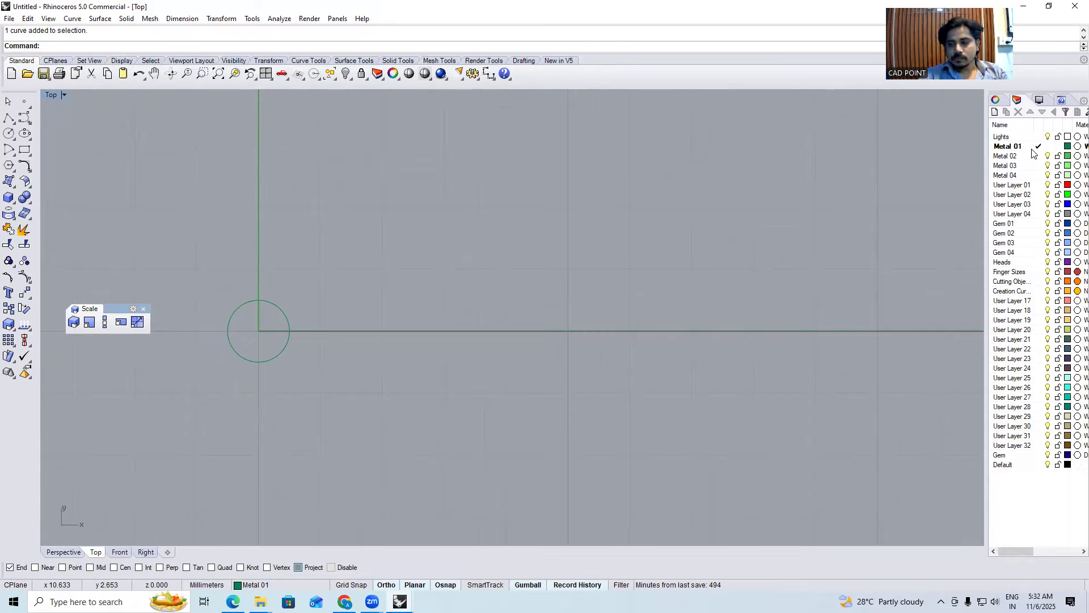
# Set the color of the Metal 01 layer to Black
pyautogui.click(1031, 146)
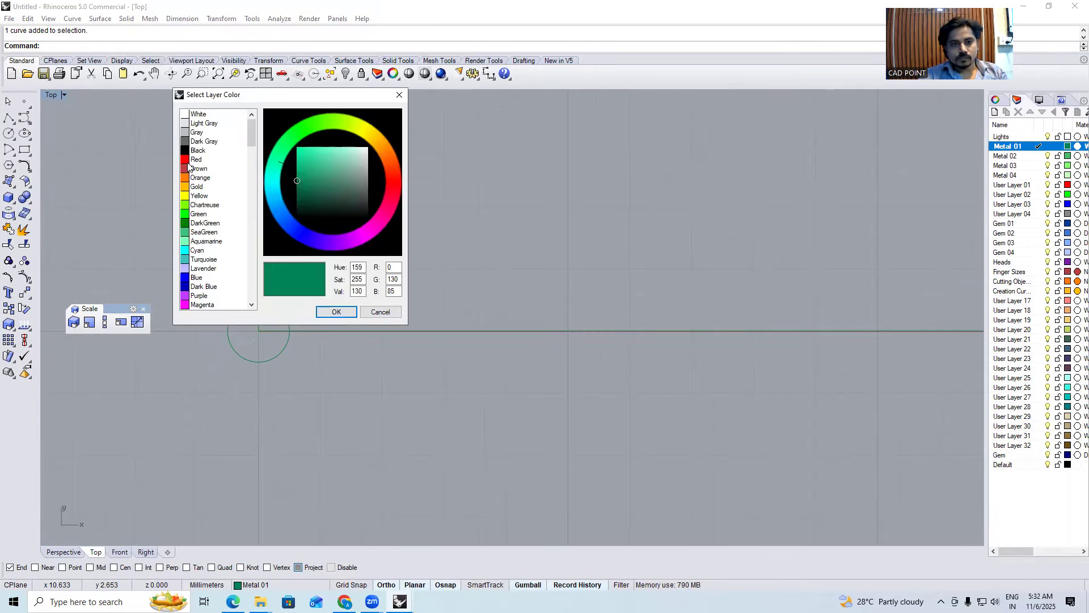
pyautogui.click(198, 150)
pyautogui.click(331, 314)
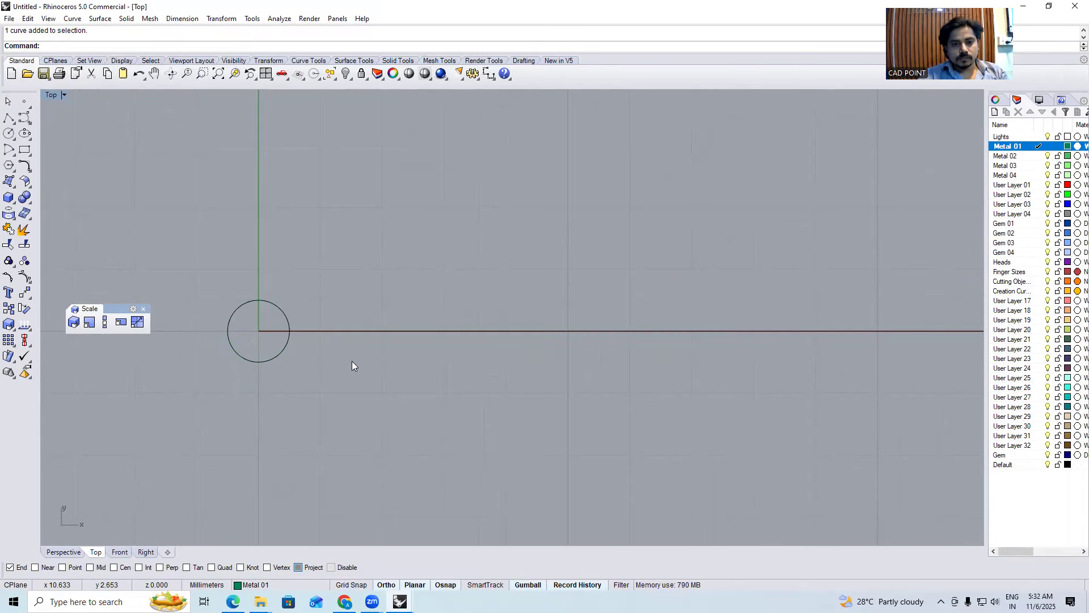
# Start an along-curve array of the circle at the origin, using the horizontal line as path and a distance of 1.0 between items
pyautogui.scroll(-6, 384, 343)
pyautogui.scroll(4, 341, 343)
pyautogui.click(356, 316)
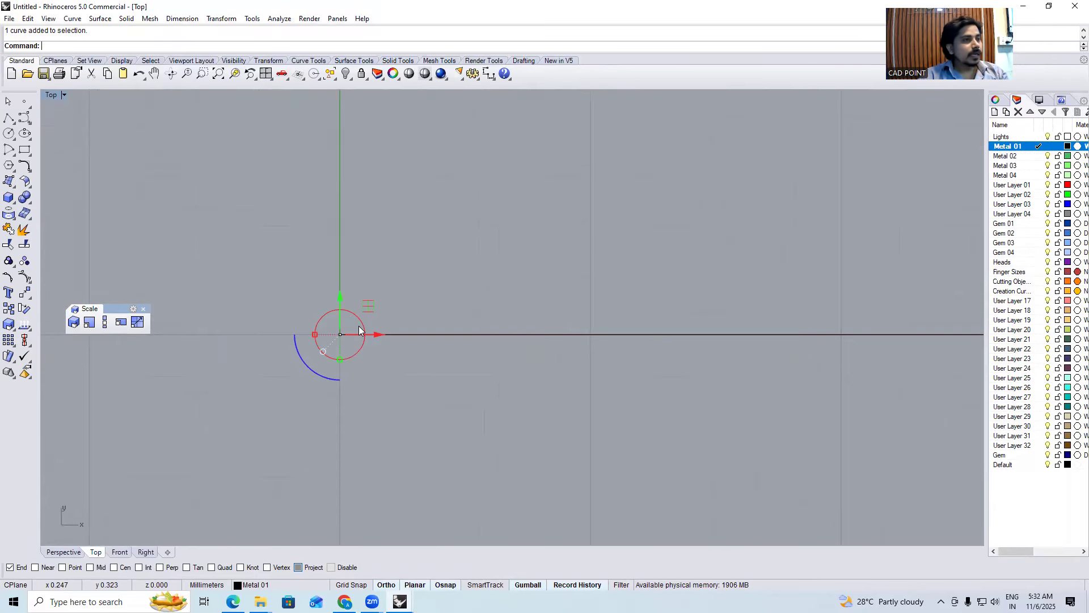
pyautogui.write('A')
pyautogui.scroll(4, 359, 313)
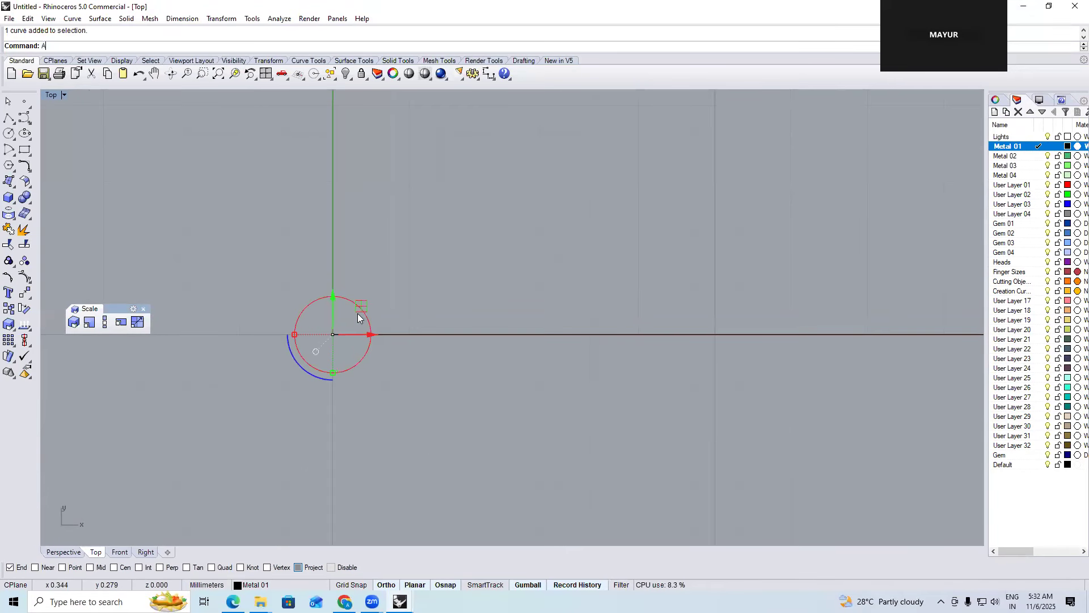
pyautogui.press('Return')
pyautogui.click(392, 333)
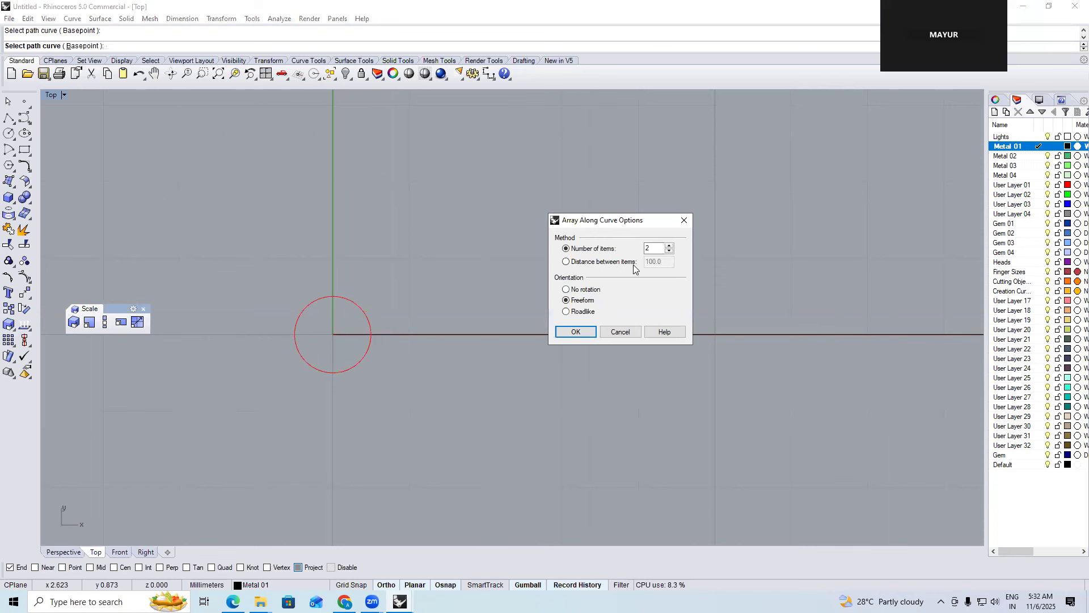
pyautogui.click(597, 262)
pyautogui.write('1')
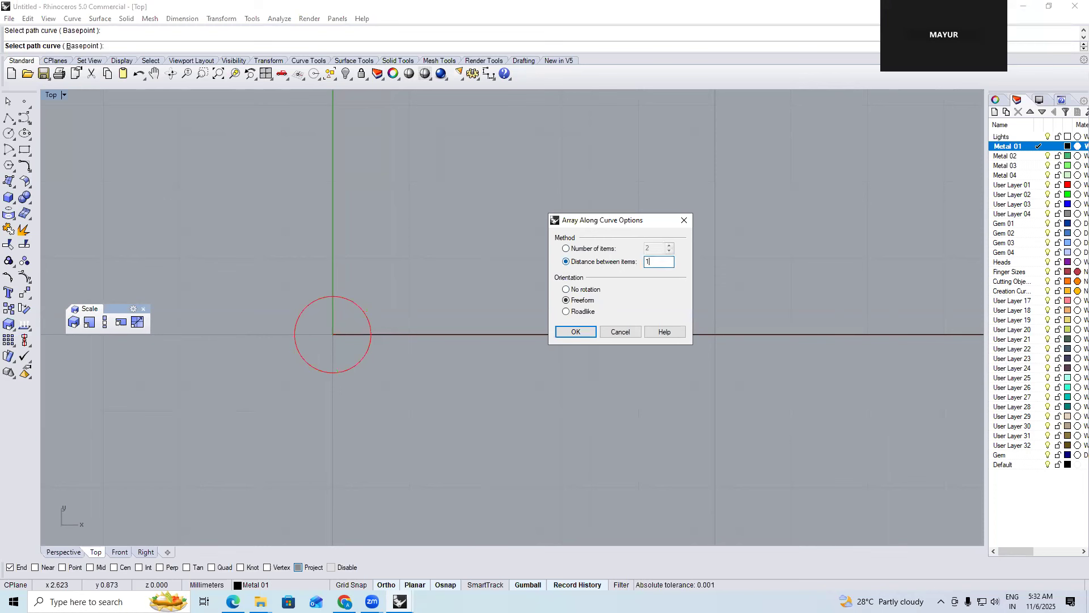
pyautogui.write('.0')
# Switch the array method to number of items and create the freeform array with 50 items
pyautogui.click(568, 248)
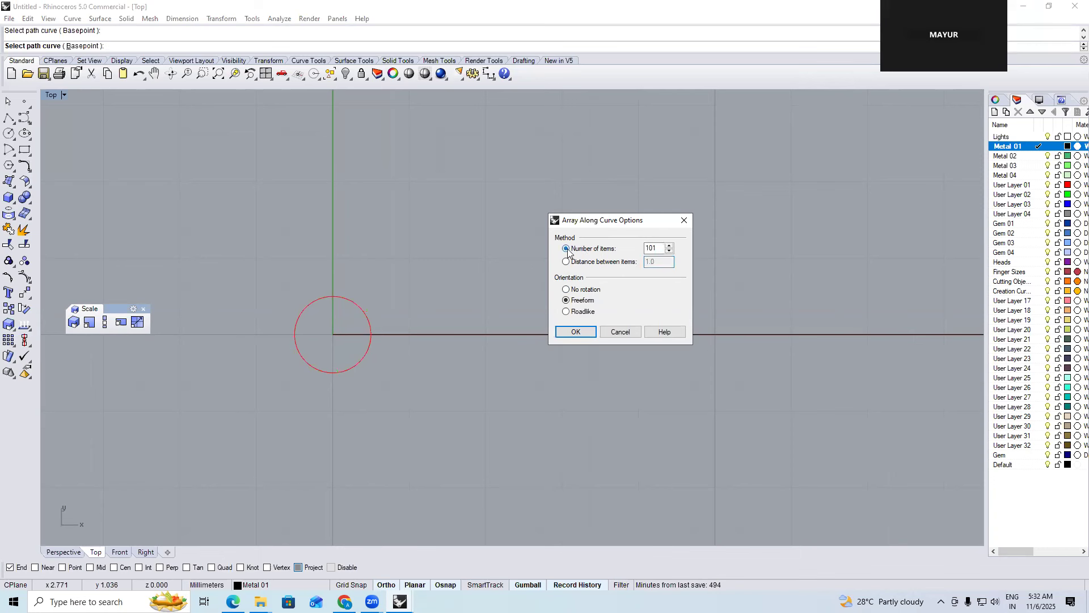
pyautogui.doubleClick(653, 248)
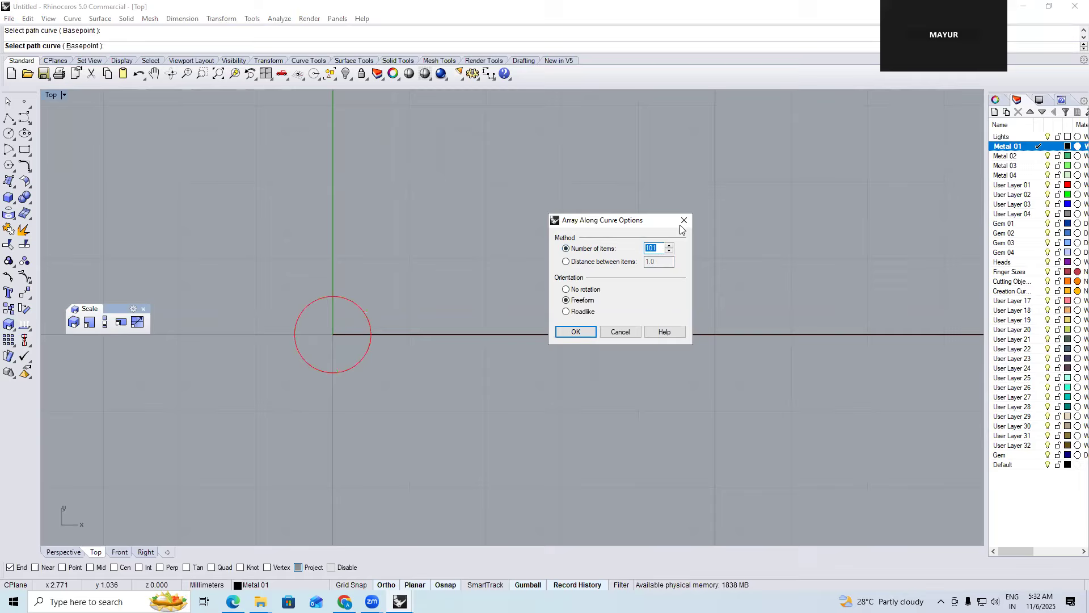
pyautogui.moveTo(434, 344); pyautogui.dragTo(362, 321, button='right')
pyautogui.scroll(-10, 362, 324)
pyautogui.moveTo(452, 322); pyautogui.dragTo(383, 311, button='right')
pyautogui.doubleClick(652, 248)
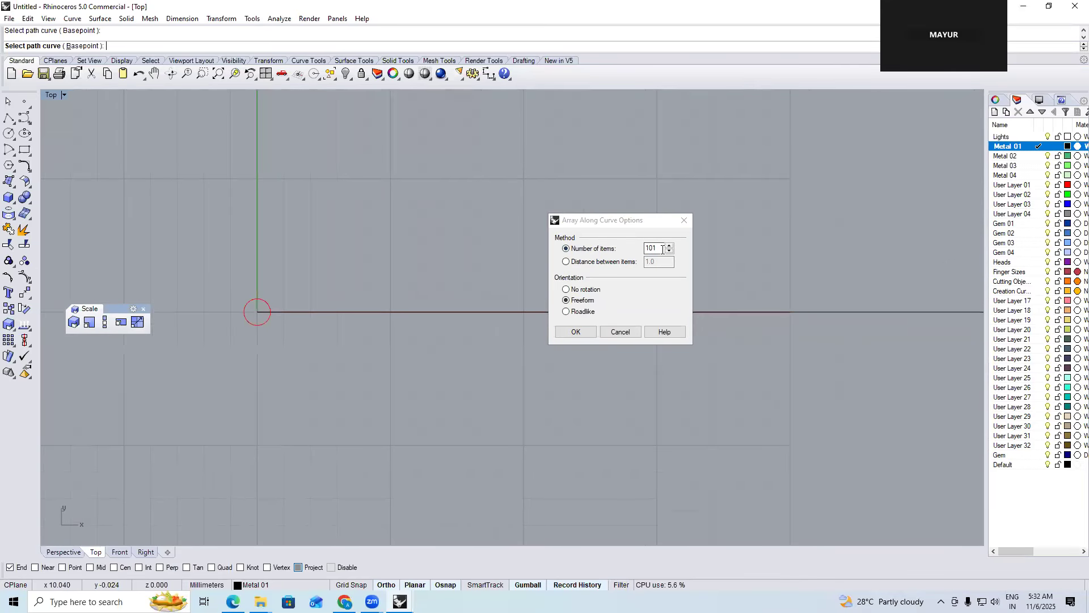
pyautogui.write('50')
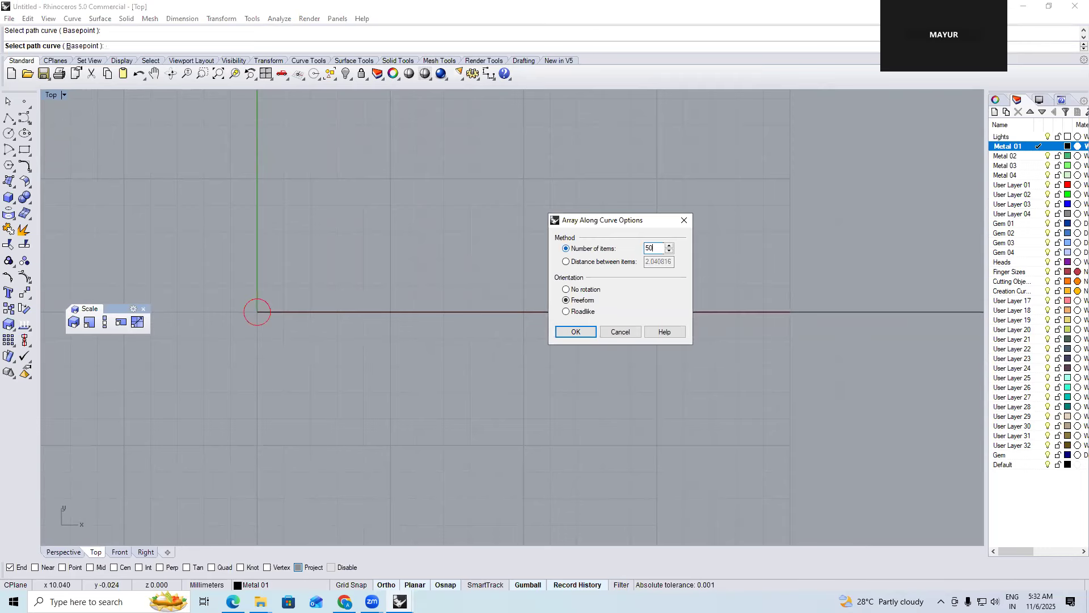
pyautogui.click(585, 332)
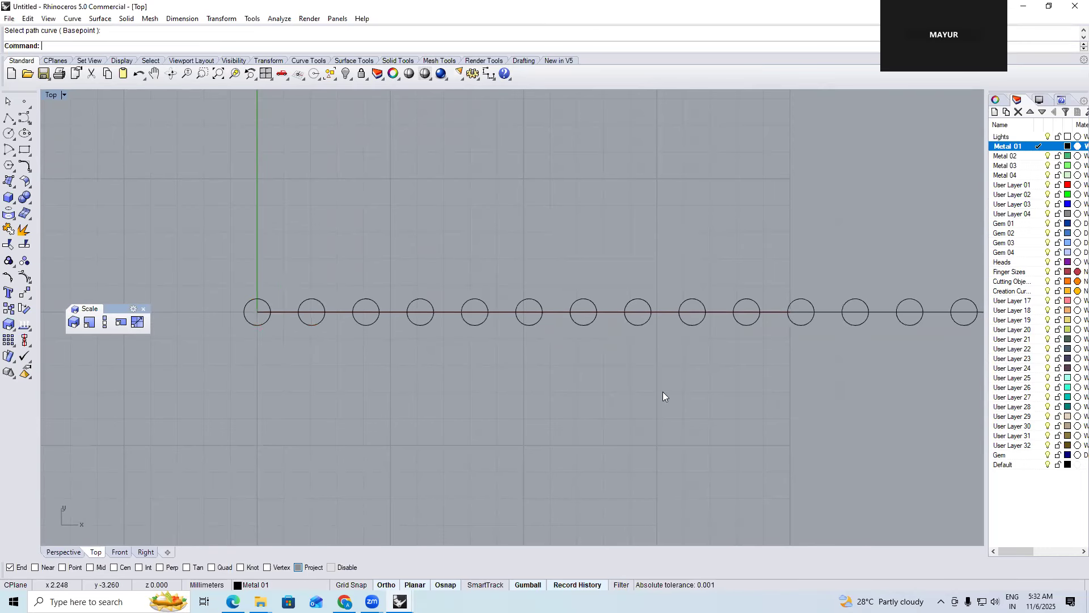
# Inspect the 50 arrayed circles along the line and undo the array
pyautogui.scroll(-2, 640, 396)
pyautogui.moveTo(640, 396); pyautogui.dragTo(333, 388, button='right')
pyautogui.scroll(-6, 489, 392)
pyautogui.scroll(5, 331, 376)
pyautogui.hotkey('ctrl', 'z')
# Try arraying the circle along the horizontal line with 25 freeform items, undo the array and clear the selection
pyautogui.click(276, 292)
pyautogui.write('ArrayCrv')
pyautogui.press('Return')
pyautogui.click(350, 310)
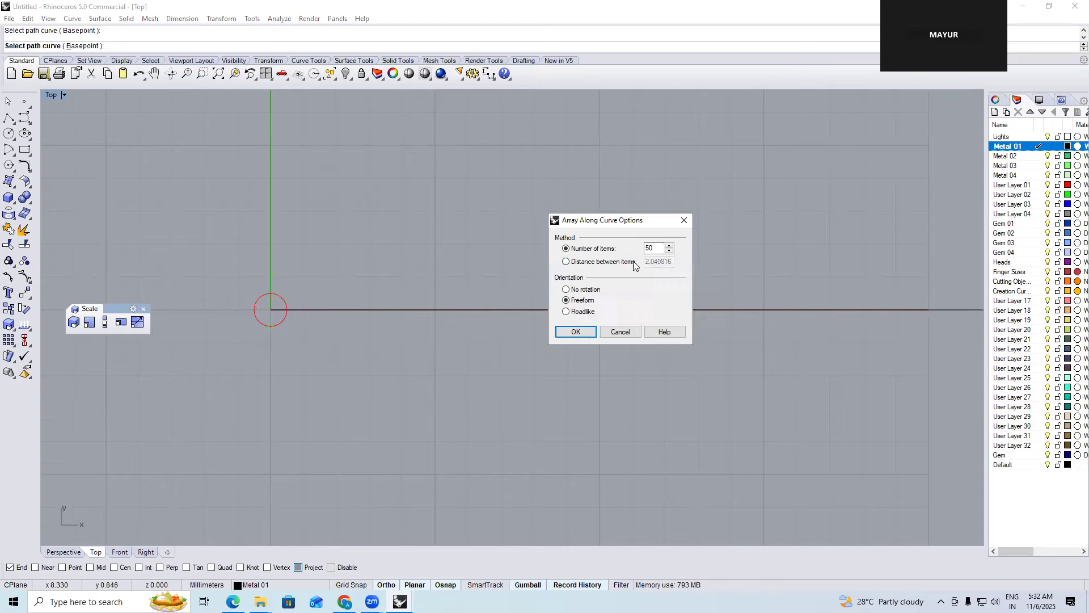
pyautogui.doubleClick(660, 245)
pyautogui.write('25')
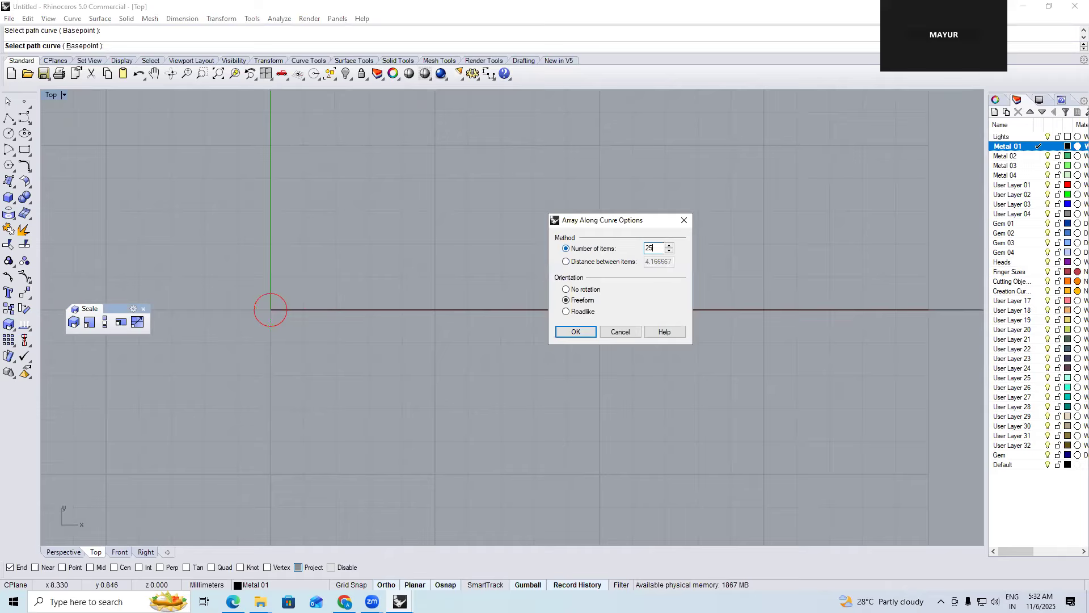
pyautogui.press('Return')
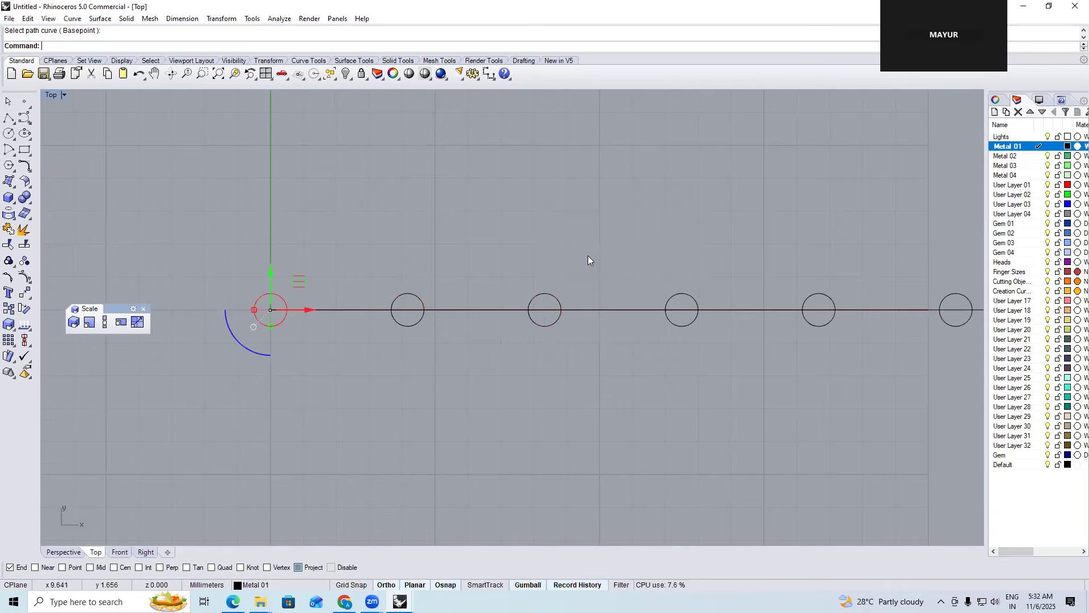
pyautogui.hotkey('ctrl', 'z')
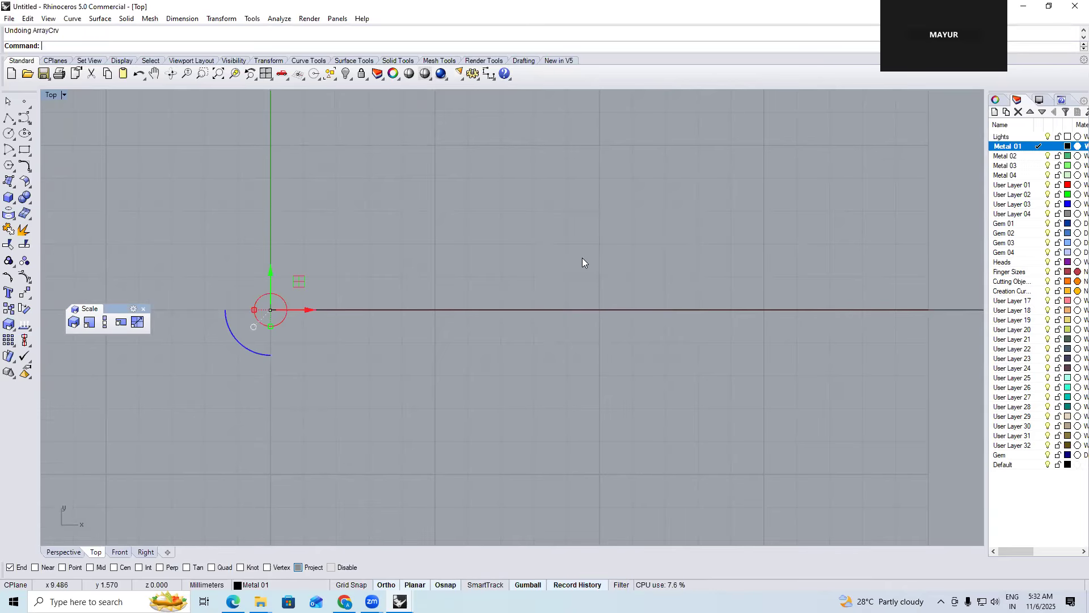
pyautogui.click(526, 233)
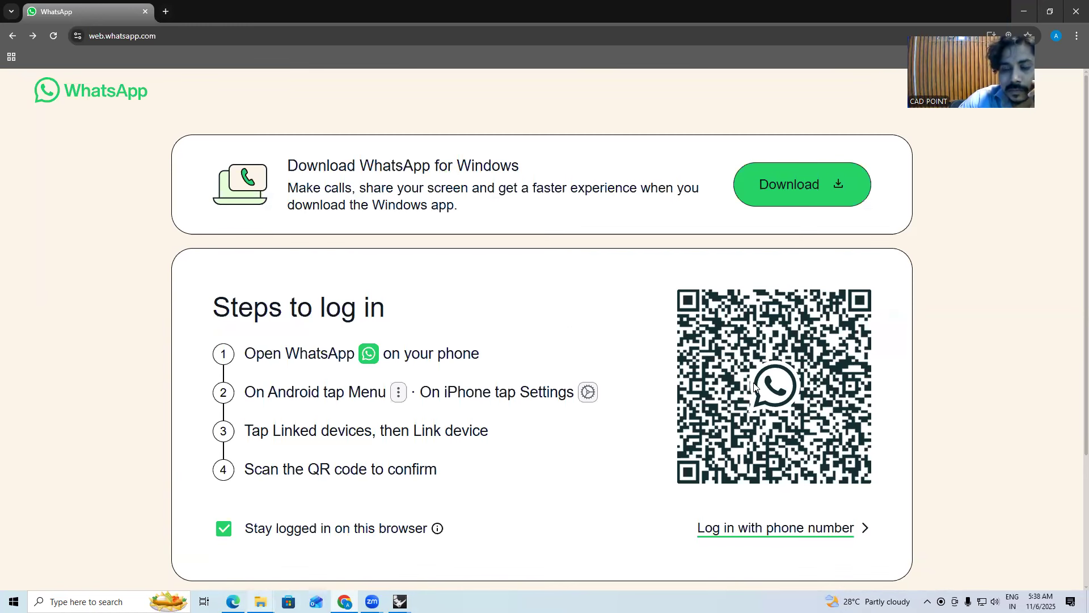
# Switch to WhatsApp in Microsoft Edge and open the chat of the contact with the recent voice call
pyautogui.hotkey('alt', 'Tab')
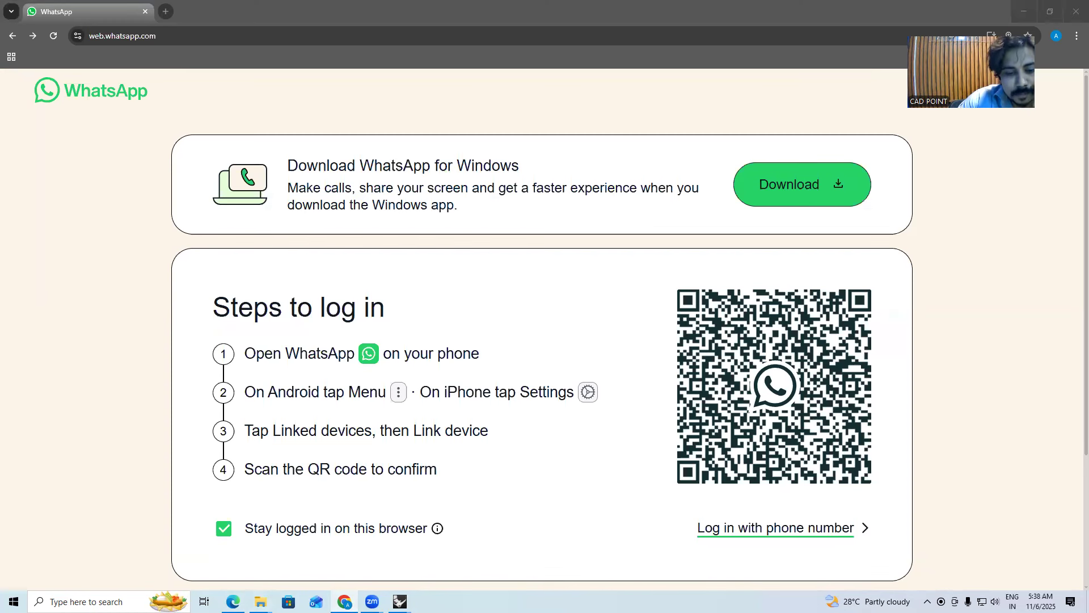
pyautogui.hotkey('alt', 'Tab')
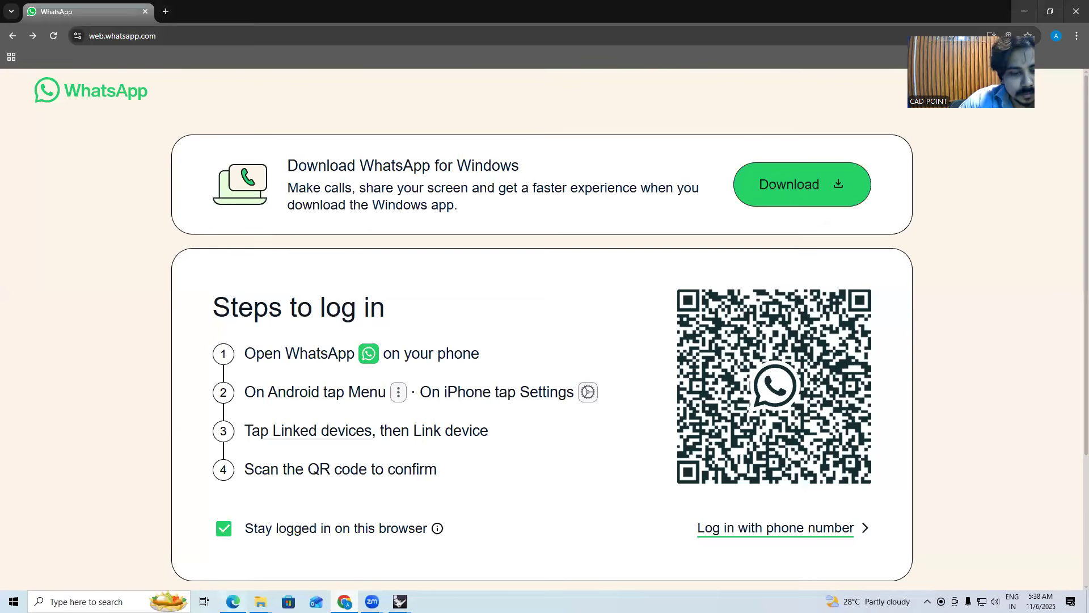
pyautogui.click(233, 602)
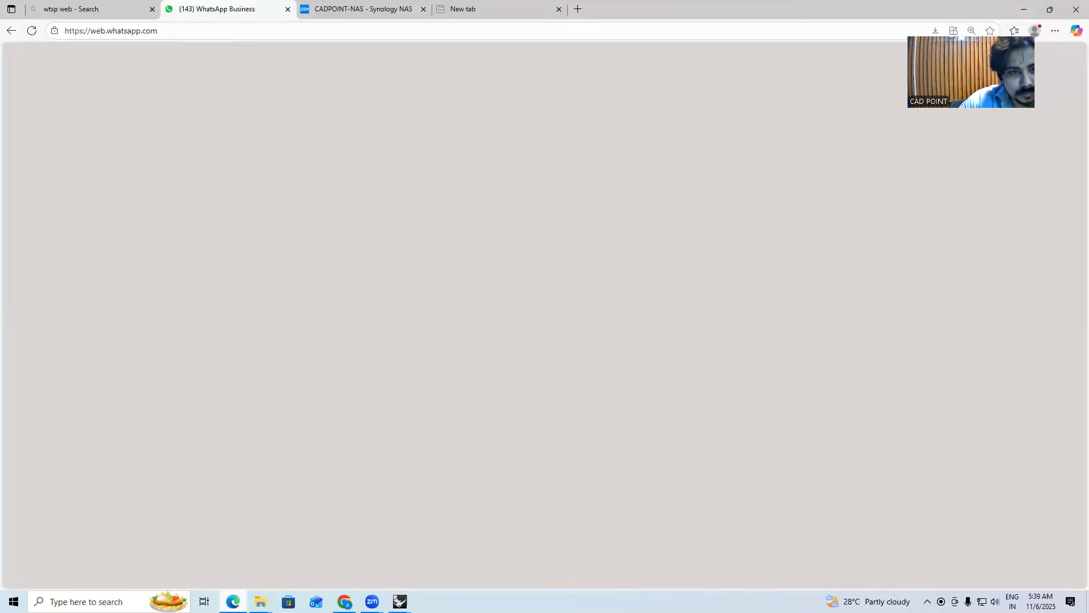
pyautogui.scroll(1, 178, 284)
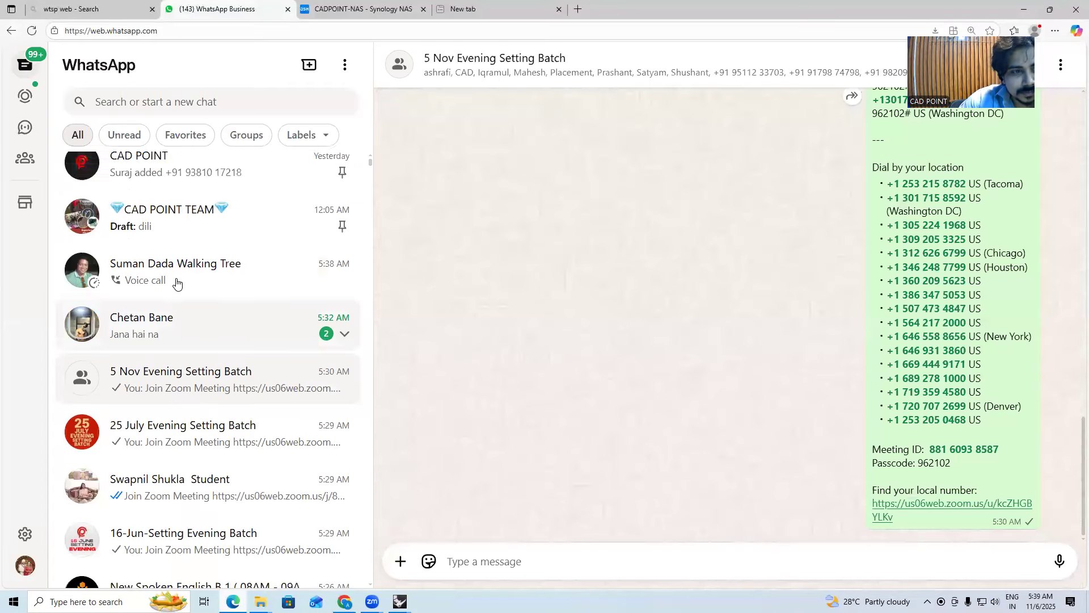
pyautogui.click(309, 279)
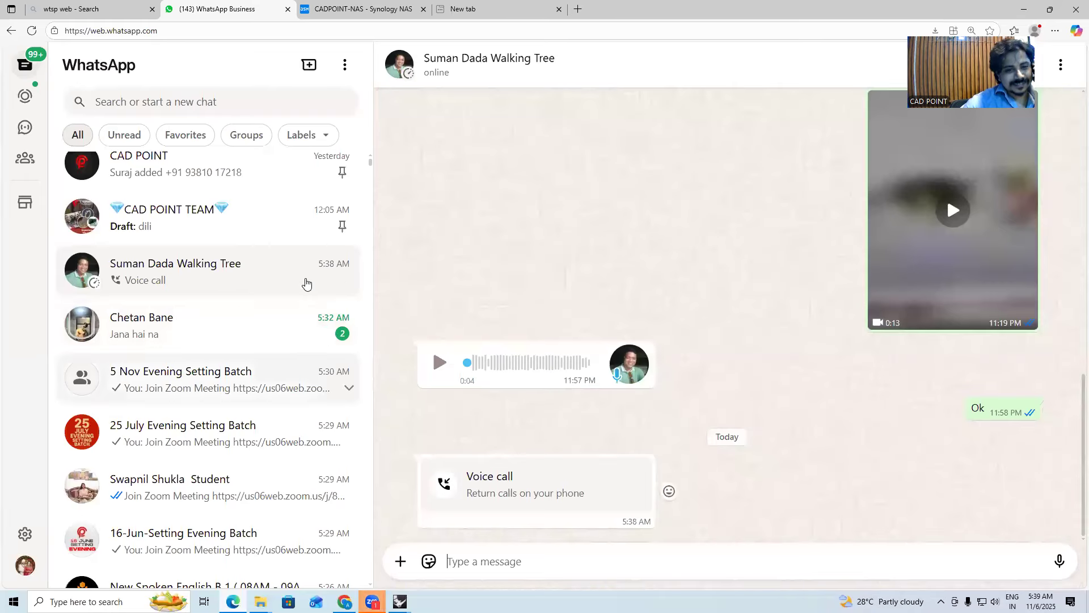
pyautogui.click(344, 280)
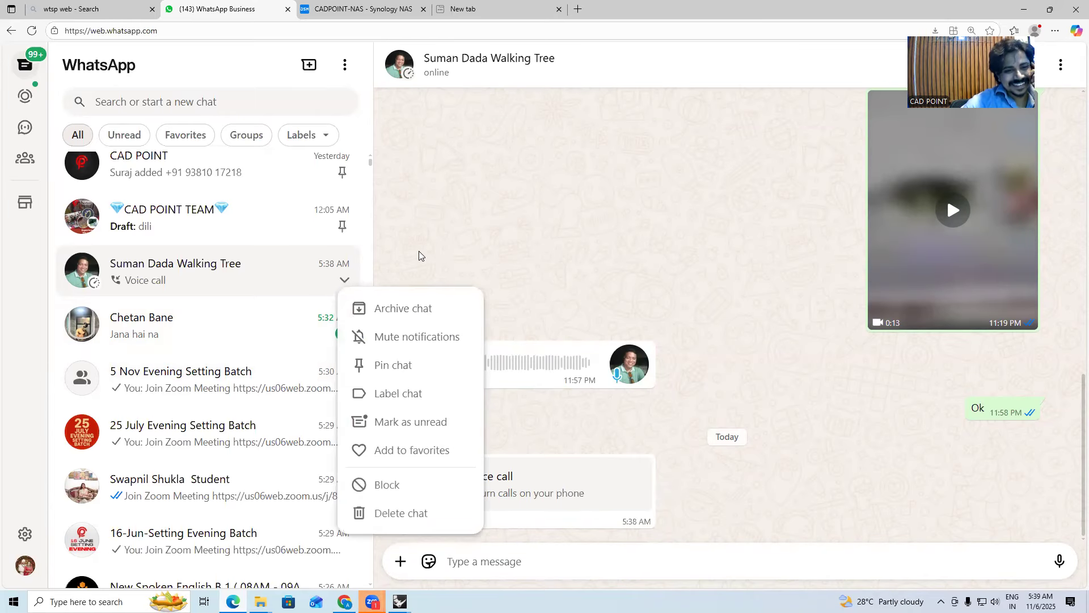
pyautogui.click(445, 243)
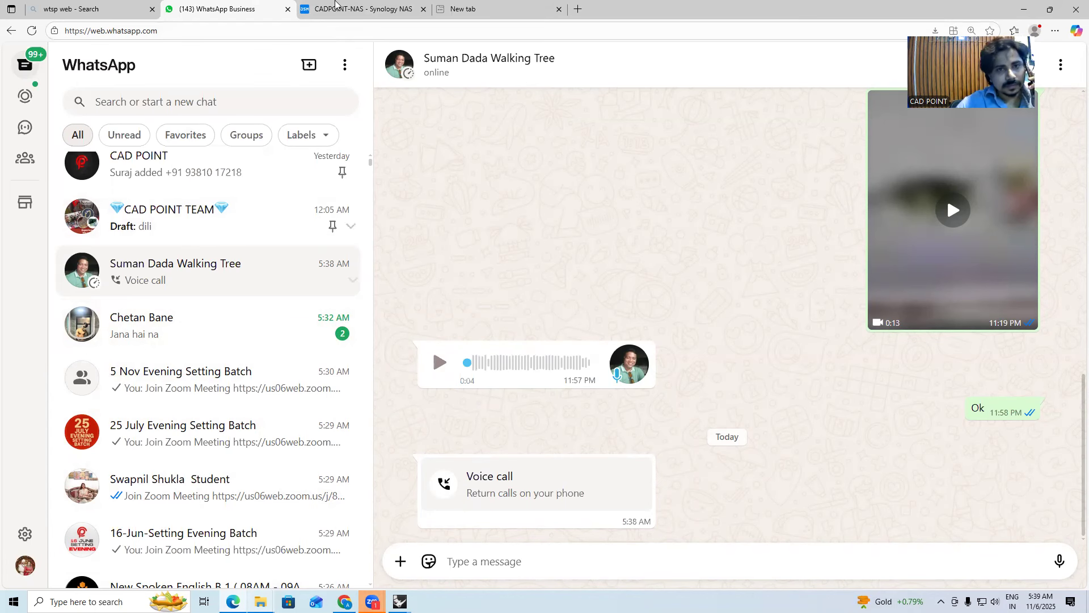
# Download nk.stl from the folder CAD POINT TEAM > A in the Synology NAS File Station
pyautogui.hotkey('ctrl', 'Tab')
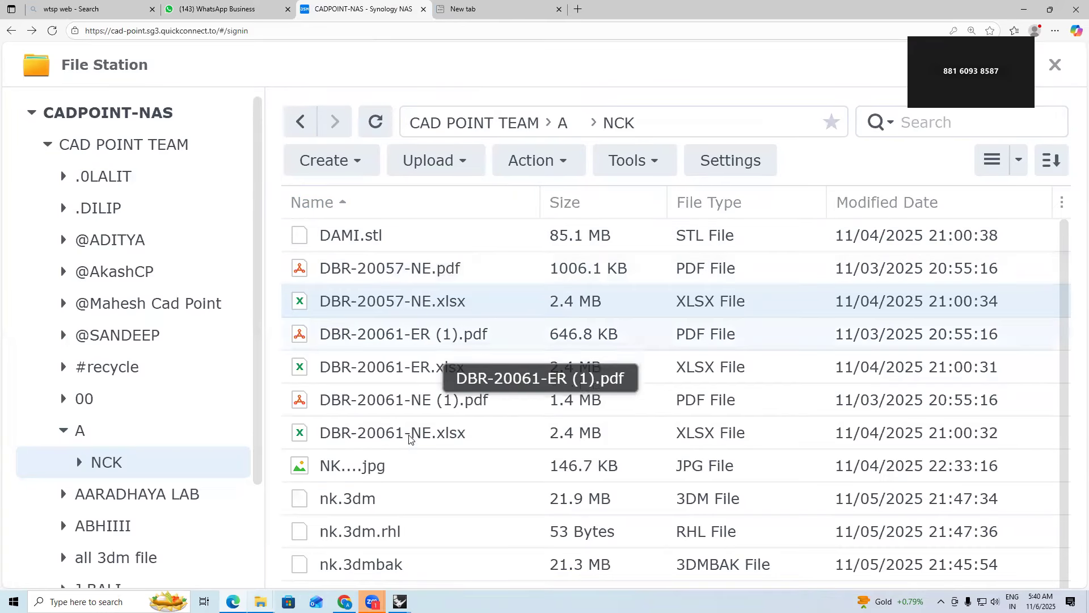
pyautogui.scroll(-1, 408, 268)
pyautogui.scroll(1, 408, 268)
pyautogui.click(489, 123)
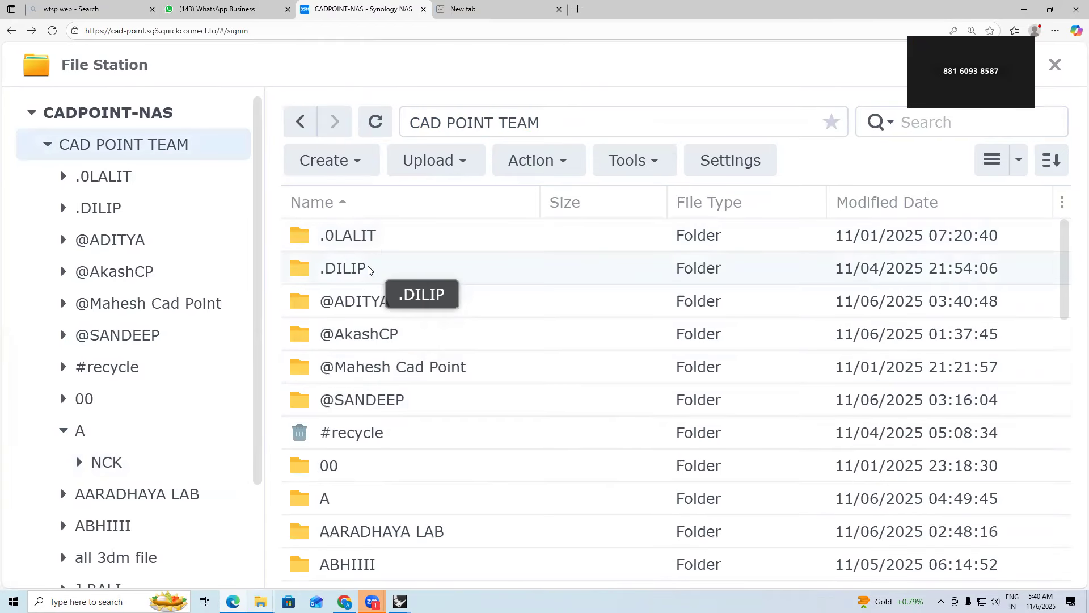
pyautogui.click(336, 498)
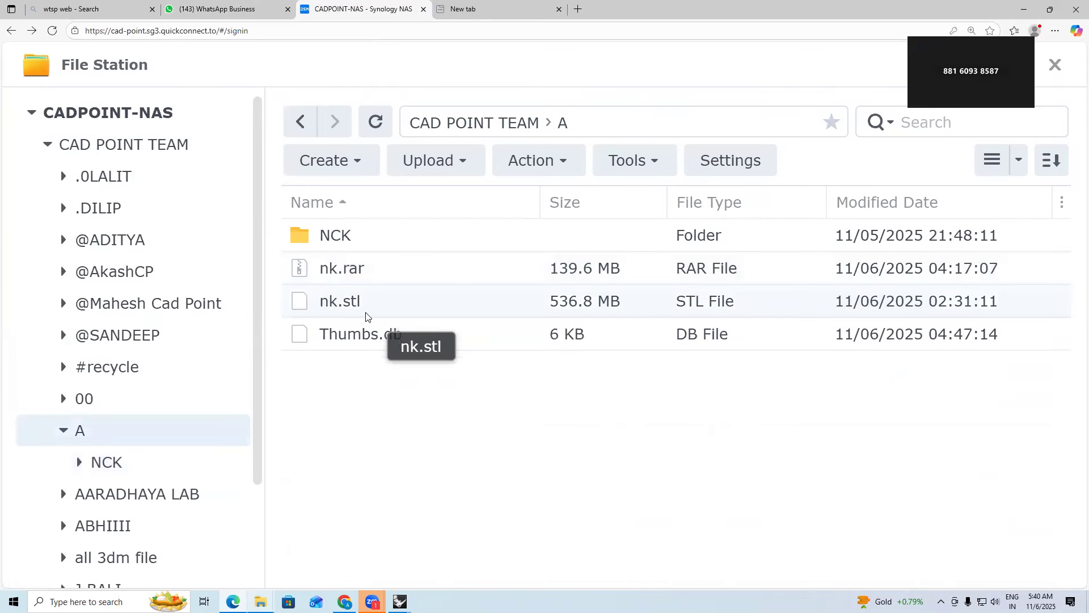
pyautogui.doubleClick(351, 300)
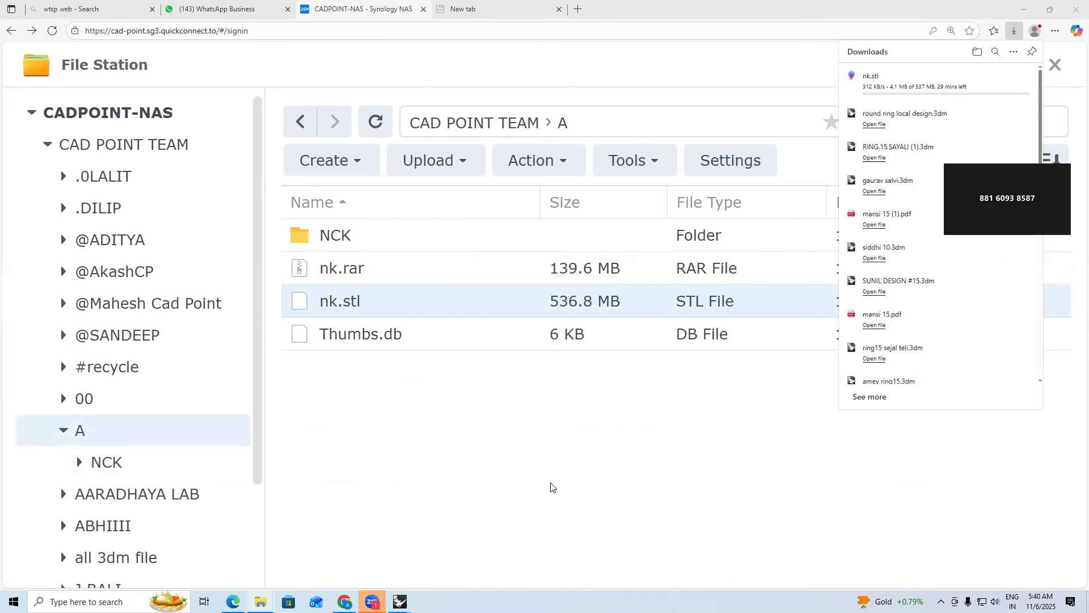
pyautogui.click(1013, 31)
# Minimize the browser windows and return to the circle and line drawing in Rhinoceros
pyautogui.click(1024, 9)
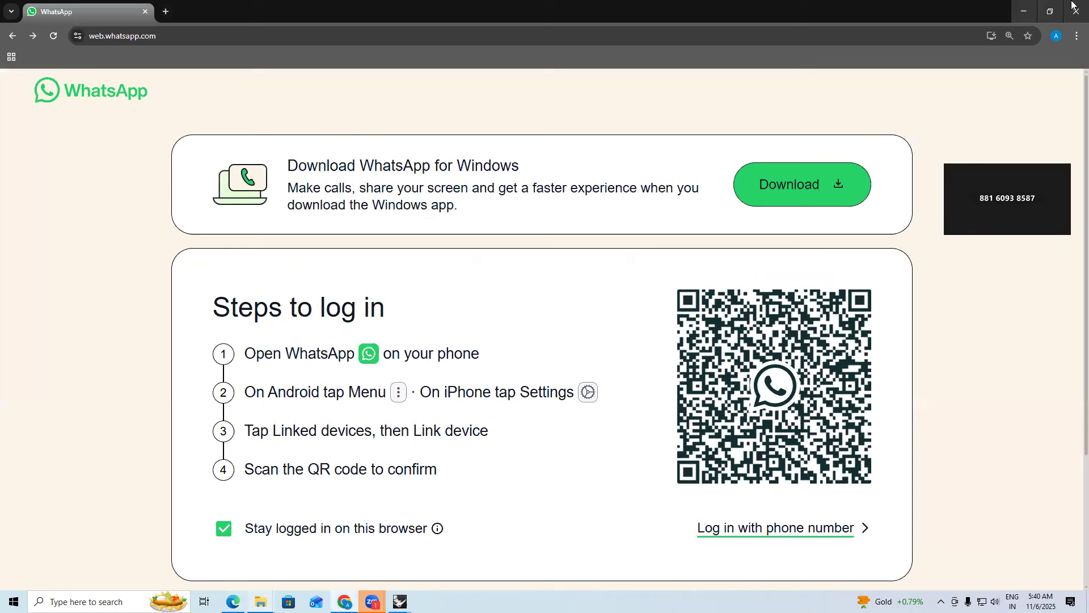
pyautogui.click(1024, 7)
pyautogui.scroll(-2, 467, 276)
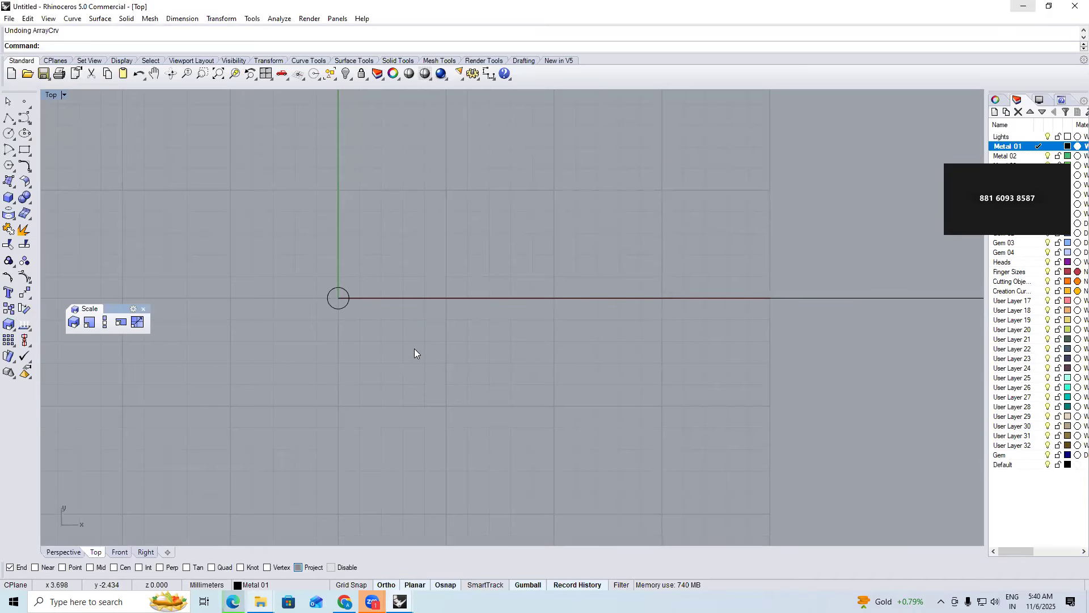
pyautogui.scroll(3, 340, 297)
# Try arraying the circle at the origin along the horizontal line with 25 freeform items, and undo the array
pyautogui.click(356, 277)
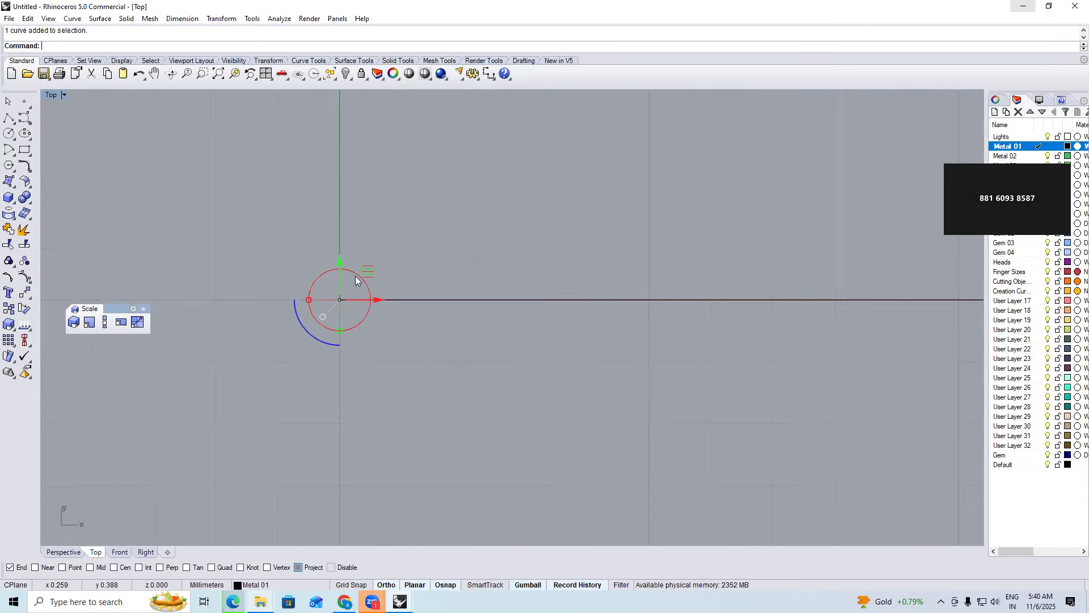
pyautogui.moveTo(377, 297); pyautogui.dragTo(343, 288, button='right')
pyautogui.click(221, 18)
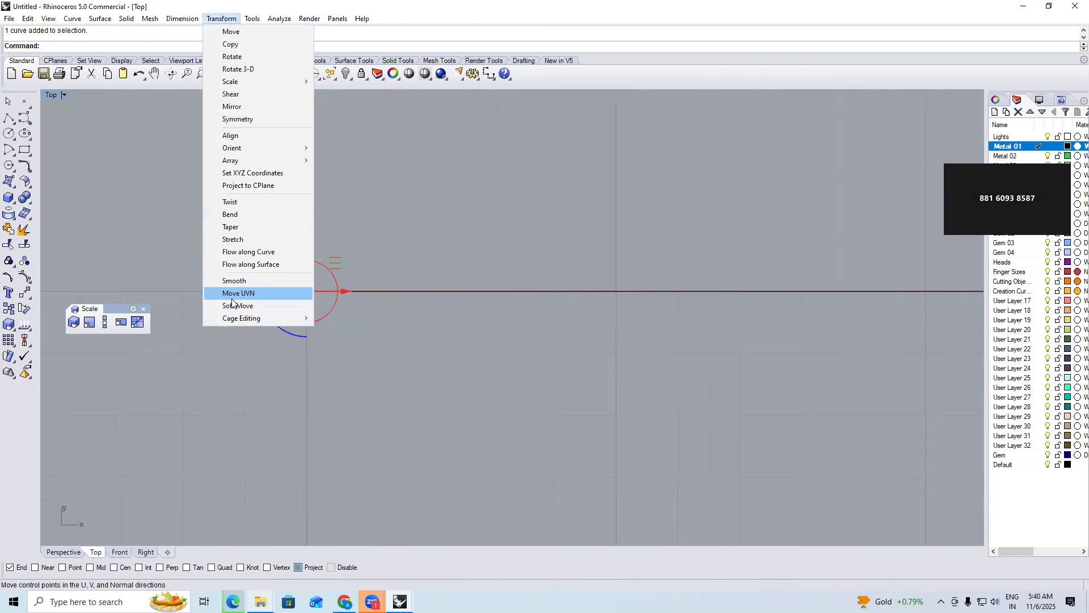
pyautogui.moveTo(244, 161)
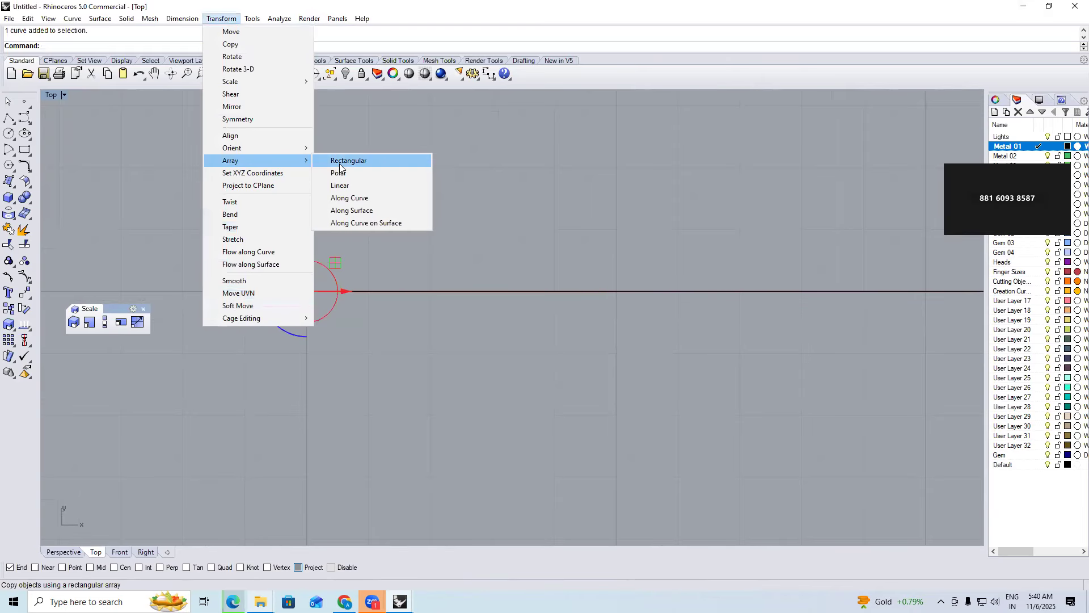
pyautogui.click(349, 198)
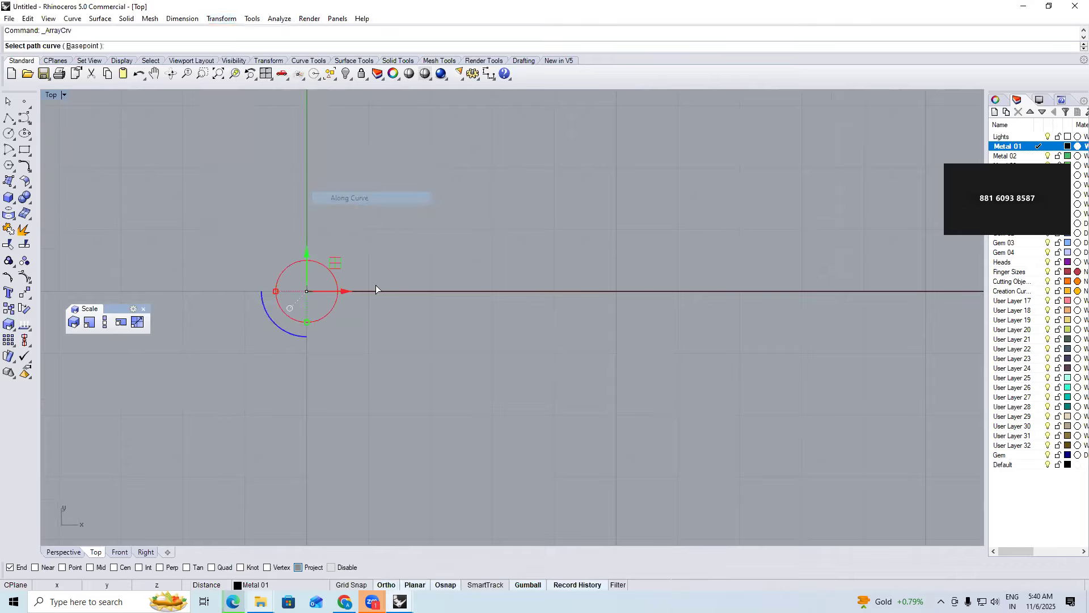
pyautogui.click(381, 292)
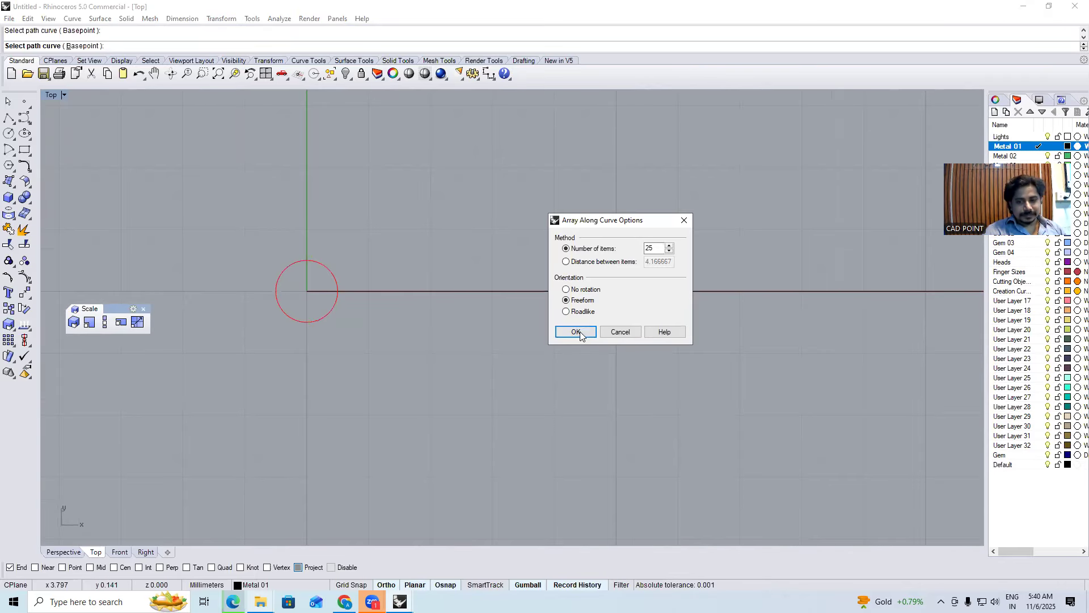
pyautogui.click(655, 249)
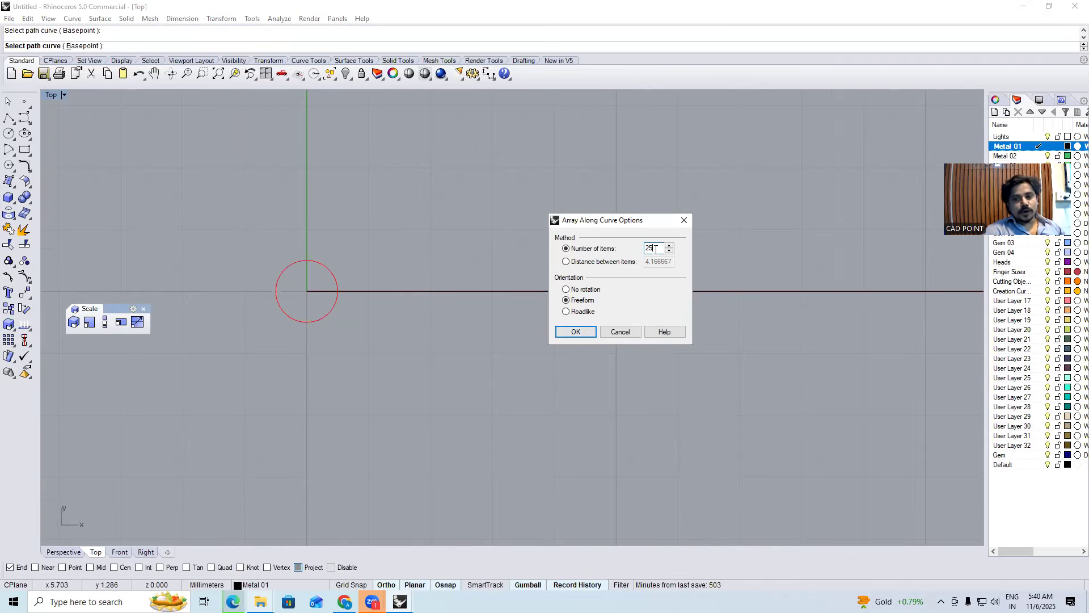
pyautogui.click(569, 332)
pyautogui.scroll(-2, 386, 295)
pyautogui.hotkey('ctrl', 'z')
pyautogui.scroll(12, 448, 294)
pyautogui.press('Escape')
# Try arraying the circle along the horizontal line with a distance of 1 between items and Freeform orientation, and undo the array
pyautogui.click(253, 292)
pyautogui.scroll(6, 253, 292)
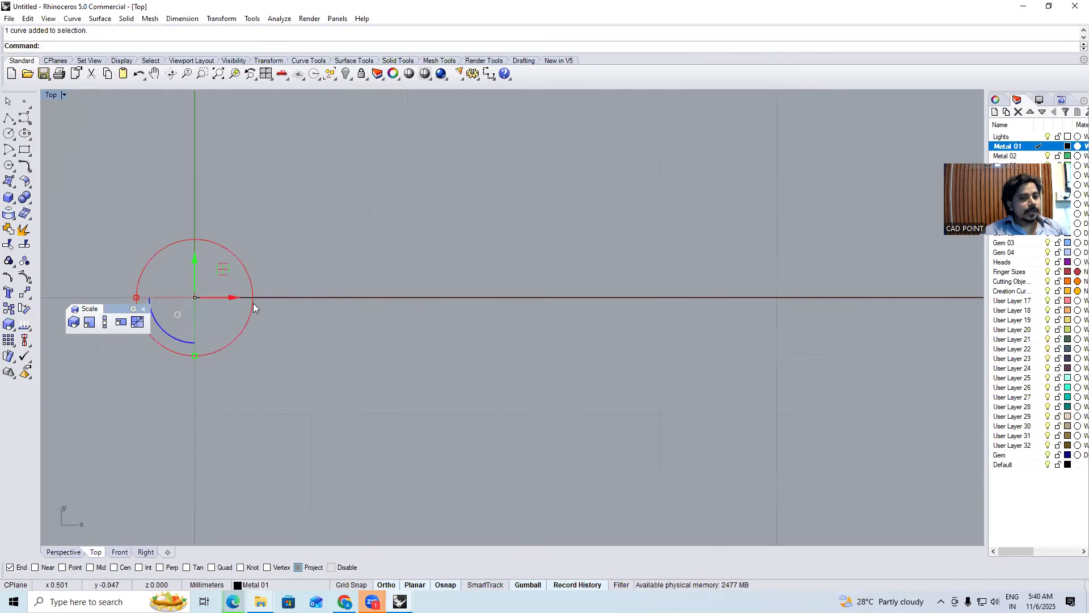
pyautogui.moveTo(296, 297); pyautogui.dragTo(344, 304, button='right')
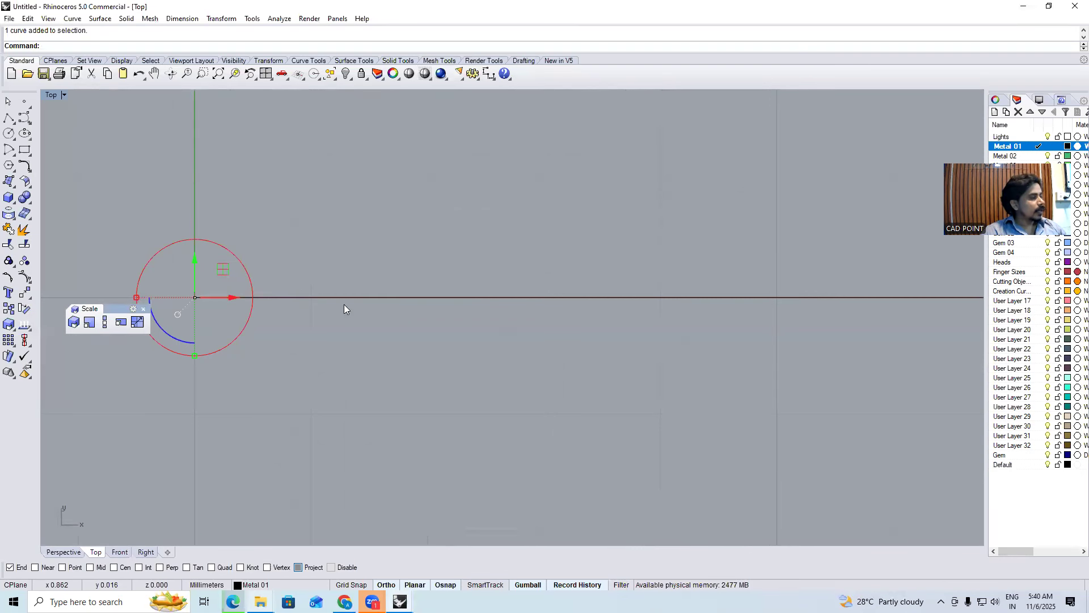
pyautogui.click(280, 19)
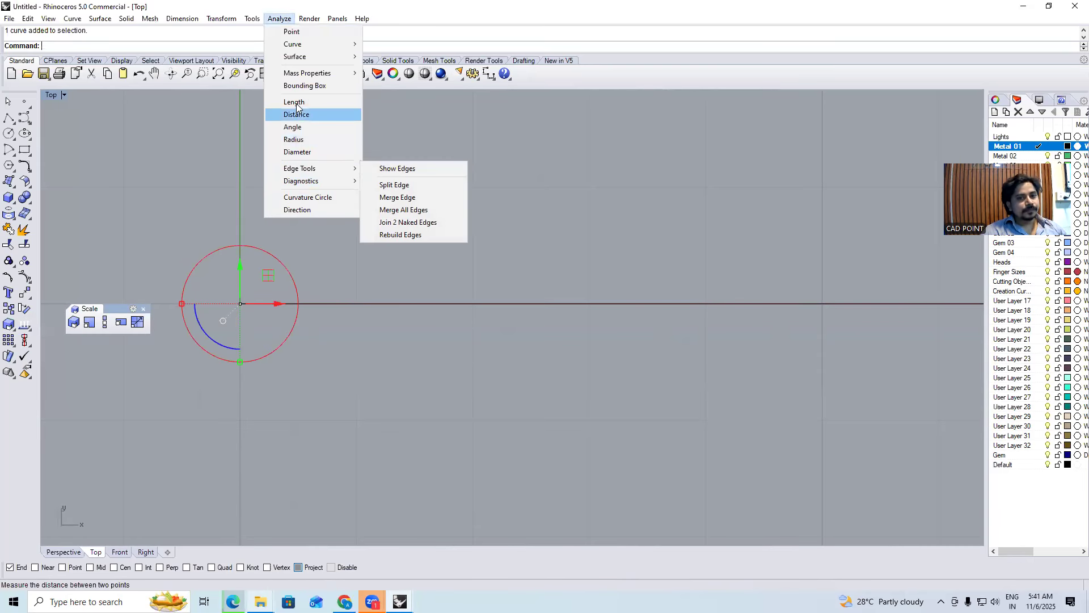
pyautogui.moveTo(232, 23)
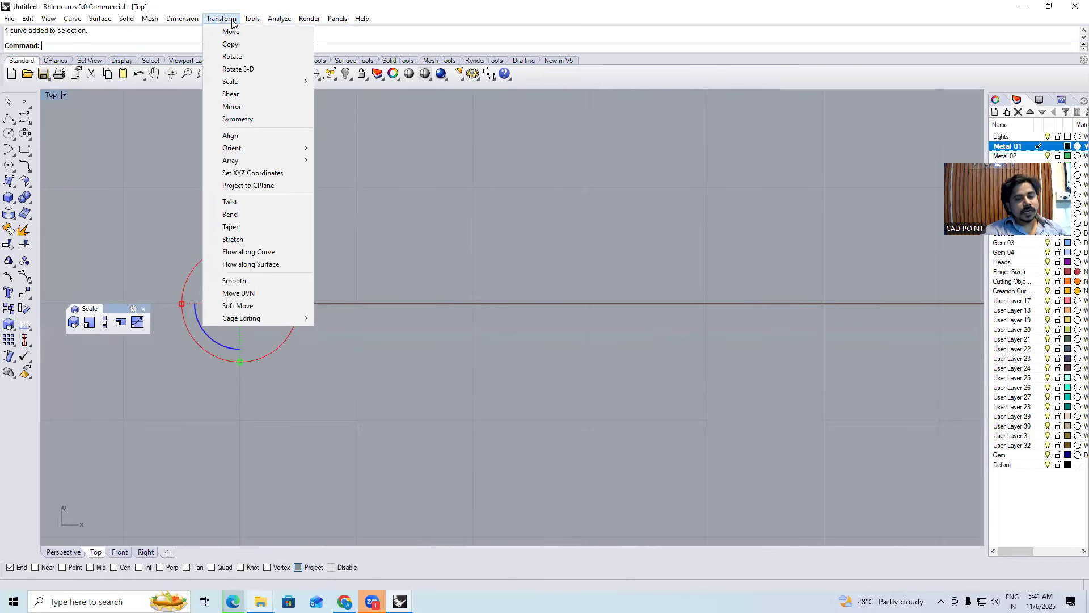
pyautogui.moveTo(235, 161)
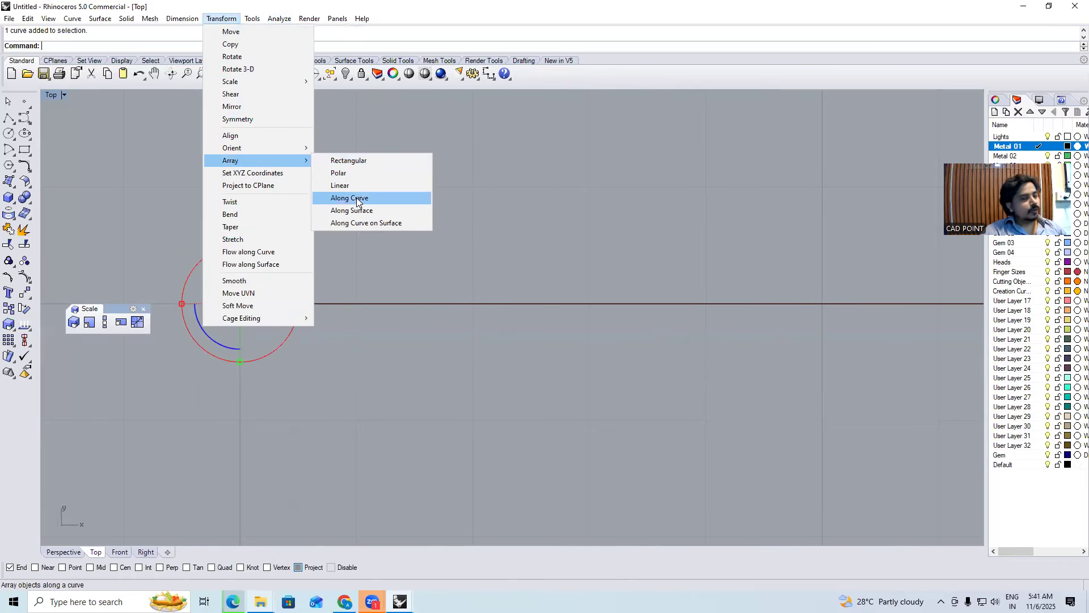
pyautogui.click(357, 199)
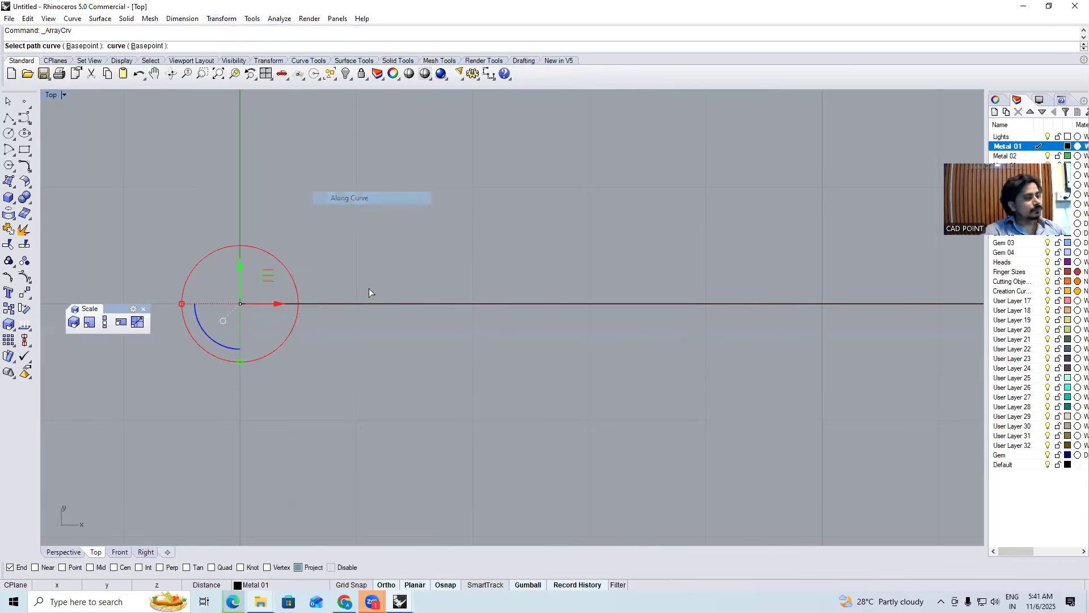
pyautogui.click(642, 303)
pyautogui.click(573, 263)
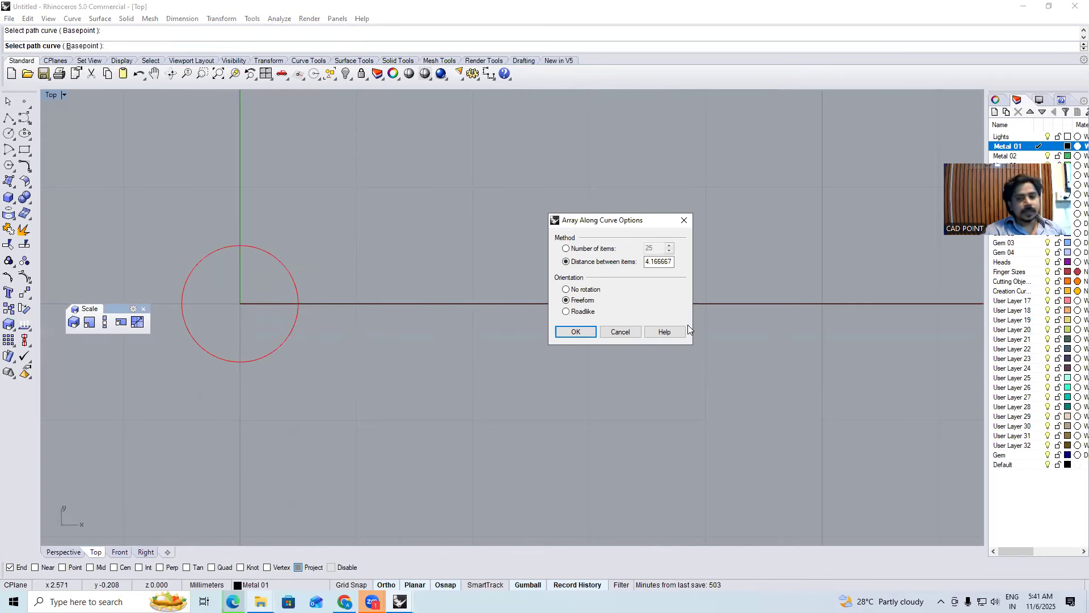
pyautogui.click(660, 262)
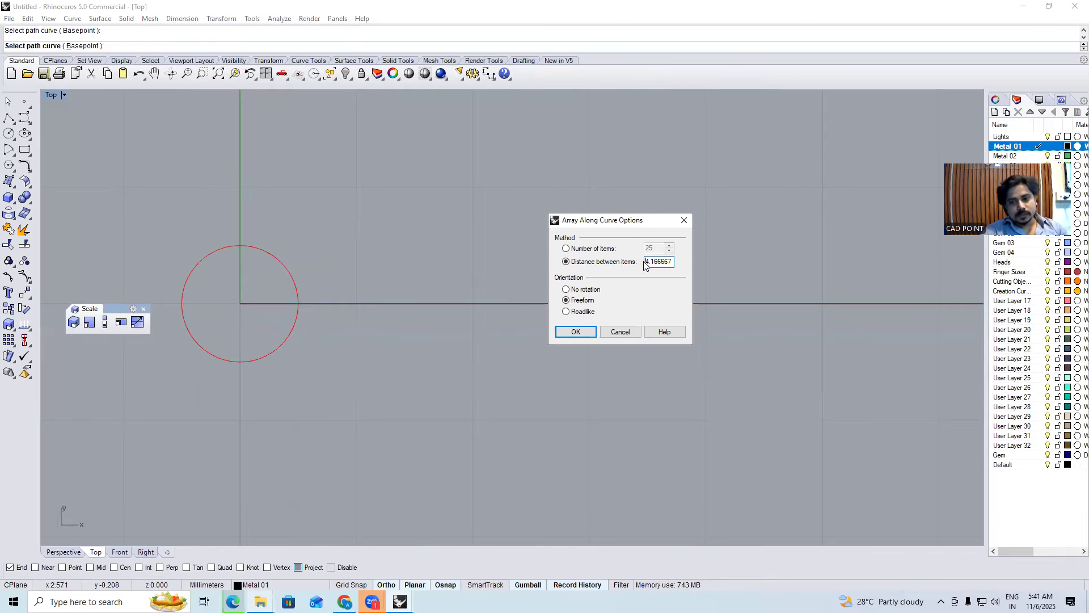
pyautogui.moveTo(682, 264); pyautogui.dragTo(695, 266)
pyautogui.press('BackSpace')
pyautogui.press('BackSpace')
pyautogui.write('1')
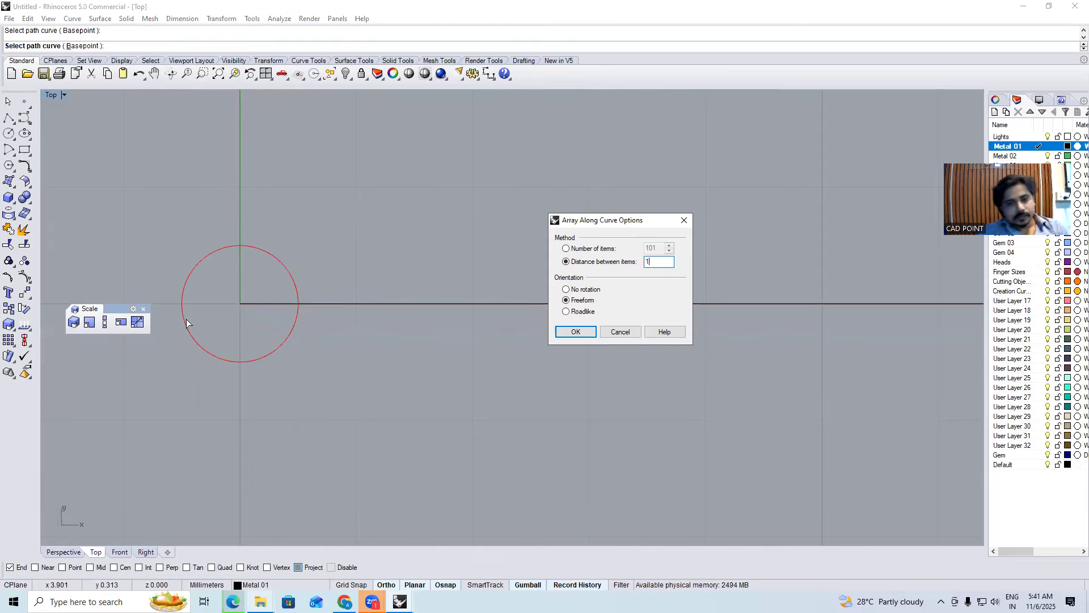
pyautogui.click(576, 333)
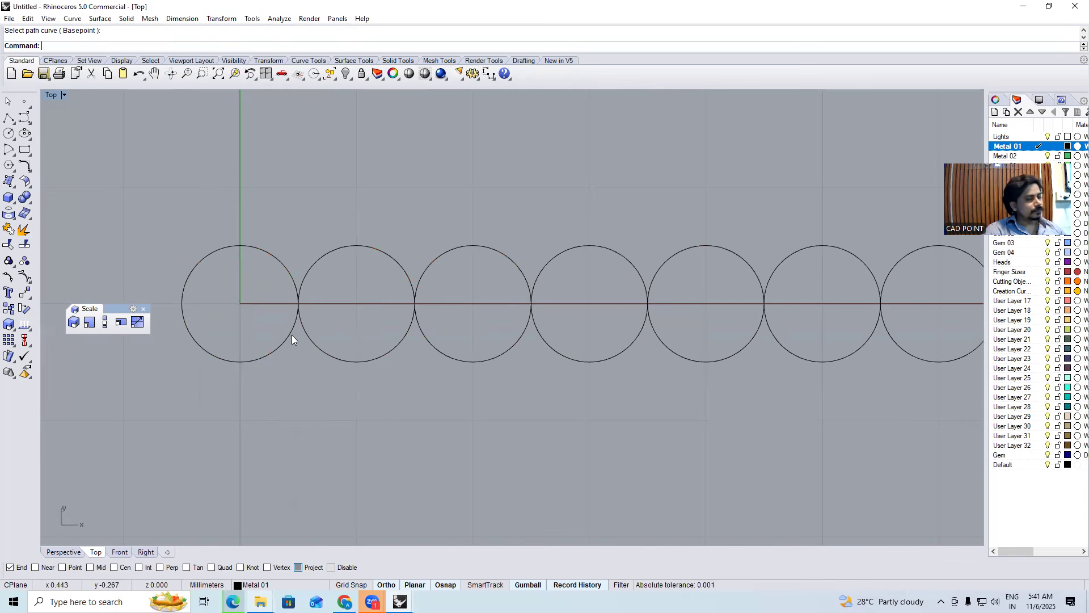
pyautogui.hotkey('ctrl', 'z')
# Array the circle along the horizontal line with a distance of 1.1 between items and Freeform orientation
pyautogui.click(289, 274)
pyautogui.write('Ao')
pyautogui.press('Return')
pyautogui.click(599, 303)
pyautogui.click(657, 262)
pyautogui.write('1.1')
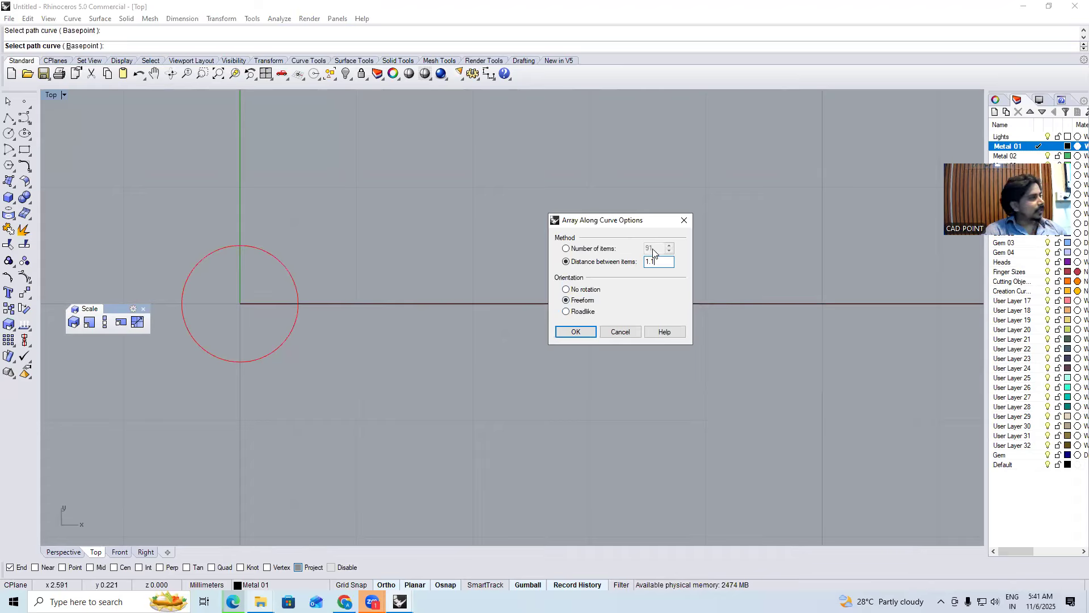
pyautogui.click(575, 332)
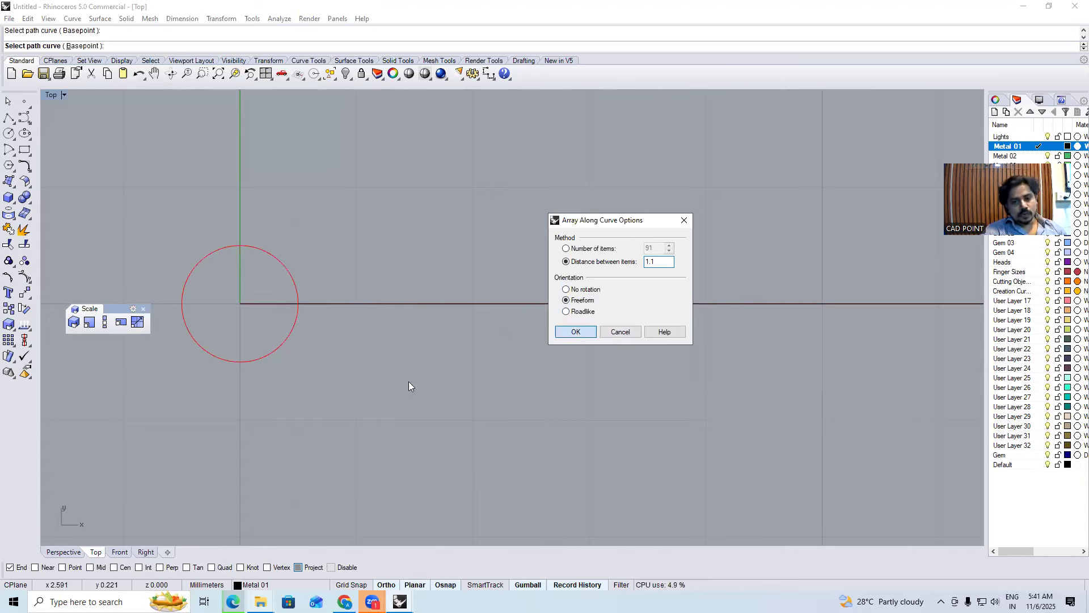
pyautogui.press('Escape')
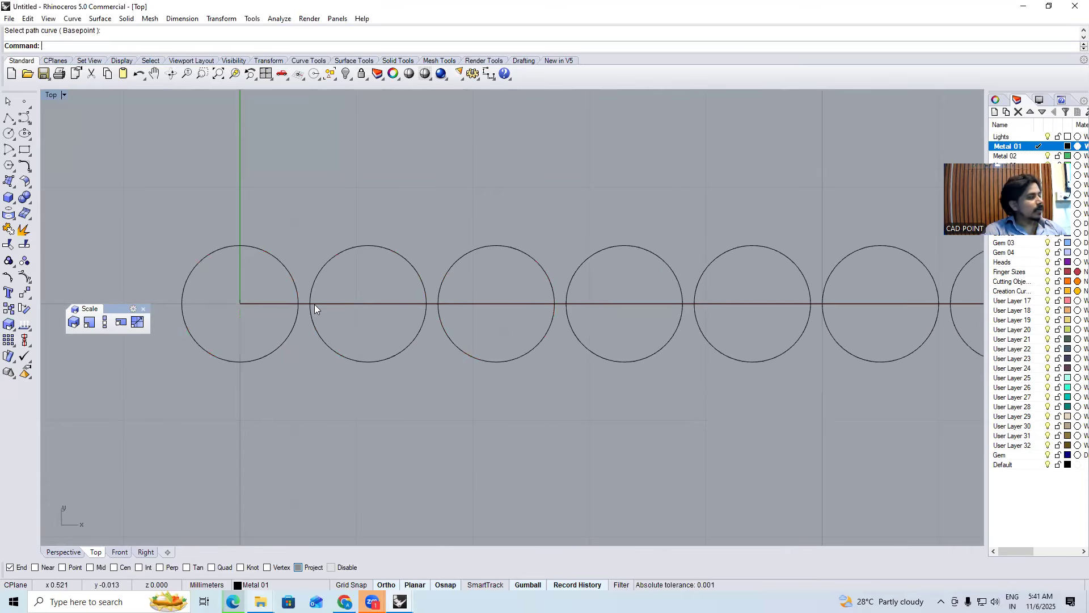
# Delete the horizontal line and all circles along it, and set the Top viewport to shaded display
pyautogui.scroll(-2, 330, 301)
pyautogui.scroll(-5, 329, 302)
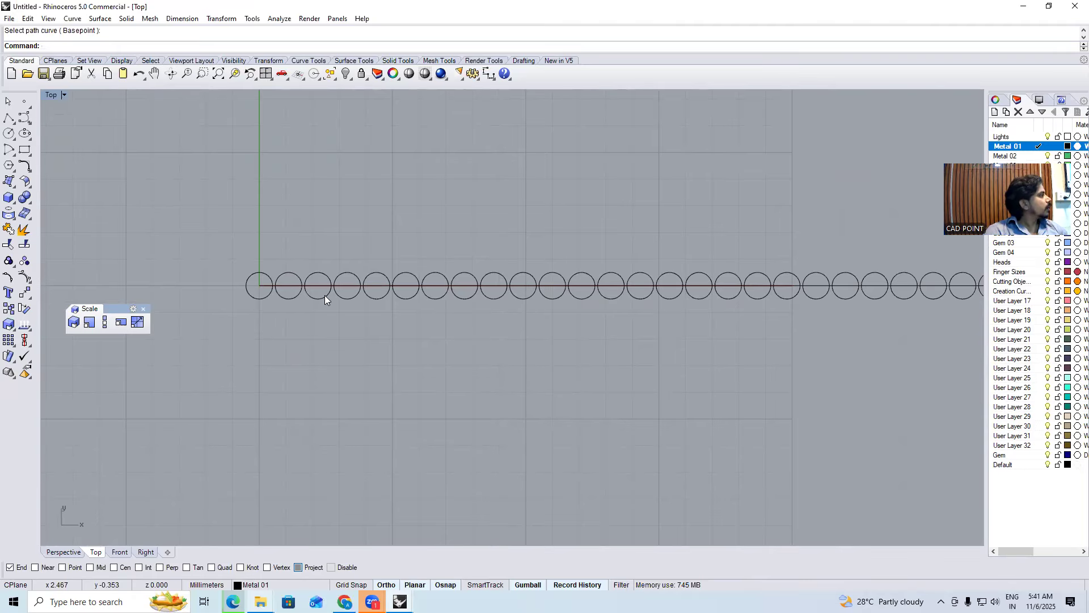
pyautogui.scroll(-5, 398, 327)
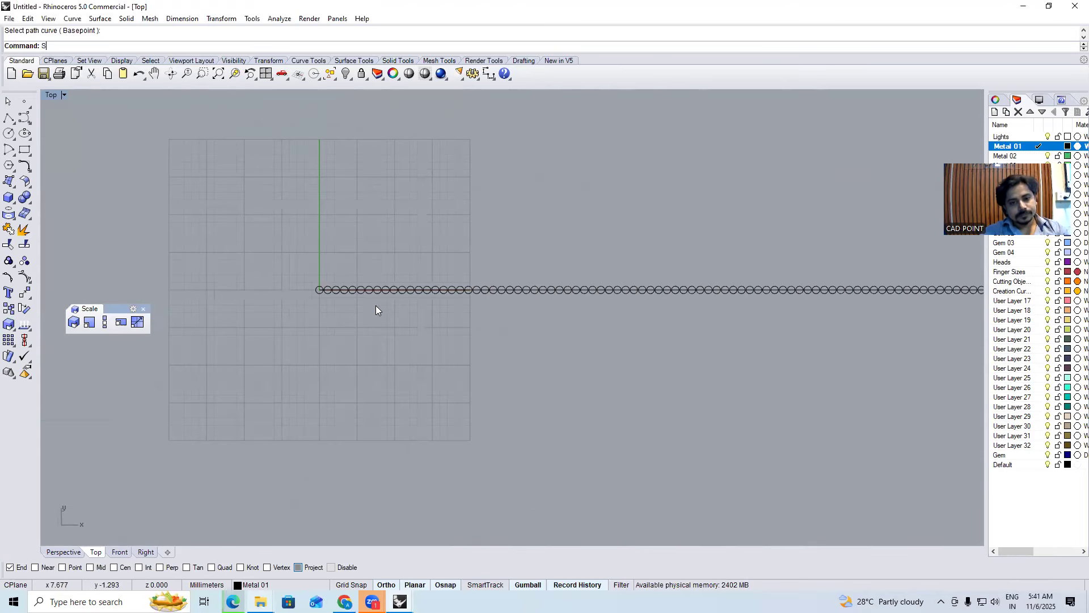
pyautogui.scroll(-2, 377, 299)
pyautogui.moveTo(304, 236); pyautogui.dragTo(624, 317)
pyautogui.hotkey('ctrl', 'a')
pyautogui.press('Delete')
pyautogui.write('S')
pyautogui.press('Return')
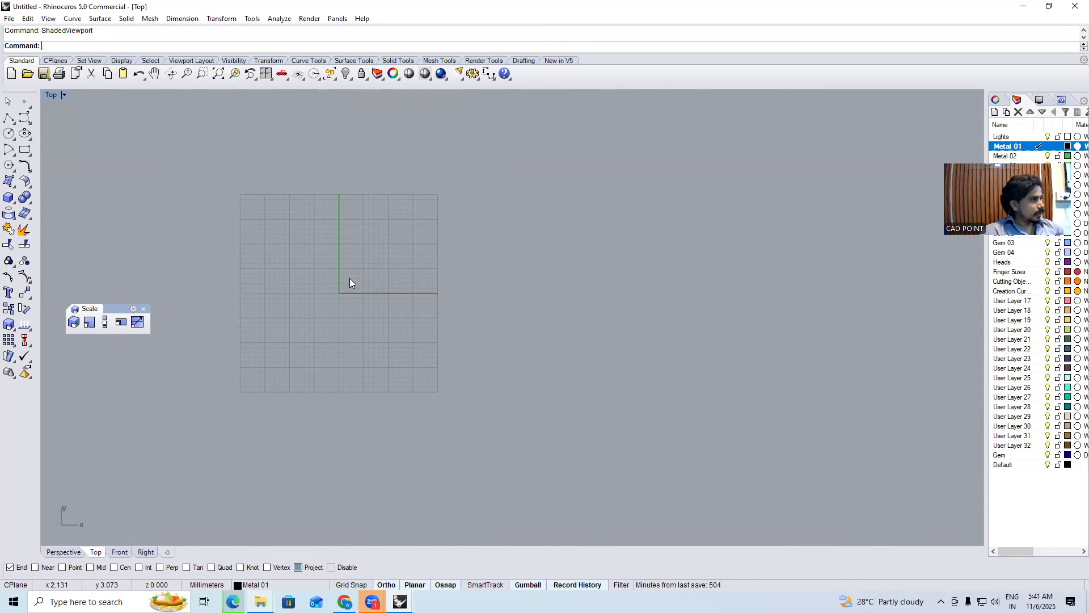
# Start importing a file and look through the models in the Downloads folder
pyautogui.write('Imp')
pyautogui.press('Return')
pyautogui.press('Return')
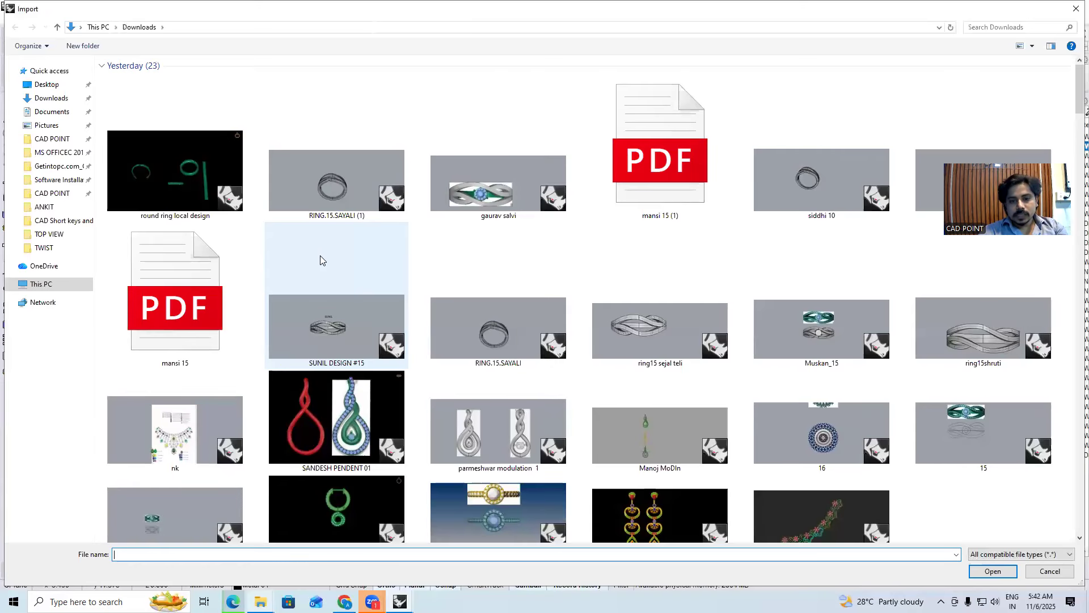
pyautogui.scroll(-3, 320, 256)
pyautogui.click(653, 336)
pyautogui.click(644, 255)
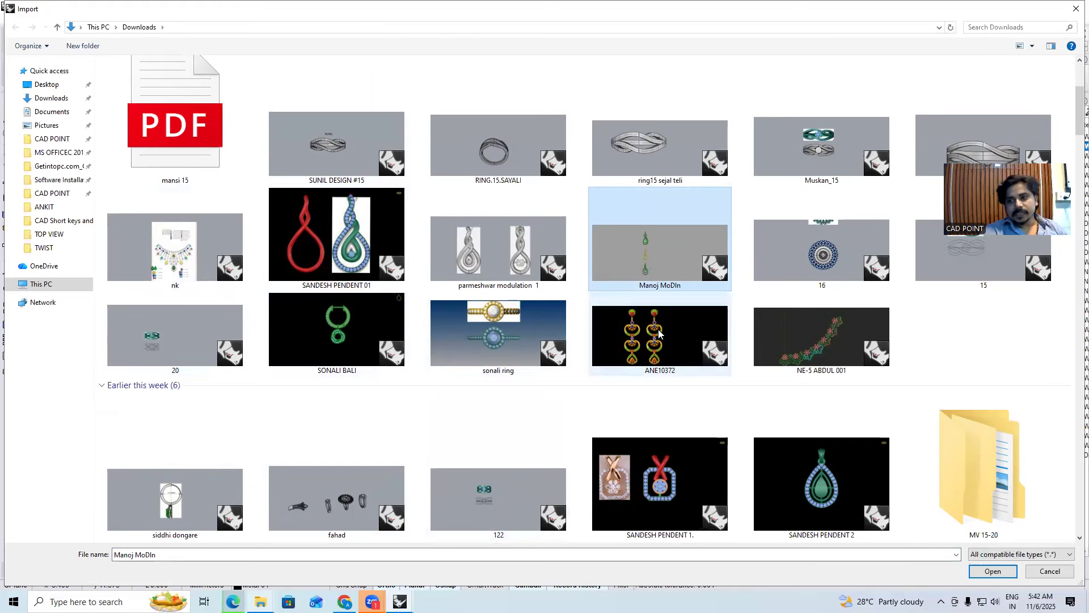
pyautogui.scroll(-10, 605, 262)
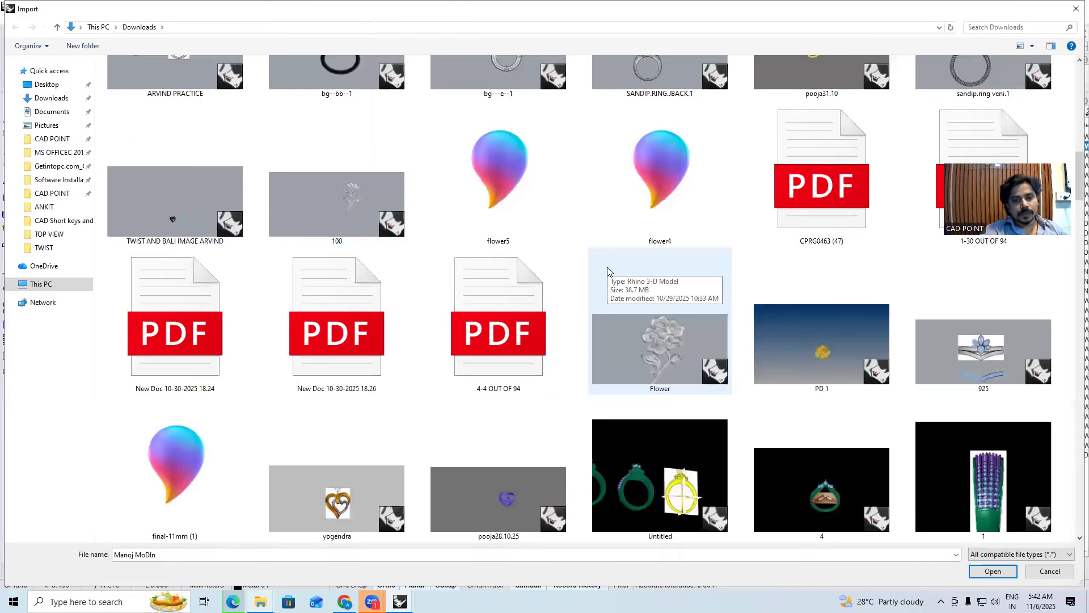
pyautogui.scroll(-15, 602, 350)
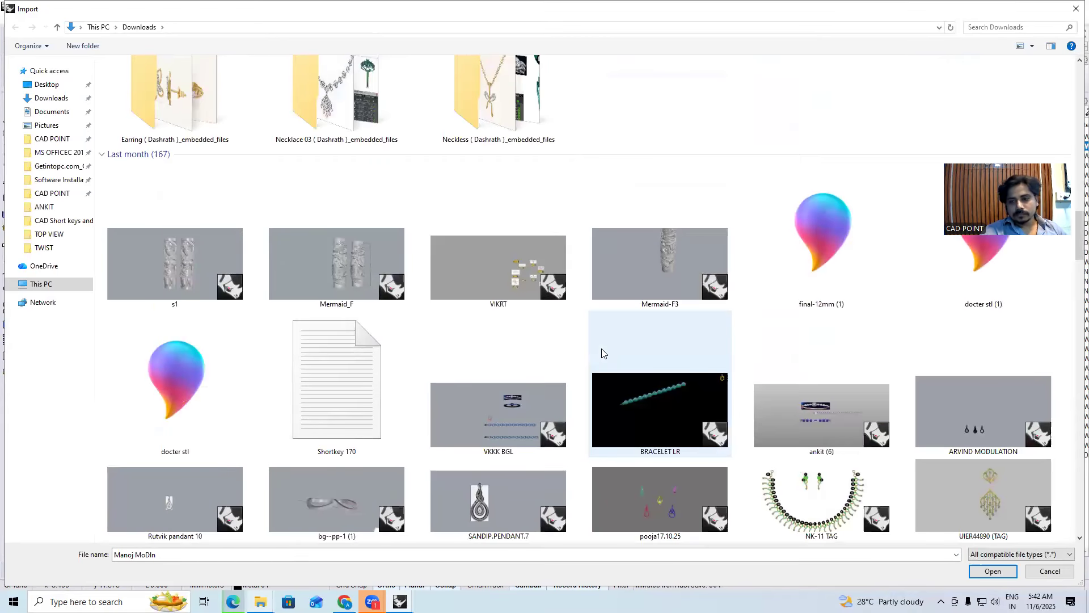
pyautogui.scroll(-10, 601, 351)
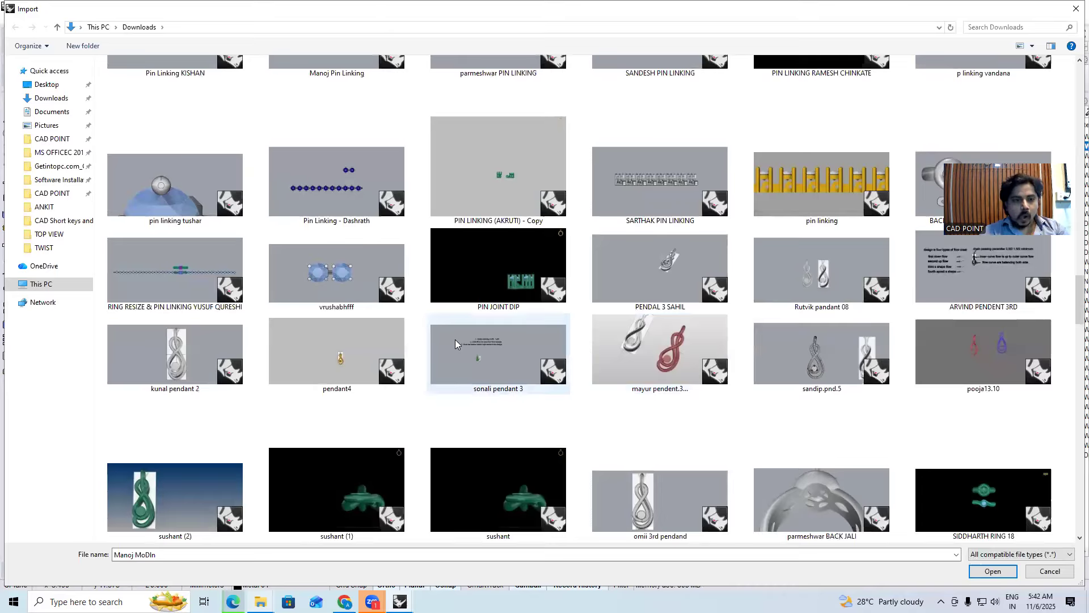
pyautogui.scroll(20, 347, 238)
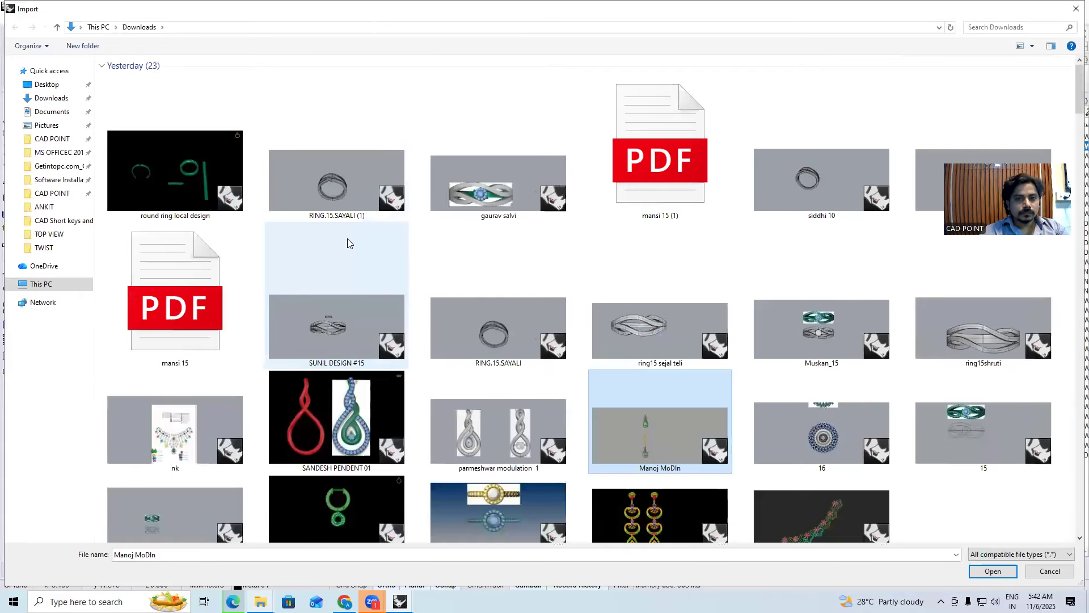
# Import Diamond.3dm from the CAD POINT folder on the Desktop
pyautogui.click(55, 166)
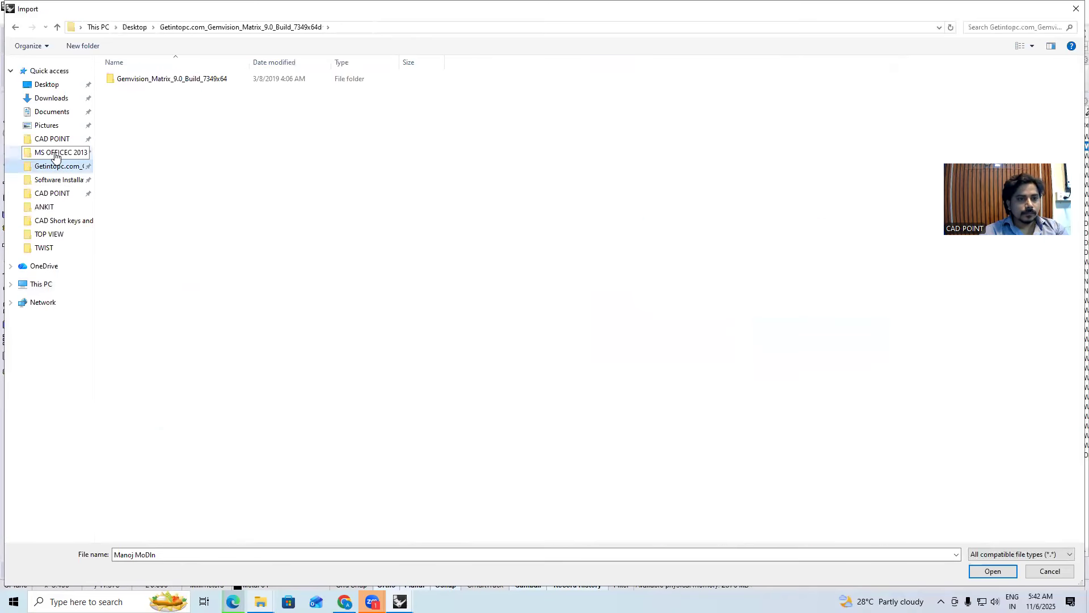
pyautogui.click(55, 152)
pyautogui.click(52, 138)
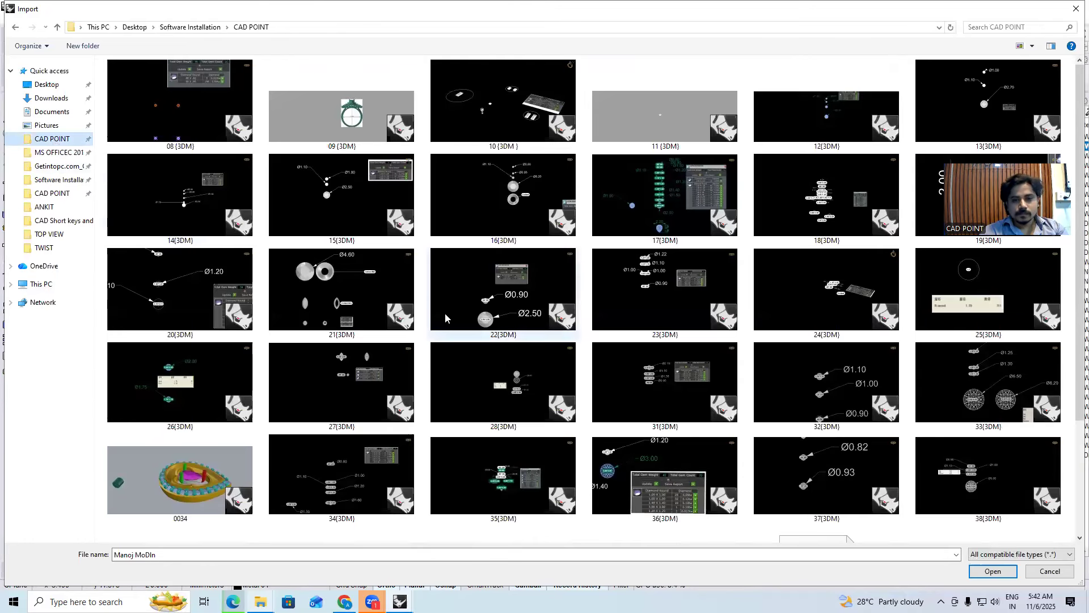
pyautogui.scroll(-2, 443, 313)
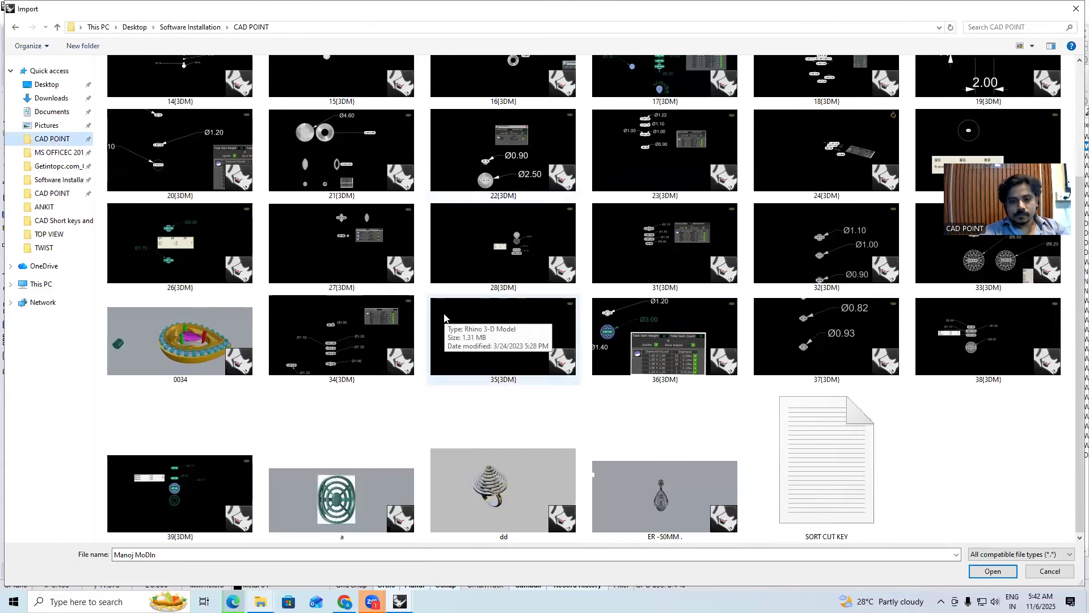
pyautogui.scroll(2, 444, 316)
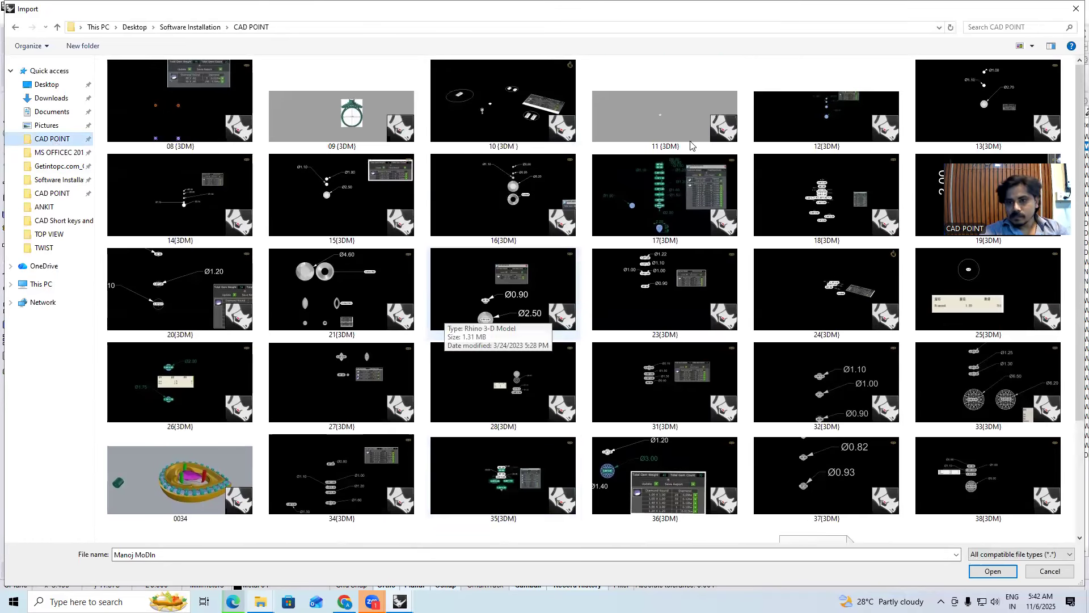
pyautogui.click(55, 194)
pyautogui.doubleClick(585, 244)
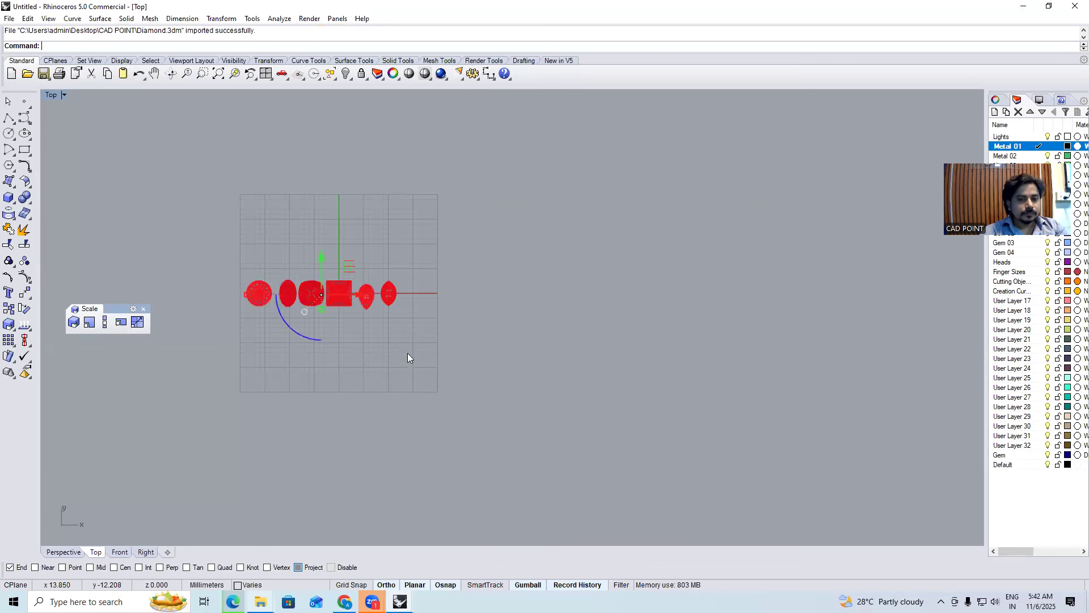
# Keep only the round diamond by cutting it, removing the other imported gems and pasting it back in place
pyautogui.scroll(5, 332, 323)
pyautogui.click(247, 255)
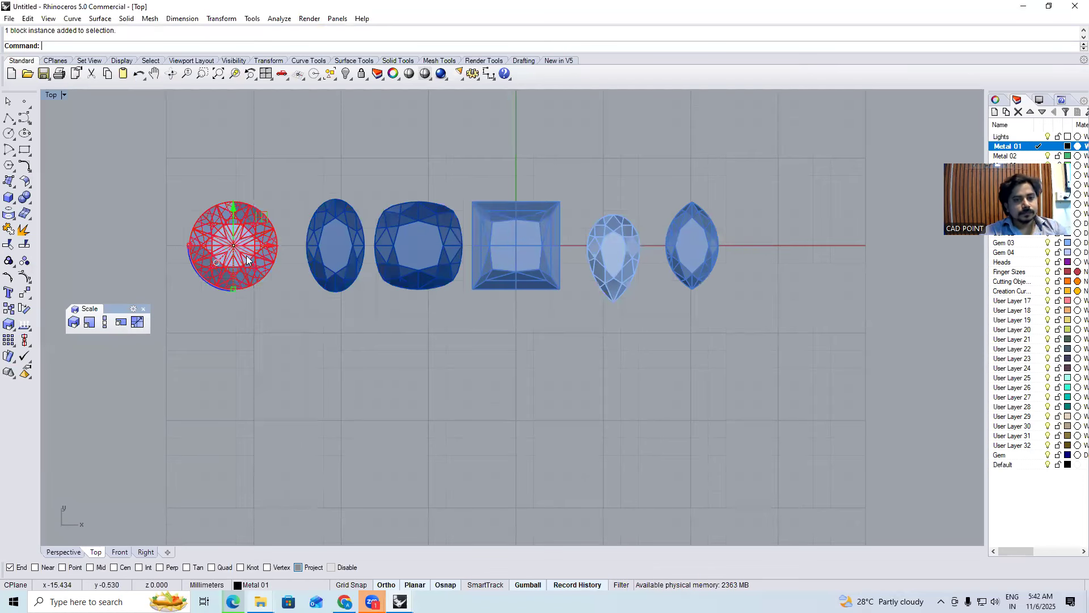
pyautogui.hotkey('ctrl', 'z')
pyautogui.hotkey('ctrl', 'v')
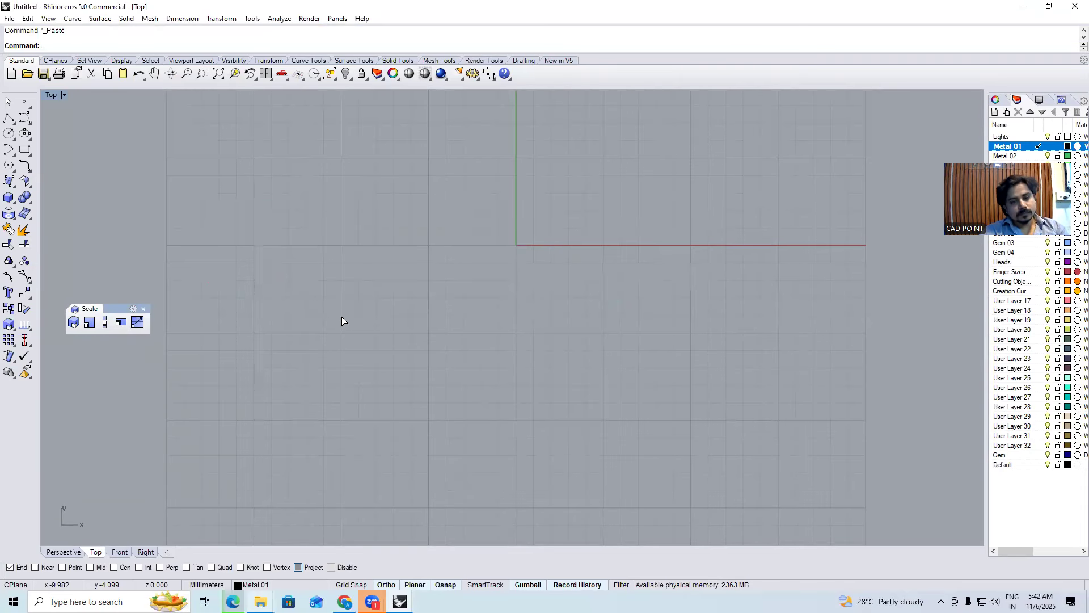
# Scale the round diamond in 3D to a 3 mm diameter, using its opposite edge points as references
pyautogui.click(244, 248)
pyautogui.moveTo(241, 256); pyautogui.dragTo(328, 285, button='right')
pyautogui.write('3')
pyautogui.press('Return')
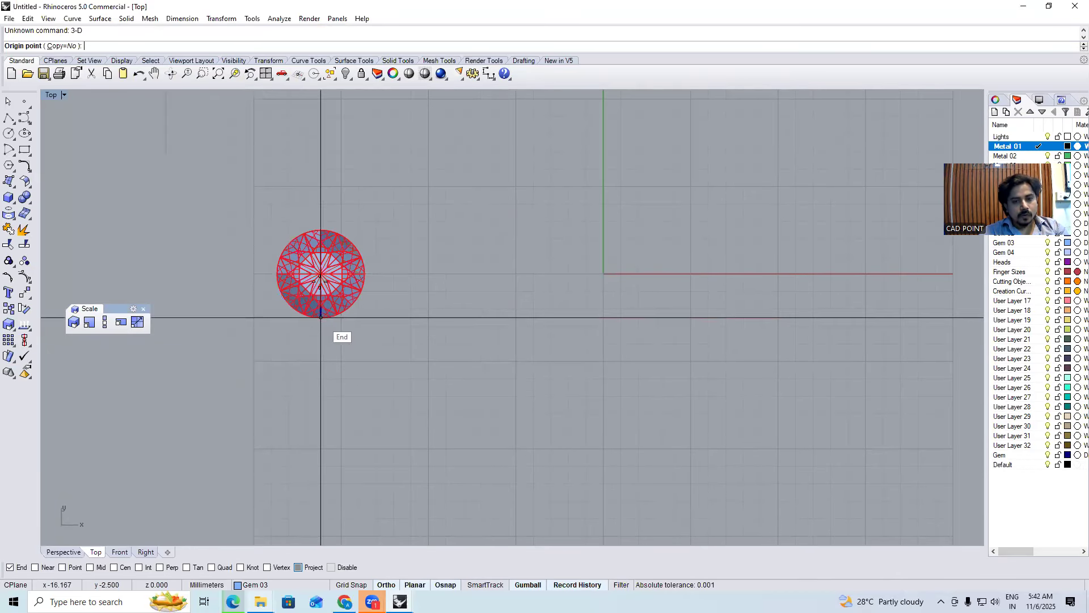
pyautogui.click(320, 317)
pyautogui.click(320, 231)
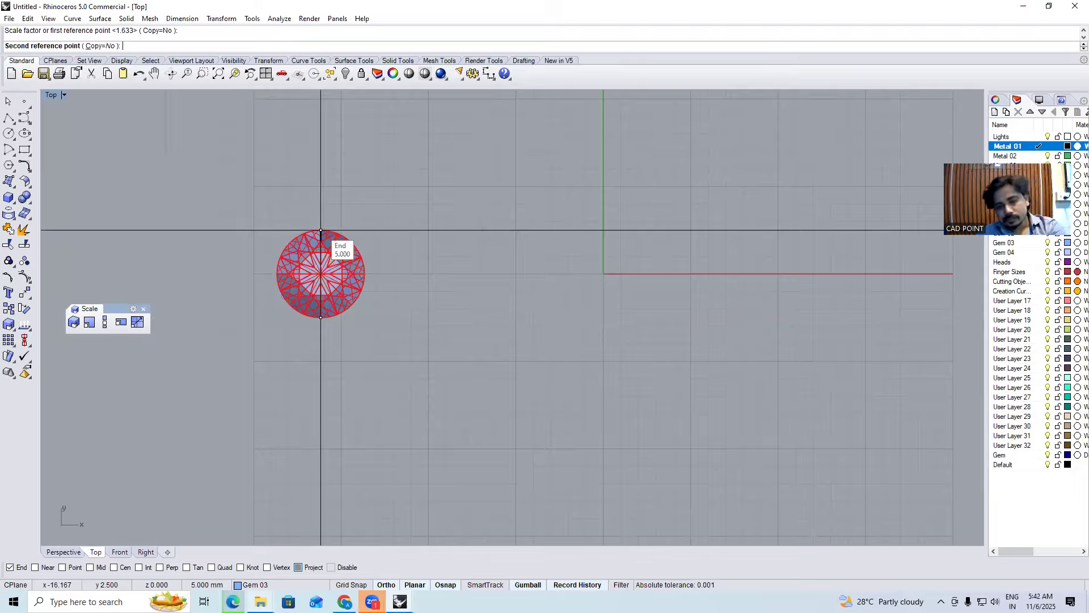
pyautogui.write('3')
pyautogui.press('Return')
pyautogui.click(399, 240)
# Move the round diamond from its centre point to the origin (0)
pyautogui.scroll(4, 334, 293)
pyautogui.click(335, 292)
pyautogui.moveTo(361, 318); pyautogui.dragTo(436, 331, button='right')
pyautogui.write('m')
pyautogui.press('Return')
pyautogui.click(430, 297)
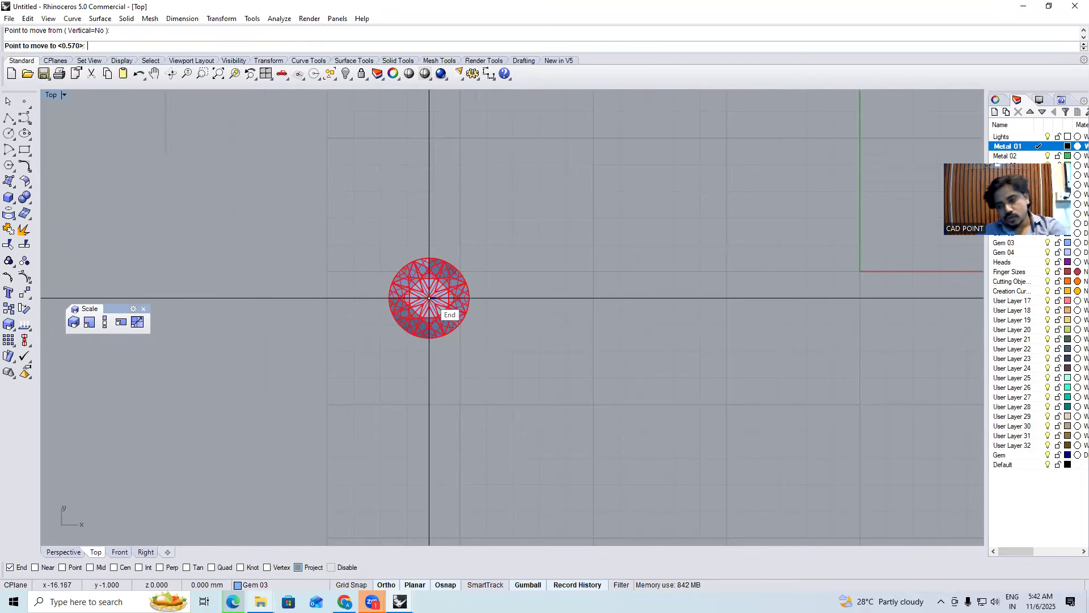
pyautogui.write('0')
pyautogui.press('Return')
pyautogui.moveTo(650, 319); pyautogui.dragTo(474, 331, button='right')
pyautogui.moveTo(597, 366); pyautogui.dragTo(404, 391, button='right')
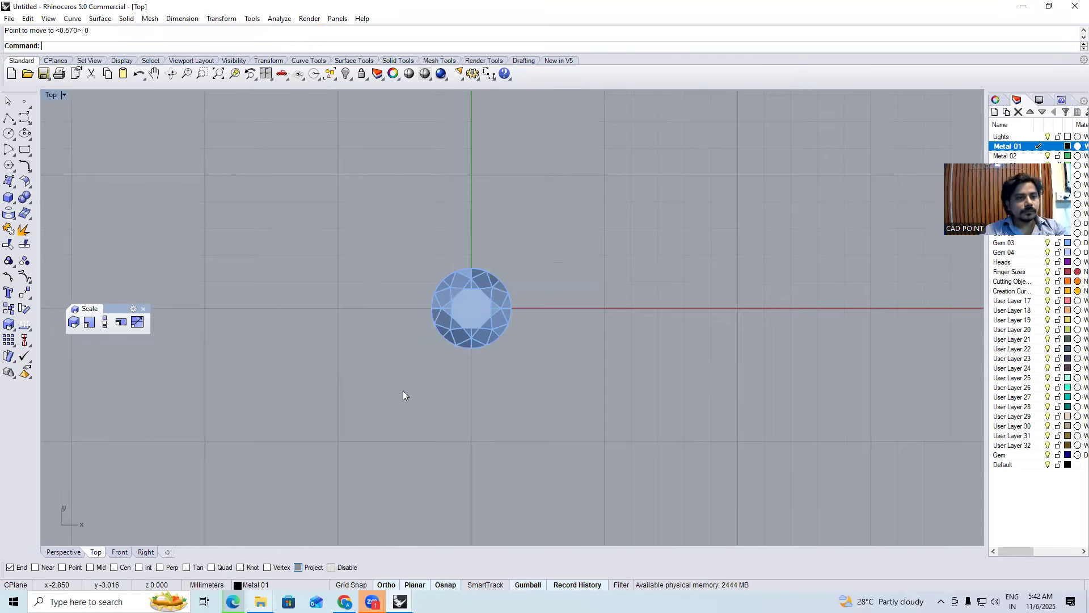
# Draw a three-point circle through the end points on the diamond's outer edge in the Top view
pyautogui.click(9, 135)
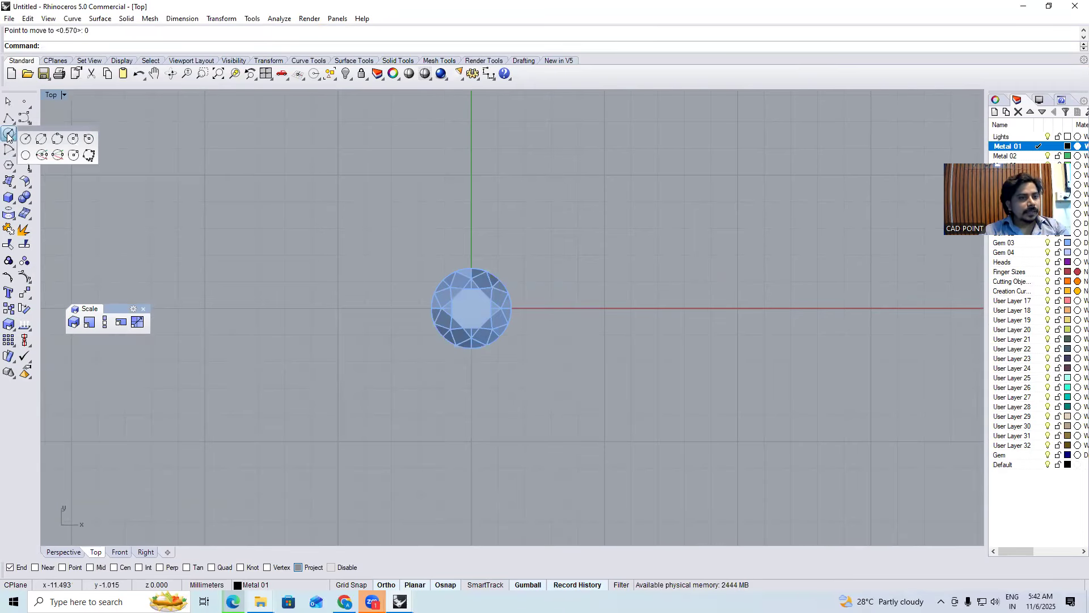
pyautogui.click(57, 138)
pyautogui.scroll(2, 516, 252)
pyautogui.scroll(1, 515, 250)
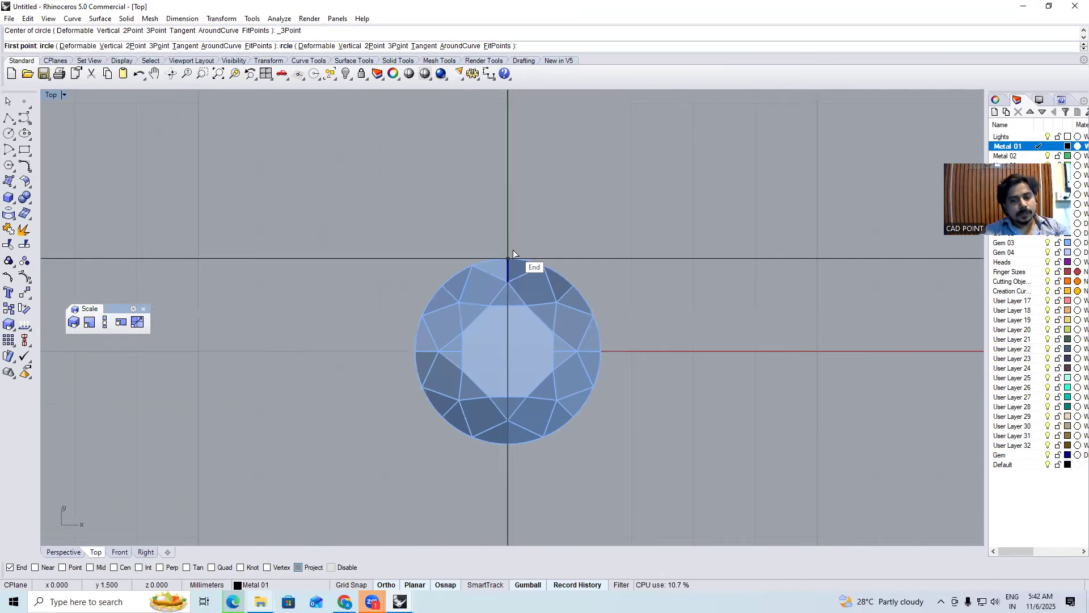
pyautogui.click(506, 261)
pyautogui.click(508, 443)
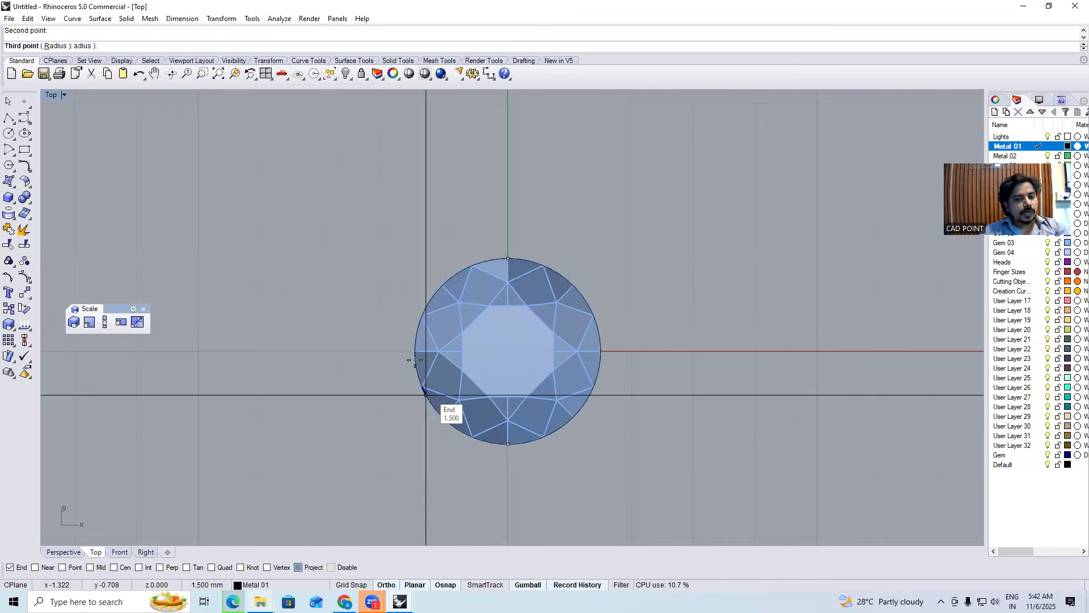
pyautogui.click(415, 352)
# Offset the circle around the diamond inward by 0.7 mm with sharp corners
pyautogui.hotkey('ctrl', 'F2')
pyautogui.scroll(2, 491, 266)
pyautogui.moveTo(349, 236); pyautogui.dragTo(755, 276)
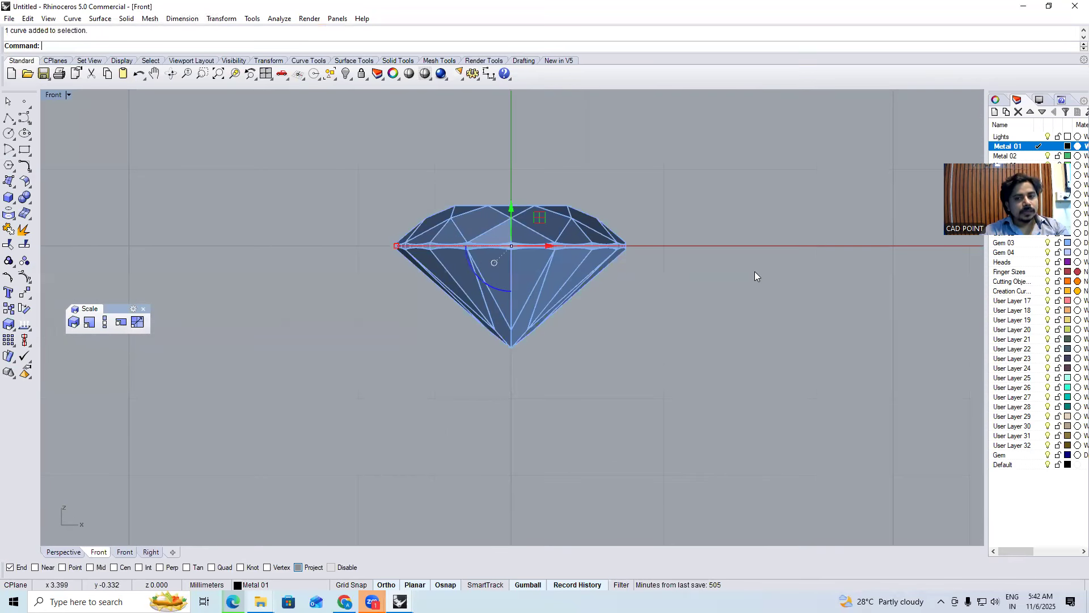
pyautogui.hotkey('ctrl', 'F1')
pyautogui.scroll(1, 541, 309)
pyautogui.write('O')
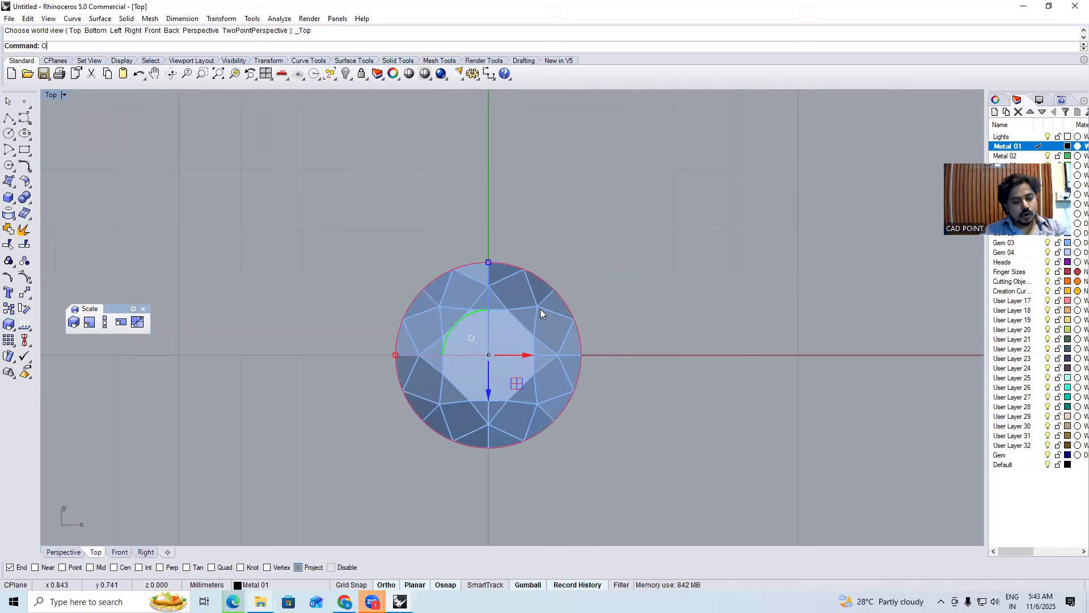
pyautogui.write('ffset')
pyautogui.press('Return')
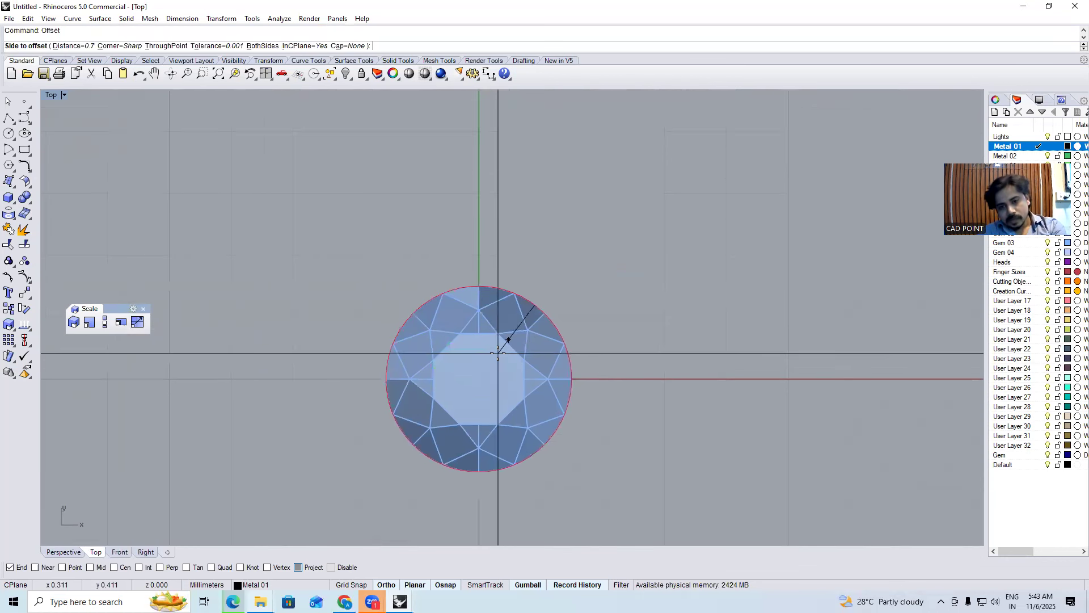
pyautogui.click(498, 353)
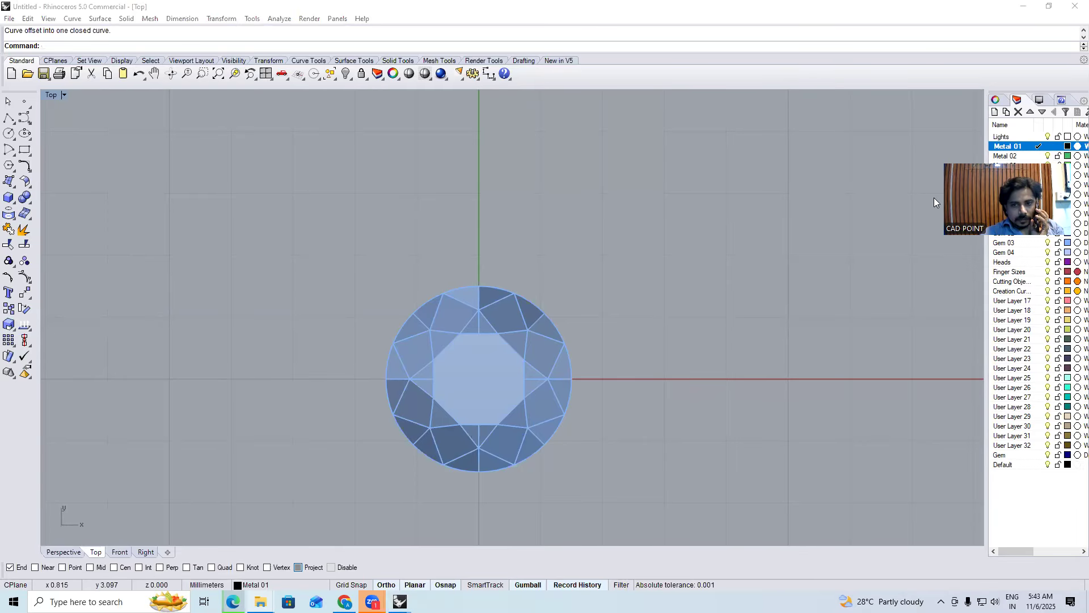
# Set the Top viewport to wireframe display to inspect the diamond together with its two circles
pyautogui.click(584, 227)
pyautogui.moveTo(575, 303); pyautogui.dragTo(575, 253, button='right')
pyautogui.hotkey('ctrl', 'a')
pyautogui.press('Escape')
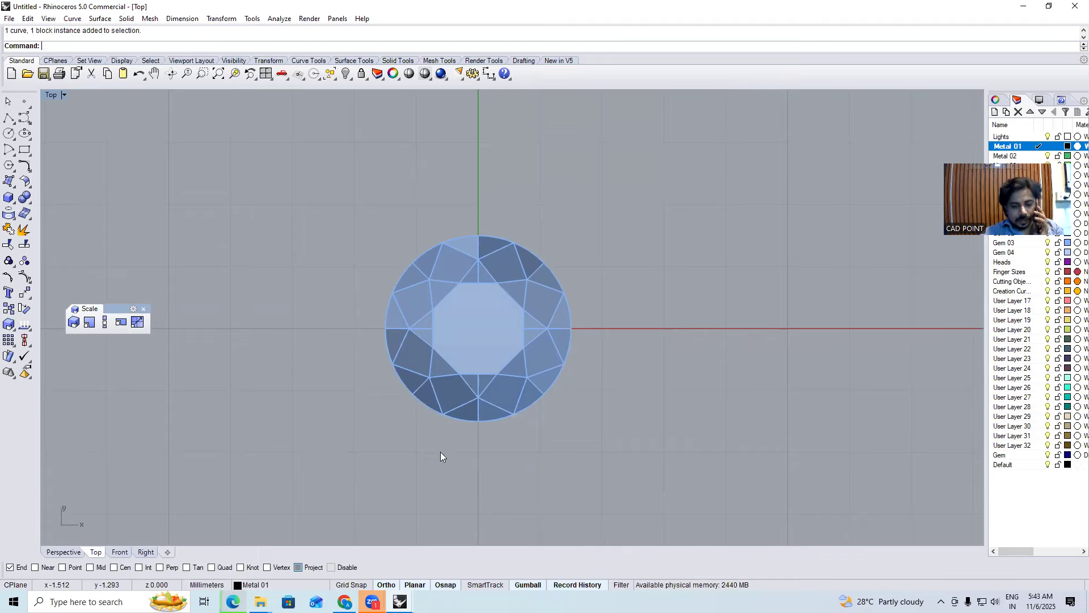
pyautogui.hotkey('ctrl', 'a')
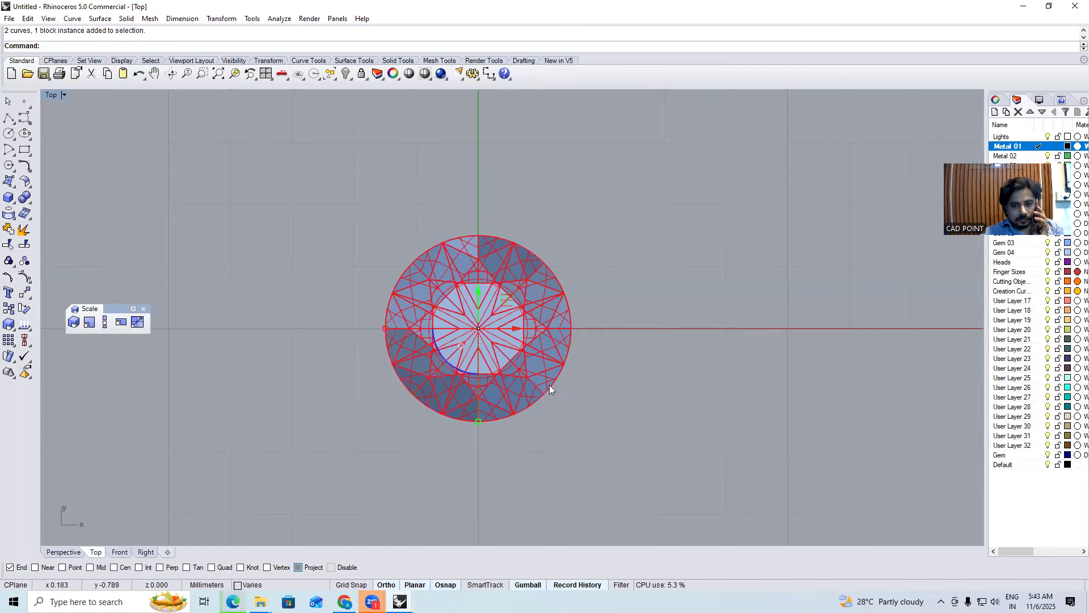
pyautogui.click(597, 395)
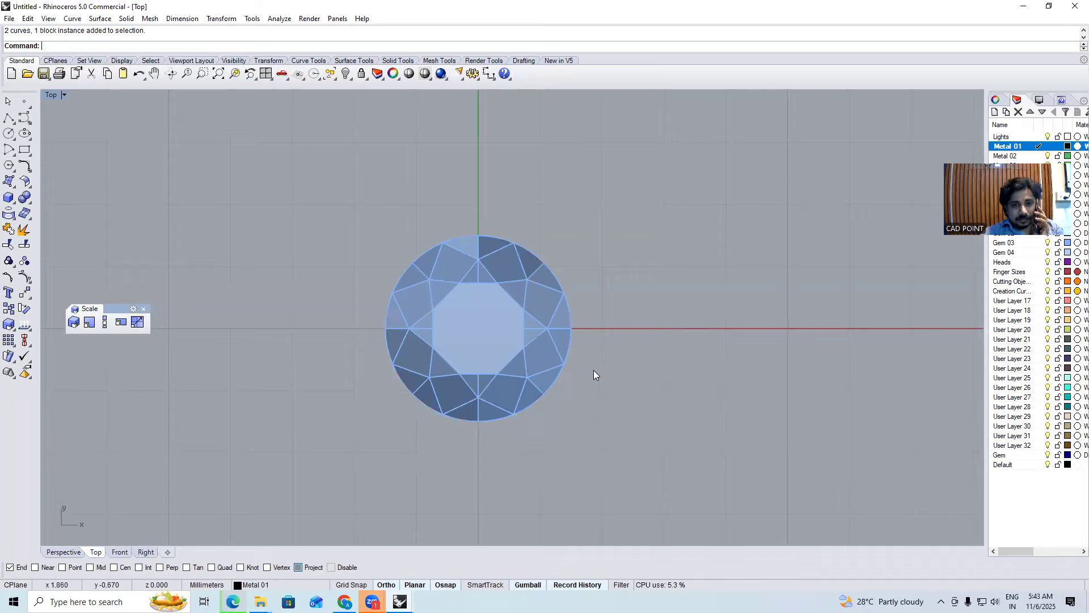
pyautogui.click(424, 75)
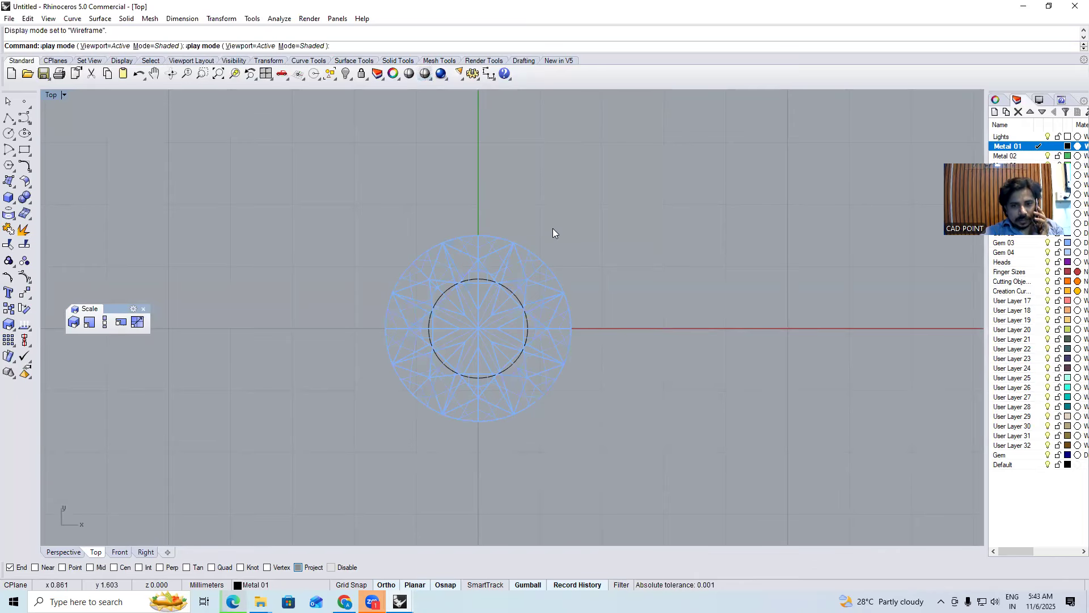
pyautogui.click(525, 257)
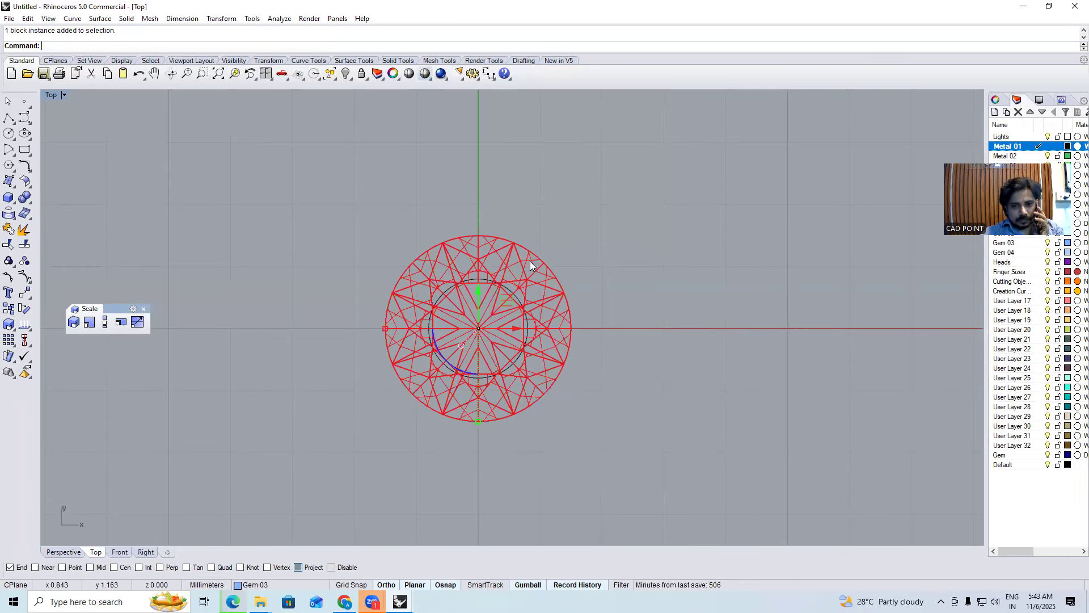
pyautogui.press('Escape')
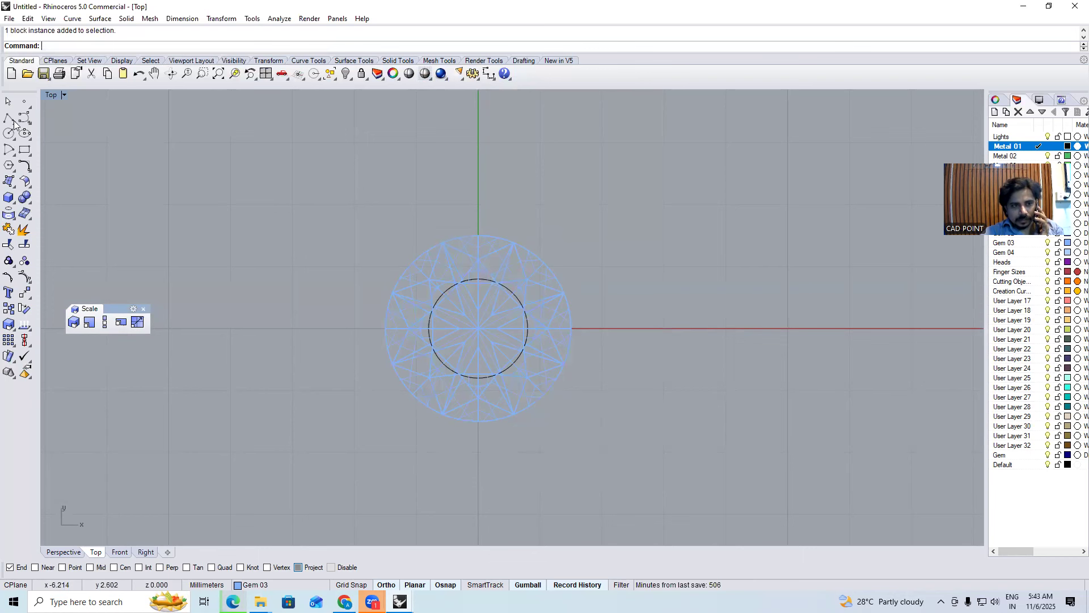
# Hide the diamond block while keeping the inner and outer circles visible
pyautogui.click(470, 283)
pyautogui.scroll(3, 474, 281)
pyautogui.click(475, 280)
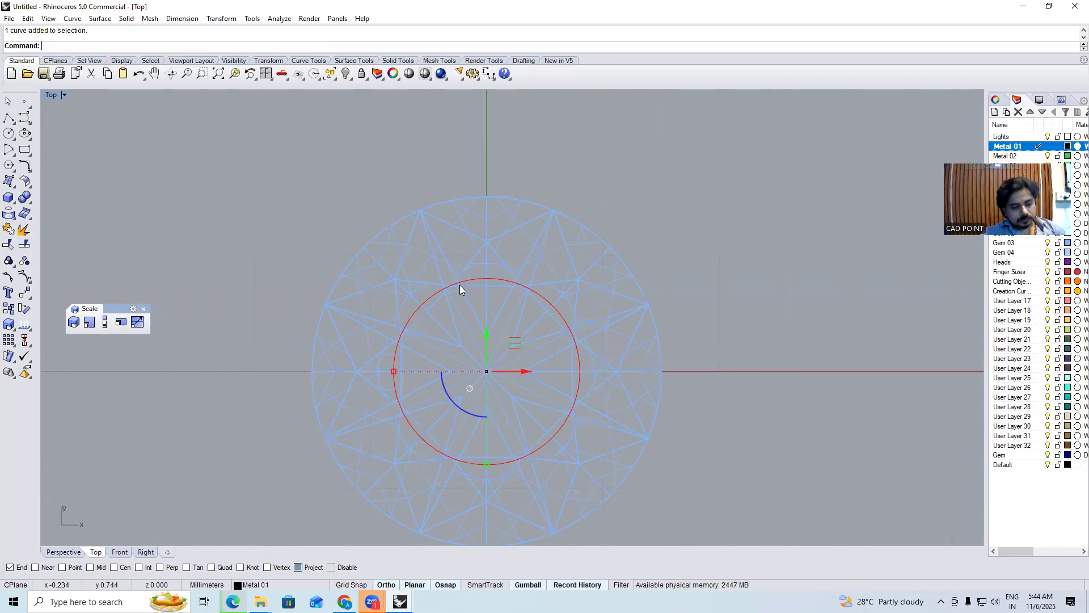
pyautogui.scroll(-1, 458, 278)
pyautogui.click(497, 255)
pyautogui.scroll(1, 530, 243)
pyautogui.hotkey('ctrl', 'h')
pyautogui.press('Escape')
pyautogui.click(480, 246)
pyautogui.hotkey('ctrl', 'h')
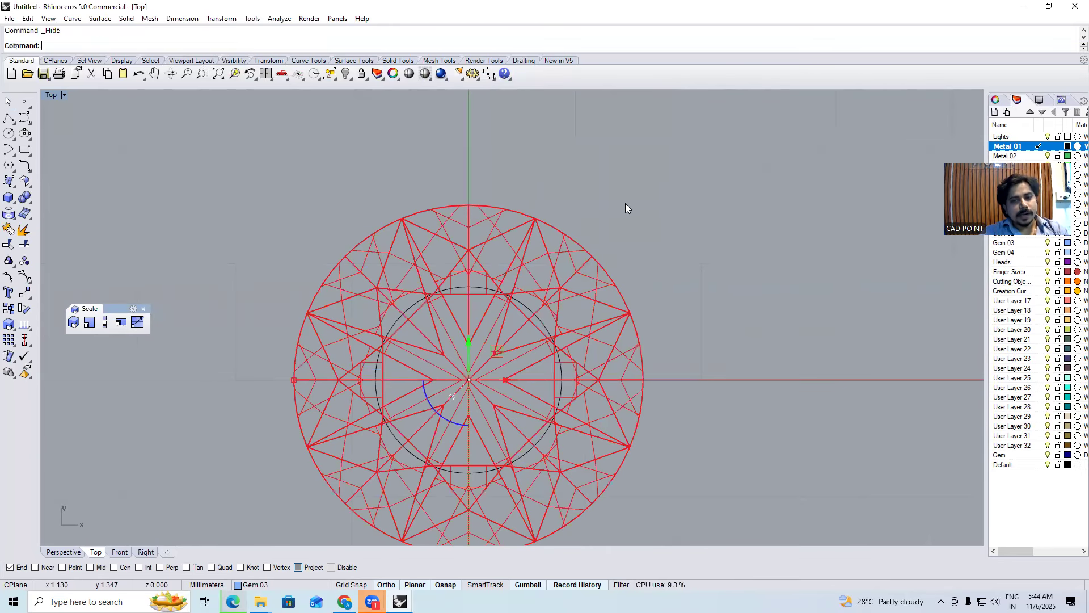
# Extrude both circles by -0.7 mm into a solid ring and set the Front viewport to shaded display
pyautogui.hotkey('ctrl', 'F2')
pyautogui.scroll(-1, 490, 322)
pyautogui.write('e')
pyautogui.press('Return')
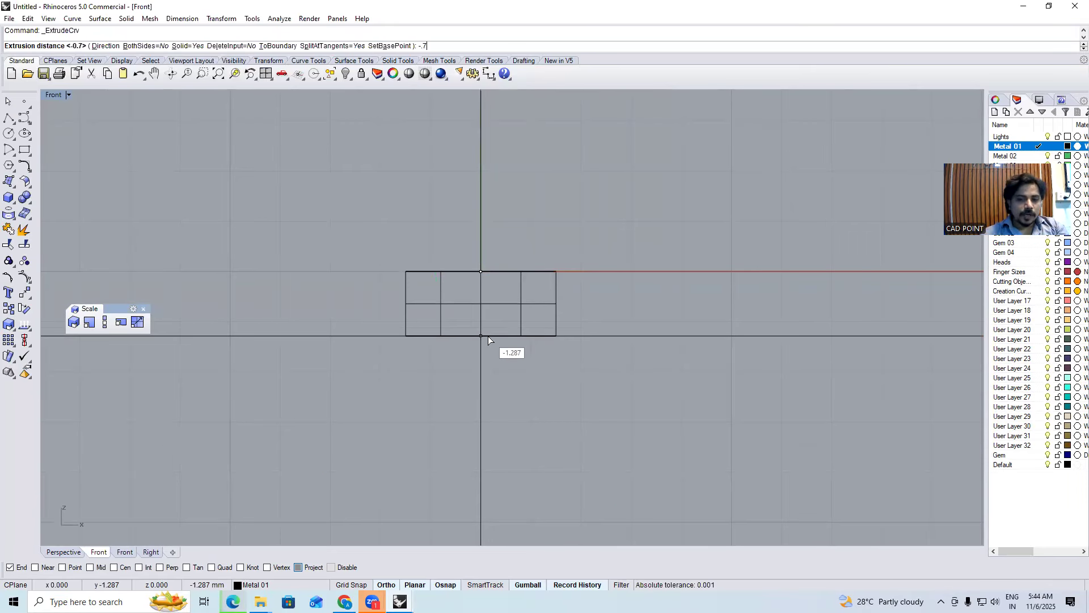
pyautogui.press('Return')
pyautogui.press('Escape')
pyautogui.write('sd')
pyautogui.press('Return')
# Copy the solid ring straight down, leaving a gap equal to the ring's height between the two rings
pyautogui.scroll(6, 486, 317)
pyautogui.click(533, 278)
pyautogui.write('c')
pyautogui.press('Return')
pyautogui.click(650, 262)
pyautogui.write('1.2')
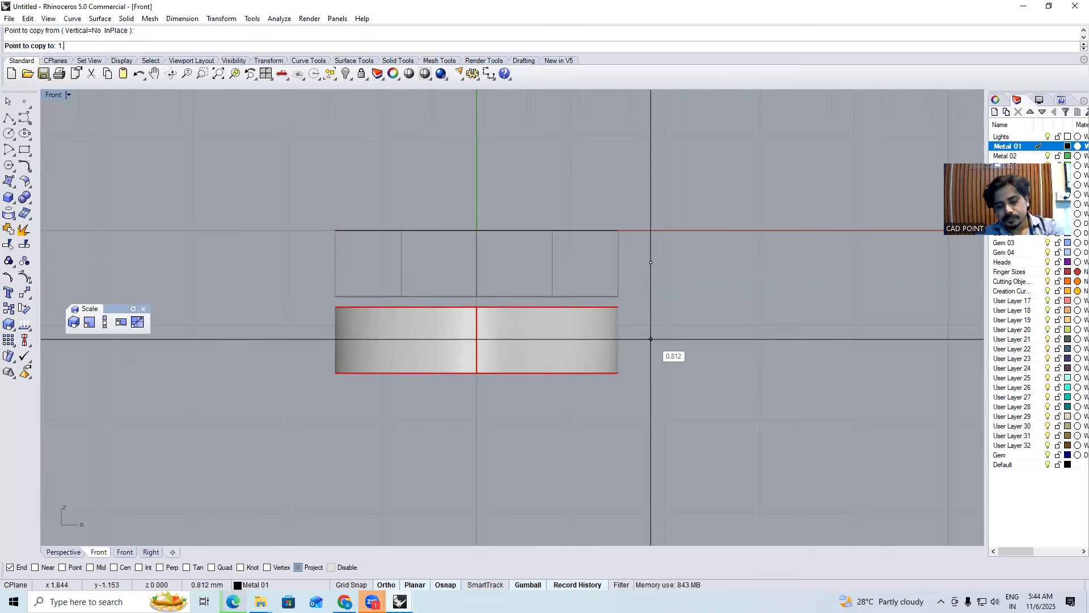
pyautogui.press('Return')
pyautogui.click(651, 365)
pyautogui.press('Return')
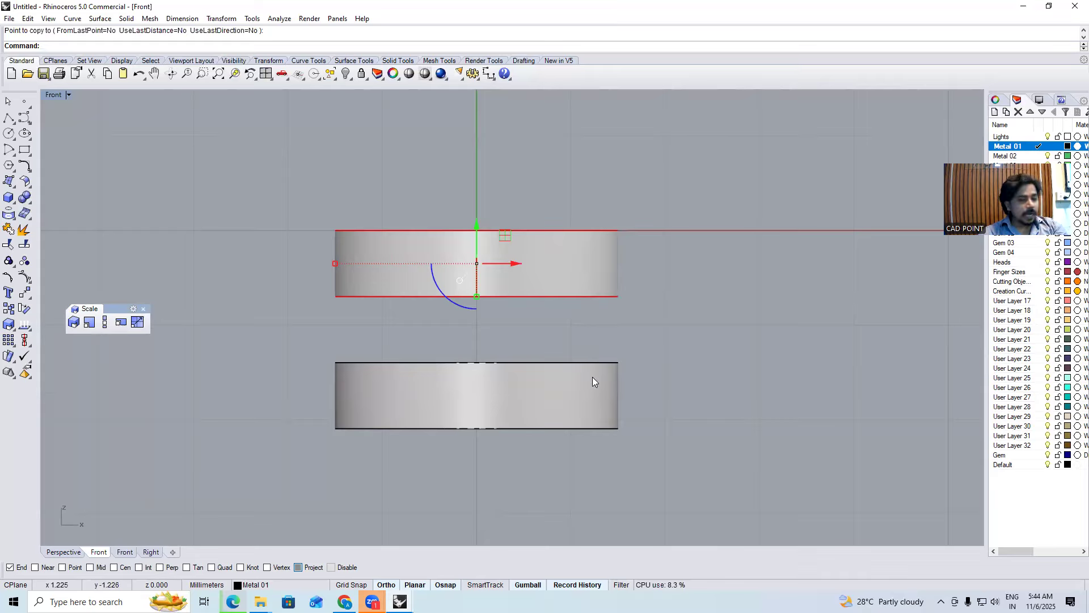
pyautogui.scroll(-5, 562, 420)
pyautogui.press('Escape')
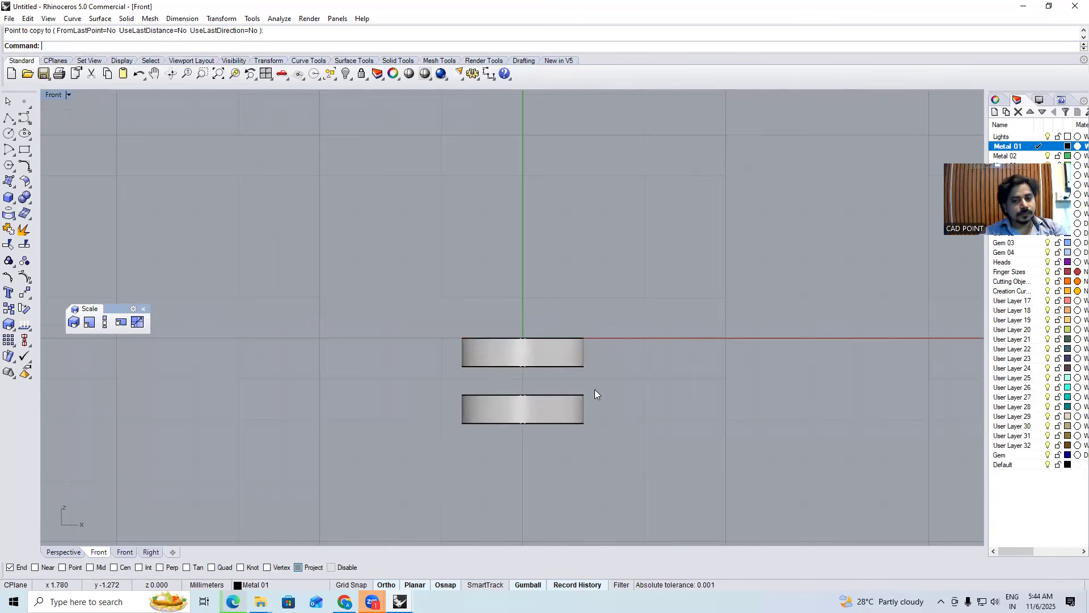
# Show the two rings in the Perspective view and turn off Update Children for history recording
pyautogui.hotkey('ctrl', 'F1')
pyautogui.hotkey('ctrl', 'F4')
pyautogui.scroll(5, 507, 335)
pyautogui.click(507, 334)
pyautogui.hotkey('ctrl', 'c')
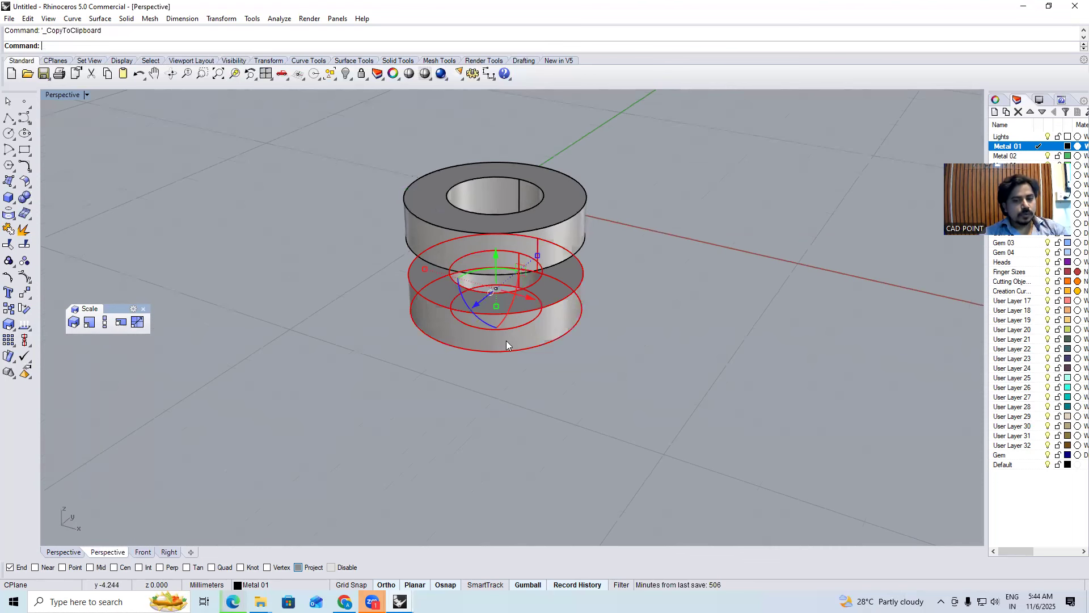
pyautogui.write('CH')
pyautogui.press('Return')
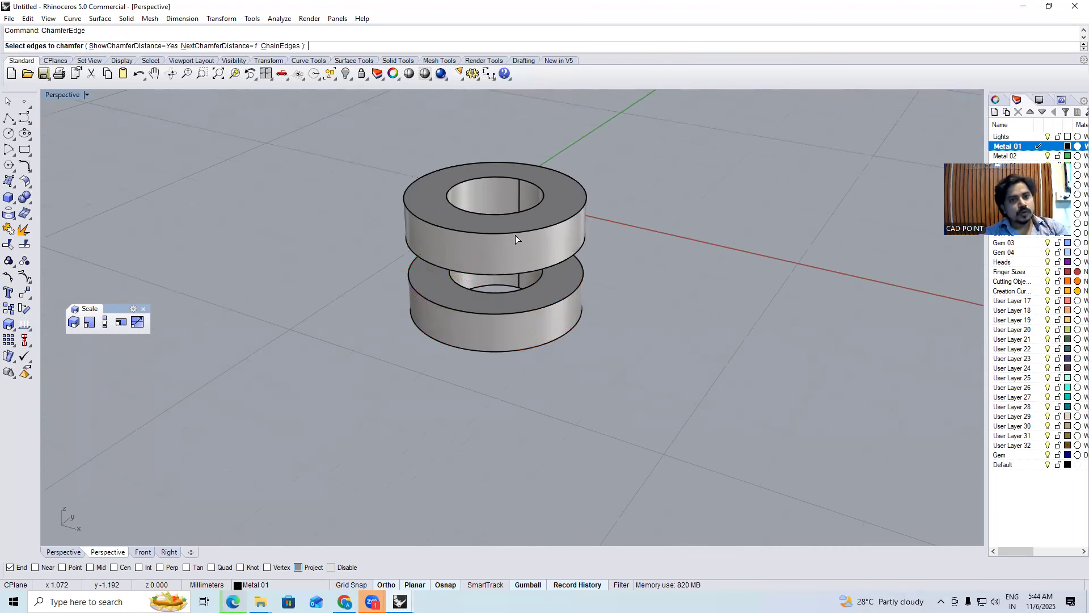
pyautogui.rightClick(588, 588)
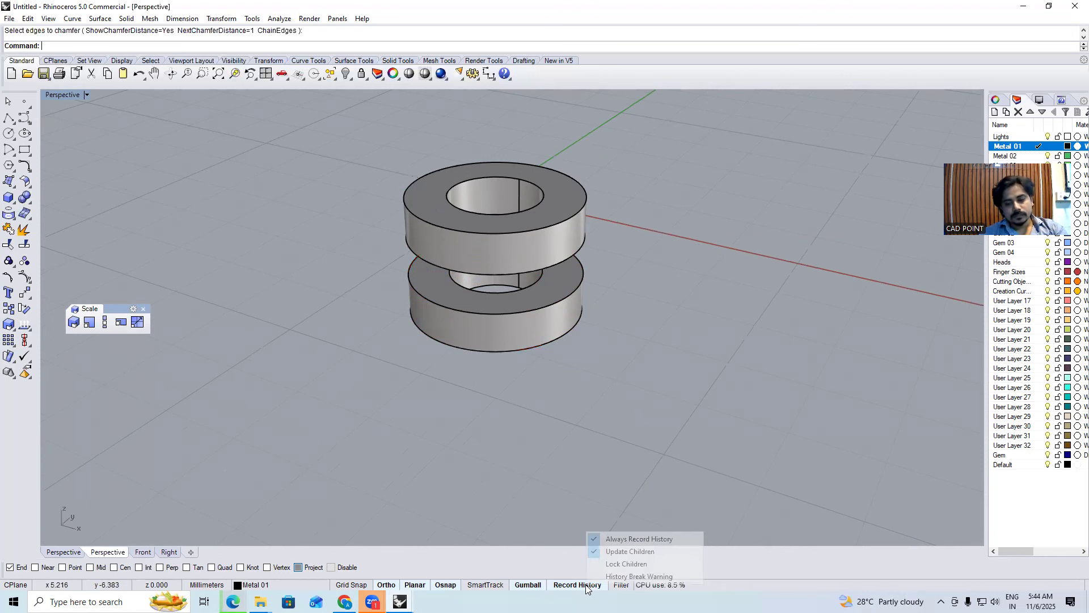
pyautogui.click(607, 554)
# Chamfer the upper ring's inner top edge with a chamfer distance of 0.5
pyautogui.write('CHE')
pyautogui.press('Return')
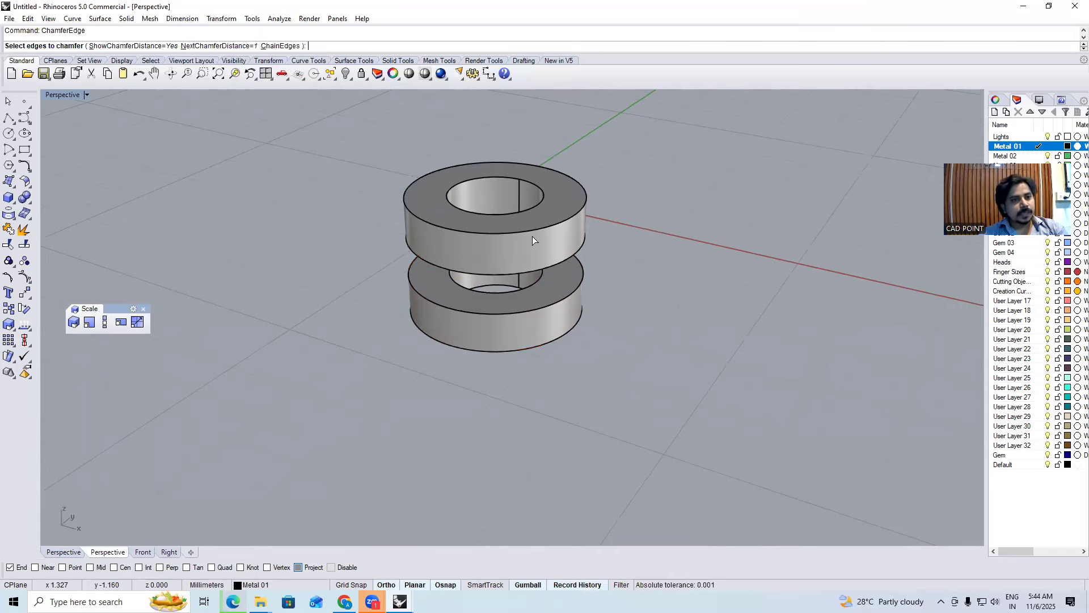
pyautogui.press('Return')
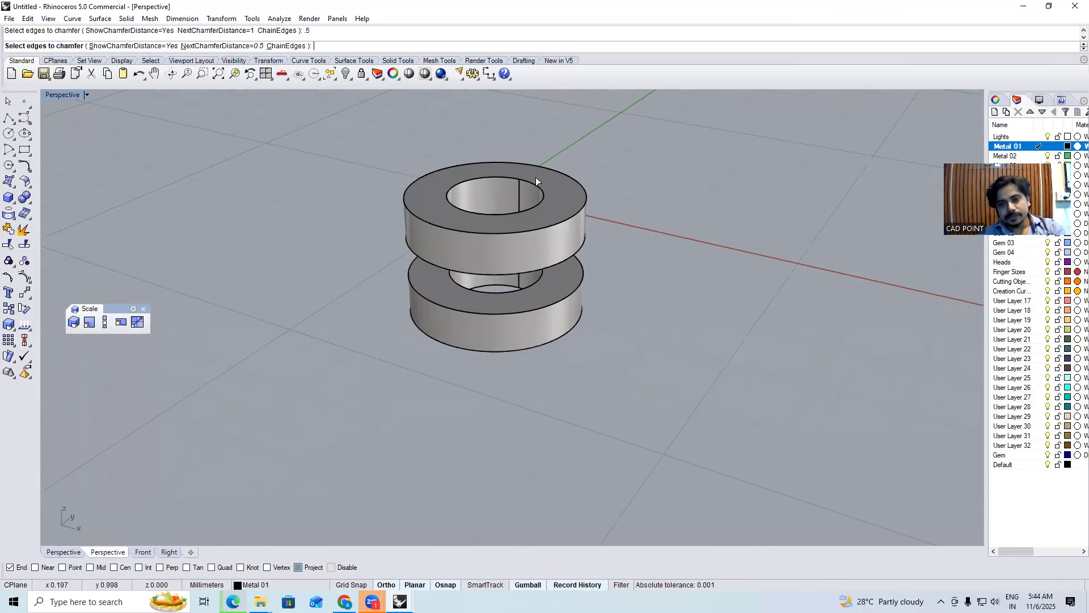
pyautogui.click(536, 185)
pyautogui.press('Return')
pyautogui.press('Return')
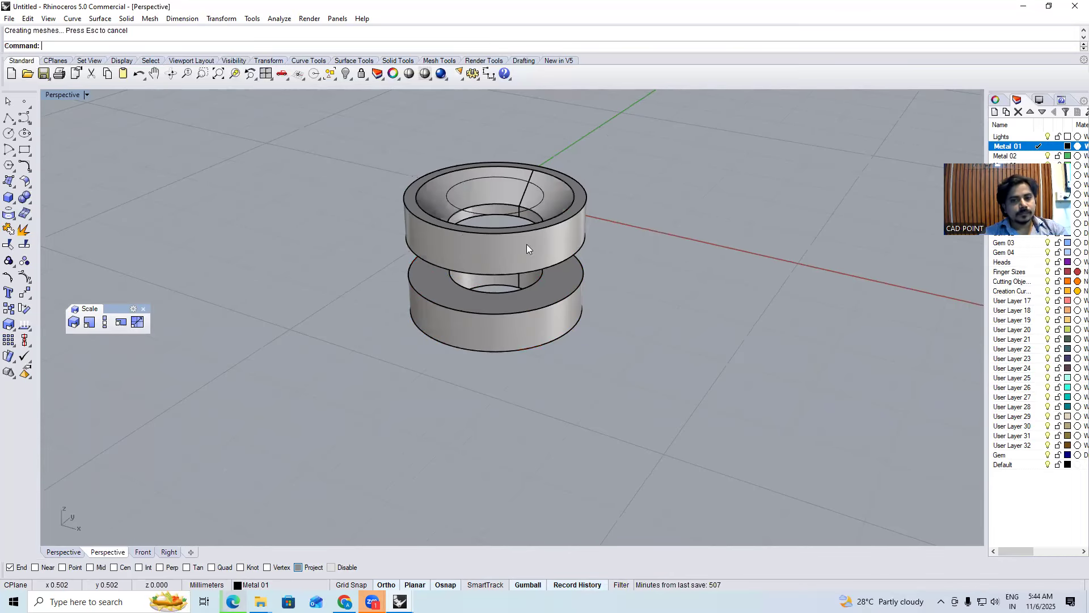
# Turn Update Children for history recording back on and unhide the diamond above the chamfered ring
pyautogui.rightClick(573, 585)
pyautogui.click(599, 553)
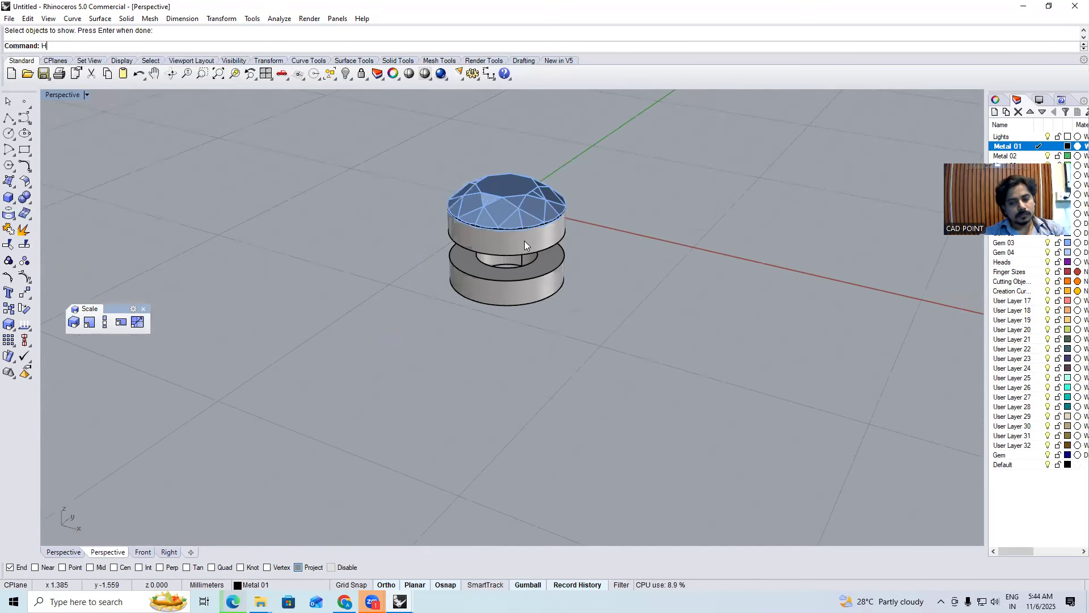
pyautogui.write('hsa')
pyautogui.press('Return')
pyautogui.write('HS')
pyautogui.press('Return')
# Delete all objects in the model and undo the deletion
pyautogui.hotkey('ctrl', 'a')
pyautogui.press('Delete')
pyautogui.hotkey('ctrl', 'F1')
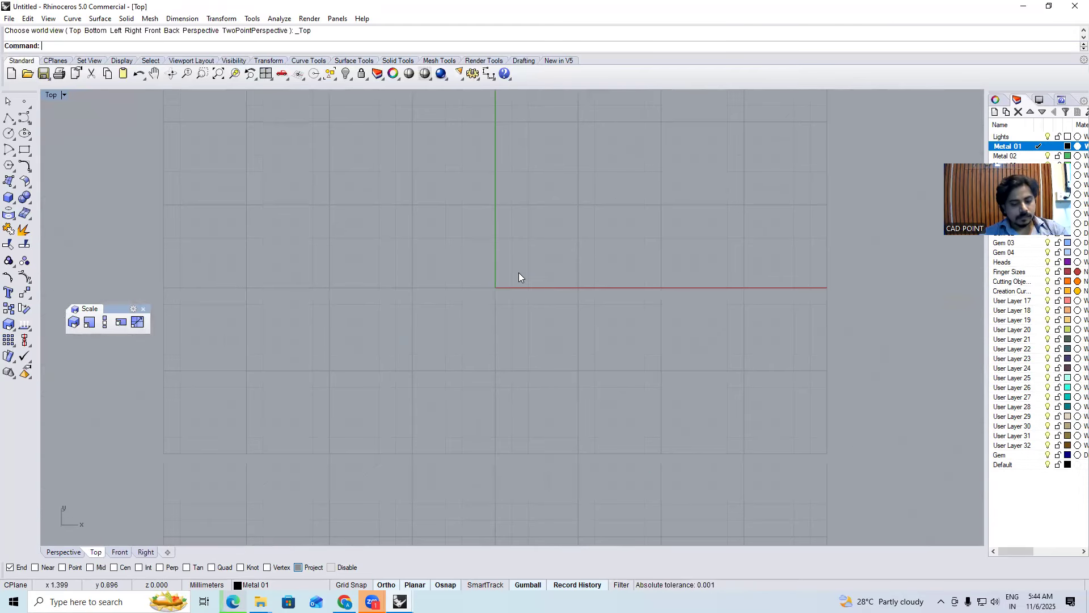
pyautogui.hotkey('ctrl', 'z')
# Move the diamond and both rings up in the Front view so the lower ring's base rests on the X axis
pyautogui.scroll(2, 514, 288)
pyautogui.hotkey('ctrl', 'F2')
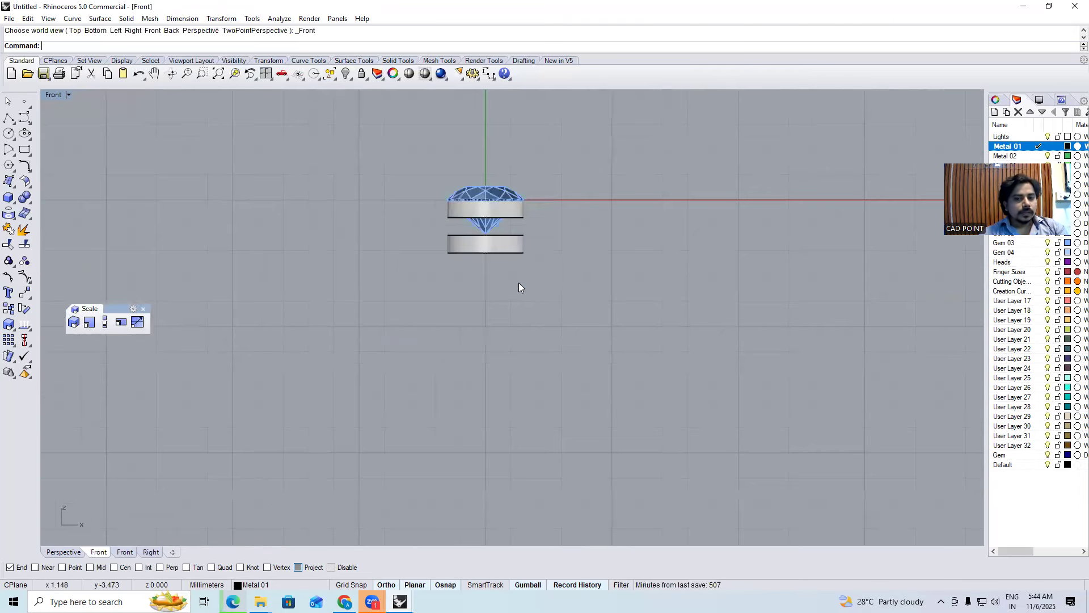
pyautogui.hotkey('ctrl', 'a')
pyautogui.moveTo(486, 179); pyautogui.dragTo(488, 165)
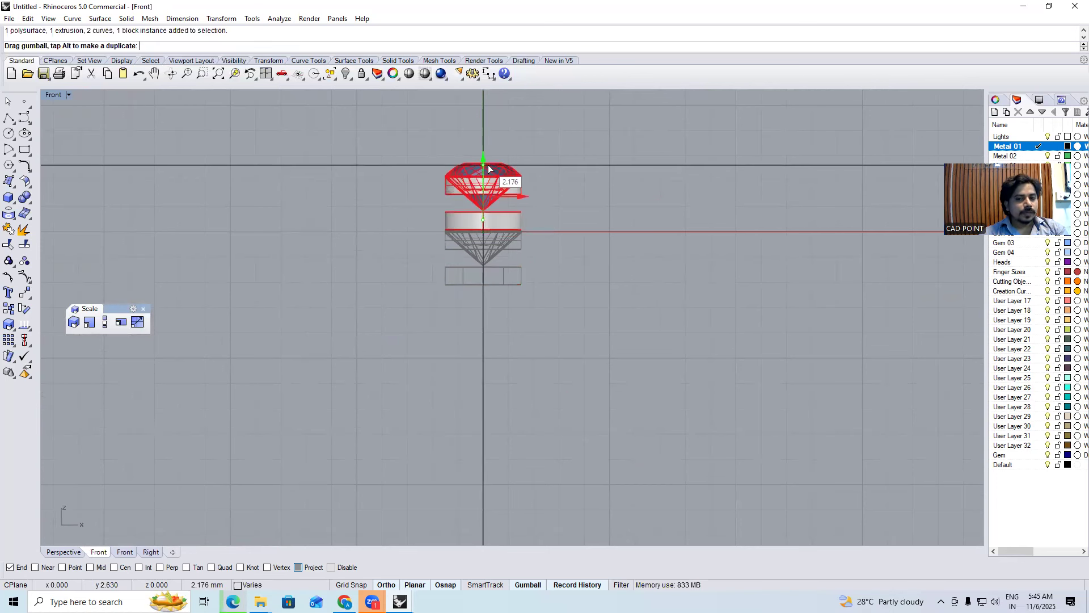
pyautogui.scroll(5, 510, 230)
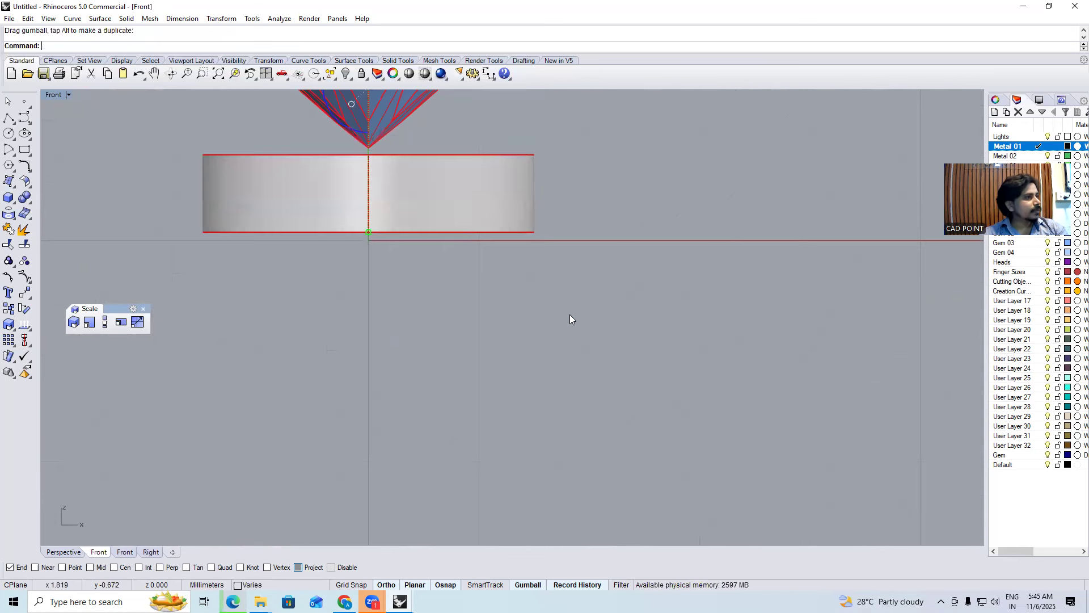
pyautogui.moveTo(546, 283); pyautogui.dragTo(535, 324, button='right')
pyautogui.rightClick(579, 227)
pyautogui.click(579, 227)
pyautogui.click(578, 234)
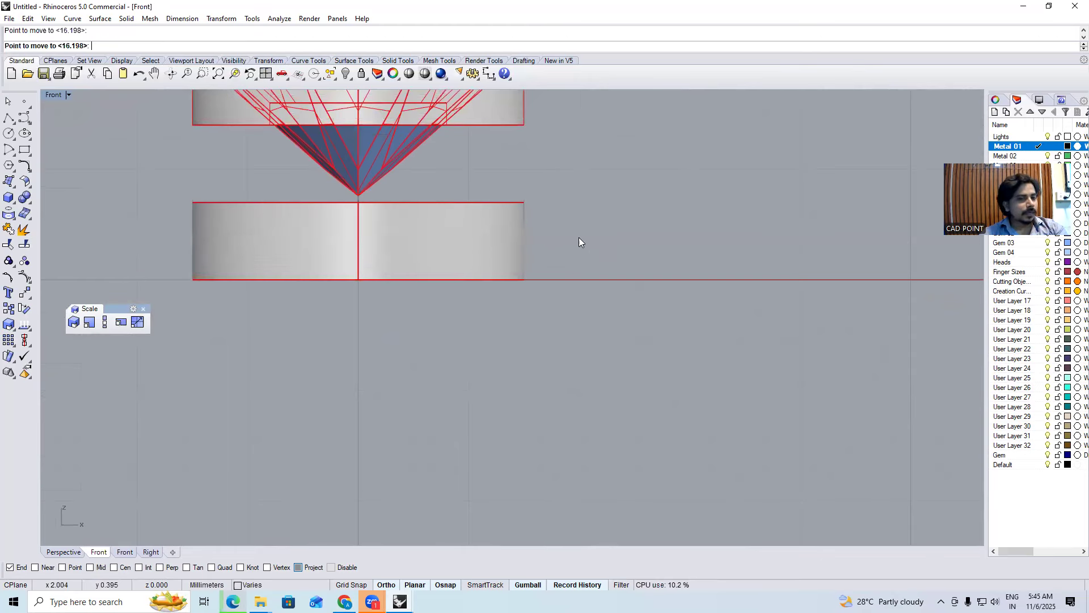
pyautogui.click(553, 245)
pyautogui.scroll(-5, 520, 250)
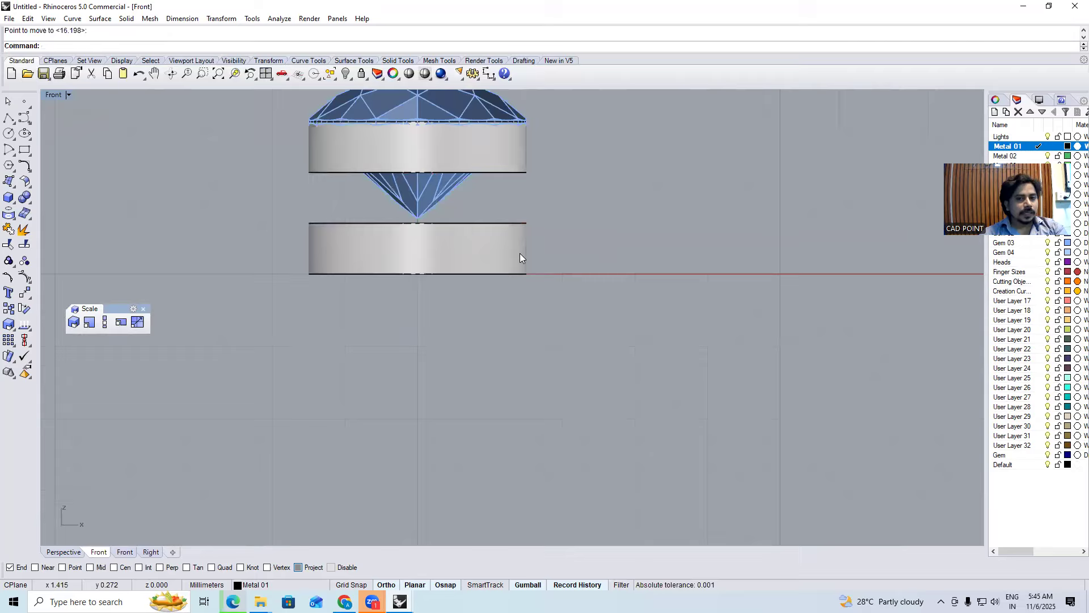
# Raise the diamond slightly so its girdle sits just above the upper ring's top edge
pyautogui.hotkey('ctrl', 'F1')
pyautogui.scroll(2, 485, 247)
pyautogui.hotkey('ctrl', 'F2')
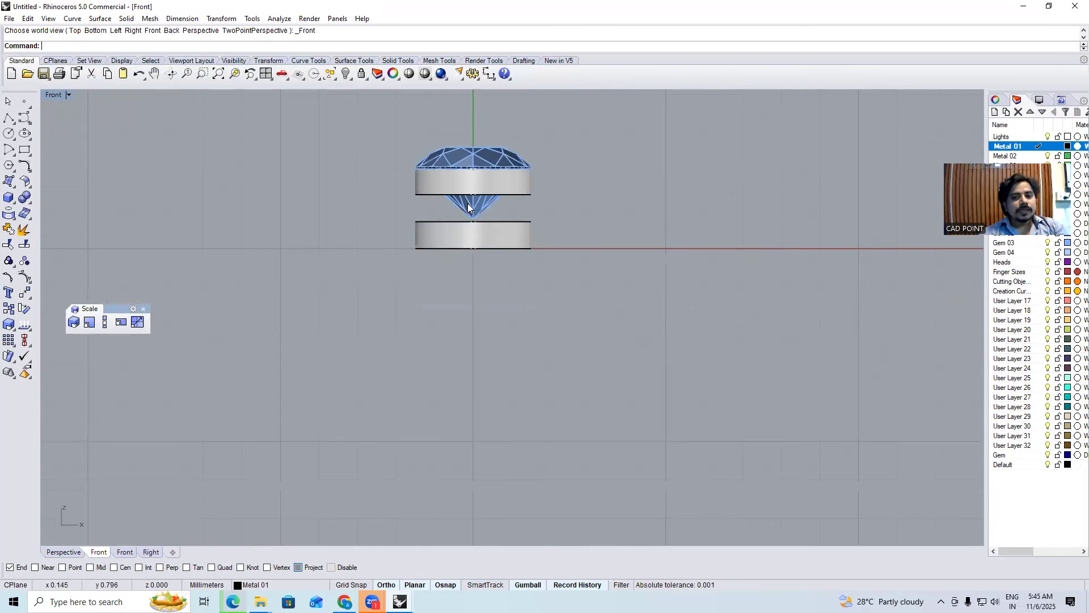
pyautogui.scroll(6, 468, 203)
pyautogui.click(471, 205)
pyautogui.hotkey('ctrl', 'F1')
pyautogui.hotkey('ctrl', 'F4')
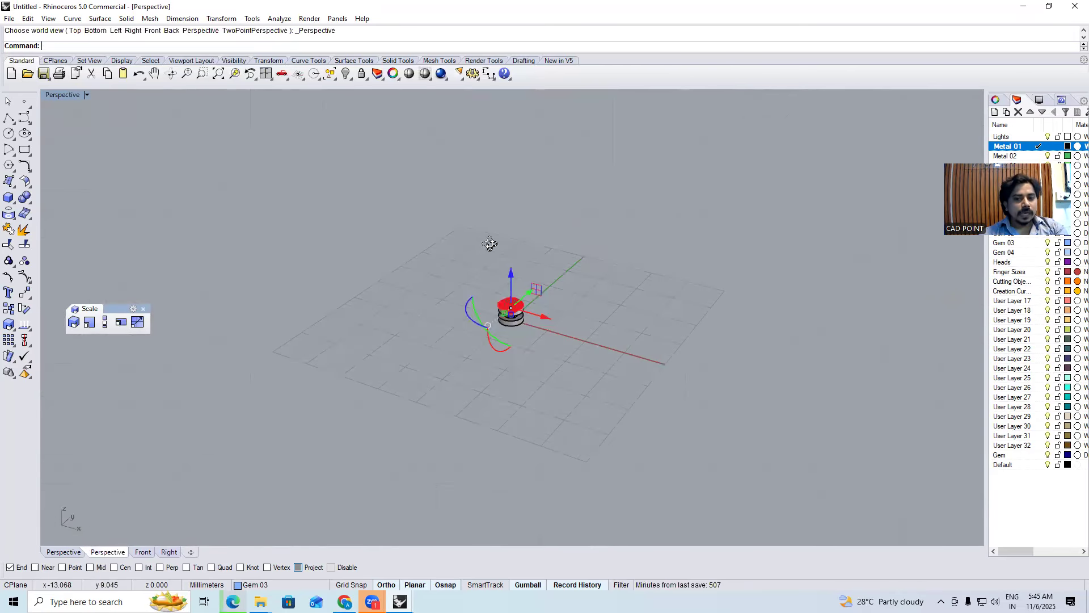
pyautogui.scroll(5, 510, 300)
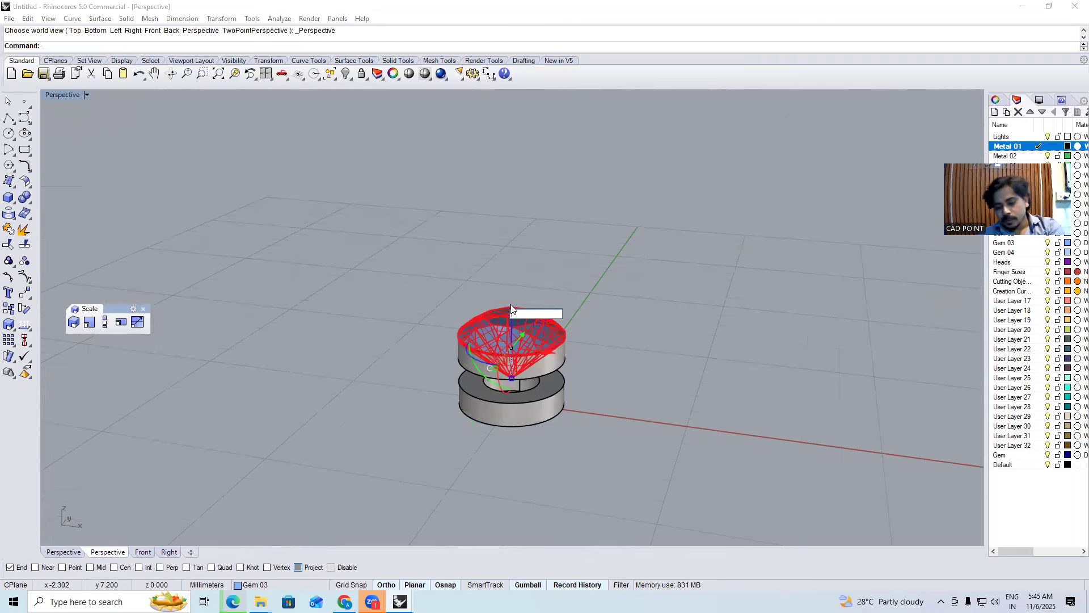
pyautogui.press('Return')
pyautogui.click(605, 279)
pyautogui.scroll(7, 555, 338)
pyautogui.moveTo(555, 338); pyautogui.dragTo(570, 373, button='right')
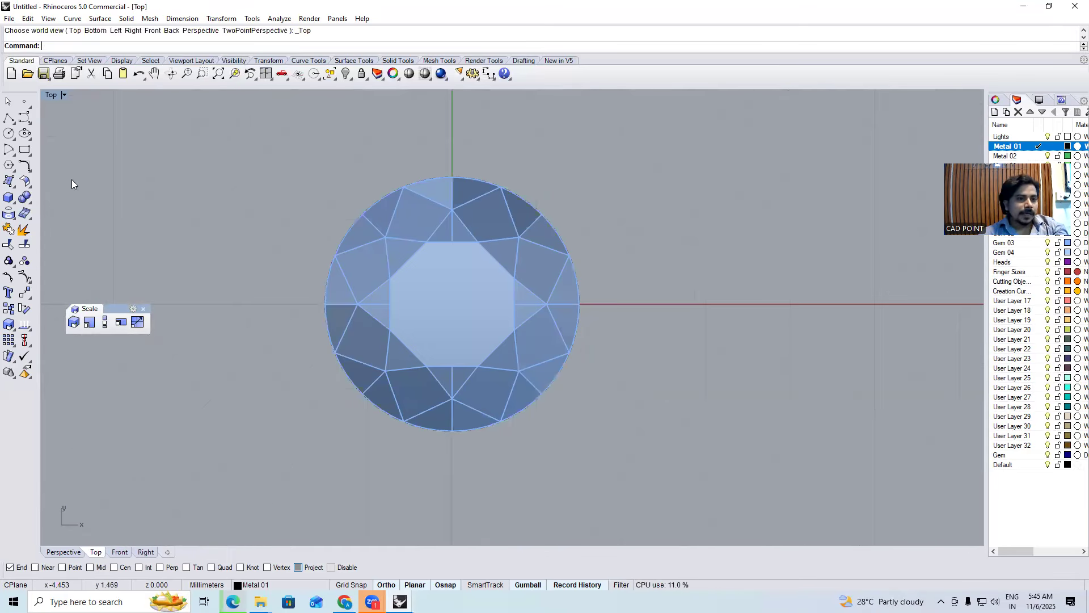
# Draw a small prong circle in the Top view, overlapping the diamond's edge diagonally between the positive X and Y axes
pyautogui.click(8, 134)
pyautogui.scroll(2, 540, 219)
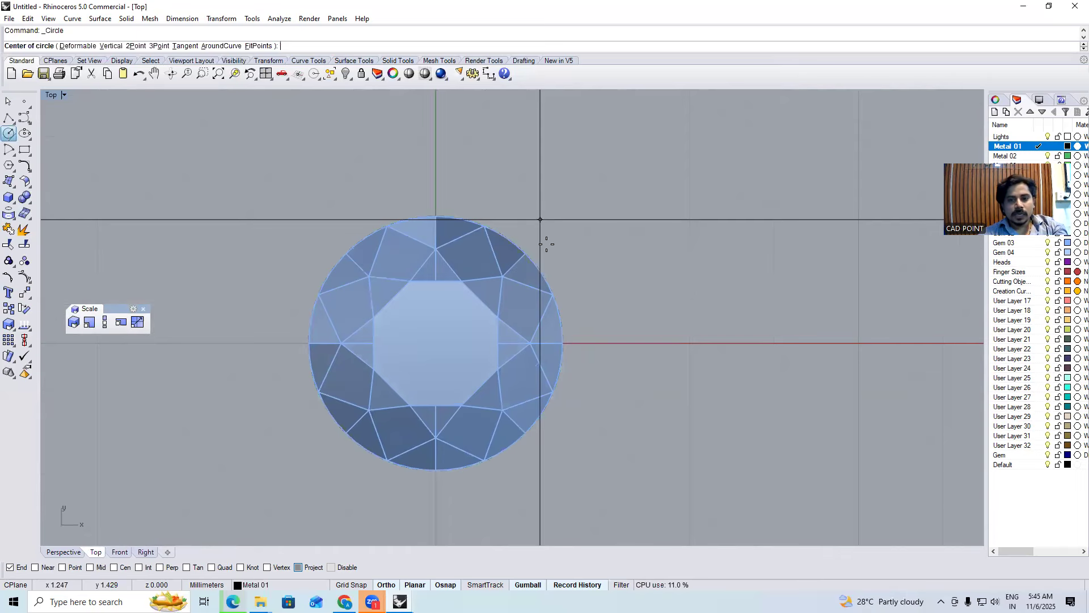
pyautogui.click(546, 245)
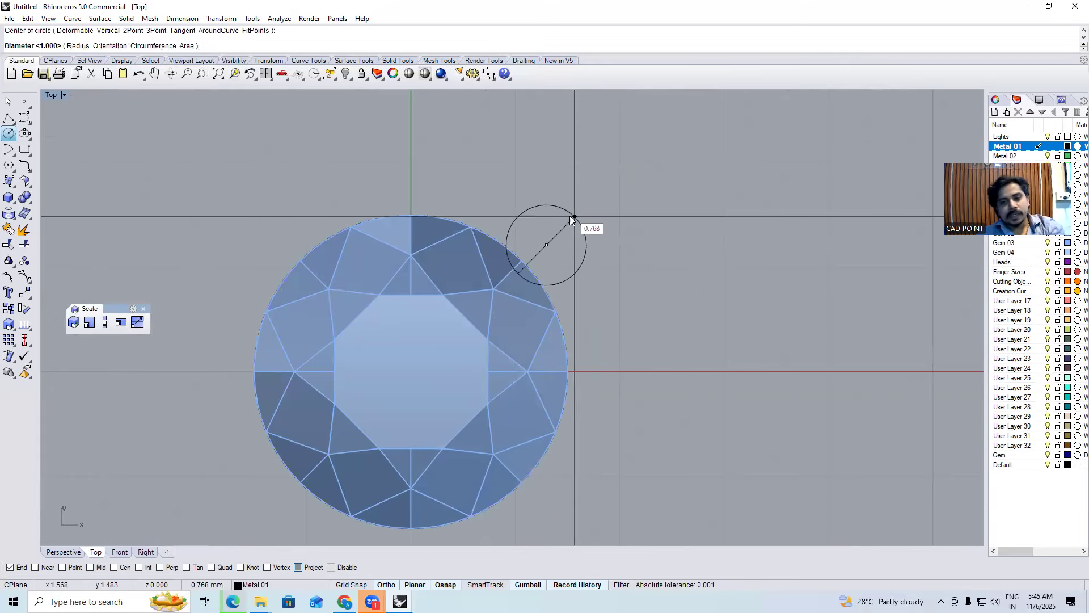
pyautogui.click(573, 217)
pyautogui.click(573, 218)
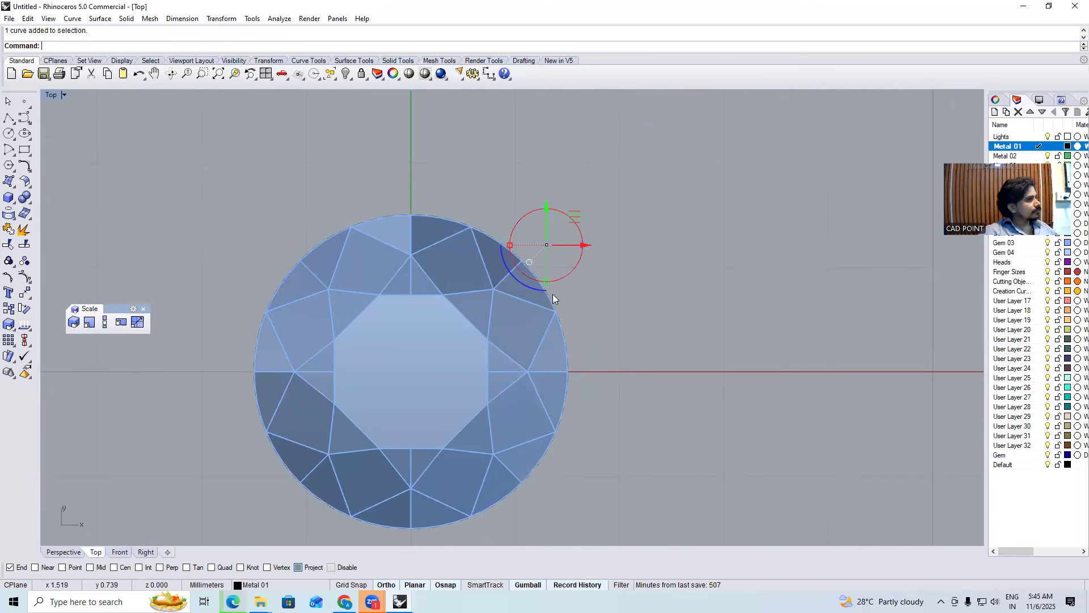
# Hide the diamond and extrude the prong circle upward past the upper ring into a solid post
pyautogui.click(431, 334)
pyautogui.hotkey('ctrl', 'h')
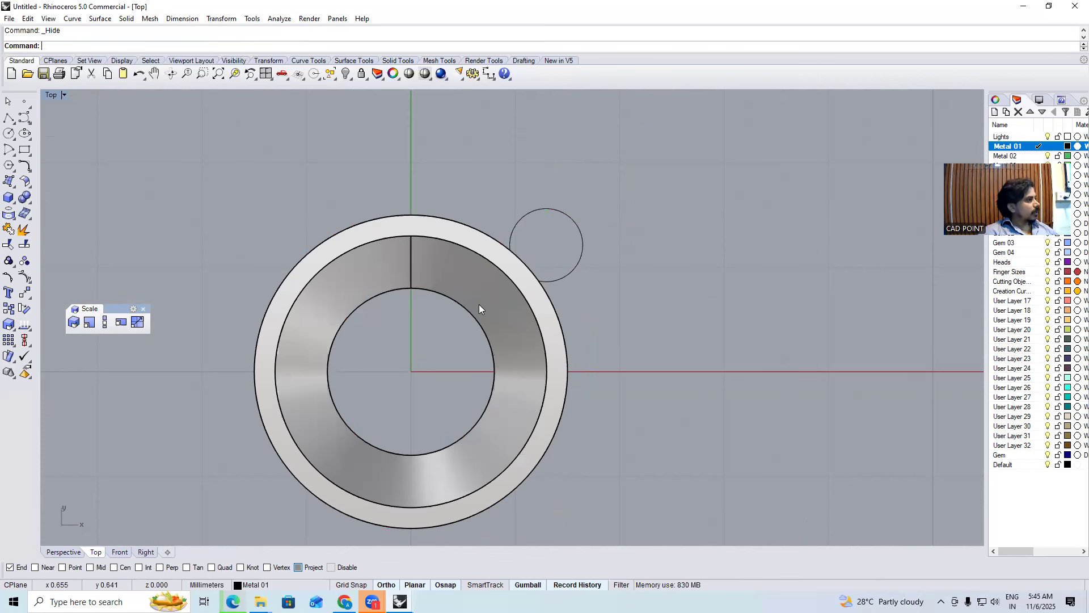
pyautogui.hotkey('ctrl', 'F4')
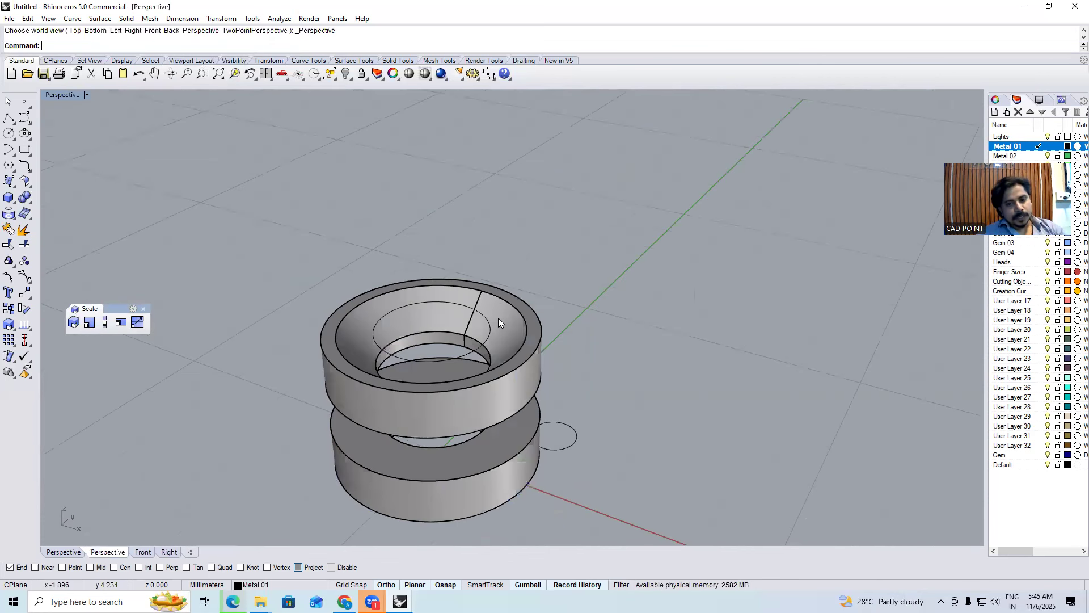
pyautogui.click(569, 441)
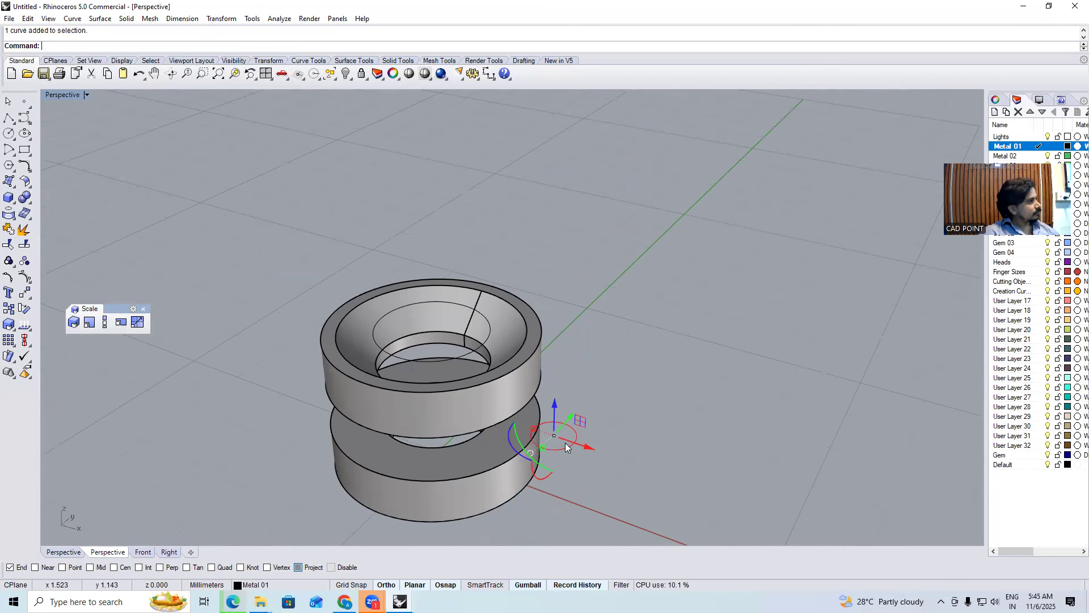
pyautogui.moveTo(562, 398); pyautogui.dragTo(579, 326, button='right')
pyautogui.write('ext')
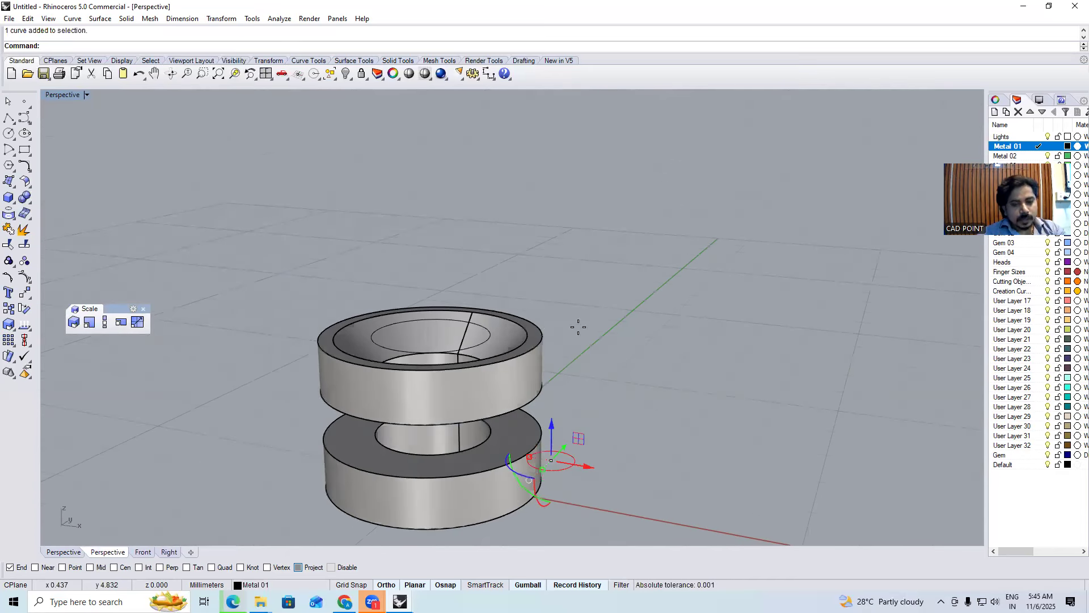
pyautogui.press('Return')
pyautogui.click(578, 218)
# Bring back only the hidden diamond with Show Selected
pyautogui.hotkey('ctrl', 'F1')
pyautogui.write('sp')
pyautogui.press('Return')
pyautogui.press('Escape')
pyautogui.write('ss')
pyautogui.press('Return')
pyautogui.click(499, 306)
pyautogui.press('Return')
# Draw a horizontal guide line in the Front view from the diamond's table out past the prong
pyautogui.hotkey('ctrl', 'F2')
pyautogui.moveTo(477, 276); pyautogui.dragTo(476, 290, button='right')
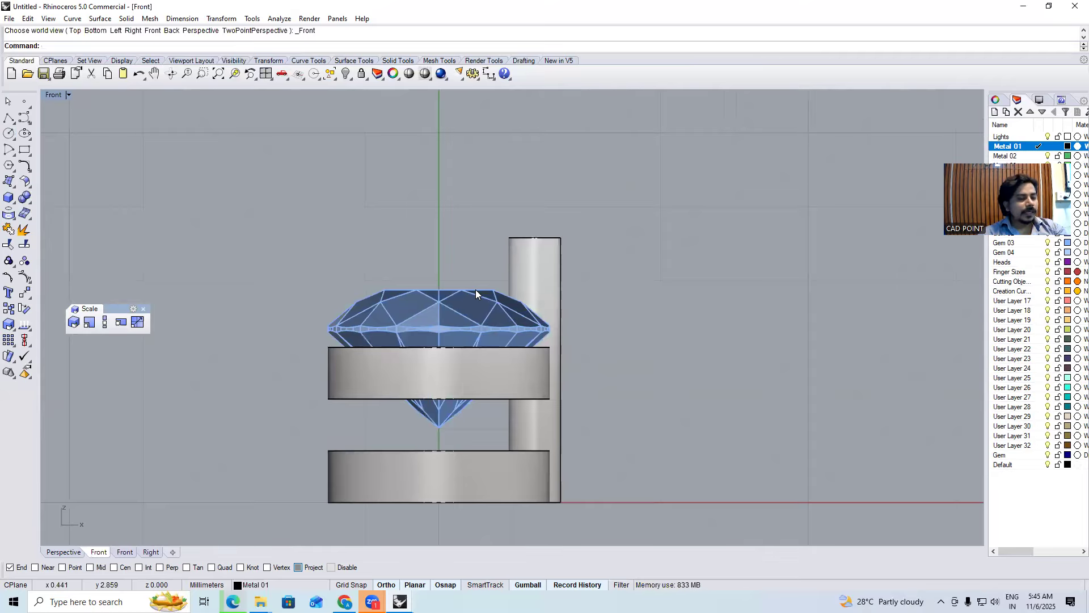
pyautogui.write('pl')
pyautogui.press('Return')
pyautogui.click(461, 290)
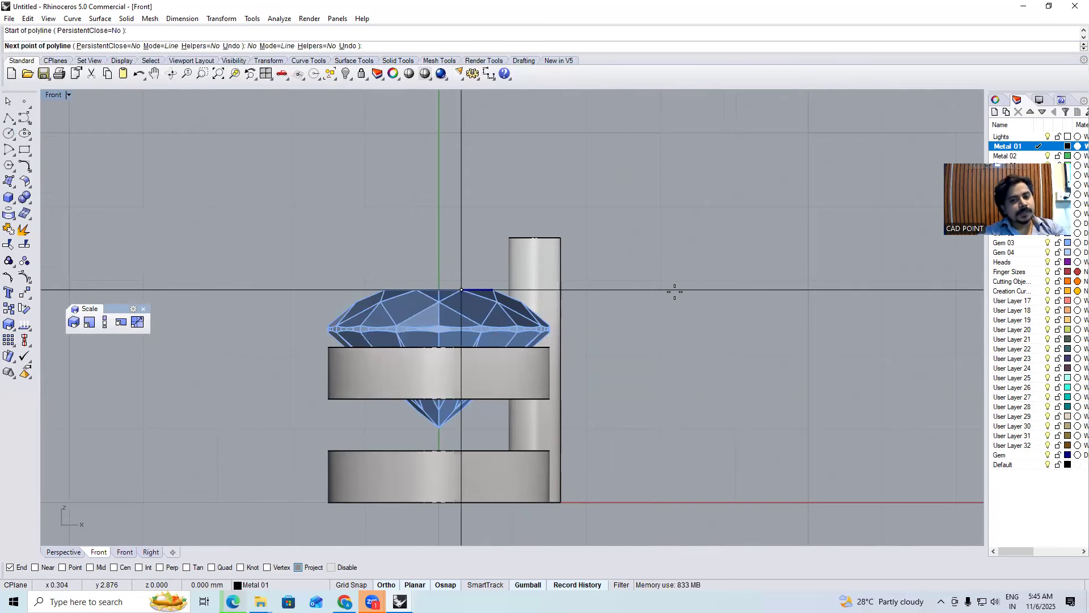
pyautogui.click(694, 290)
pyautogui.press('Return')
pyautogui.click(628, 289)
# Try moving the guide line up by 0.5 and 1 mm to gauge the prong height, and delete the line
pyautogui.moveTo(653, 383); pyautogui.dragTo(644, 386, button='right')
pyautogui.write('m')
pyautogui.press('Return')
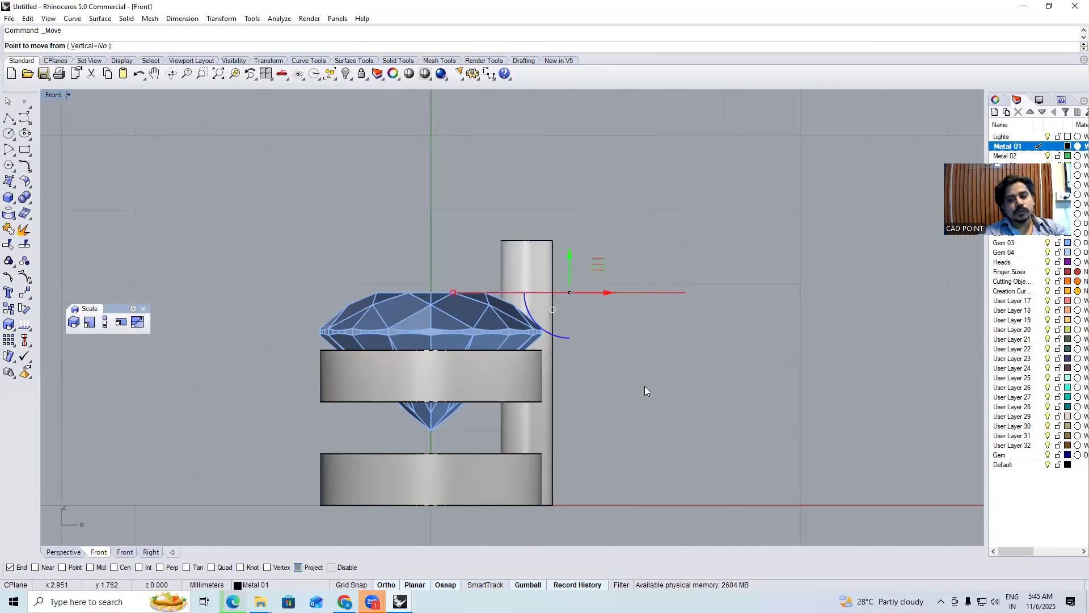
pyautogui.click(639, 354)
pyautogui.write('.5')
pyautogui.press('Return')
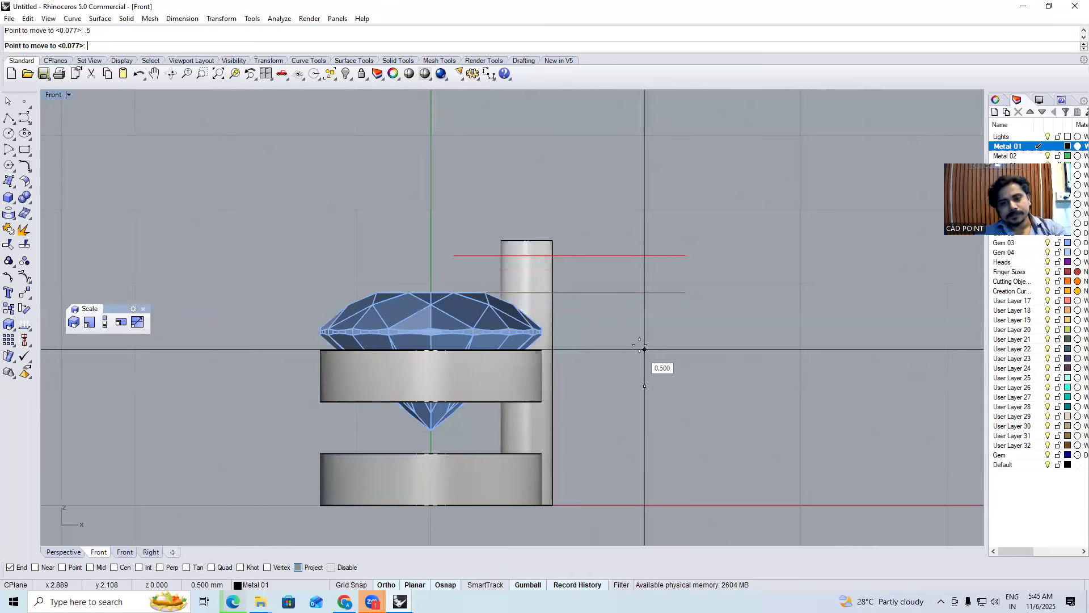
pyautogui.write('1')
pyautogui.press('Return')
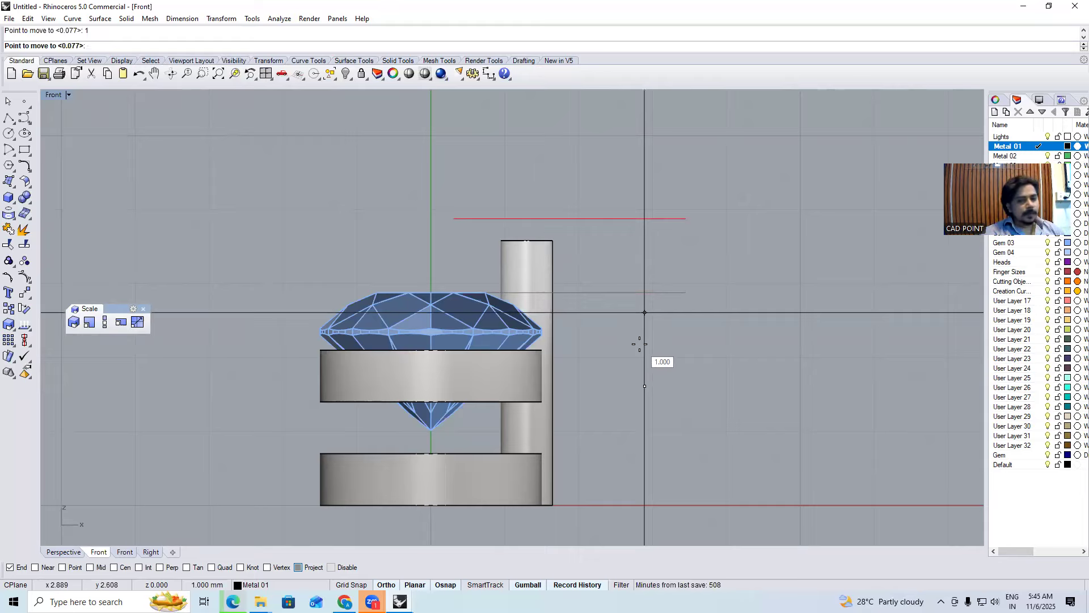
pyautogui.press('Escape')
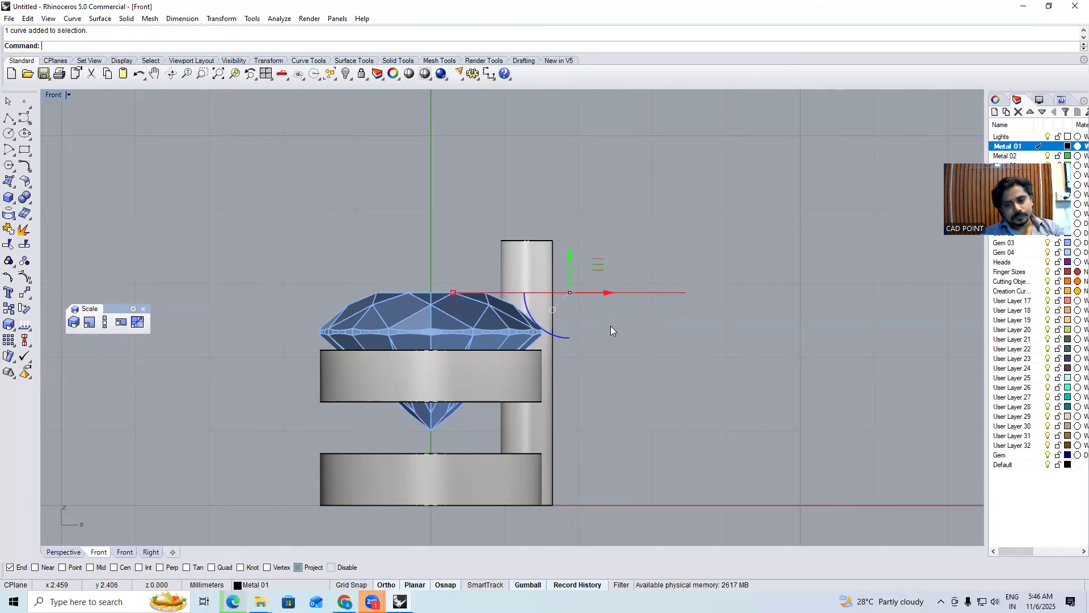
pyautogui.press('Delete')
# Mirror the prong across the vertical axis through the origin in the Top view
pyautogui.hotkey('ctrl', 'F1')
pyautogui.scroll(8, 542, 290)
pyautogui.click(542, 290)
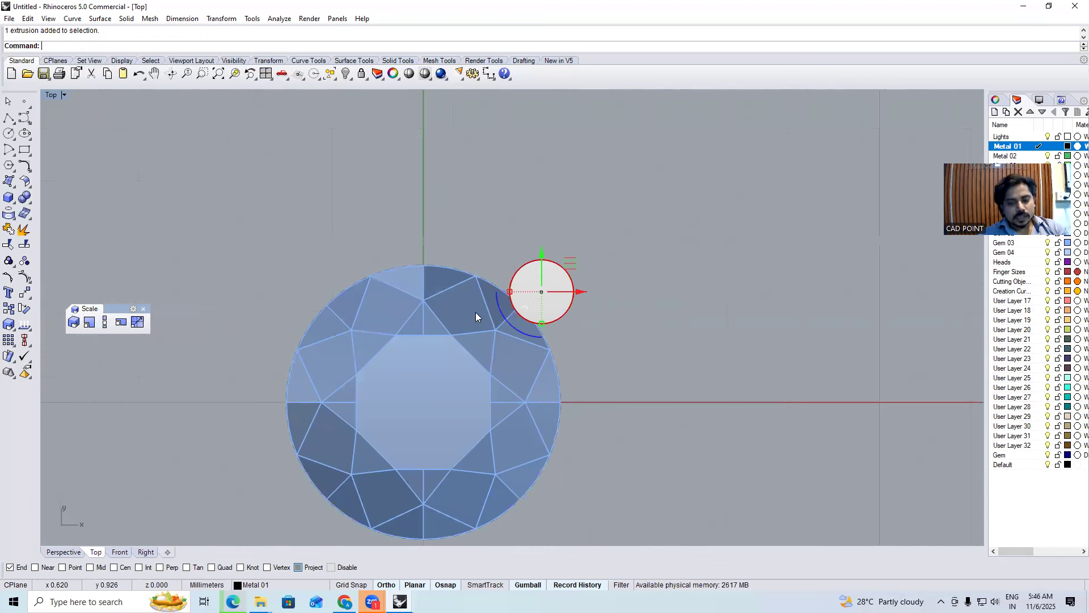
pyautogui.moveTo(505, 352); pyautogui.dragTo(522, 403, button='right')
pyautogui.write('mi')
pyautogui.press('Return')
pyautogui.write('0')
pyautogui.press('Return')
pyautogui.click(478, 256)
# Mirror both prongs across the horizontal axis through the origin to complete four prongs around the diamond
pyautogui.keyDown('shift'); pyautogui.click(342, 334); pyautogui.keyUp('shift')
pyautogui.press('Return')
pyautogui.write('0')
pyautogui.press('Return')
pyautogui.click(744, 344)
pyautogui.moveTo(562, 437); pyautogui.dragTo(545, 349, button='right')
pyautogui.press('Escape')
pyautogui.hotkey('ctrl', 'F4')
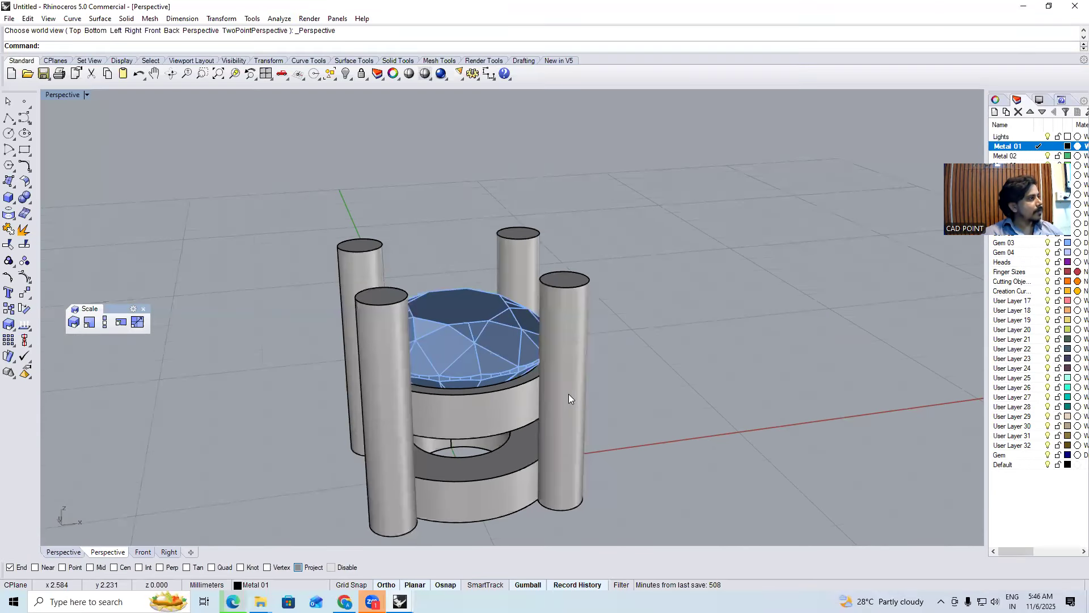
pyautogui.moveTo(566, 394); pyautogui.dragTo(565, 333, button='right')
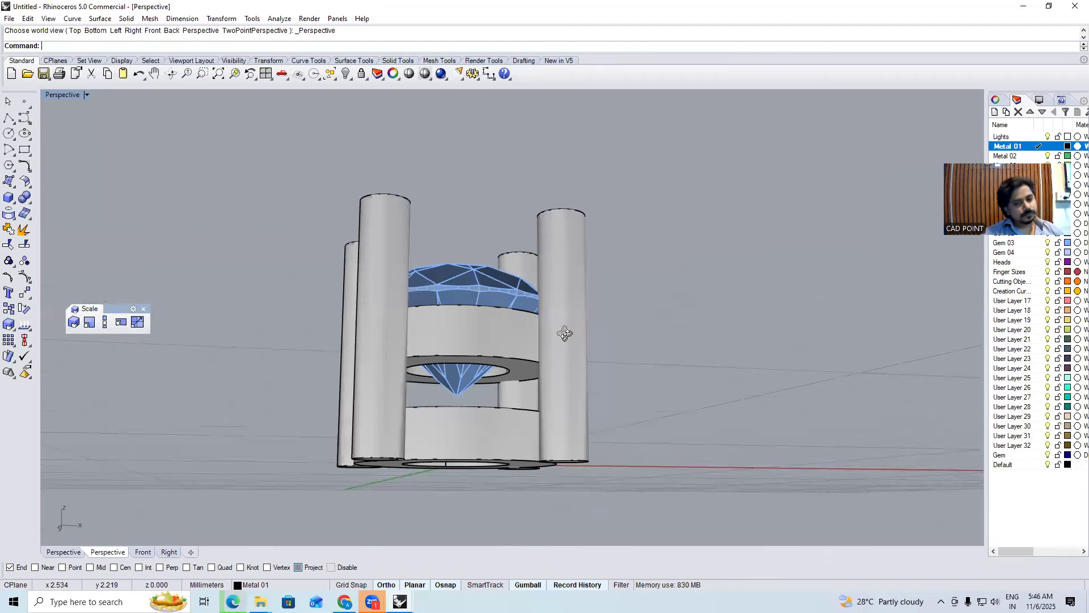
pyautogui.hotkey('ctrl', 'F1')
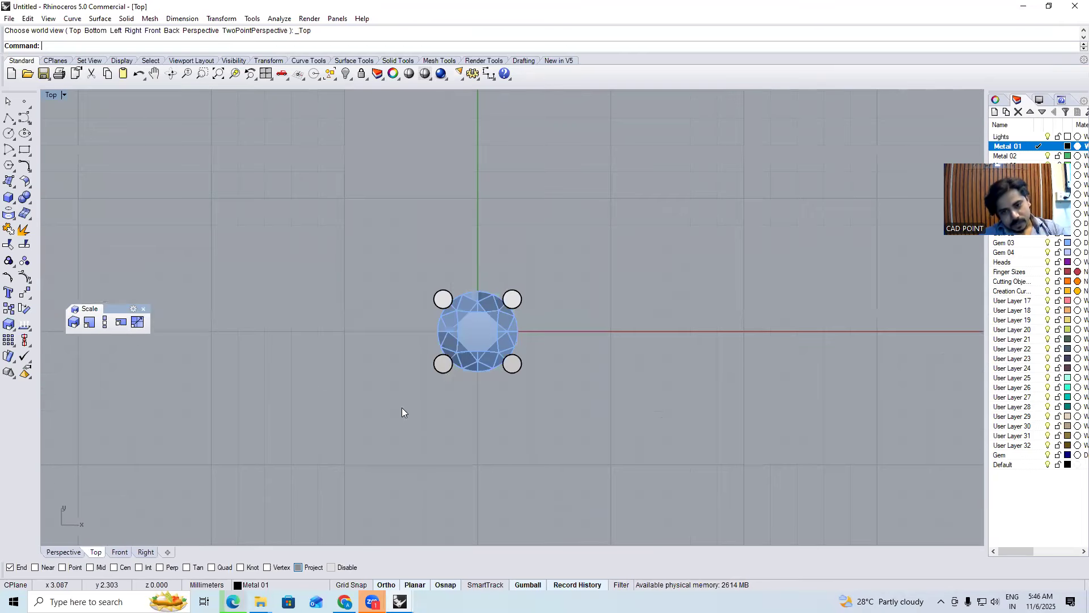
pyautogui.hotkey('ctrl', 'a')
pyautogui.press('Delete')
pyautogui.hotkey('ctrl', 'F2')
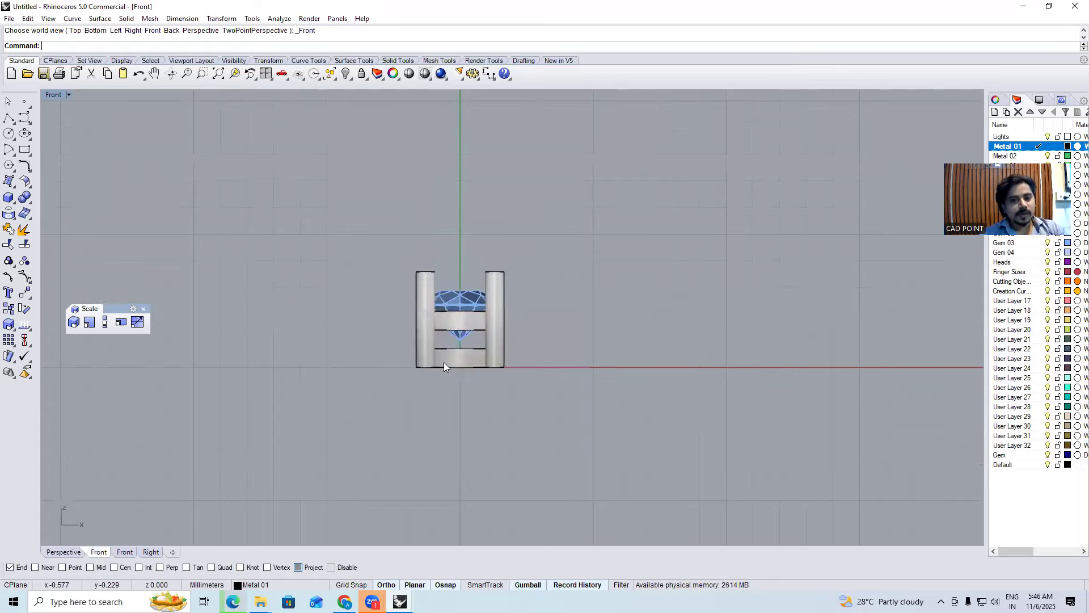
pyautogui.hotkey('ctrl', 'a')
pyautogui.press('Escape')
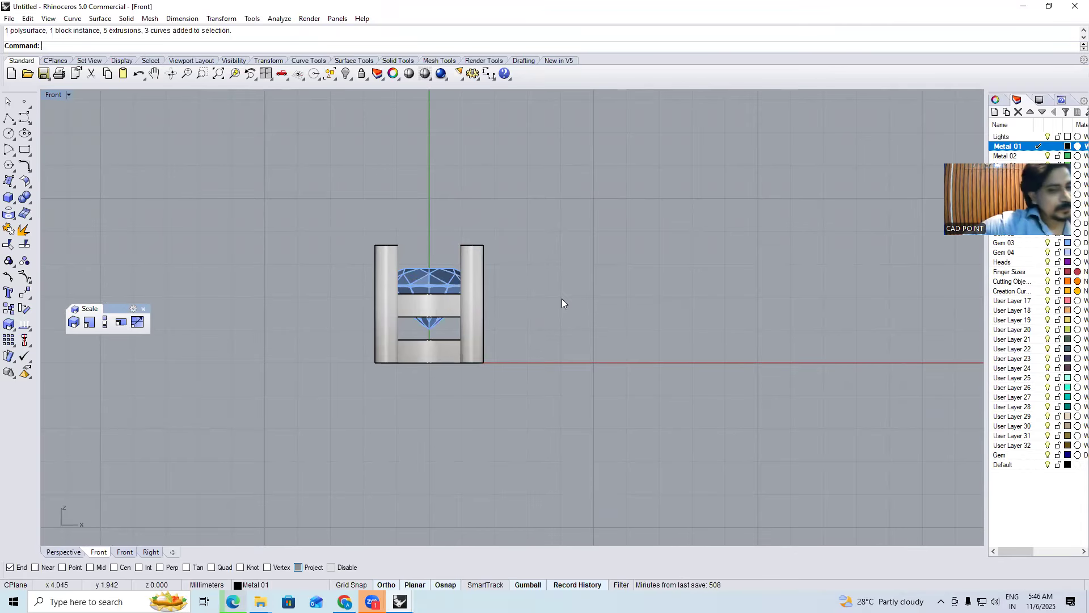
pyautogui.hotkey('ctrl', 'F1')
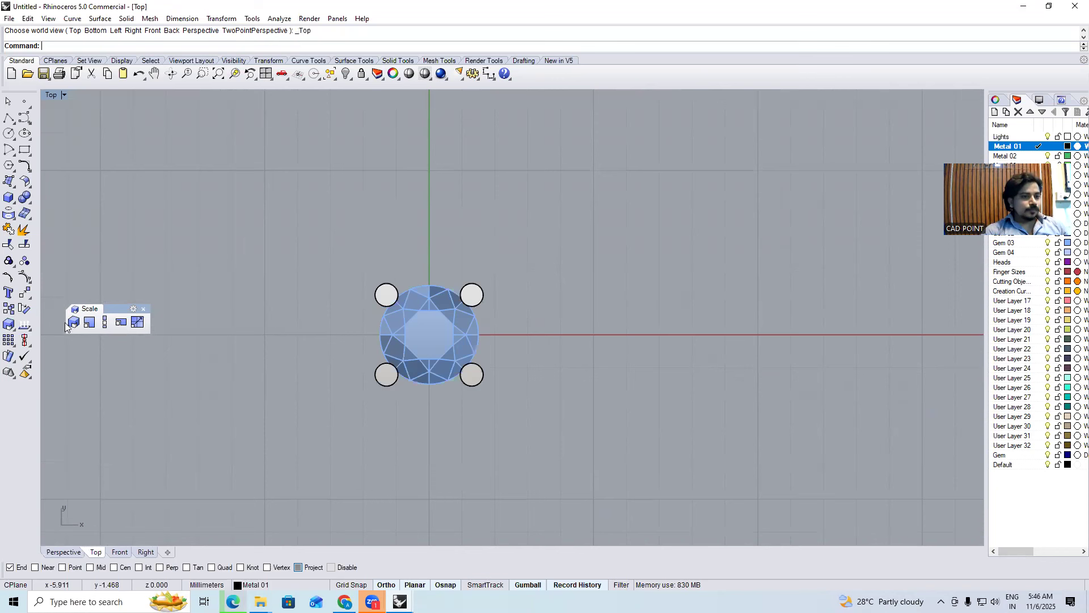
pyautogui.click(9, 197)
pyautogui.scroll(-2, 470, 285)
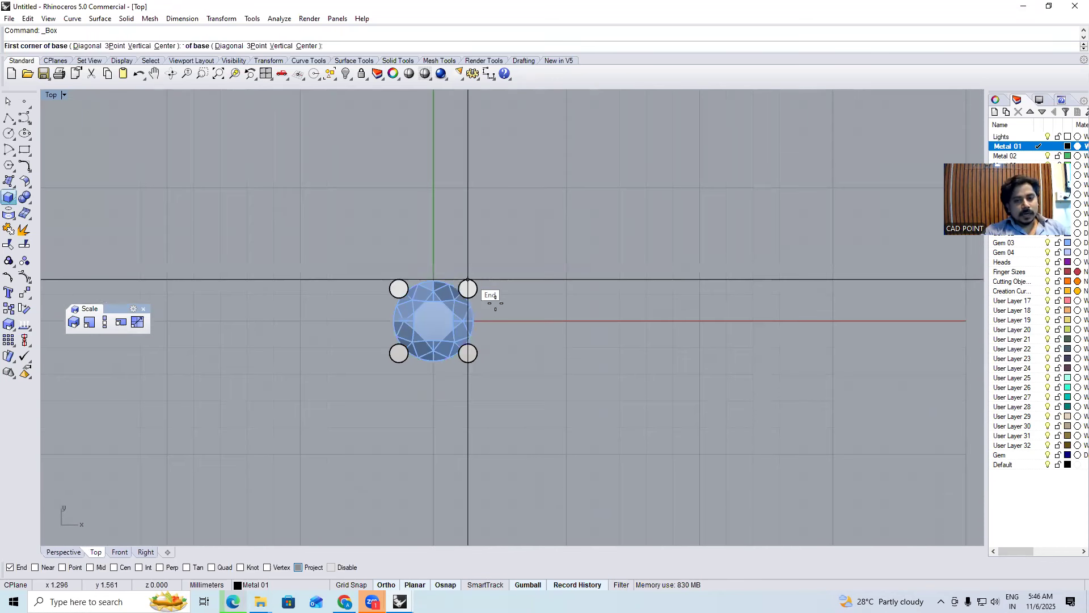
pyautogui.click(457, 288)
pyautogui.write('.7')
pyautogui.press('Return')
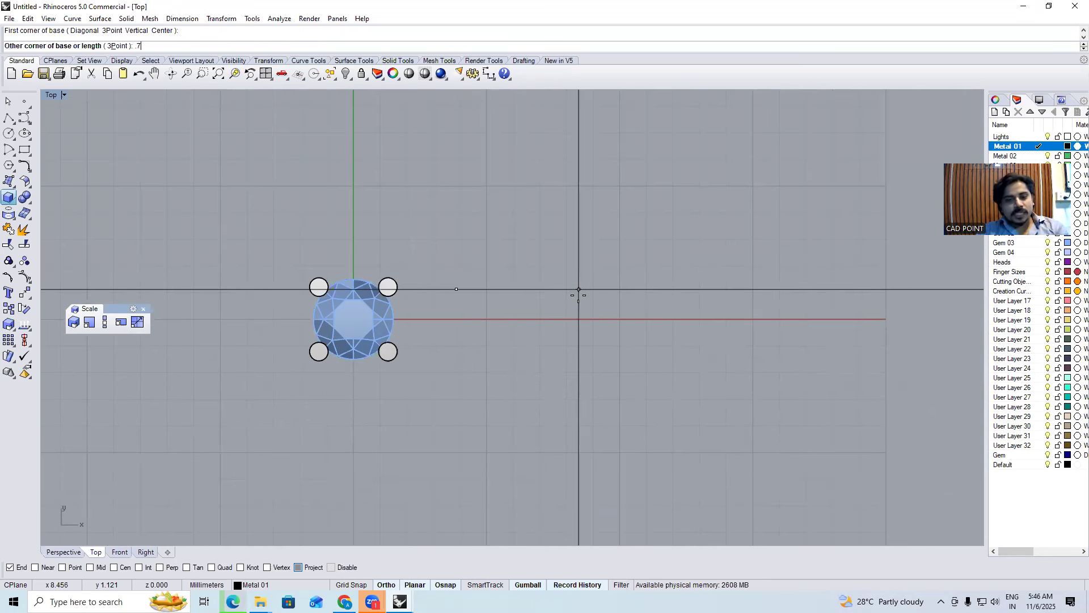
pyautogui.press('Escape')
# Create a solid box beside the setting, 6 mm long, 0.6 mm wide and 0.6 mm high
pyautogui.rightClick(453, 301)
pyautogui.click(453, 301)
pyautogui.write('6')
pyautogui.press('Return')
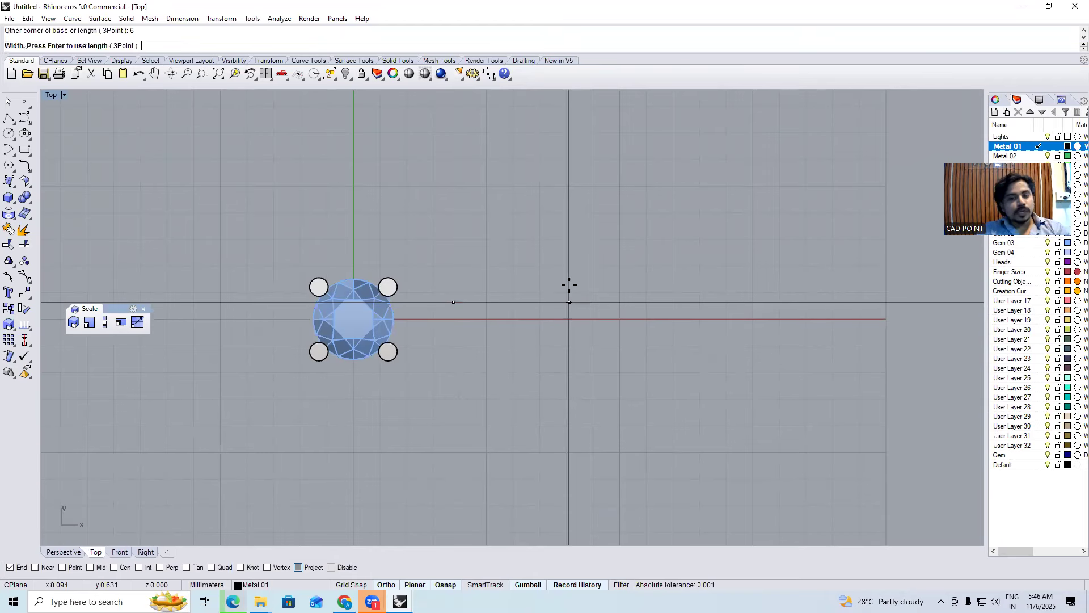
pyautogui.click(566, 290)
pyautogui.write('.6')
pyautogui.press('Return')
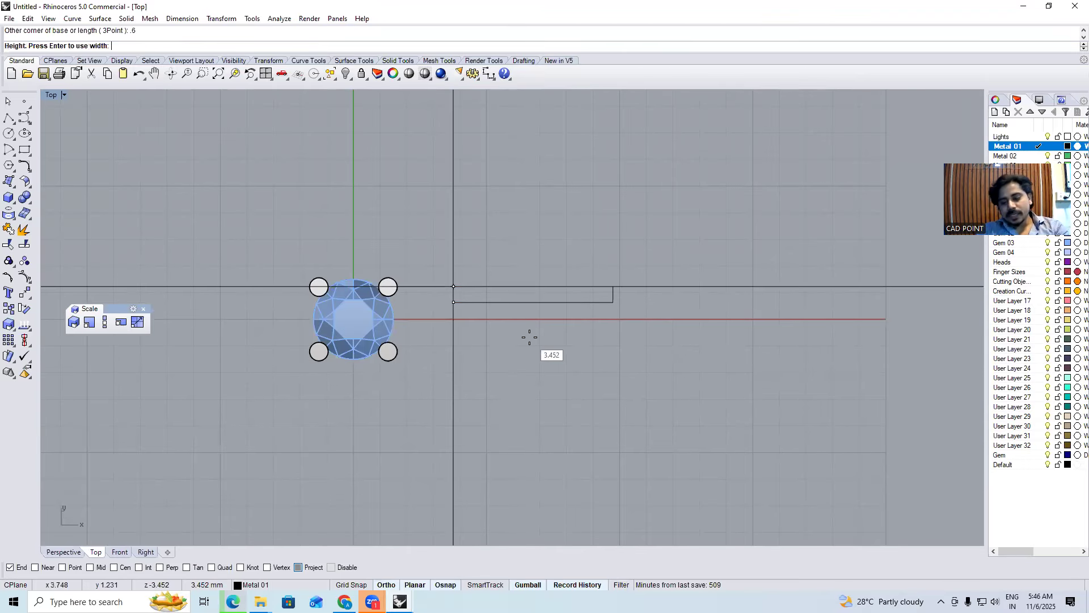
pyautogui.press('Return')
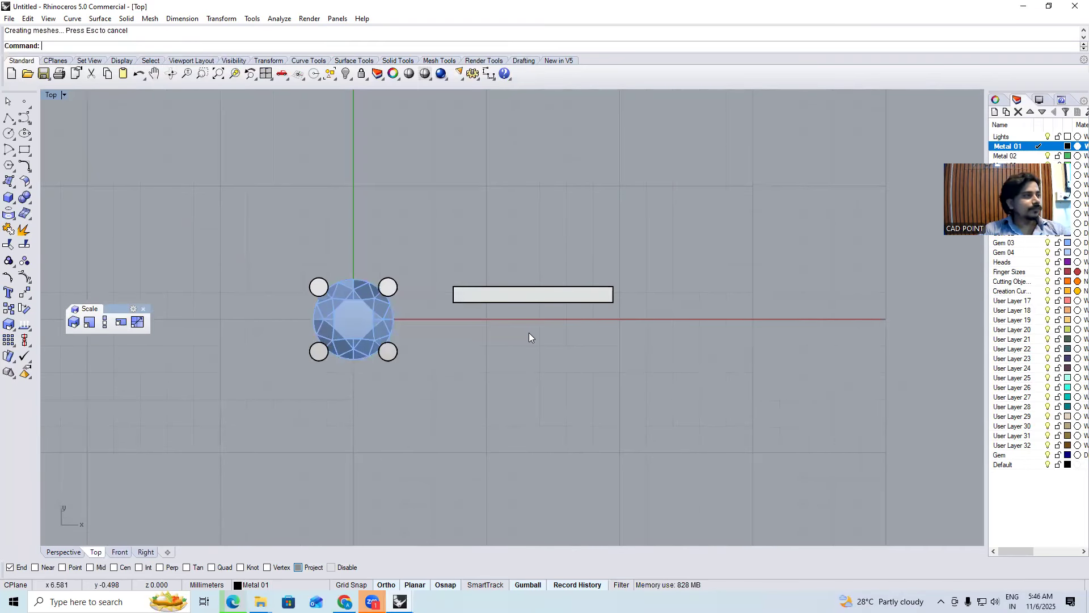
pyautogui.hotkey('ctrl', 'F4')
pyautogui.moveTo(520, 359); pyautogui.dragTo(573, 351, button='right')
pyautogui.scroll(5, 497, 306)
pyautogui.click(497, 307)
pyautogui.click(433, 336)
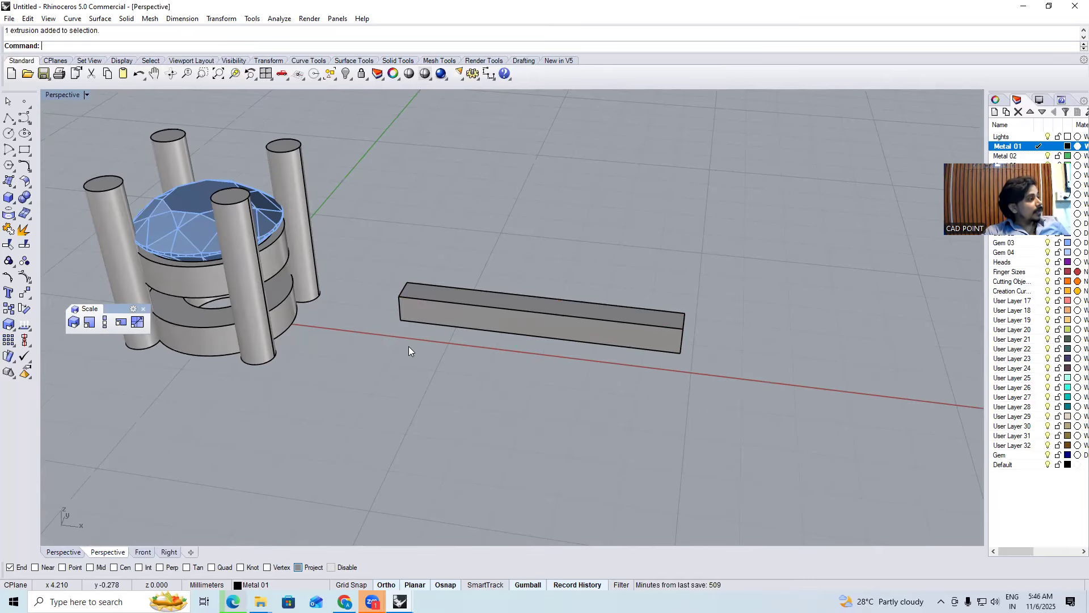
# Copy the horizontal bar vertically upward by 1.2 mm in the Front view
pyautogui.moveTo(411, 343); pyautogui.dragTo(446, 375, button='right')
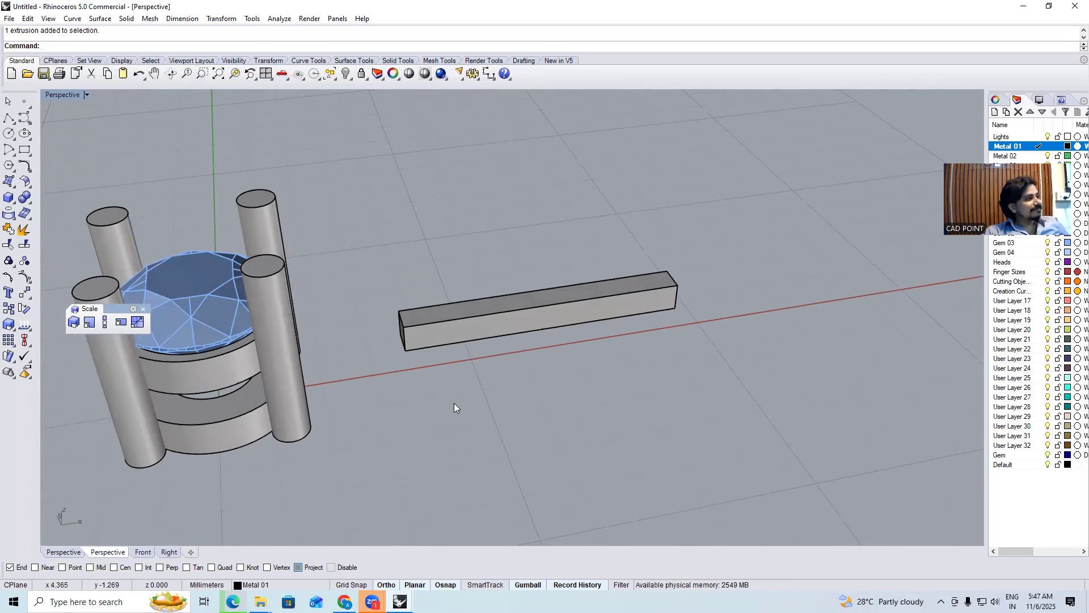
pyautogui.moveTo(527, 397); pyautogui.dragTo(522, 403, button='right')
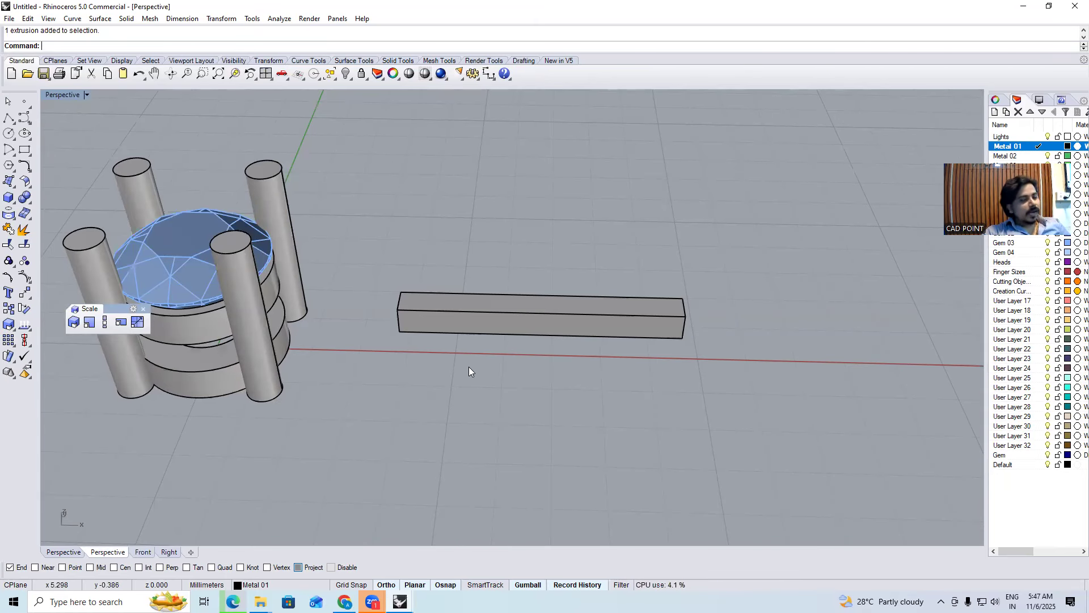
pyautogui.moveTo(461, 402); pyautogui.dragTo(464, 459, button='right')
pyautogui.hotkey('ctrl', 'F1')
pyautogui.click(464, 314)
pyautogui.hotkey('ctrl', 'F2')
pyautogui.press('Return')
pyautogui.click(471, 466)
pyautogui.write('1.2')
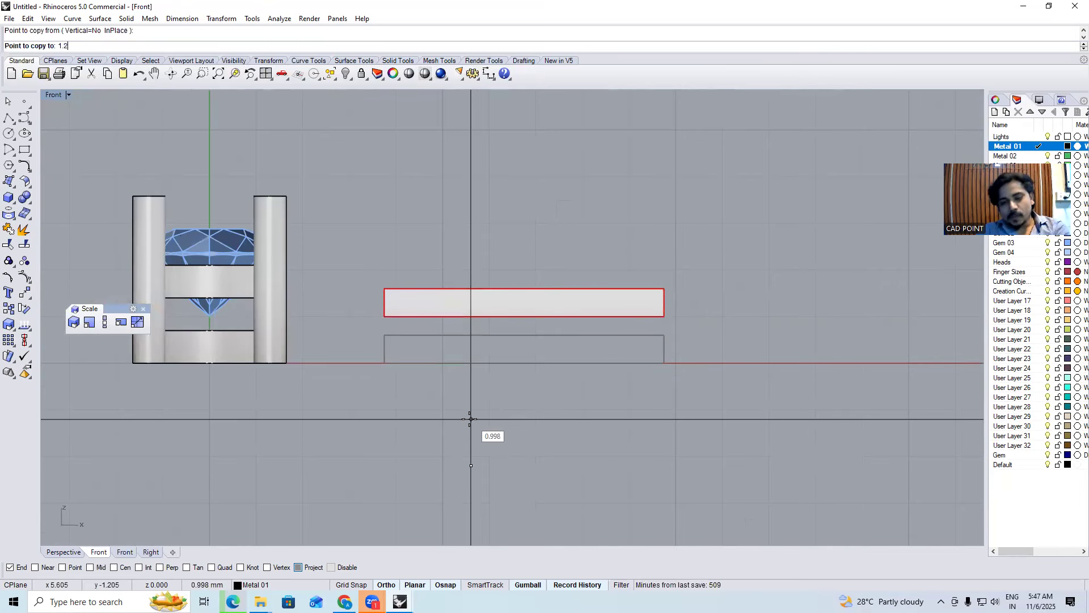
pyautogui.press('Return')
pyautogui.press('Return')
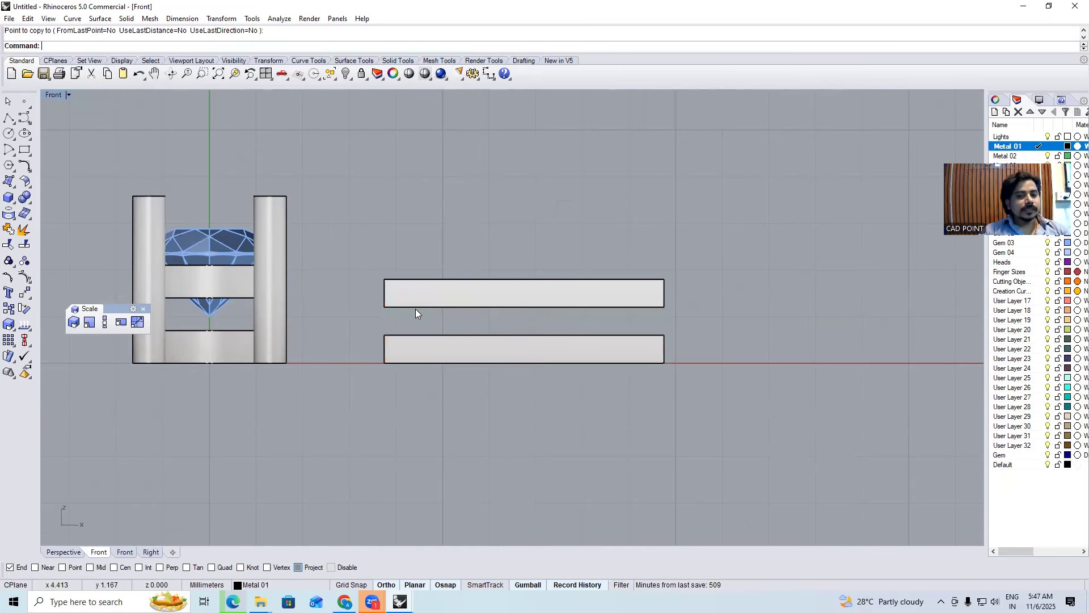
# Measure the vertical gap between the two stacked bars with an aligned dimension, without placing it
pyautogui.scroll(6, 416, 308)
pyautogui.press('d')
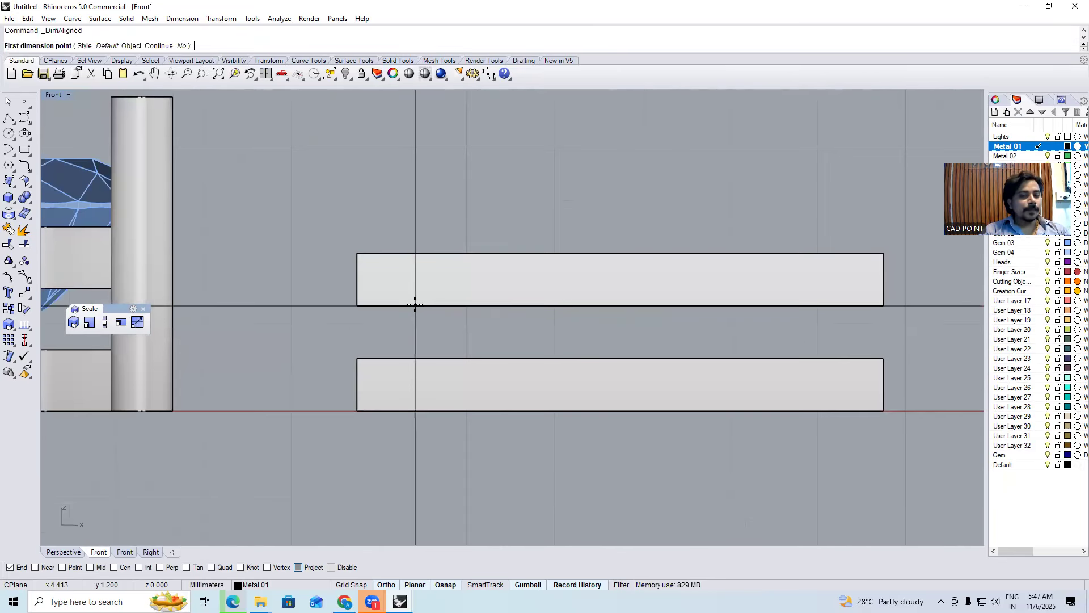
pyautogui.click(415, 306)
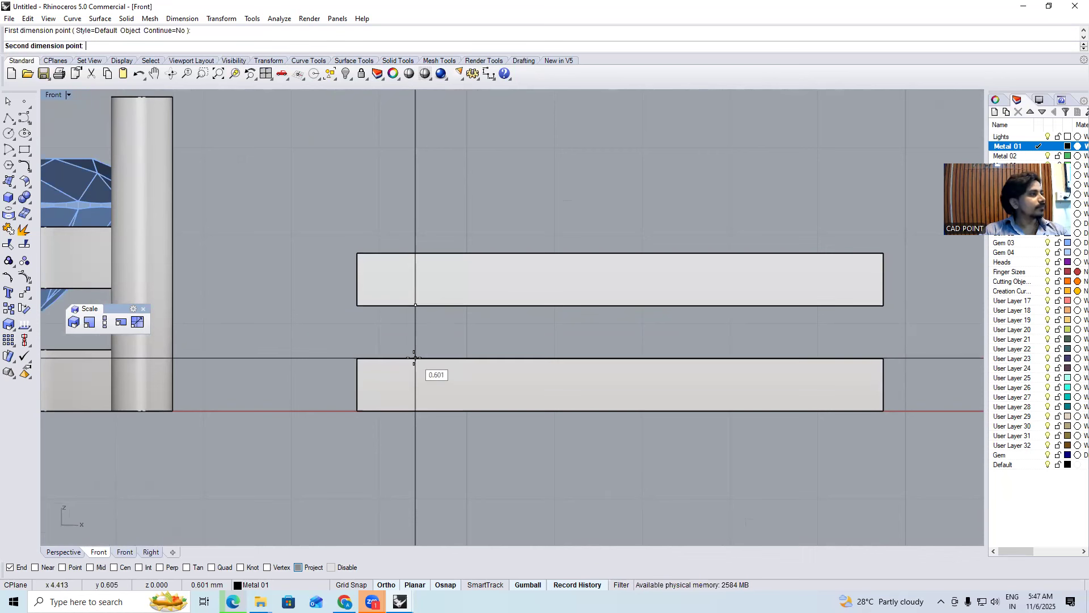
pyautogui.press('Escape')
pyautogui.scroll(-6, 421, 328)
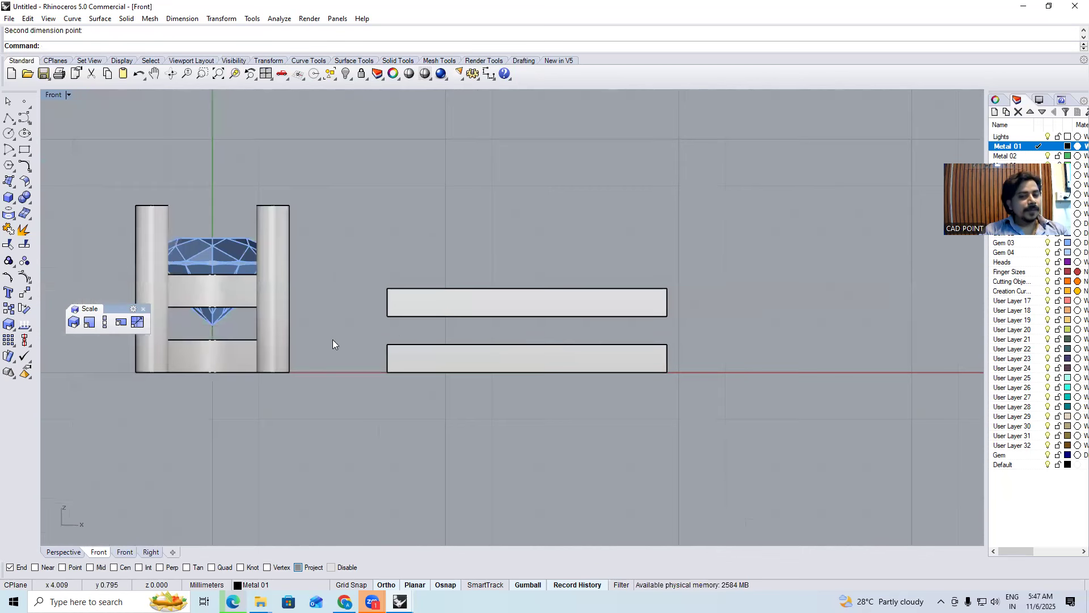
# Centre both bars on the horizontal axis in the Top view and slide them along it into the prong setting
pyautogui.hotkey('ctrl', 'F1')
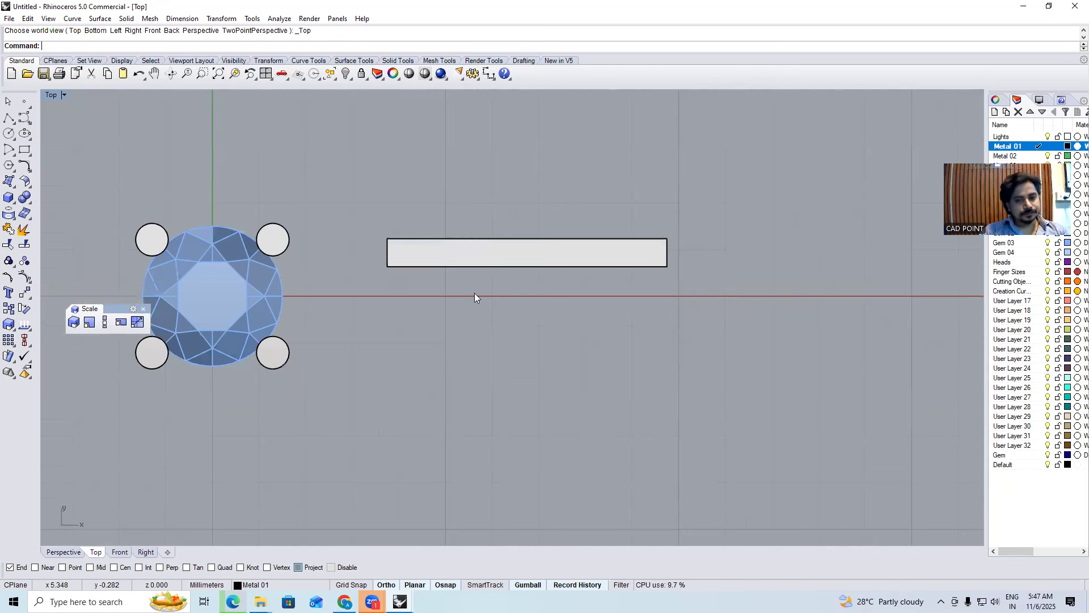
pyautogui.click(514, 256)
pyautogui.moveTo(527, 224); pyautogui.dragTo(523, 264)
pyautogui.moveTo(564, 295); pyautogui.dragTo(441, 318)
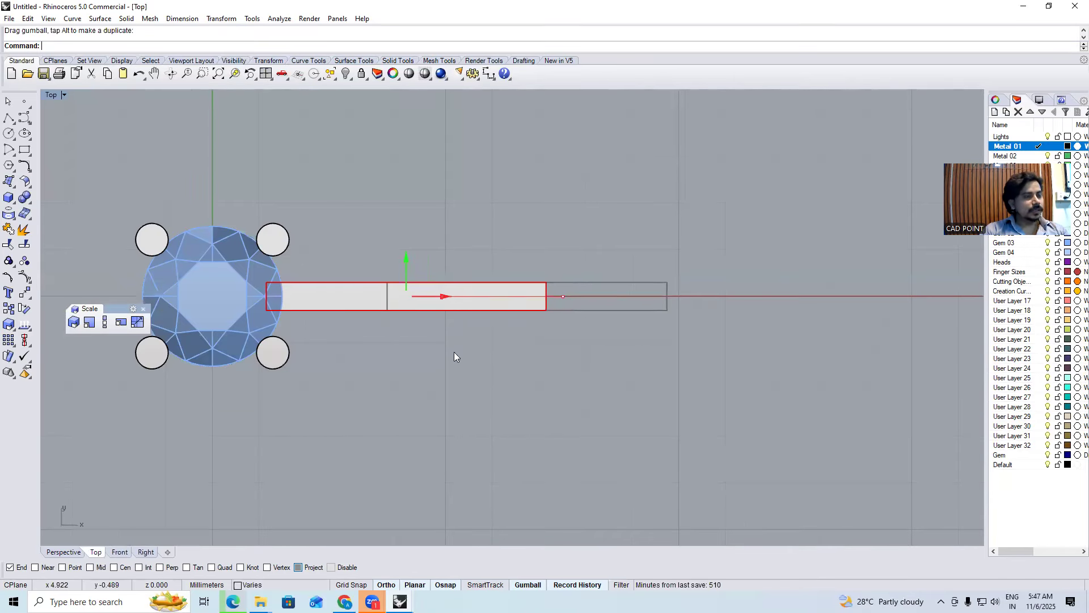
pyautogui.hotkey('ctrl', 'F2')
pyautogui.click(448, 238)
pyautogui.scroll(-4, 451, 254)
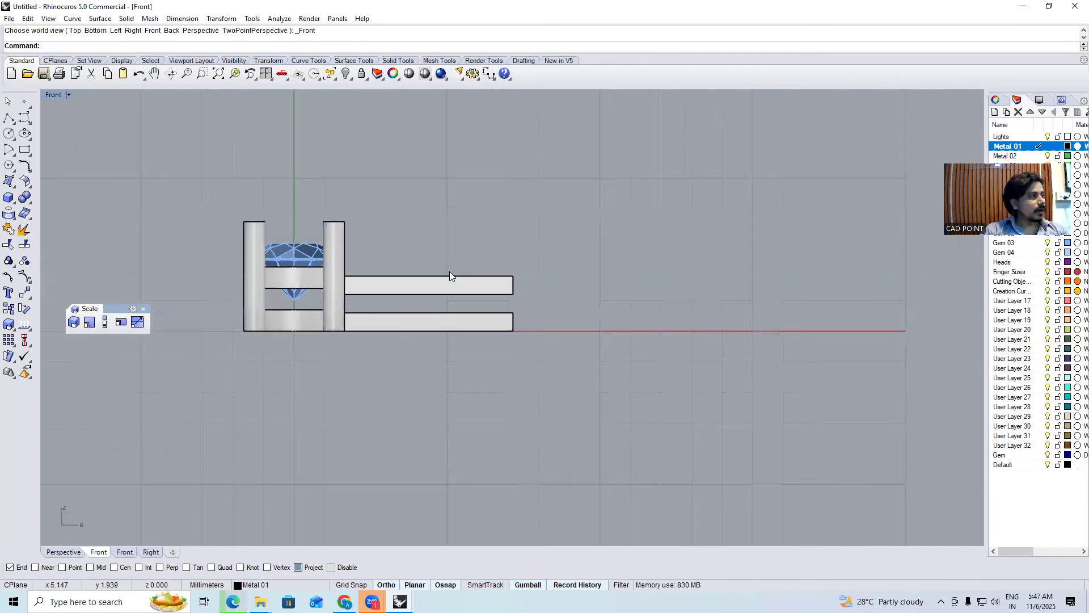
# Group the complete prong setting and copy it horizontally along the bars as a second setting in the Front view
pyautogui.moveTo(378, 314); pyautogui.dragTo(416, 312, button='right')
pyautogui.scroll(-4, 437, 310)
pyautogui.scroll(-2, 414, 311)
pyautogui.moveTo(259, 399); pyautogui.dragTo(414, 250)
pyautogui.hotkey('ctrl', 'g')
pyautogui.scroll(4, 388, 290)
pyautogui.write('c')
pyautogui.press('Return')
pyautogui.click(331, 371)
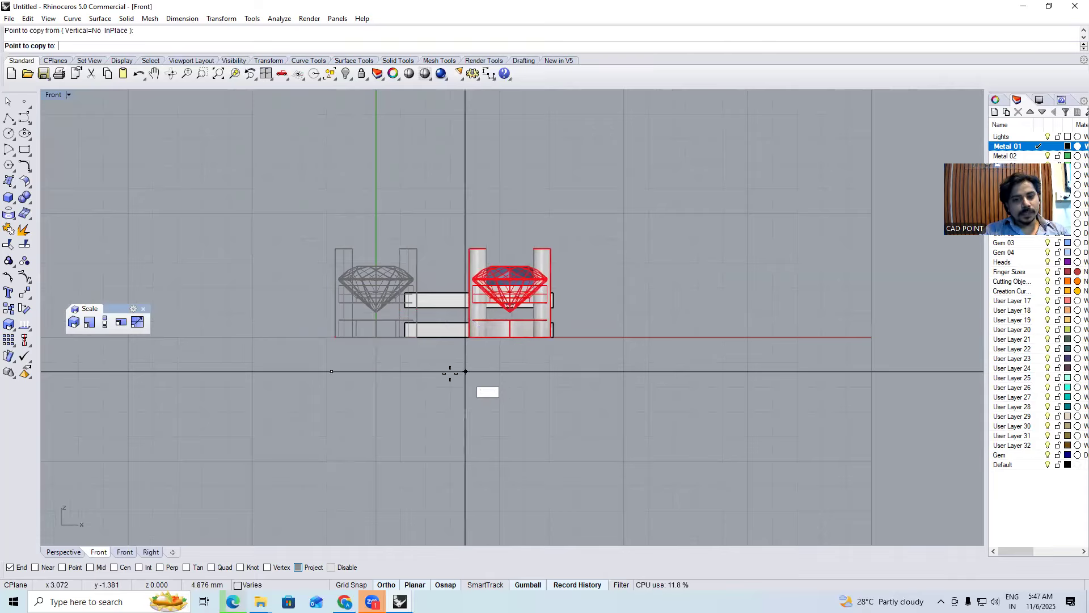
pyautogui.click(446, 371)
pyautogui.press('Return')
pyautogui.scroll(5, 417, 301)
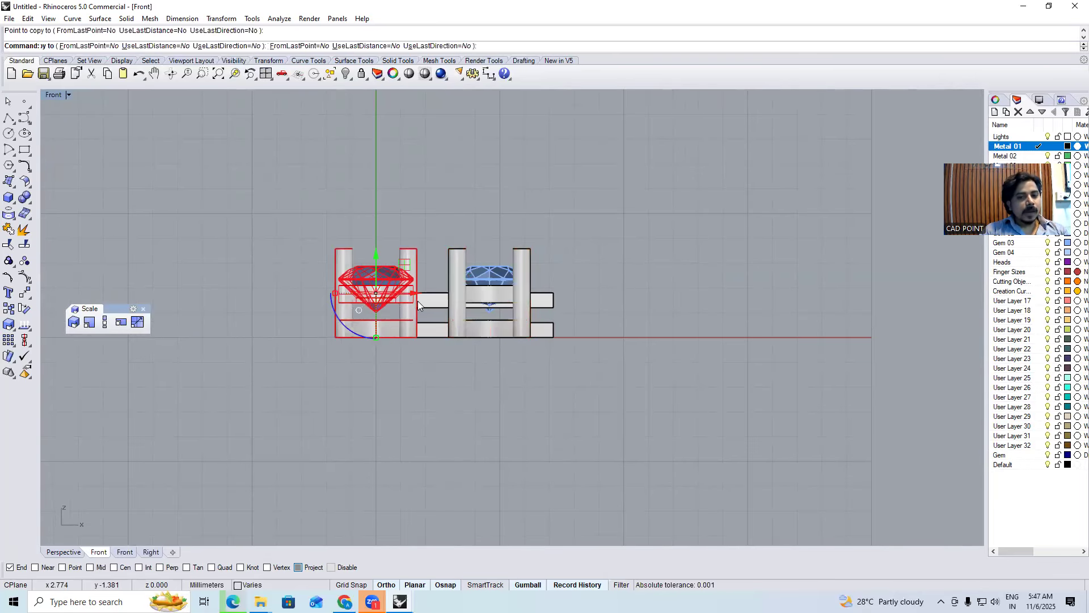
pyautogui.click(492, 275)
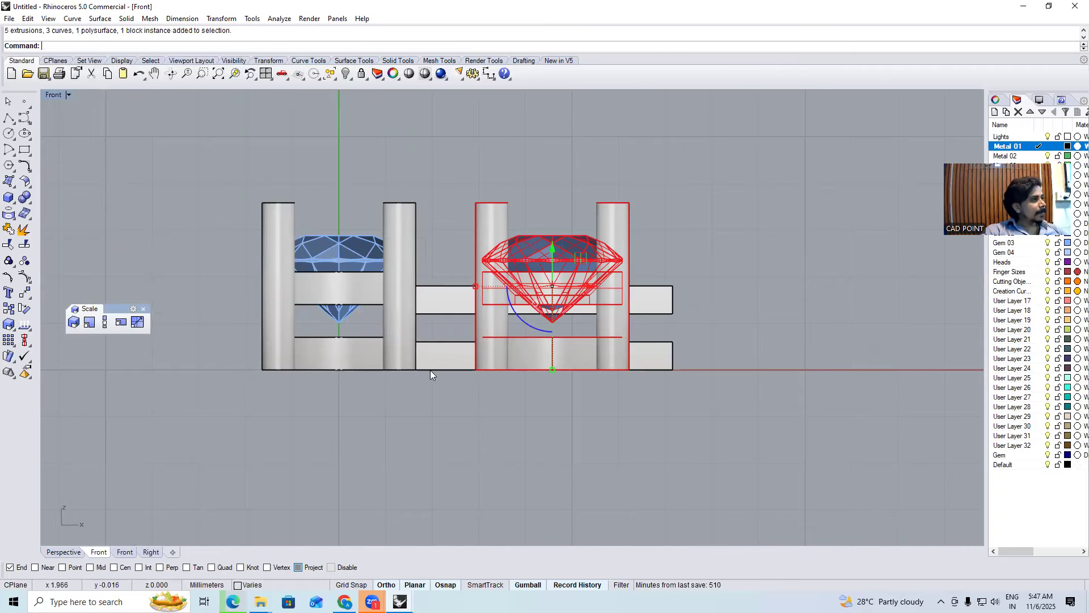
pyautogui.click(450, 417)
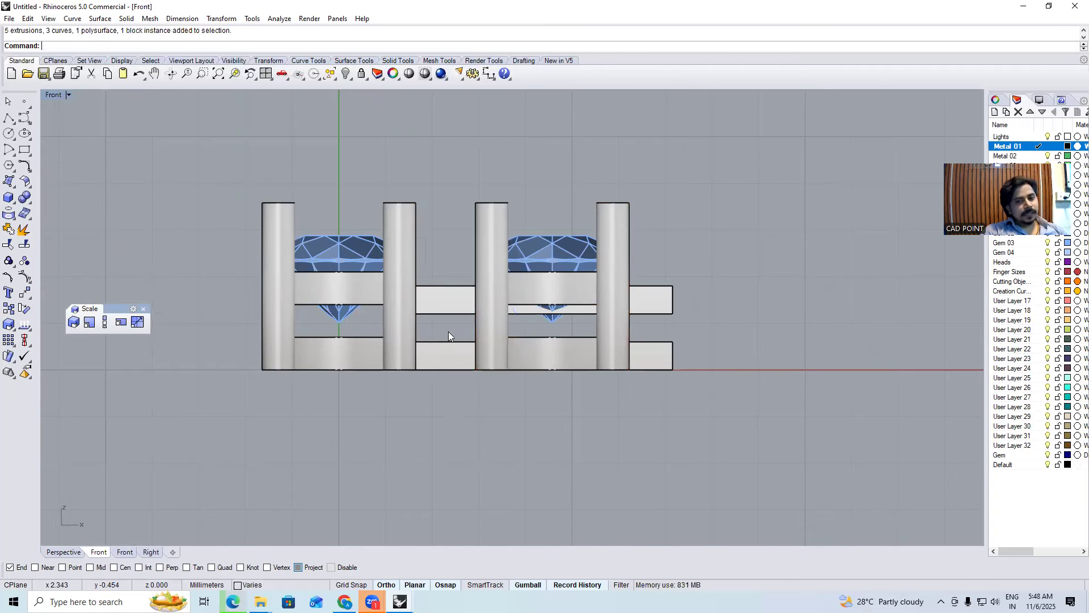
# Remove the second setting's diamond from its group and hide it
pyautogui.scroll(4, 448, 331)
pyautogui.press('F1')
pyautogui.press('F4')
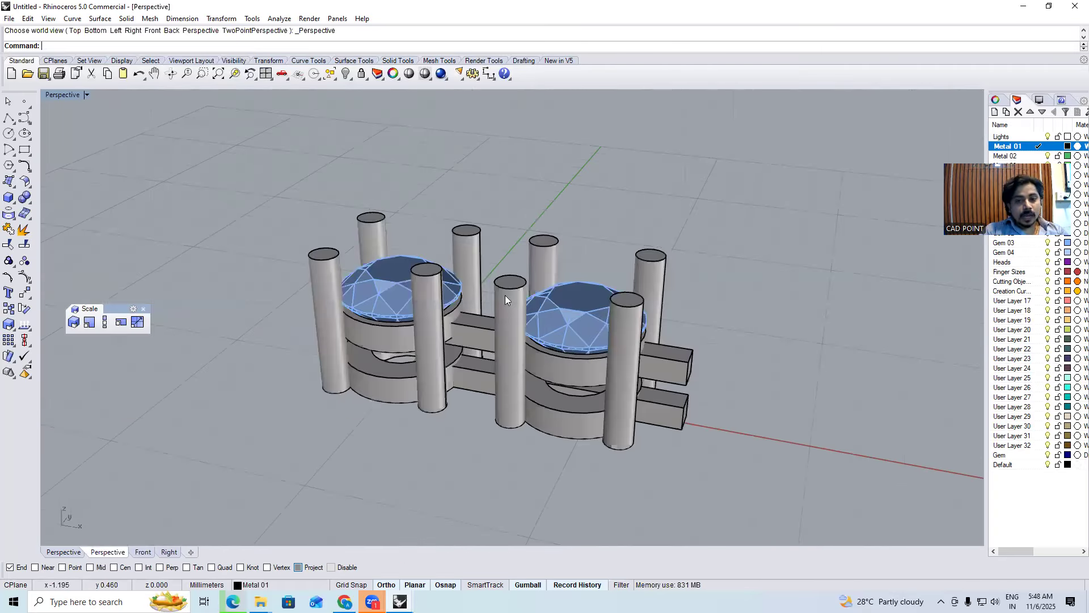
pyautogui.scroll(4, 505, 295)
pyautogui.moveTo(465, 397); pyautogui.dragTo(522, 357, button='right')
pyautogui.scroll(3, 502, 382)
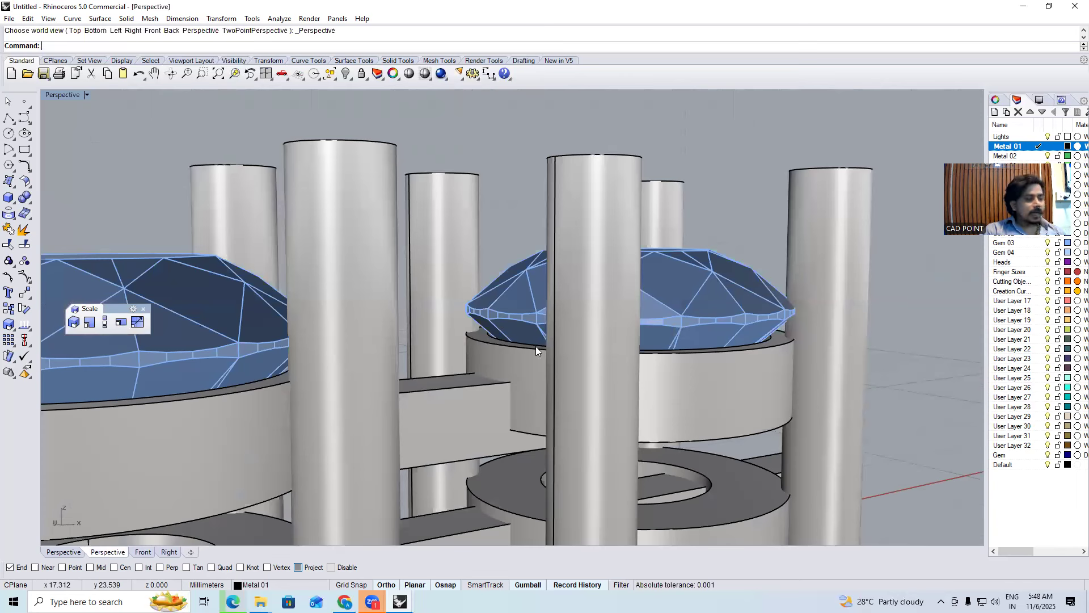
pyautogui.moveTo(534, 359); pyautogui.dragTo(674, 278, button='right')
pyautogui.click(675, 277)
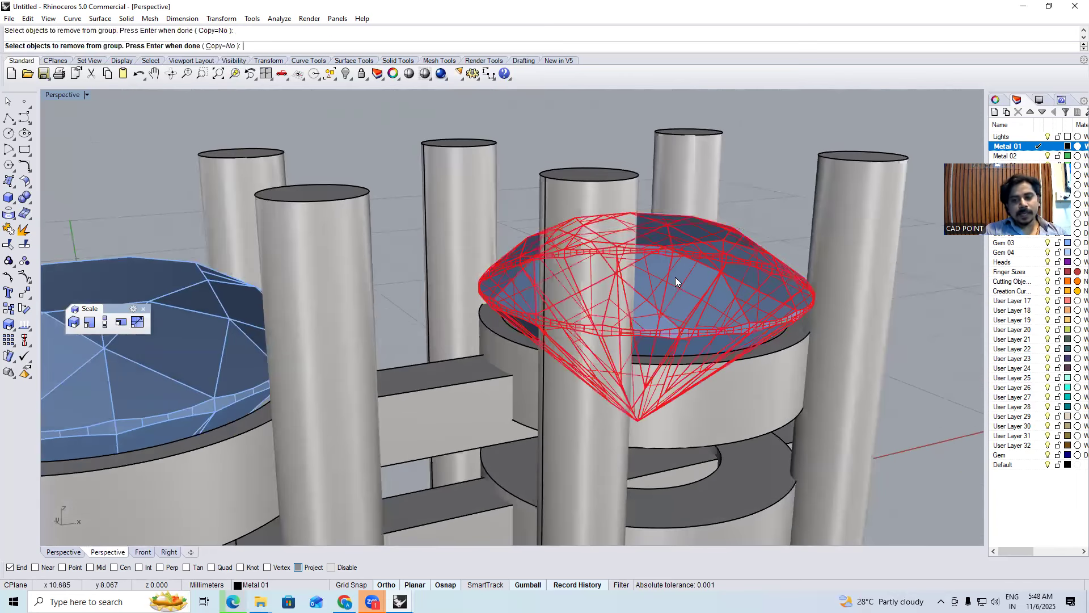
pyautogui.hotkey('ctrl', 'h')
# Try a Boolean difference between the second setting's upper ring and the upper bar, and undo it
pyautogui.scroll(3, 526, 341)
pyautogui.click(521, 317)
pyautogui.press('Return')
pyautogui.click(445, 401)
pyautogui.press('Return')
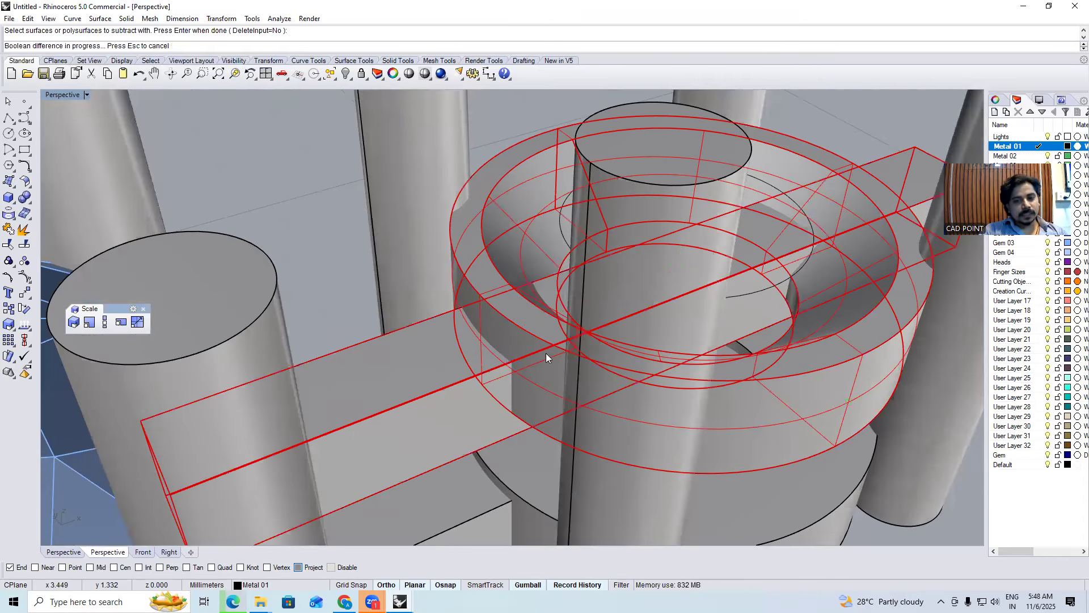
pyautogui.moveTo(546, 353); pyautogui.dragTo(663, 412, button='right')
pyautogui.click(690, 409)
pyautogui.hotkey('ctrl', 'h')
pyautogui.hotkey('ctrl', 'z')
pyautogui.hotkey('ctrl', 'z')
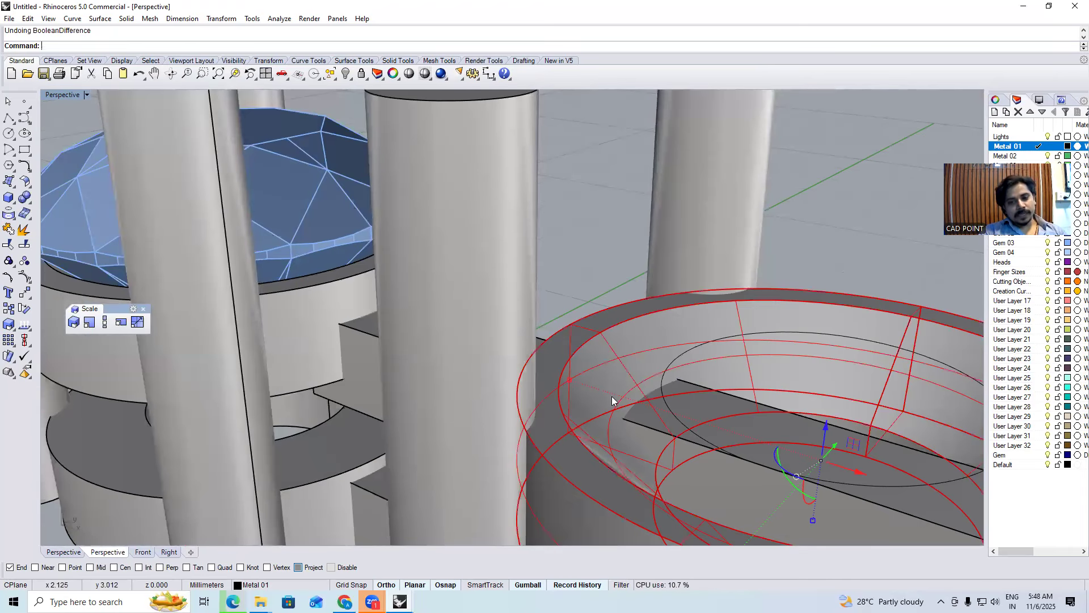
# Remove the first setting's diamond and upper ring from the group and raise them slightly in the Front view
pyautogui.scroll(-4, 602, 386)
pyautogui.hotkey('ctrl', 'F3')
pyautogui.hotkey('ctrl', 'F2')
pyautogui.scroll(-4, 499, 361)
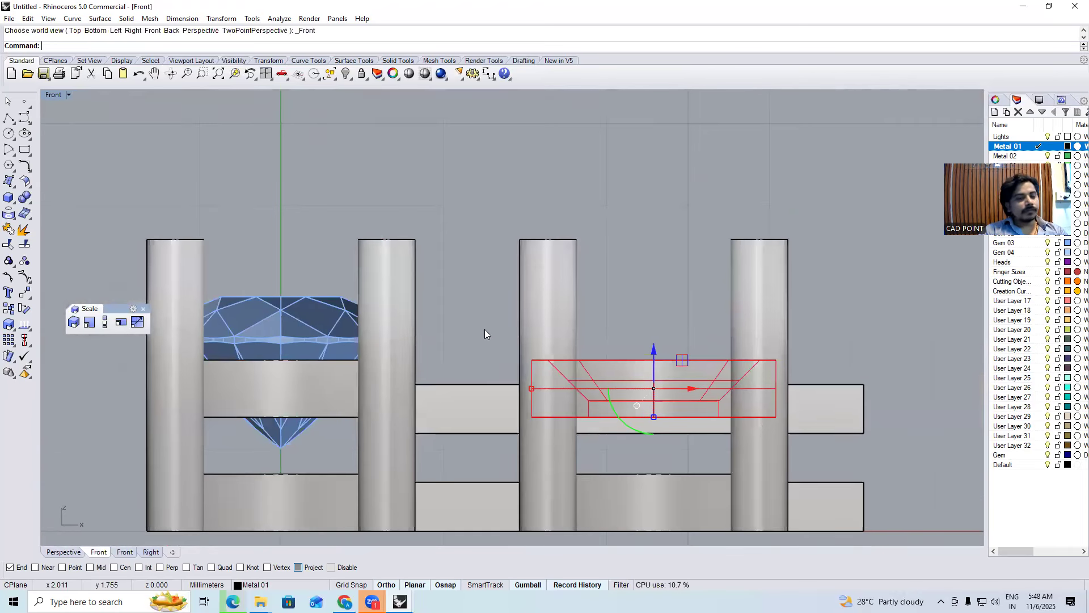
pyautogui.moveTo(445, 388); pyautogui.dragTo(483, 332, button='right')
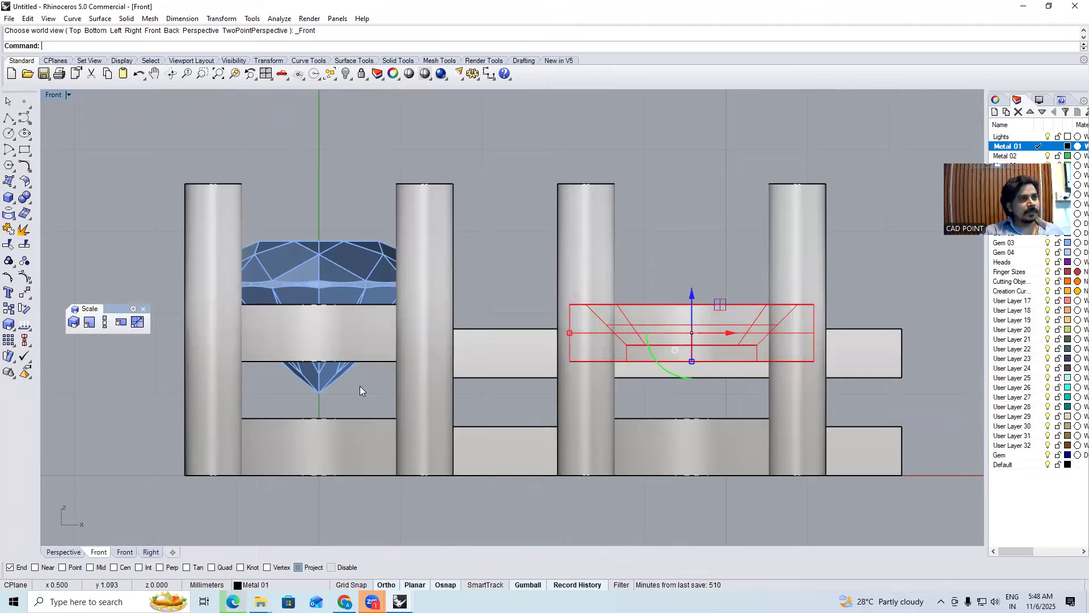
pyautogui.press('Escape')
pyautogui.write('RG')
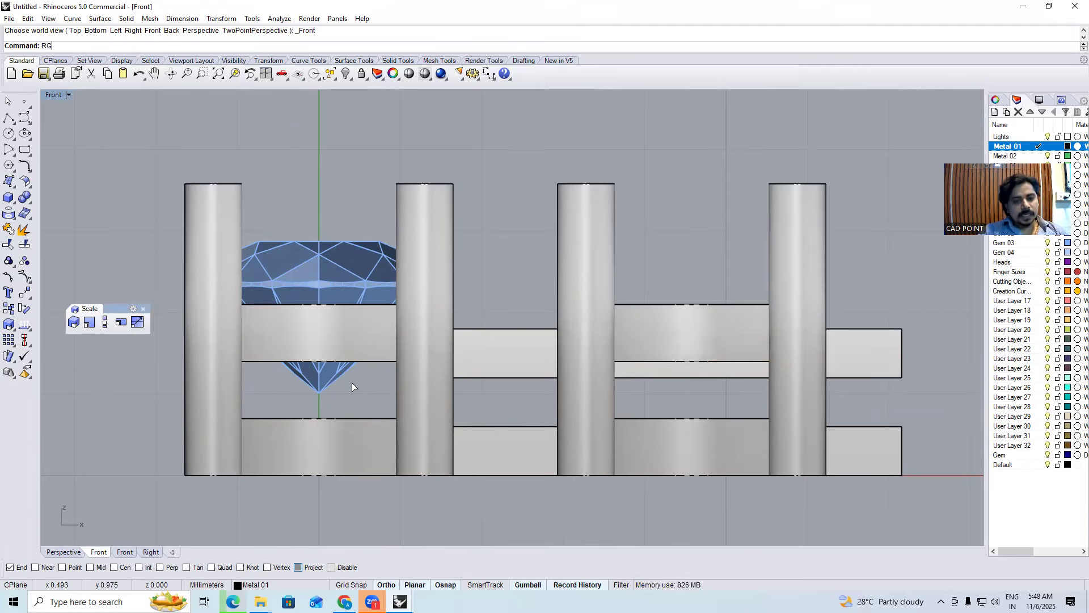
pyautogui.press('Return')
pyautogui.click(339, 302)
pyautogui.press('Return')
pyautogui.moveTo(321, 286); pyautogui.dragTo(321, 260)
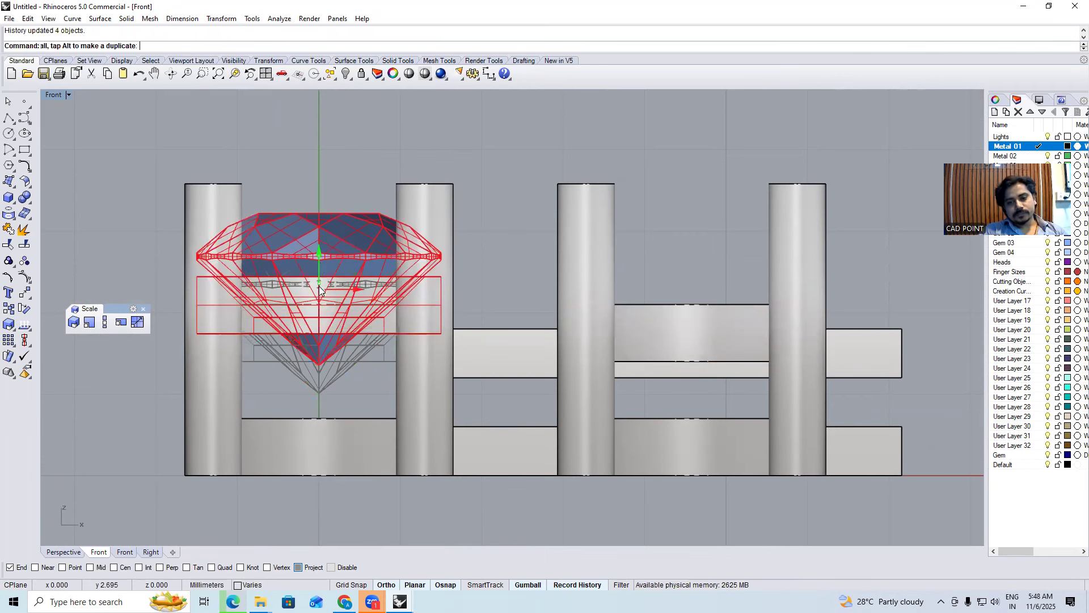
# Show the hidden diamond of the second setting again
pyautogui.press('Escape')
pyautogui.hotkey('ctrl', 'shift', 'h')
pyautogui.click(687, 274)
pyautogui.press('Return')
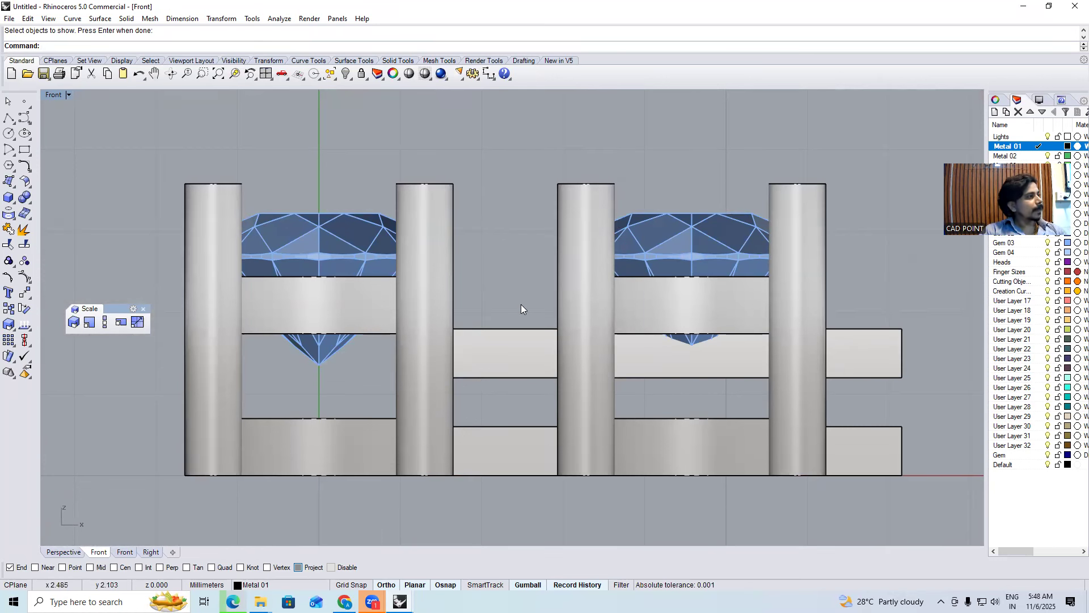
# Loft a surface between the facing outer edges of the first setting's upper and lower rings
pyautogui.hotkey('ctrl', 'F1')
pyautogui.hotkey('ctrl', 'F4')
pyautogui.moveTo(545, 311); pyautogui.dragTo(456, 318, button='right')
pyautogui.scroll(4, 456, 317)
pyautogui.rightClick(456, 315)
pyautogui.click(455, 314)
pyautogui.click(477, 414)
pyautogui.rightClick(470, 404)
pyautogui.write('l')
pyautogui.press('Return')
pyautogui.press('Return')
pyautogui.press('Return')
pyautogui.click(467, 384)
# Offset the lofted surface inward by 0.6 mm as a solid wall
pyautogui.write('OffsetSrf')
pyautogui.press('Return')
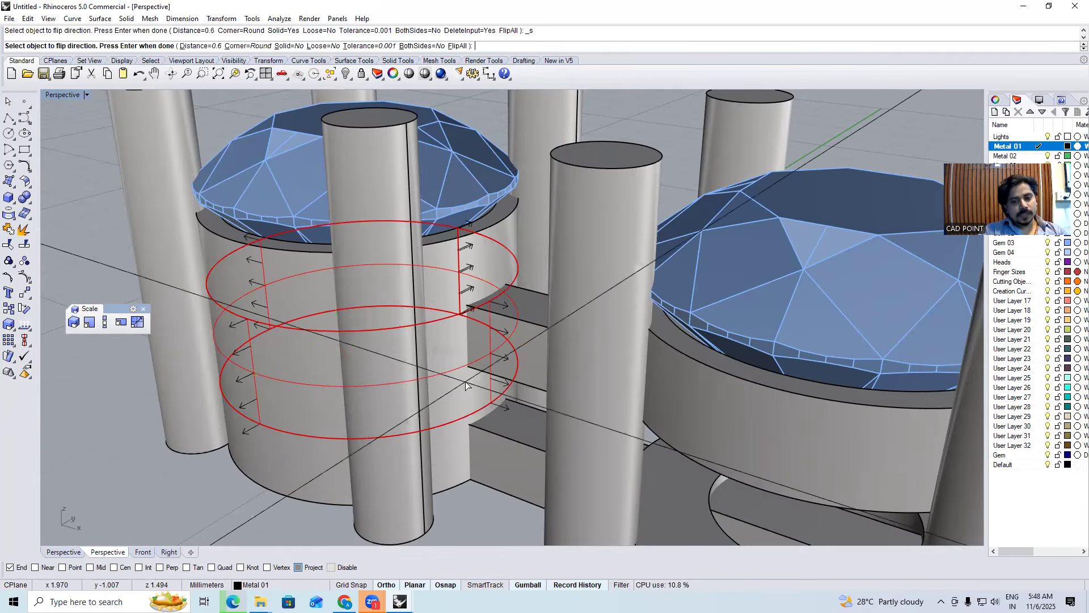
pyautogui.write('f')
pyautogui.press('Return')
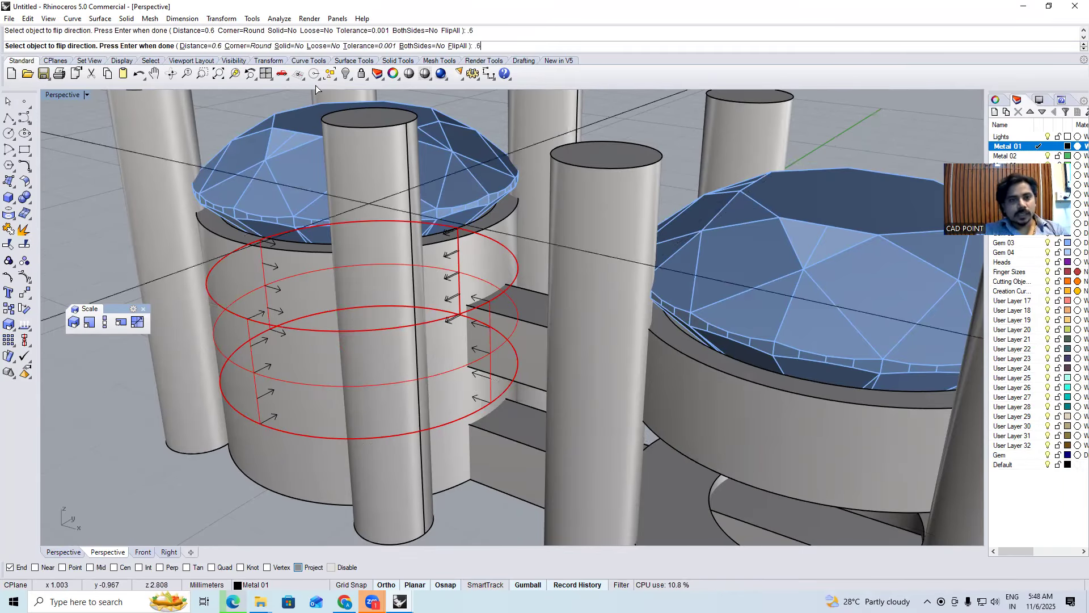
pyautogui.click(298, 46)
pyautogui.press('Return')
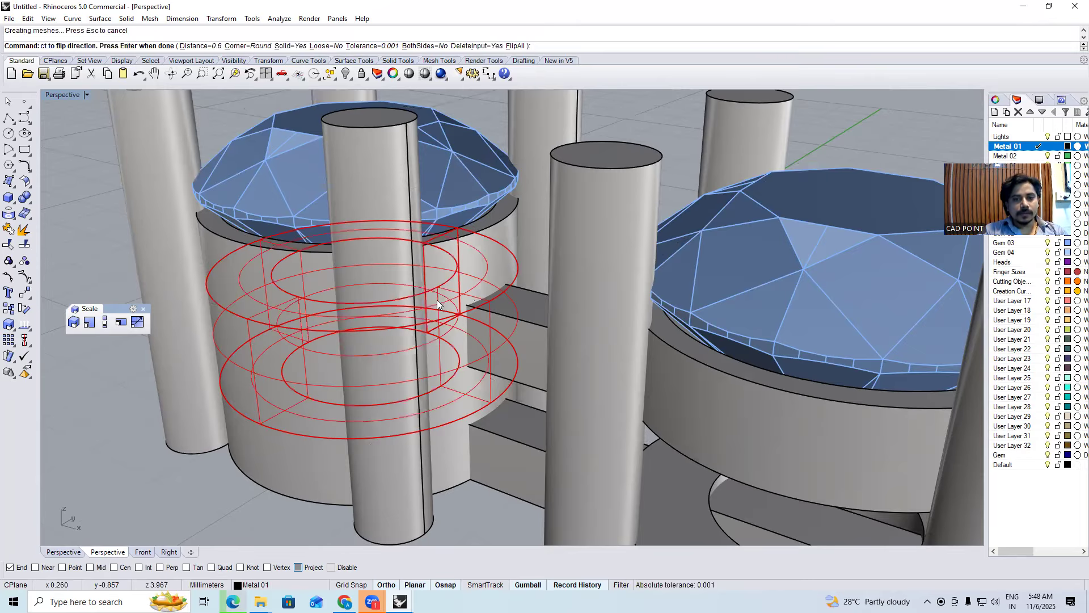
pyautogui.moveTo(456, 286); pyautogui.dragTo(476, 315, button='right')
pyautogui.click(470, 270)
pyautogui.moveTo(375, 360); pyautogui.dragTo(375, 405, button='right')
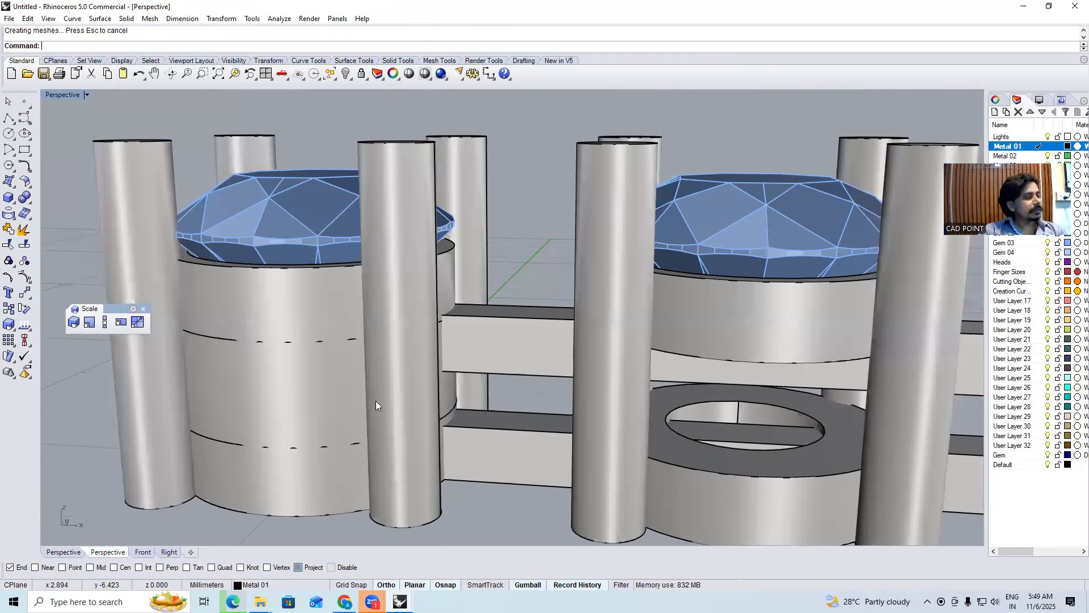
# Create two crossing cut planes through the solid wall, each running diagonally between opposite prong centres in the Top view
pyautogui.click(334, 397)
pyautogui.hotkey('ctrl', 'F1')
pyautogui.write('C')
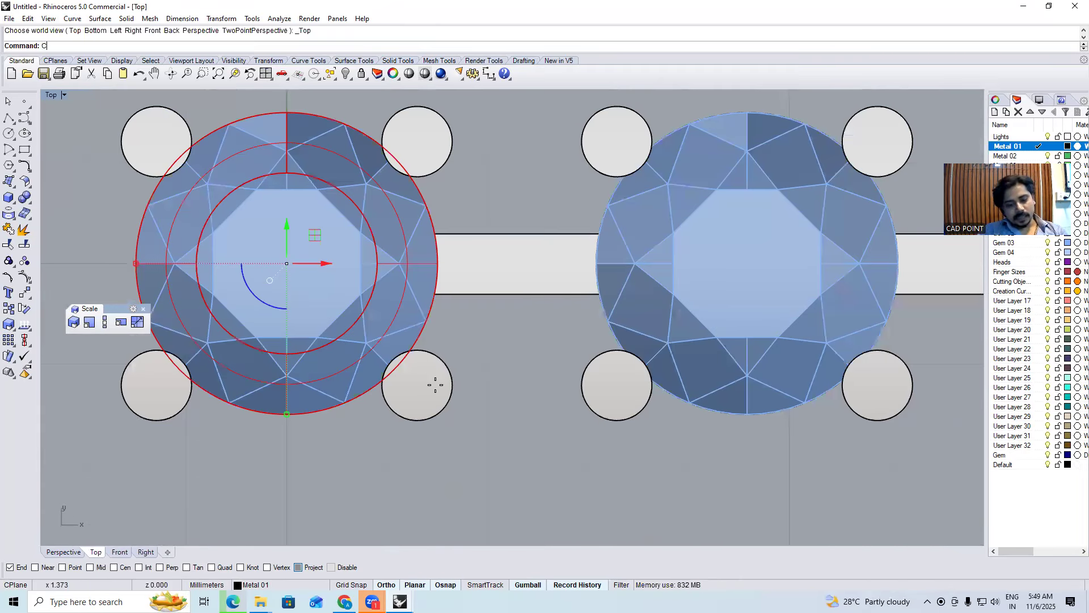
pyautogui.write('utPlane')
pyautogui.press('Return')
pyautogui.write('oo')
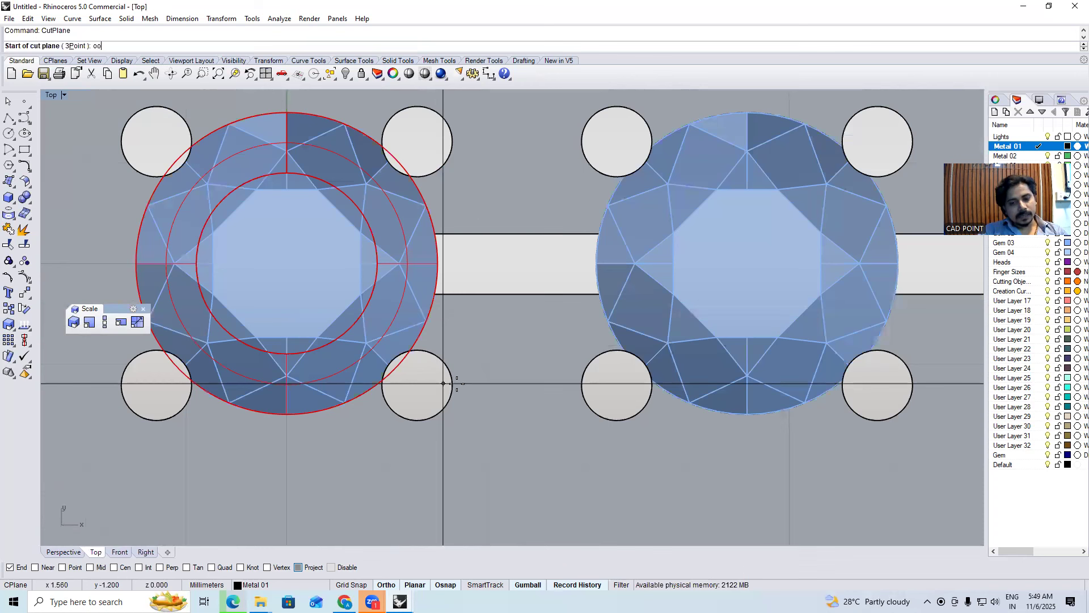
pyautogui.press('Return')
pyautogui.click(416, 385)
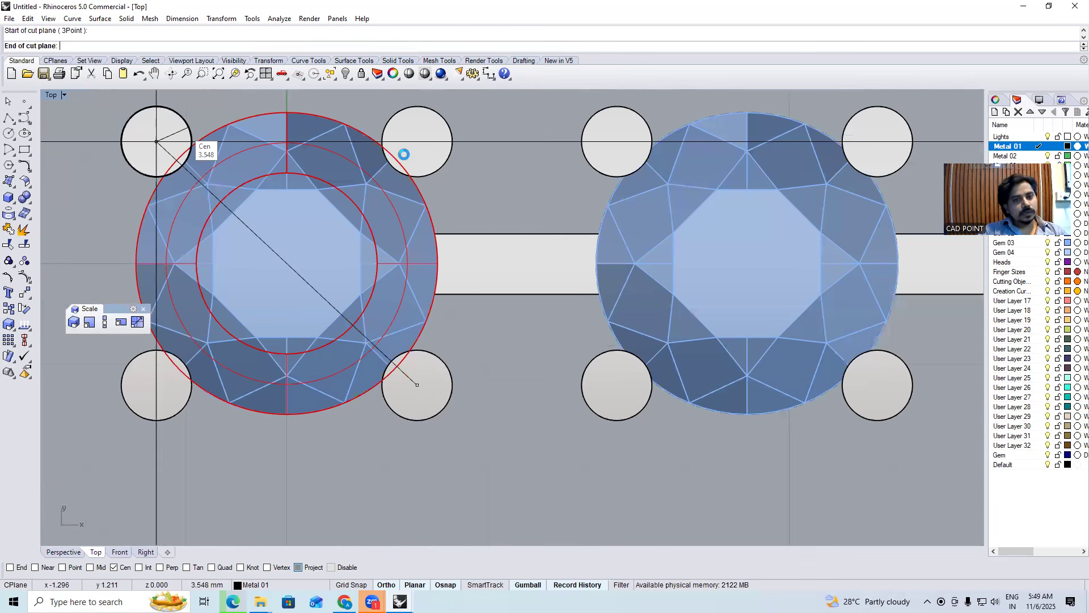
pyautogui.click(191, 414)
pyautogui.click(234, 417)
pyautogui.rightClick(234, 412)
# Split the wall with the two cut planes, and delete its front segment and the planes
pyautogui.keyDown('ctrl'); pyautogui.keyDown('shift'); pyautogui.moveTo(236, 404); pyautogui.dragTo(332, 428, button='right'); pyautogui.keyUp('shift'); pyautogui.keyUp('ctrl')
pyautogui.hotkey('ctrl', 'F4')
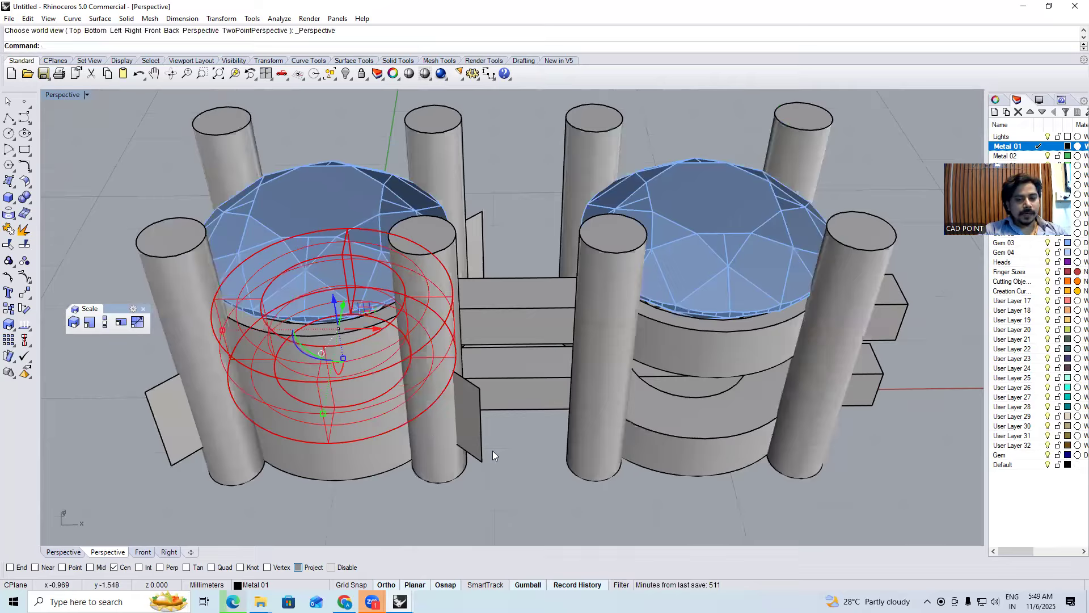
pyautogui.click(480, 426)
pyautogui.press('Return')
pyautogui.click(355, 363)
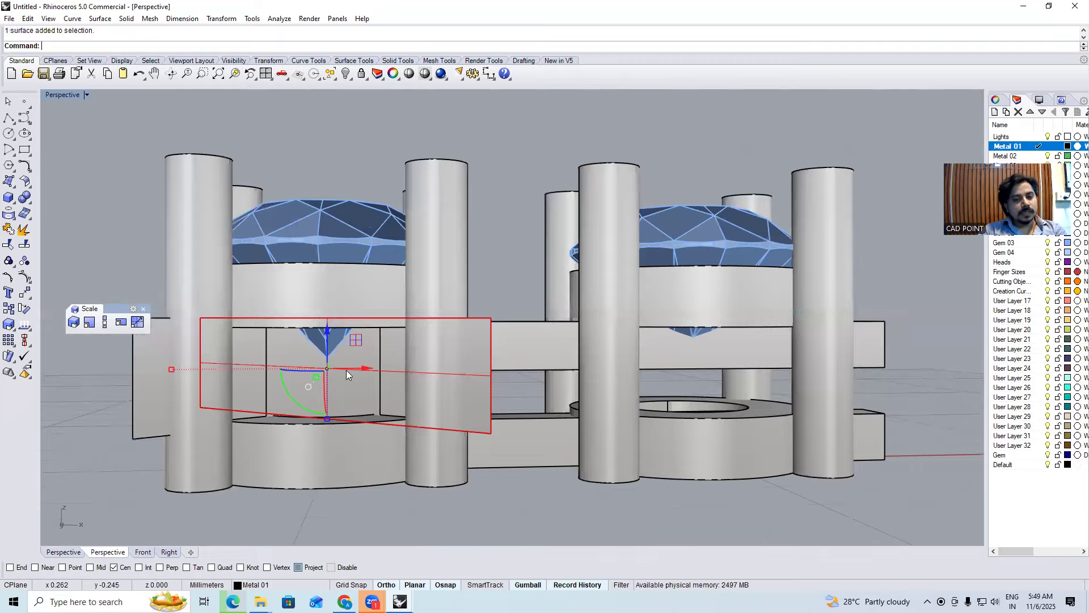
pyautogui.press('Delete')
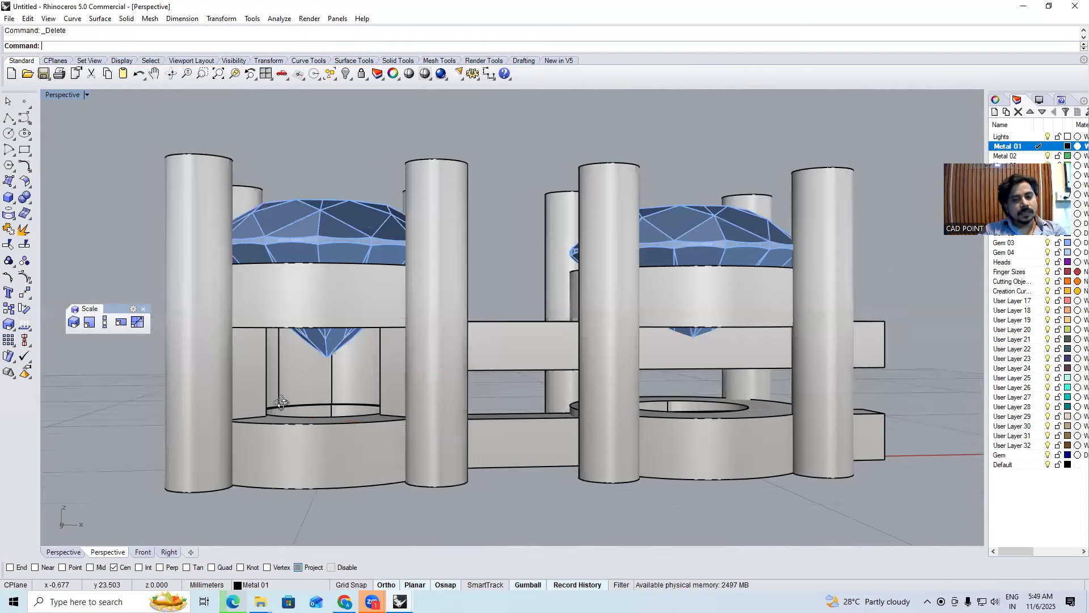
pyautogui.moveTo(535, 327); pyautogui.dragTo(627, 364, button='right')
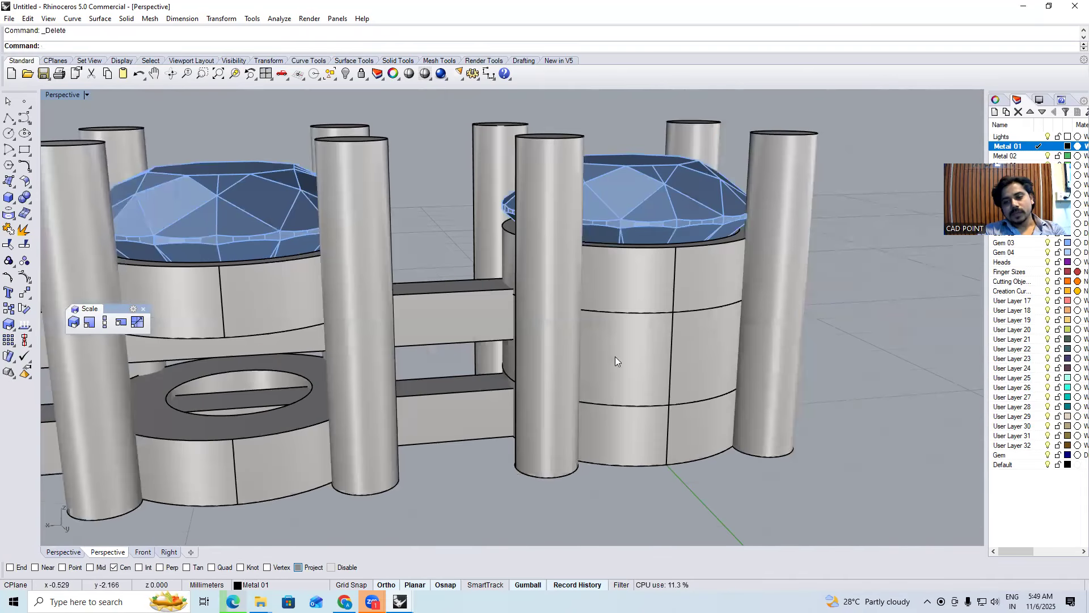
# Examine the remaining wall segments between the first setting's upper and lower rings from several angles
pyautogui.moveTo(482, 351); pyautogui.dragTo(611, 366, button='right')
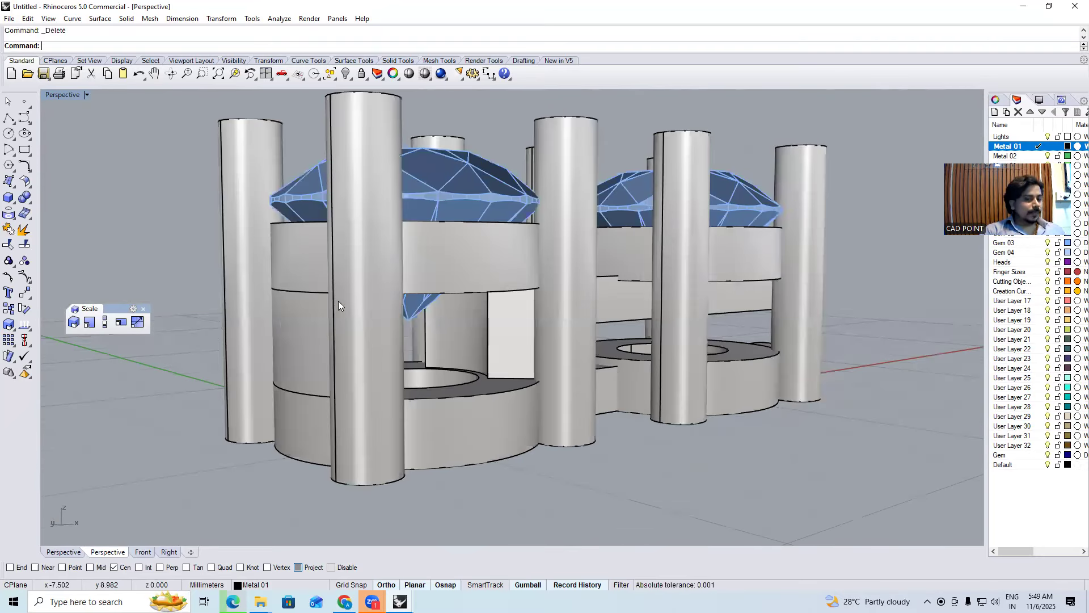
pyautogui.moveTo(338, 301); pyautogui.dragTo(561, 321, button='right')
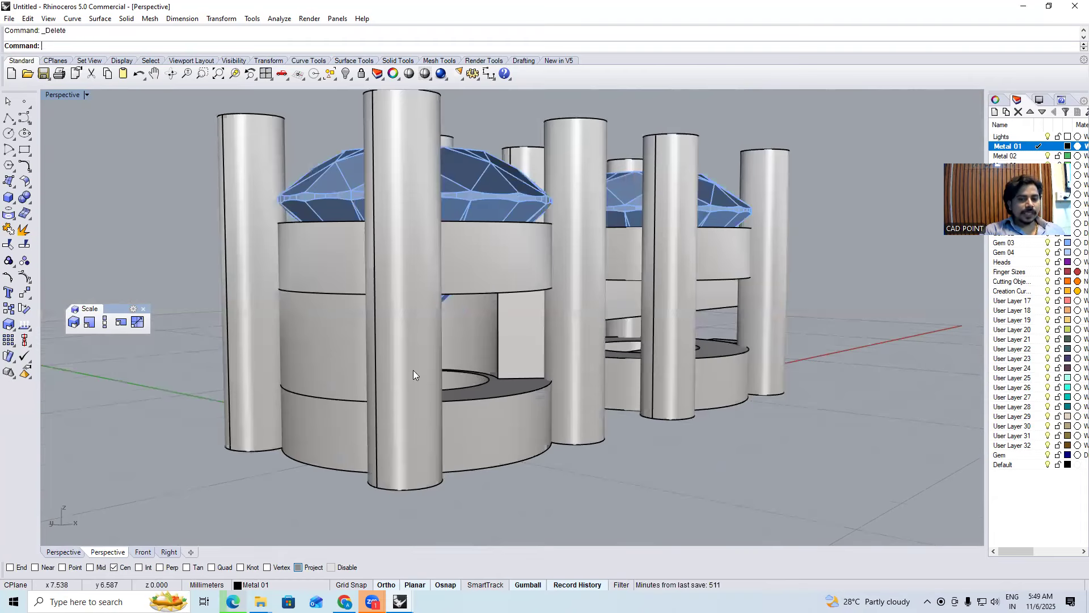
pyautogui.scroll(-4, 413, 370)
pyautogui.moveTo(413, 370); pyautogui.dragTo(369, 352, button='right')
pyautogui.moveTo(469, 335); pyautogui.dragTo(450, 392, button='right')
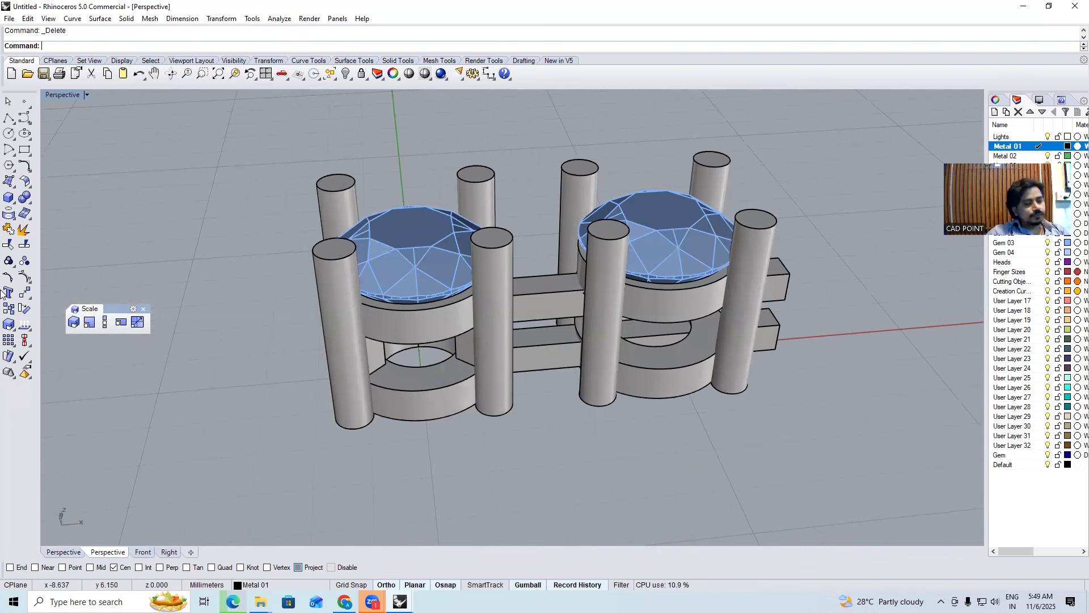
pyautogui.hotkey('ctrl', 'F1')
pyautogui.moveTo(443, 296); pyautogui.dragTo(285, 299, button='right')
pyautogui.hotkey('ctrl', 'F4')
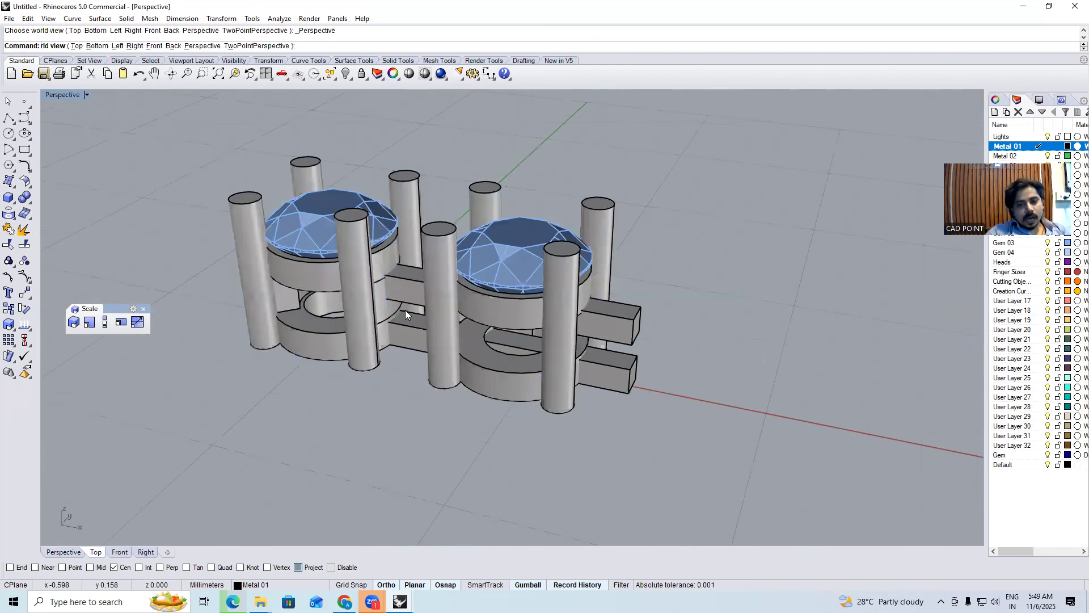
pyautogui.moveTo(405, 310); pyautogui.dragTo(473, 321, button='right')
pyautogui.scroll(6, 480, 312)
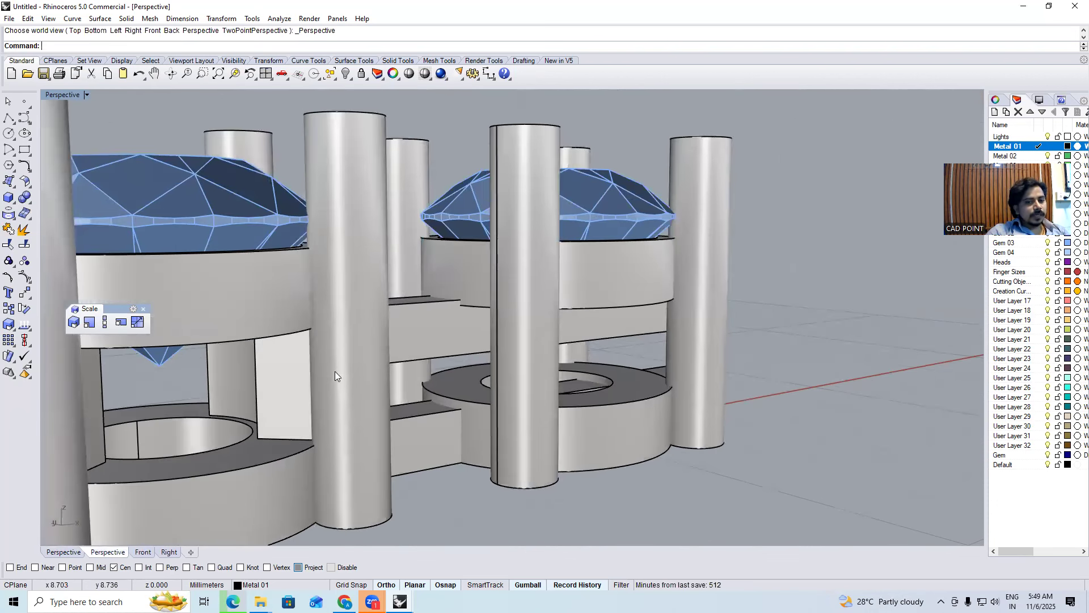
# Copy the first setting's two wall segments from its centre point to the second setting's centre point in the Top view
pyautogui.scroll(-4, 318, 375)
pyautogui.click(271, 388)
pyautogui.keyDown('shift'); pyautogui.click(141, 375); pyautogui.keyUp('shift')
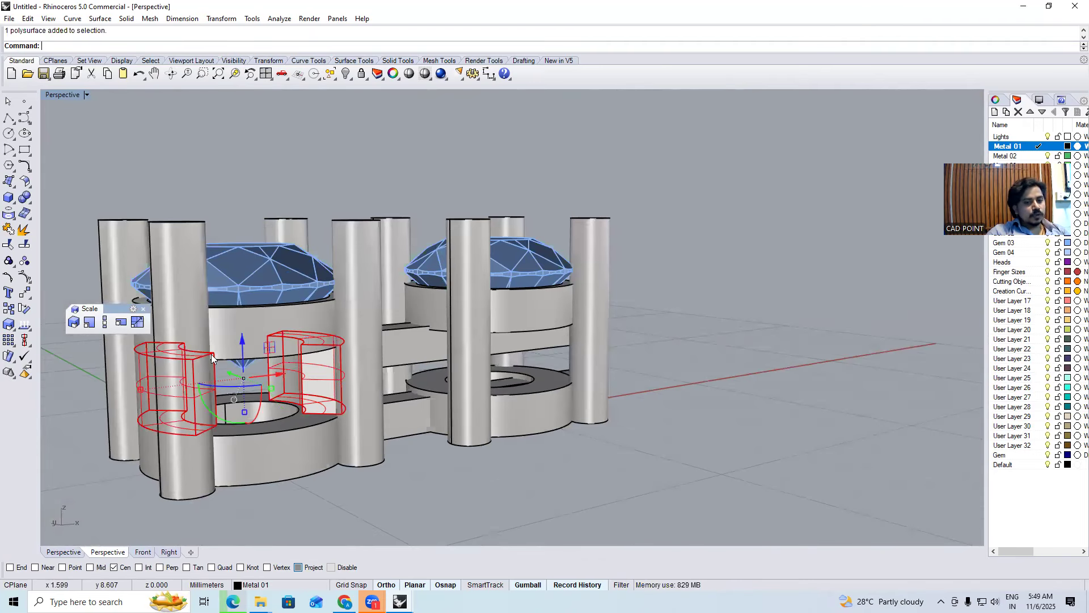
pyautogui.hotkey('ctrl', 'F1')
pyautogui.write('c')
pyautogui.press('Return')
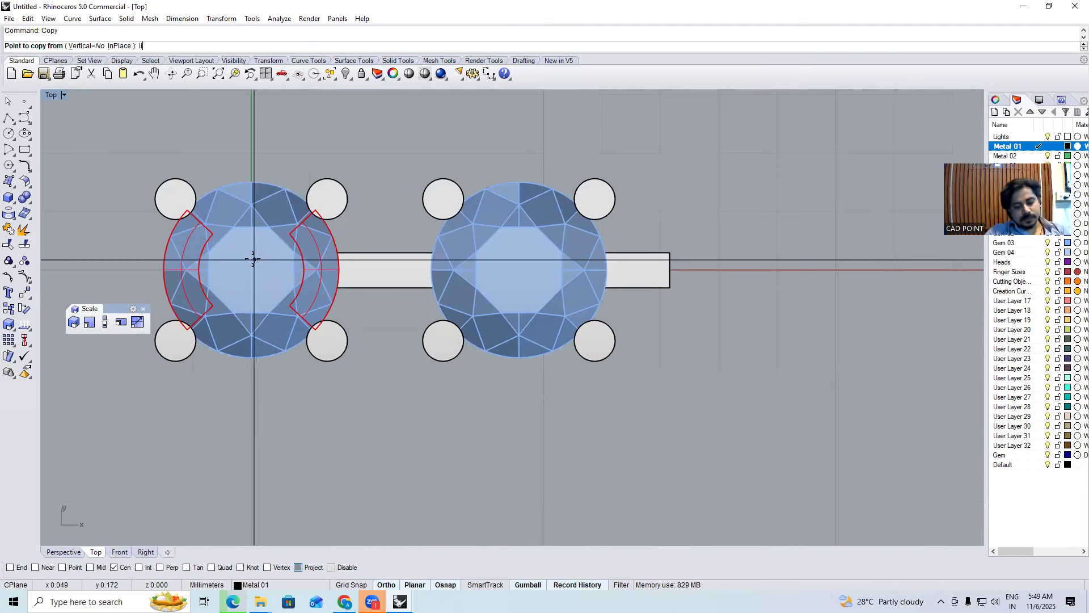
pyautogui.write('oopo')
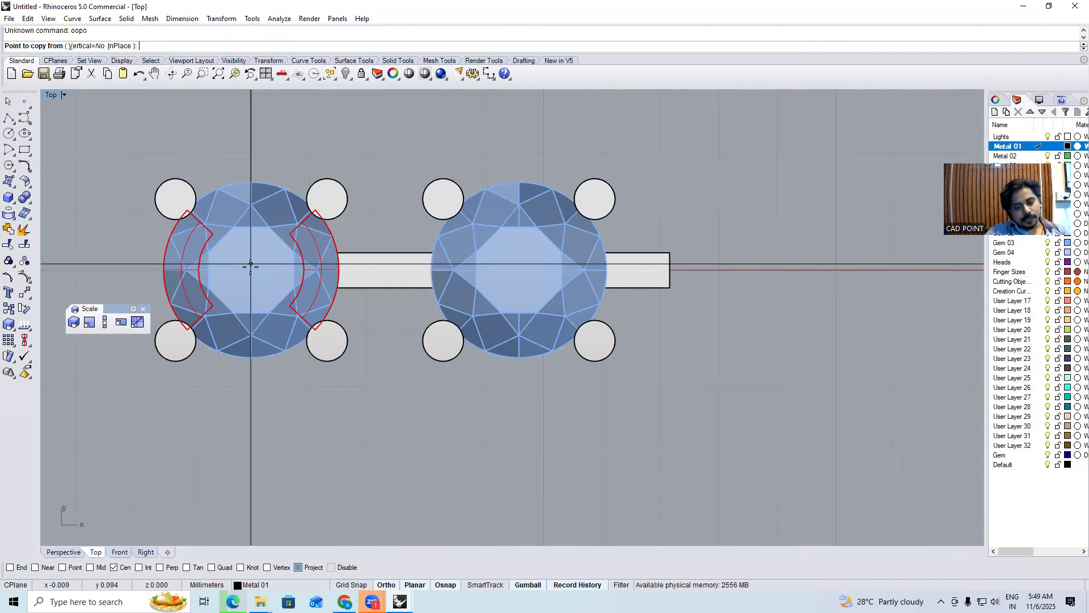
pyautogui.write('oop')
pyautogui.press('Return')
pyautogui.press('Return')
pyautogui.click(250, 269)
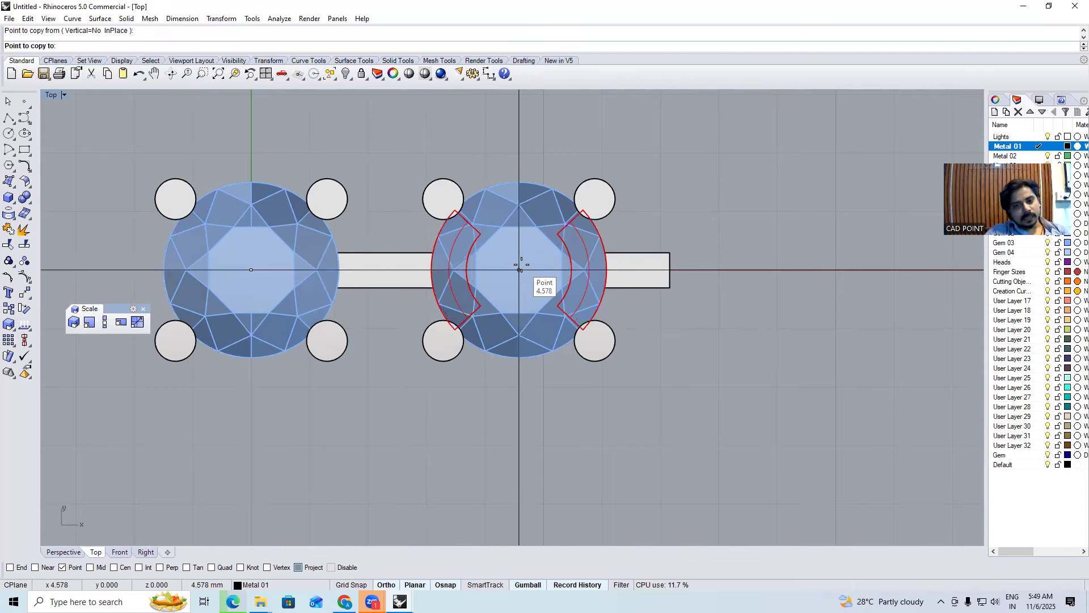
pyautogui.click(518, 270)
pyautogui.press('Return')
pyautogui.press('F4')
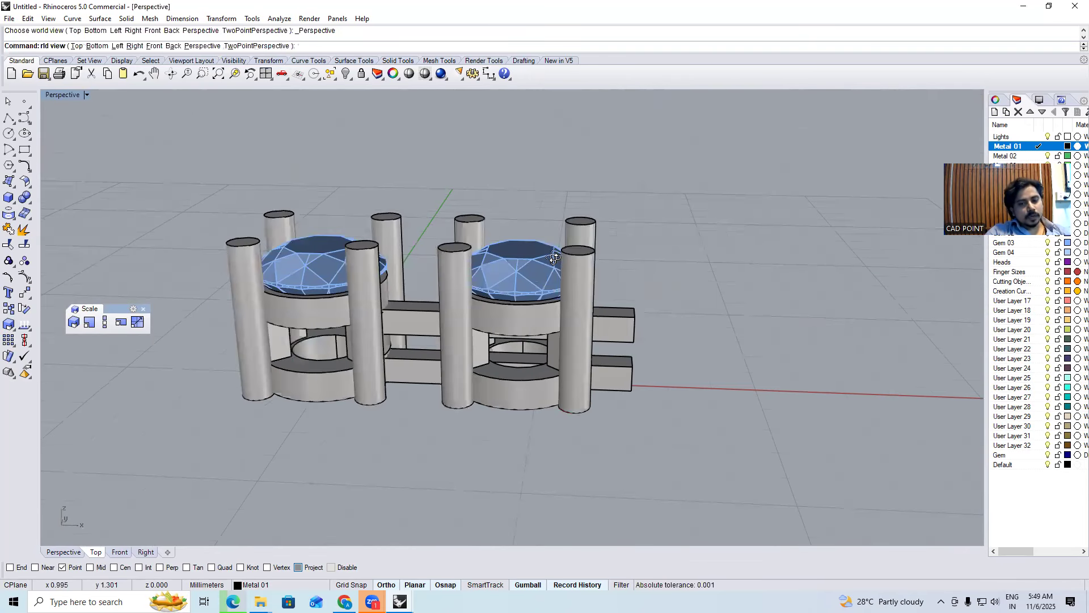
pyautogui.moveTo(555, 244); pyautogui.dragTo(489, 268, button='right')
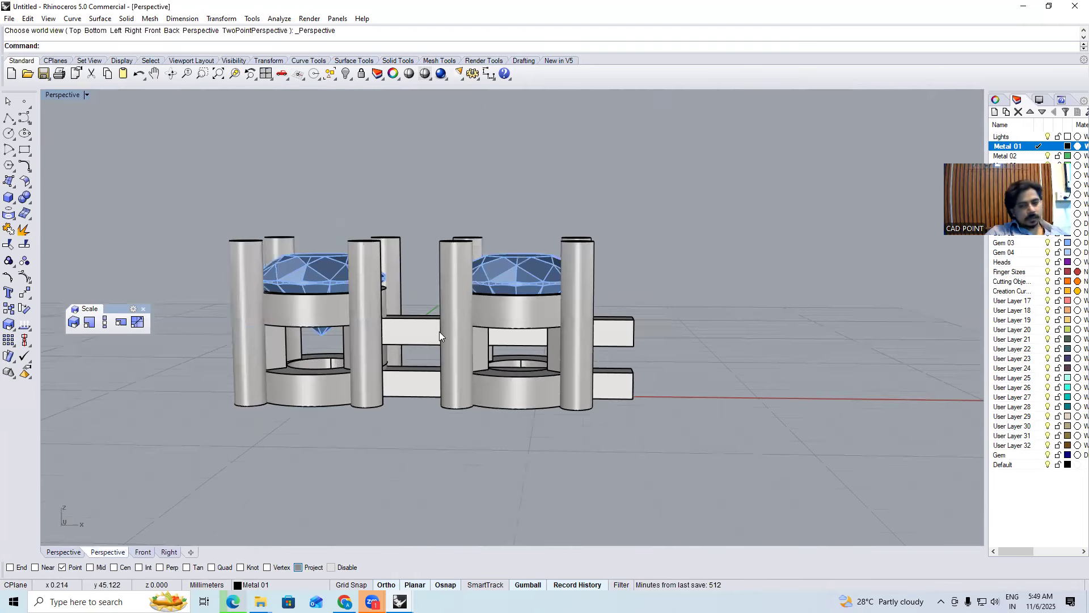
# In the Front view, shift the lower connecting bar toward the first setting, and move both bars down very slightly
pyautogui.hotkey('ctrl', 'F2')
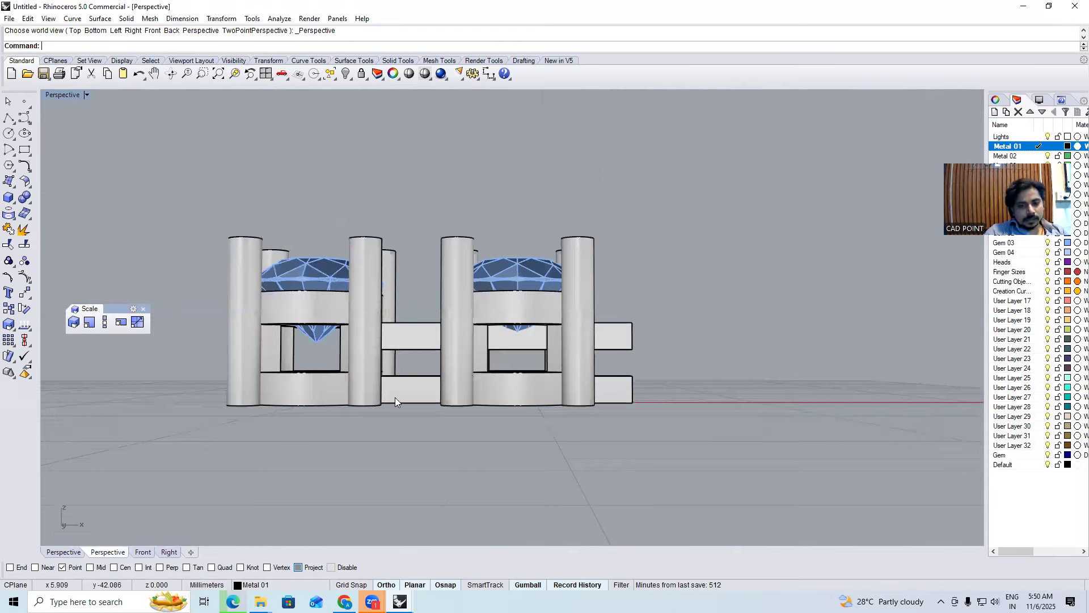
pyautogui.scroll(3, 569, 346)
pyautogui.click(590, 363)
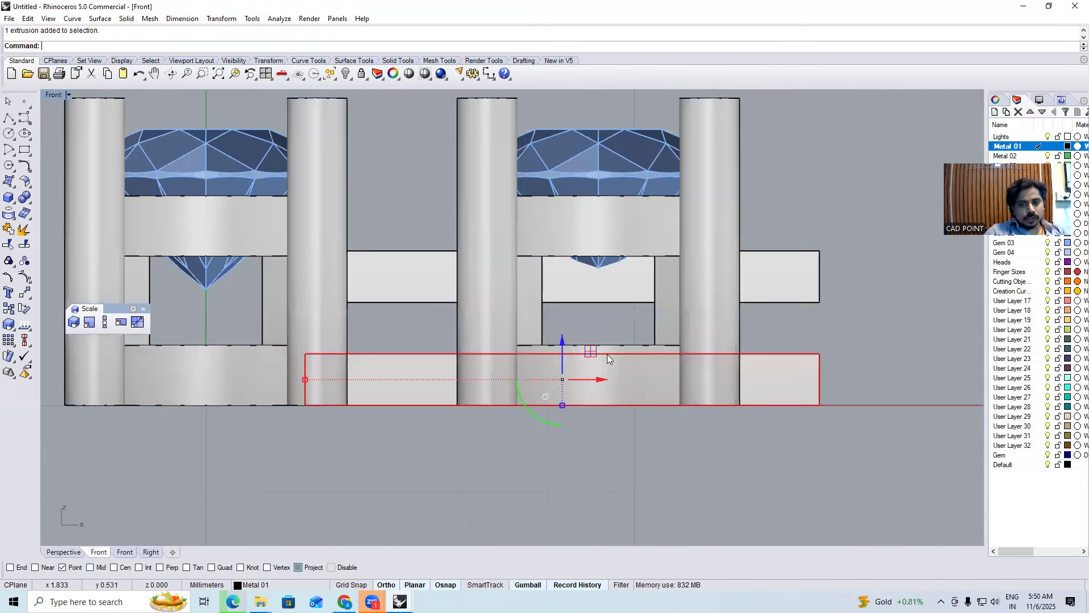
pyautogui.moveTo(533, 358); pyautogui.dragTo(514, 371)
pyautogui.keyDown('shift'); pyautogui.click(509, 281); pyautogui.keyUp('shift')
pyautogui.scroll(4, 432, 354)
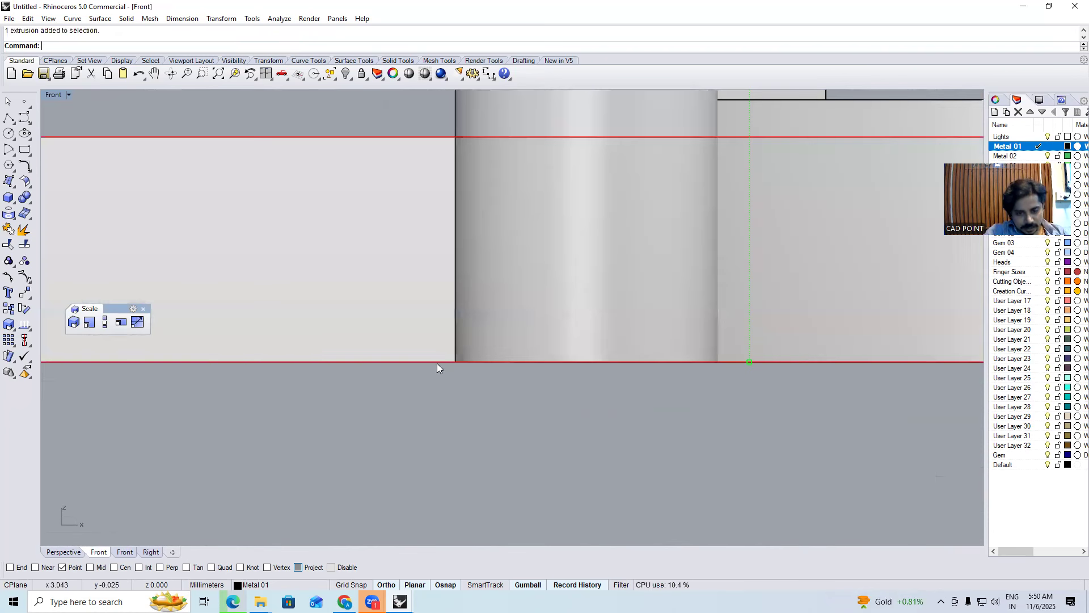
pyautogui.scroll(3, 437, 363)
pyautogui.write('M')
pyautogui.press('Return')
pyautogui.click(441, 361)
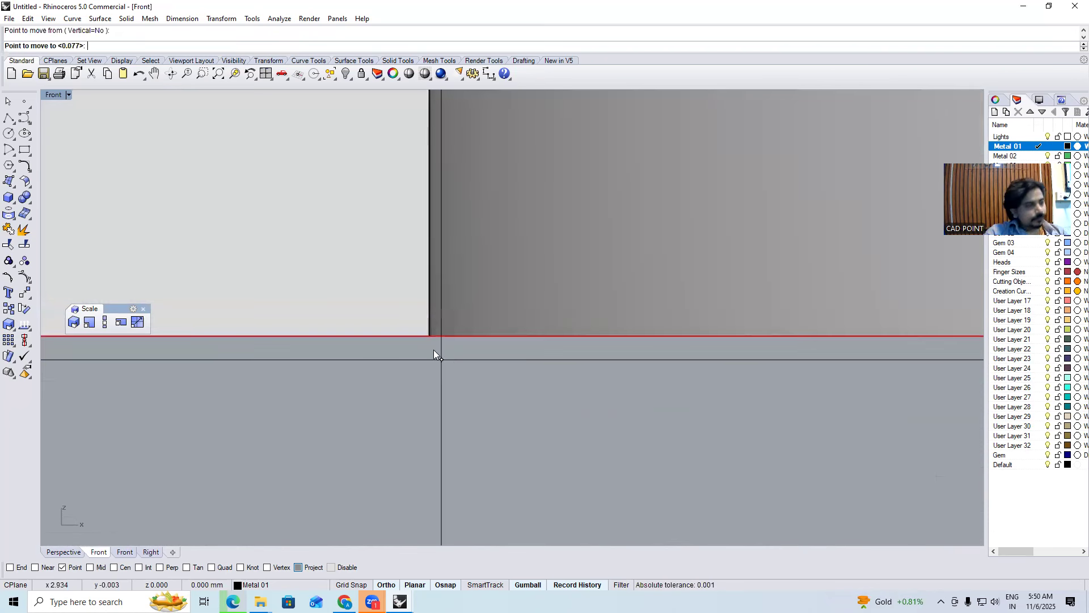
pyautogui.click(433, 353)
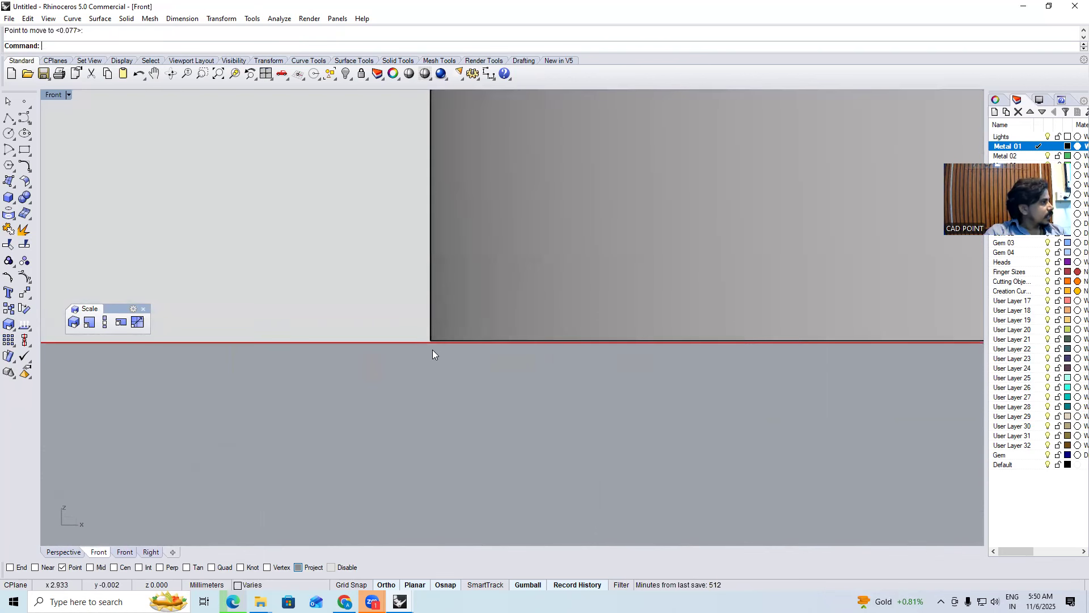
# Subtract the lower connecting bar from both settings with a Boolean difference, keeping the bar
pyautogui.scroll(-8, 446, 334)
pyautogui.hotkey('ctrl', 'F1')
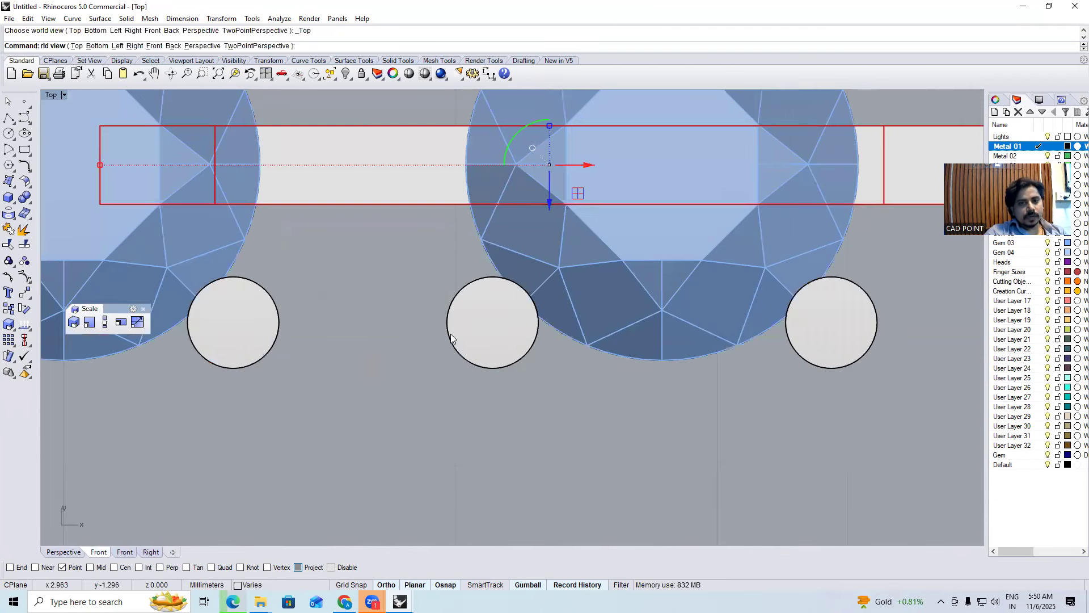
pyautogui.hotkey('ctrl', 'F4')
pyautogui.scroll(6, 448, 298)
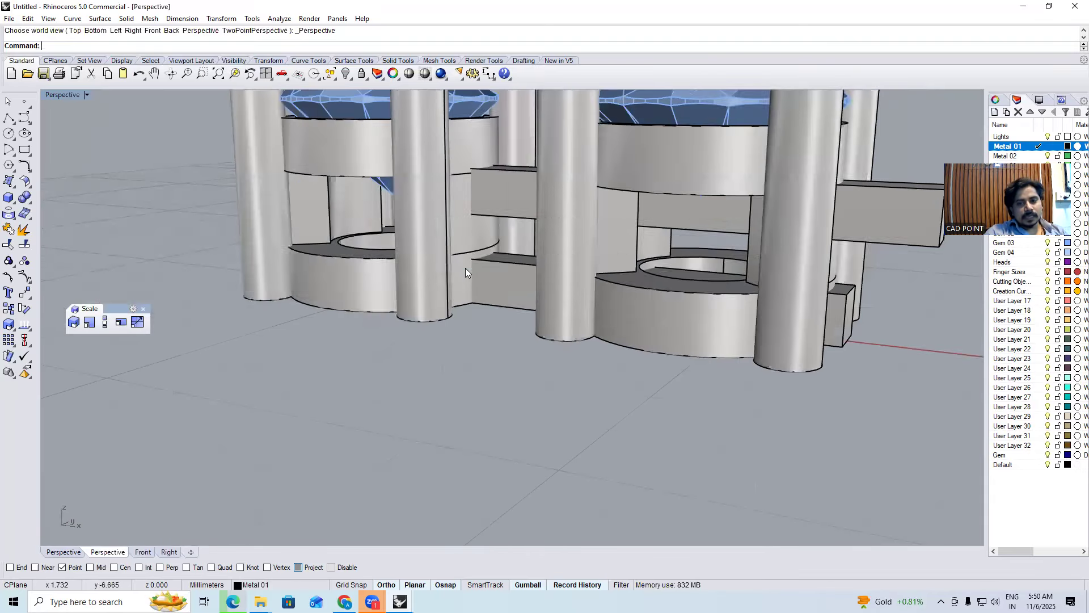
pyautogui.scroll(5, 462, 222)
pyautogui.click(462, 221)
pyautogui.press('Escape')
pyautogui.scroll(-4, 440, 290)
pyautogui.scroll(3, 437, 286)
pyautogui.click(443, 318)
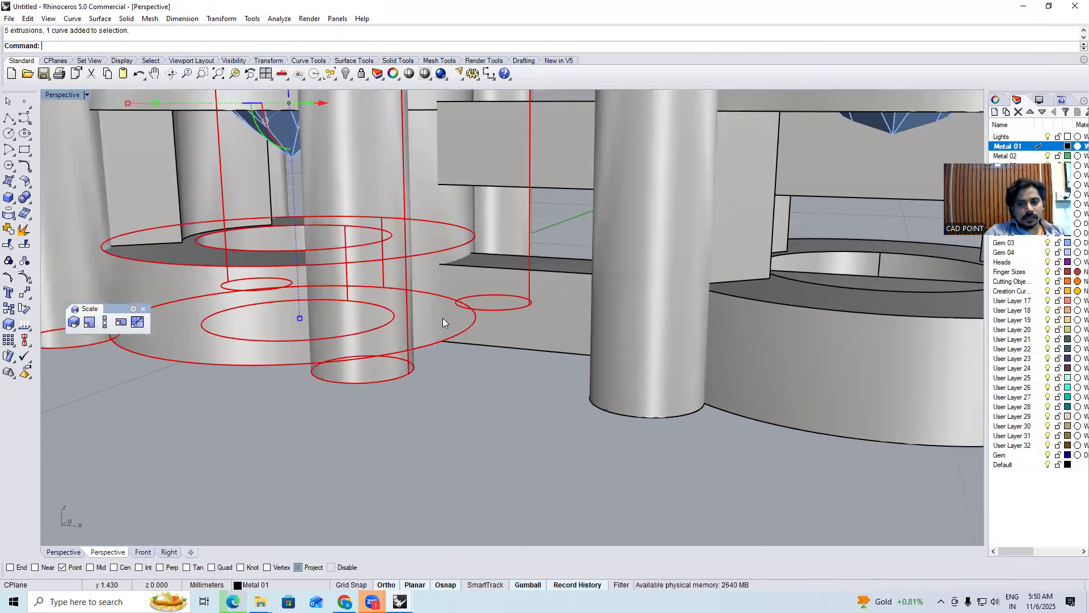
pyautogui.moveTo(443, 318); pyautogui.dragTo(546, 314, button='right')
pyautogui.keyDown('shift'); pyautogui.click(545, 310); pyautogui.keyUp('shift')
pyautogui.press('Return')
pyautogui.click(500, 327)
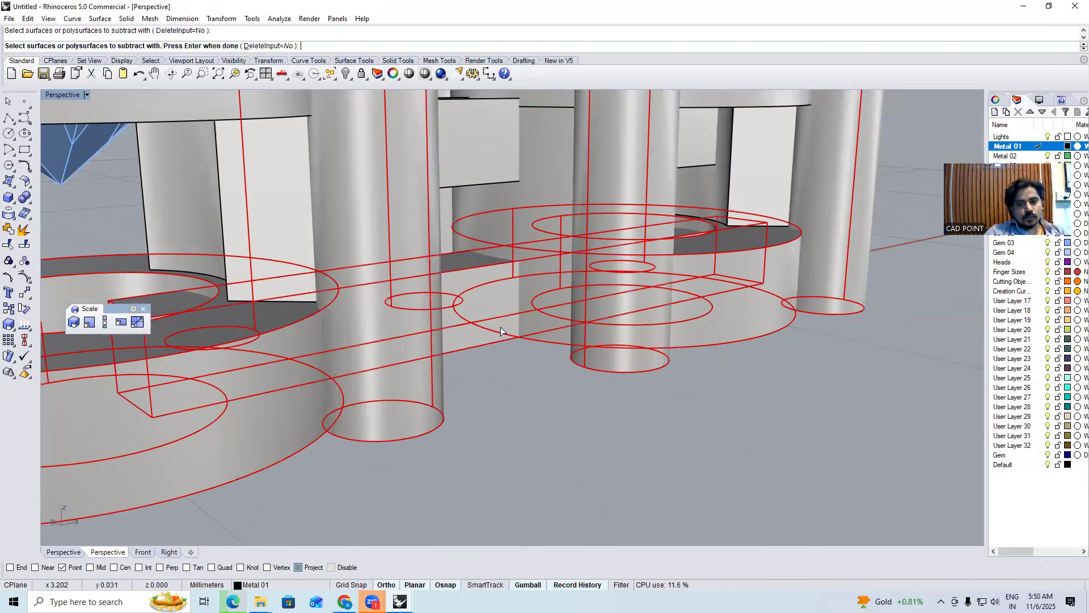
pyautogui.press('Return')
# Hide the lower connecting bar
pyautogui.moveTo(500, 326); pyautogui.dragTo(504, 352, button='right')
pyautogui.click(503, 349)
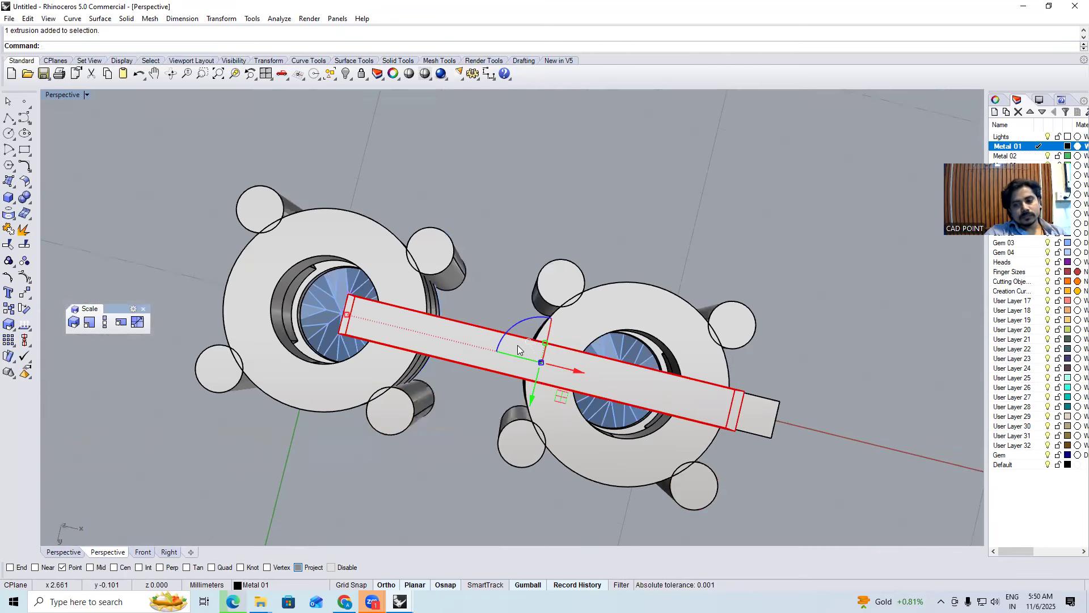
pyautogui.hotkey('ctrl', 'h')
# Subtract the upper connecting bar from the second setting's near wall segment and upper ring, keeping the bar
pyautogui.moveTo(520, 295); pyautogui.dragTo(542, 253, button='right')
pyautogui.scroll(7, 542, 253)
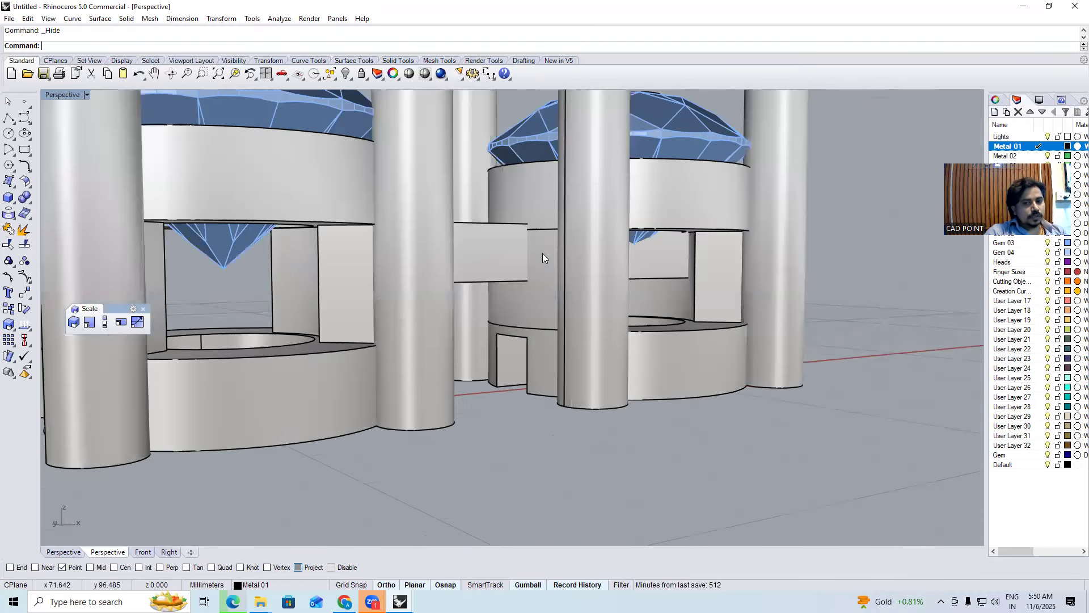
pyautogui.click(542, 253)
pyautogui.keyDown('shift'); pyautogui.click(531, 188); pyautogui.keyUp('shift')
pyautogui.write('d')
pyautogui.press('Return')
pyautogui.click(472, 231)
pyautogui.press('Return')
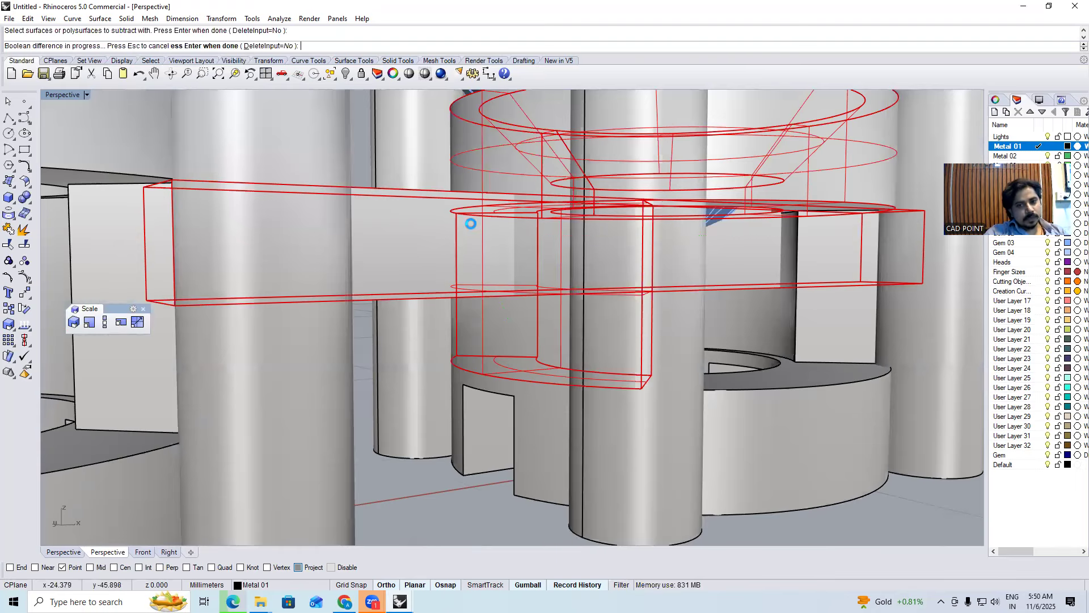
pyautogui.scroll(-6, 473, 231)
pyautogui.moveTo(487, 267); pyautogui.dragTo(449, 279, button='right')
pyautogui.scroll(-5, 449, 279)
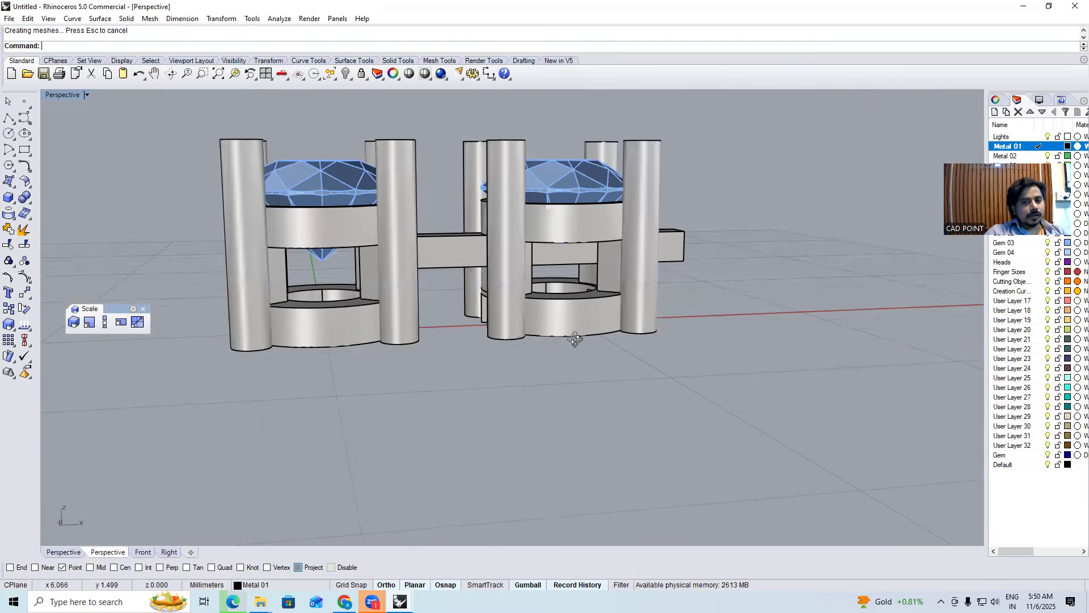
# Hide the diamonds of both settings
pyautogui.moveTo(575, 339); pyautogui.dragTo(491, 323, button='right')
pyautogui.write('RG')
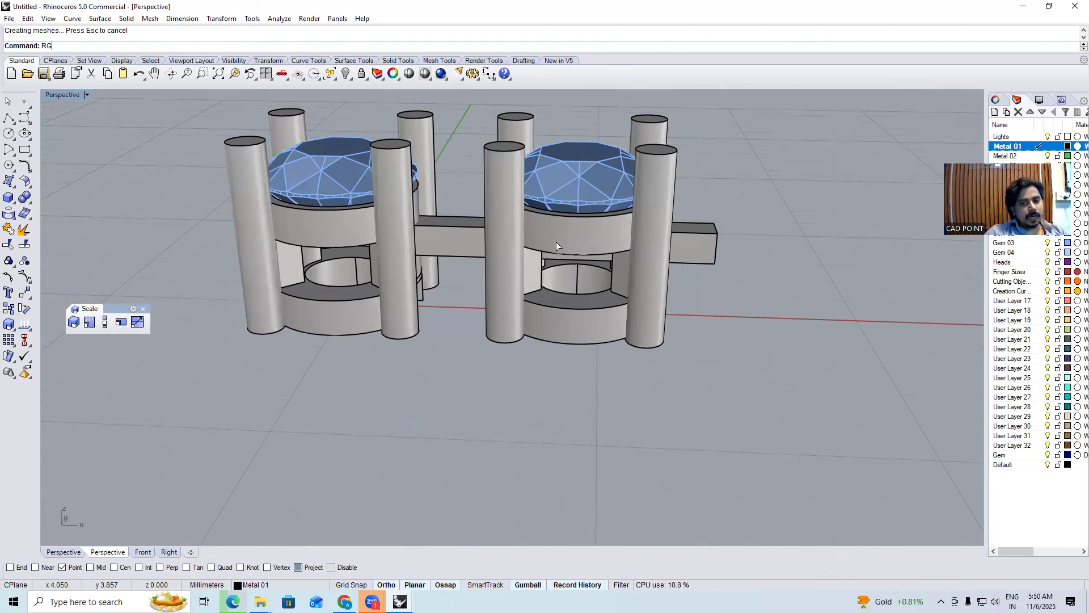
pyautogui.press('Return')
pyautogui.scroll(4, 556, 242)
pyautogui.click(534, 187)
pyautogui.click(222, 158)
pyautogui.scroll(-5, 372, 264)
pyautogui.hotkey('ctrl', 'h')
# Group the second setting's prongs, rings and wall segments in the Top view
pyautogui.moveTo(451, 328); pyautogui.dragTo(426, 425, button='right')
pyautogui.scroll(5, 454, 272)
pyautogui.click(337, 209)
pyautogui.hotkey('ctrl', 'F3')
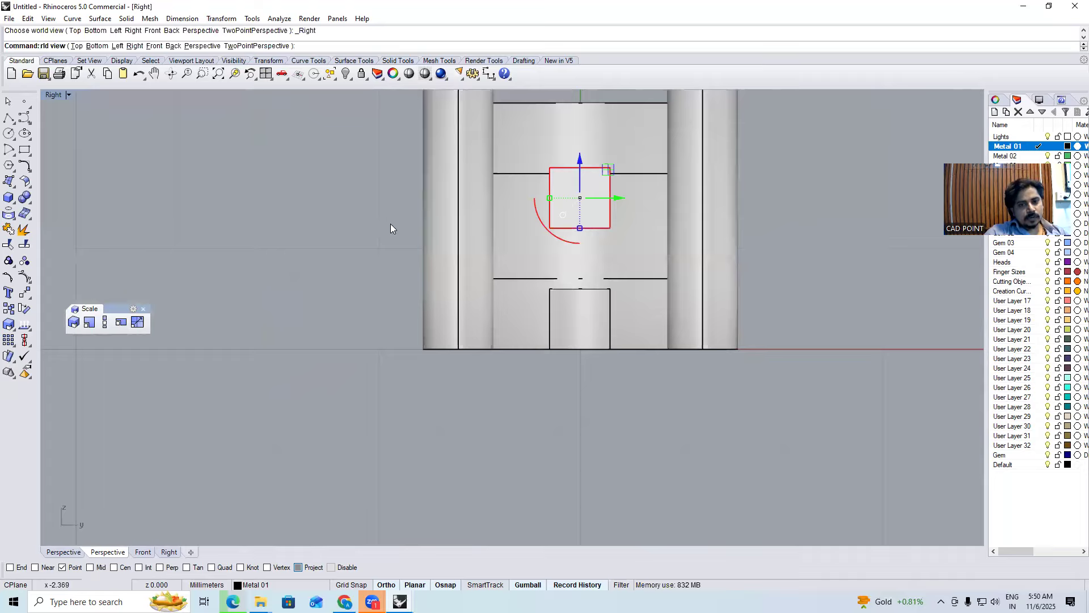
pyautogui.hotkey('ctrl', 'F1')
pyautogui.hotkey('ctrl', 'F2')
pyautogui.hotkey('ctrl', 'F1')
pyautogui.scroll(-8, 397, 318)
pyautogui.click(389, 359)
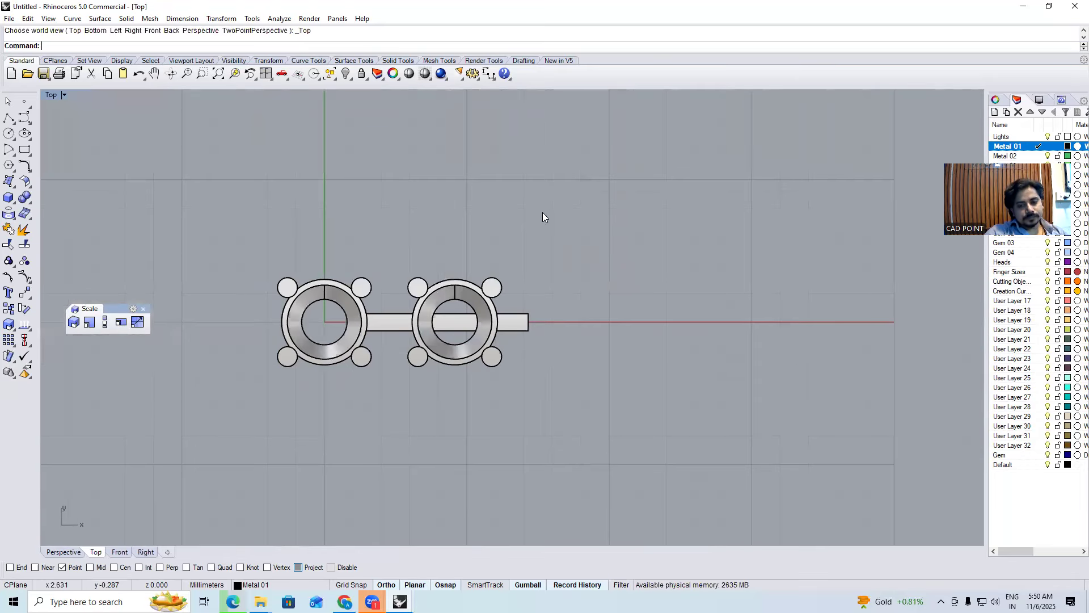
pyautogui.click(494, 322)
pyautogui.rightClick(495, 323)
pyautogui.press('Escape')
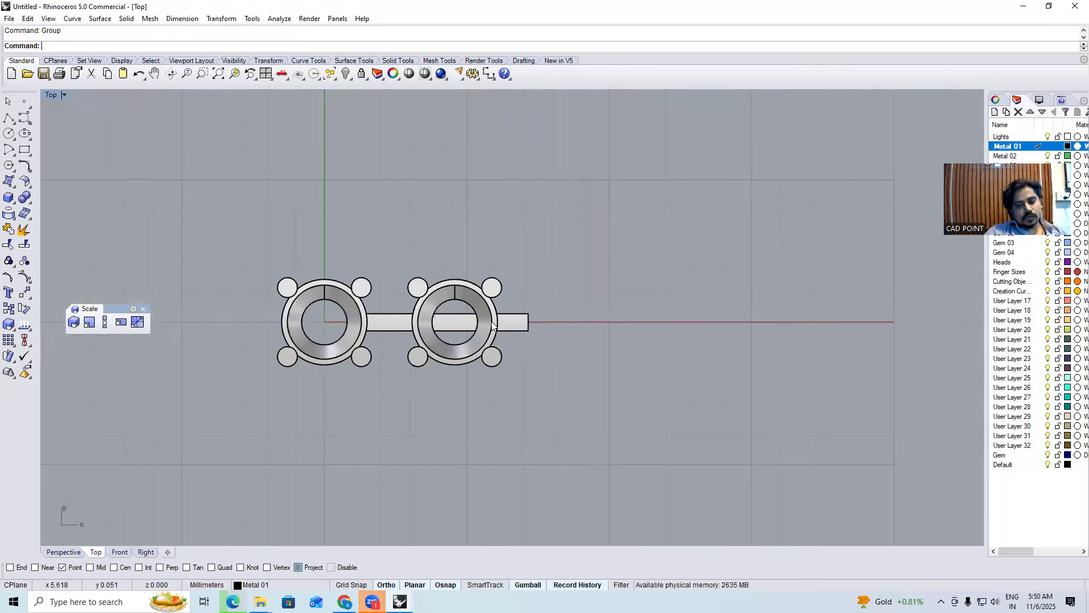
# Move the second setting away from the first along the X axis, clear of the upper bar
pyautogui.moveTo(488, 321); pyautogui.dragTo(686, 321)
pyautogui.press('Escape')
pyautogui.hotkey('ctrl', 'F4')
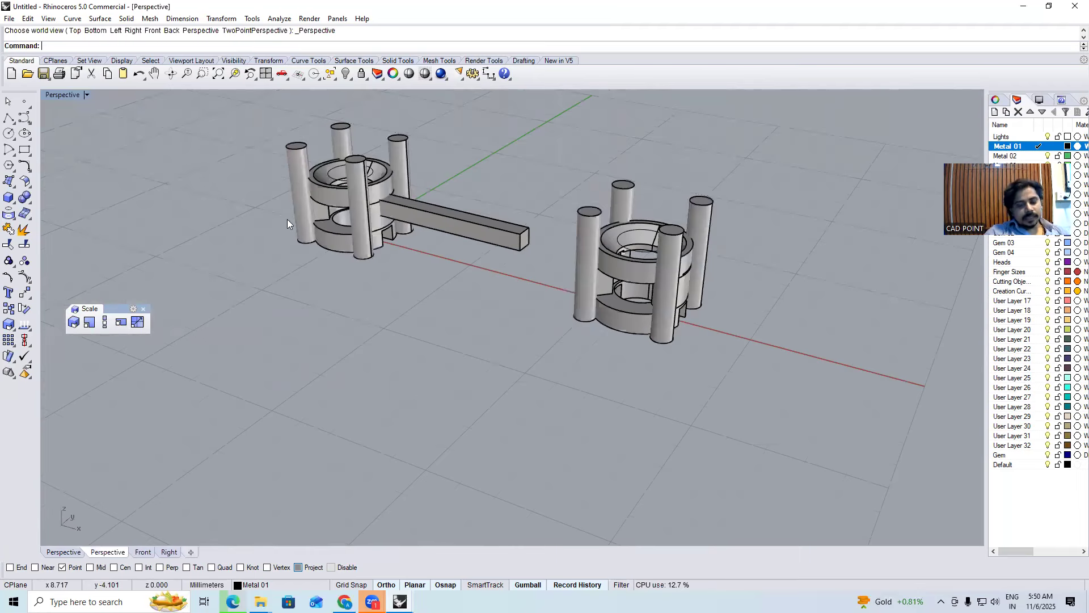
# Examine the exposed upper bar and the slots cut through the second setting's wall and lower ring
pyautogui.scroll(5, 434, 267)
pyautogui.click(418, 260)
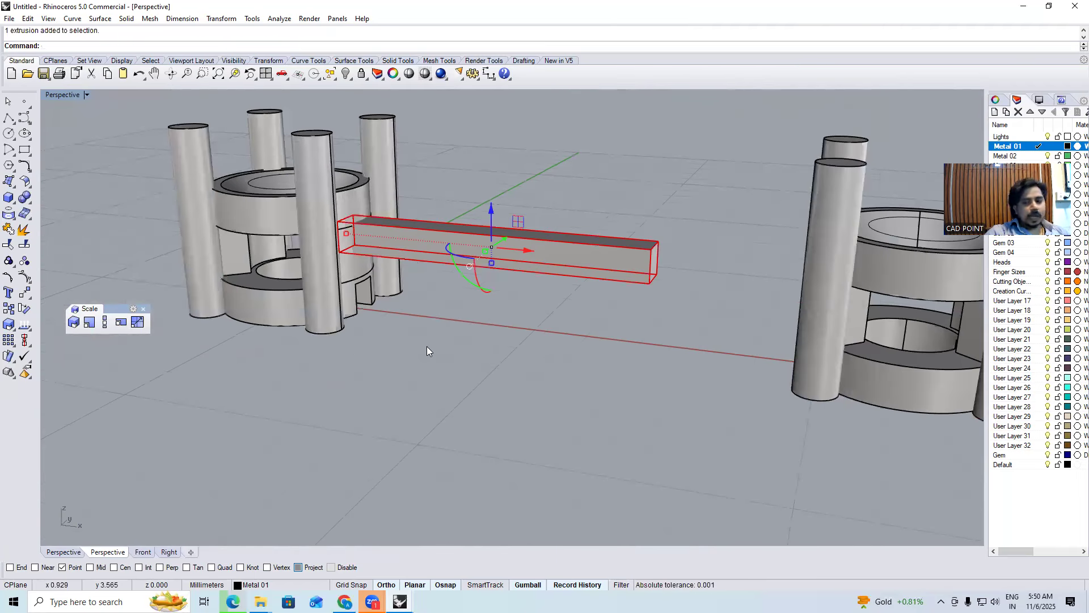
pyautogui.click(410, 287)
pyautogui.scroll(-4, 410, 288)
pyautogui.moveTo(577, 304); pyautogui.dragTo(561, 227, button='right')
pyautogui.scroll(4, 561, 227)
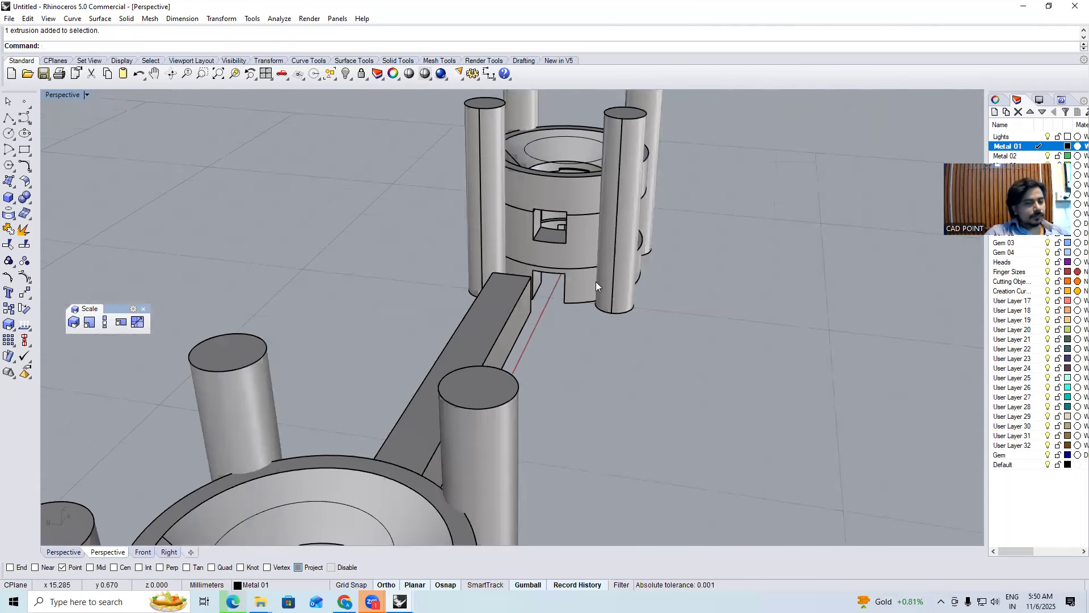
pyautogui.scroll(3, 537, 289)
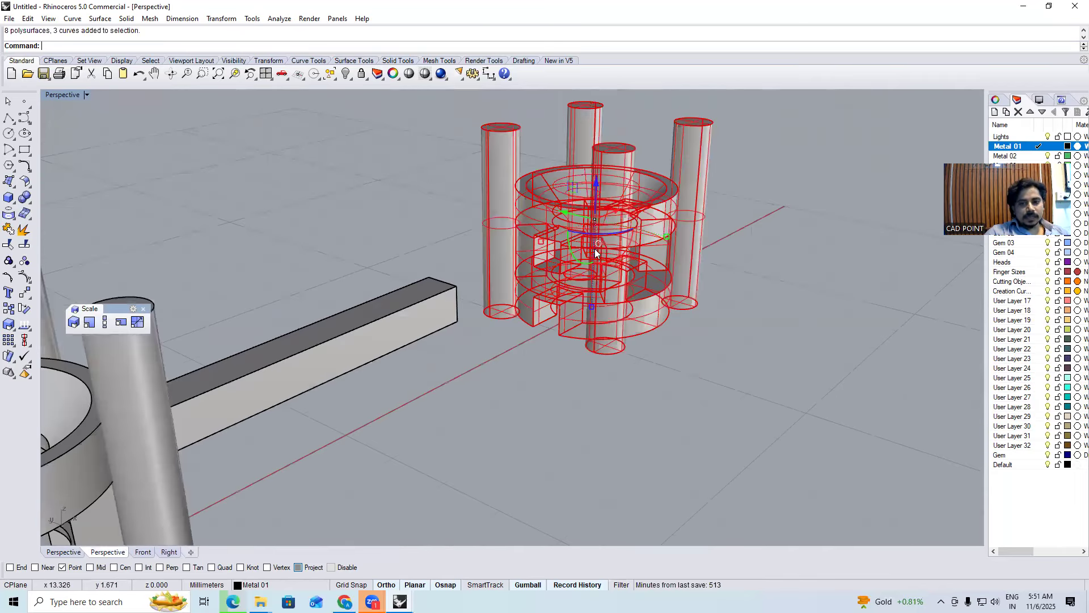
pyautogui.scroll(-3, 614, 226)
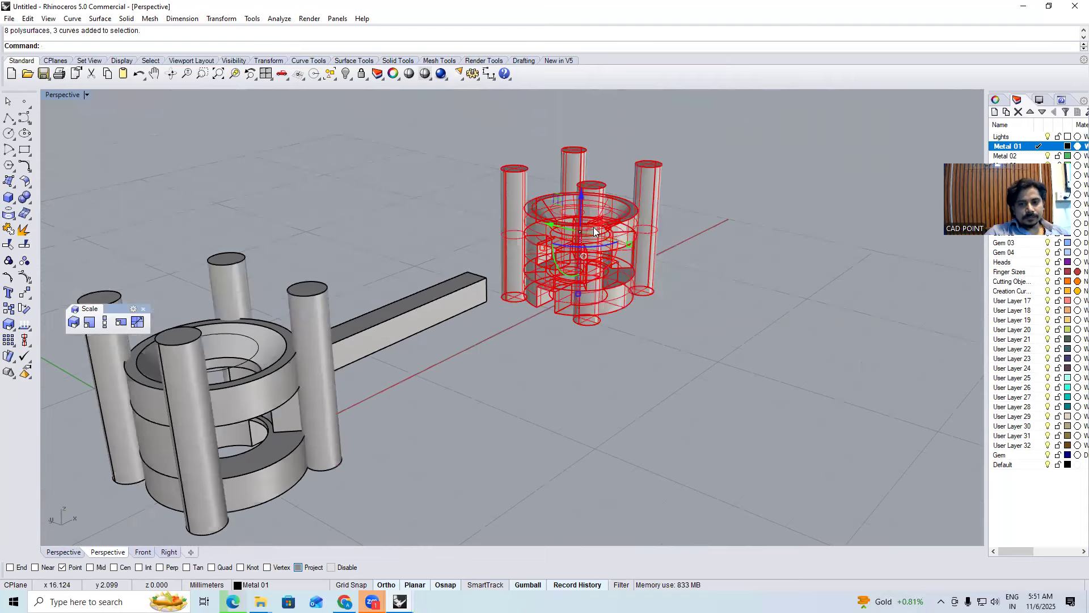
pyautogui.moveTo(607, 228); pyautogui.dragTo(569, 256, button='right')
pyautogui.moveTo(627, 226); pyautogui.dragTo(605, 226, button='right')
# Move the second setting about 6.8 mm along the X axis toward the first setting, over the upper bar
pyautogui.moveTo(651, 220); pyautogui.dragTo(538, 247)
pyautogui.moveTo(449, 272); pyautogui.dragTo(417, 280)
pyautogui.click(544, 302)
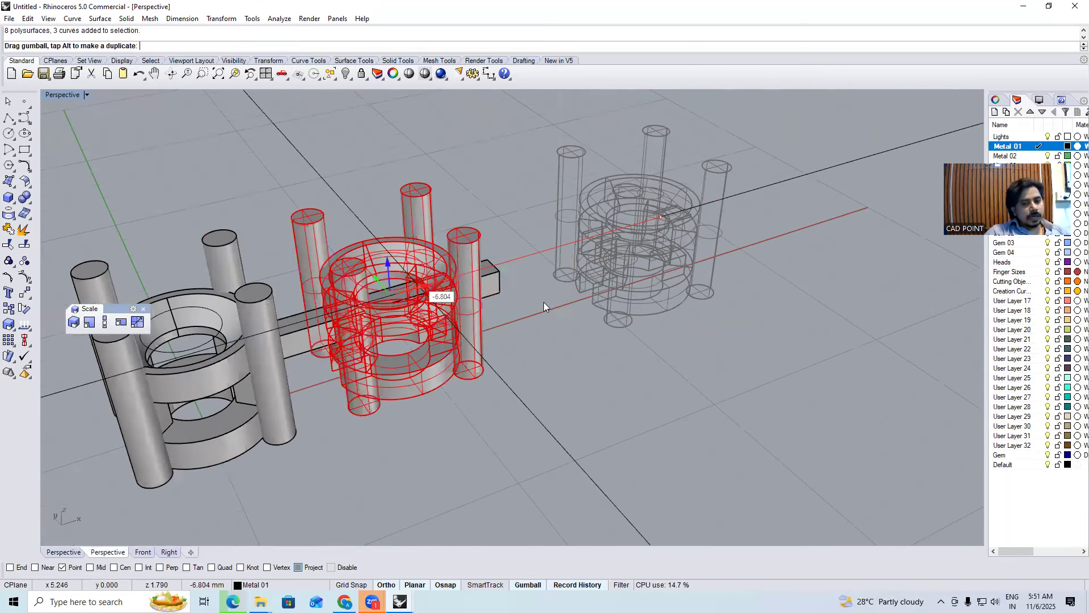
# Bend the upper connecting bar in the Front view into a U that folds down inside the second setting, using a short spine along its lower edge
pyautogui.scroll(6, 326, 329)
pyautogui.click(311, 326)
pyautogui.hotkey('ctrl', 'F3')
pyautogui.hotkey('ctrl', 'F2')
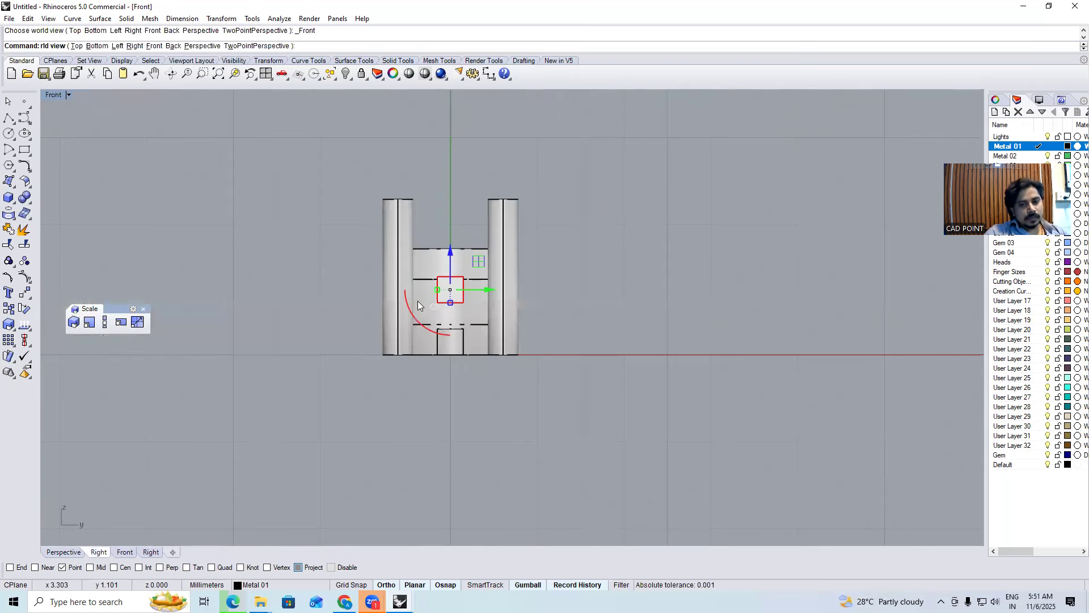
pyautogui.moveTo(427, 301); pyautogui.dragTo(417, 336, button='right')
pyautogui.write('bend')
pyautogui.press('Return')
pyautogui.scroll(2, 399, 333)
pyautogui.scroll(2, 399, 333)
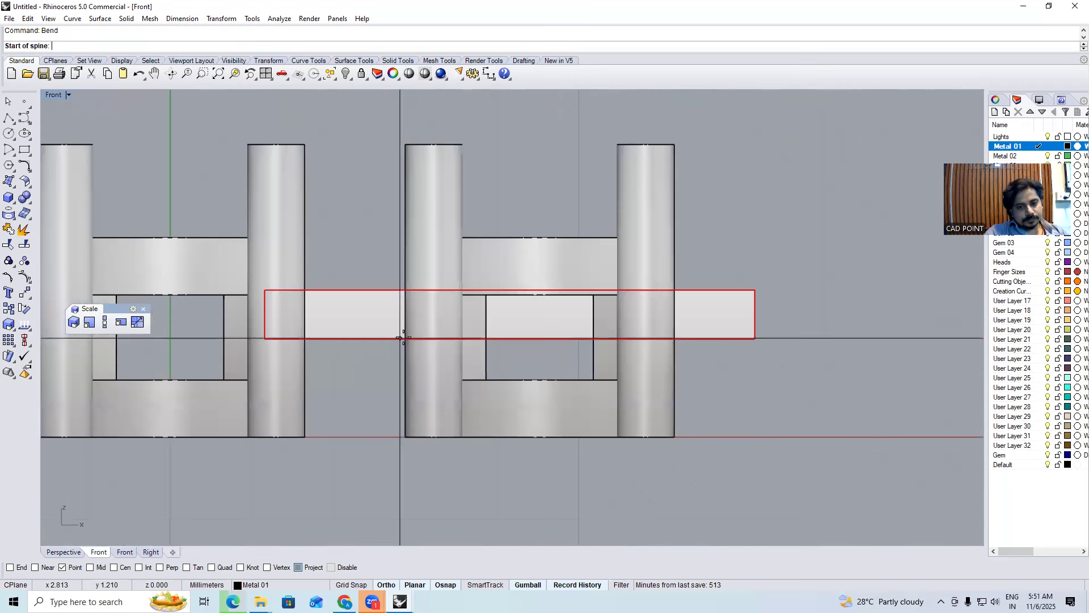
pyautogui.click(451, 339)
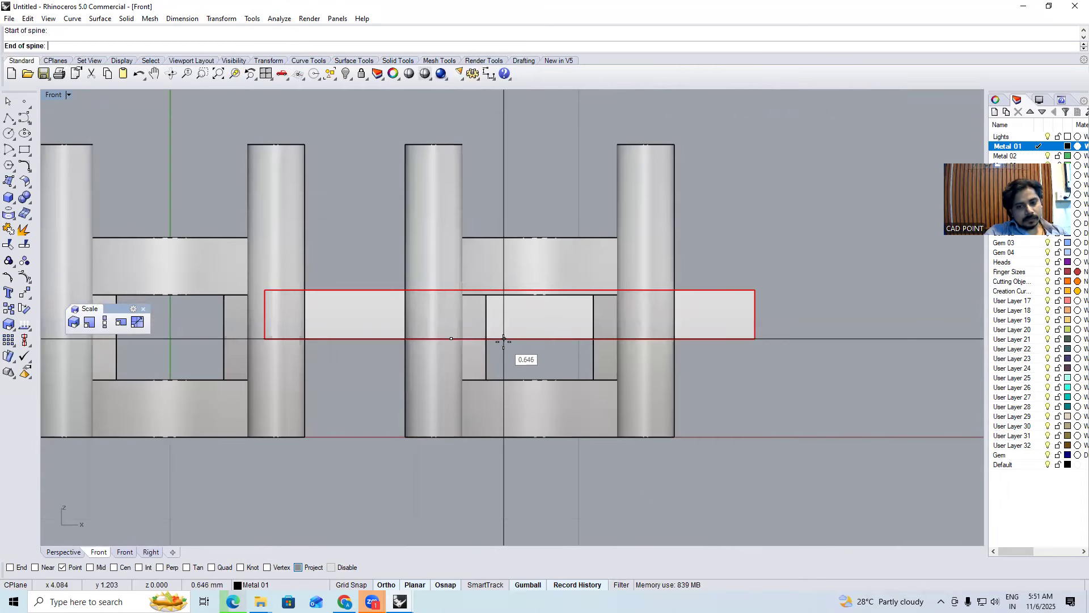
pyautogui.click(500, 338)
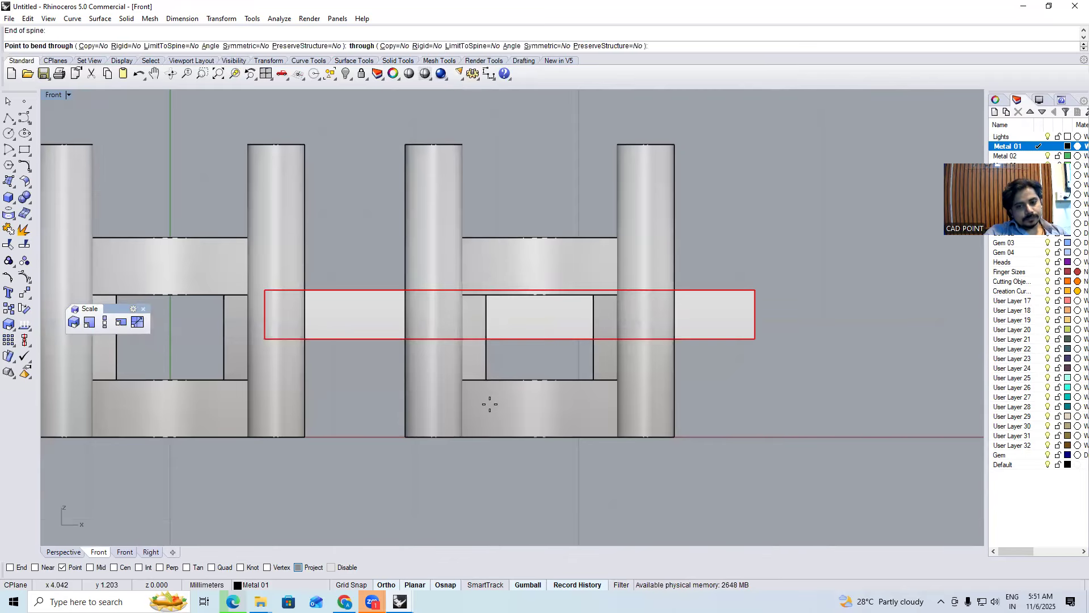
pyautogui.click(464, 387)
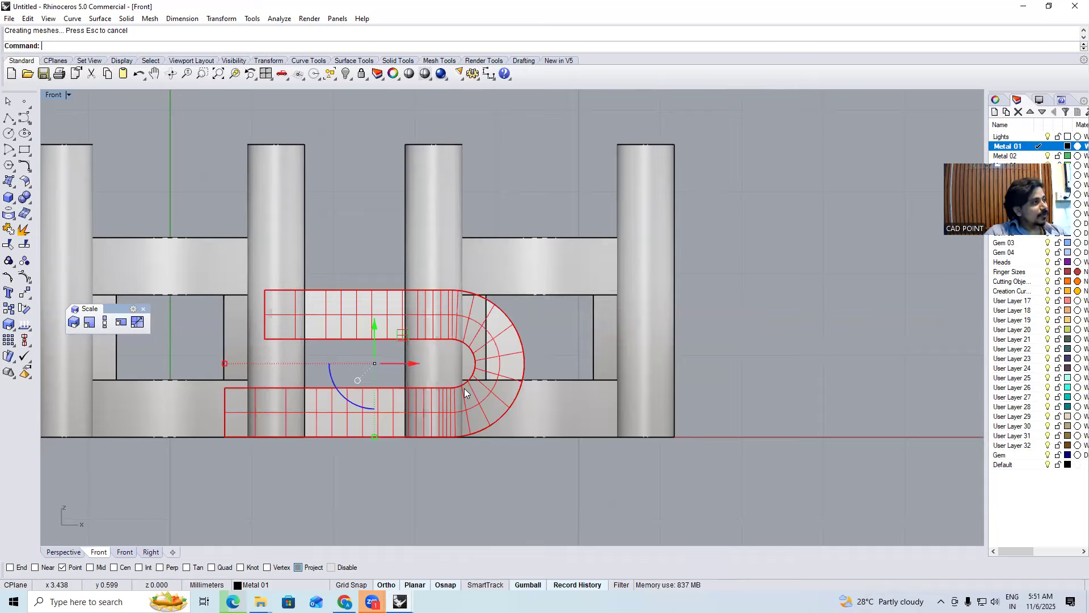
# Examine the U-bent bar in perspective from below and from the side, where it loops through the second setting's wall and lower ring
pyautogui.hotkey('ctrl', 'F1')
pyautogui.click(391, 394)
pyautogui.hotkey('ctrl', 'F4')
pyautogui.moveTo(475, 324); pyautogui.dragTo(306, 295, button='right')
pyautogui.scroll(4, 365, 328)
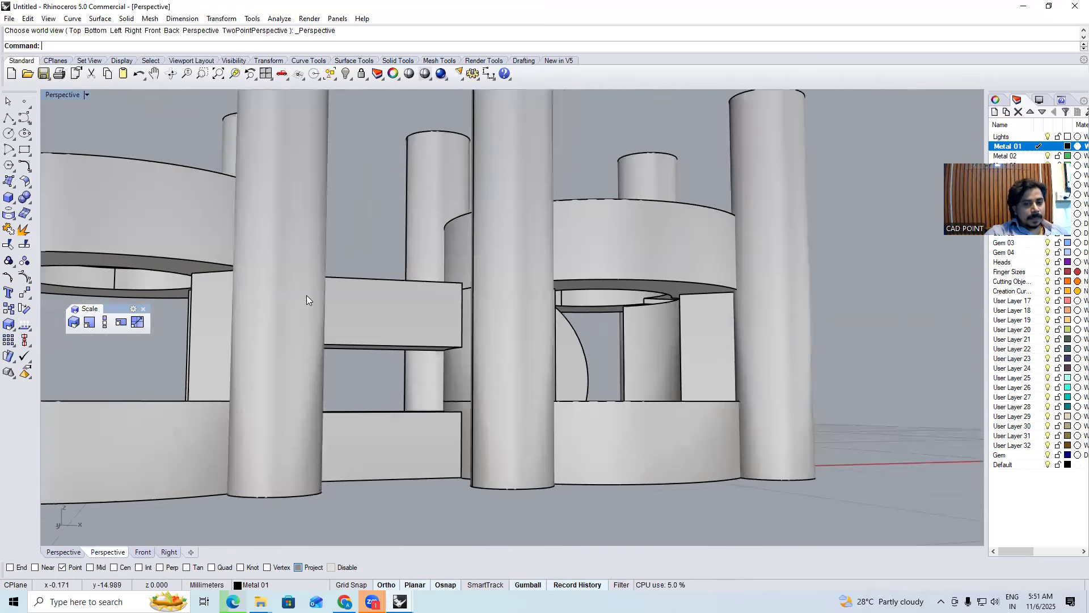
pyautogui.scroll(5, 419, 316)
pyautogui.moveTo(514, 311); pyautogui.dragTo(314, 479, button='right')
pyautogui.scroll(4, 222, 447)
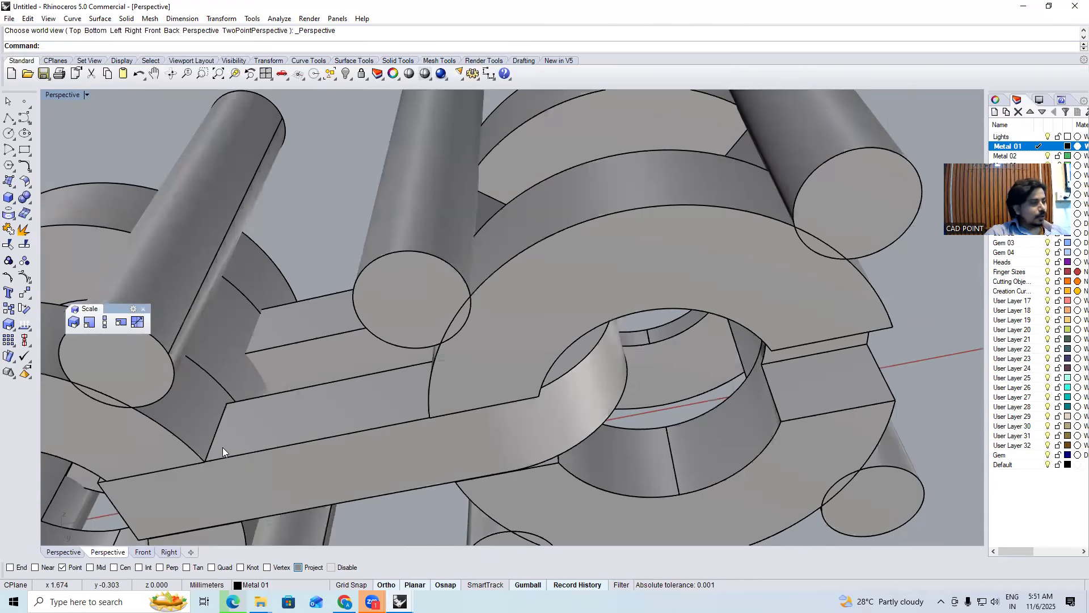
pyautogui.scroll(-5, 368, 349)
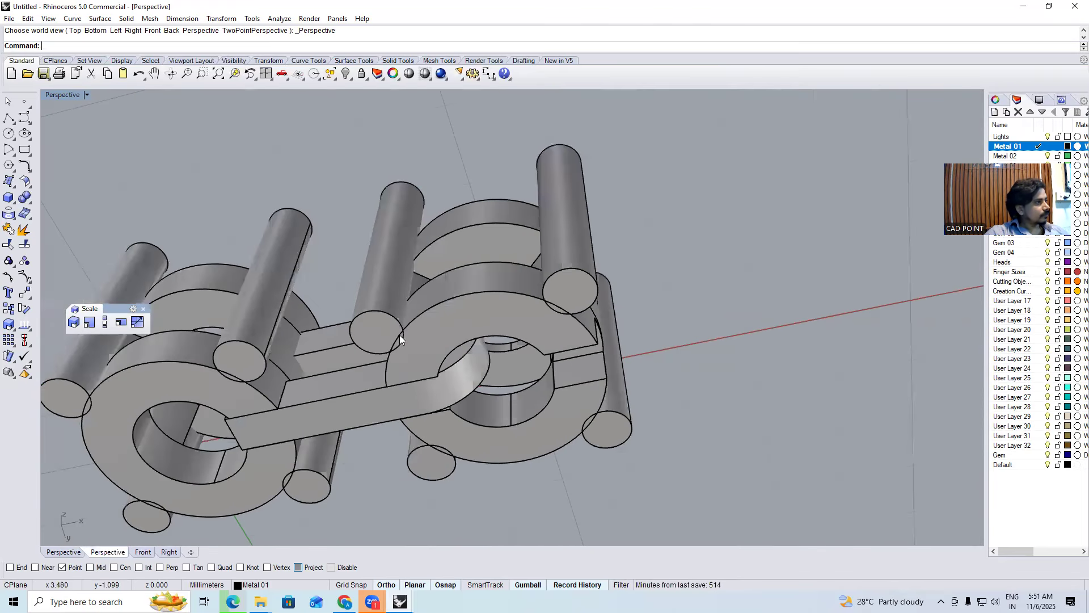
pyautogui.moveTo(409, 357); pyautogui.dragTo(376, 329, button='right')
pyautogui.scroll(5, 397, 331)
pyautogui.click(417, 333)
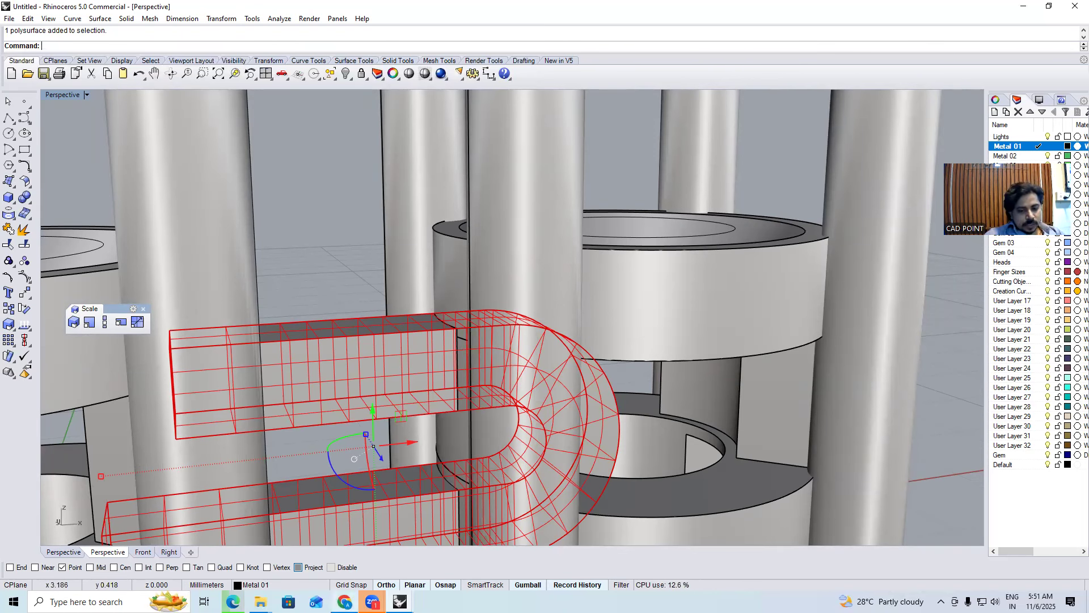
# Switch to Chrome, enter "tana linking" in the Google search field and copy those two words
pyautogui.click(232, 601)
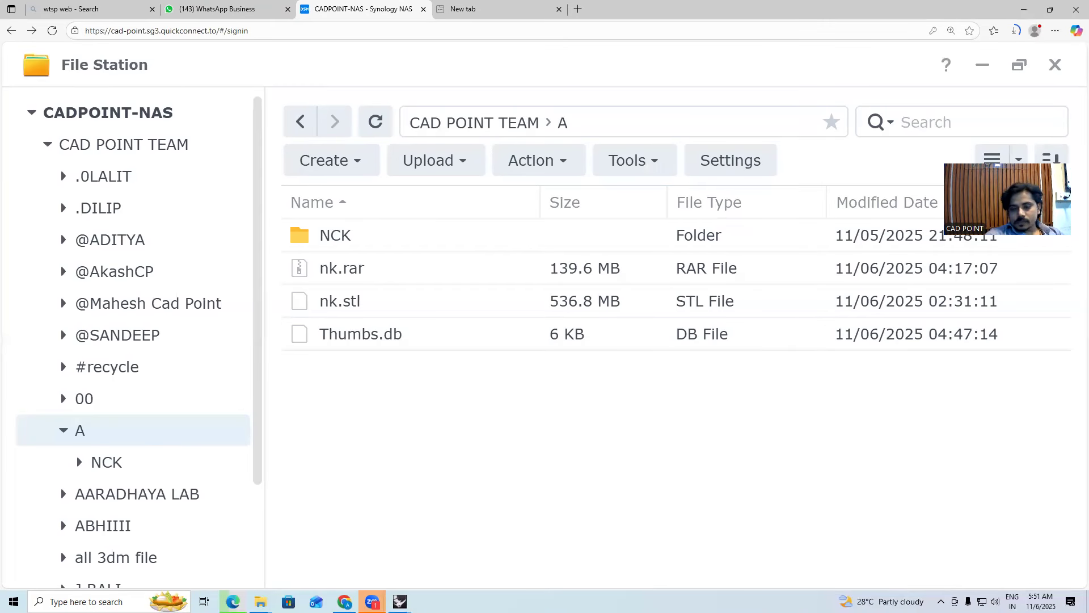
pyautogui.click(345, 601)
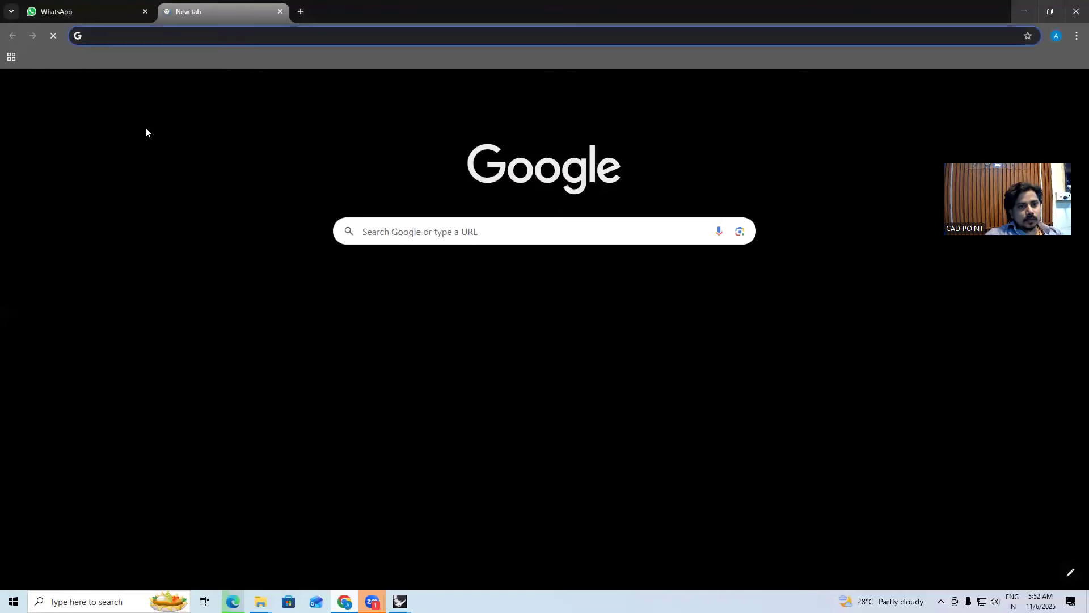
pyautogui.click(451, 234)
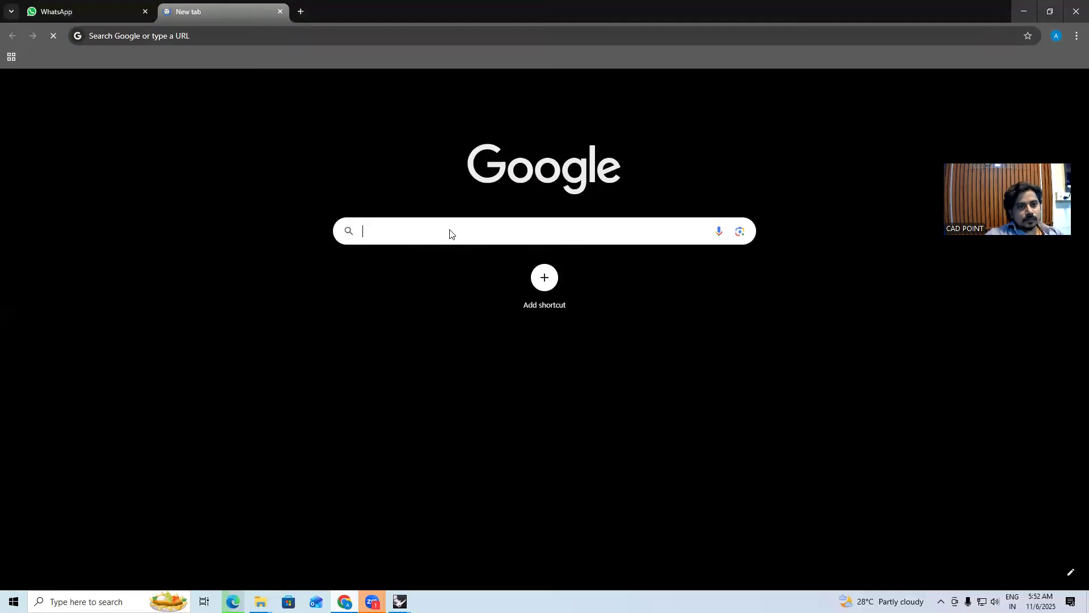
pyautogui.click(396, 232)
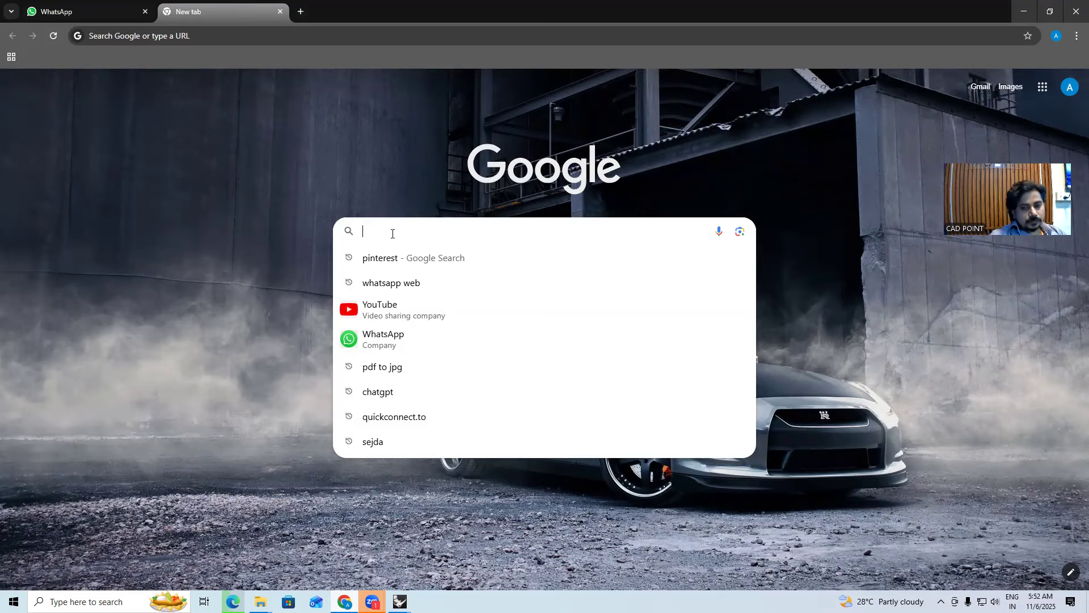
pyautogui.write('tana linking')
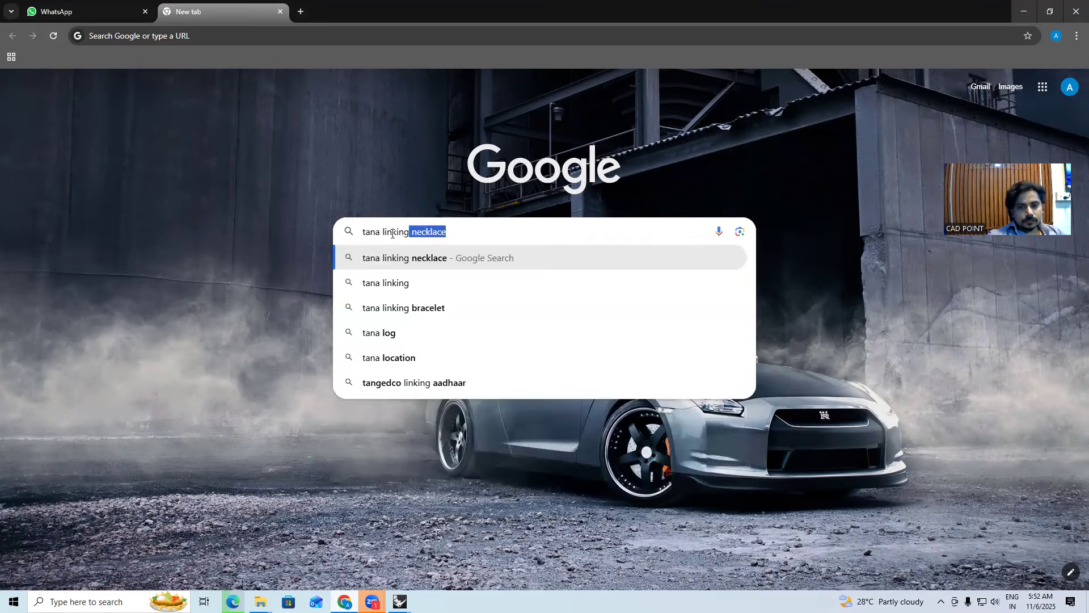
pyautogui.press('Right')
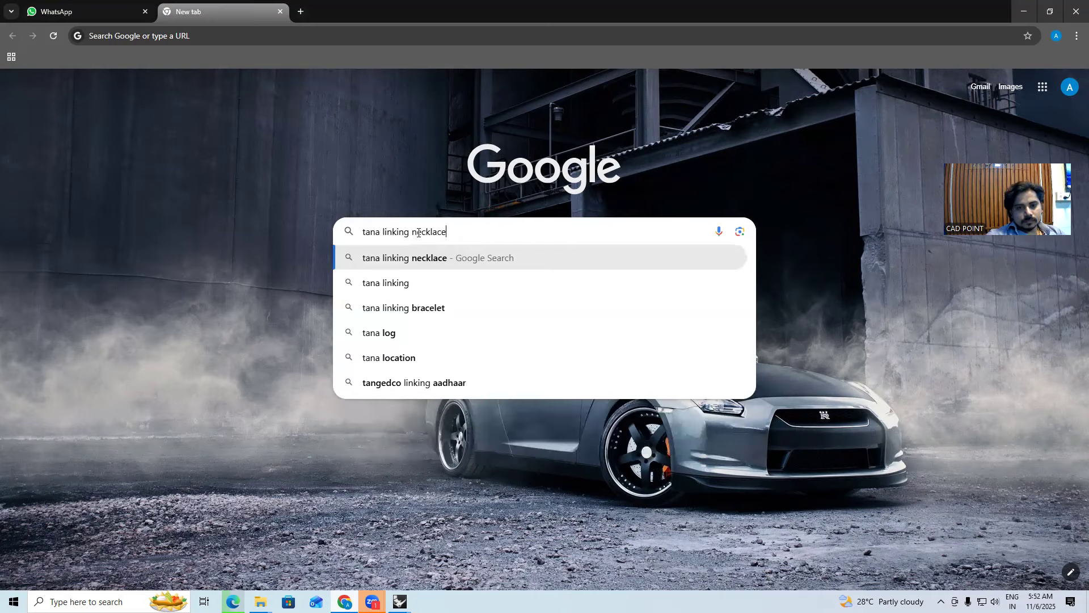
pyautogui.moveTo(389, 233); pyautogui.dragTo(358, 233)
pyautogui.hotkey('ctrl', 'c')
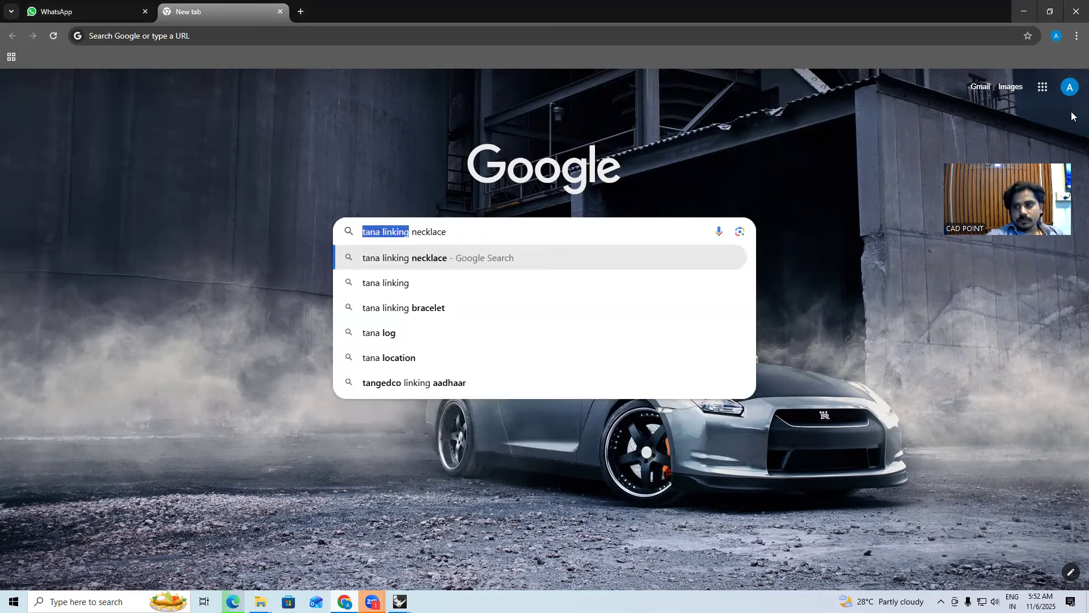
# Open YouTube and search it for the copied text "tana linking"
pyautogui.click(1043, 88)
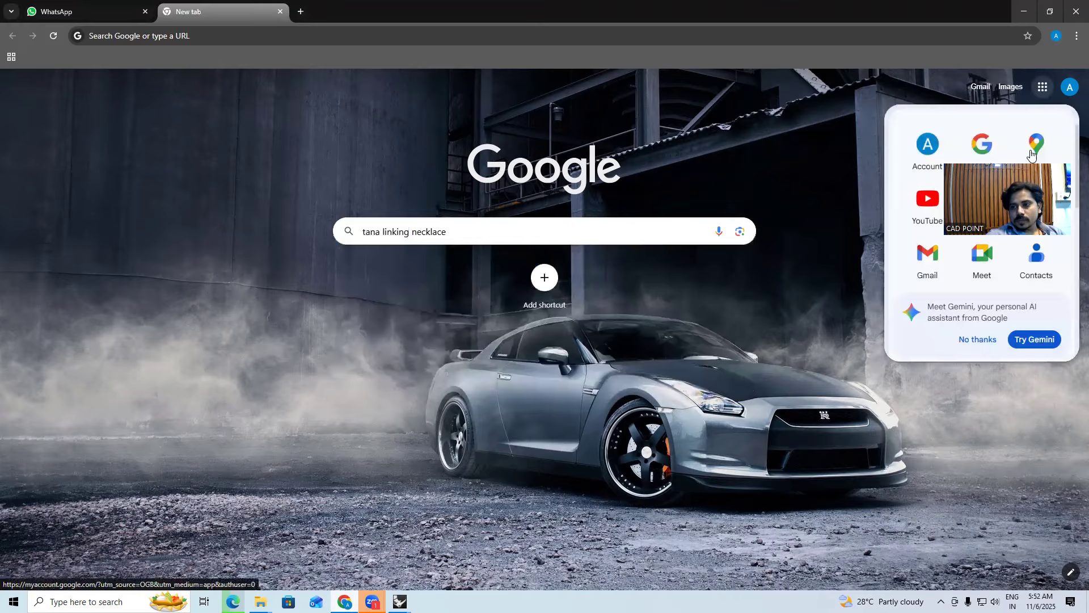
pyautogui.click(928, 204)
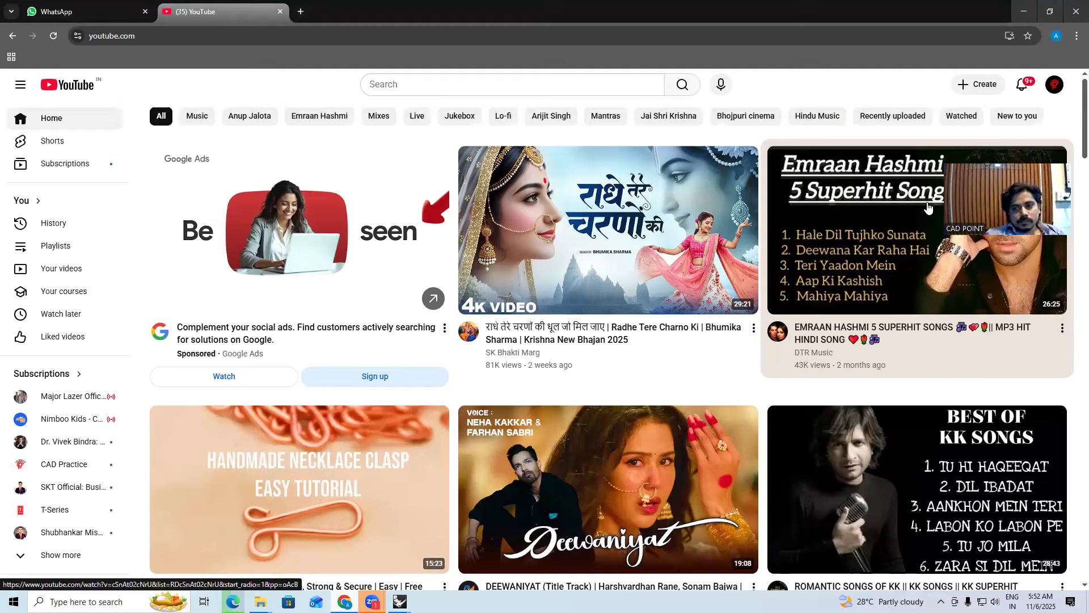
pyautogui.click(404, 91)
pyautogui.hotkey('ctrl', 'v')
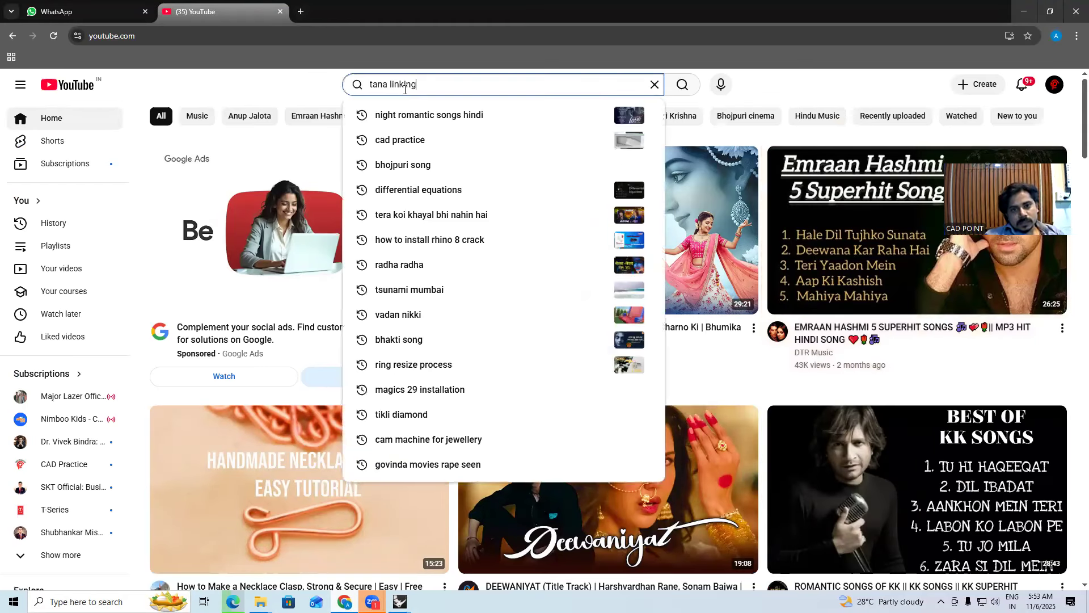
pyautogui.press('Return')
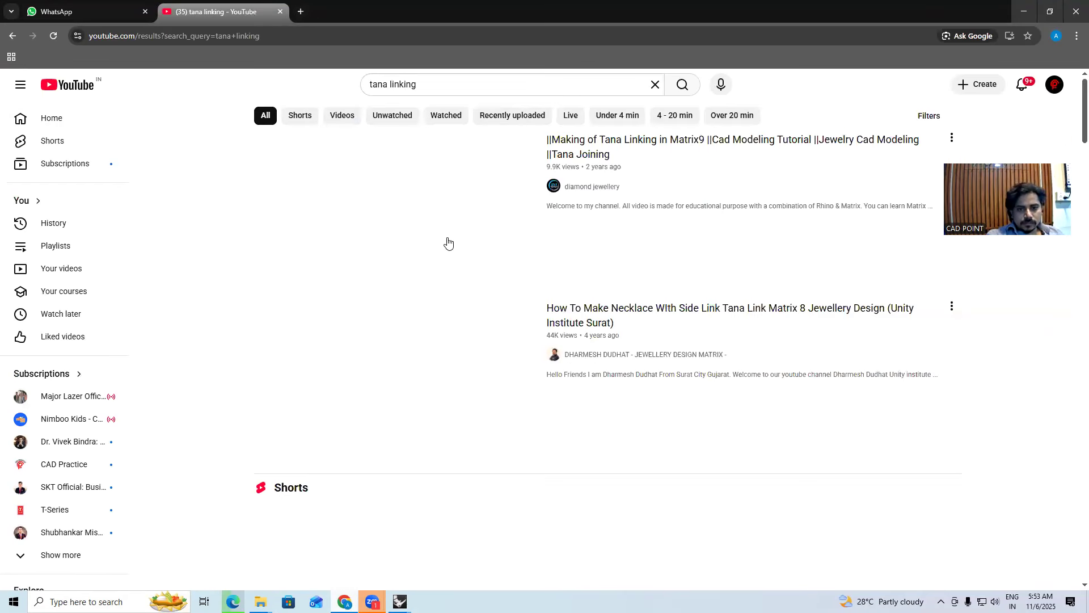
# Watch the short "We do connect with the tennis bracelet." with the system volume lowered to 52, and return to the search results
pyautogui.scroll(-3, 451, 240)
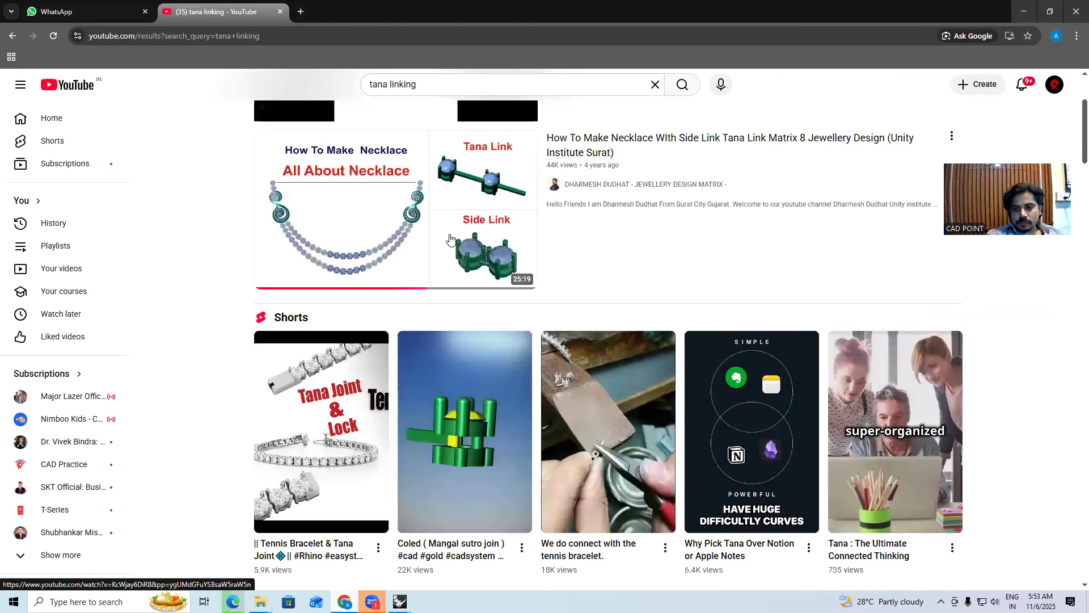
pyautogui.click(565, 385)
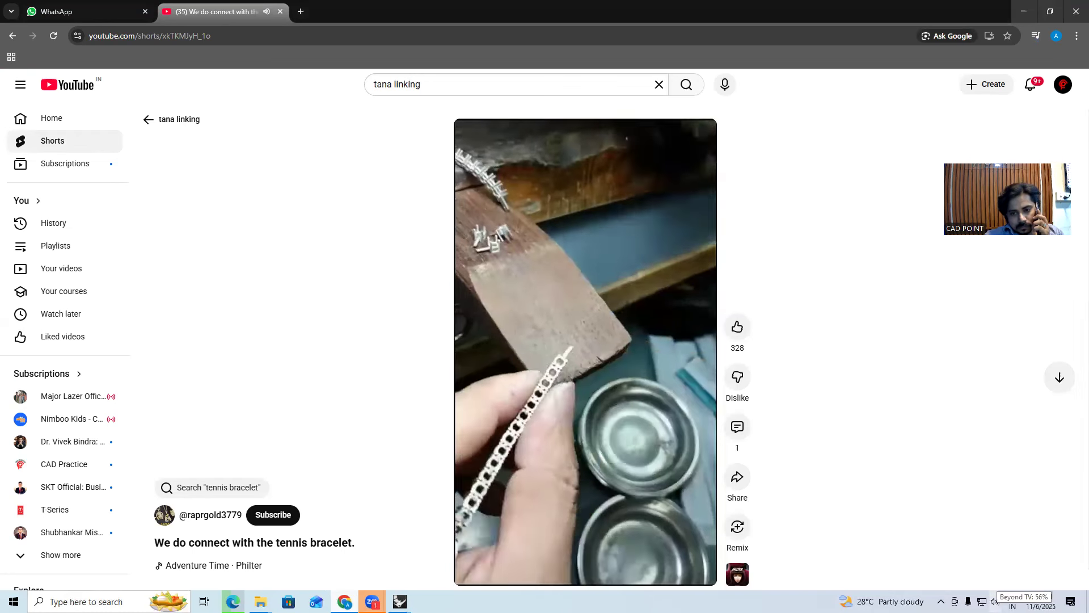
pyautogui.click(994, 602)
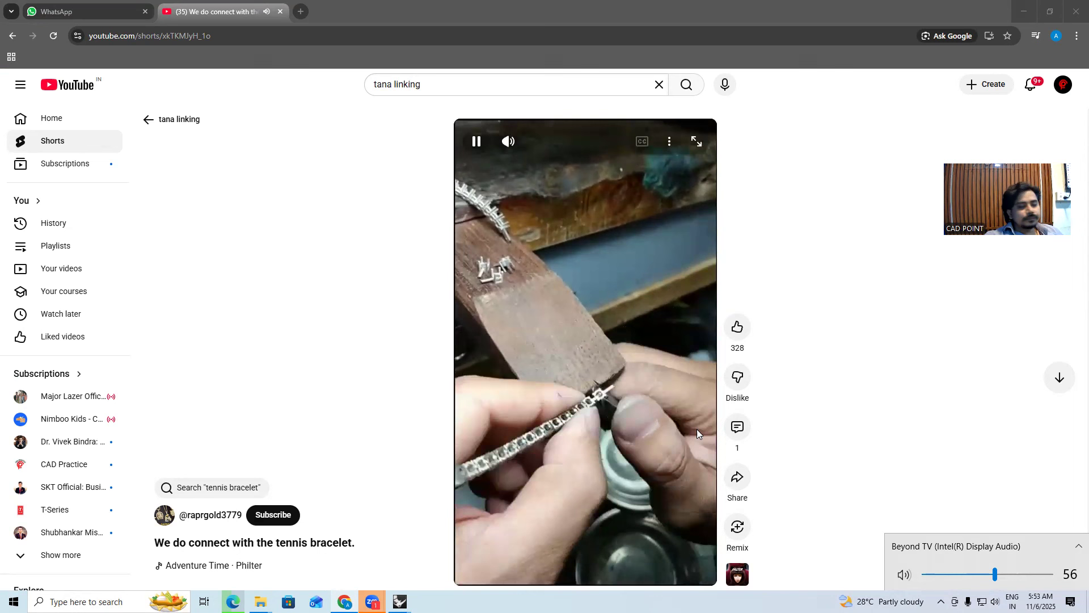
pyautogui.scroll(-2, 642, 383)
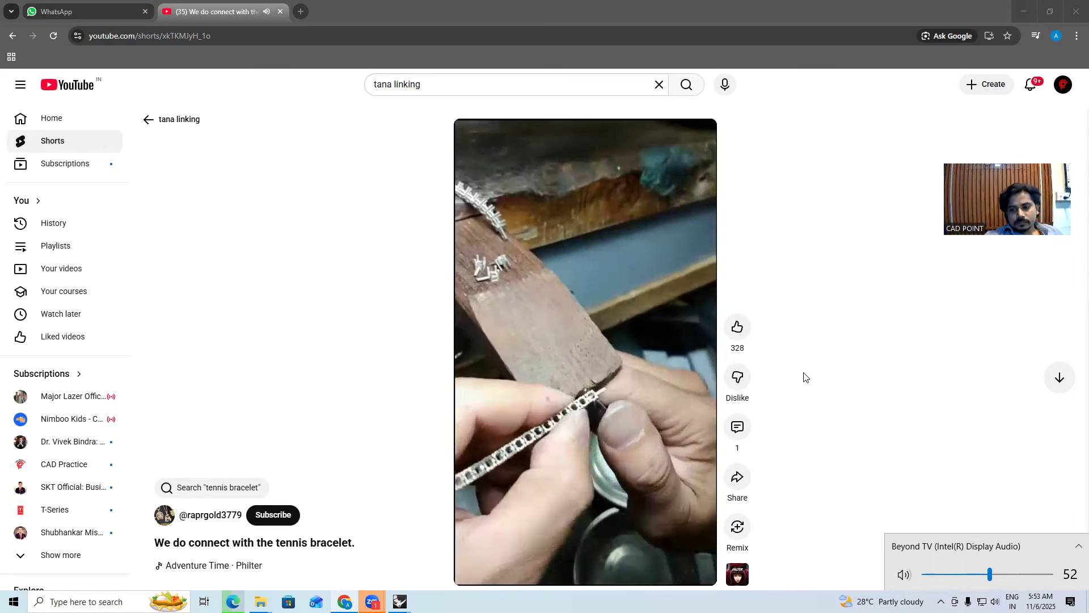
pyautogui.scroll(-1, 602, 376)
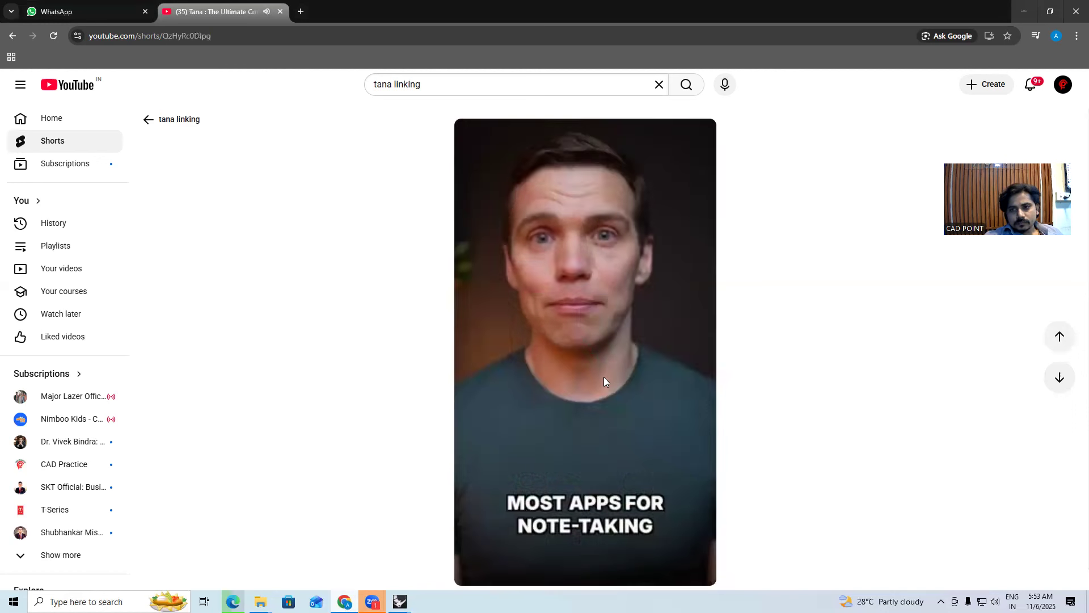
pyautogui.scroll(1, 635, 364)
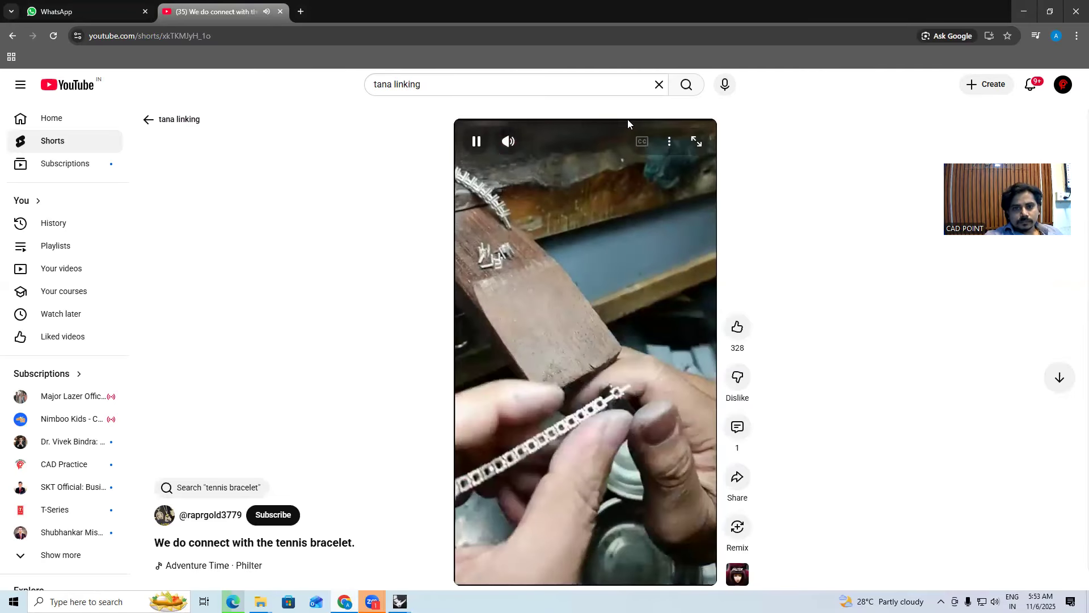
pyautogui.click(172, 121)
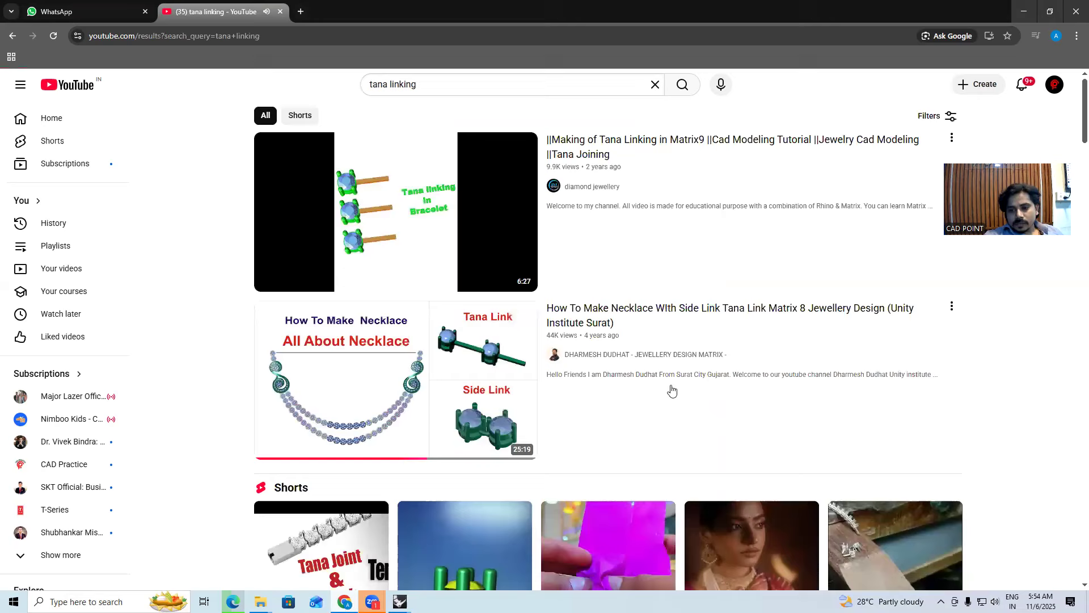
# Look through the YouTube results for "tana linking" for a video showing how the links are physically joined
pyautogui.scroll(-3, 704, 404)
pyautogui.scroll(-2, 703, 403)
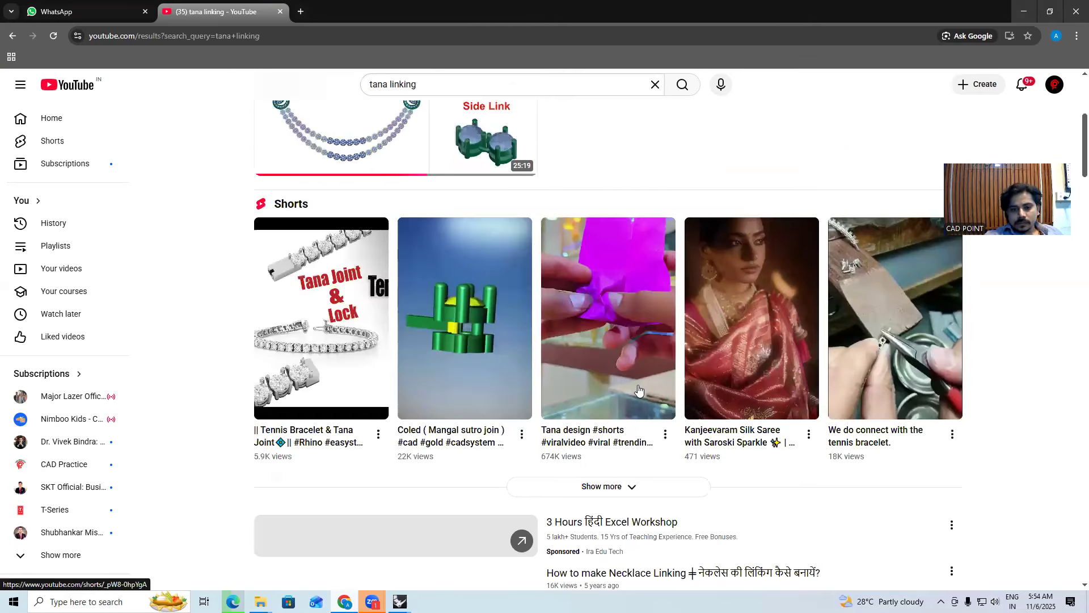
pyautogui.scroll(-3, 639, 390)
pyautogui.scroll(-3, 639, 390)
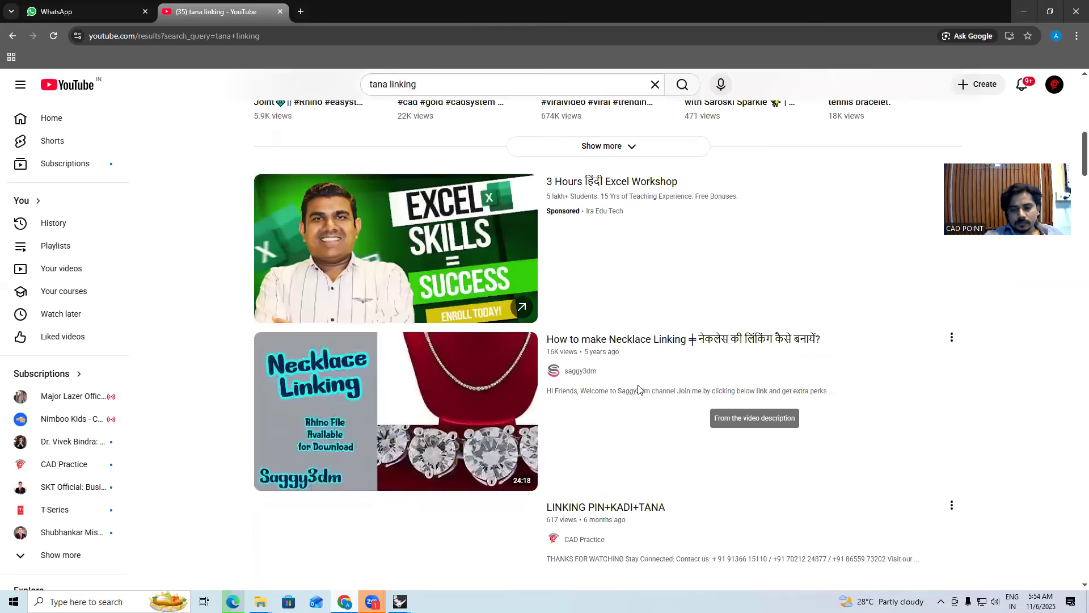
pyautogui.scroll(-4, 638, 391)
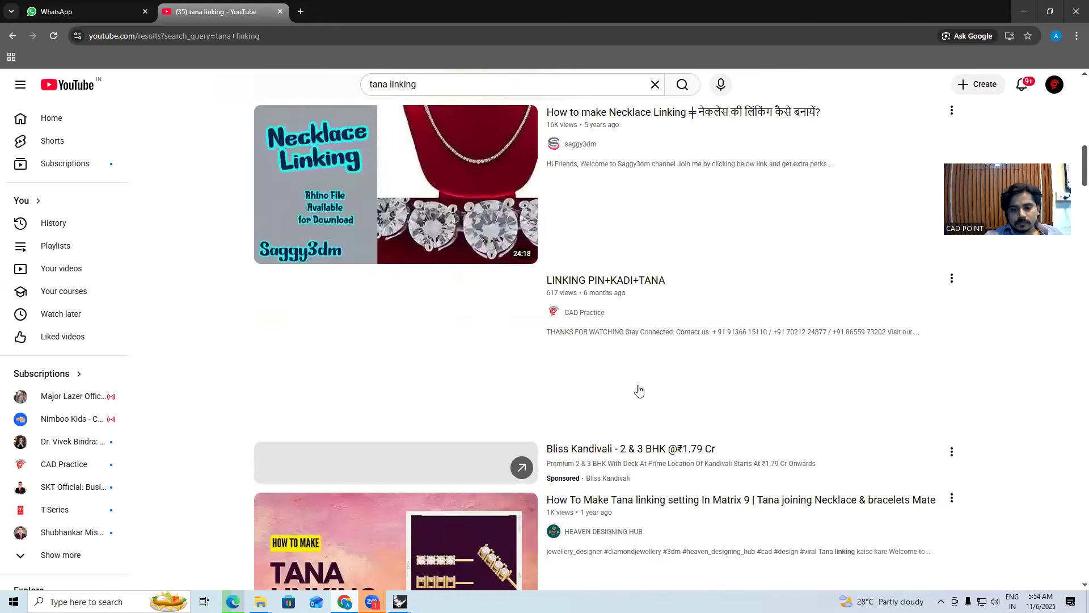
pyautogui.scroll(-4, 638, 391)
pyautogui.scroll(-3, 638, 390)
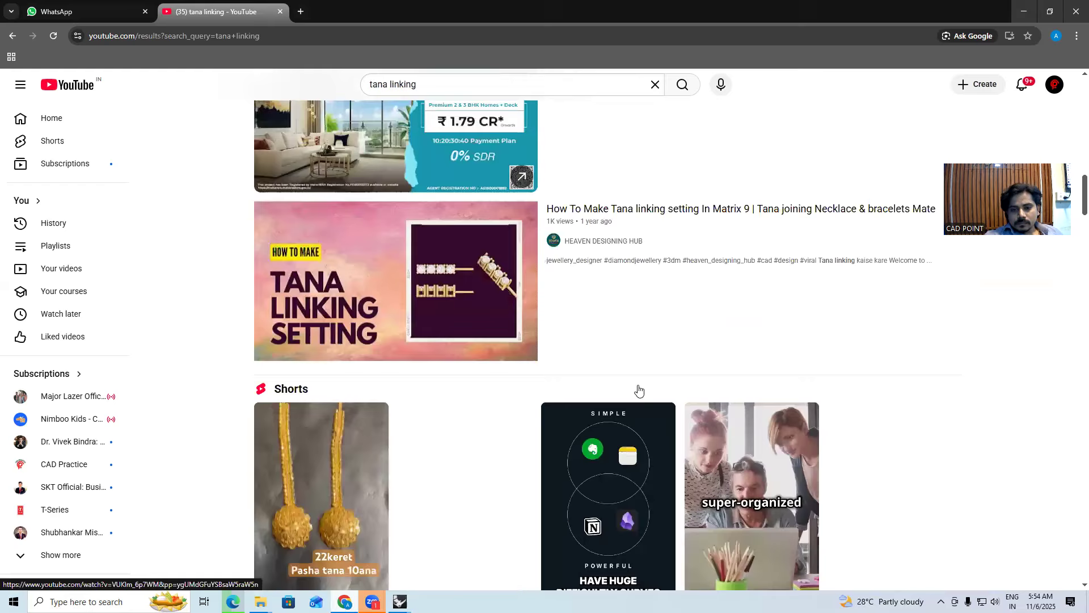
pyautogui.scroll(-6, 638, 390)
pyautogui.scroll(-9, 638, 391)
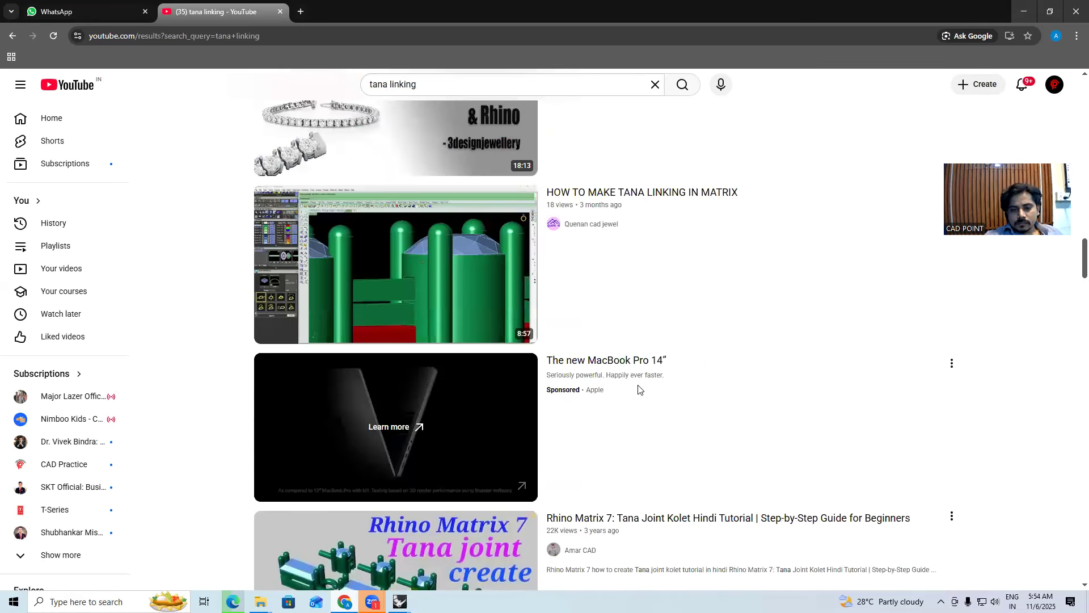
pyautogui.scroll(-4, 639, 390)
pyautogui.scroll(-5, 639, 390)
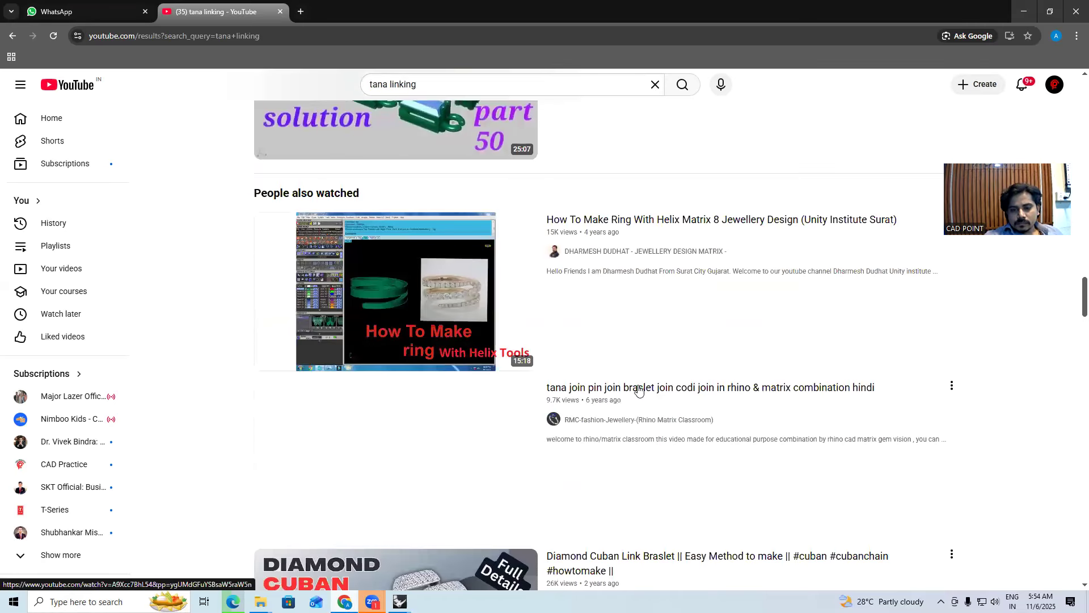
pyautogui.scroll(-4, 639, 390)
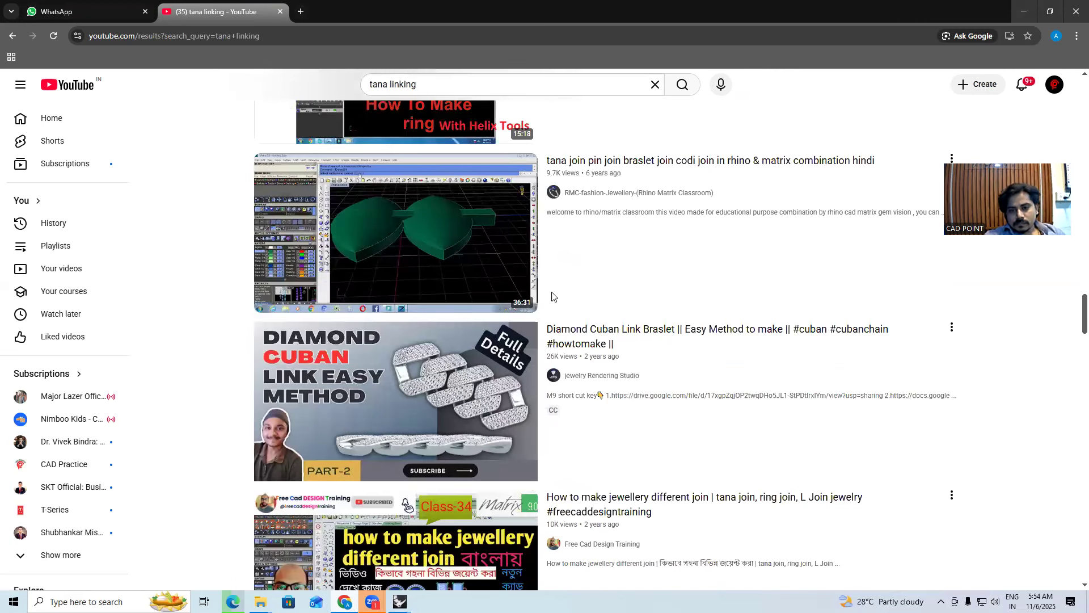
pyautogui.scroll(-6, 639, 390)
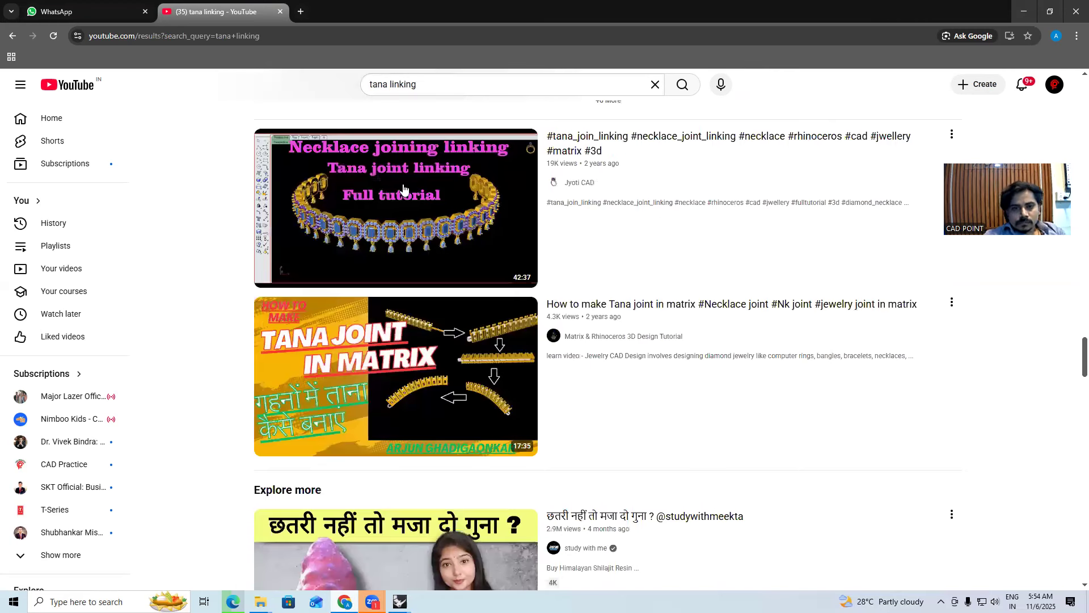
# Search YouTube for "tana linking in production" and open the short "Creating A Tennis Bracelet (Manufacturing process)"
pyautogui.click(423, 90)
pyautogui.write('in')
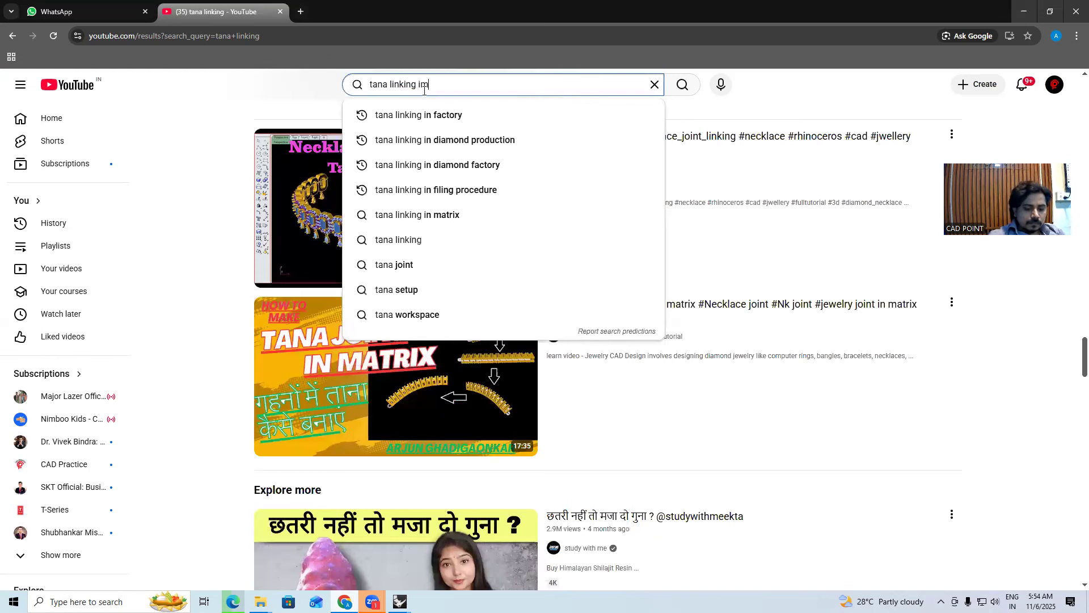
pyautogui.write(' pr')
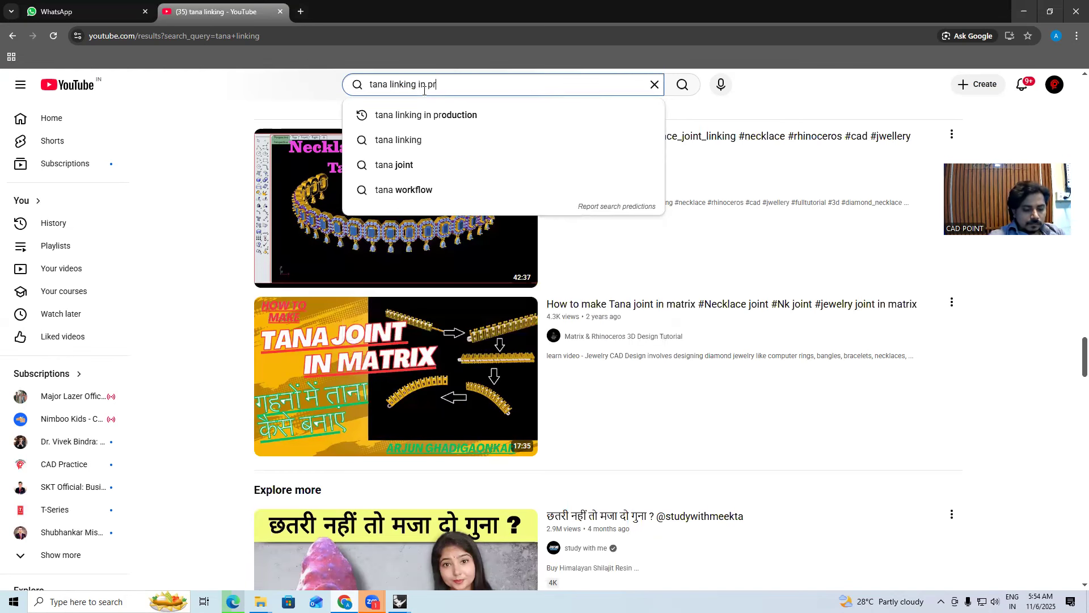
pyautogui.write('oduction')
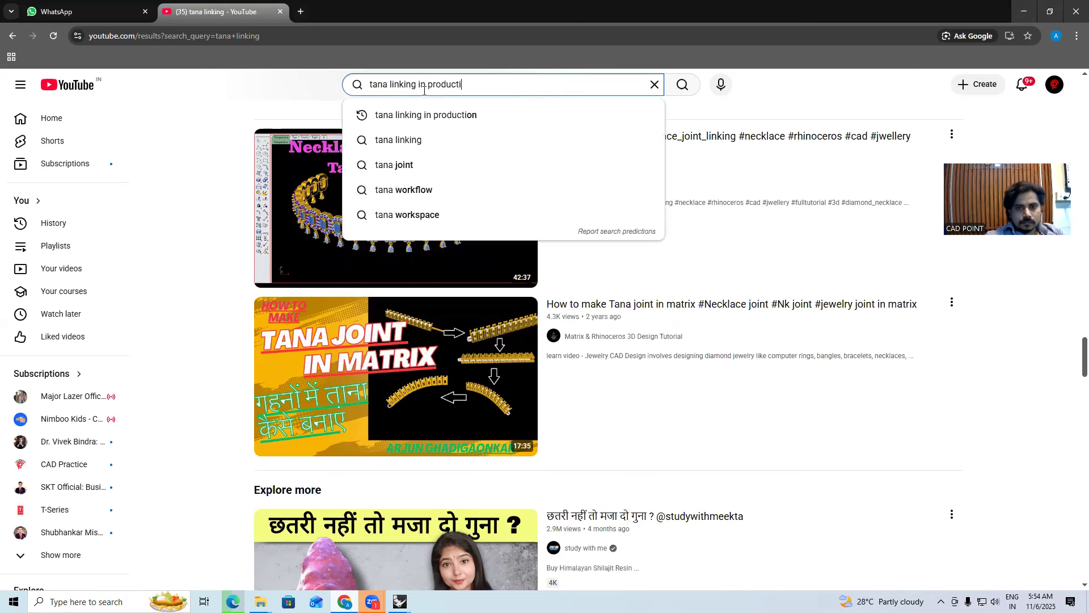
pyautogui.press('Return')
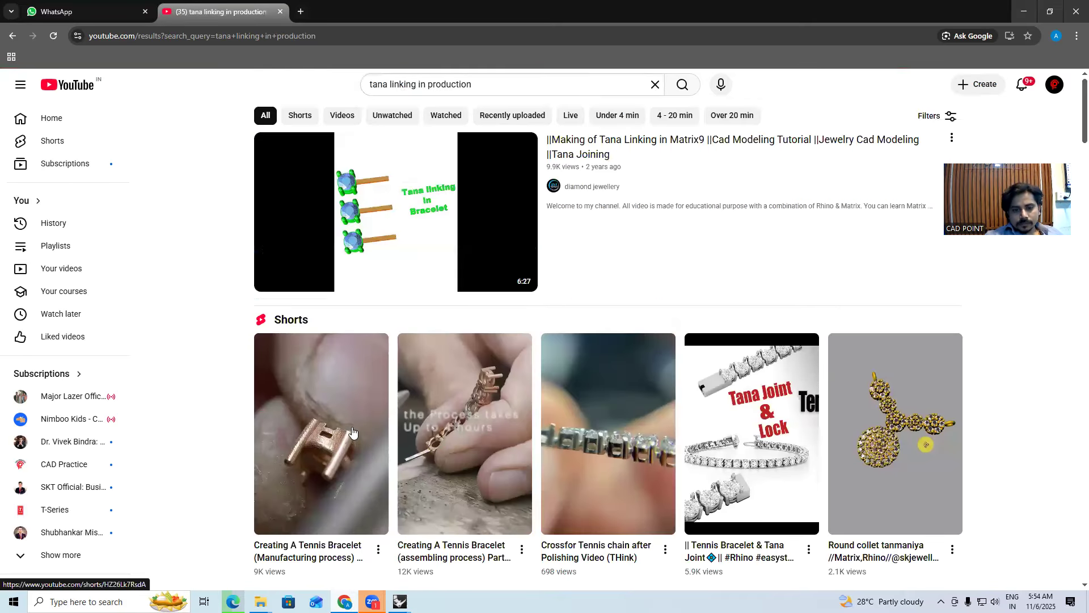
pyautogui.click(398, 377)
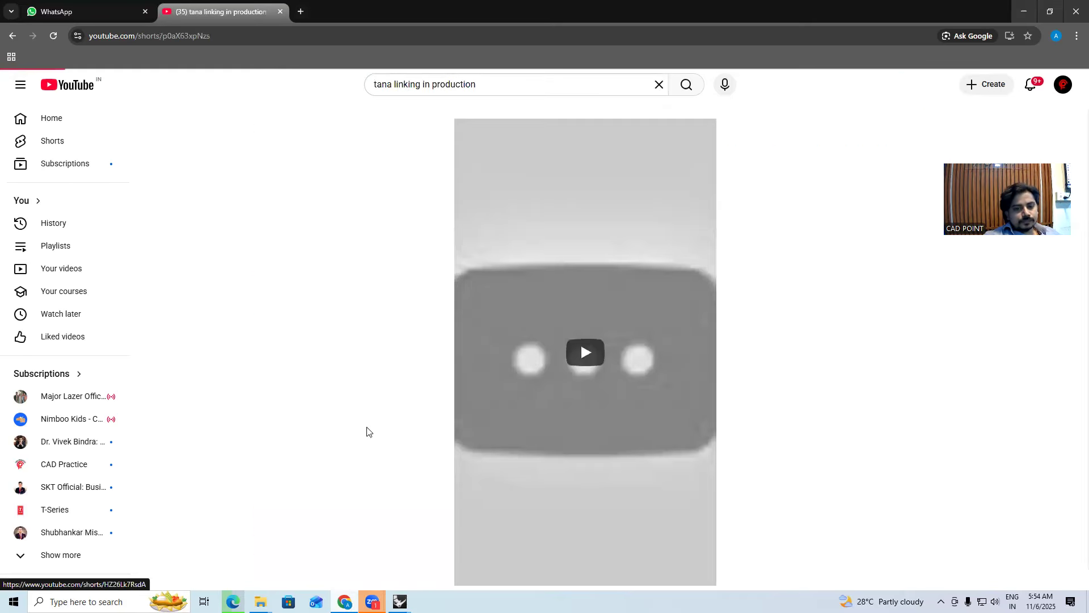
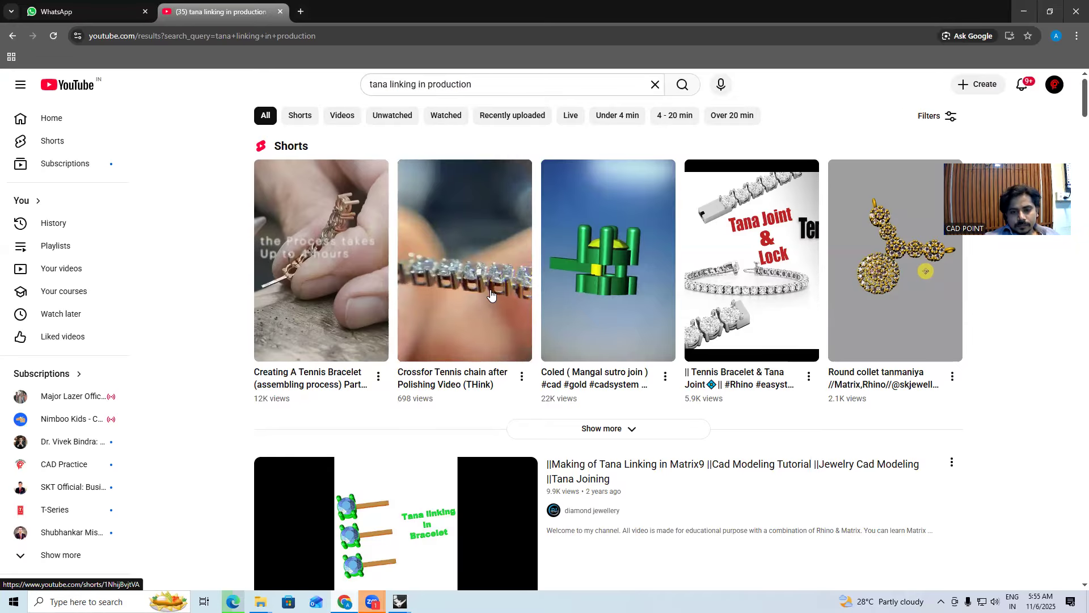
# Look through the "tana linking in production" results for another video demonstrating the joining process
pyautogui.scroll(-4, 492, 294)
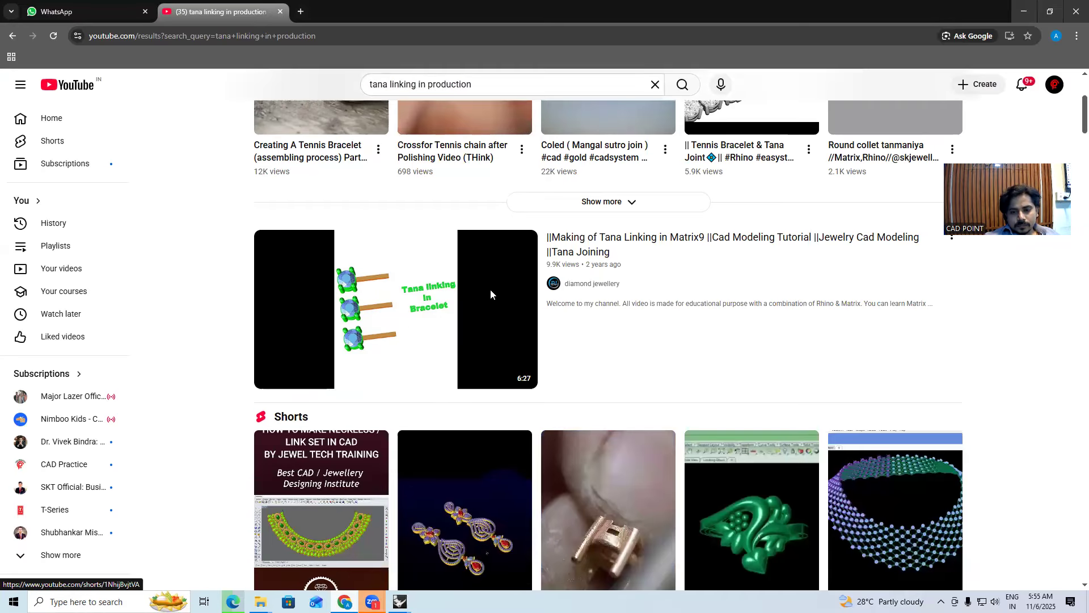
pyautogui.scroll(-2, 491, 293)
pyautogui.scroll(-8, 492, 295)
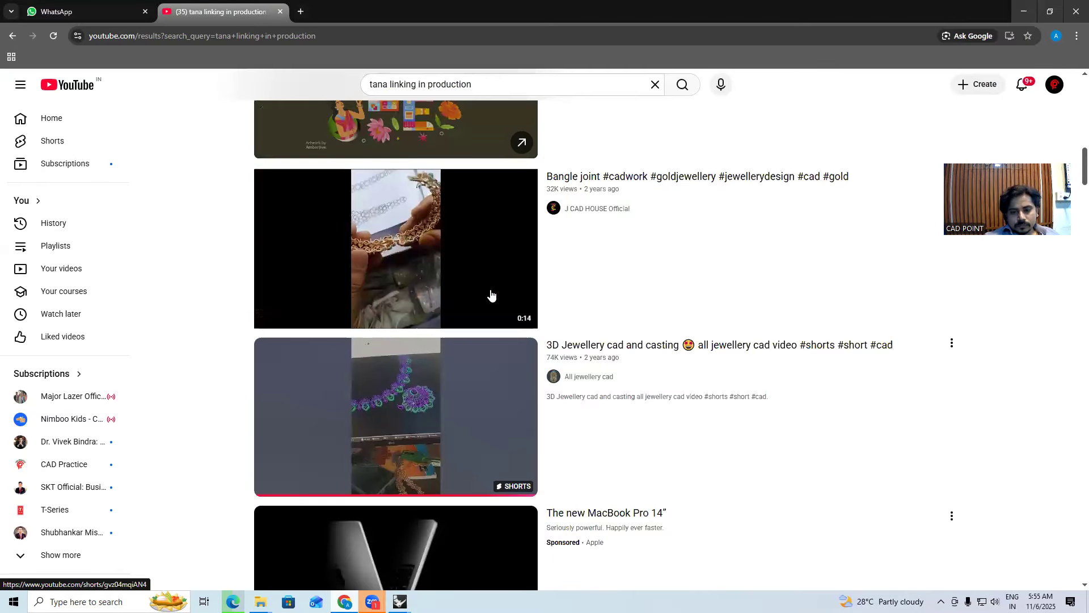
pyautogui.scroll(-6, 491, 294)
pyautogui.scroll(-4, 491, 295)
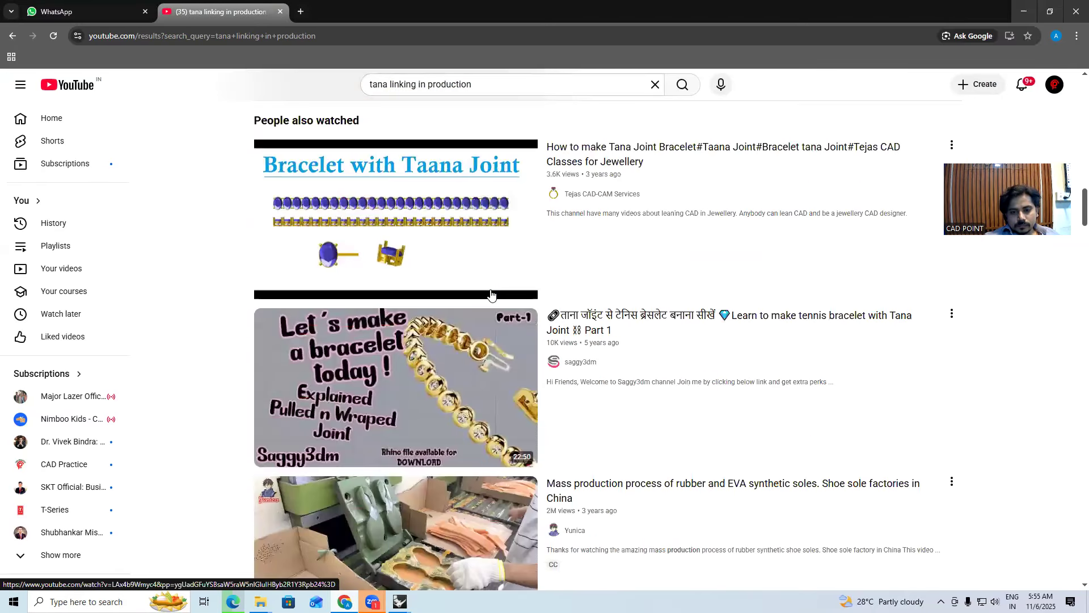
pyautogui.scroll(-4, 492, 295)
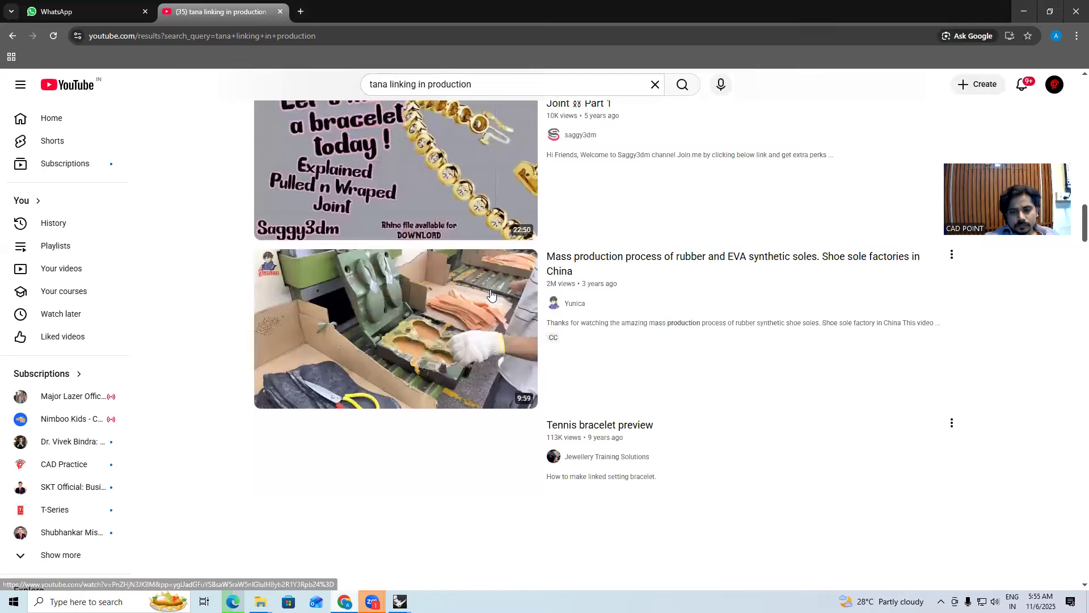
pyautogui.scroll(-6, 491, 295)
pyautogui.scroll(-8, 400, 171)
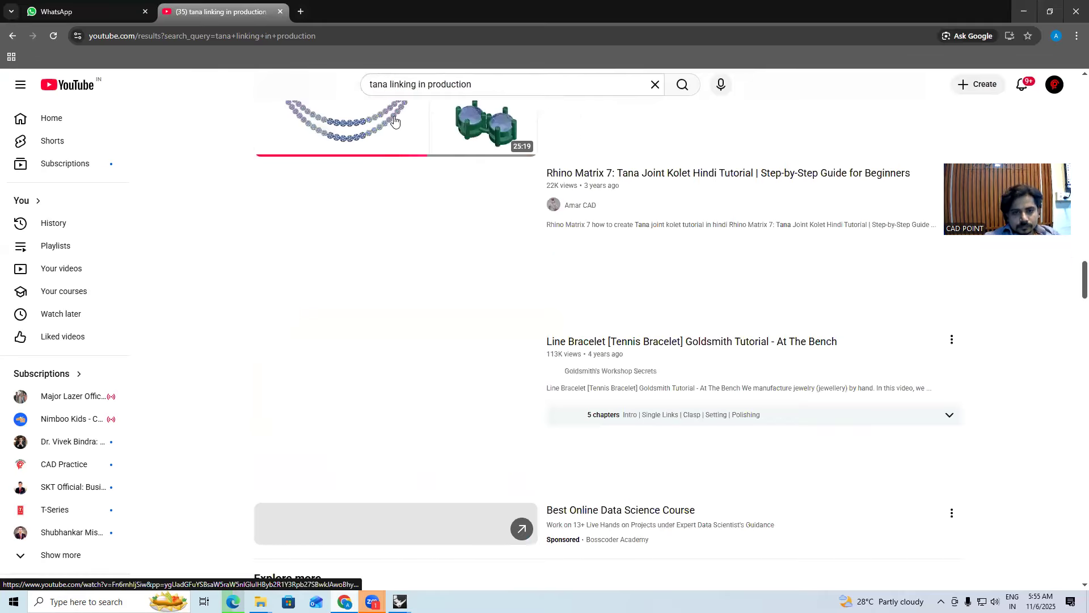
# Change the search to "tana linking in factory" and look through the results for a joining demonstration
pyautogui.click(474, 84)
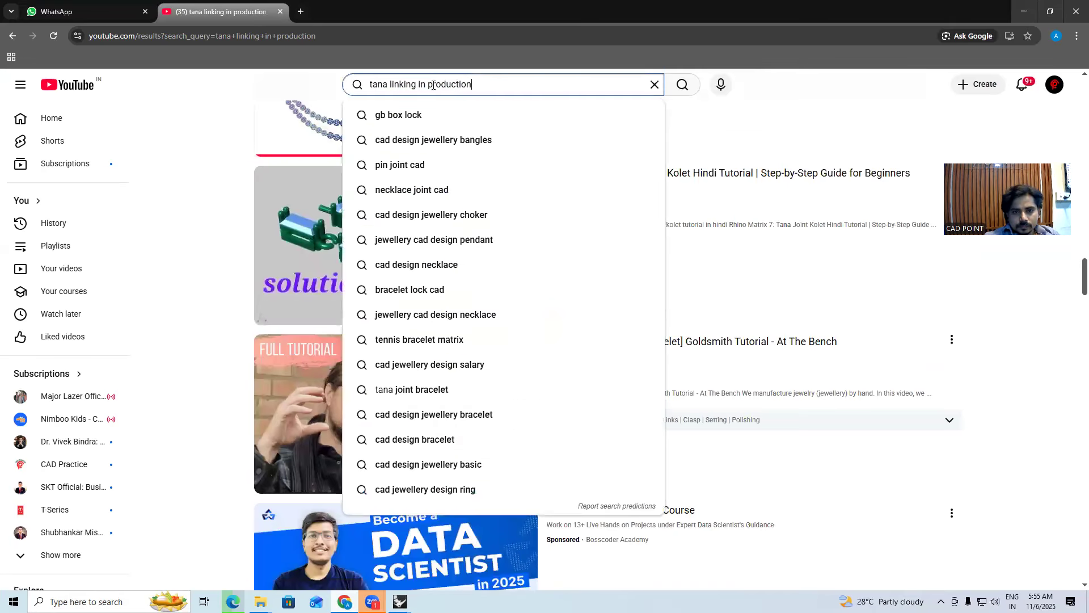
pyautogui.doubleClick(429, 85)
pyautogui.write('facto')
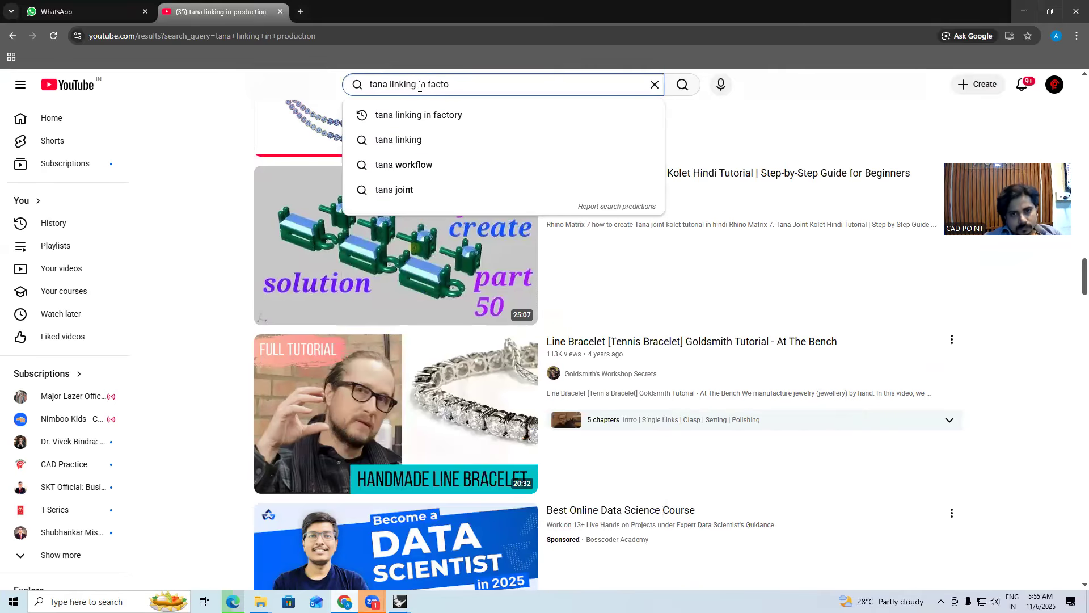
pyautogui.write('ry')
pyautogui.press('Return')
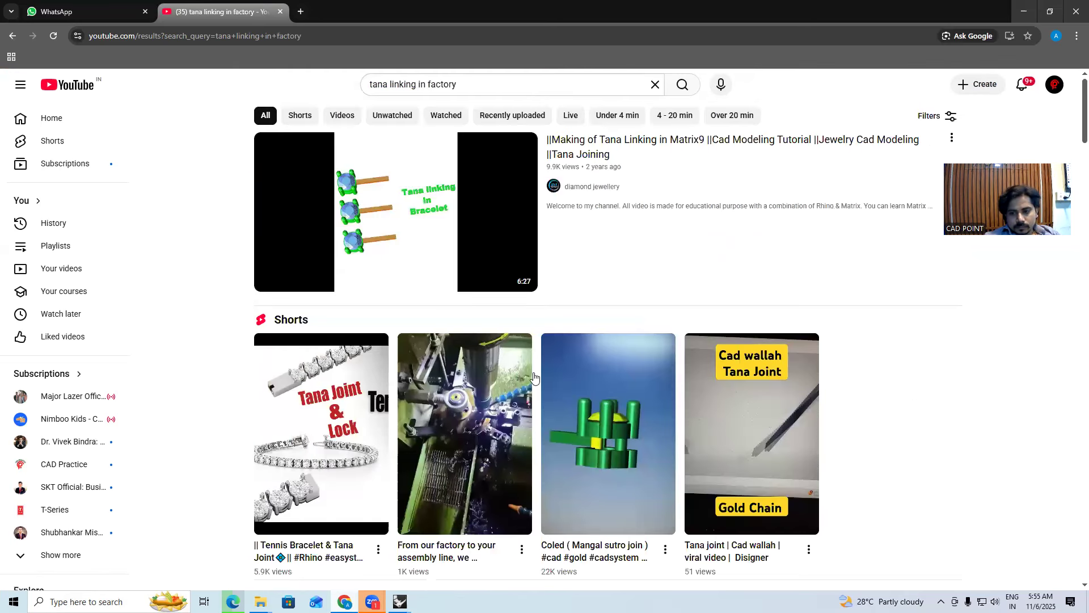
pyautogui.scroll(-3, 534, 377)
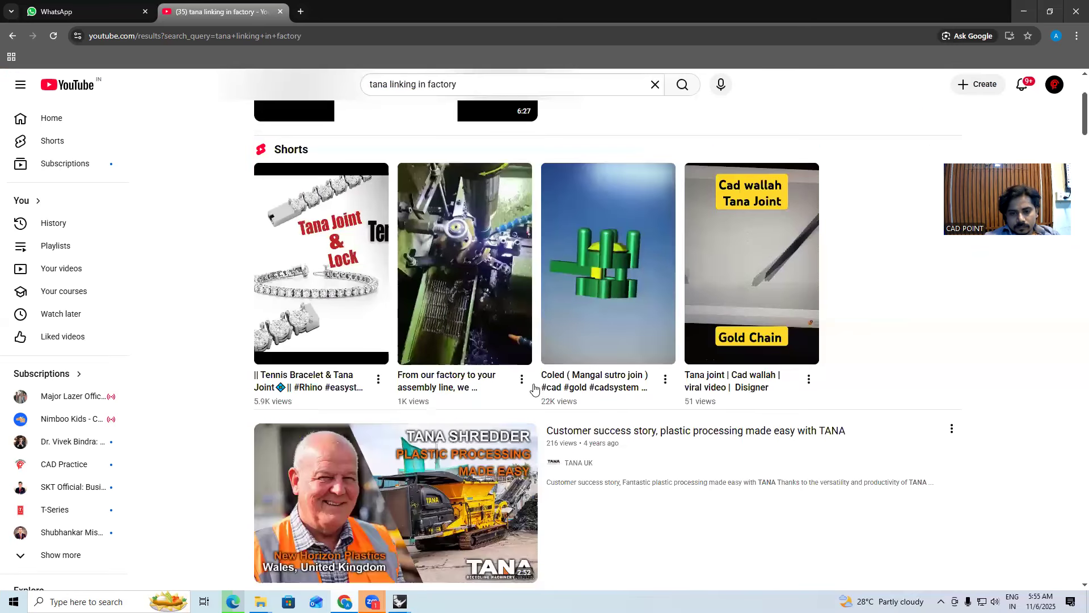
pyautogui.scroll(-7, 534, 388)
pyautogui.scroll(-8, 535, 388)
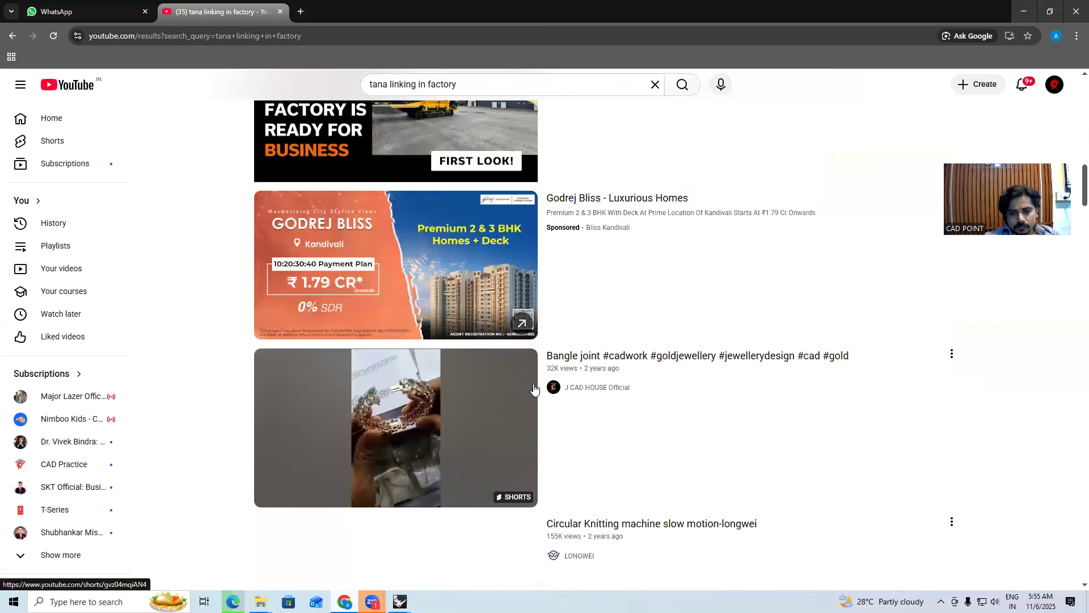
pyautogui.scroll(-5, 535, 388)
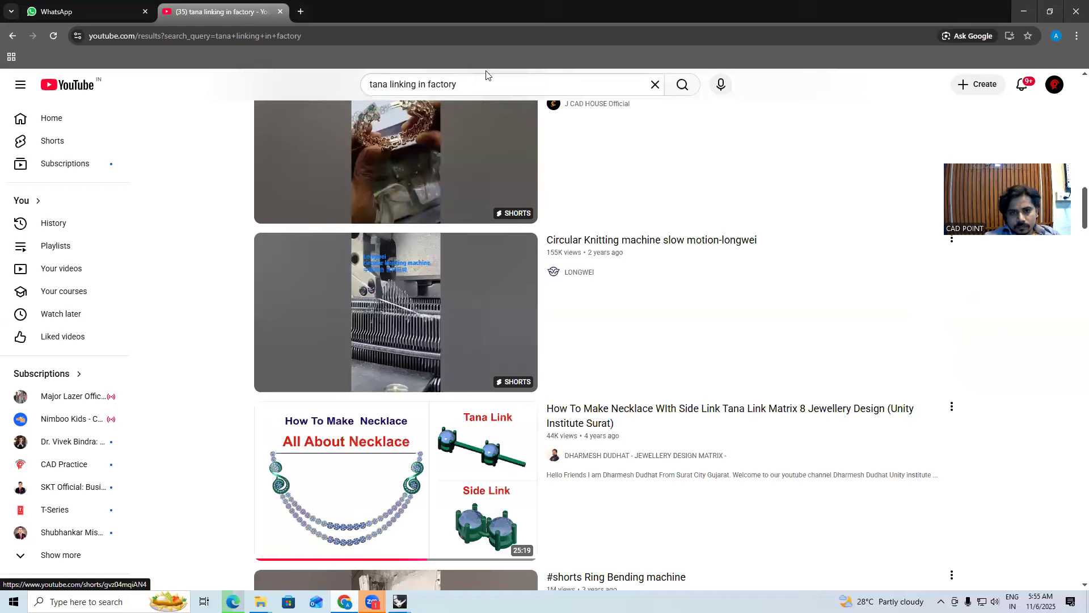
# Refine the search to "tana linking in diamond factory" and browse to the short "Creating A Tennis Bracelet (assembling process) Part 2"
pyautogui.click(430, 84)
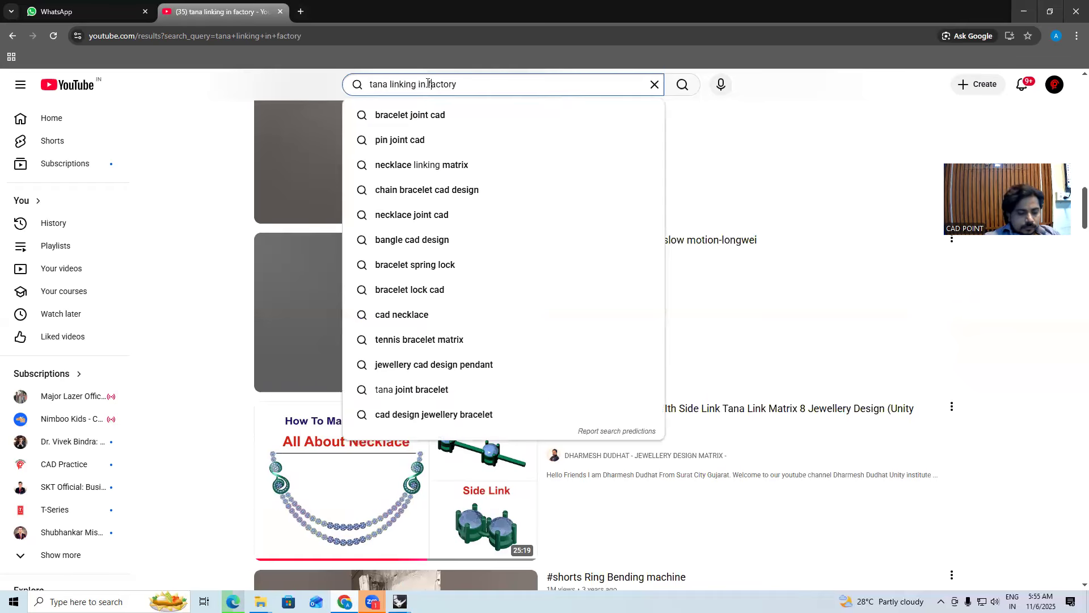
pyautogui.write('in dia')
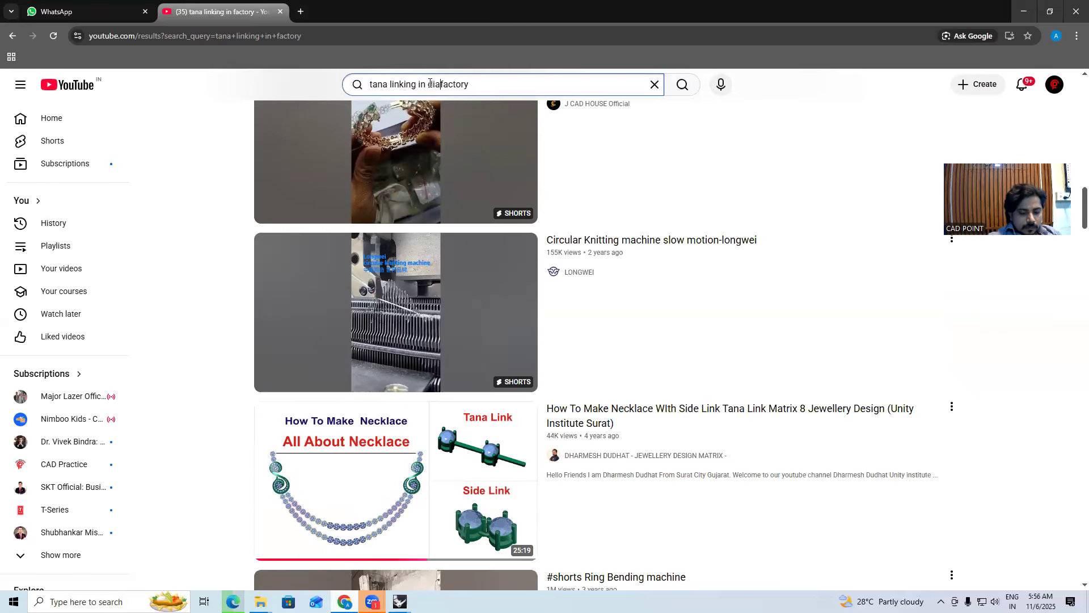
pyautogui.write('mond')
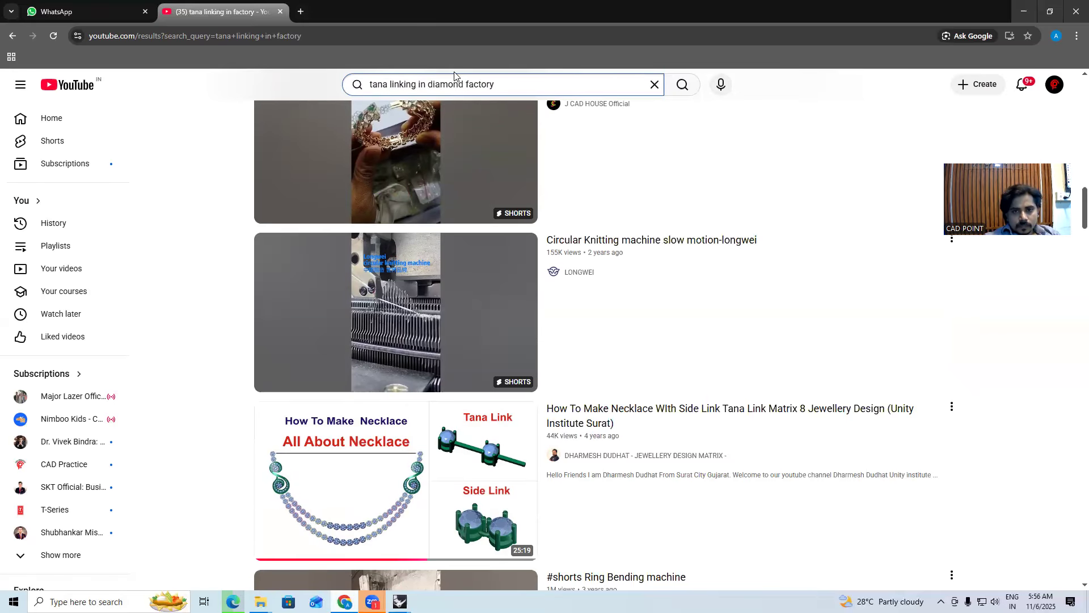
pyautogui.press('Return')
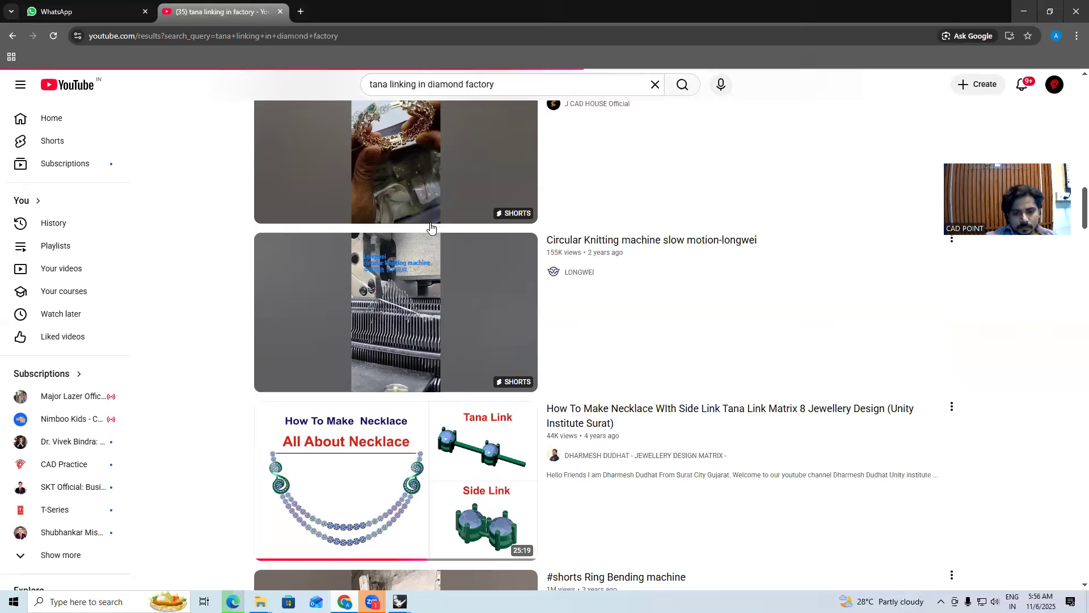
pyautogui.scroll(-7, 429, 229)
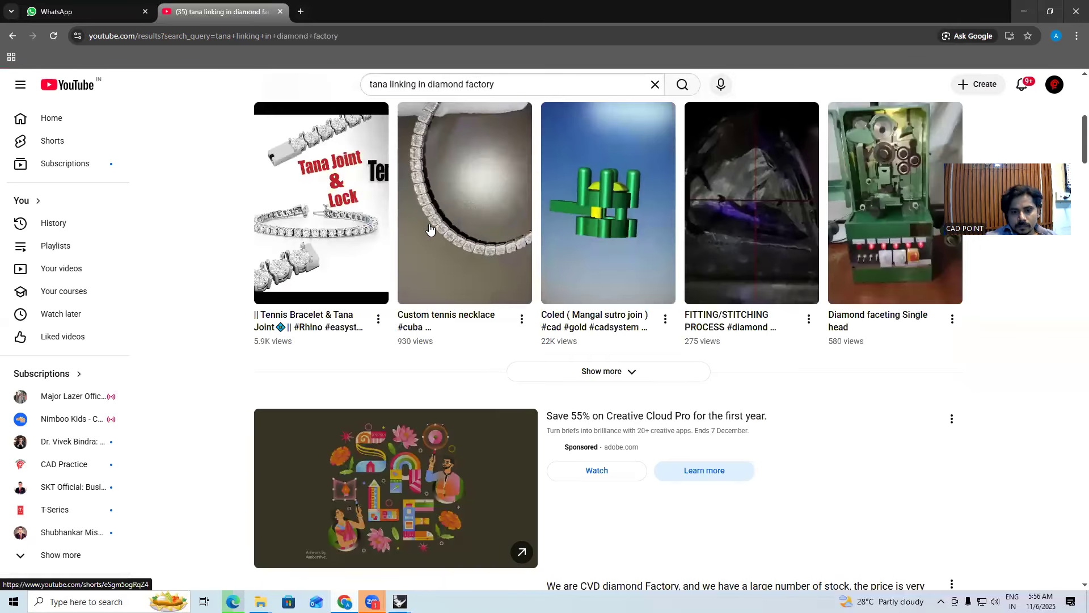
pyautogui.scroll(-7, 487, 243)
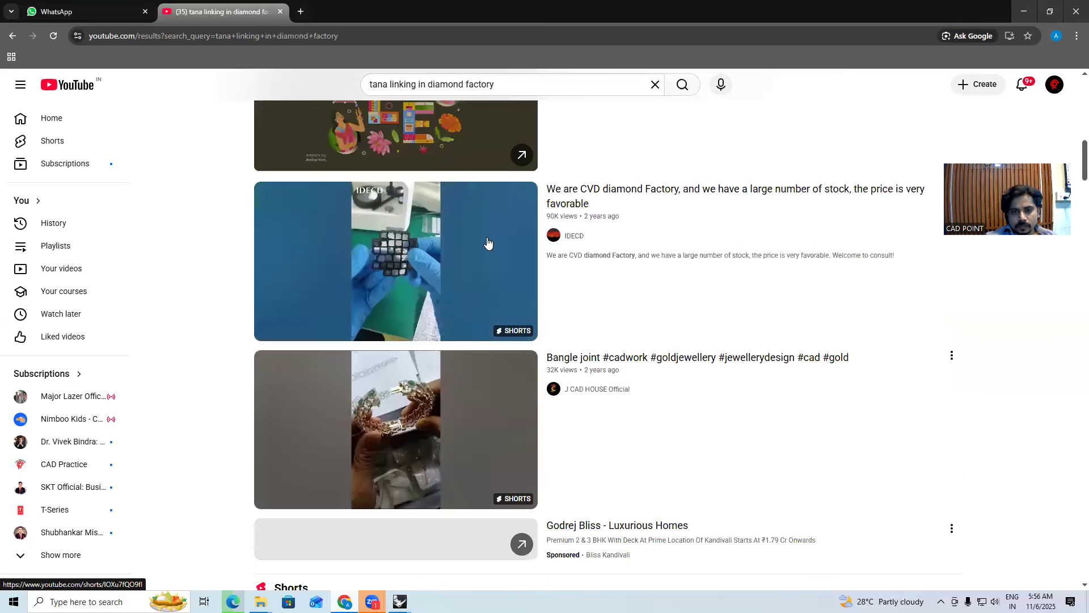
pyautogui.scroll(-7, 487, 243)
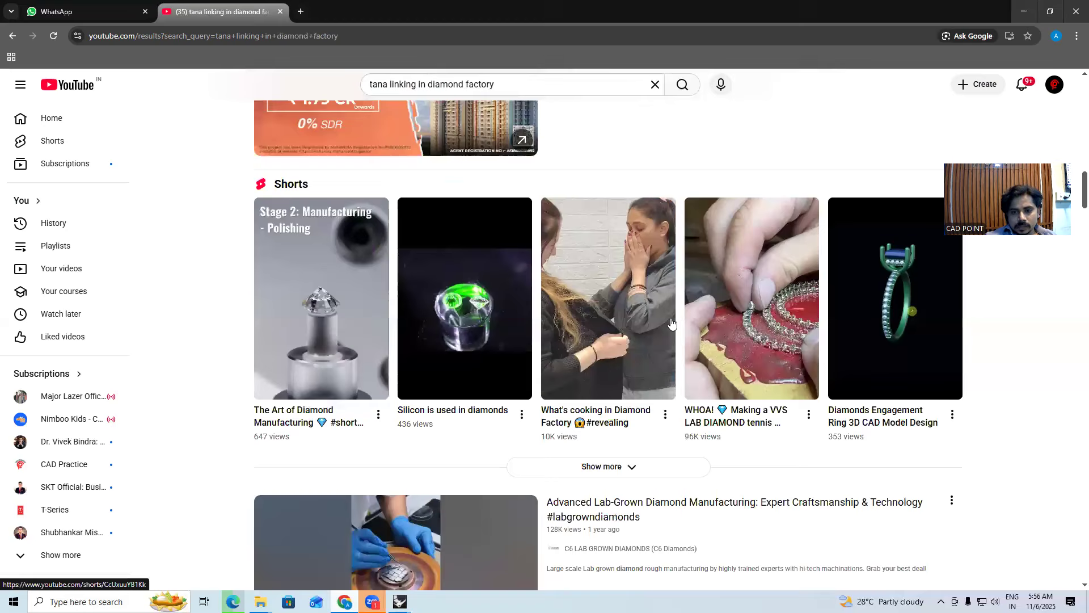
pyautogui.scroll(-3, 671, 321)
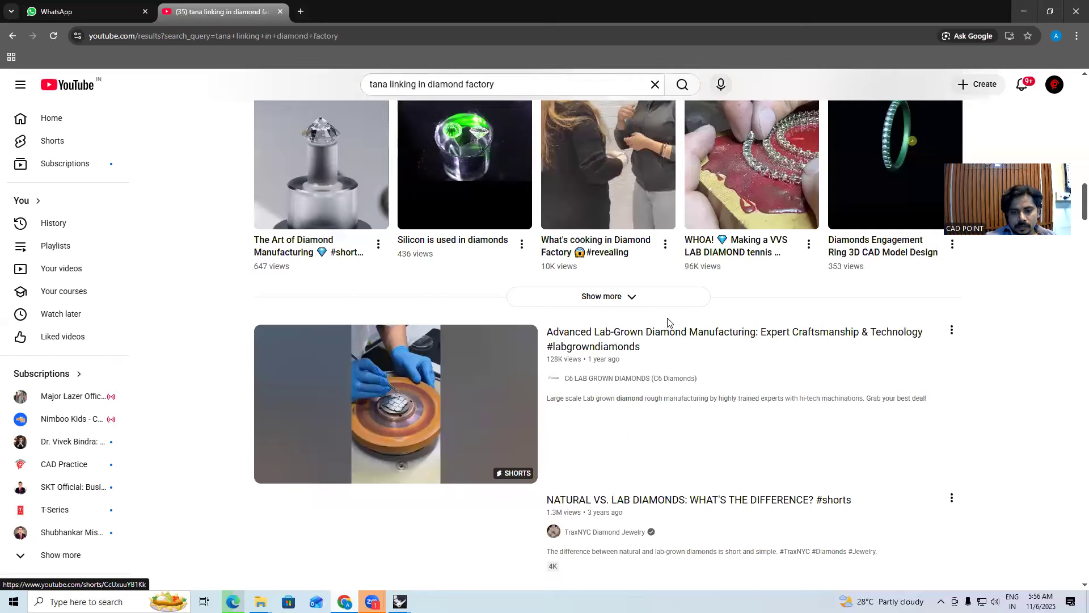
pyautogui.scroll(-6, 667, 322)
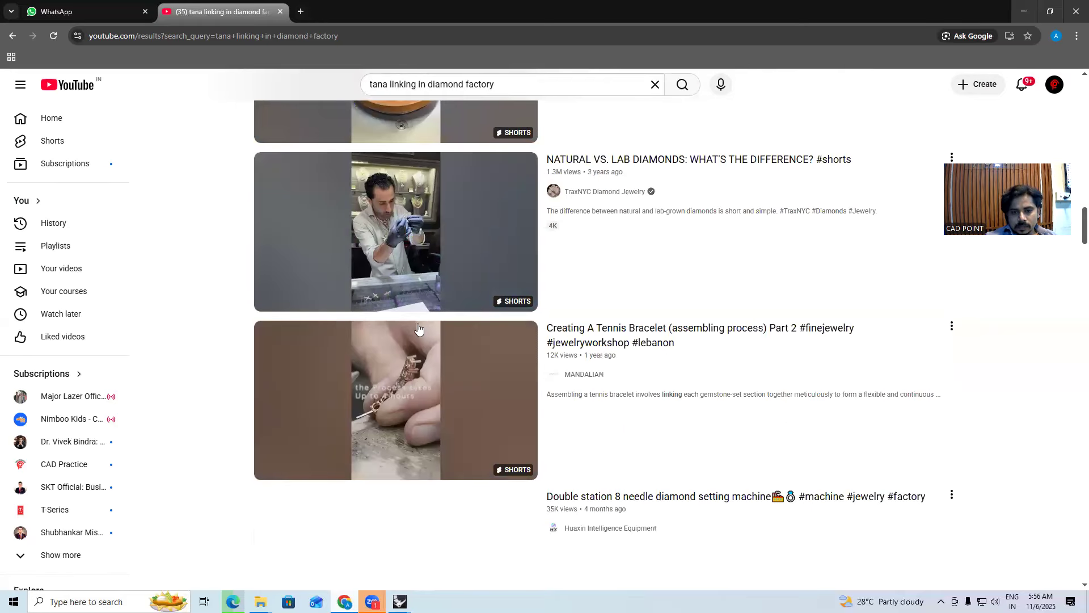
pyautogui.scroll(-2, 418, 329)
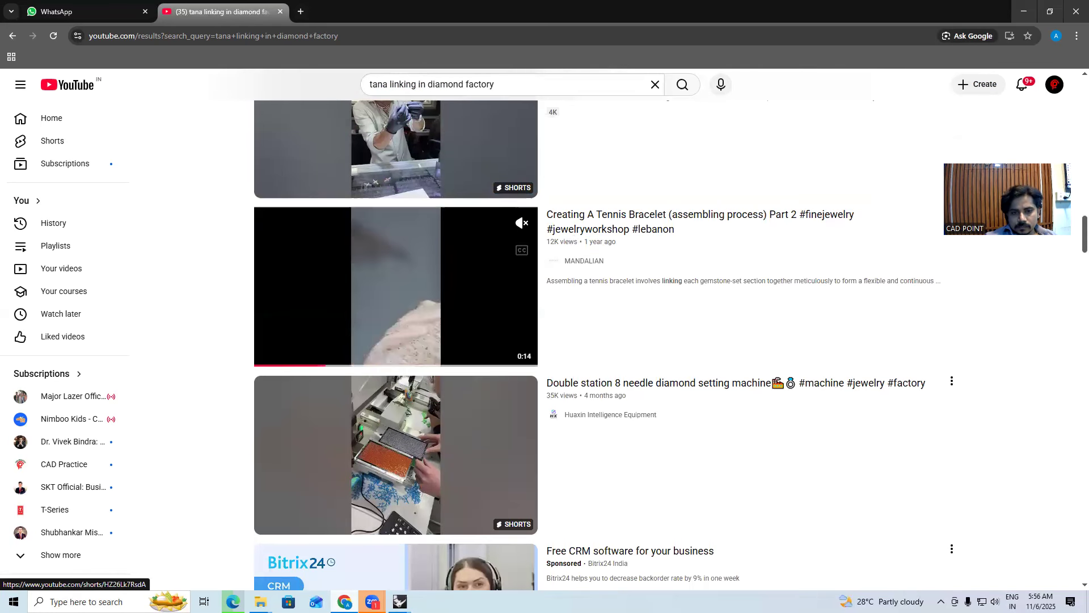
# Watch the short "Creating A Tennis Bracelet (assembling process) Part 2" and pause it on the link joining
pyautogui.click(398, 314)
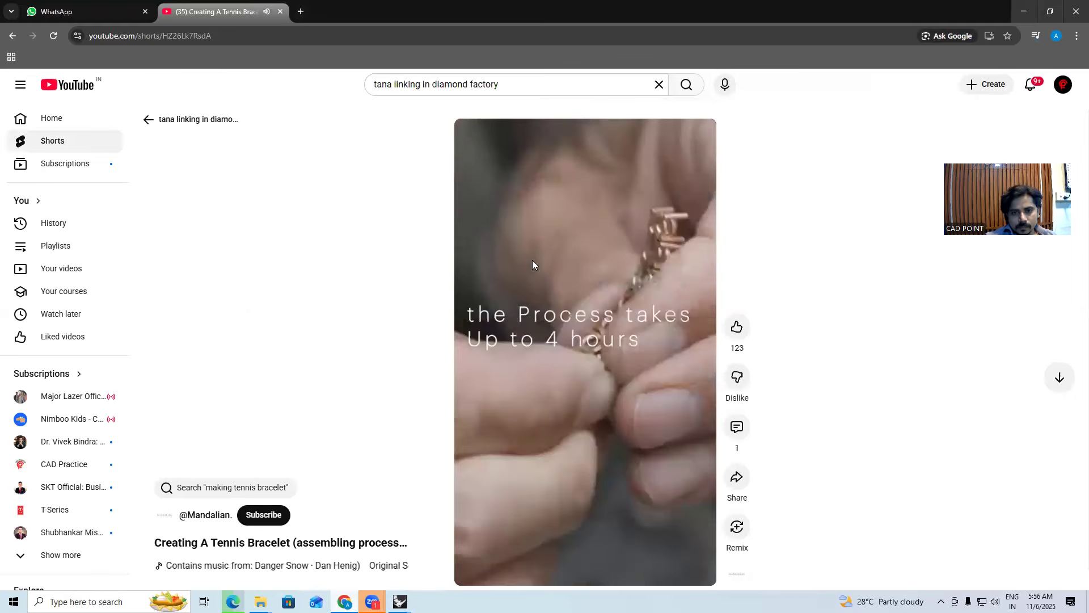
pyautogui.scroll(-1, 390, 420)
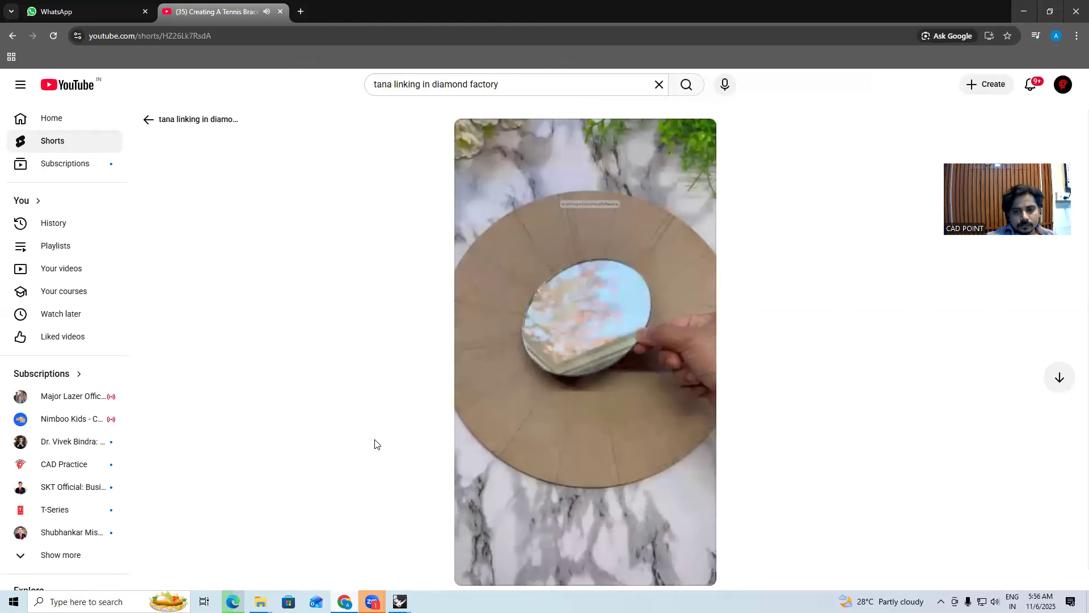
pyautogui.scroll(-1, 409, 394)
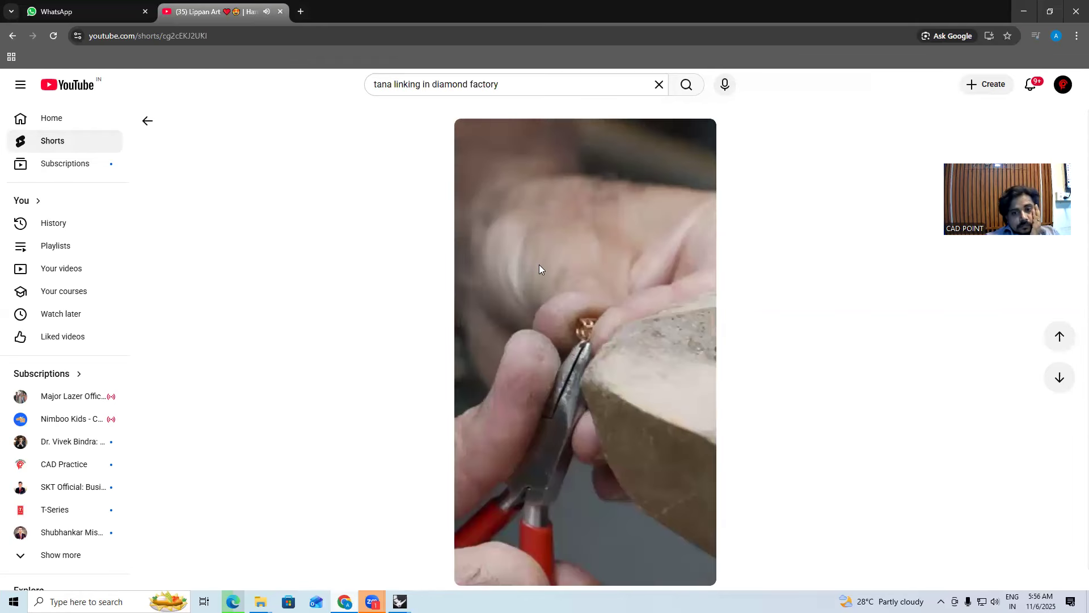
pyautogui.click(534, 285)
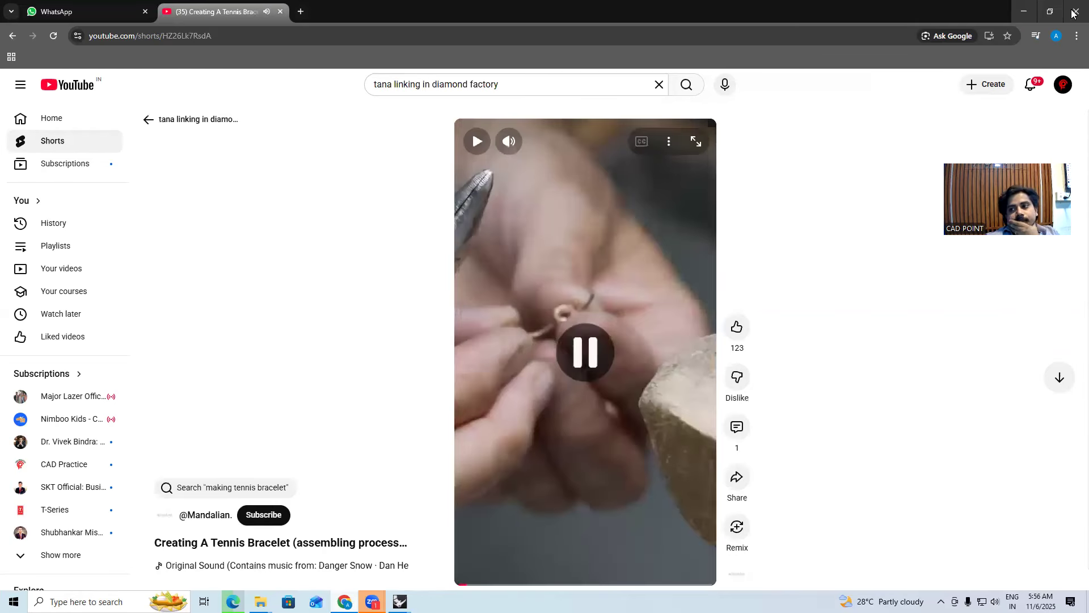
# Switch back to Rhinoceros and examine the connecting bars and openings between the two prong settings
pyautogui.click(1023, 11)
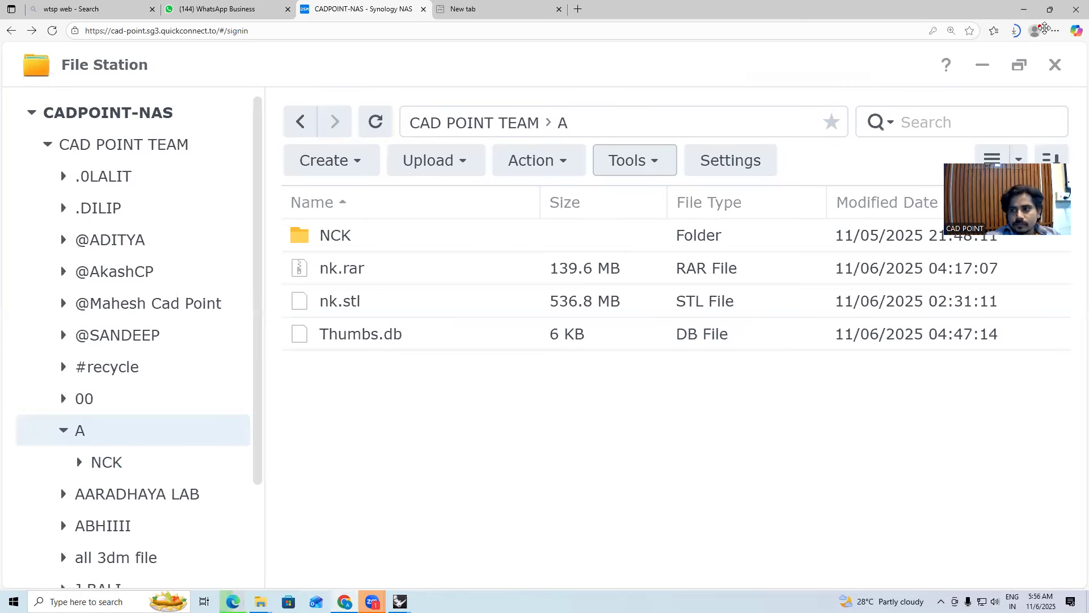
pyautogui.click(1023, 11)
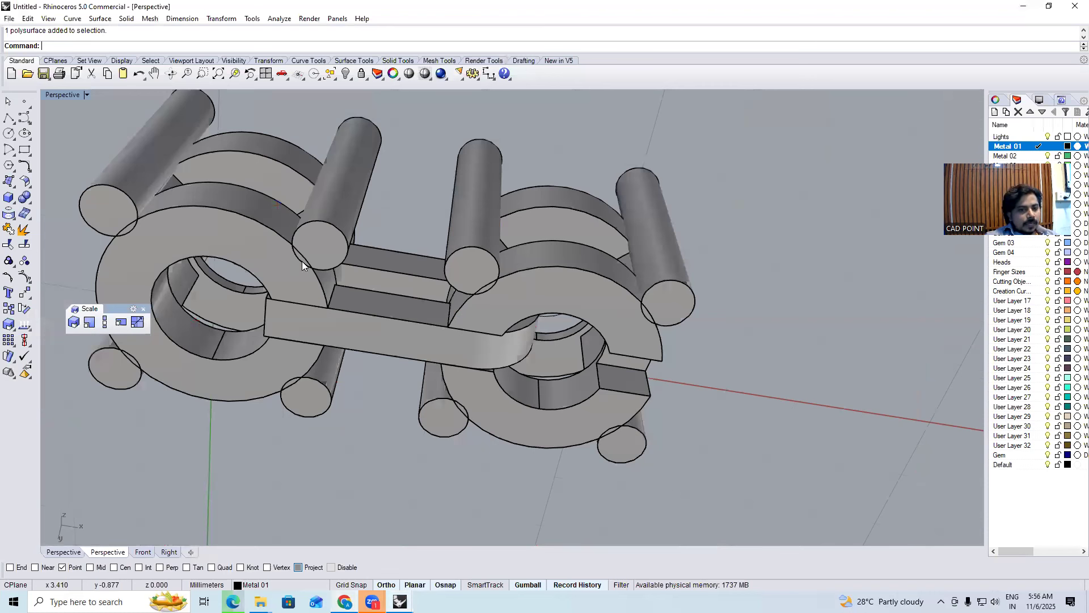
pyautogui.moveTo(302, 260); pyautogui.dragTo(397, 262, button='right')
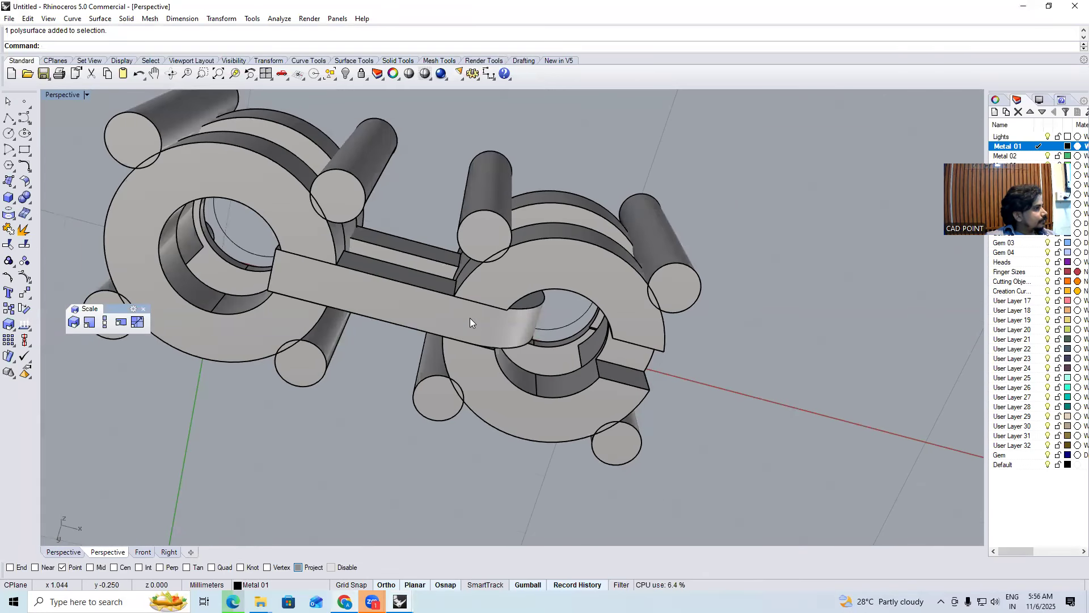
pyautogui.scroll(-4, 470, 318)
pyautogui.moveTo(470, 317); pyautogui.dragTo(428, 348, button='right')
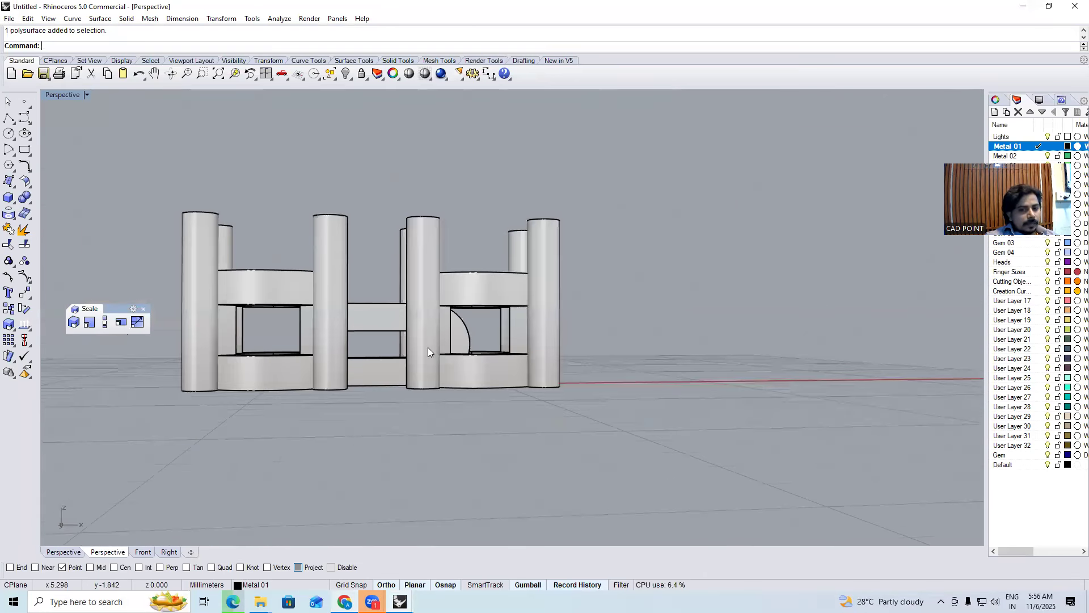
pyautogui.scroll(3, 473, 355)
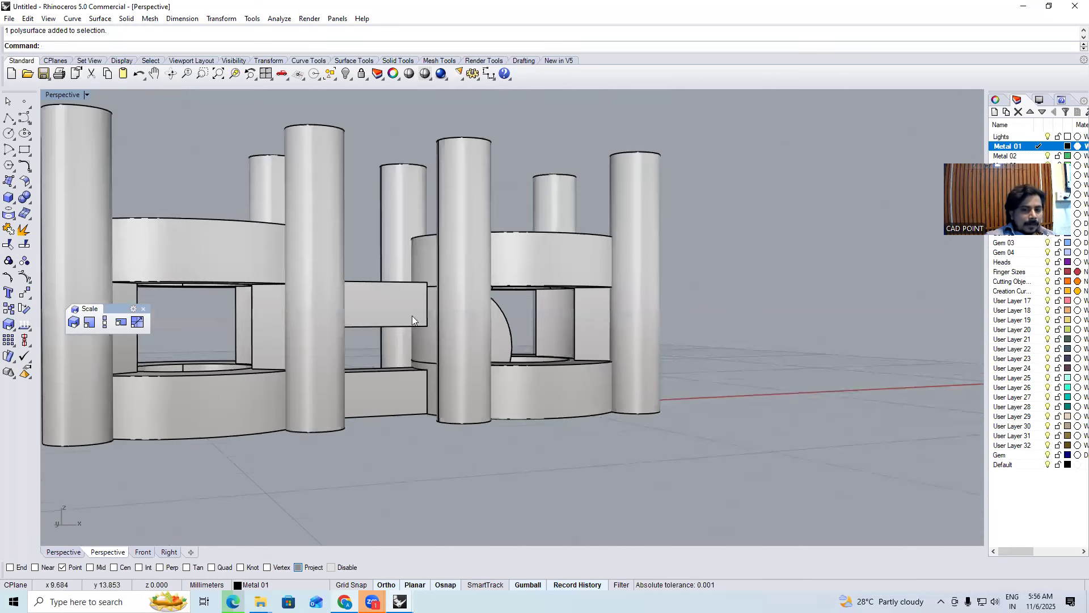
pyautogui.scroll(3, 412, 315)
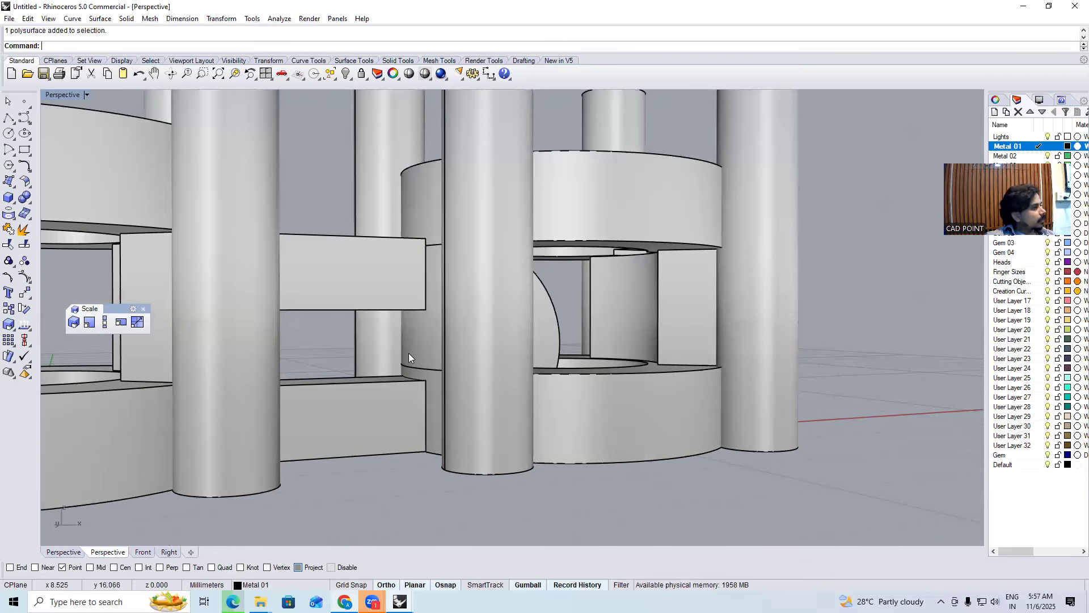
pyautogui.scroll(-4, 434, 272)
pyautogui.moveTo(397, 311); pyautogui.dragTo(378, 316, button='right')
# Undo the linking edits back through the grouping, Boolean difference, copying, surface offset and edge duplication
pyautogui.hotkey('ctrl', 'z')
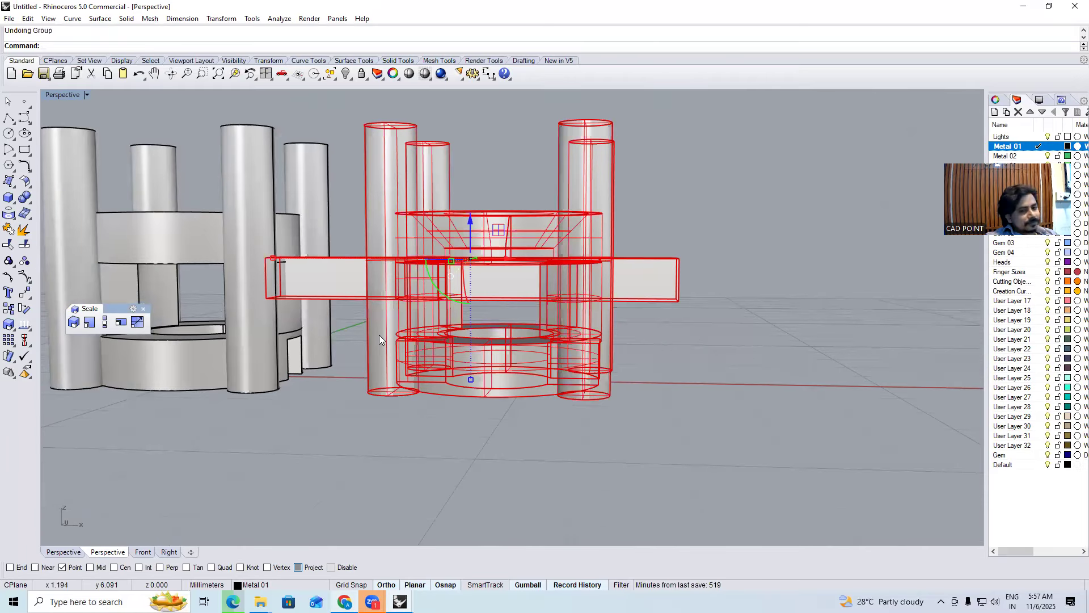
pyautogui.hotkey('ctrl', 'z')
pyautogui.click(778, 334)
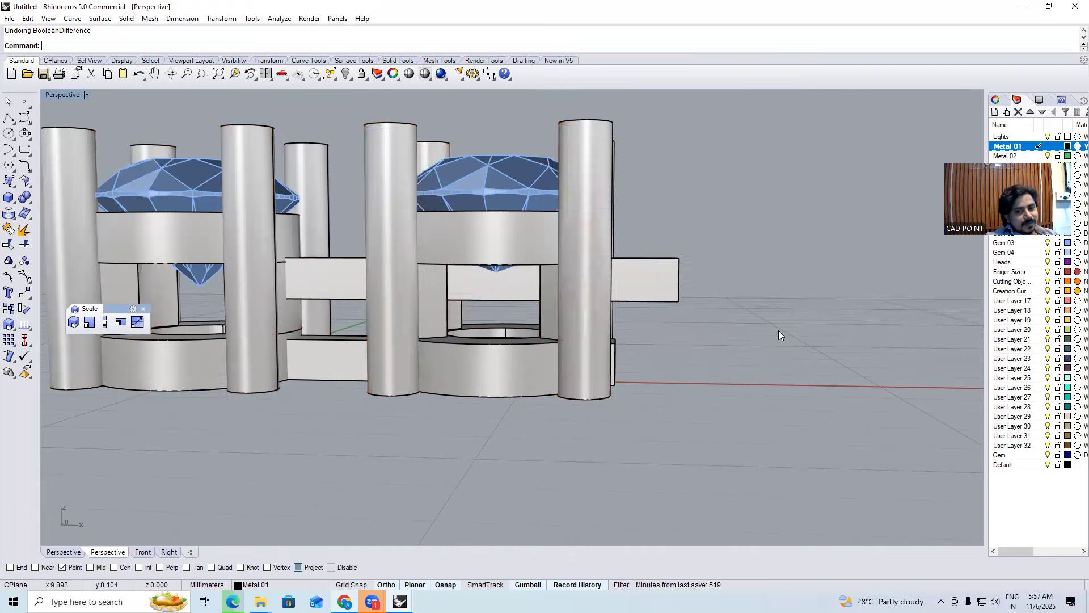
pyautogui.hotkey('ctrl', 'z')
pyautogui.hotkey('ctrl', 'z')
pyautogui.hotkey('ctrl', 'z')
pyautogui.hotkey('ctrl', 'z')
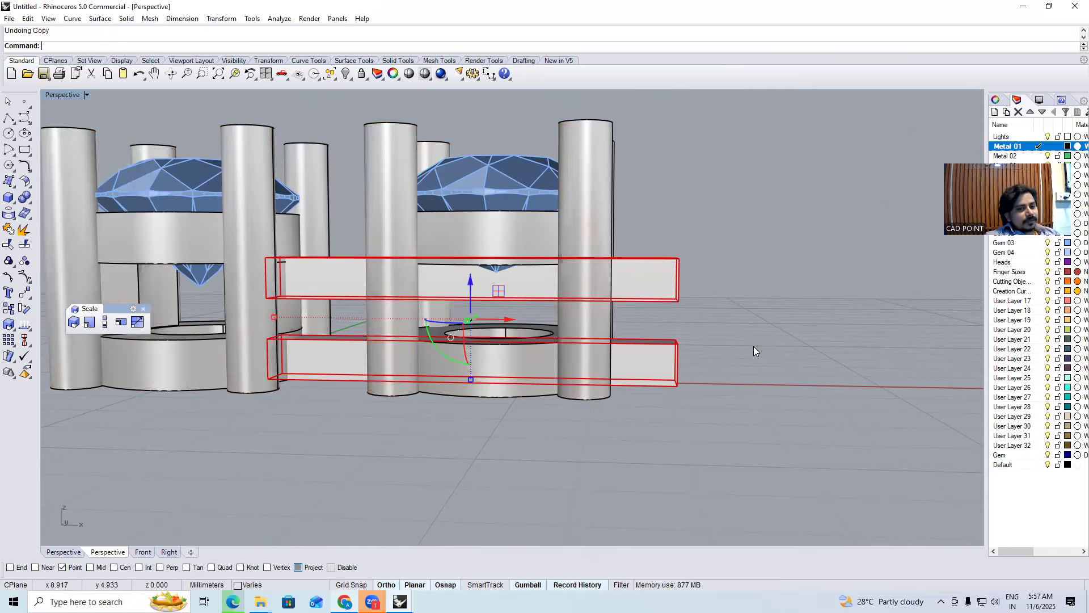
pyautogui.hotkey('ctrl', 'z')
pyautogui.hotkey('ctrl', 'z')
pyautogui.hotkey('ctrl', 'z')
pyautogui.hotkey('ctrl', 'z')
pyautogui.hotkey('ctrl', 'z')
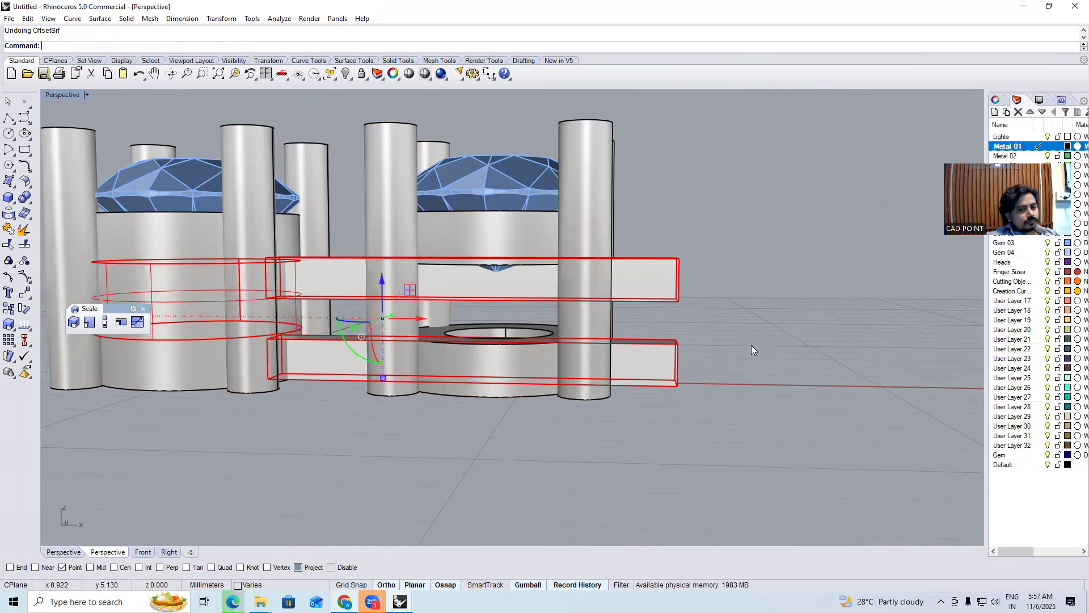
pyautogui.hotkey('ctrl', 'z')
# Delete the upper and lower connecting bars that run through the second setting
pyautogui.scroll(-4, 712, 342)
pyautogui.click(711, 374)
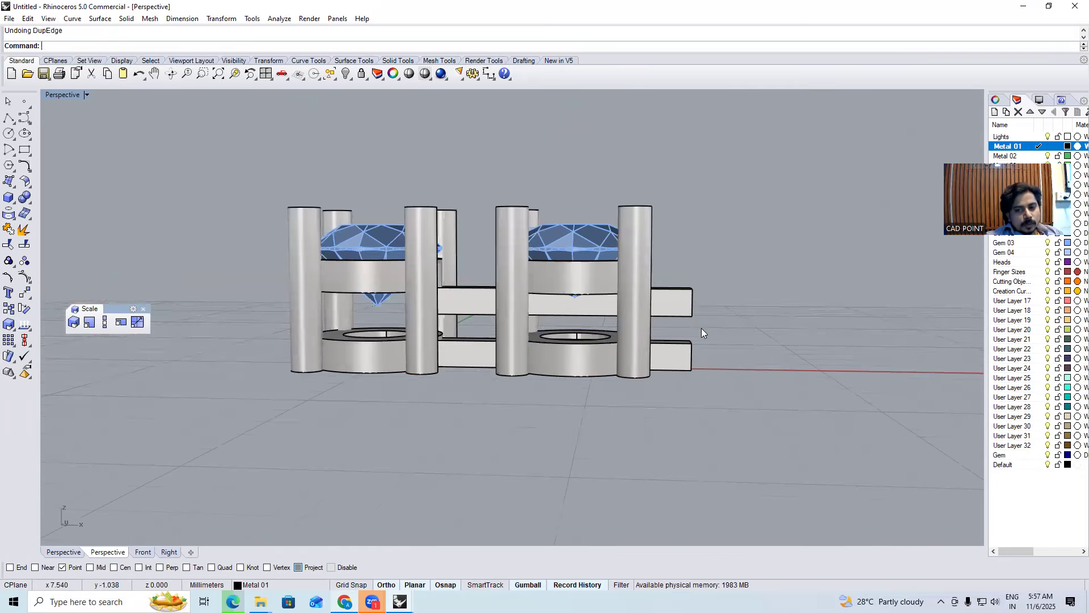
pyautogui.click(665, 290)
pyautogui.press('Delete')
pyautogui.moveTo(403, 361); pyautogui.dragTo(394, 284, button='right')
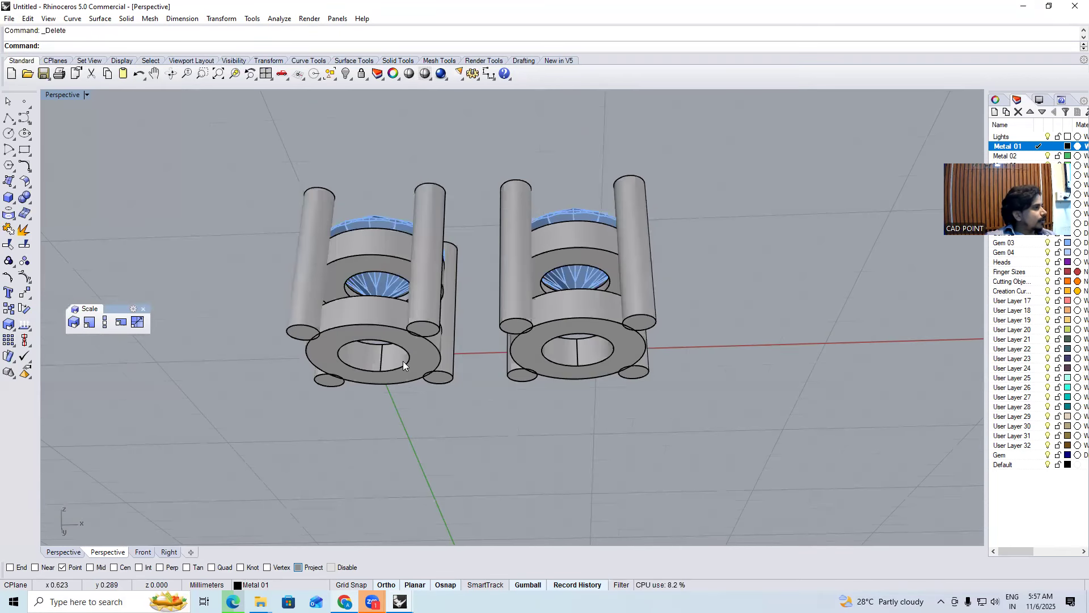
# In the Top view, create a box below the settings, 6 mm long and 0.6 mm wide, with its height equal to its width
pyautogui.hotkey('ctrl', 'F1')
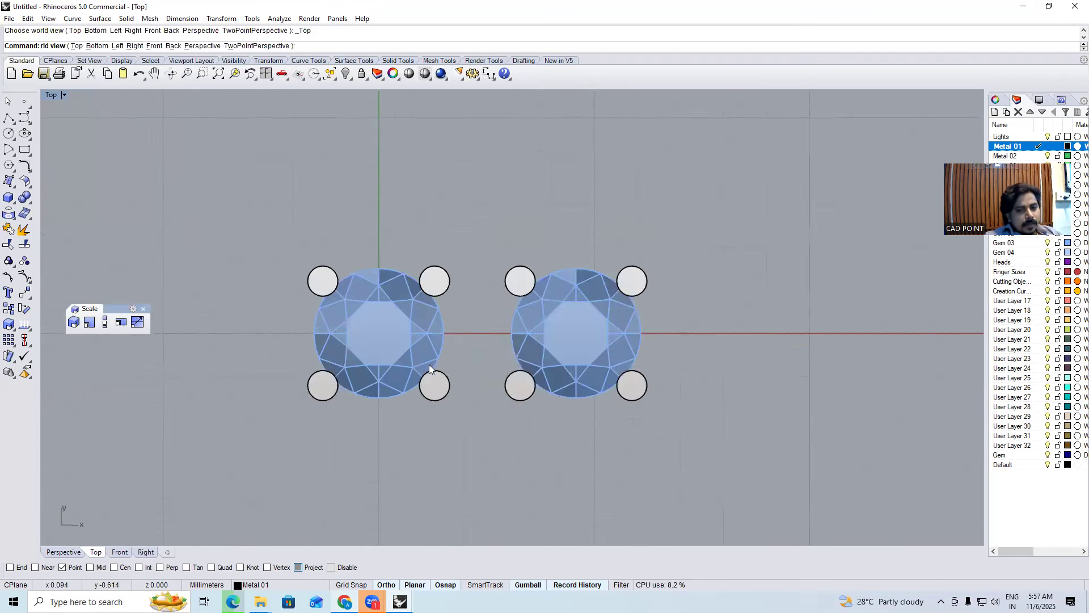
pyautogui.scroll(-6, 385, 359)
pyautogui.click(8, 199)
pyautogui.click(424, 400)
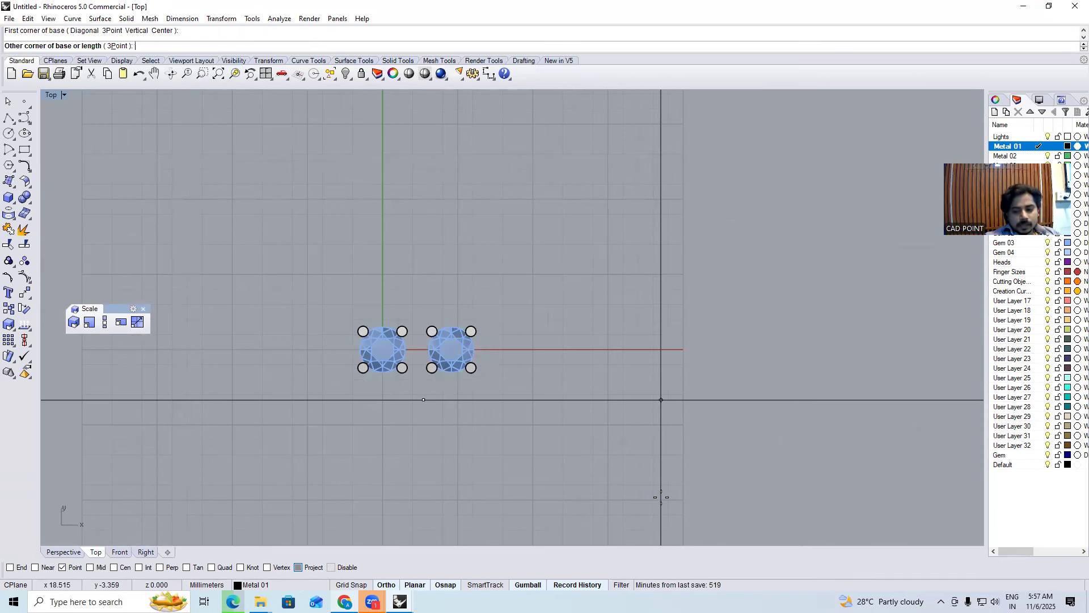
pyautogui.press('Return')
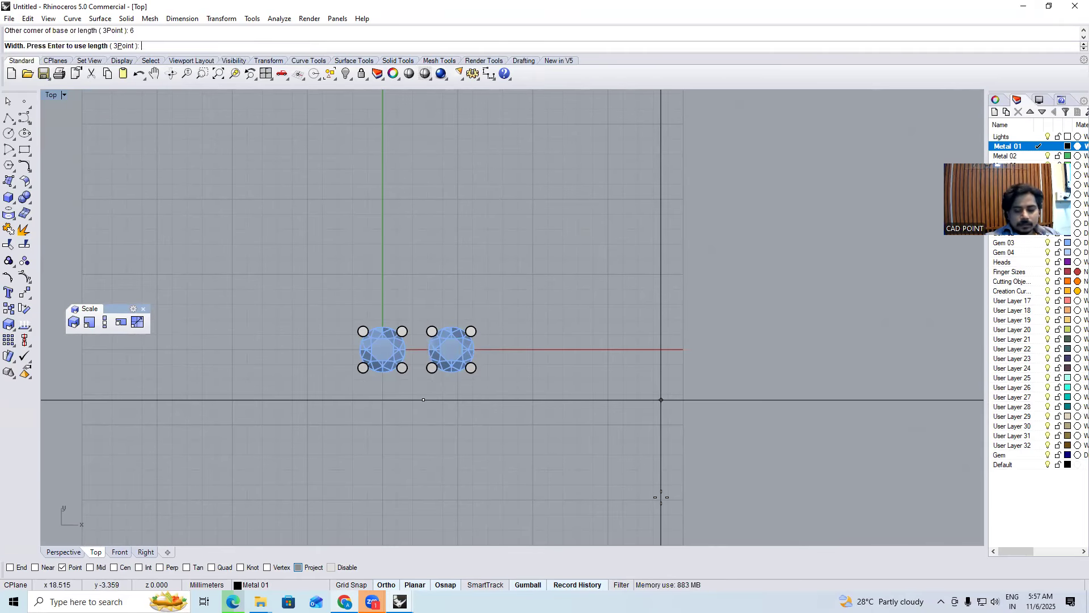
pyautogui.write('.6')
pyautogui.press('Return')
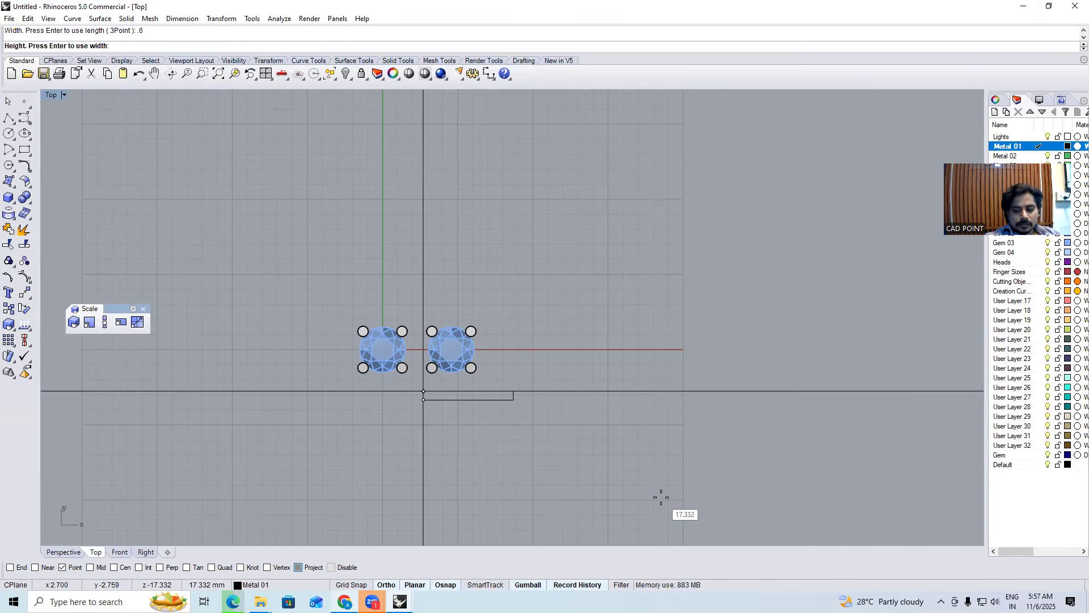
pyautogui.press('Return')
# Copy the new bar 1.2 mm straight up in the Front view
pyautogui.scroll(2, 556, 426)
pyautogui.write('SS')
pyautogui.press('Return')
pyautogui.scroll(4, 475, 394)
pyautogui.click(477, 390)
pyautogui.hotkey('ctrl', 'F2')
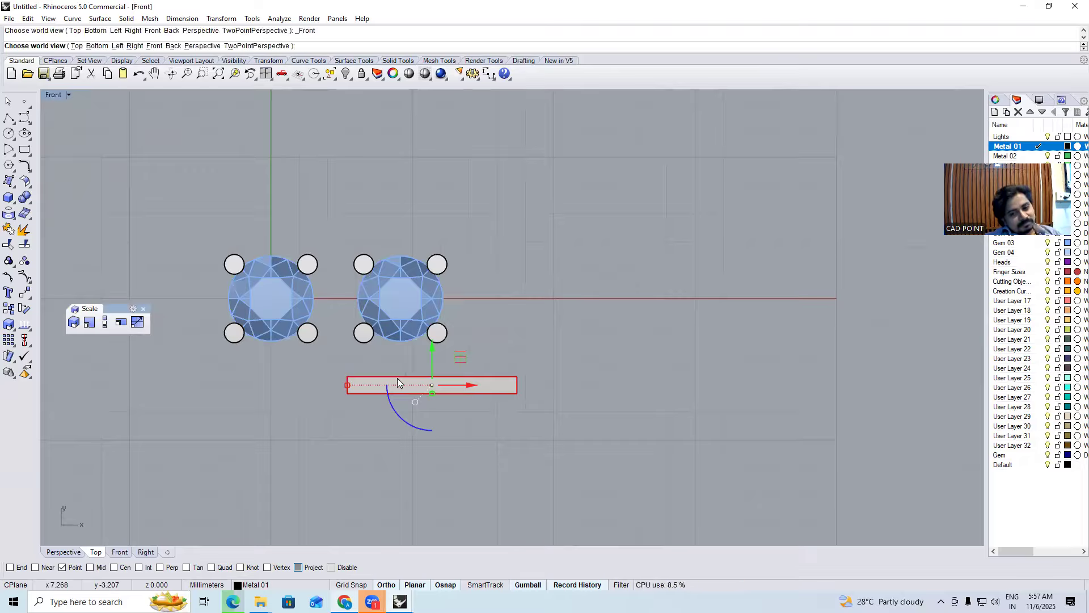
pyautogui.moveTo(517, 310); pyautogui.dragTo(511, 333, button='right')
pyautogui.write('c')
pyautogui.press('Return')
pyautogui.click(514, 363)
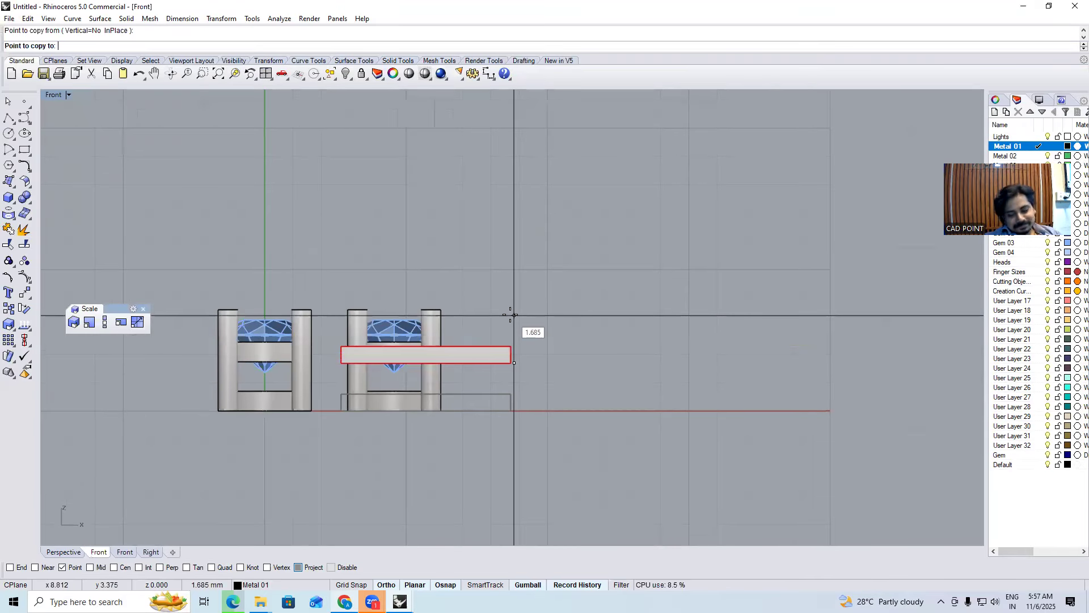
pyautogui.write('1.2')
pyautogui.press('Return')
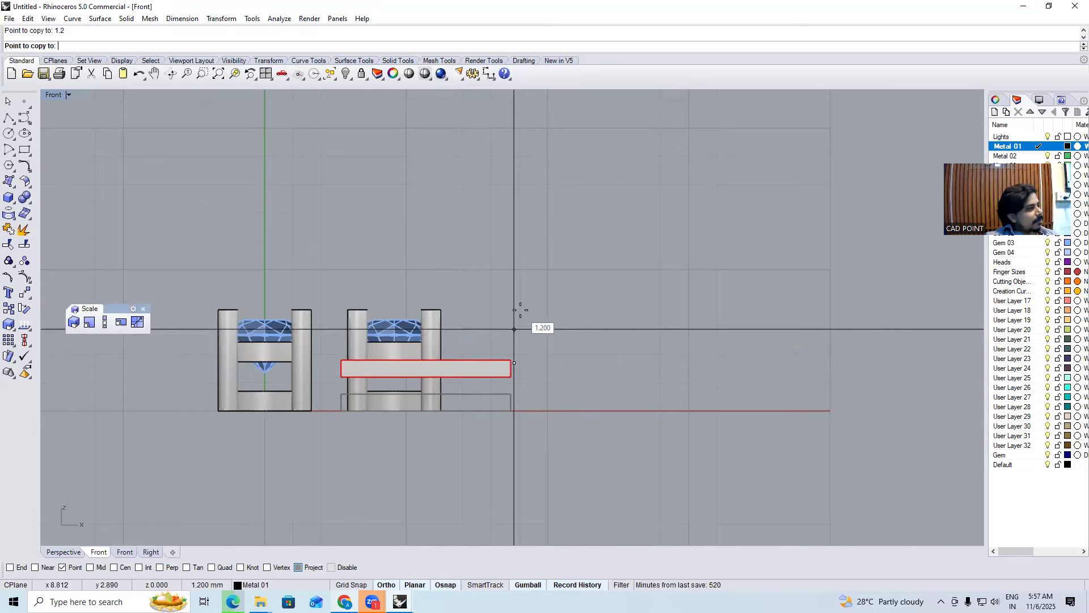
pyautogui.click(521, 310)
pyautogui.rightClick(520, 309)
pyautogui.press('Escape')
# Move both bars in the Top view onto the settings' centre line, running from the first setting through the second
pyautogui.press('F1')
pyautogui.moveTo(381, 368); pyautogui.dragTo(384, 372, button='right')
pyautogui.moveTo(385, 372); pyautogui.dragTo(366, 389)
pyautogui.moveTo(430, 356)
pyautogui.mouseDown()
pyautogui.moveTo(430, 271)
pyautogui.moveTo(439, 292)
pyautogui.moveTo(361, 329)
pyautogui.moveTo(388, 329)
pyautogui.mouseUp()
pyautogui.scroll(5, 438, 292)
pyautogui.click(248, 370)
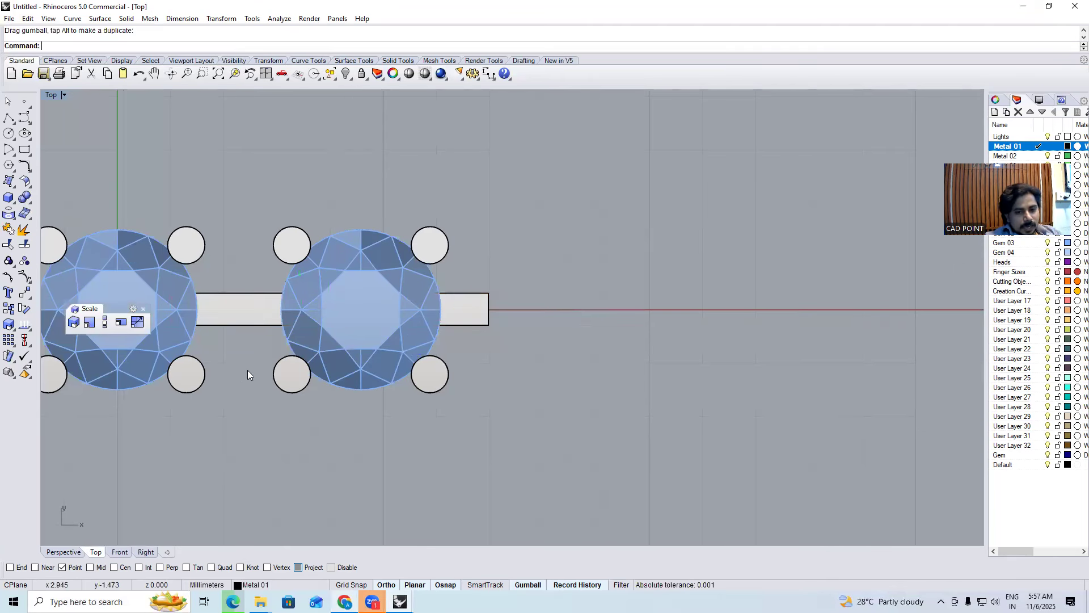
# Loft a cylindrical surface between the facing outer edges of the second setting's upper and lower rings
pyautogui.press('F4')
pyautogui.scroll(10, 366, 407)
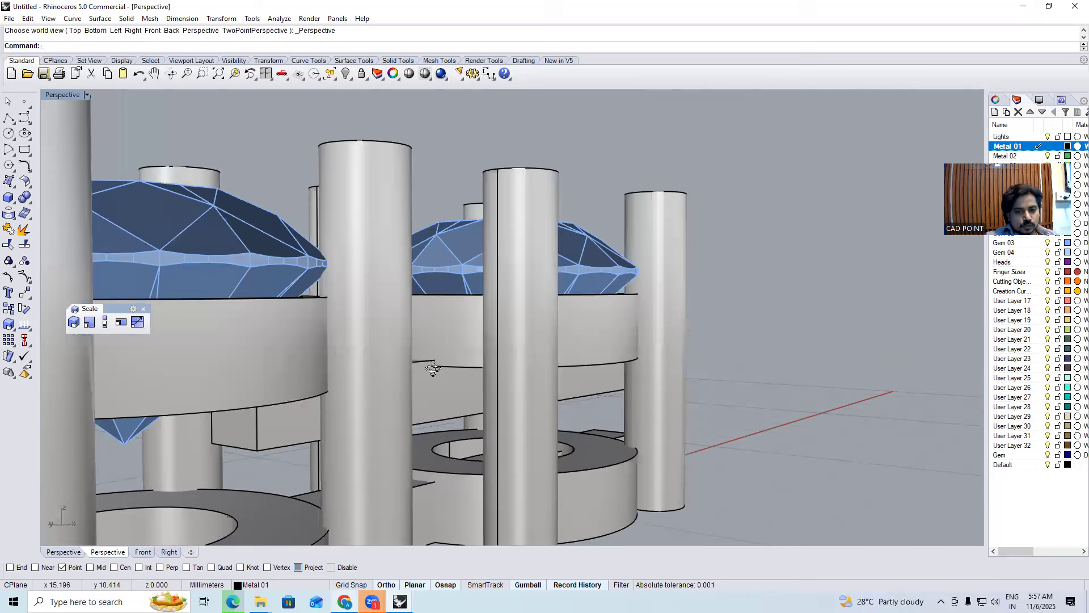
pyautogui.scroll(-5, 420, 366)
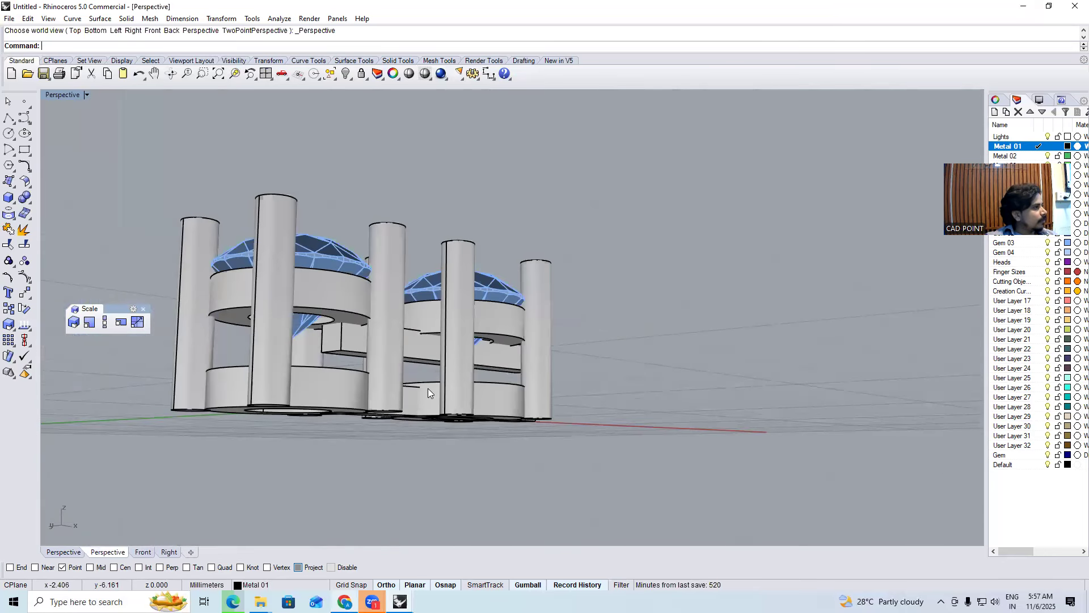
pyautogui.moveTo(421, 396); pyautogui.dragTo(426, 337, button='right')
pyautogui.scroll(5, 429, 355)
pyautogui.scroll(-6, 432, 336)
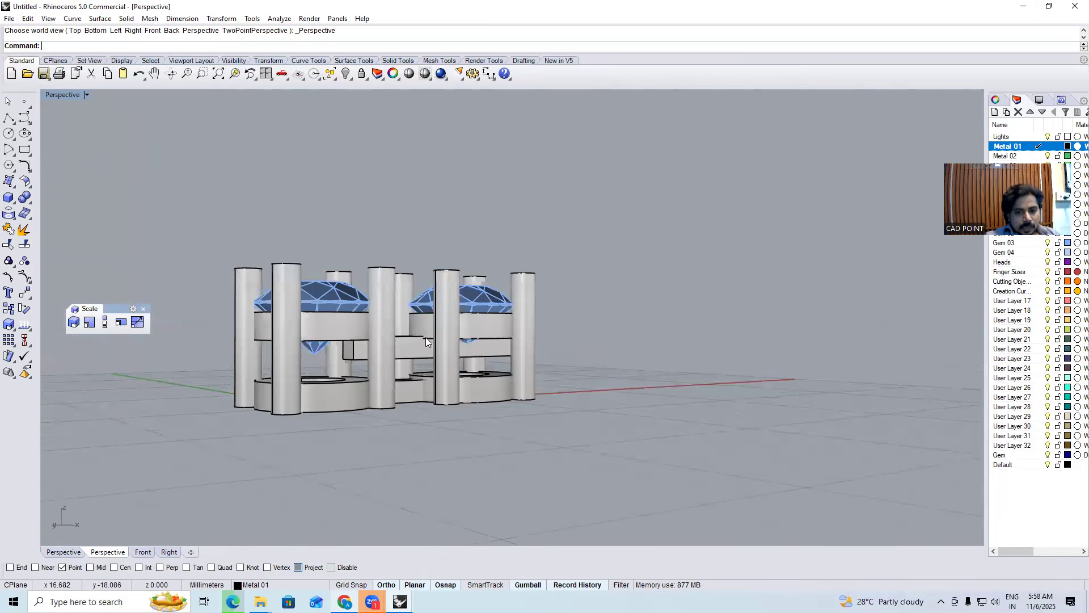
pyautogui.scroll(6, 426, 337)
pyautogui.rightClick(424, 337)
pyautogui.click(423, 333)
pyautogui.click(417, 407)
pyautogui.rightClick(415, 402)
pyautogui.write('lo')
pyautogui.press('Return')
pyautogui.press('Return')
pyautogui.press('Return')
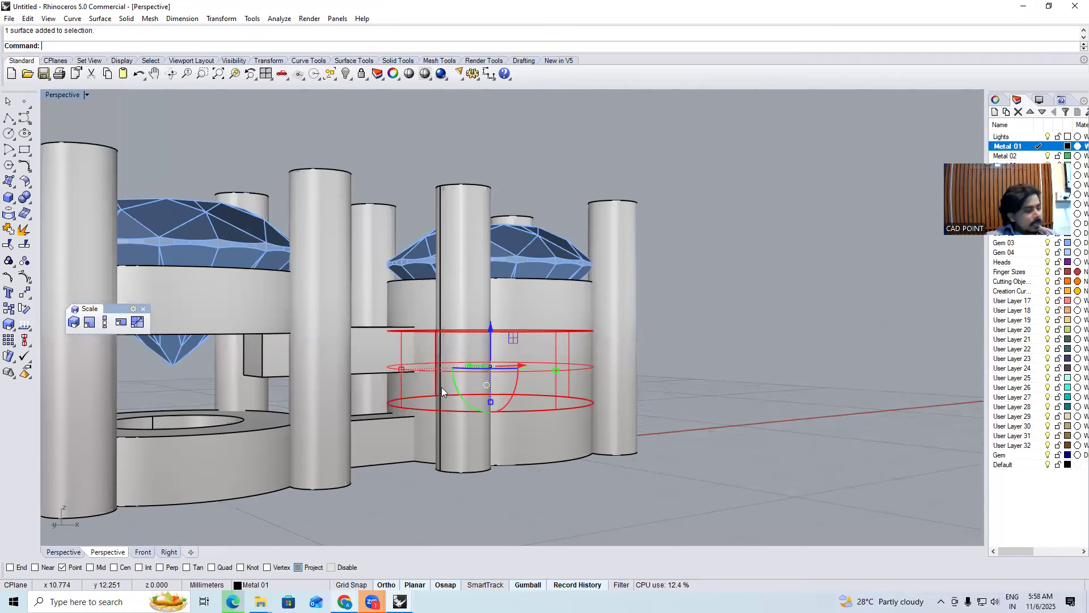
# Offset the lofted surface inward by 0.6 mm as a solid wall
pyautogui.moveTo(449, 387); pyautogui.dragTo(442, 405, button='right')
pyautogui.write('Ofs')
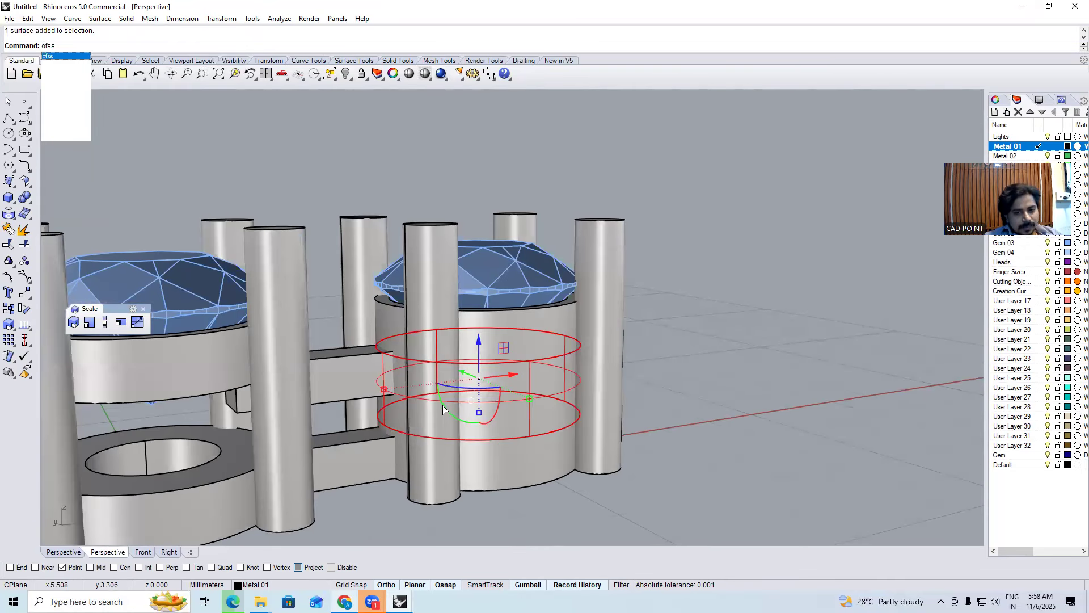
pyautogui.press('Return')
pyautogui.write('f')
pyautogui.press('Return')
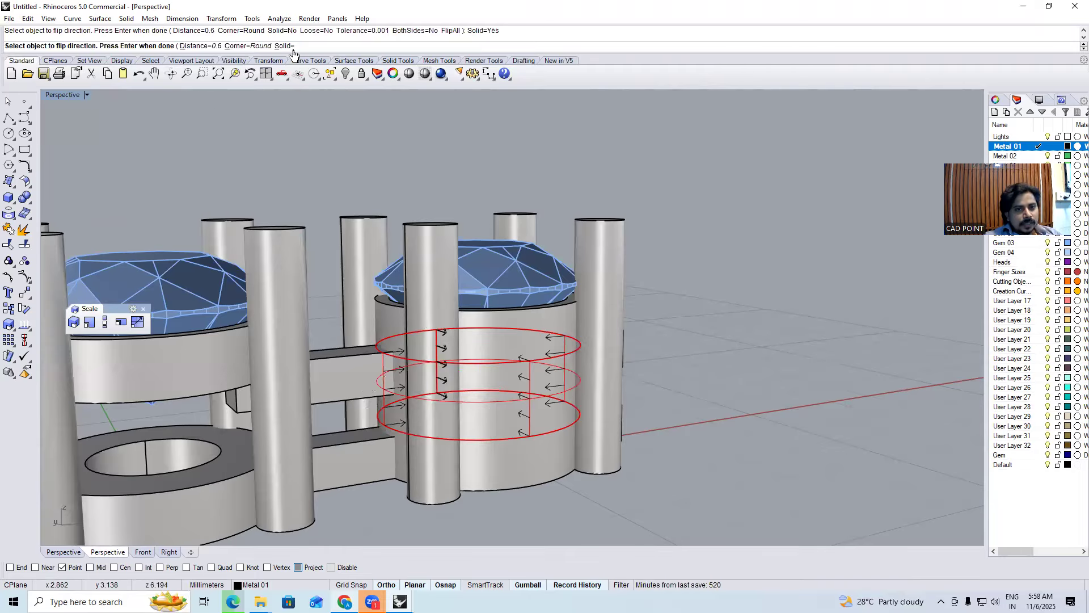
pyautogui.press('Return')
pyautogui.press('Escape')
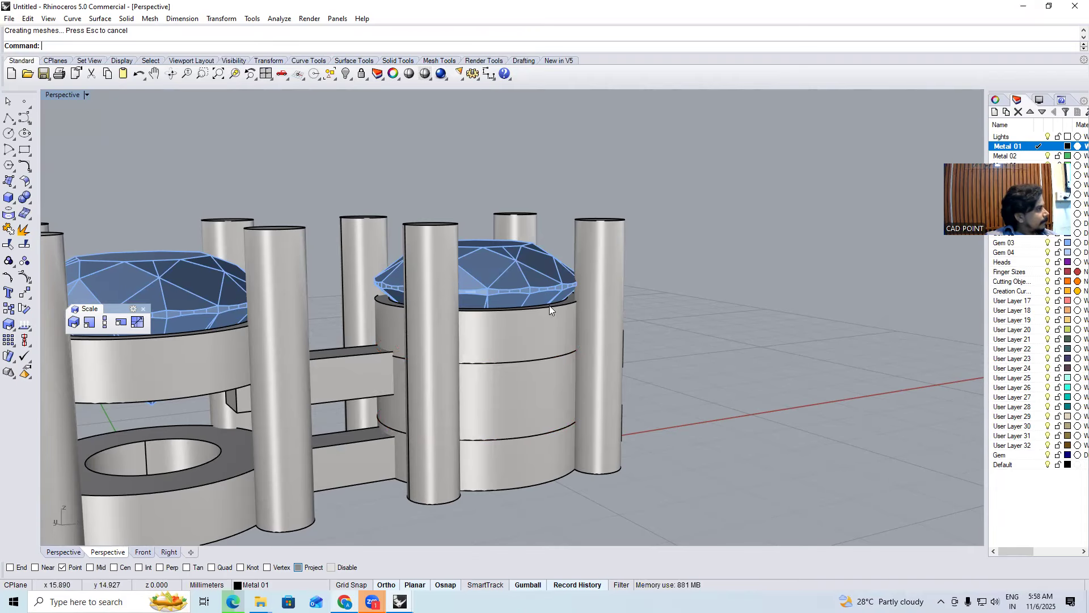
# Create two diagonal cut planes through the second setting's wall, each passing through the centres of opposite prongs
pyautogui.scroll(-4, 369, 391)
pyautogui.rightClick(337, 378)
pyautogui.click(338, 377)
pyautogui.press('Escape')
pyautogui.click(519, 378)
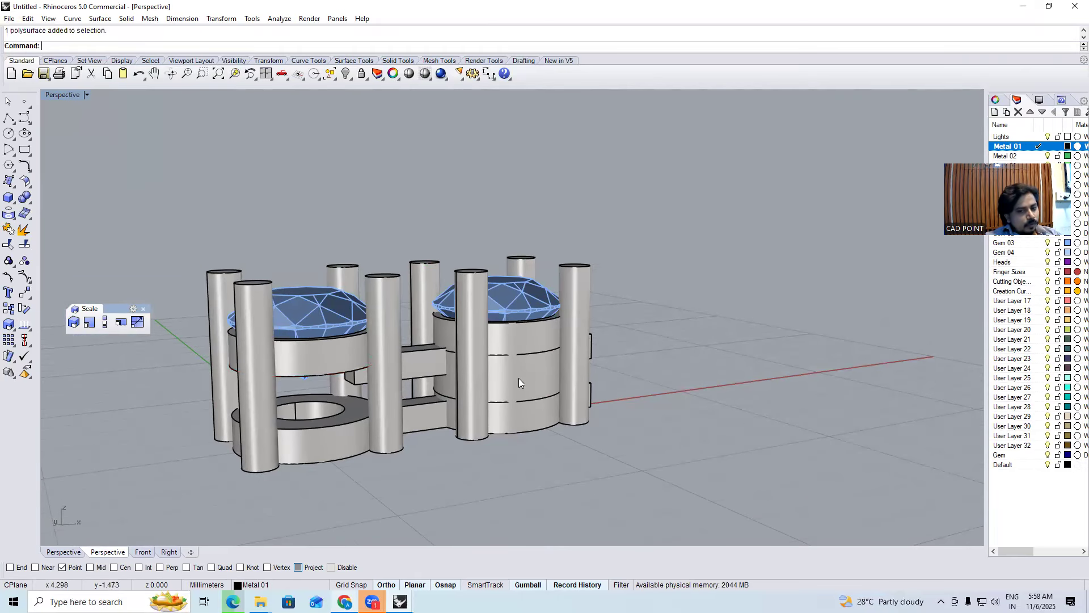
pyautogui.hotkey('ctrl', 'F1')
pyautogui.write('cutplane')
pyautogui.press('Return')
pyautogui.write('oc')
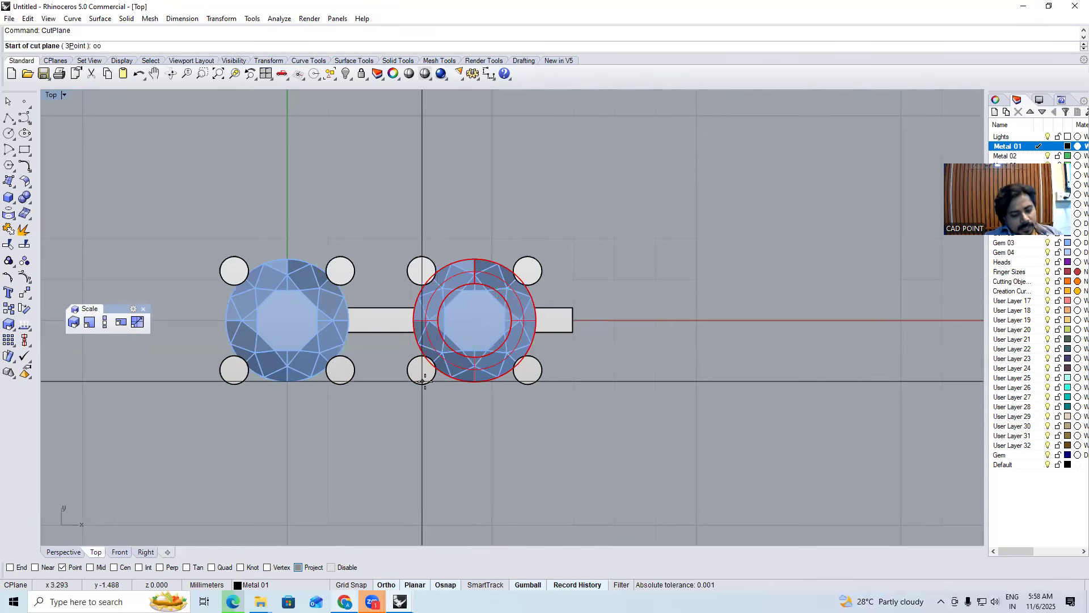
pyautogui.press('Return')
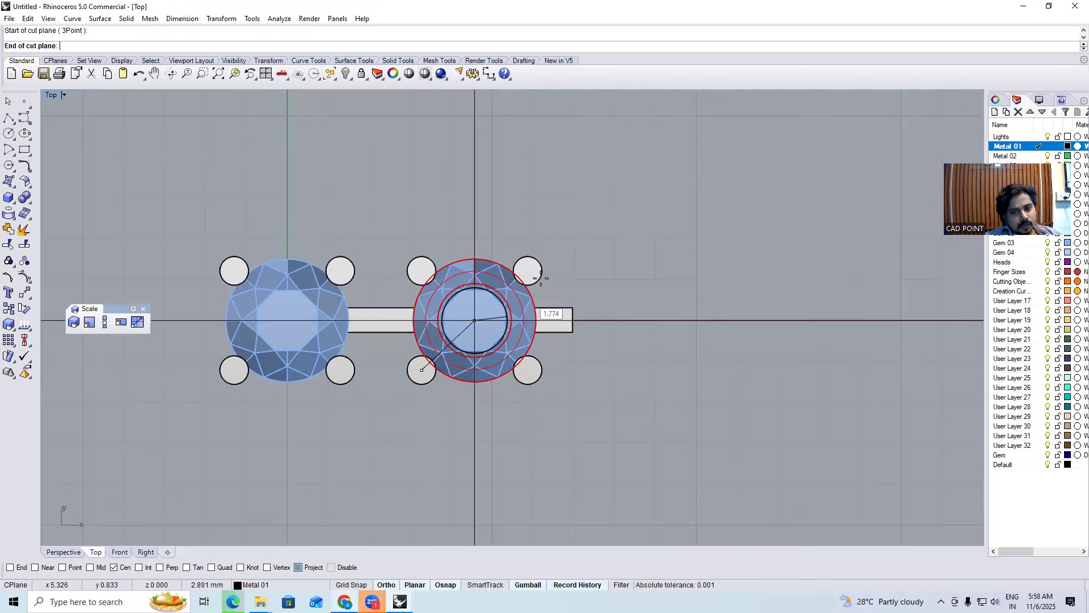
pyautogui.click(528, 370)
pyautogui.click(431, 262)
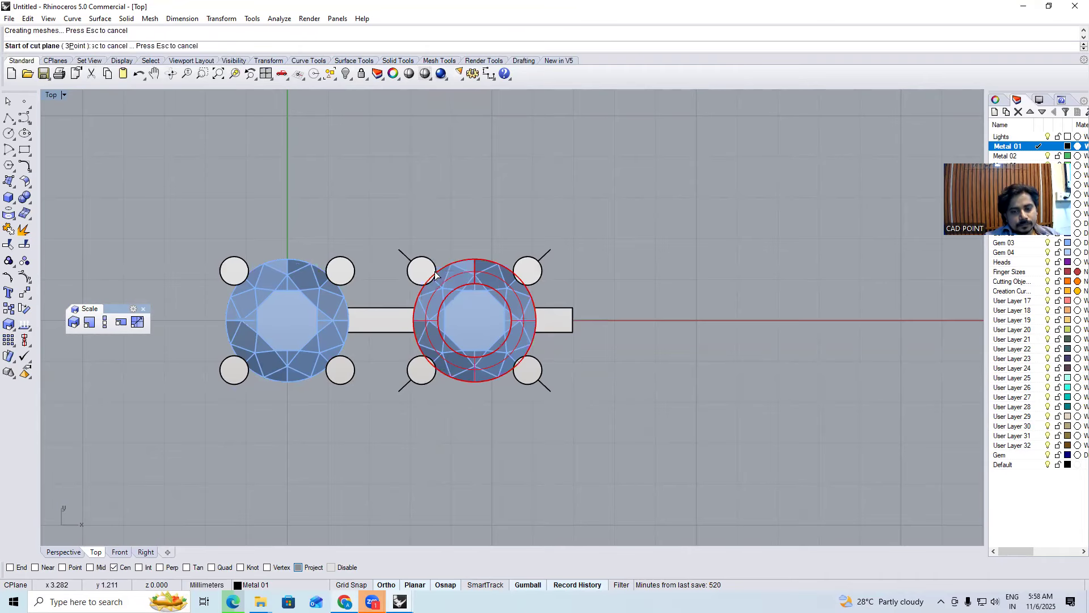
# Boolean-split the second setting's solid wall with the two diagonal cut planes
pyautogui.hotkey('ctrl', 'F4')
pyautogui.moveTo(483, 357); pyautogui.dragTo(484, 362, button='right')
pyautogui.scroll(5, 485, 362)
pyautogui.click(486, 364)
pyautogui.write('bs')
pyautogui.press('Return')
pyautogui.click(361, 391)
pyautogui.click(360, 386)
pyautogui.press('Return')
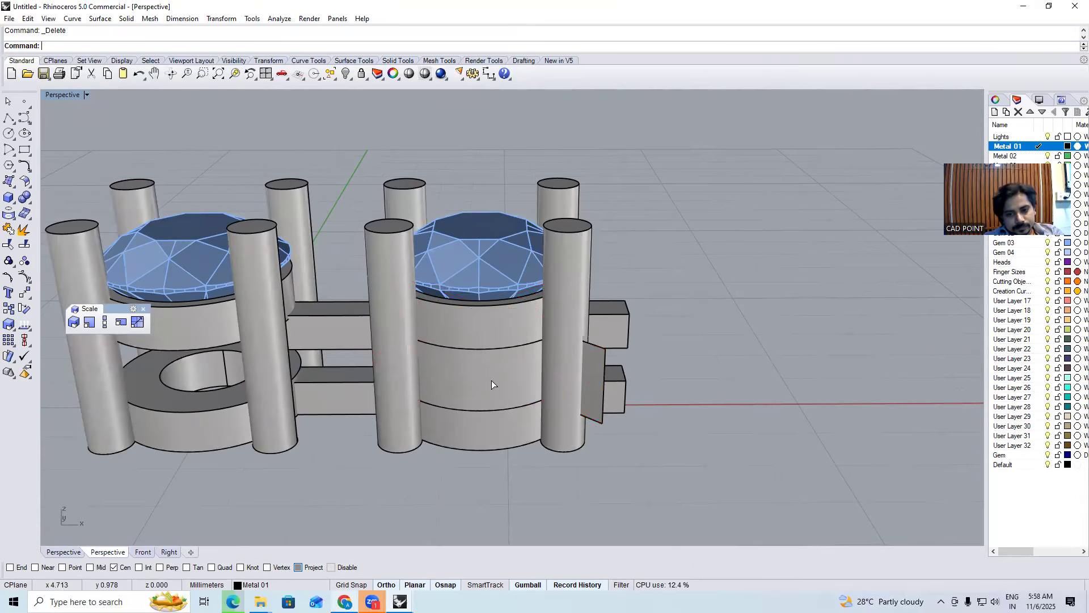
# Delete the leftover cut planes and the unneeded wall pieces, keeping only the piece facing the first setting
pyautogui.click(534, 397)
pyautogui.press('Escape')
pyautogui.scroll(5, 485, 340)
pyautogui.click(489, 343)
pyautogui.scroll(5, 488, 360)
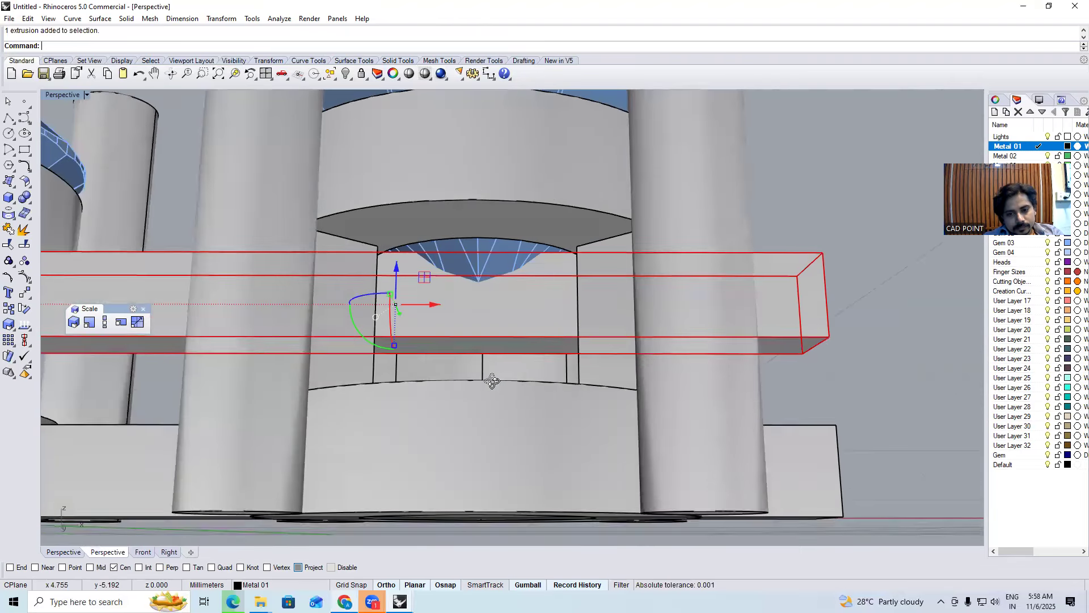
pyautogui.press('Delete')
pyautogui.scroll(-5, 543, 370)
pyautogui.moveTo(543, 369); pyautogui.dragTo(518, 399, button='right')
pyautogui.scroll(-5, 460, 354)
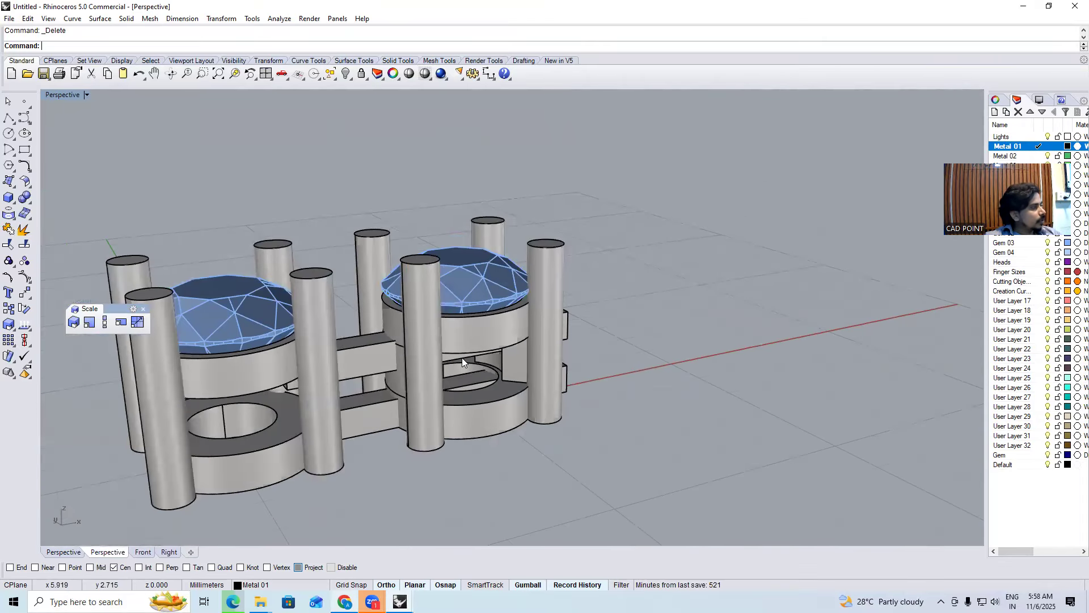
# Subtract the upper bar from the second setting's remaining wall piece and upper ring, keeping the bar
pyautogui.scroll(5, 432, 383)
pyautogui.click(416, 316)
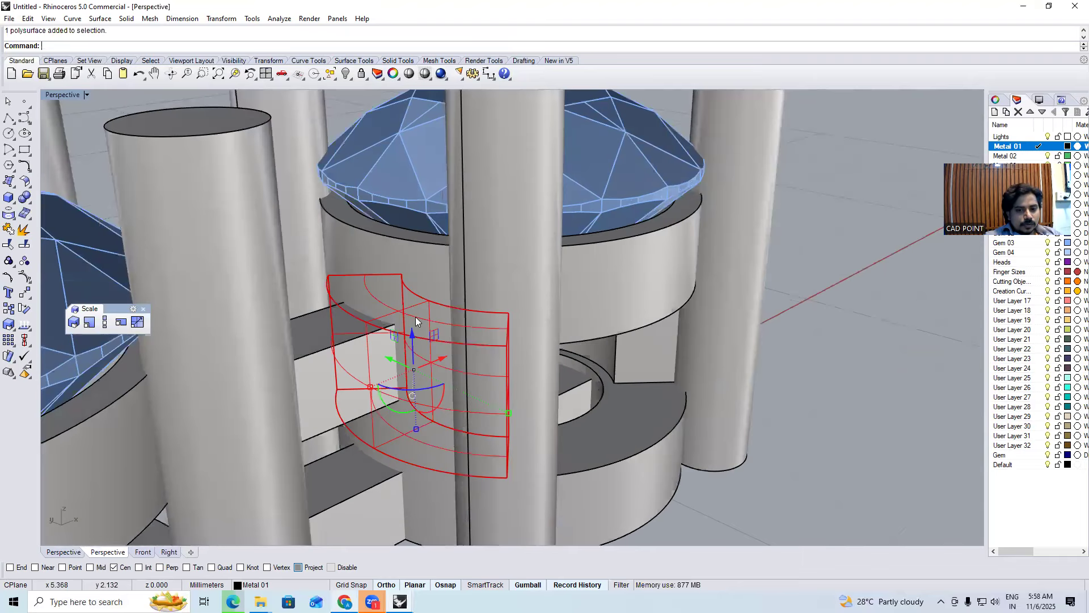
pyautogui.press('Return')
pyautogui.click(358, 353)
pyautogui.press('Return')
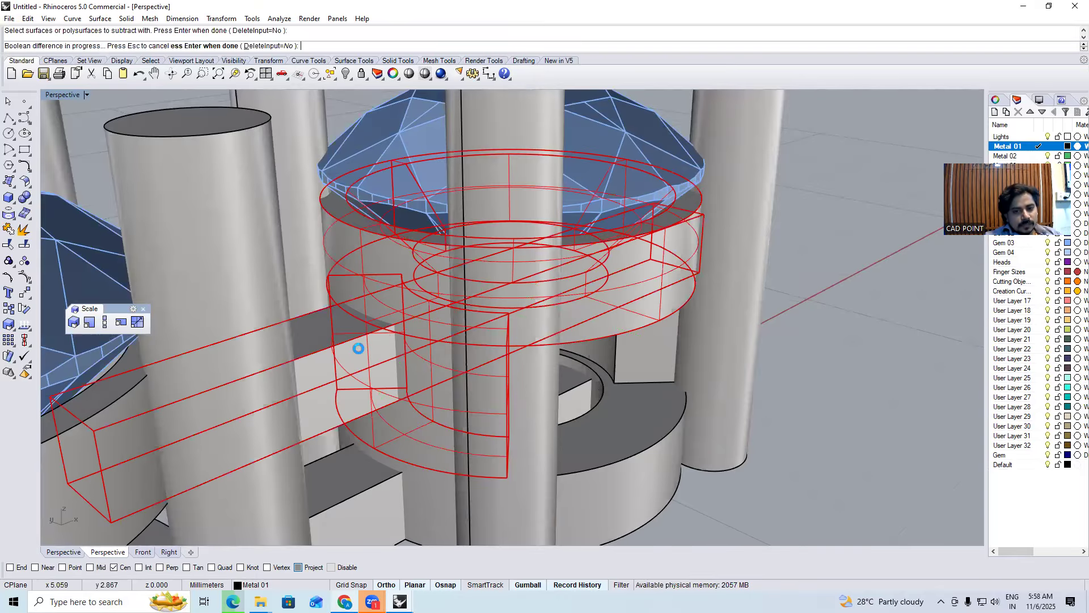
# Move the lower bar along its length so its end reaches further into the first setting's lower ring
pyautogui.scroll(-4, 361, 349)
pyautogui.moveTo(372, 347); pyautogui.dragTo(399, 284, button='right')
pyautogui.scroll(5, 358, 320)
pyautogui.click(354, 342)
pyautogui.moveTo(405, 355); pyautogui.dragTo(369, 274, button='right')
pyautogui.scroll(5, 326, 370)
pyautogui.click(379, 345)
pyautogui.scroll(-7, 379, 339)
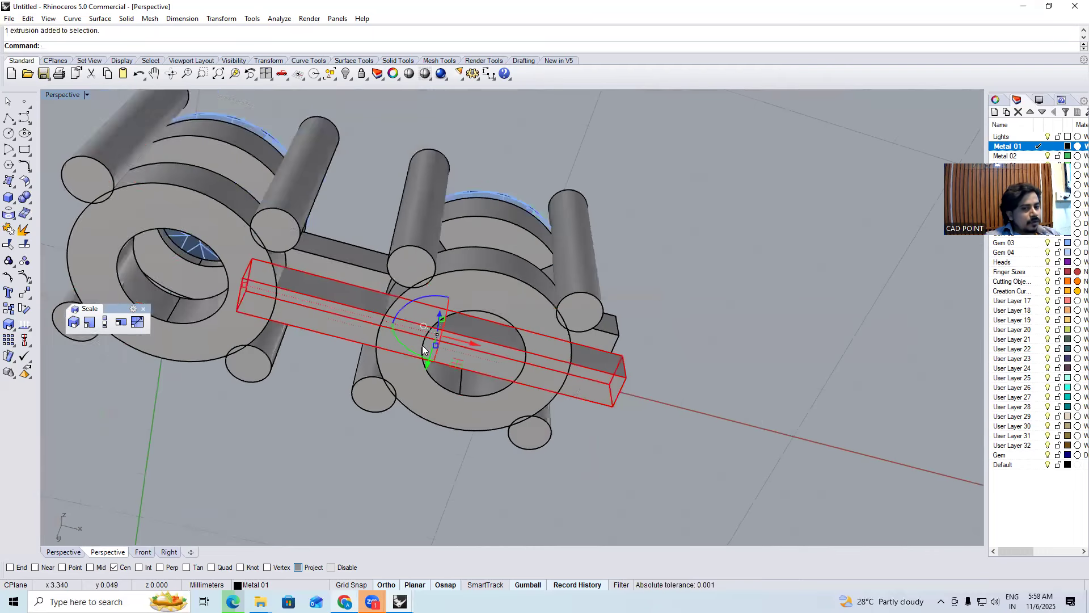
pyautogui.moveTo(473, 342); pyautogui.dragTo(426, 335)
pyautogui.hotkey('ctrl', 'z')
pyautogui.scroll(6, 229, 314)
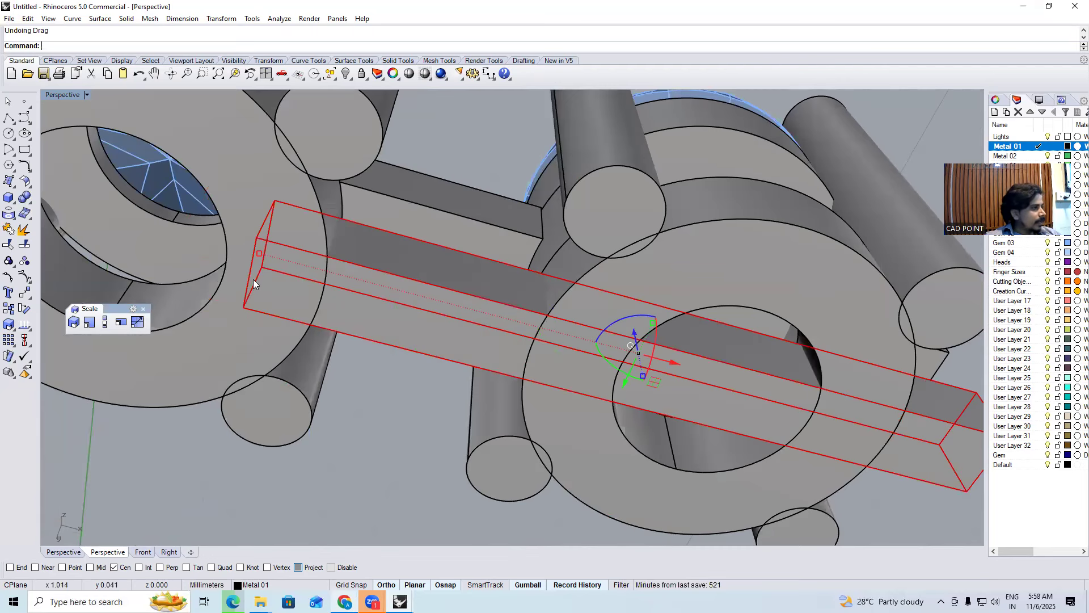
pyautogui.moveTo(672, 360); pyautogui.dragTo(616, 346)
# Move the lower bar slightly below the bottom faces of the rings in the Front view
pyautogui.hotkey('ctrl', 'F3')
pyautogui.hotkey('ctrl', 'F2')
pyautogui.scroll(-2, 378, 438)
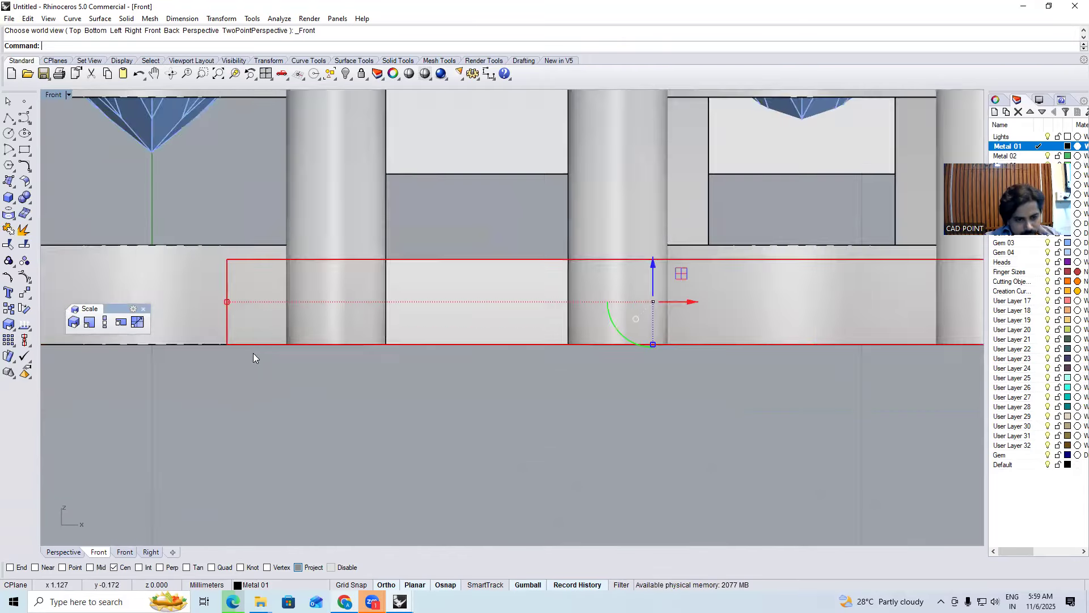
pyautogui.scroll(14, 254, 355)
pyautogui.rightClick(267, 365)
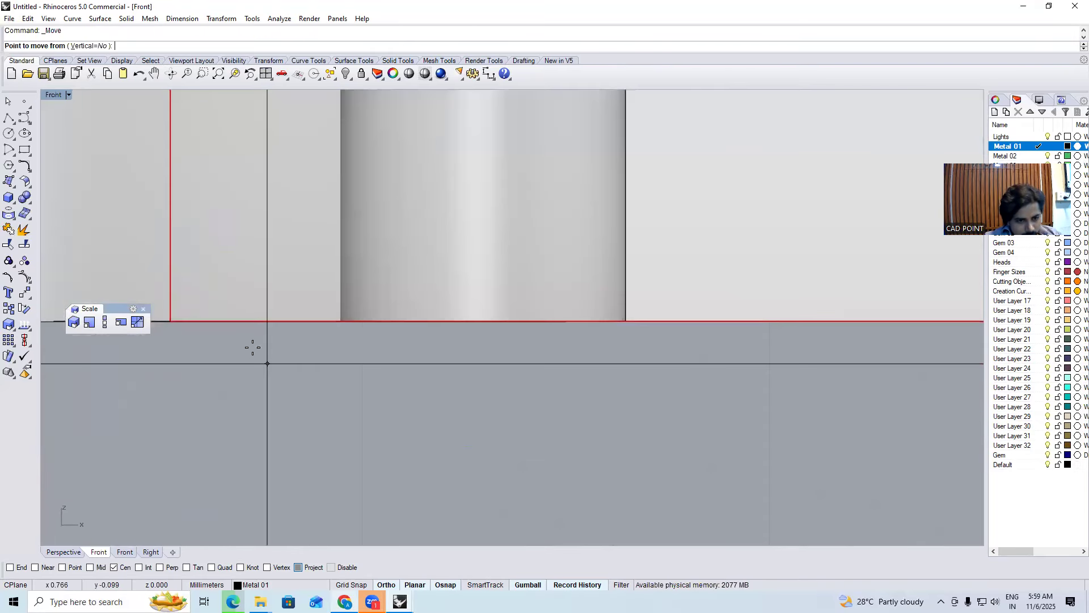
pyautogui.click(253, 347)
pyautogui.click(253, 348)
pyautogui.scroll(-5, 293, 362)
# Subtract the lower bar from the rings and prongs of both settings
pyautogui.hotkey('ctrl', 'F4')
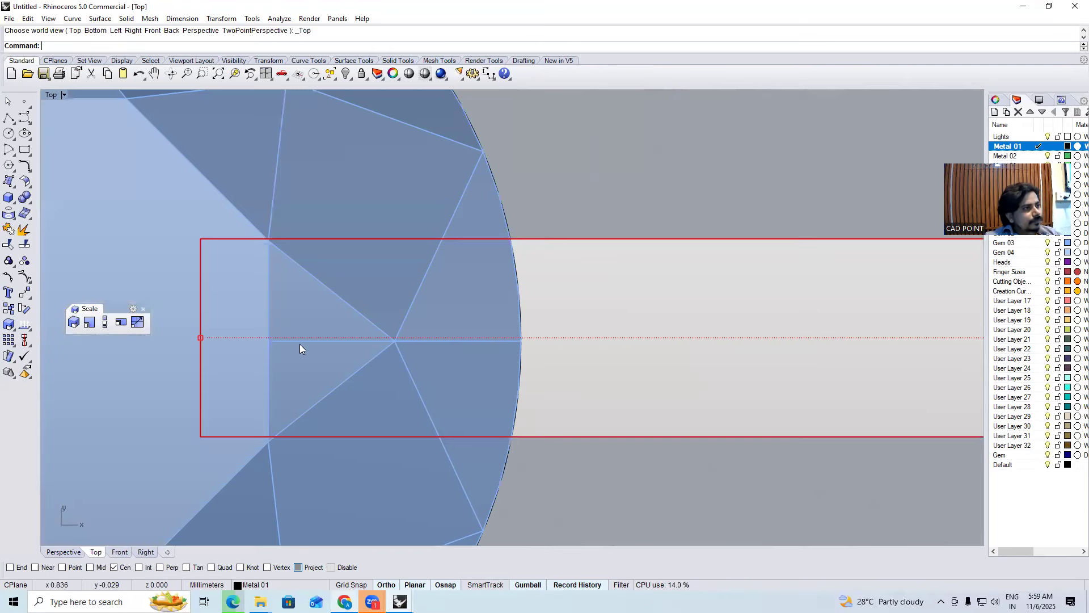
pyautogui.scroll(-5, 301, 349)
pyautogui.scroll(3, 511, 272)
pyautogui.keyDown('shift'); pyautogui.click(528, 233); pyautogui.keyUp('shift')
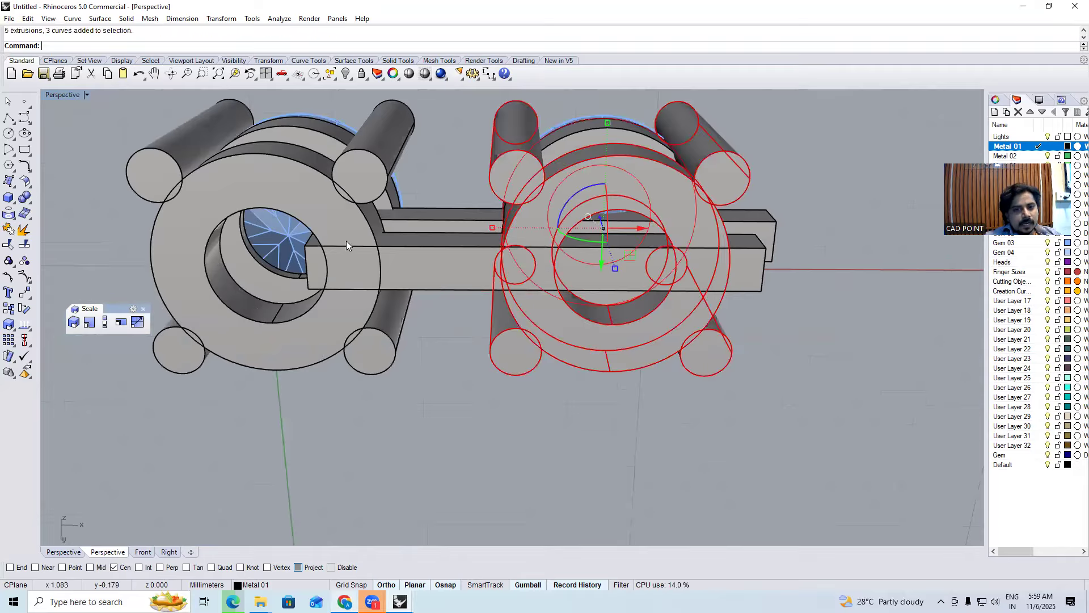
pyautogui.keyDown('shift'); pyautogui.click(346, 241); pyautogui.keyUp('shift')
pyautogui.hotkey('ctrl', 'h')
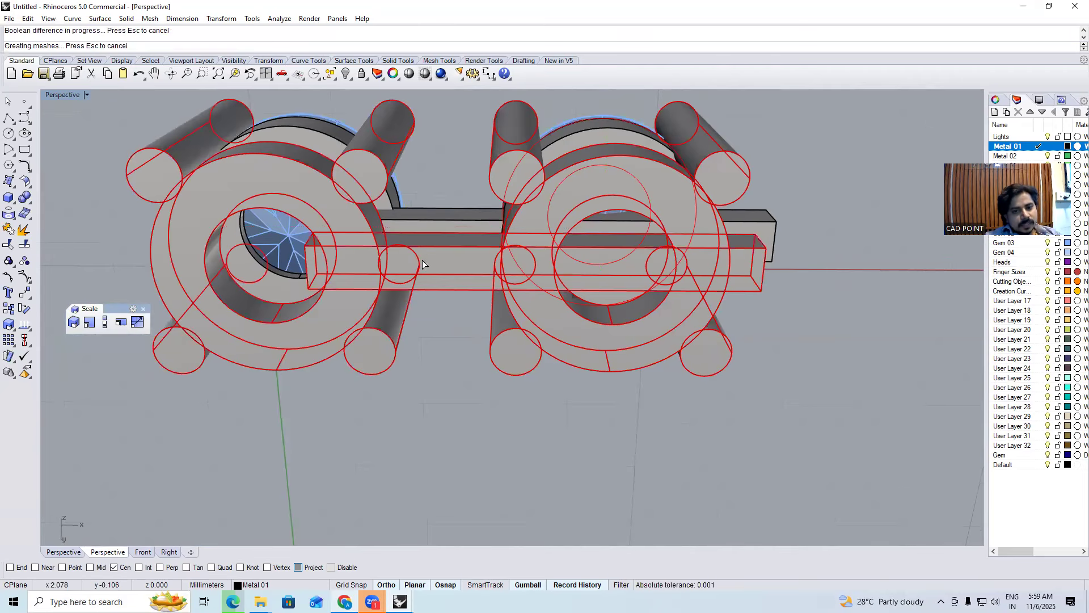
# Move the first setting, its connecting bar and both stones away from the second setting along the centre line
pyautogui.scroll(-4, 413, 274)
pyautogui.moveTo(410, 349); pyautogui.dragTo(292, 241)
pyautogui.hotkey('ctrl', 'F1')
pyautogui.moveTo(451, 334); pyautogui.dragTo(301, 337)
pyautogui.hotkey('ctrl', 'F4')
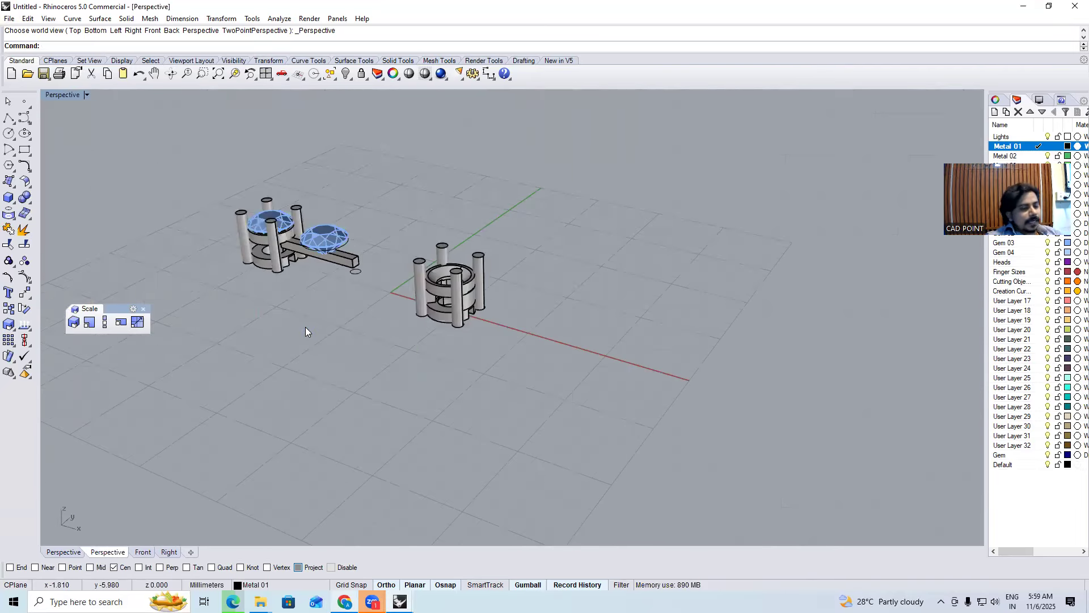
# Undo the last drag of the head and link bar
pyautogui.hotkey('ctrl', 'z')
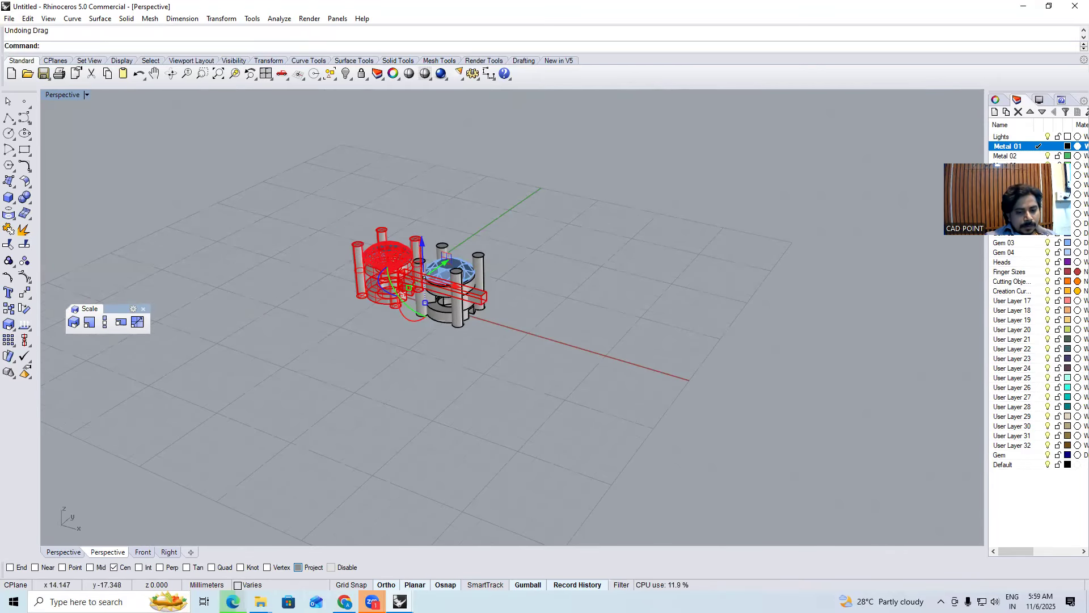
# Switch to the browser, play a short stretch of the tennis bracelet assembly video, and return to Rhinoceros
pyautogui.hotkey('alt', 'Tab')
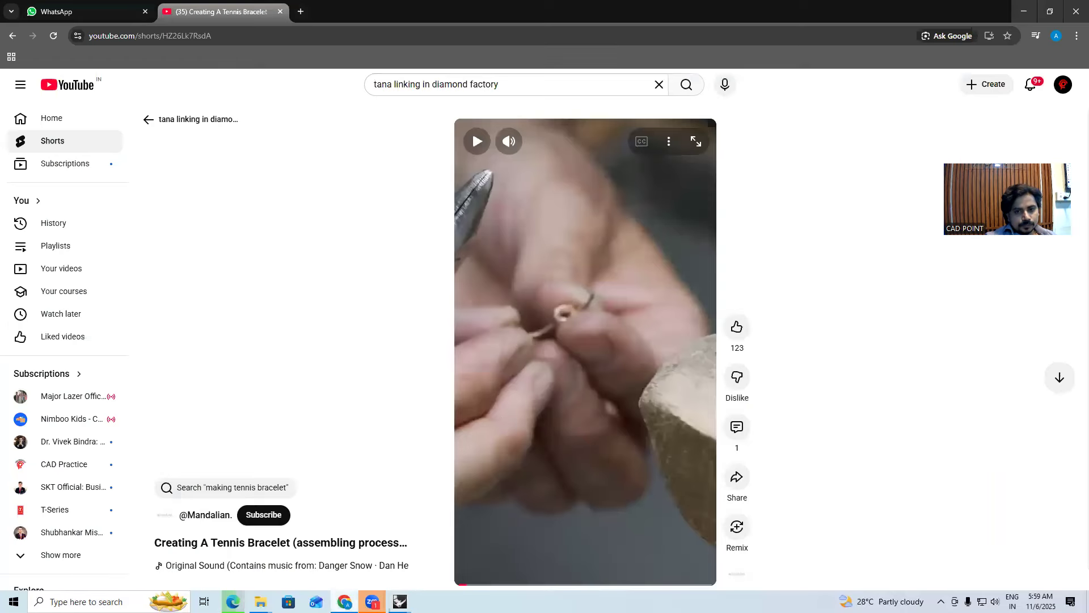
pyautogui.click(521, 365)
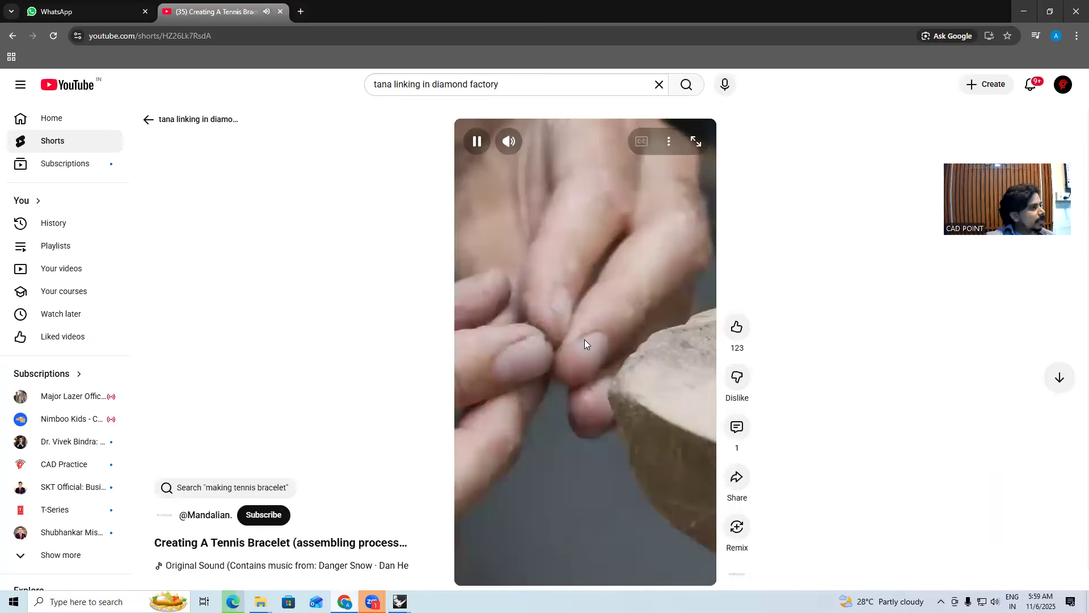
pyautogui.press('space')
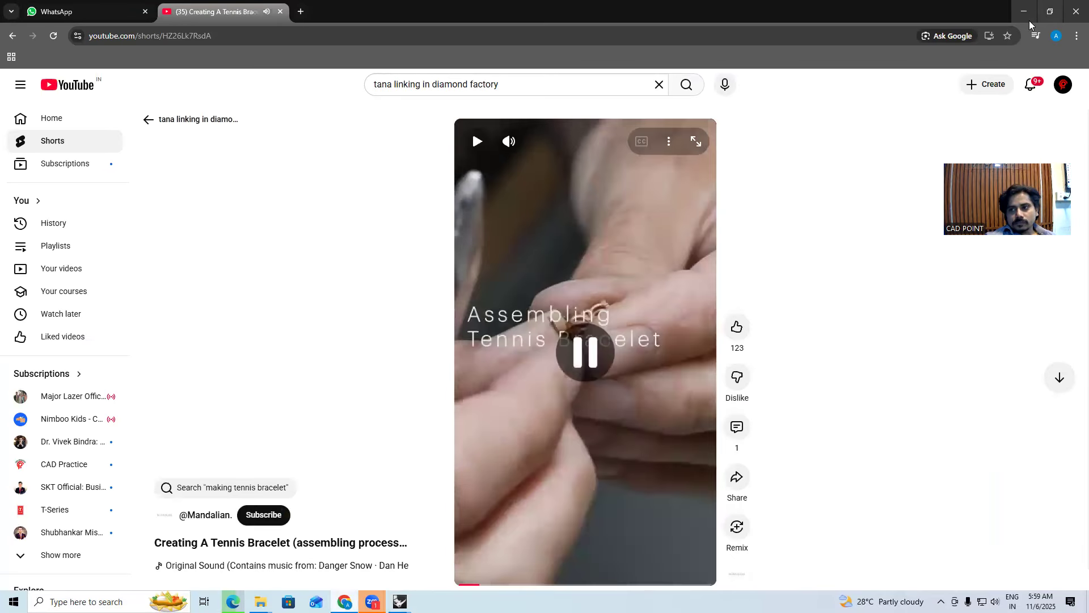
pyautogui.hotkey('alt', 'Tab')
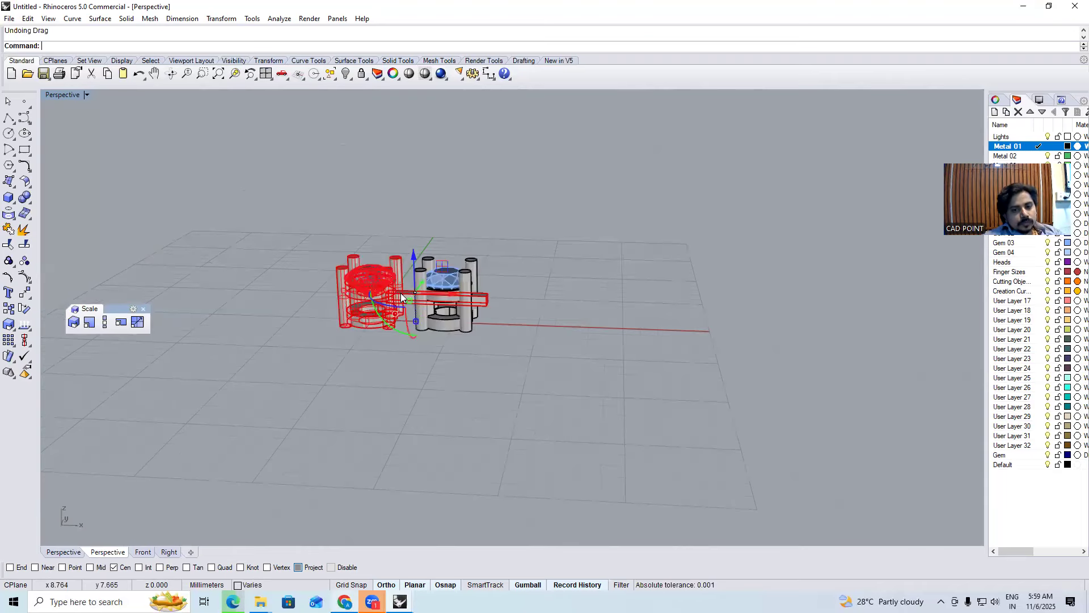
# Examine how the link bar passes between the two gem heads from the side and from underneath
pyautogui.moveTo(394, 408); pyautogui.dragTo(437, 394, button='right')
pyautogui.press('Escape')
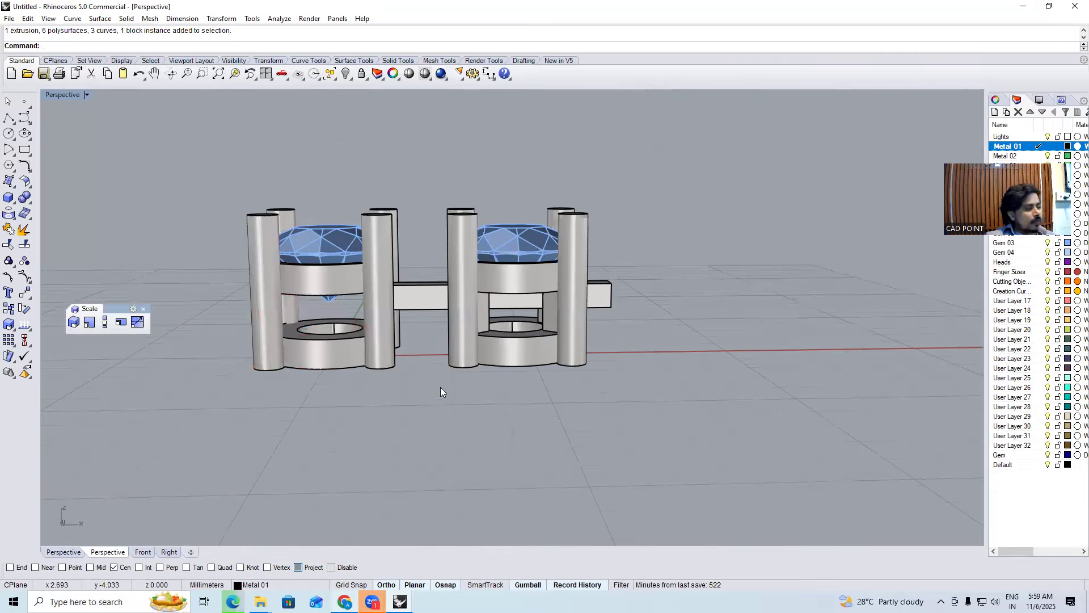
pyautogui.moveTo(426, 341); pyautogui.dragTo(429, 226, button='right')
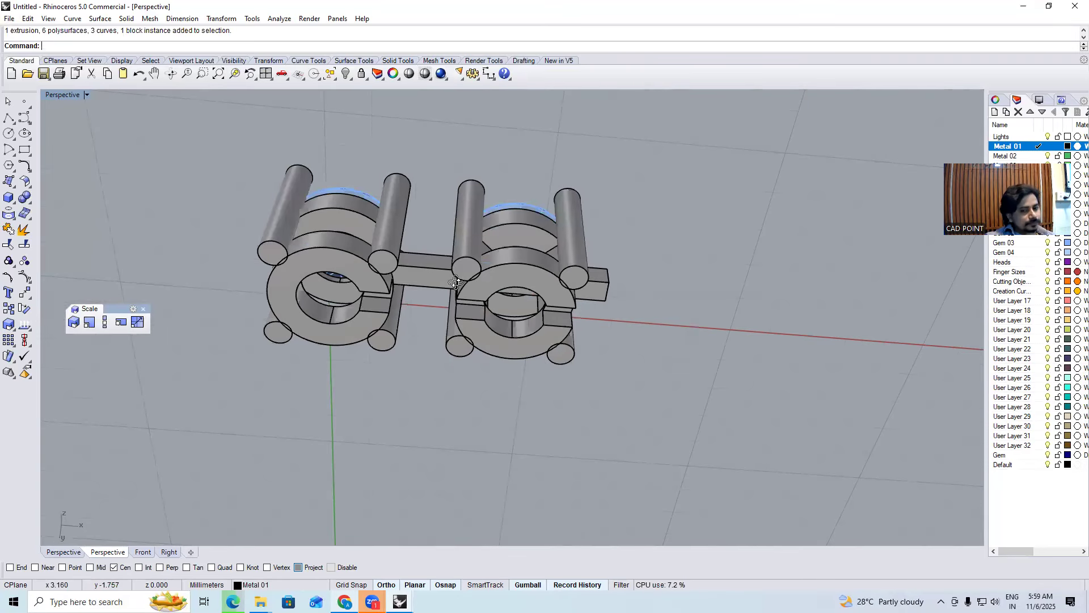
pyautogui.scroll(2, 455, 284)
pyautogui.moveTo(454, 285); pyautogui.dragTo(451, 344, button='right')
pyautogui.scroll(6, 418, 320)
pyautogui.click(387, 283)
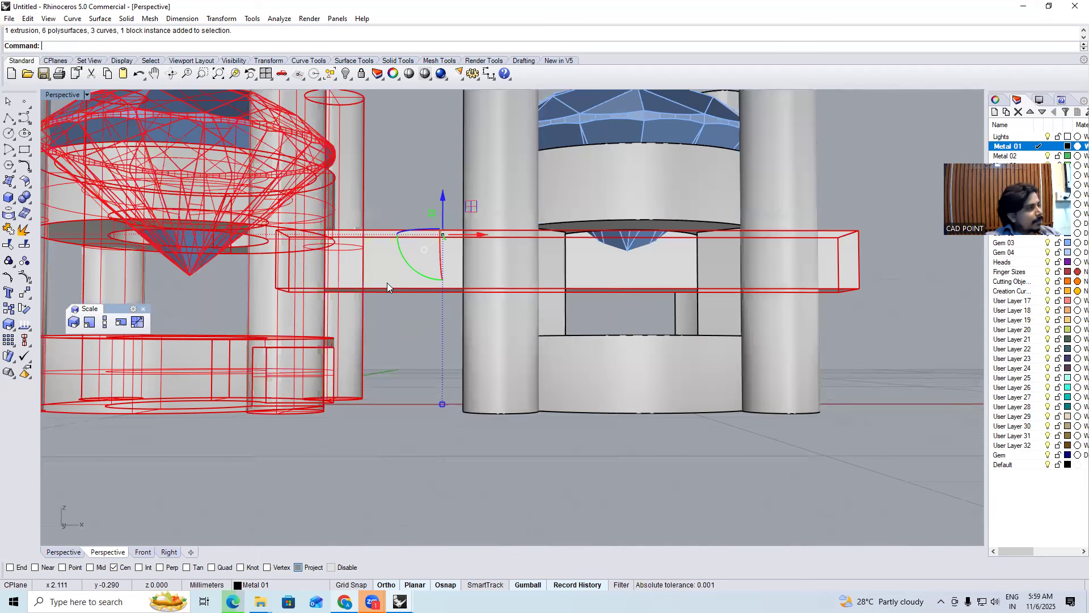
pyautogui.moveTo(355, 313); pyautogui.dragTo(322, 244, button='right')
pyautogui.press('Escape')
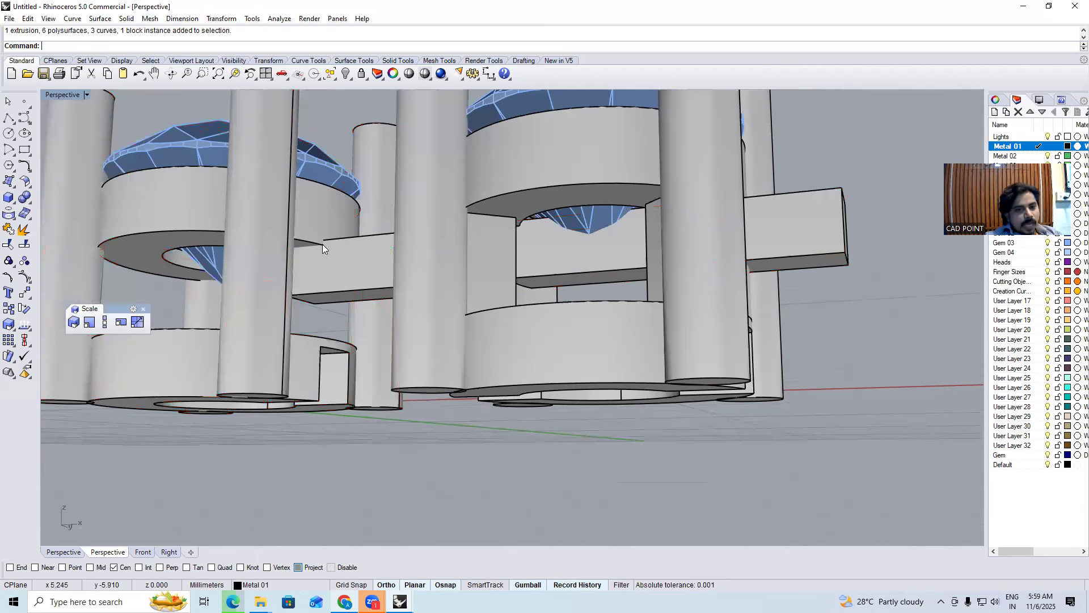
pyautogui.moveTo(543, 301); pyautogui.dragTo(574, 307, button='right')
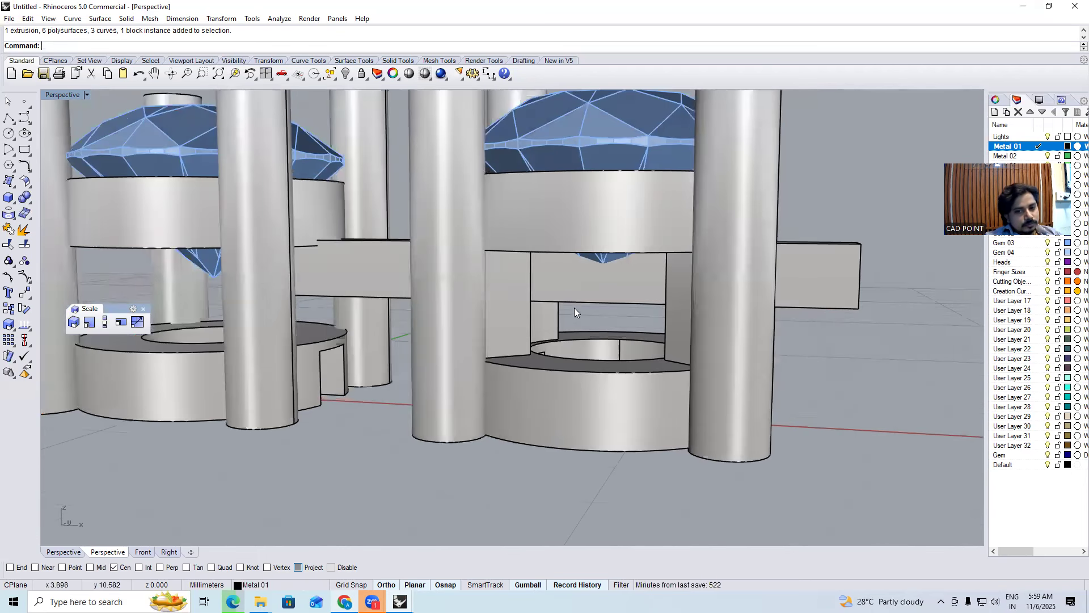
# Remove the second head's two curved side walls from their group
pyautogui.write('Efg')
pyautogui.press('Return')
pyautogui.write('rfg')
pyautogui.press('Return')
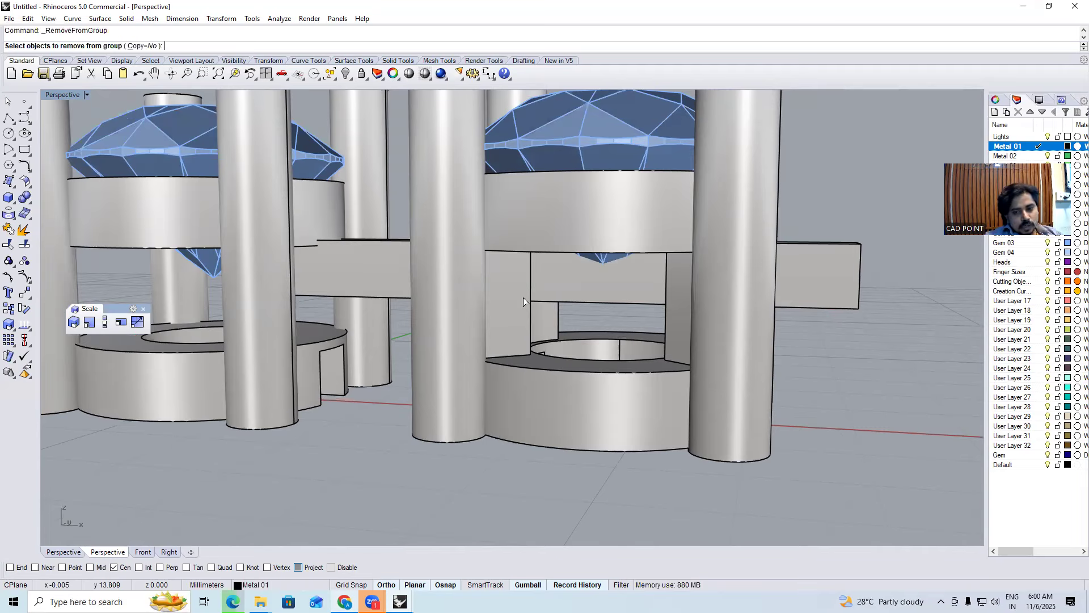
pyautogui.click(523, 297)
pyautogui.click(669, 299)
pyautogui.press('Return')
# Copy the two curved side walls from the second gem's centre to the first gem's centre, using the Point snap
pyautogui.hotkey('ctrl', 'F1')
pyautogui.write('c')
pyautogui.press('Return')
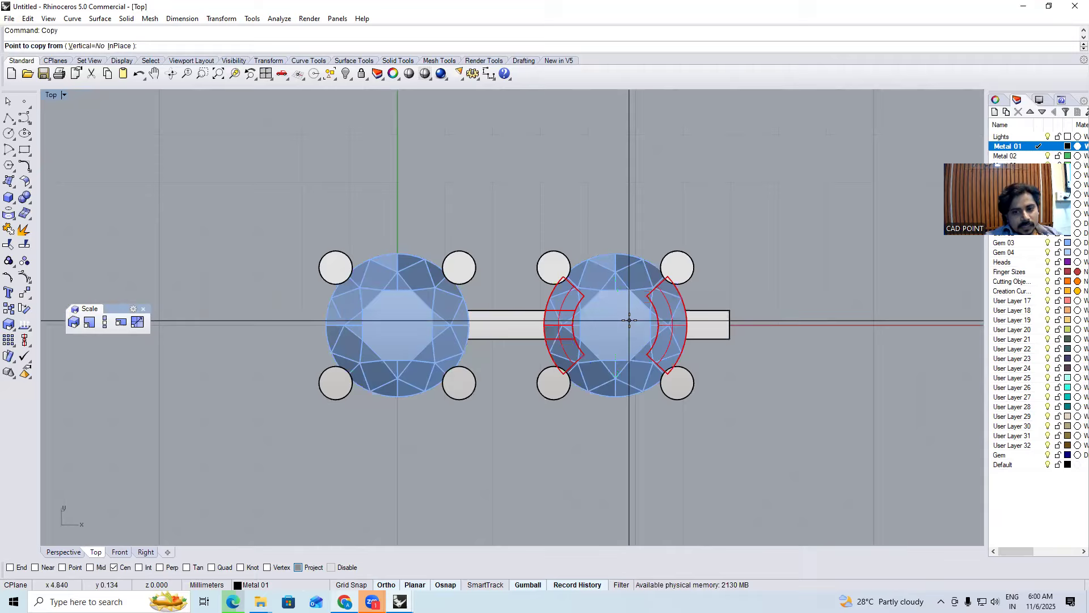
pyautogui.write('os')
pyautogui.press('Return')
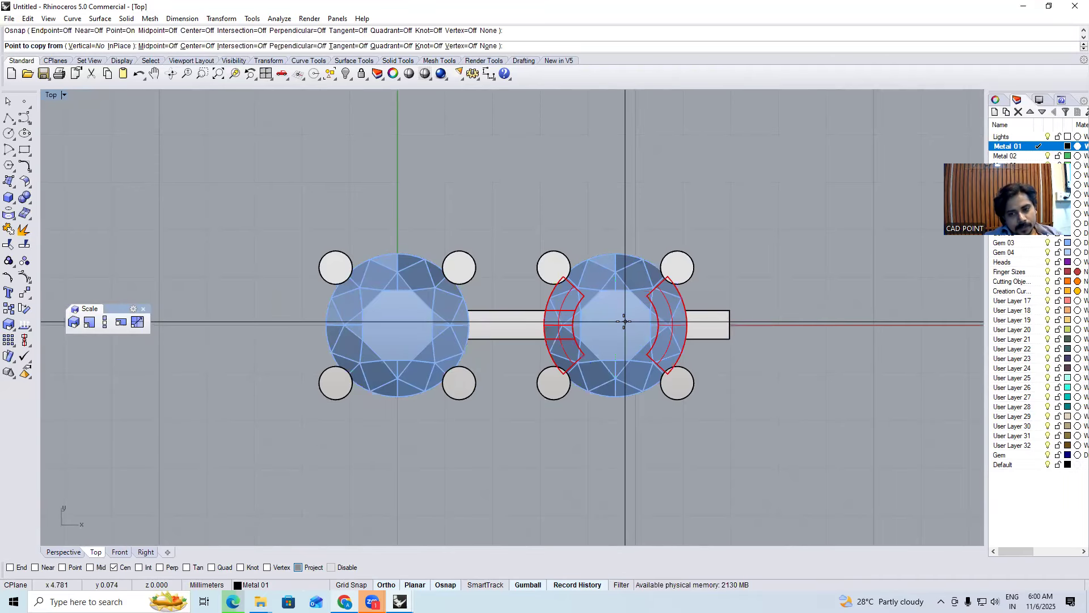
pyautogui.click(616, 325)
pyautogui.click(399, 324)
pyautogui.press('Return')
# Examine the copied side walls of the first head and their fit around the link bar from above and below
pyautogui.hotkey('ctrl', 'F4')
pyautogui.moveTo(476, 286); pyautogui.dragTo(454, 311, button='right')
pyautogui.scroll(6, 453, 312)
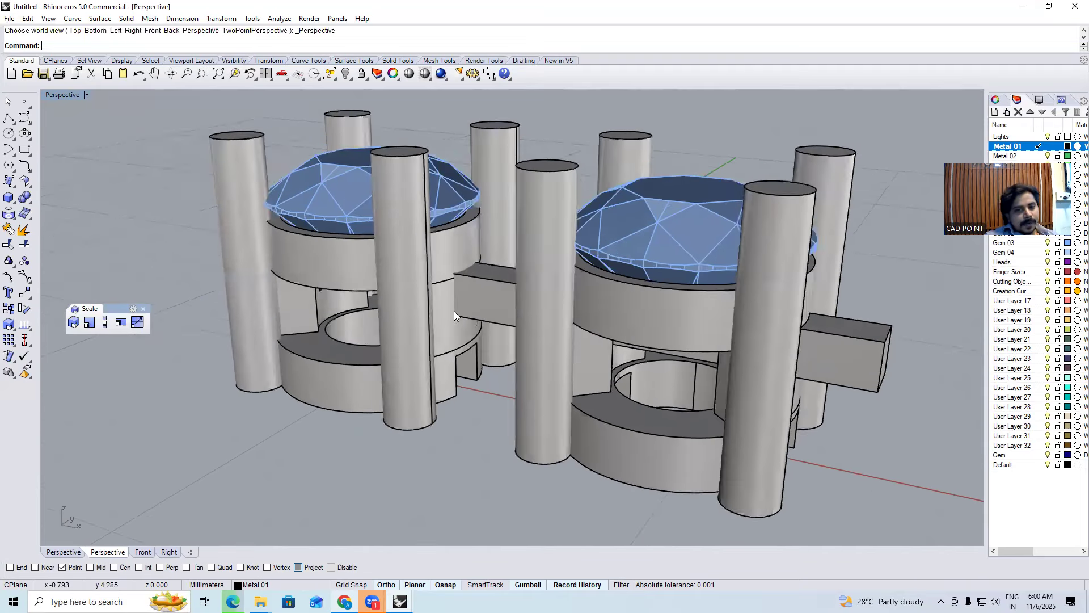
pyautogui.click(443, 311)
pyautogui.keyDown('ctrl'); pyautogui.keyDown('shift'); pyautogui.click(454, 283); pyautogui.keyUp('shift'); pyautogui.keyUp('ctrl')
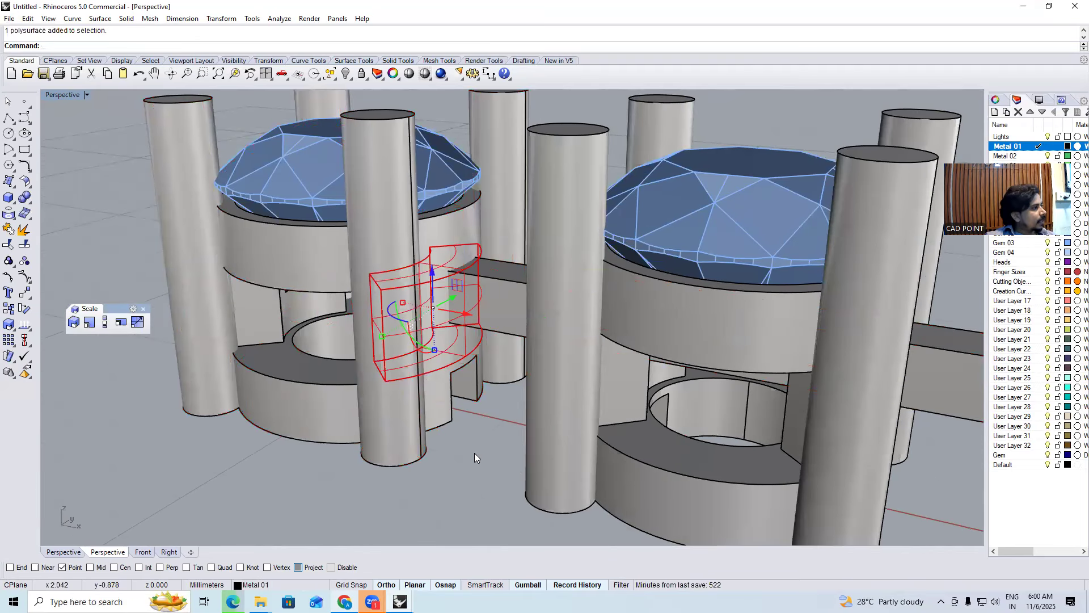
pyautogui.press('Delete')
pyautogui.moveTo(491, 390); pyautogui.dragTo(476, 330, button='right')
pyautogui.scroll(5, 477, 331)
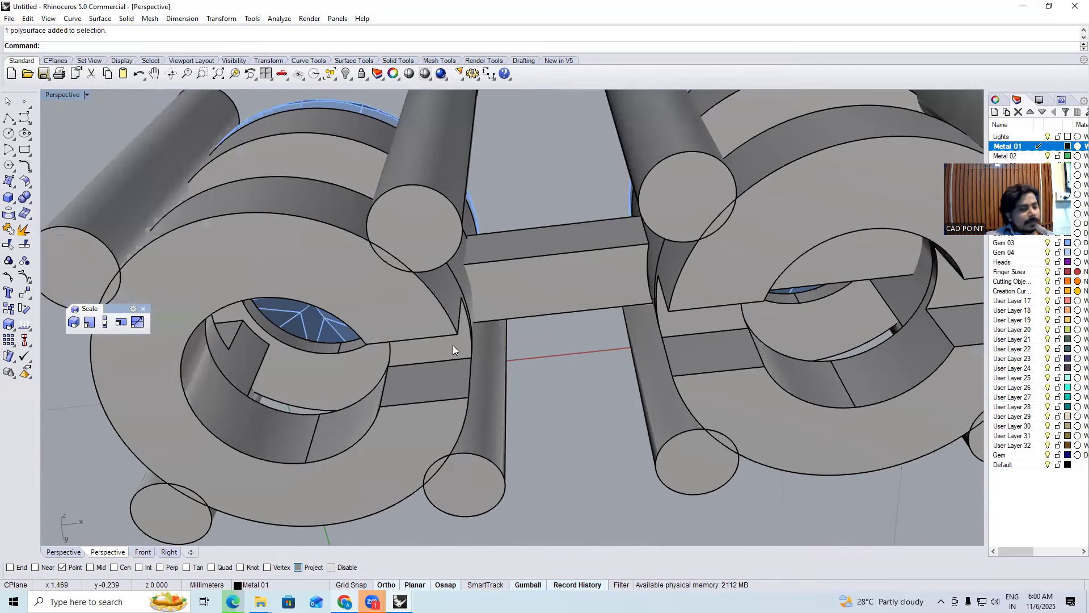
pyautogui.scroll(-3, 452, 346)
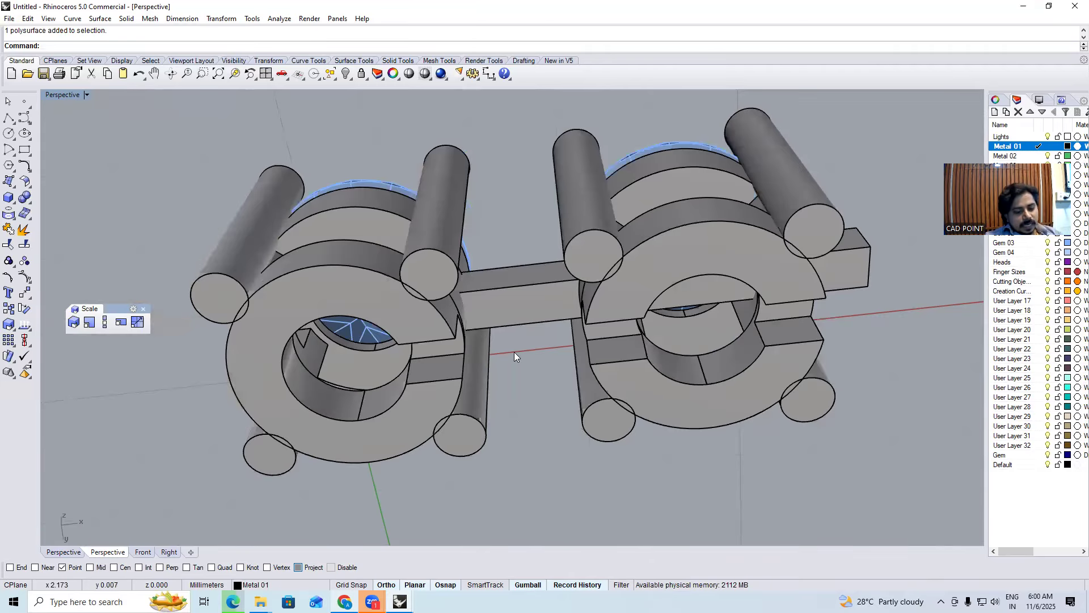
# In the Front view, remove the link bar from its group
pyautogui.press('F2')
pyautogui.click(530, 305)
pyautogui.press('Escape')
pyautogui.write('RG')
pyautogui.press('Return')
pyautogui.click(565, 314)
pyautogui.press('Return')
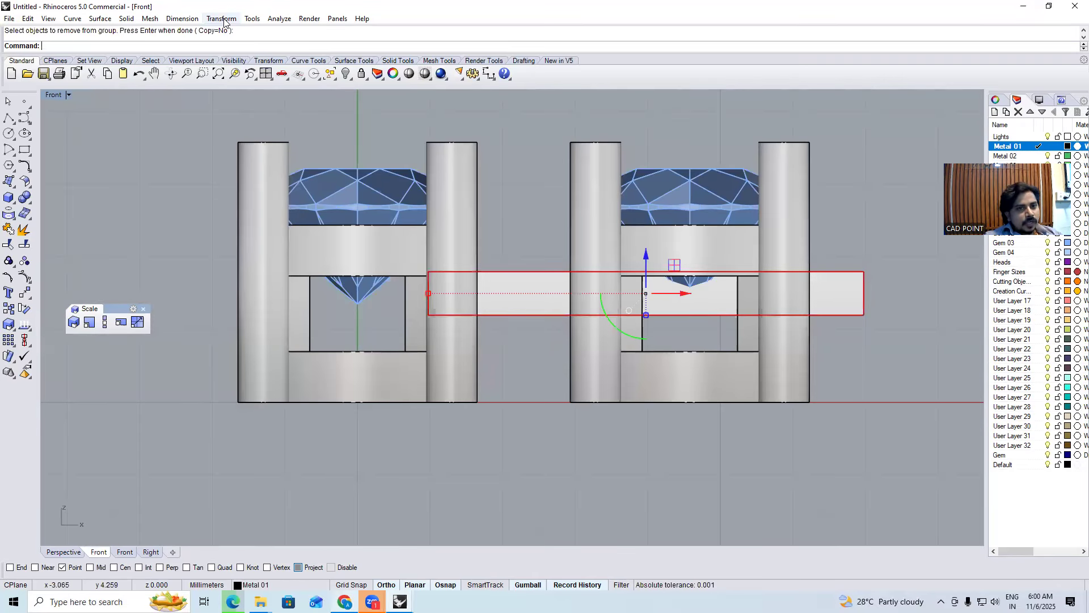
# Try to bend the link bar down inside the second head so it folds back towards the first head
pyautogui.click(222, 18)
pyautogui.click(261, 214)
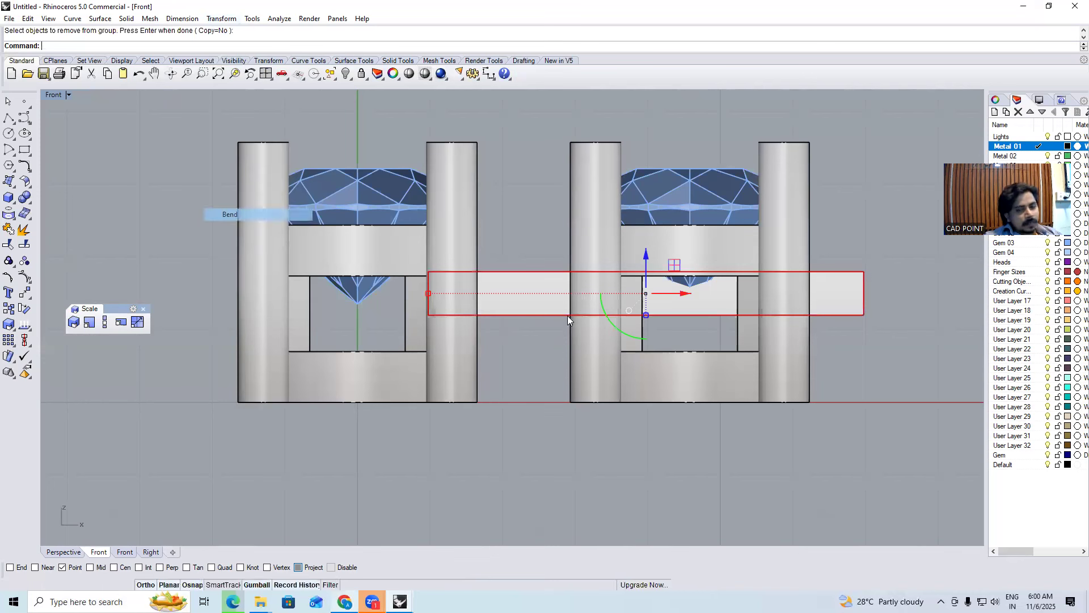
pyautogui.click(596, 316)
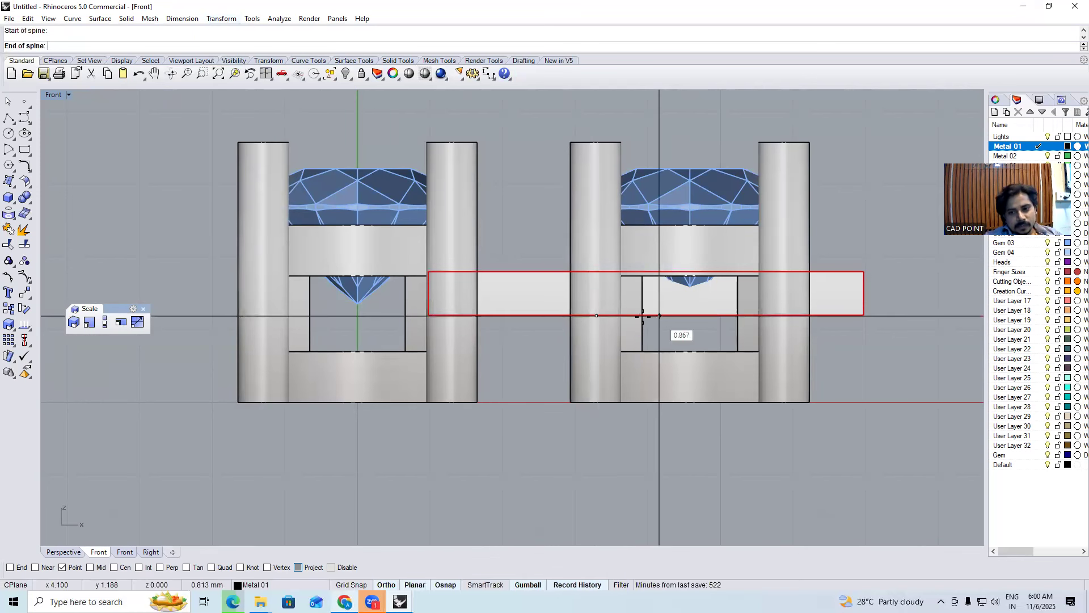
pyautogui.click(644, 315)
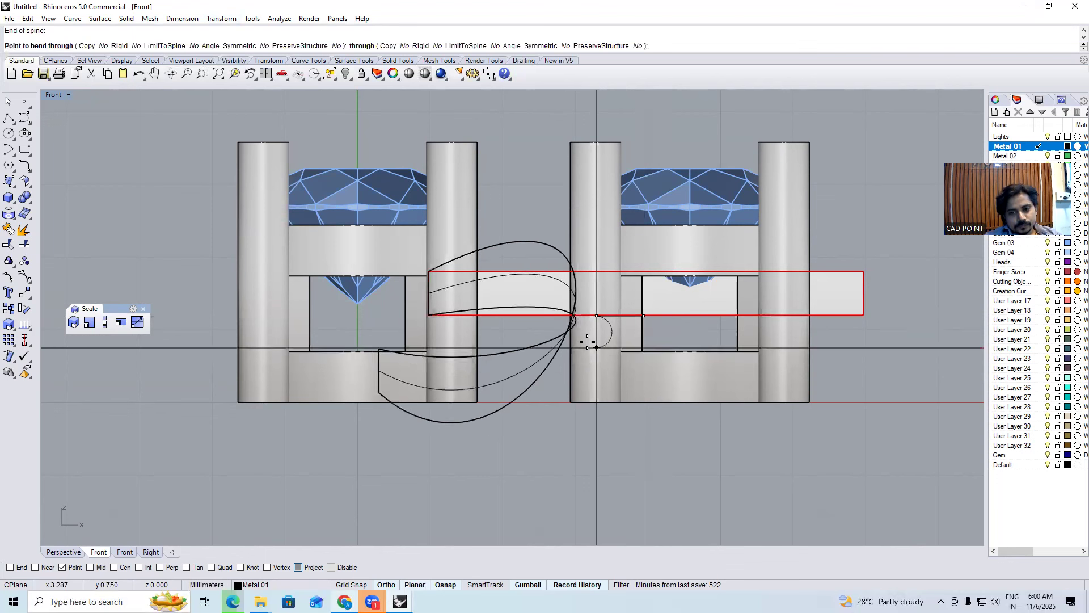
pyautogui.click(593, 351)
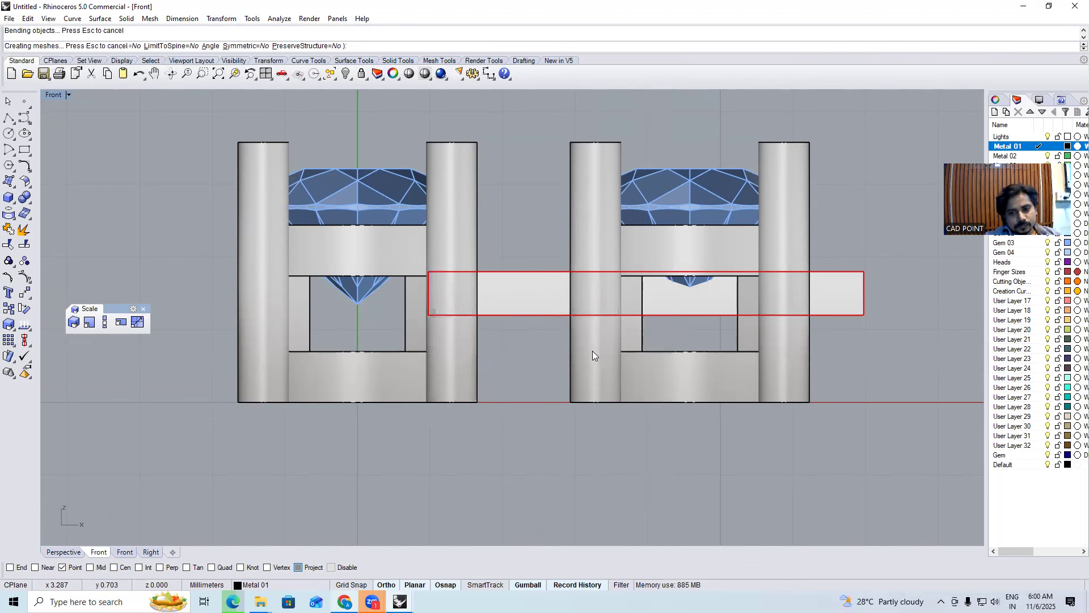
# Examine the folded link bar between the two heads from below and from the side
pyautogui.hotkey('ctrl', 'F1')
pyautogui.hotkey('ctrl', 'F4')
pyautogui.moveTo(455, 346); pyautogui.dragTo(439, 295, button='right')
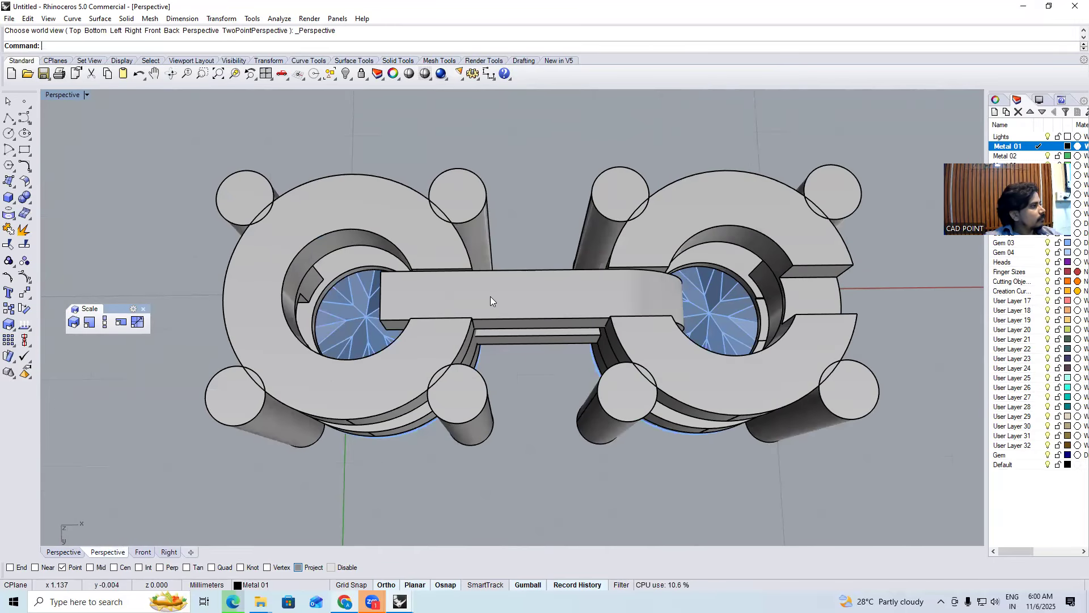
pyautogui.moveTo(505, 352); pyautogui.dragTo(476, 354, button='right')
pyautogui.scroll(5, 476, 354)
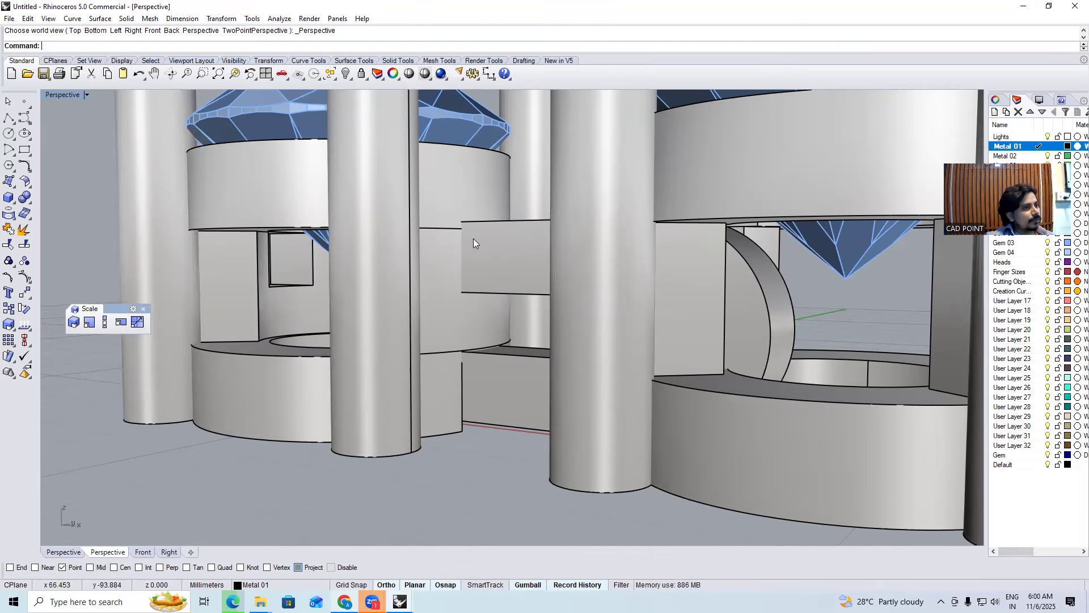
pyautogui.scroll(-5, 448, 246)
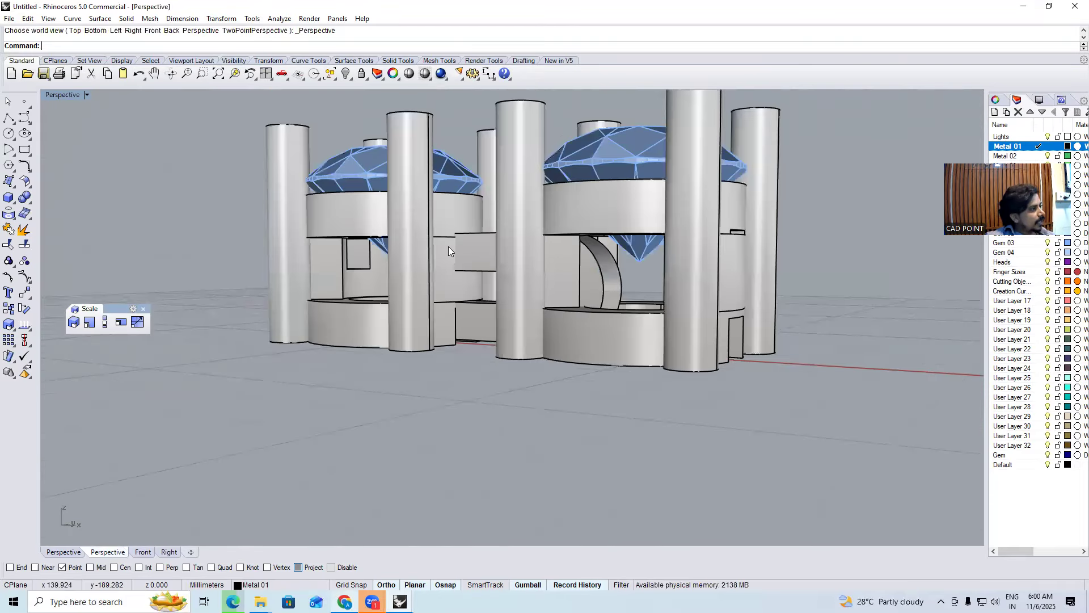
pyautogui.scroll(-4, 444, 241)
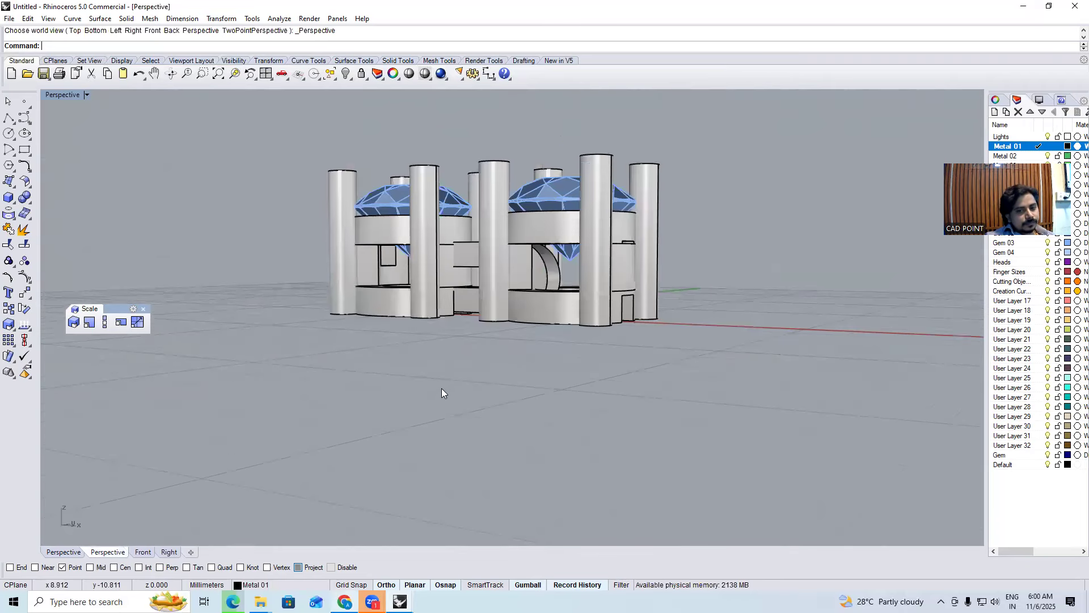
pyautogui.moveTo(505, 208); pyautogui.dragTo(516, 268, button='right')
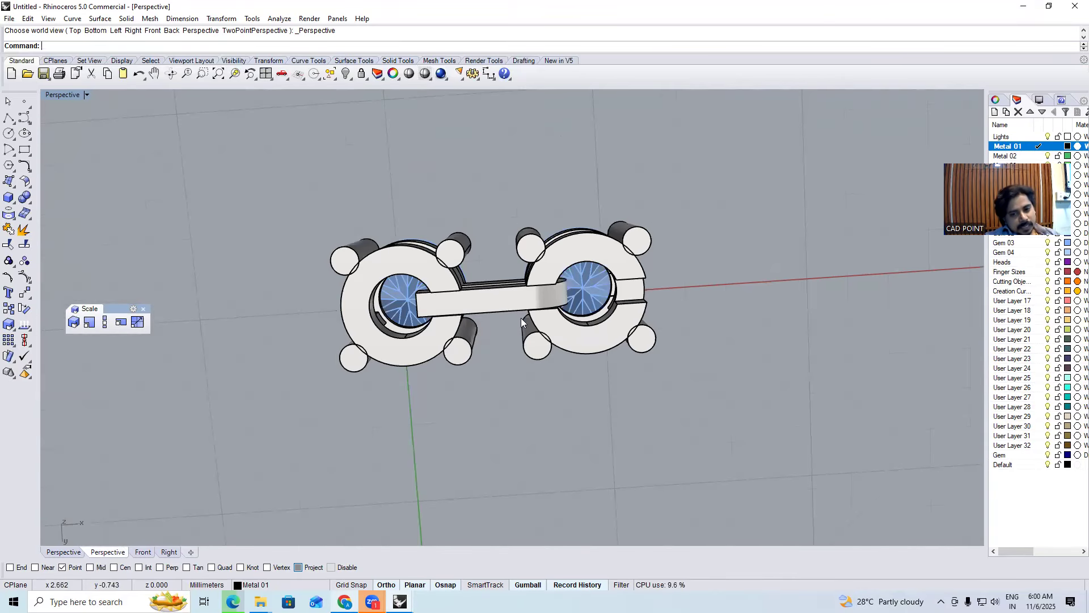
pyautogui.moveTo(521, 318); pyautogui.dragTo(509, 284, button='right')
# Undo the bend and group the straight link bar with the first head
pyautogui.hotkey('ctrl', 'z')
pyautogui.scroll(5, 505, 274)
pyautogui.scroll(-4, 494, 264)
pyautogui.press('Escape')
pyautogui.click(483, 257)
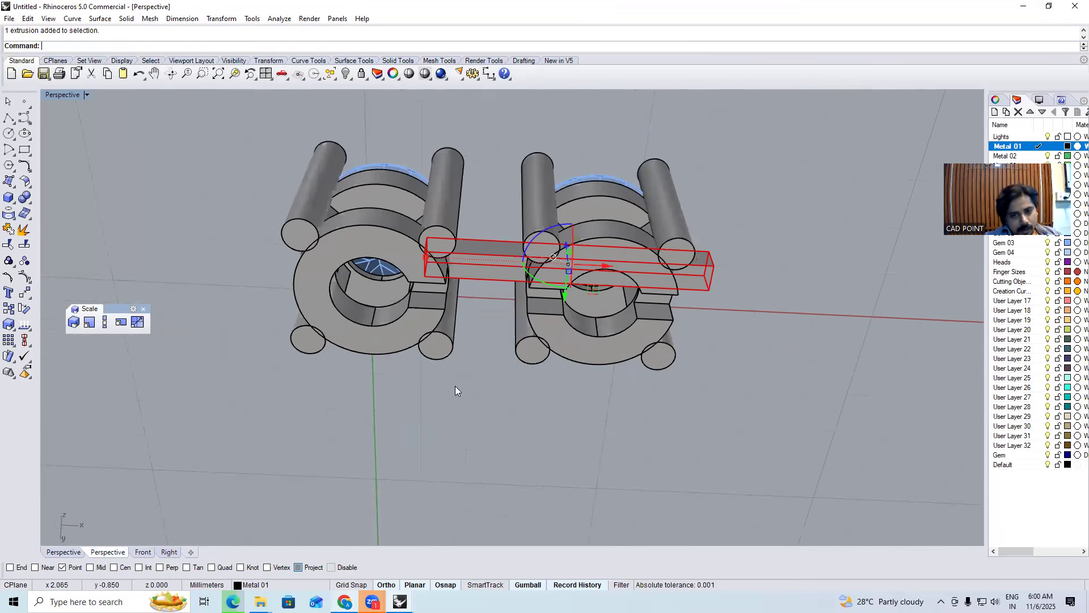
pyautogui.keyDown('shift'); pyautogui.click(325, 222); pyautogui.keyUp('shift')
pyautogui.hotkey('ctrl', 'g')
# Delete the whole second head with its gem in the Top view, keeping the first head and the link bar
pyautogui.moveTo(379, 253); pyautogui.dragTo(420, 300, button='right')
pyautogui.press('Escape')
pyautogui.write('sd')
pyautogui.press('Return')
pyautogui.moveTo(405, 260); pyautogui.dragTo(494, 246, button='right')
pyautogui.click(606, 226)
pyautogui.scroll(-2, 583, 243)
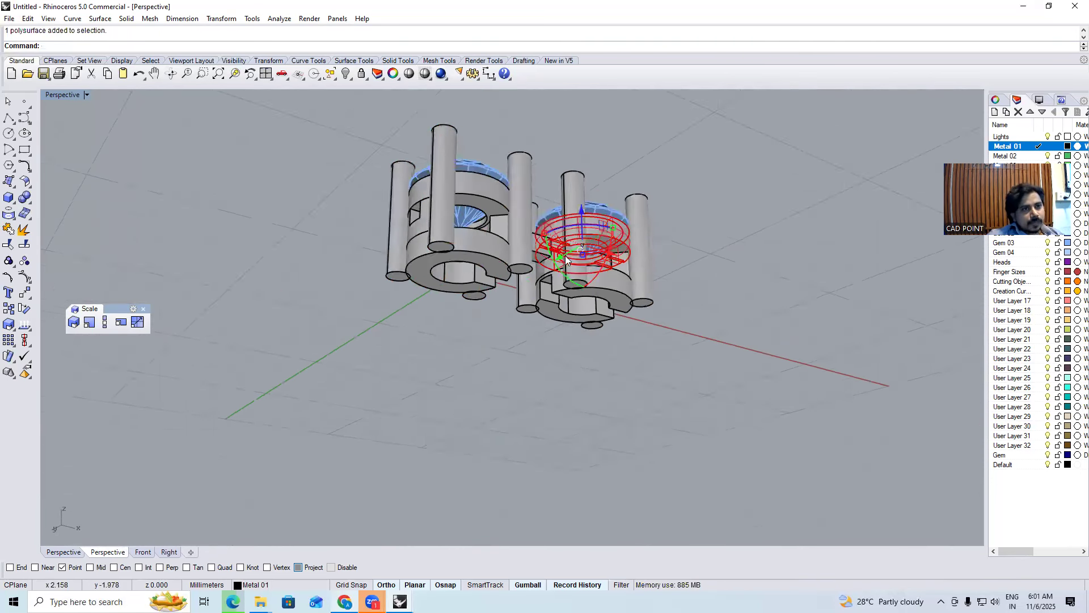
pyautogui.hotkey('ctrl', 'F1')
pyautogui.moveTo(529, 284); pyautogui.dragTo(627, 396)
pyautogui.press('Delete')
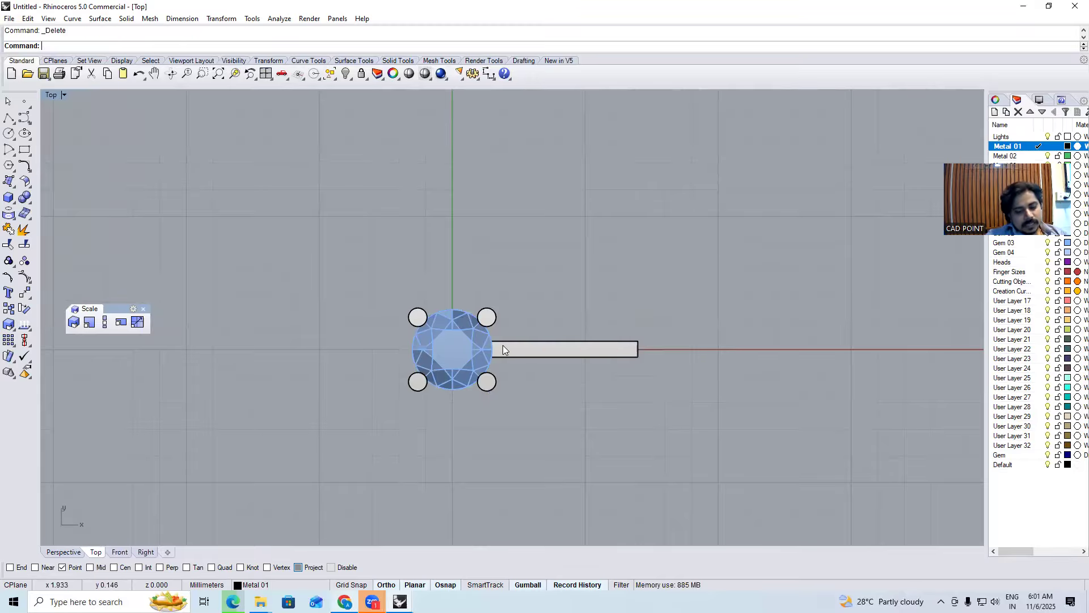
pyautogui.write('pl')
pyautogui.press('Return')
pyautogui.write('oo')
pyautogui.press('Return')
pyautogui.press('Return')
pyautogui.click(457, 353)
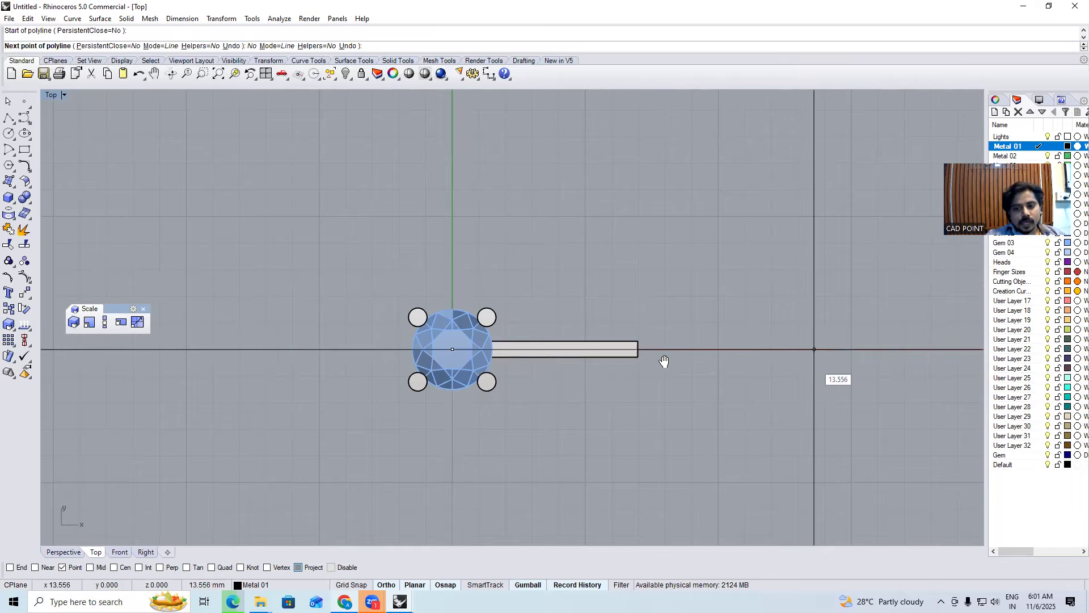
pyautogui.press('Right')
pyautogui.press('Right')
pyautogui.write('100')
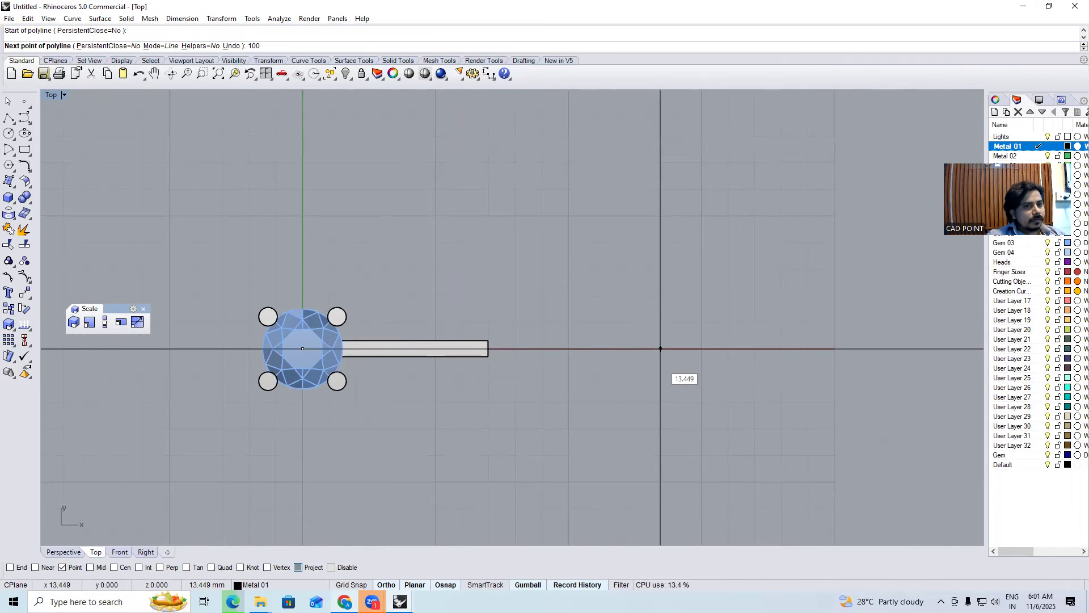
pyautogui.press('Return')
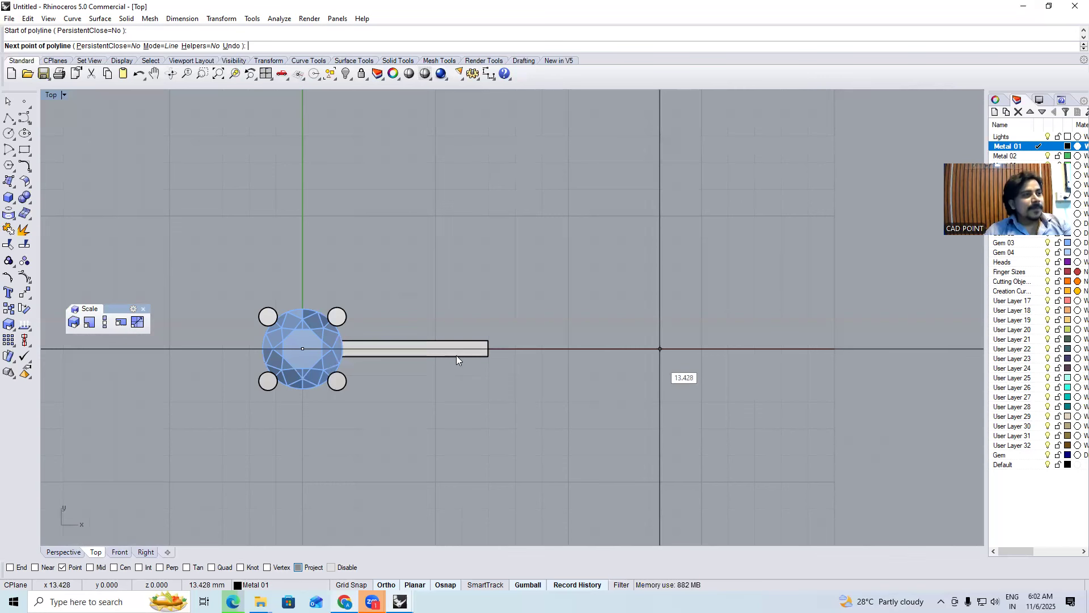
pyautogui.press('Escape')
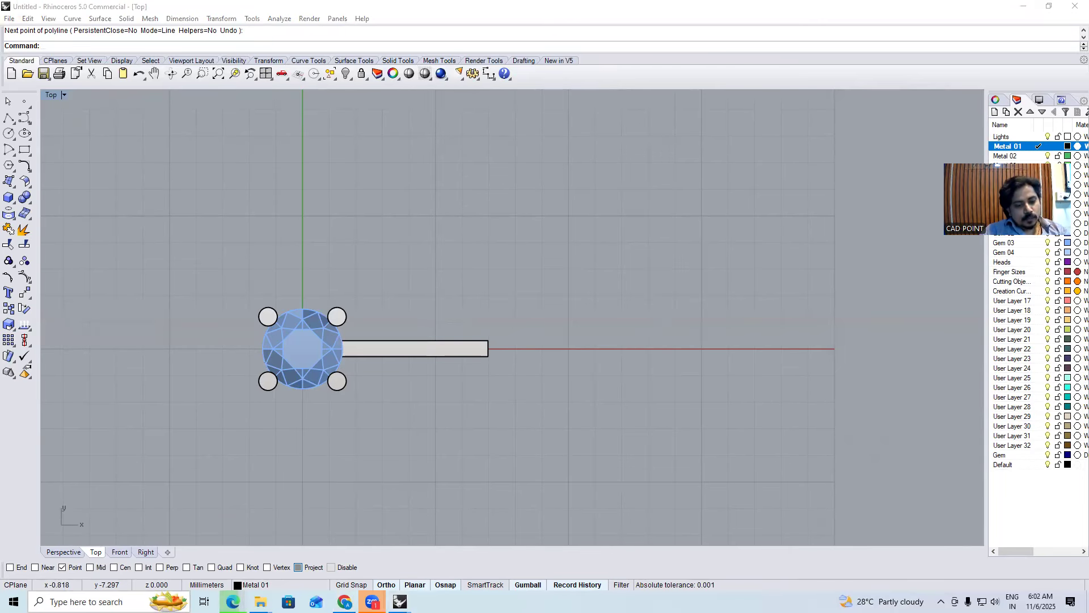
# Convert the 7-inch bracelet length to millimetres in Calculator by multiplying 25.4 by 7, and close Calculator
pyautogui.press('super')
pyautogui.write('a')
pyautogui.press('BackSpace')
pyautogui.write('cal')
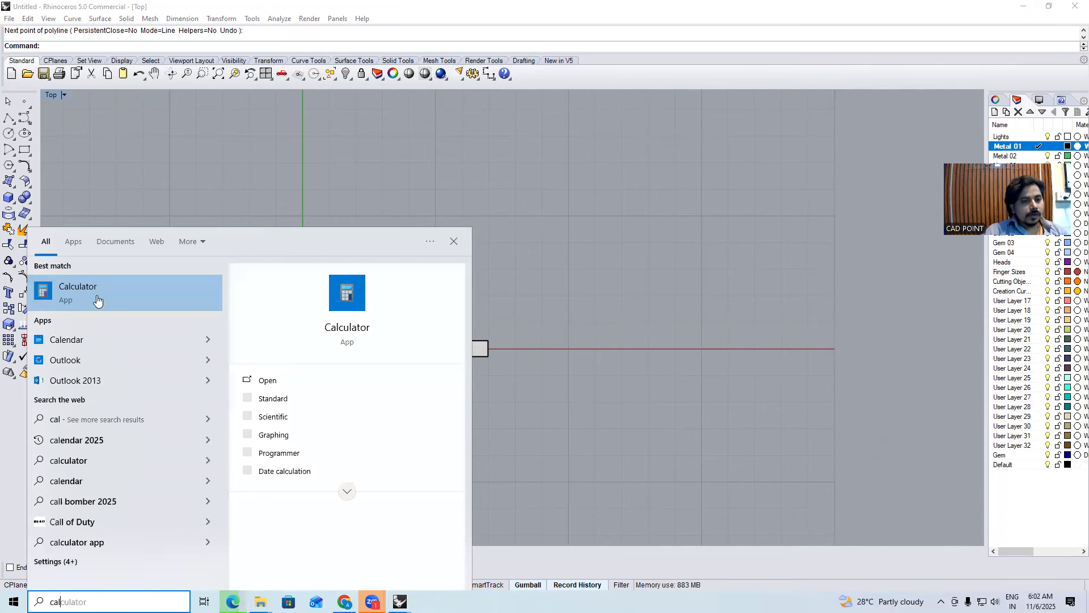
pyautogui.click(101, 301)
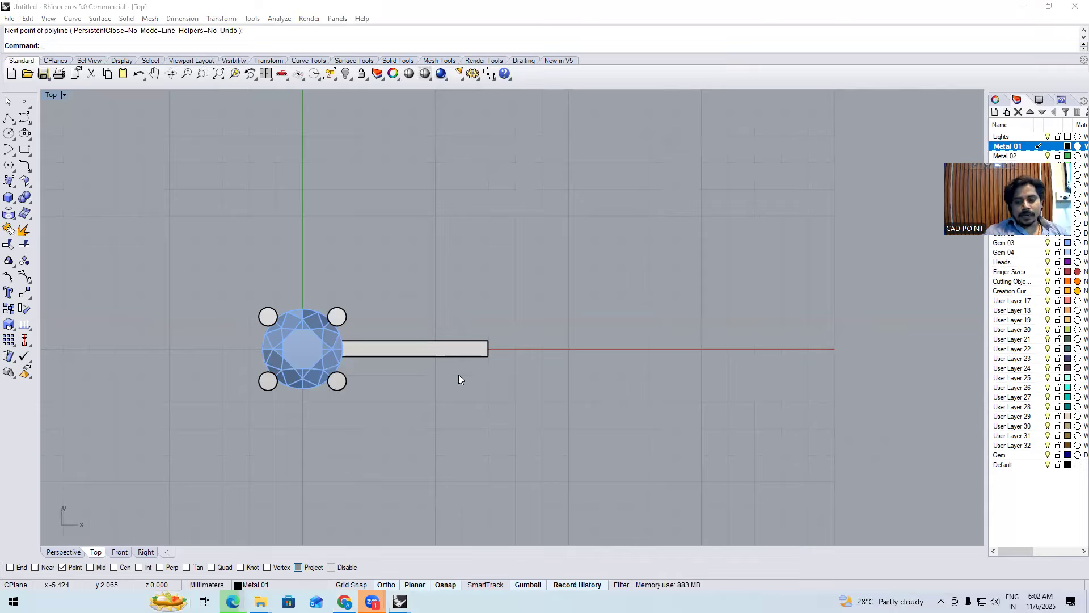
pyautogui.write('4')
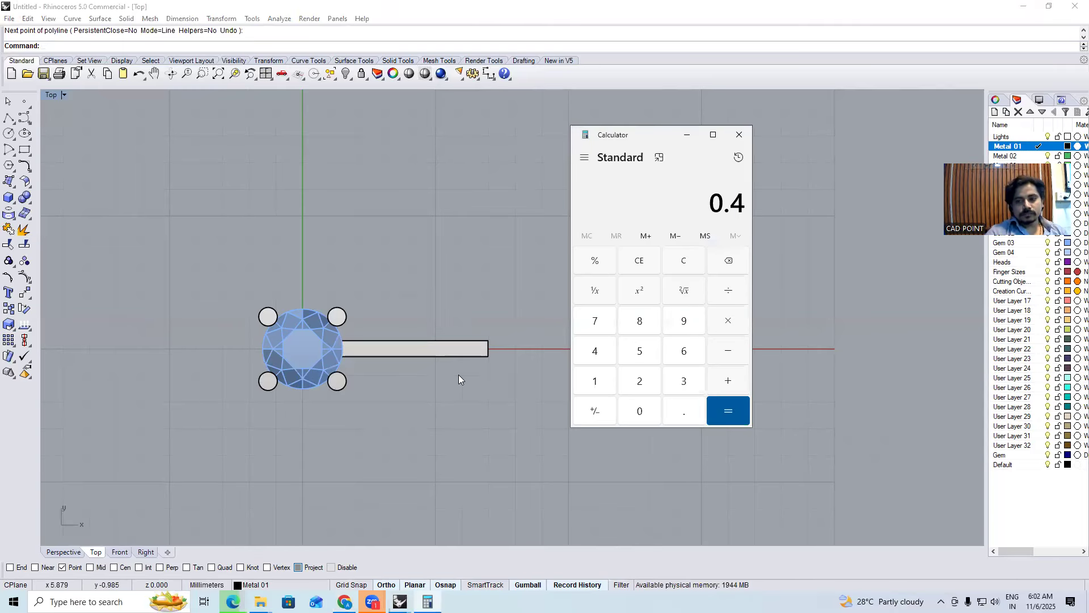
pyautogui.press('Escape')
pyautogui.write('25.')
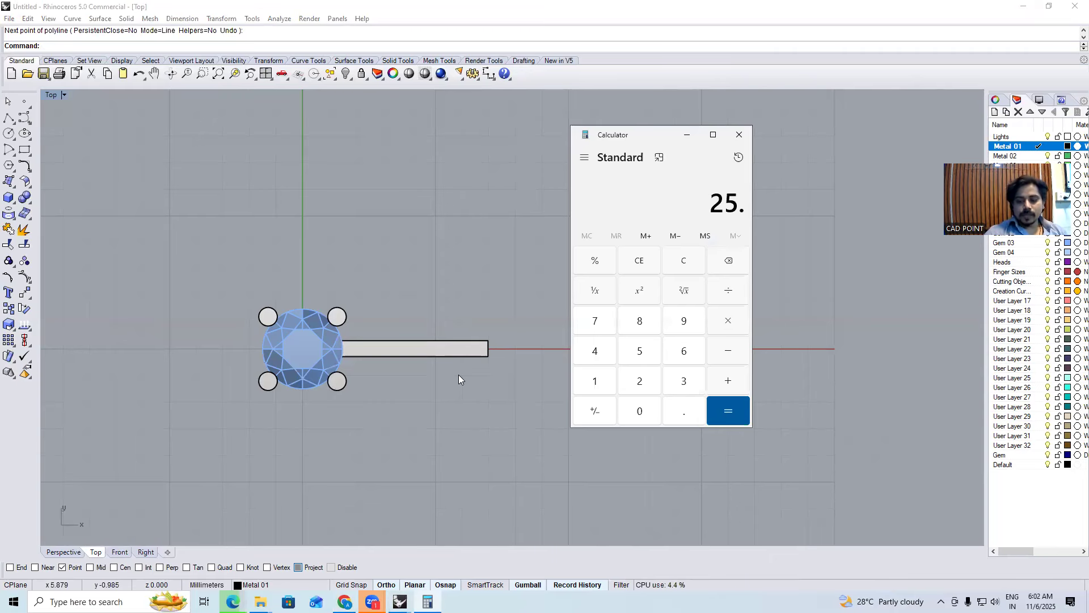
pyautogui.write('4*')
pyautogui.write('7')
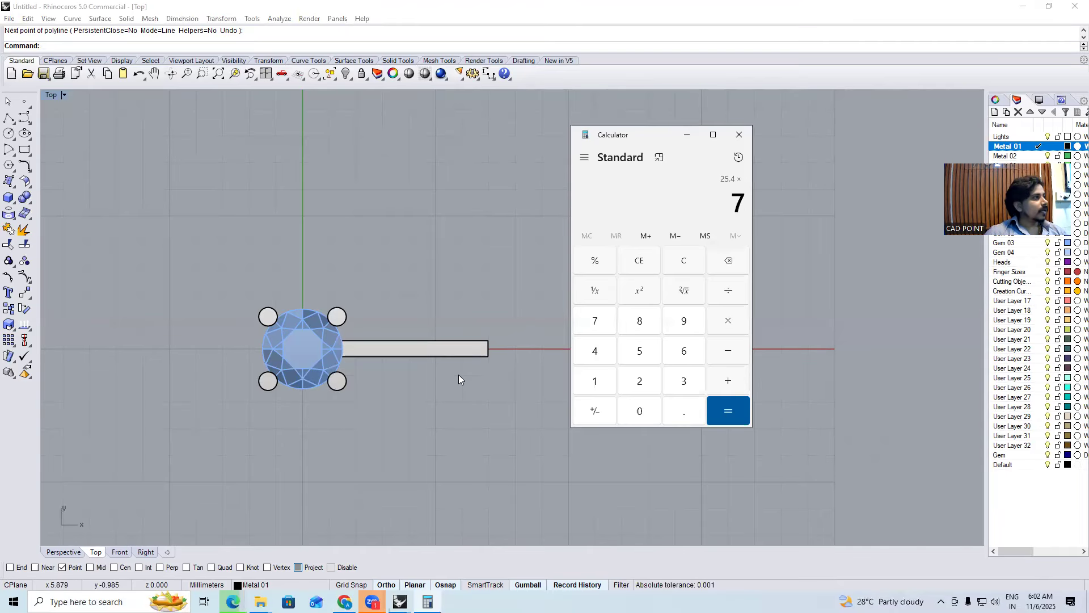
pyautogui.press('Return')
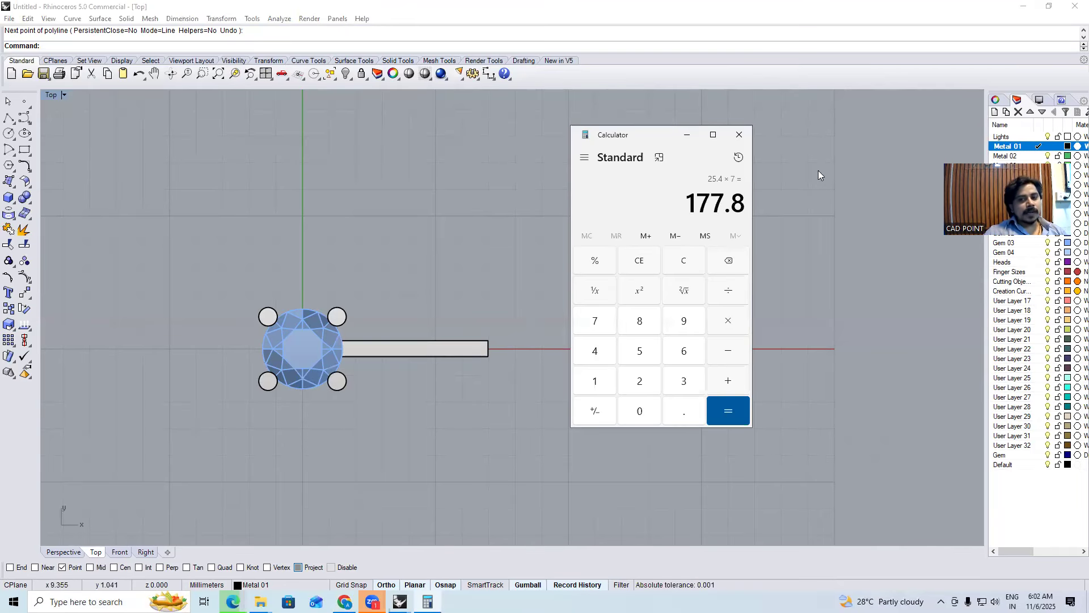
pyautogui.moveTo(696, 206); pyautogui.dragTo(731, 206)
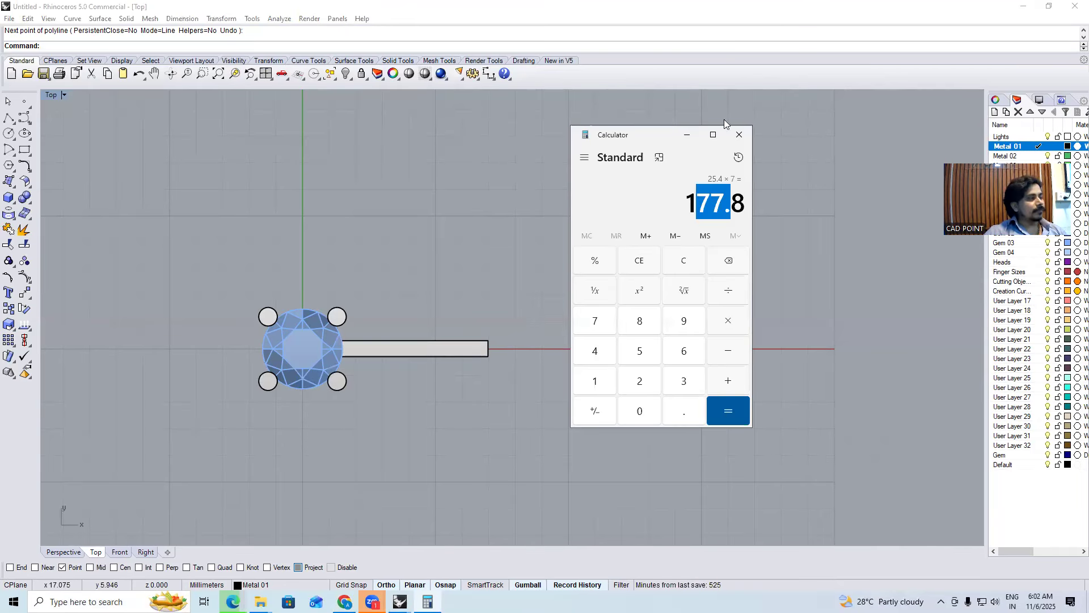
pyautogui.click(738, 136)
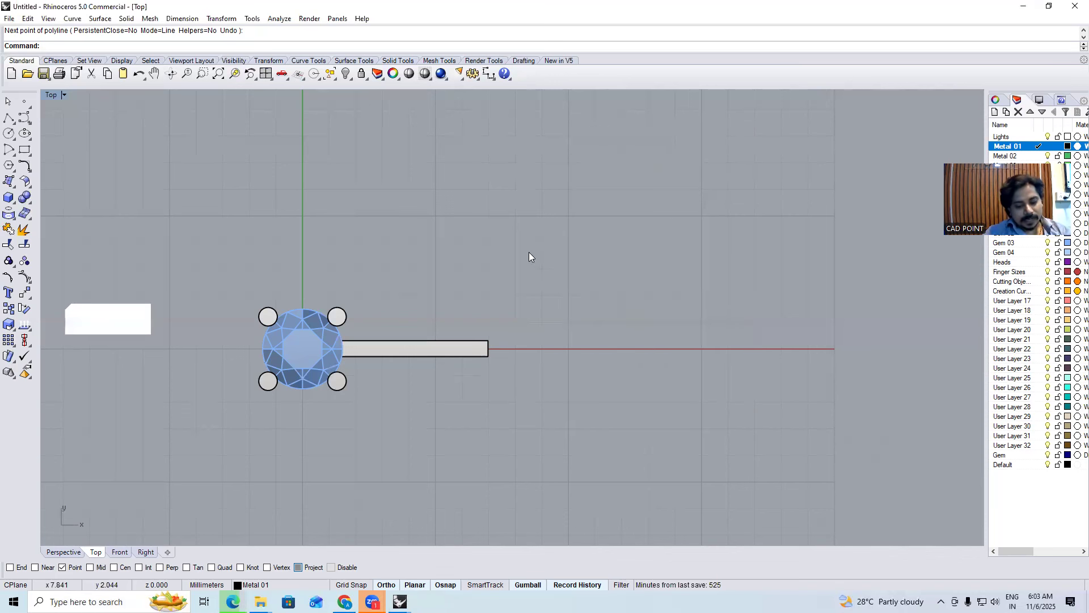
# Draw a straight 177 mm polyline from the gem's centre along the X axis as the bracelet length guide
pyautogui.press('Return')
pyautogui.click(302, 348)
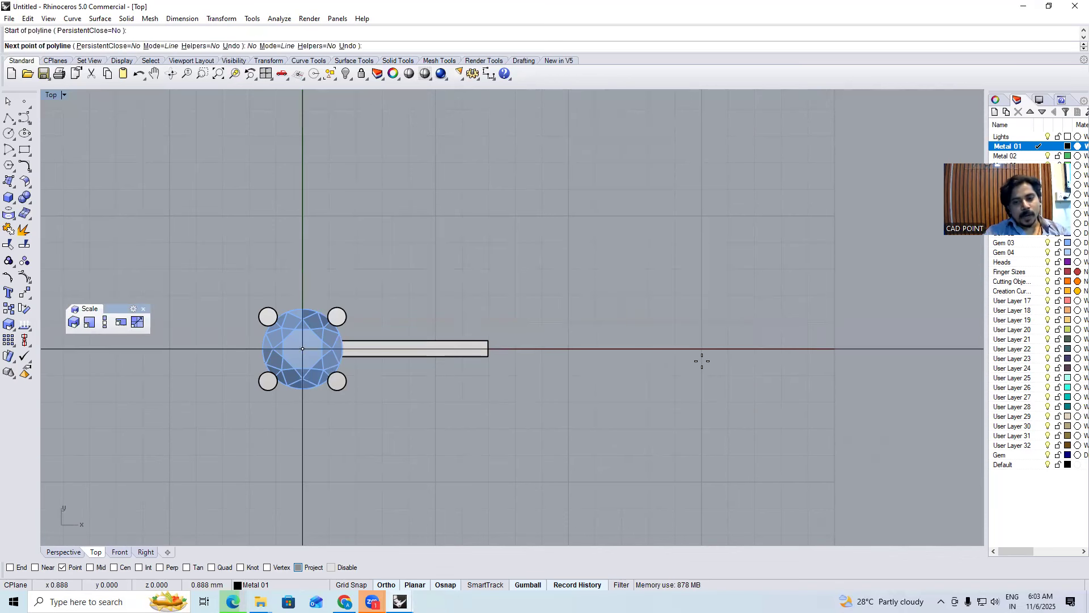
pyautogui.write('177')
pyautogui.press('Return')
pyautogui.click(682, 365)
pyautogui.rightClick(682, 365)
pyautogui.click(602, 348)
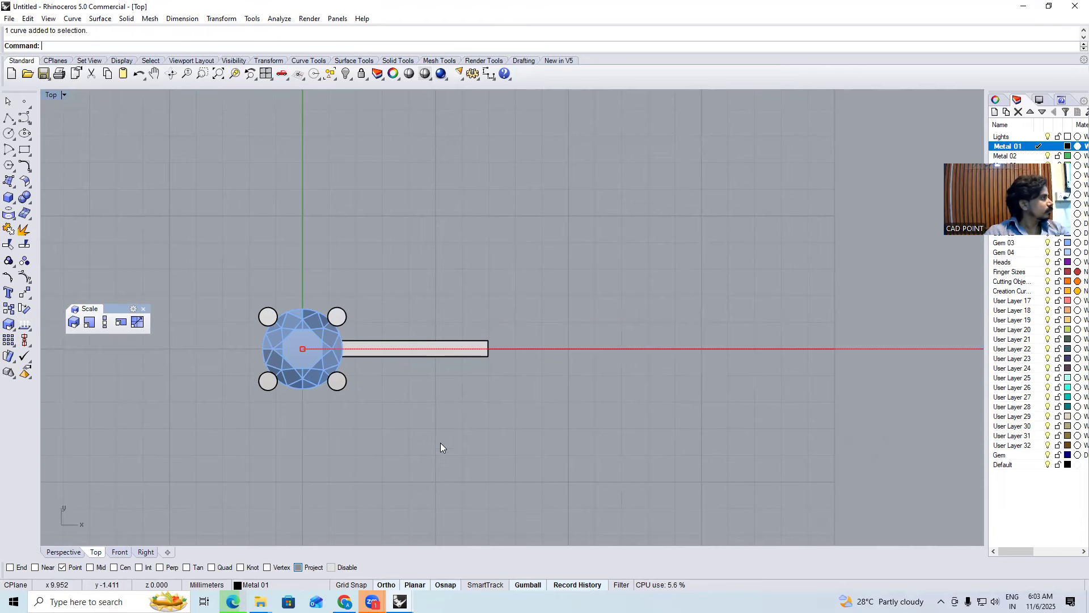
# Examine the gem head and its straight link bar as one unit from several angles in the Perspective view
pyautogui.press('Escape')
pyautogui.hotkey('ctrl', 'a')
pyautogui.hotkey('ctrl', 'g')
pyautogui.press('Escape')
pyautogui.press('F4')
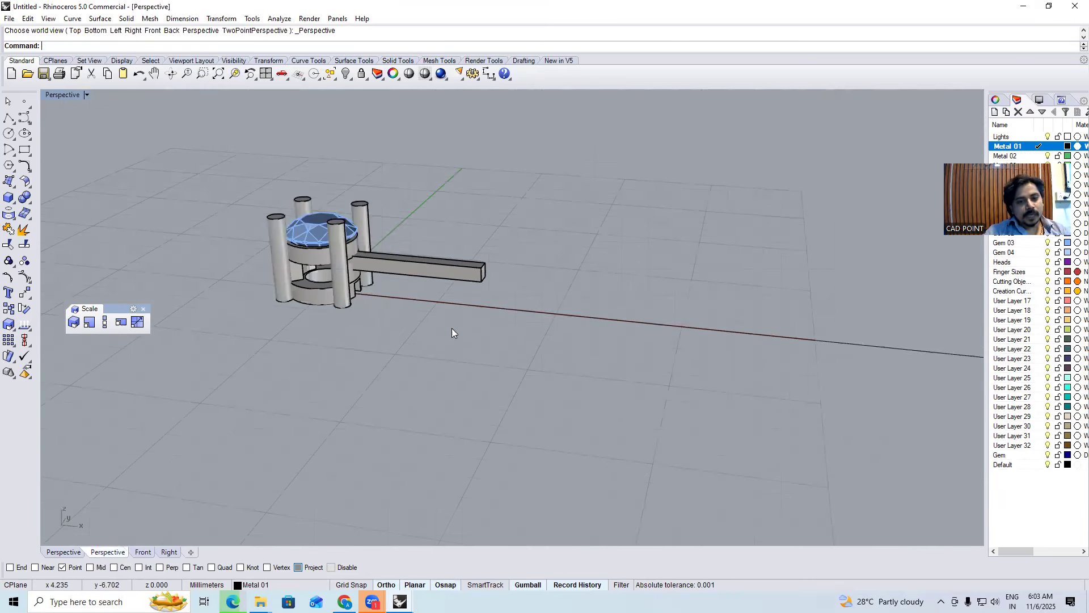
pyautogui.scroll(10, 358, 298)
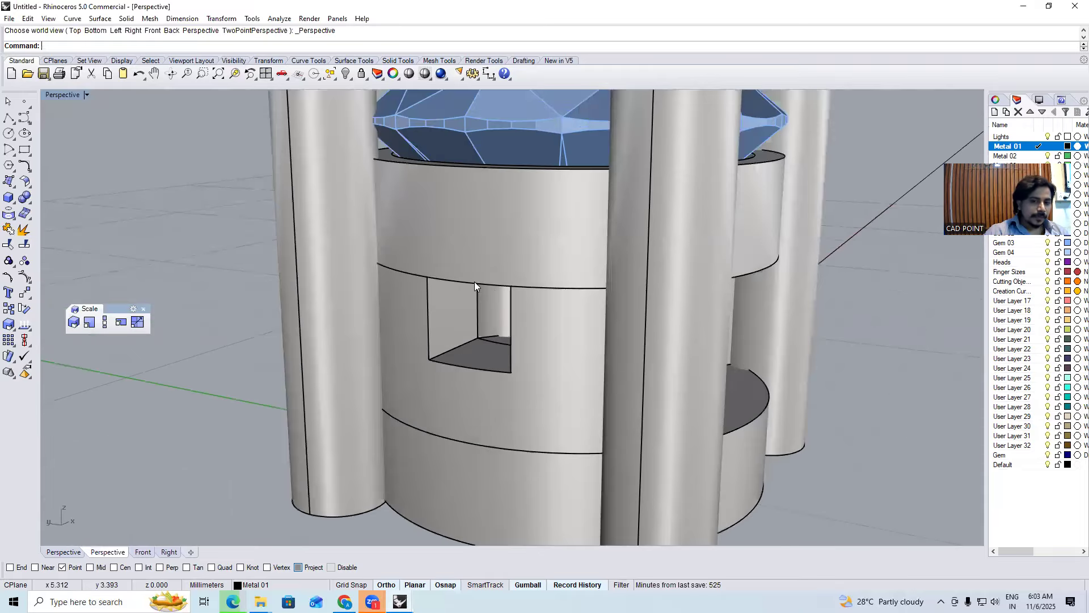
pyautogui.scroll(-10, 438, 349)
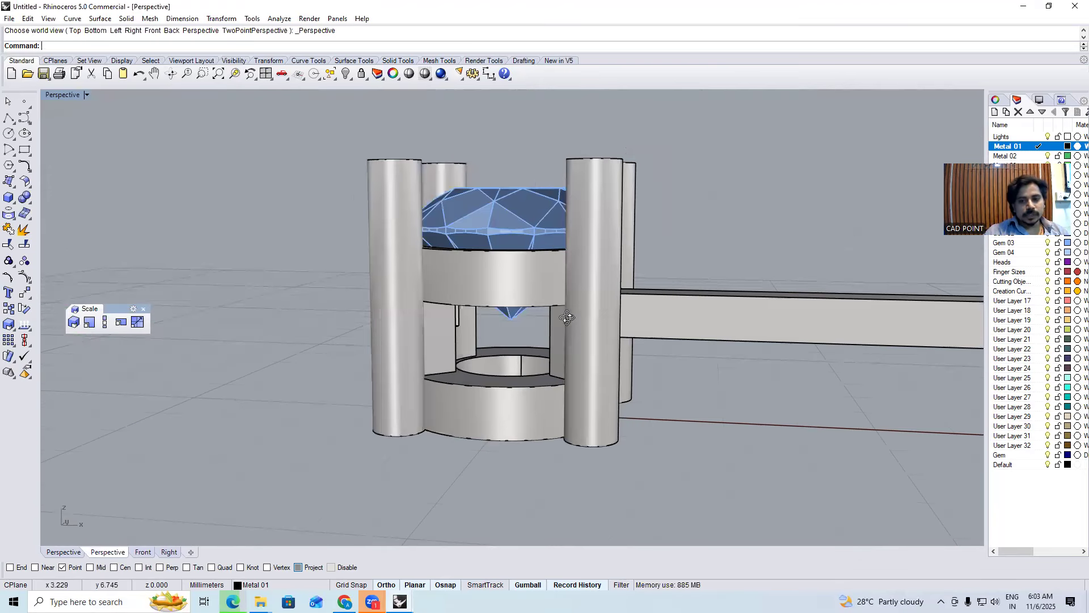
pyautogui.hotkey('ctrl', 'a')
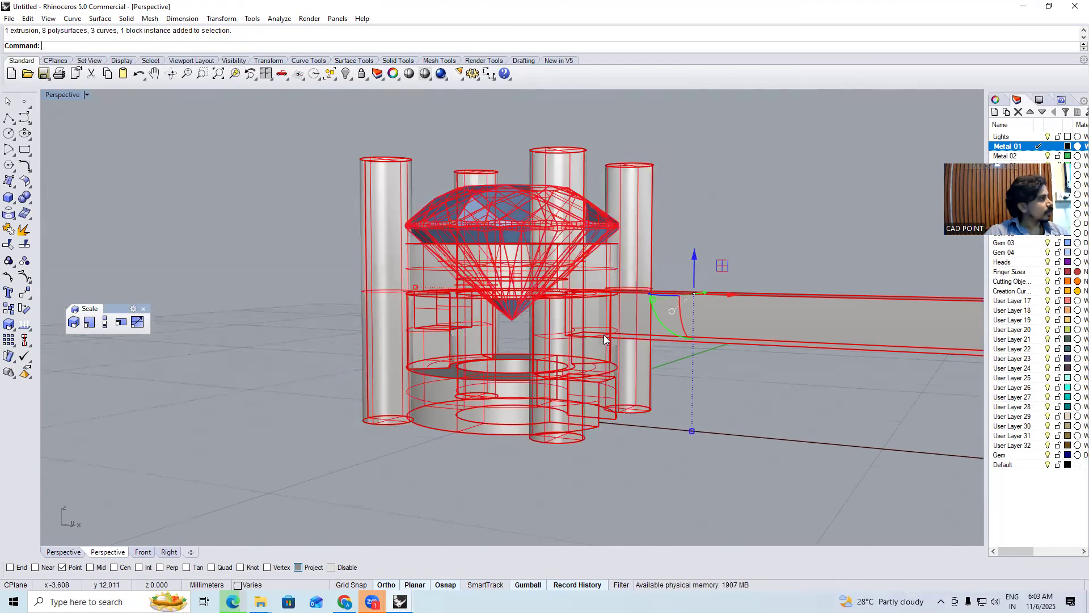
pyautogui.scroll(-5, 592, 336)
pyautogui.moveTo(593, 336); pyautogui.dragTo(614, 385, button='right')
# Measure the link spacing in the Top view from the gem's outer edge along the bar, without placing a dimension
pyautogui.hotkey('ctrl', 'F1')
pyautogui.press('Escape')
pyautogui.scroll(4, 619, 322)
pyautogui.hotkey('ctrl', 'a')
pyautogui.press('Escape')
pyautogui.moveTo(657, 334); pyautogui.dragTo(554, 335, button='right')
pyautogui.hotkey('ctrl', 'a')
pyautogui.press('Escape')
pyautogui.rightClick(322, 339)
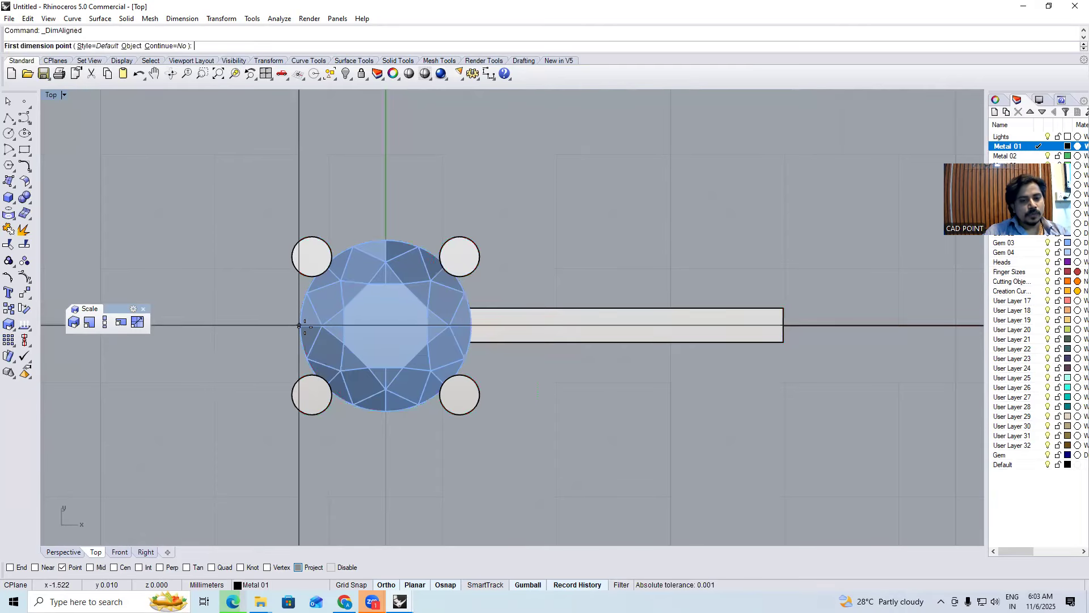
pyautogui.click(301, 328)
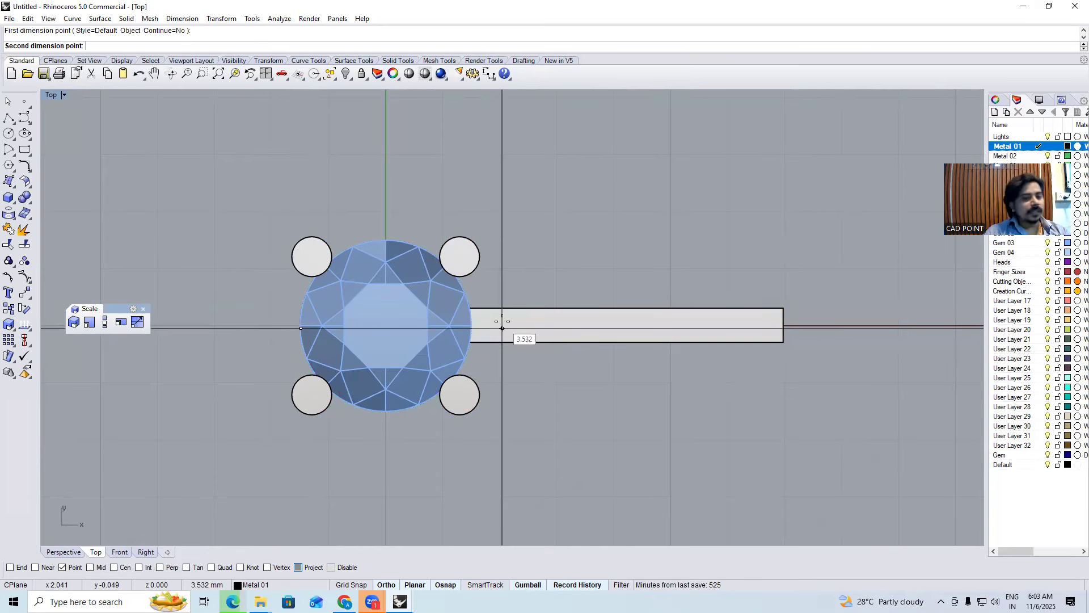
pyautogui.press('Escape')
# Array the head and link bar along the bracelet guide line with 3.5 mm between items and Freeform orientation
pyautogui.hotkey('ctrl', 'a')
pyautogui.write('Ao')
pyautogui.press('Return')
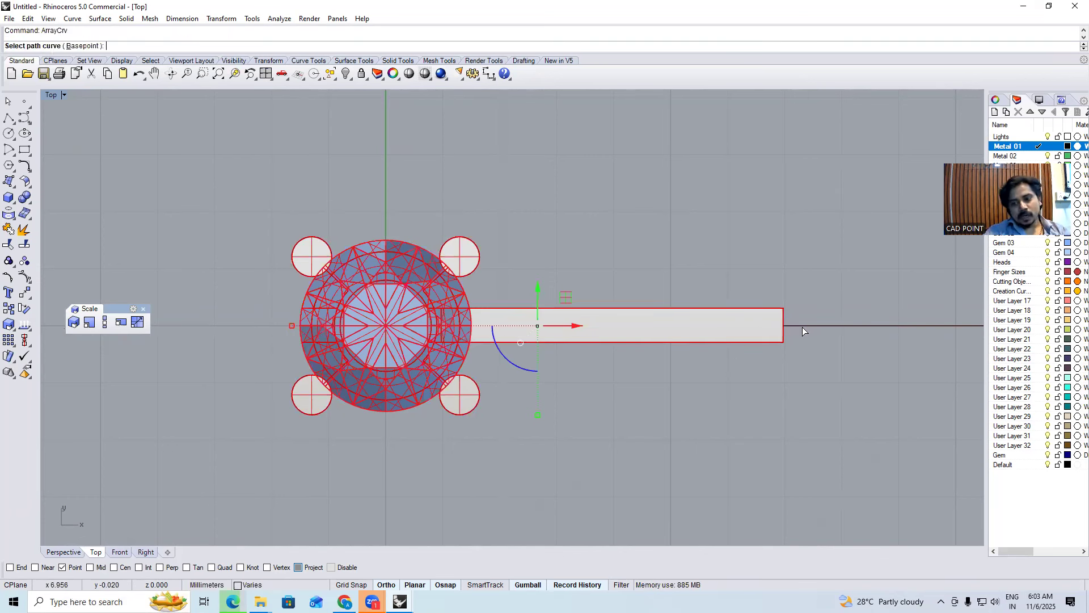
pyautogui.click(801, 328)
pyautogui.doubleClick(667, 262)
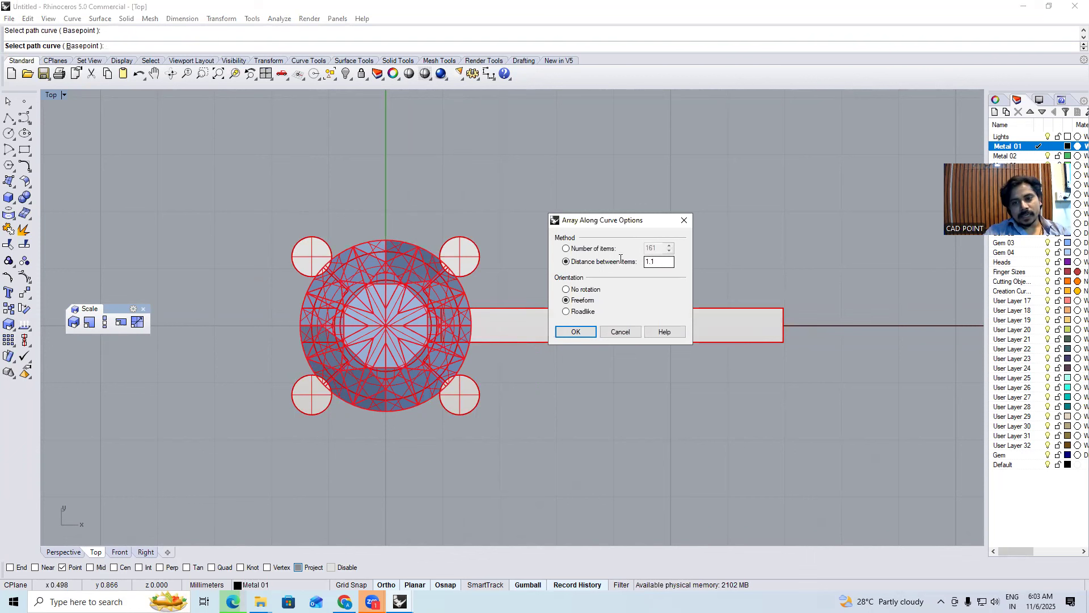
pyautogui.write('3.5')
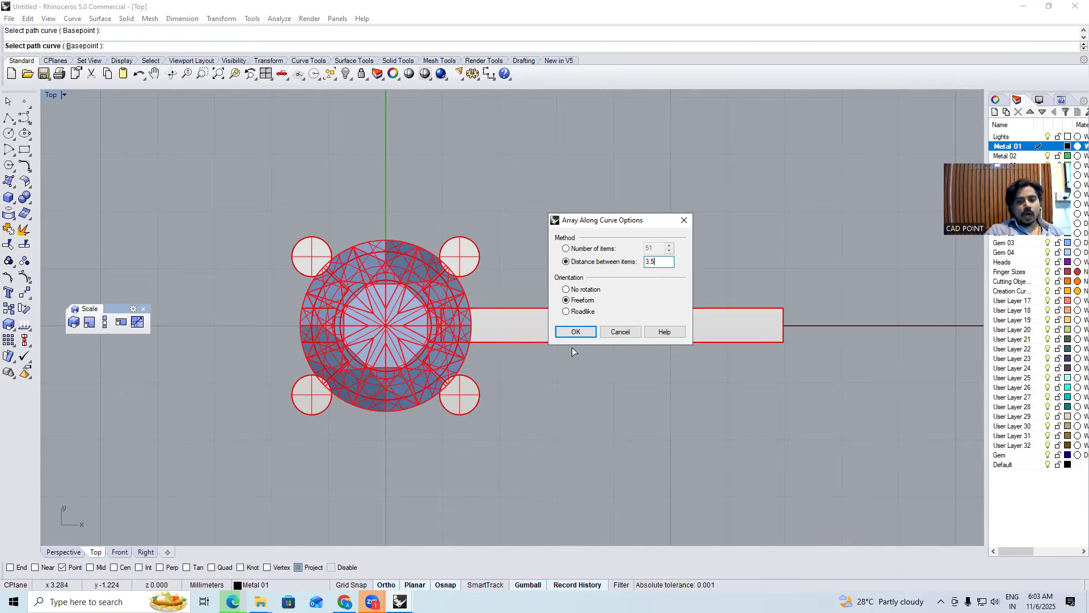
pyautogui.click(576, 333)
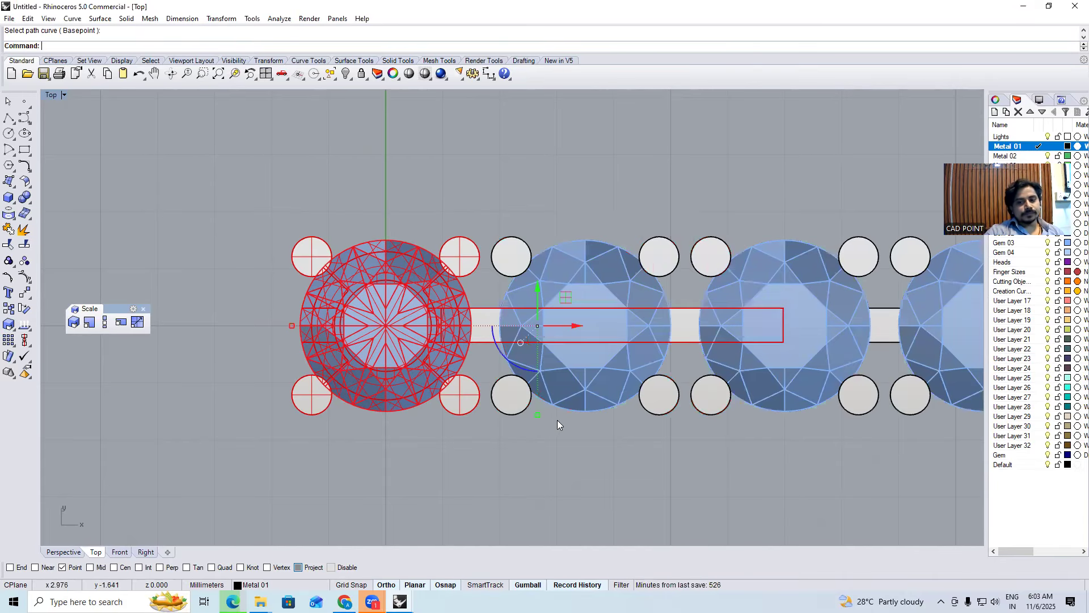
# Ungroup the first link of the array and select only its straight connecting bar
pyautogui.moveTo(551, 401); pyautogui.dragTo(509, 306, button='right')
pyautogui.hotkey('ctrl', 'F4')
pyautogui.scroll(-3, 556, 296)
pyautogui.scroll(9, 508, 307)
pyautogui.scroll(2, 508, 306)
pyautogui.click(508, 306)
pyautogui.press('Escape')
pyautogui.hotkey('ctrl', 'shift', 'g')
pyautogui.click(504, 307)
pyautogui.press('Return')
# Try to bend the first link's bar down inside the second head with a spine of about 0.59 mm, and undo it
pyautogui.hotkey('ctrl', 'F2')
pyautogui.scroll(3, 471, 335)
pyautogui.write('be')
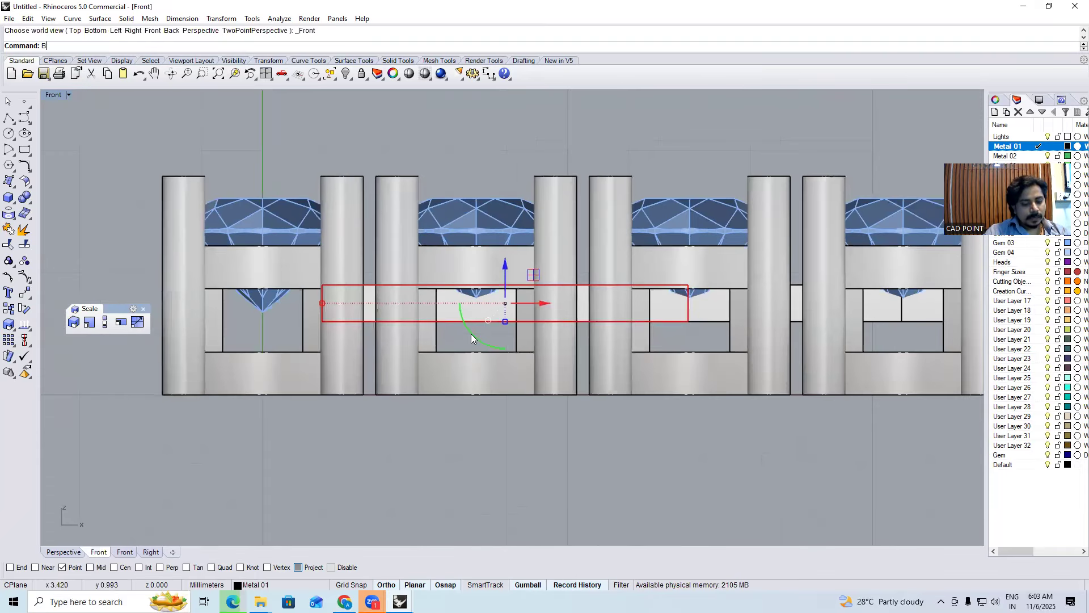
pyautogui.write('nd')
pyautogui.press('Return')
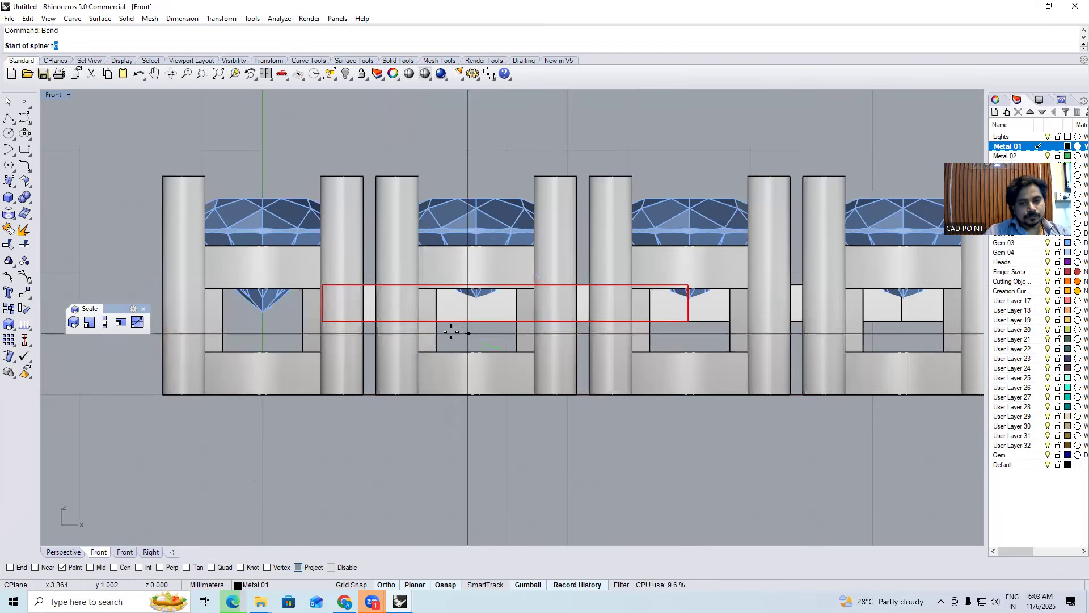
pyautogui.scroll(3, 429, 322)
pyautogui.click(423, 316)
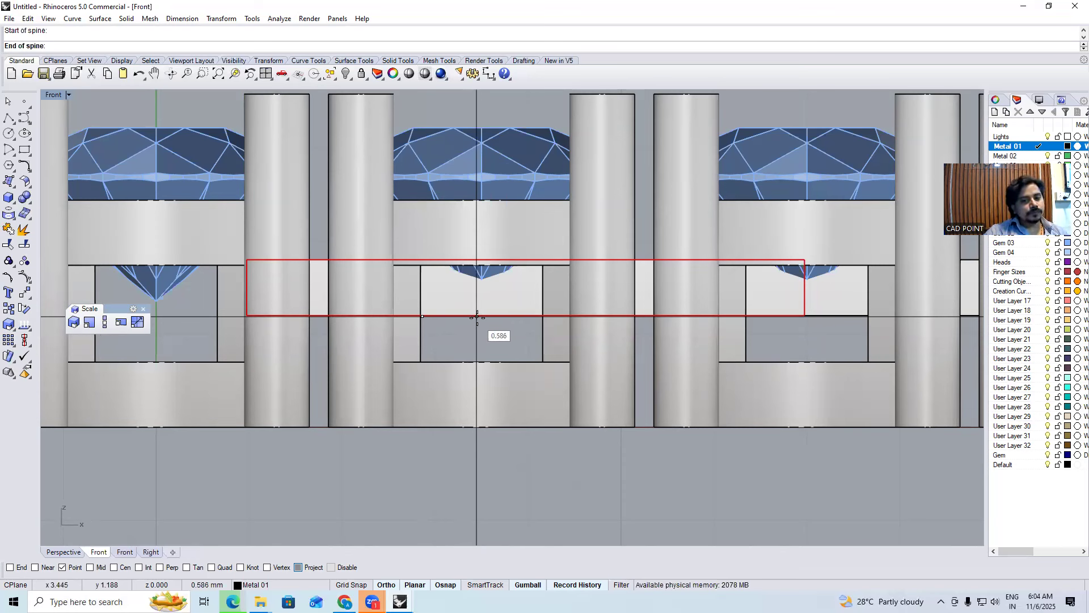
pyautogui.click(478, 316)
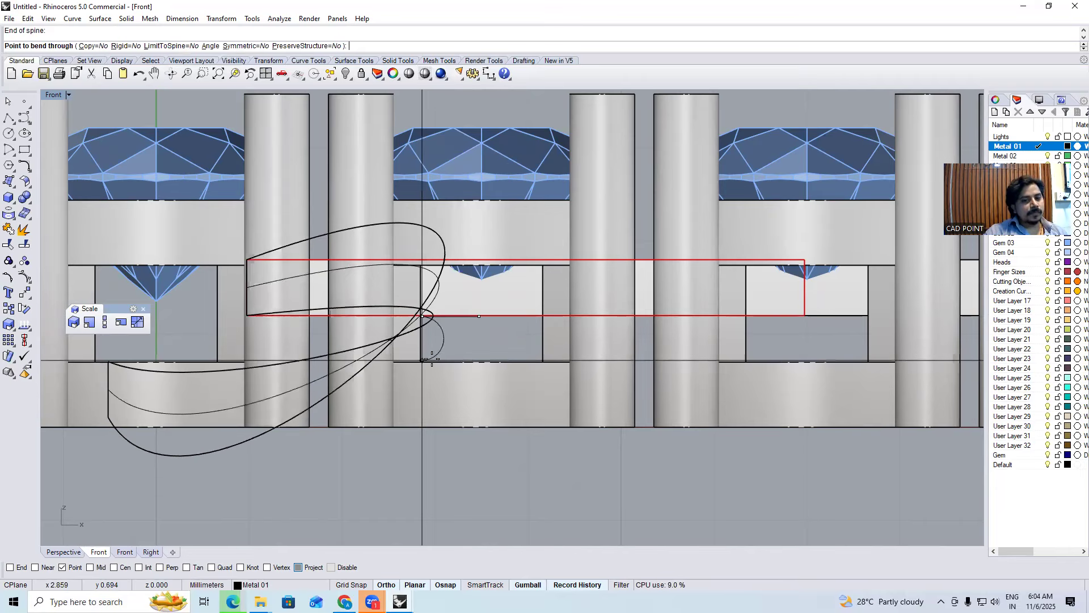
pyautogui.click(434, 367)
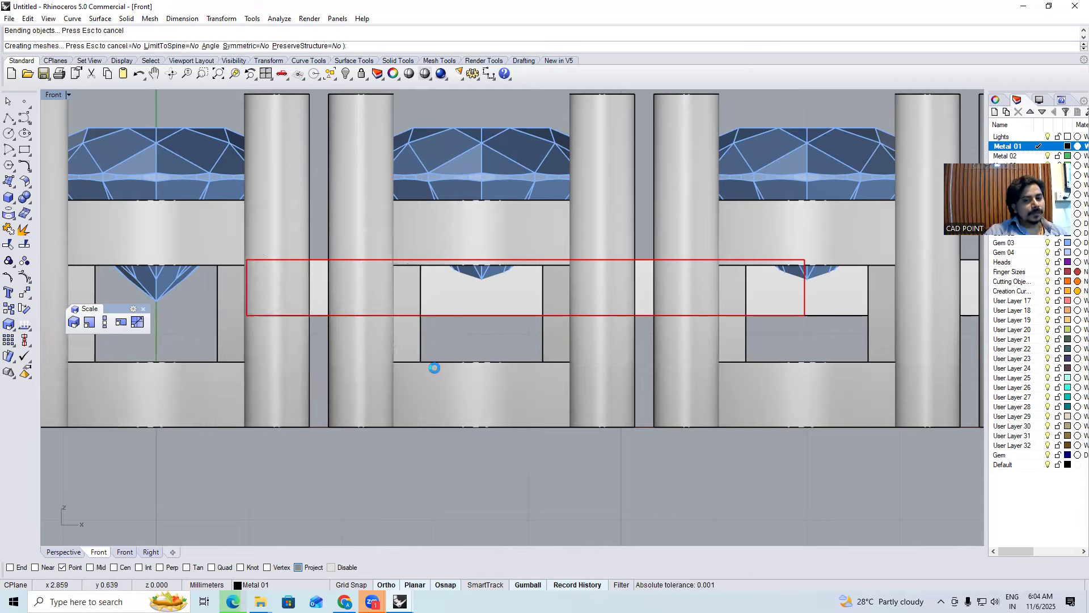
pyautogui.scroll(-3, 314, 304)
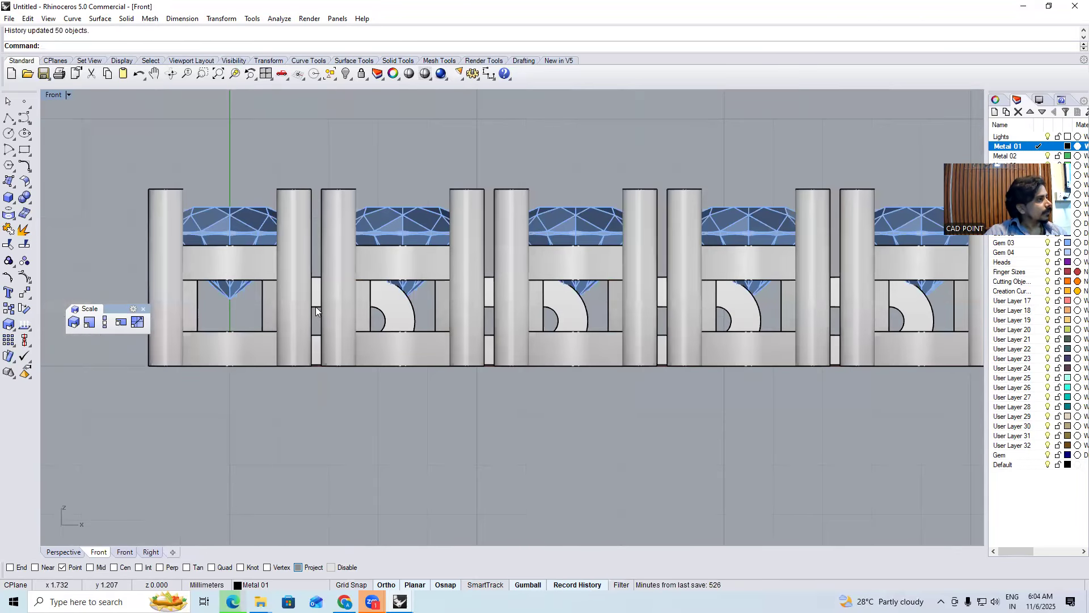
pyautogui.moveTo(362, 331); pyautogui.dragTo(371, 295, button='right')
pyautogui.hotkey('ctrl', 'z')
# Bend the first link's bar down inside the second head, using a 0.6 mm spine on its lower edge, folding it back towards the first head
pyautogui.write('Bend')
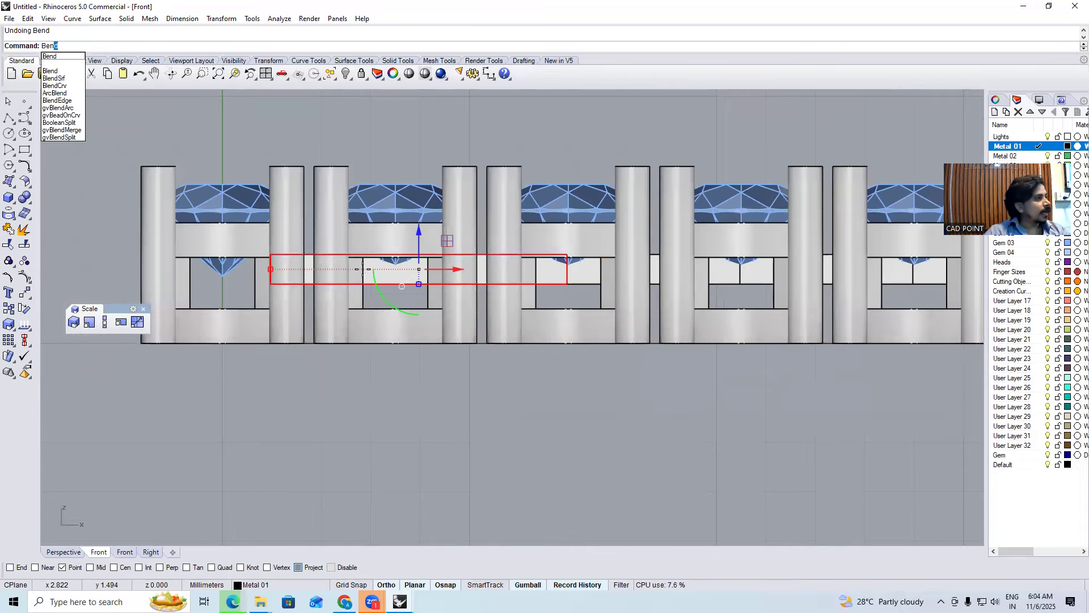
pyautogui.press('Return')
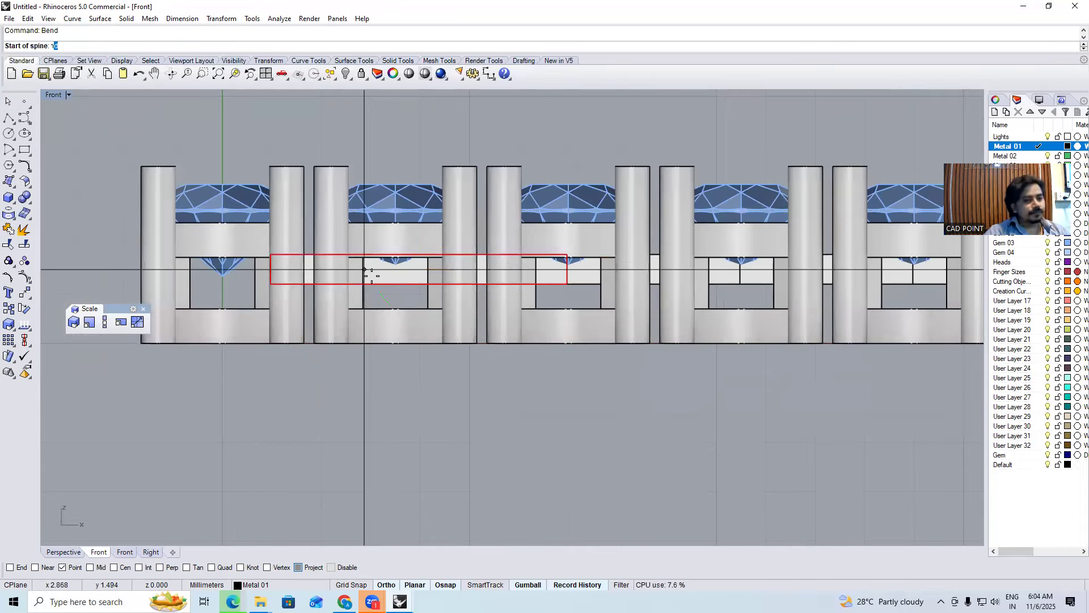
pyautogui.scroll(5, 366, 282)
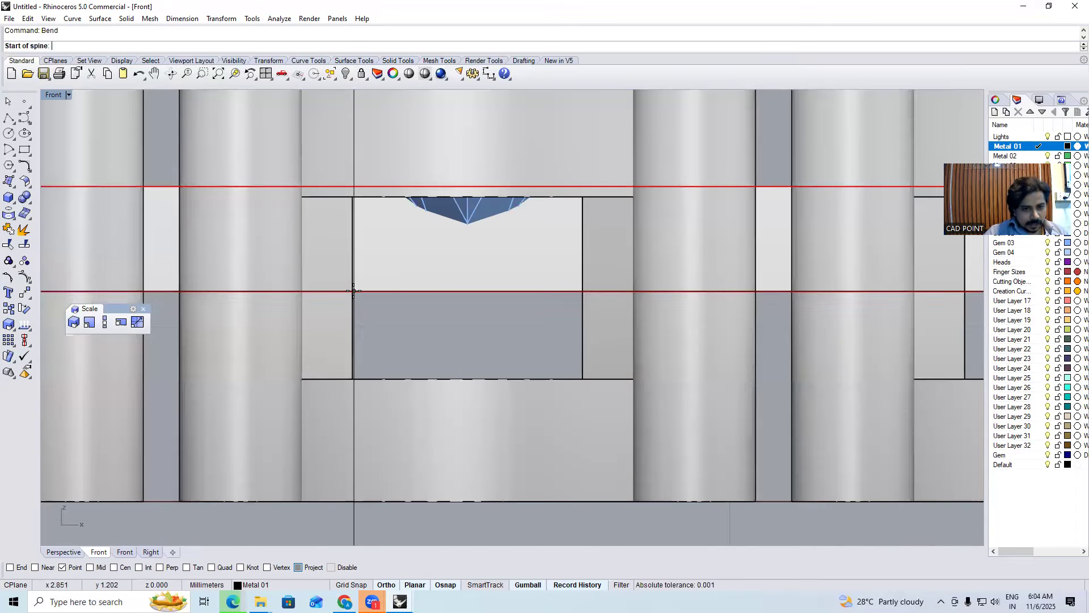
pyautogui.click(353, 291)
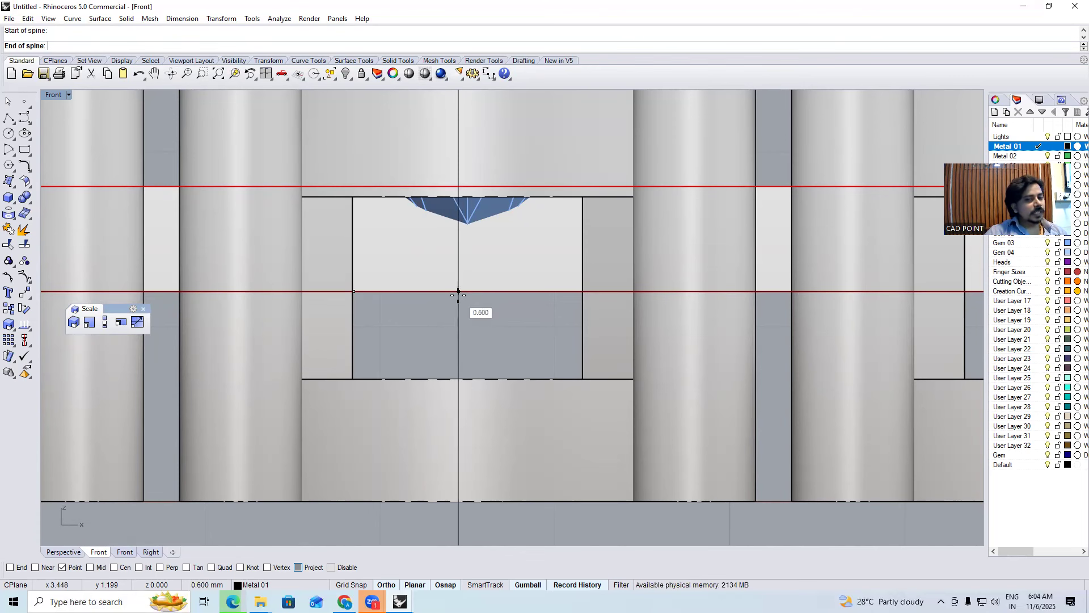
pyautogui.click(458, 291)
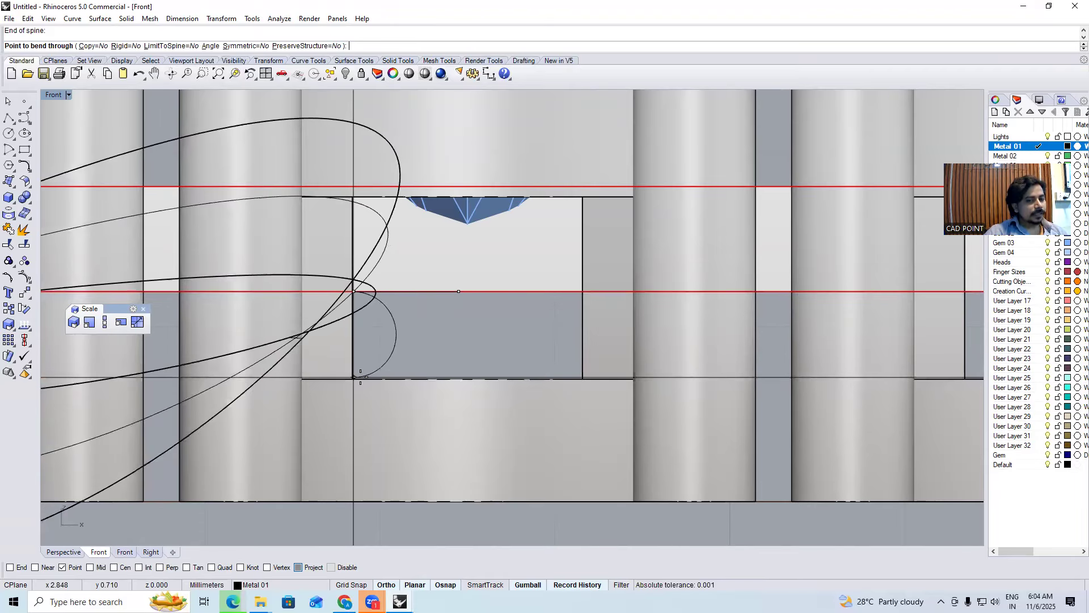
pyautogui.click(354, 377)
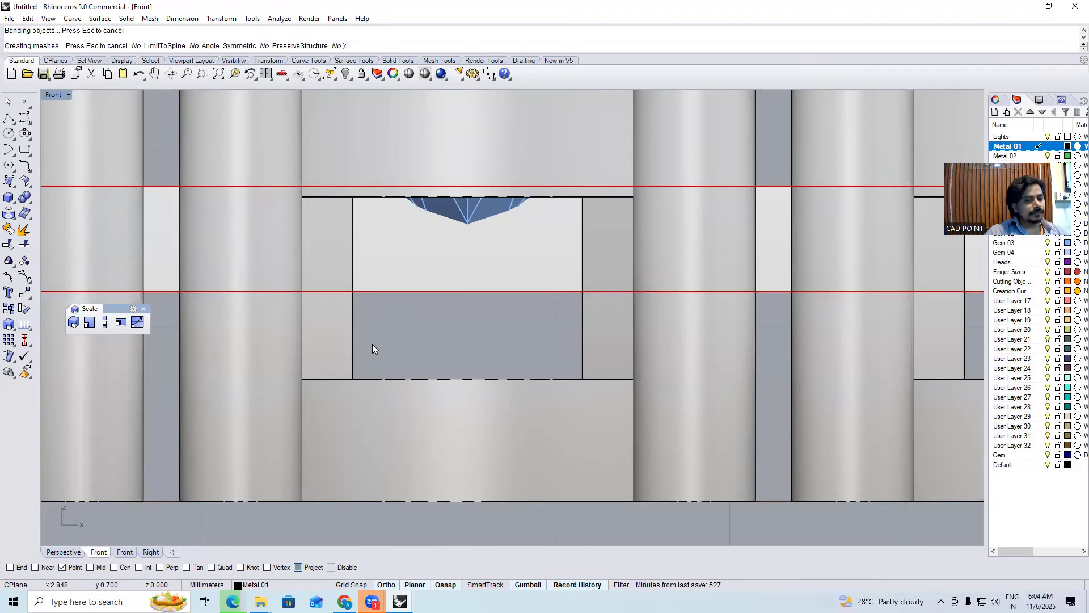
pyautogui.scroll(-10, 327, 420)
pyautogui.click(399, 464)
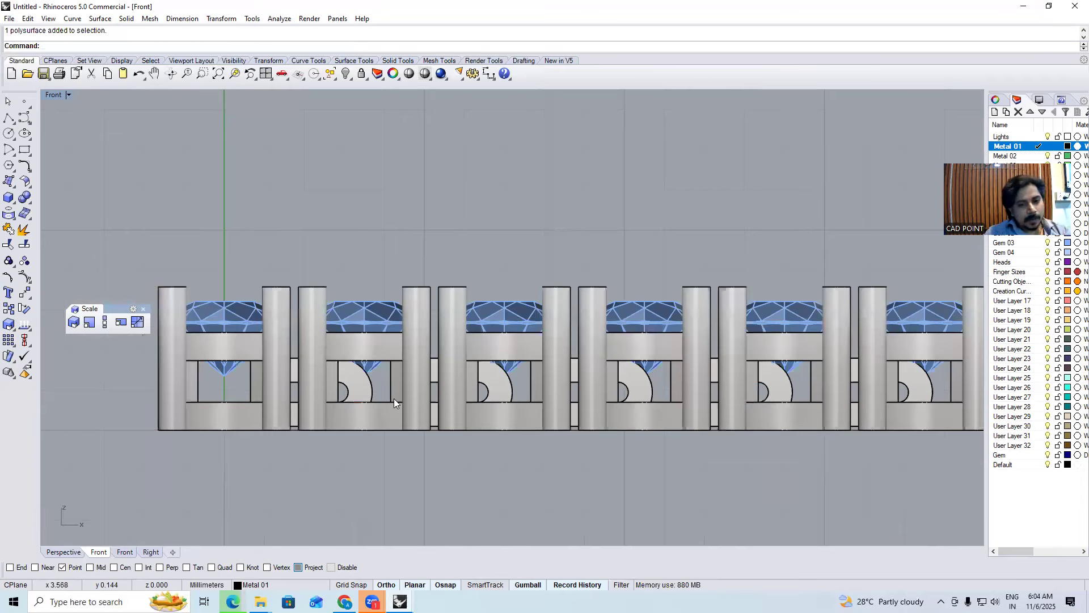
# Examine the bent bar from below where it passes through the heads, comparing the model with and without the bend
pyautogui.hotkey('ctrl', 'F1')
pyautogui.hotkey('ctrl', 'F4')
pyautogui.moveTo(390, 282); pyautogui.dragTo(267, 416, button='right')
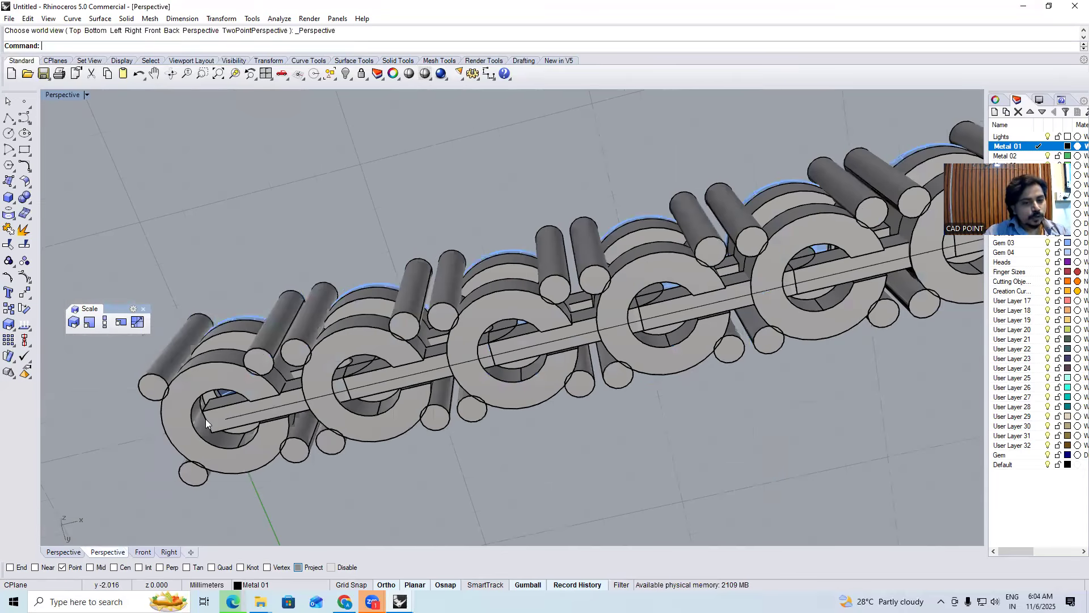
pyautogui.scroll(3, 205, 419)
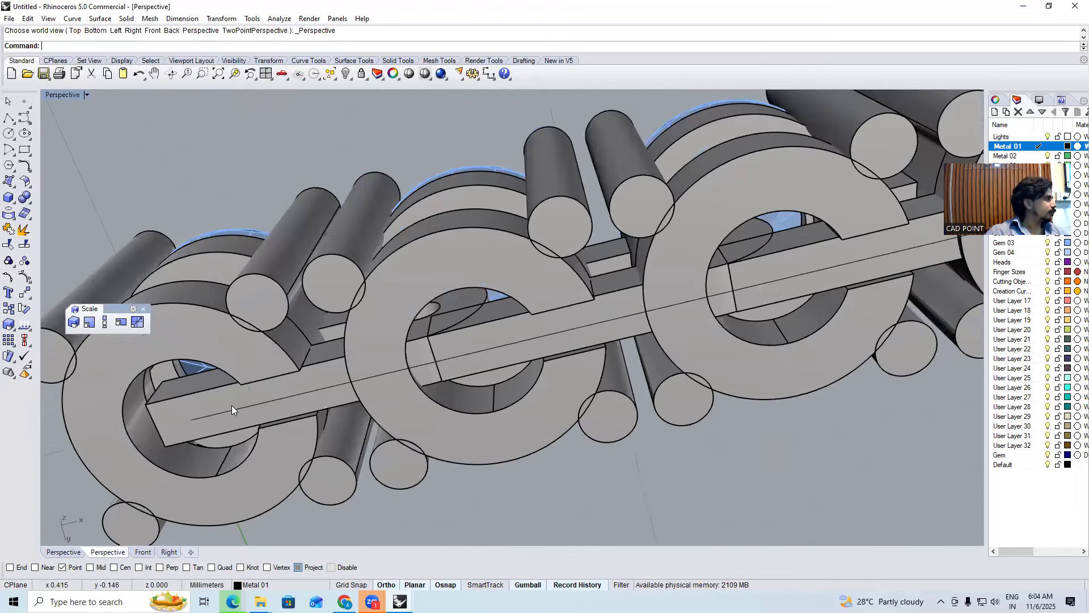
pyautogui.moveTo(338, 348); pyautogui.dragTo(390, 349, button='right')
pyautogui.scroll(-4, 344, 340)
pyautogui.scroll(6, 370, 388)
pyautogui.hotkey('ctrl', 'z')
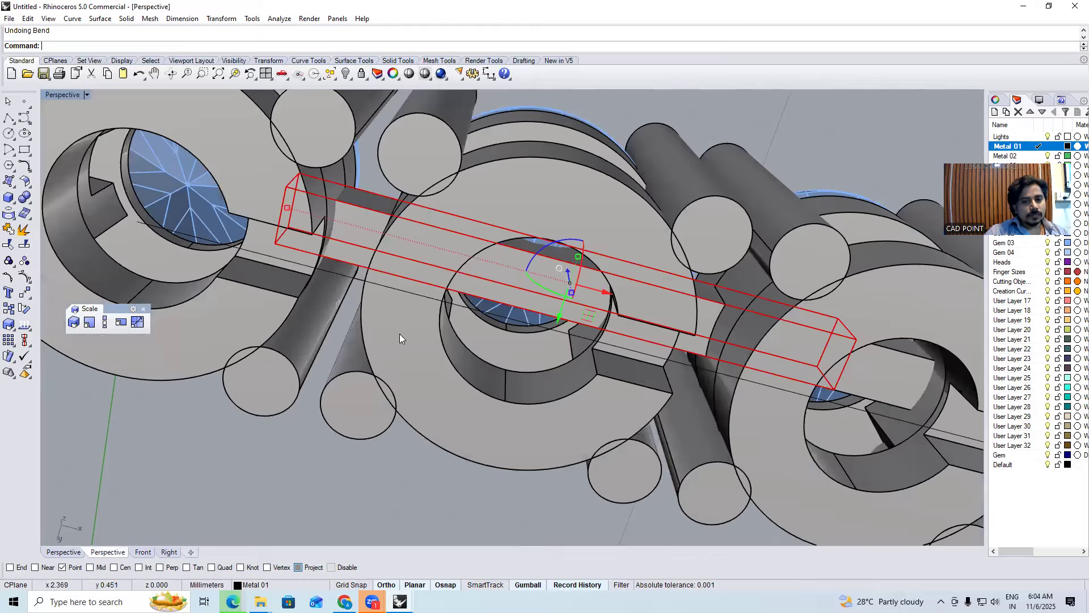
pyautogui.scroll(-3, 405, 320)
pyautogui.hotkey('ctrl', 'y')
pyautogui.scroll(5, 430, 292)
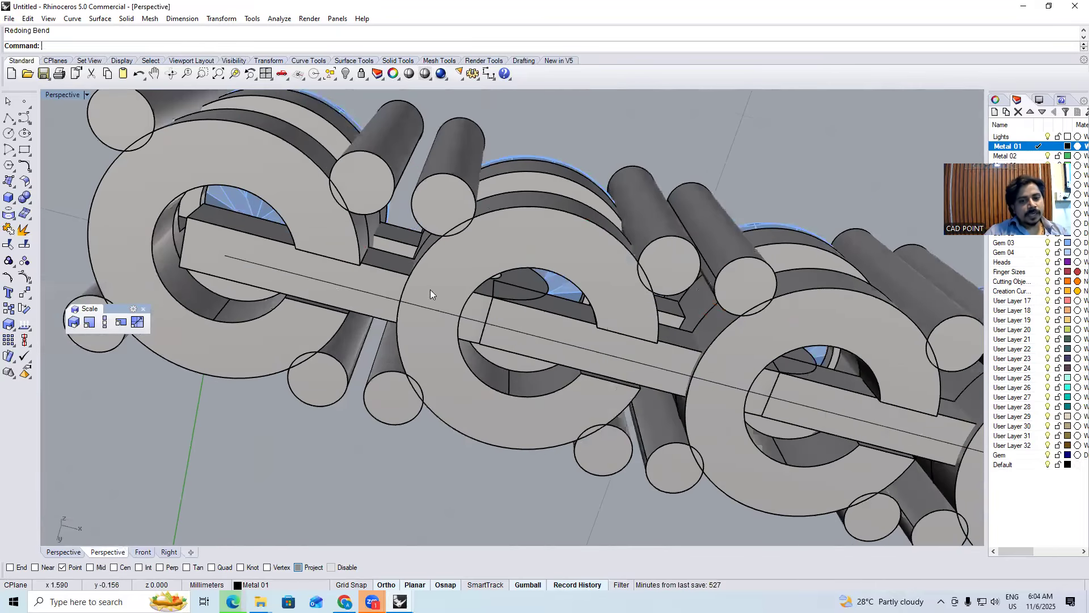
pyautogui.moveTo(434, 309); pyautogui.dragTo(416, 338, button='right')
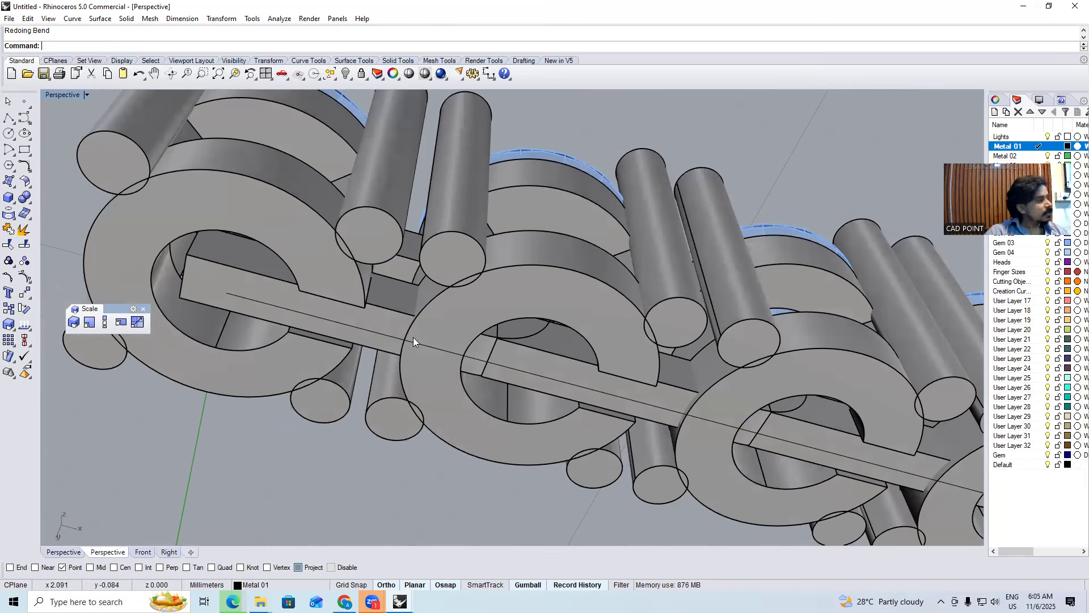
# Undo the bar's bend and copy the straight connecting bar 1.2 mm straight down
pyautogui.hotkey('ctrl', 'z')
pyautogui.scroll(4, 400, 293)
pyautogui.hotkey('ctrl', 'F2')
pyautogui.moveTo(399, 295); pyautogui.dragTo(367, 255, button='right')
pyautogui.scroll(-2, 367, 255)
pyautogui.press('Return')
pyautogui.click(393, 361)
pyautogui.write('1.2')
pyautogui.press('Return')
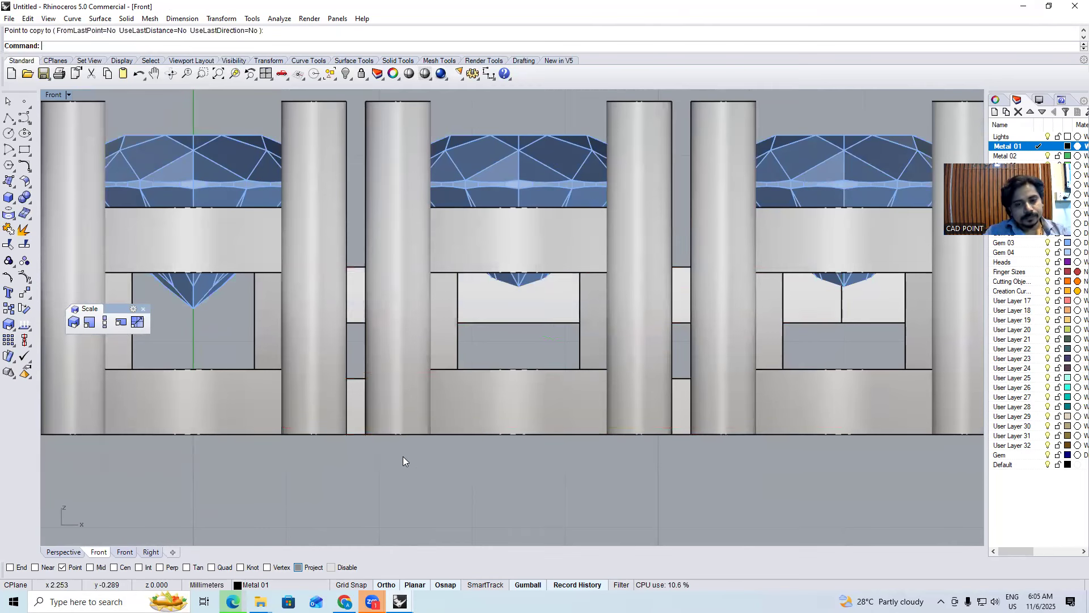
# Slide the lower bar copy along the bracelet towards its start so it crosses the first head's lower ring completely
pyautogui.hotkey('ctrl', 'F4')
pyautogui.moveTo(377, 372); pyautogui.dragTo(524, 317, button='right')
pyautogui.click(523, 316)
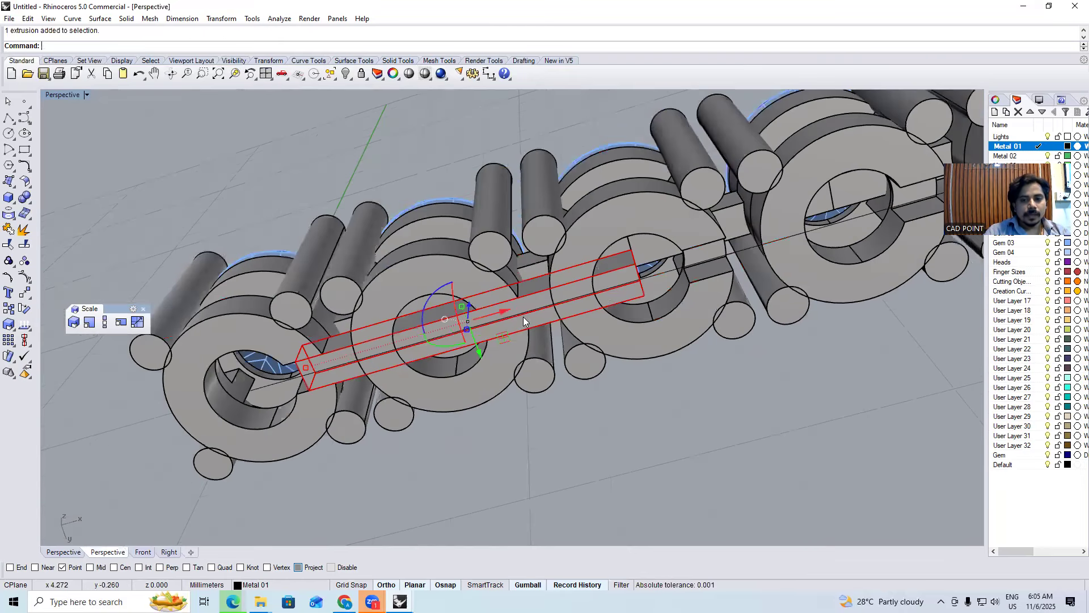
pyautogui.moveTo(375, 372); pyautogui.dragTo(323, 392)
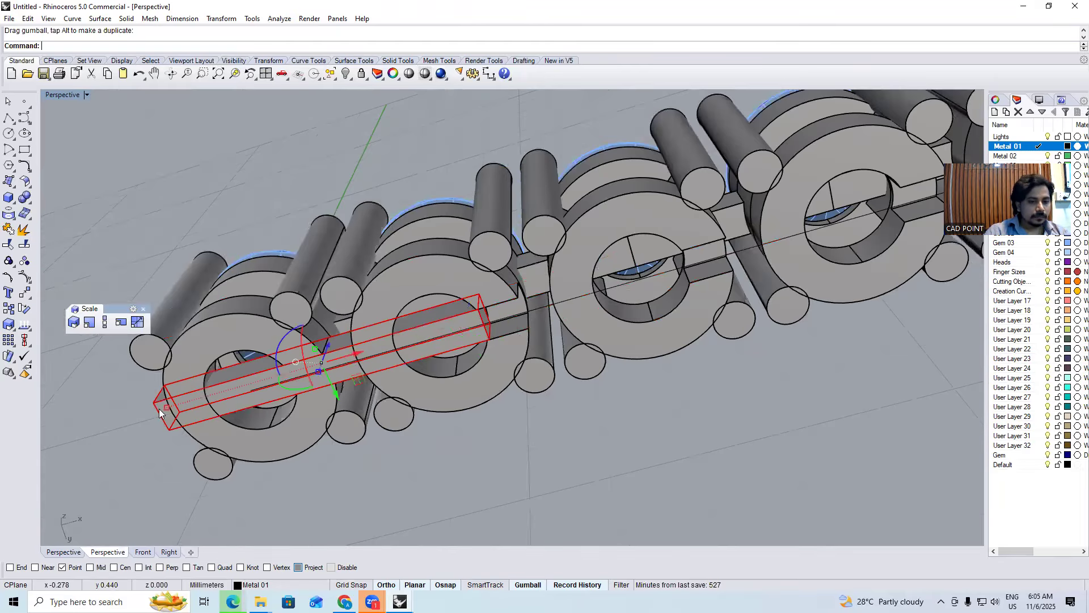
# Try to subtract the lower bar from the first head's lower ring, hiding the bar to check the cut, and undo it
pyautogui.scroll(10, 160, 406)
pyautogui.click(155, 367)
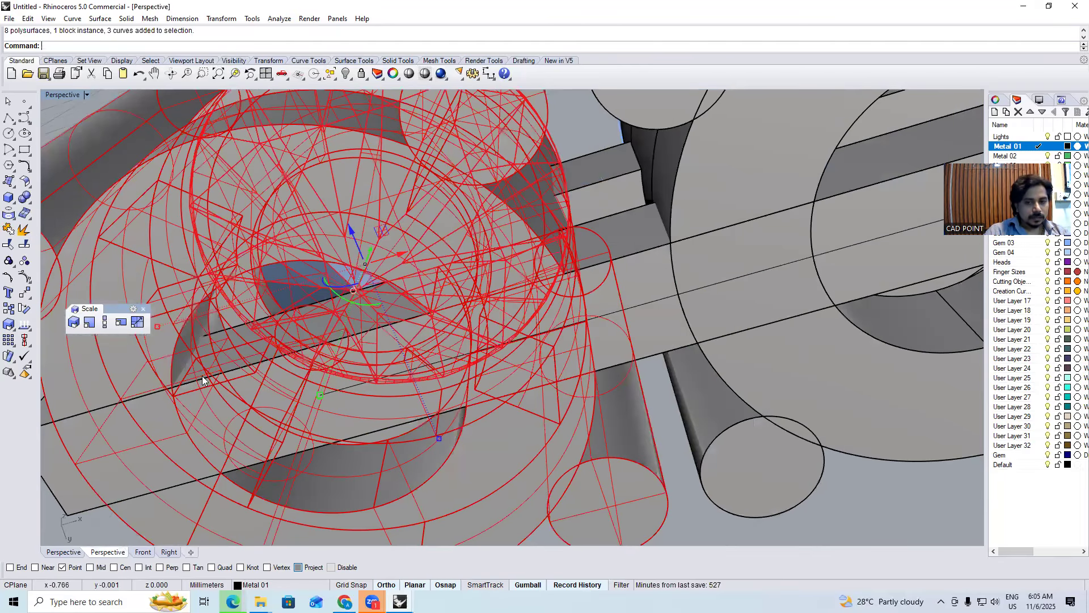
pyautogui.click(197, 267)
pyautogui.click(238, 356)
pyautogui.press('Return')
pyautogui.click(245, 361)
pyautogui.scroll(-6, 244, 360)
pyautogui.hotkey('ctrl', 'h')
pyautogui.moveTo(235, 388); pyautogui.dragTo(210, 216, button='right')
pyautogui.moveTo(176, 325); pyautogui.dragTo(230, 297, button='right')
pyautogui.scroll(5, 206, 277)
pyautogui.hotkey('ctrl', 'z')
pyautogui.hotkey('ctrl', 'z')
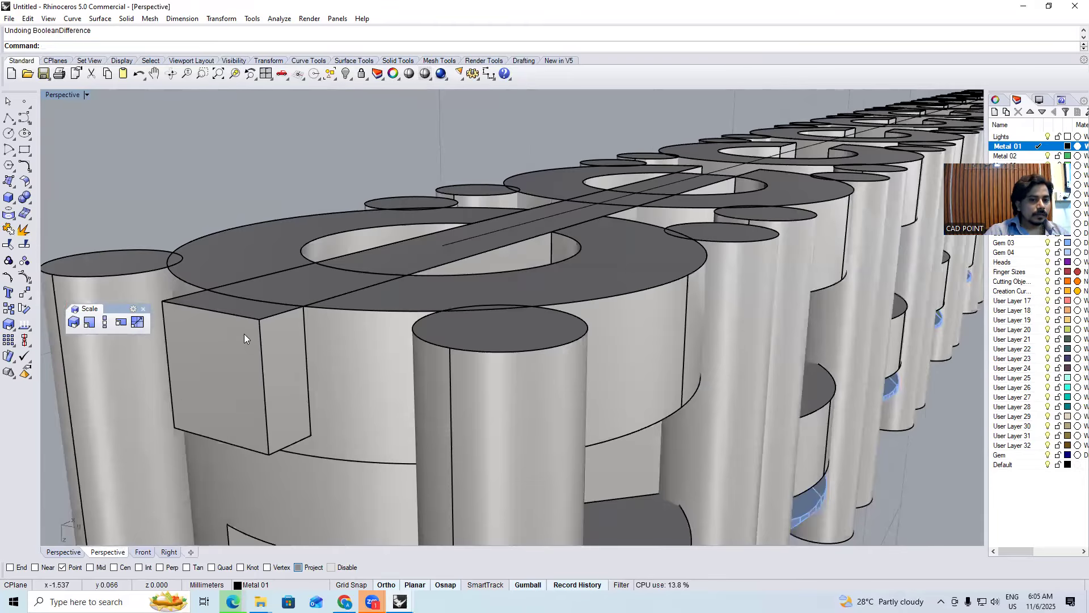
# Lower the bar slightly past the ring's underside and subtract it from the first head's lower ring
pyautogui.click(243, 339)
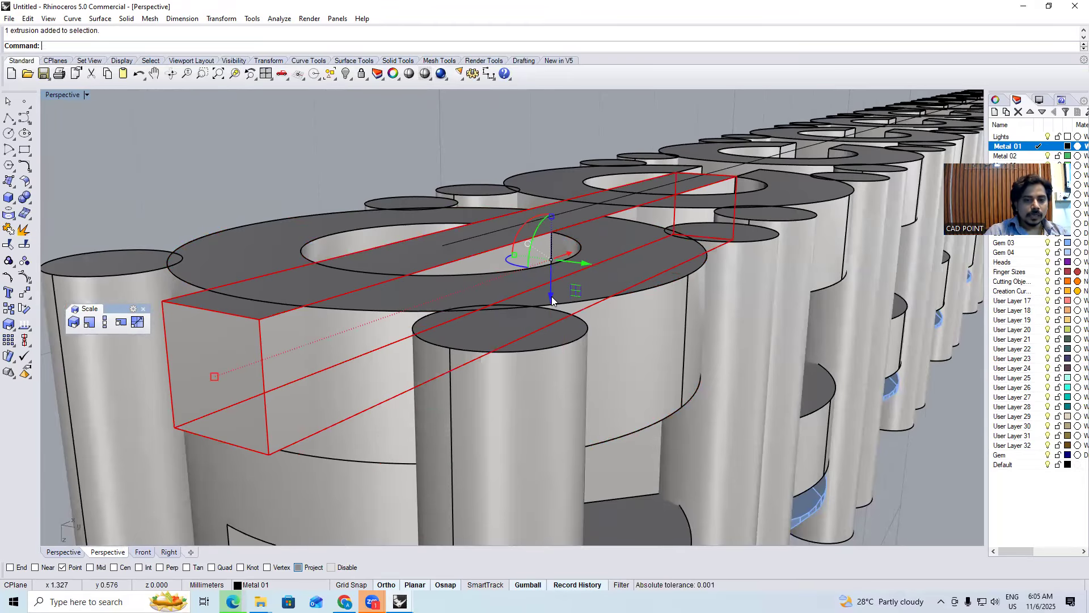
pyautogui.moveTo(551, 297); pyautogui.dragTo(543, 294)
pyautogui.press('Escape')
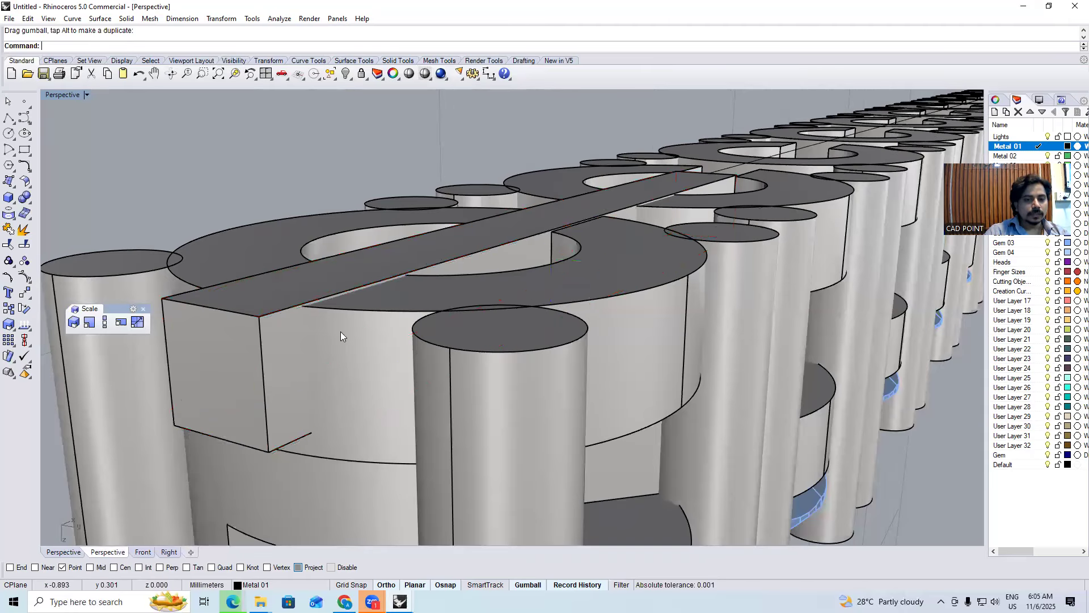
pyautogui.click(341, 332)
pyautogui.press('Return')
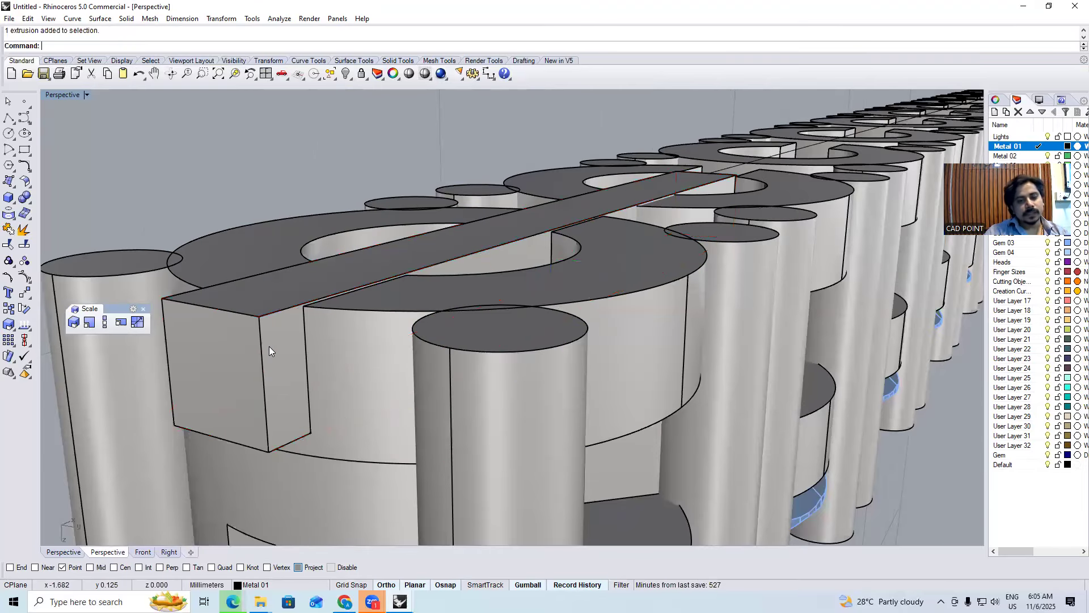
pyautogui.moveTo(403, 253); pyautogui.dragTo(390, 305, button='right')
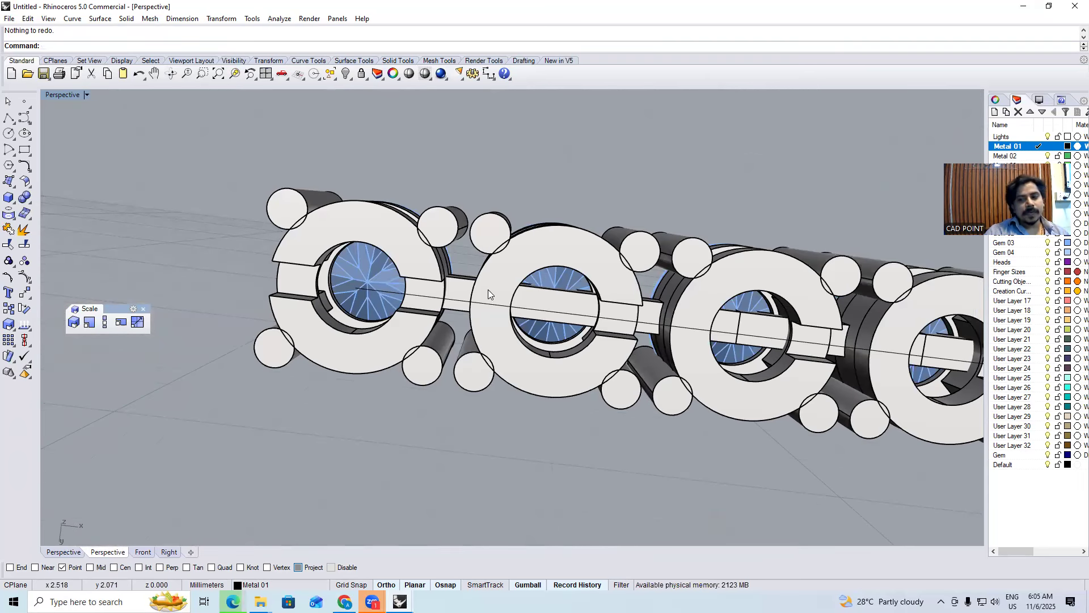
pyautogui.hotkey('ctrl', 'z')
# Subtract the same bar from the second head's lower ring and hide the cutting bar
pyautogui.scroll(2, 491, 276)
pyautogui.click(497, 270)
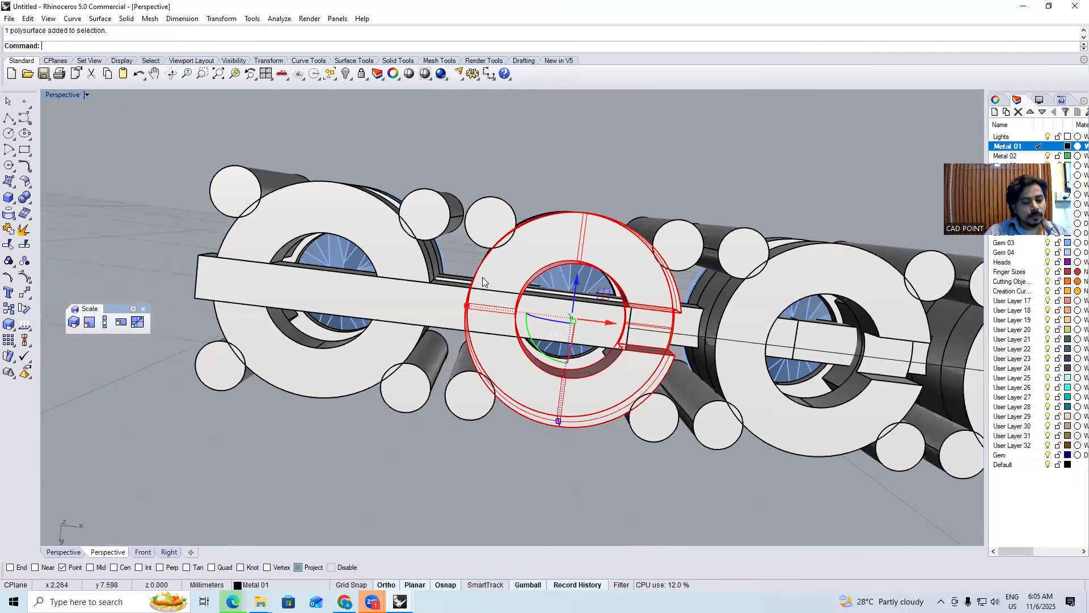
pyautogui.rightClick(464, 295)
pyautogui.click(465, 299)
pyautogui.rightClick(454, 298)
pyautogui.hotkey('ctrl', 'h')
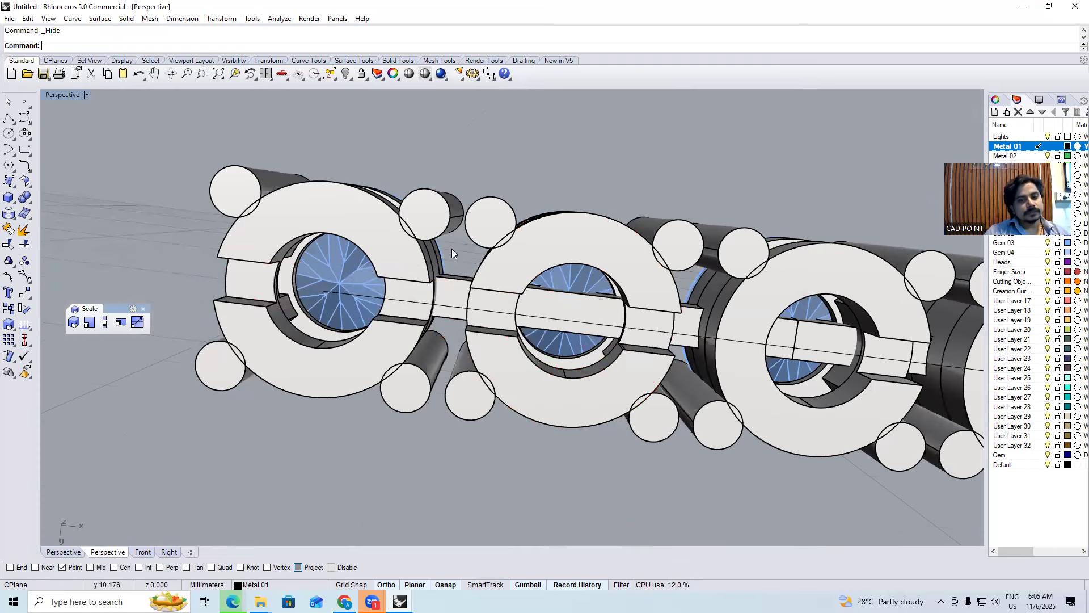
# Try to bend the first straight connecting bar downward with a spine starting in the gap between the first two heads, and undo it
pyautogui.scroll(-3, 451, 249)
pyautogui.moveTo(447, 153); pyautogui.dragTo(443, 333, button='right')
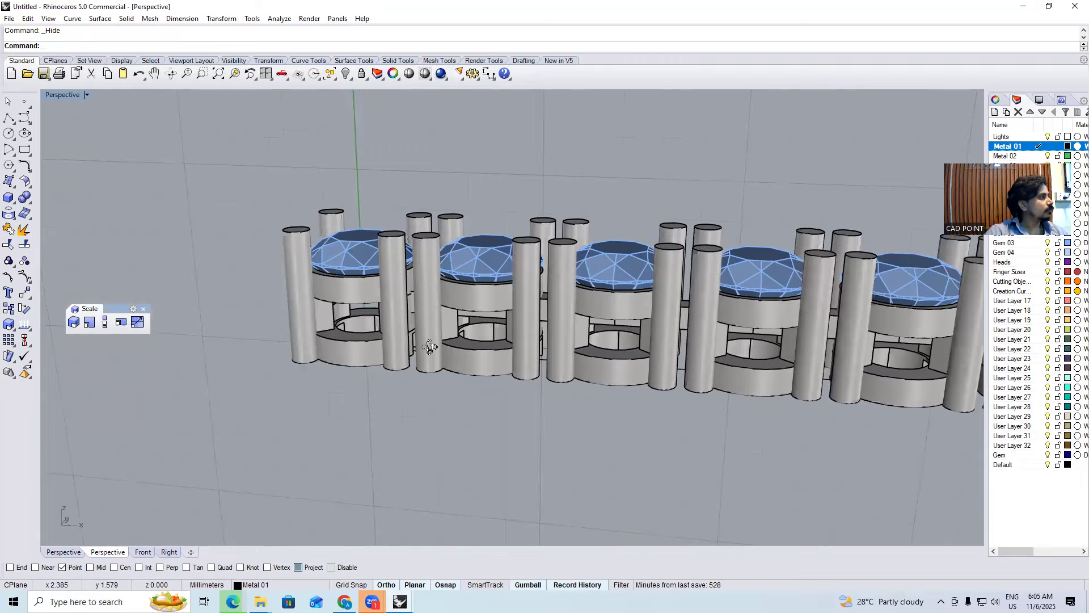
pyautogui.scroll(10, 405, 283)
pyautogui.click(381, 274)
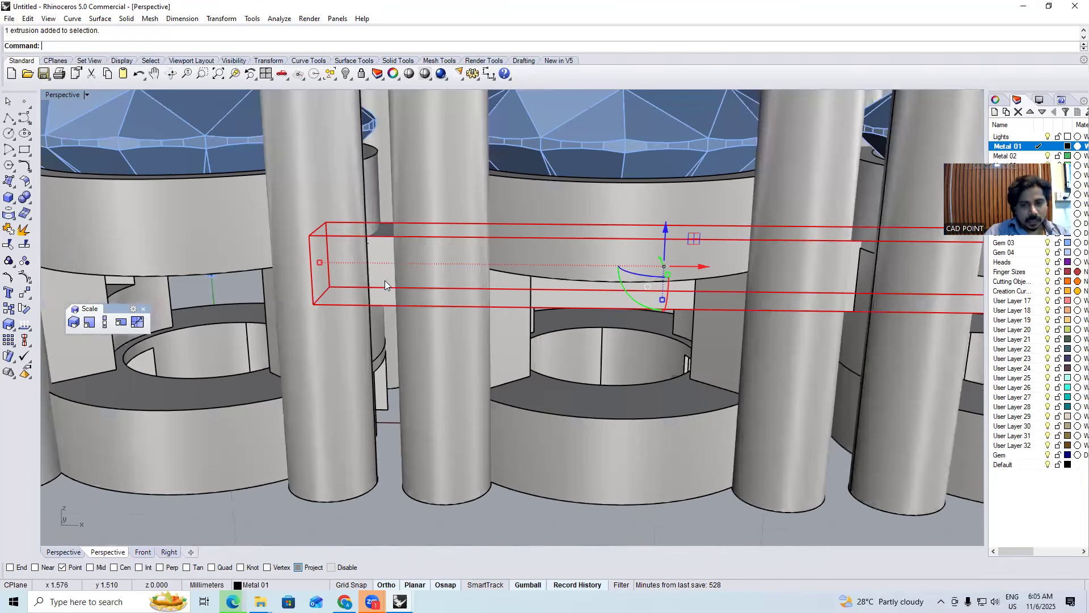
pyautogui.hotkey('ctrl', 'F3')
pyautogui.hotkey('ctrl', 'F2')
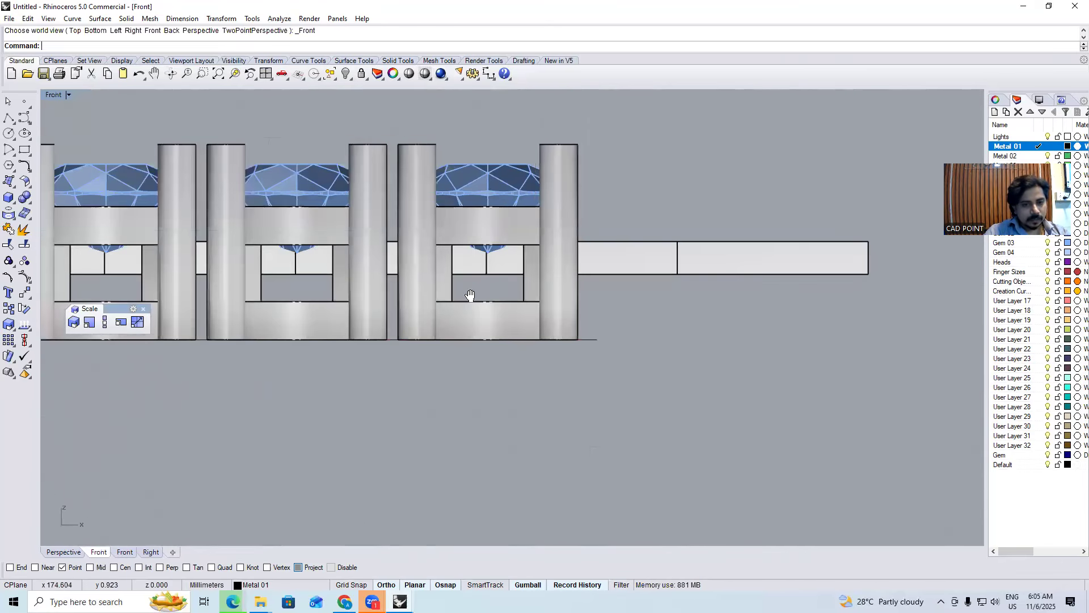
pyautogui.scroll(-8, 470, 294)
pyautogui.moveTo(339, 289); pyautogui.dragTo(427, 294, button='right')
pyautogui.moveTo(238, 315); pyautogui.dragTo(471, 318, button='right')
pyautogui.moveTo(238, 294); pyautogui.dragTo(349, 265, button='right')
pyautogui.scroll(6, 398, 298)
pyautogui.write('bend')
pyautogui.press('Return')
pyautogui.scroll(4, 363, 272)
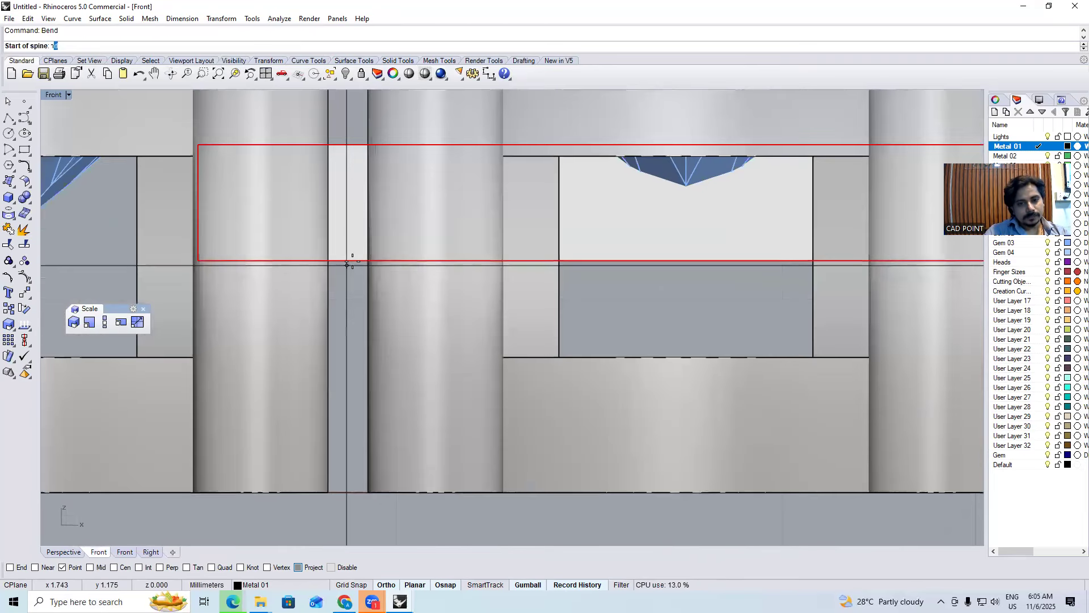
pyautogui.click(351, 261)
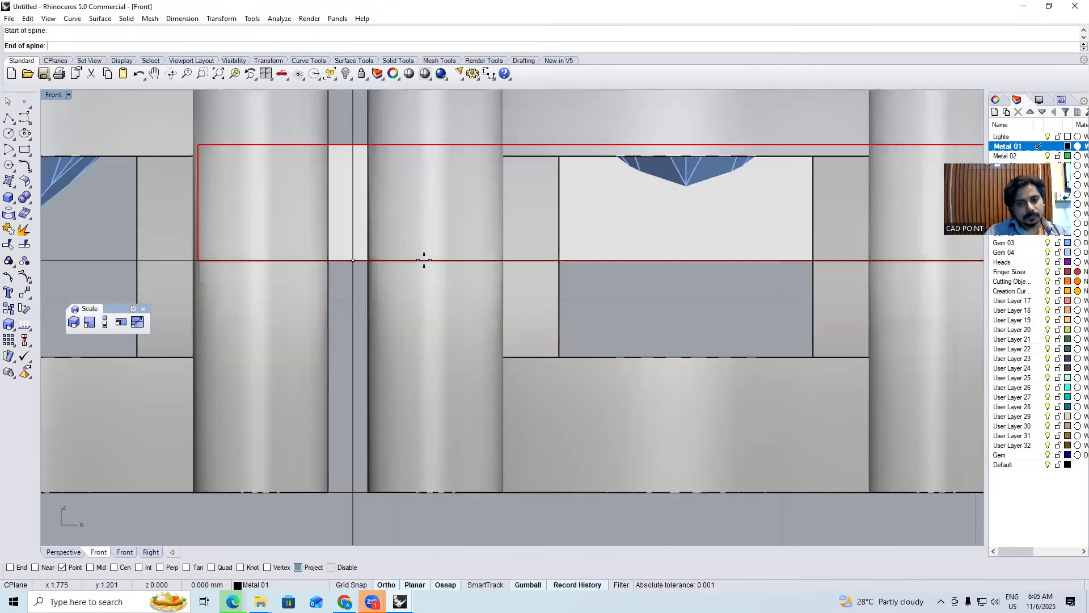
pyautogui.click(472, 261)
pyautogui.click(364, 356)
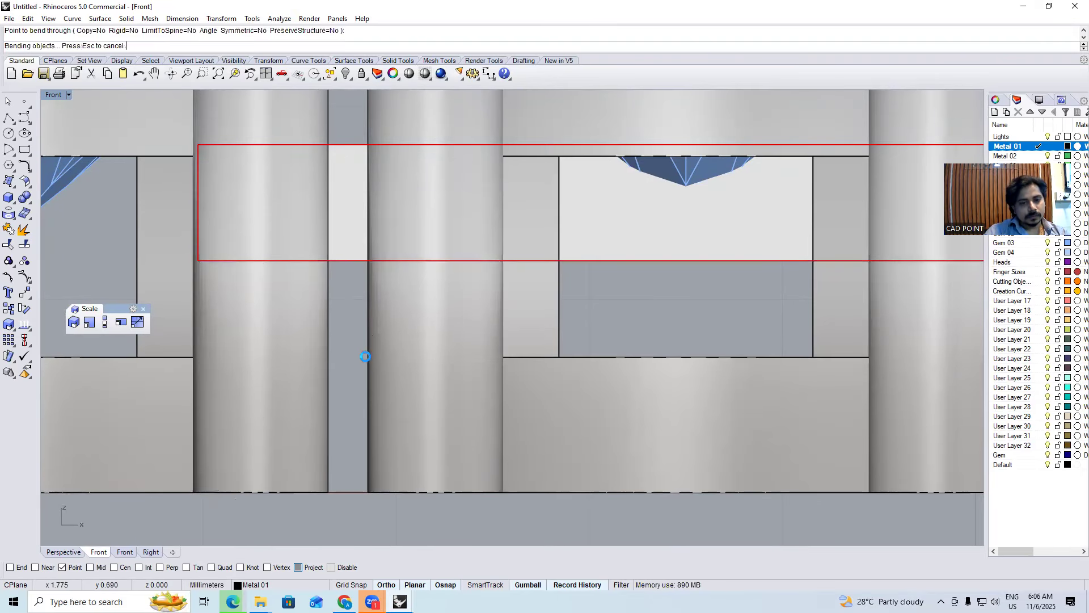
pyautogui.scroll(-4, 435, 290)
pyautogui.hotkey('ctrl', 'z')
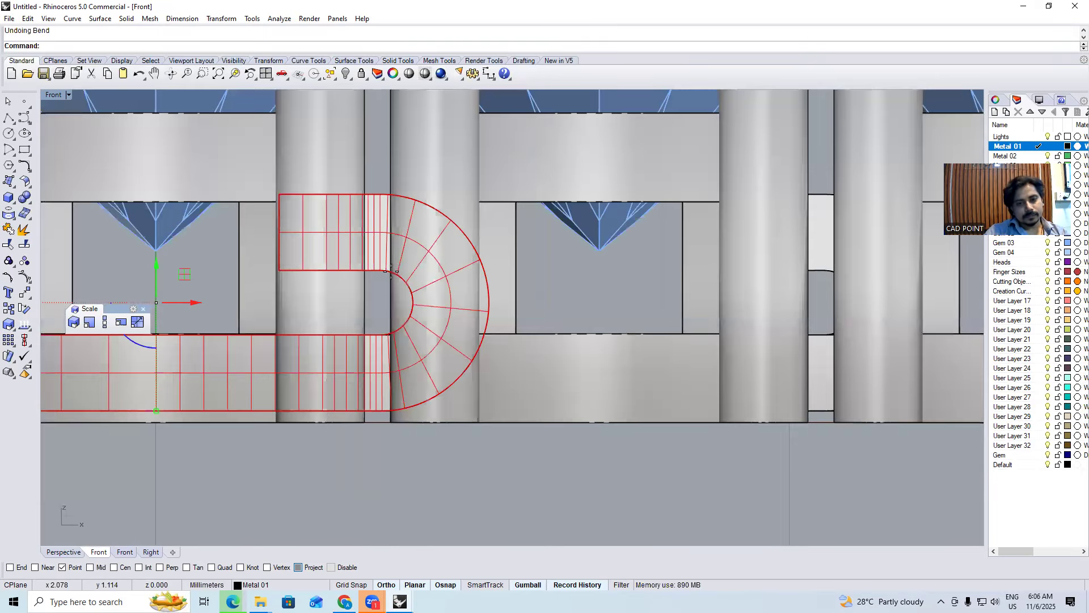
pyautogui.rightClick(391, 271)
pyautogui.click(380, 273)
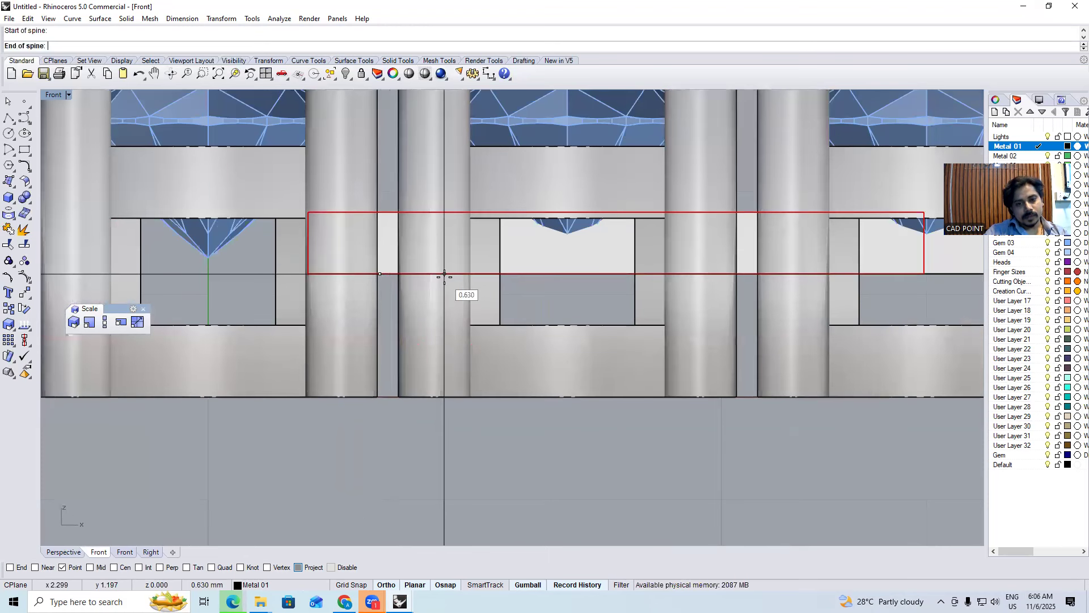
pyautogui.press('Escape')
# Try to bend the first bar inside the second head with a spine of about 0.62 mm, through a point about 0.8 mm below its start
pyautogui.rightClick(467, 276)
pyautogui.click(485, 272)
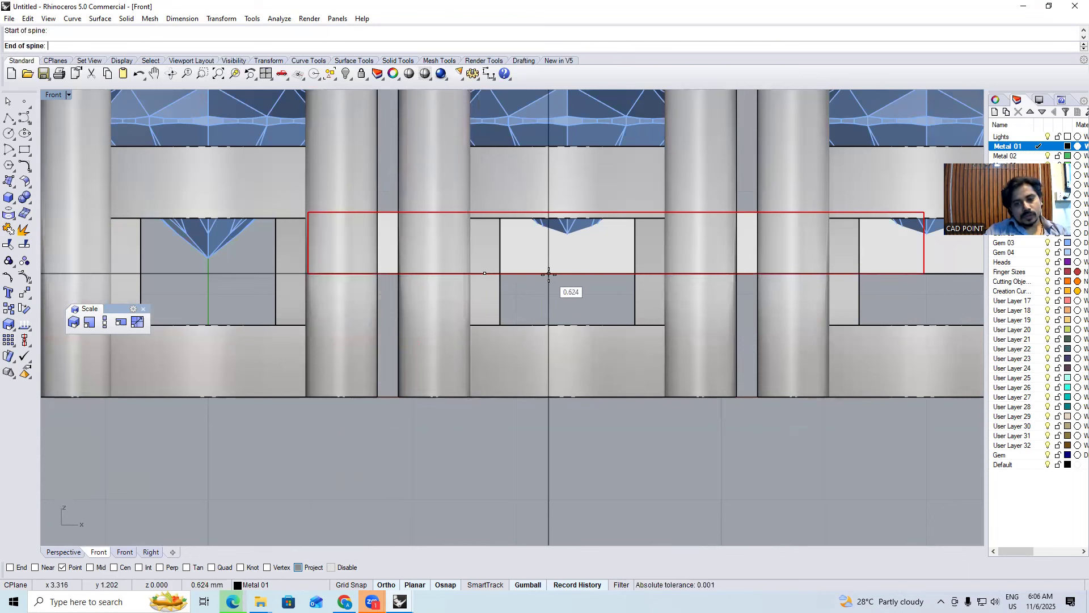
pyautogui.click(549, 273)
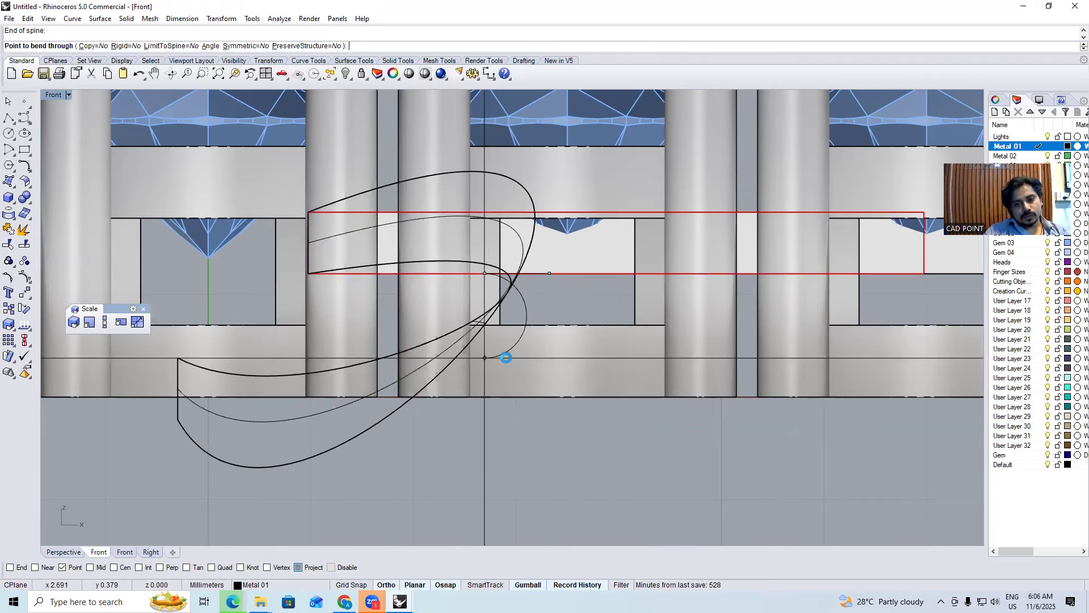
pyautogui.click(507, 357)
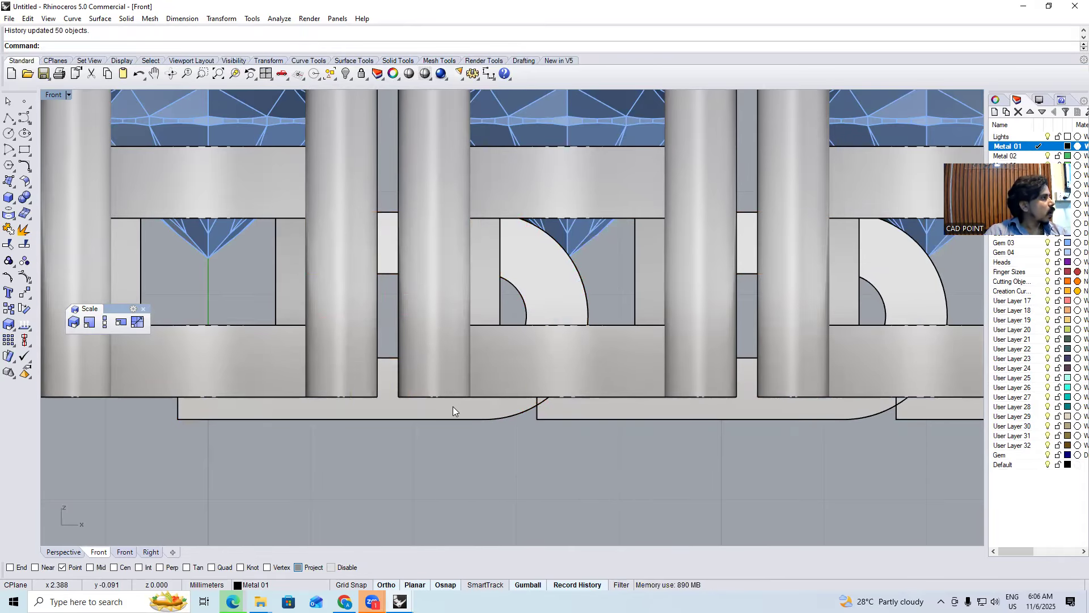
# Bend the first straight bar down inside the second head, through a point about 0.6 mm directly below the spine's start on its lower edge
pyautogui.hotkey('ctrl', 'F1')
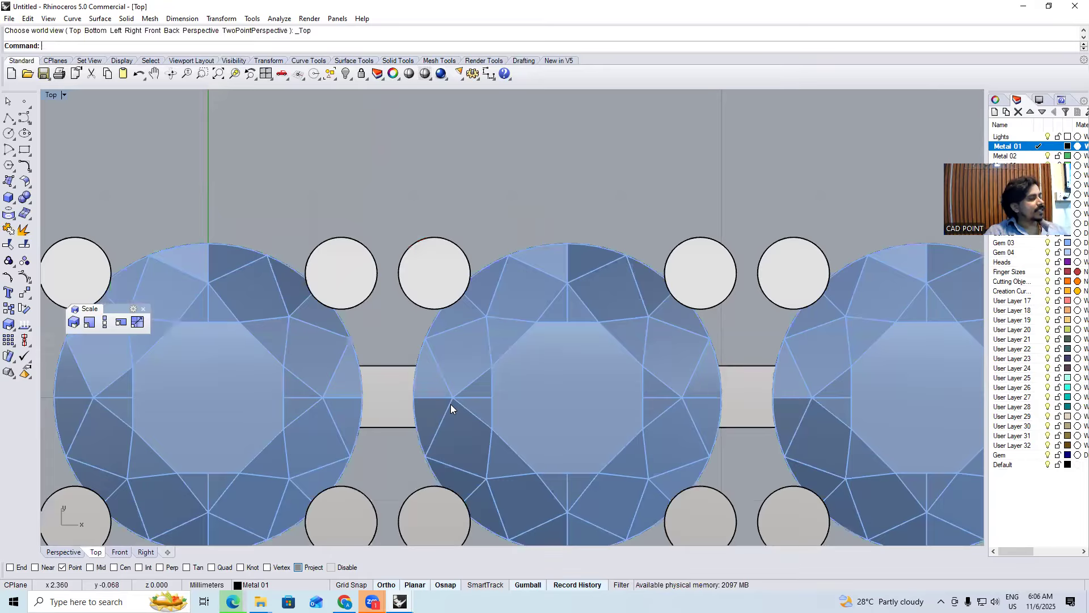
pyautogui.click(404, 371)
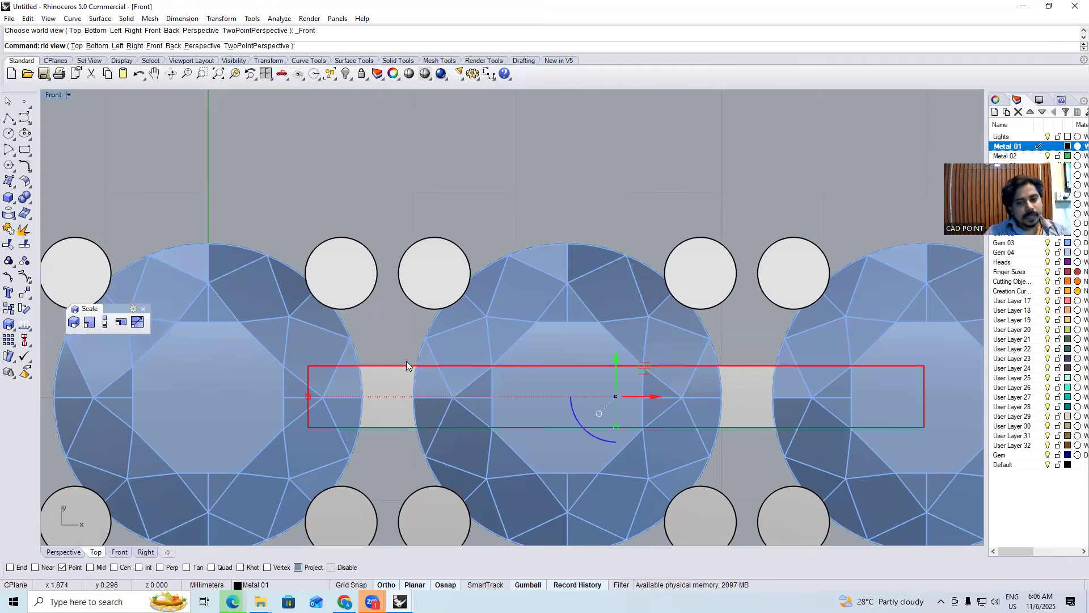
pyautogui.hotkey('ctrl', 'F2')
pyautogui.write('bend')
pyautogui.press('Return')
pyautogui.click(466, 301)
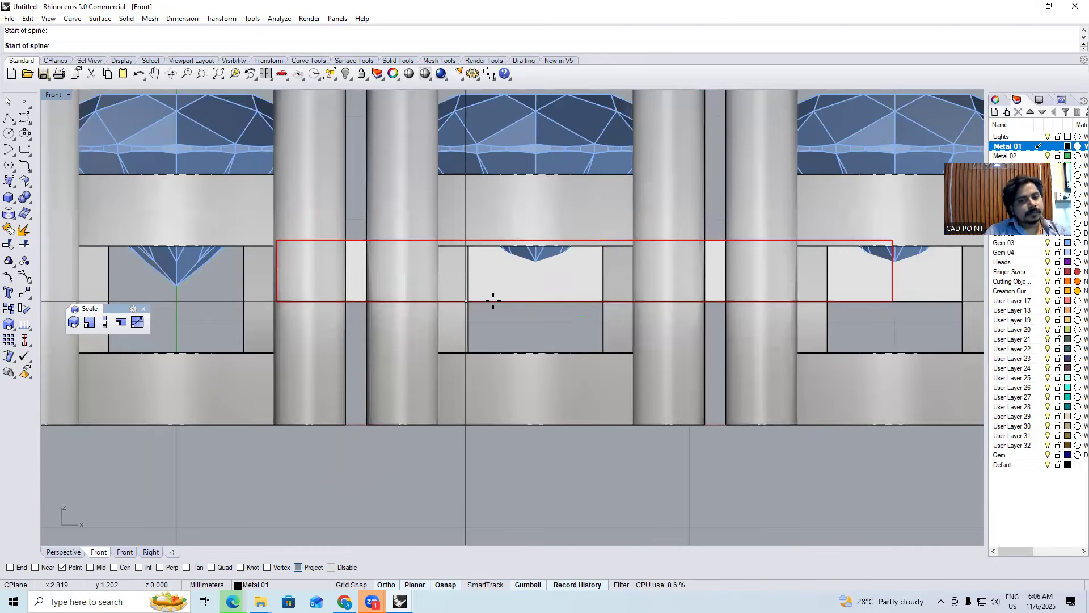
pyautogui.click(532, 301)
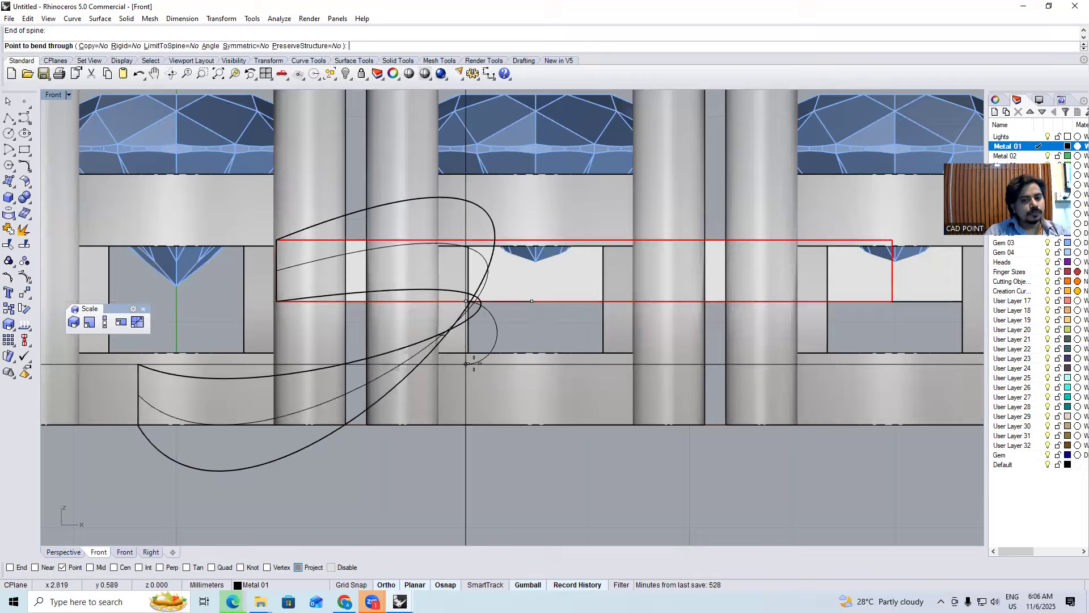
pyautogui.click(466, 363)
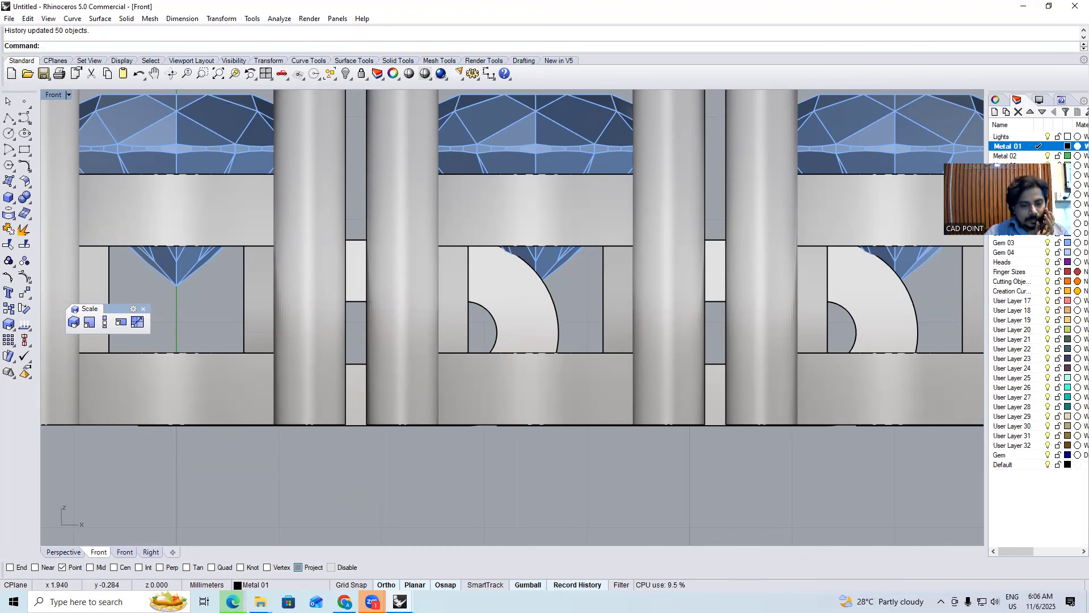
# Switch to WhatsApp in the browser and play the latest unread voice message in the open chat
pyautogui.click(232, 601)
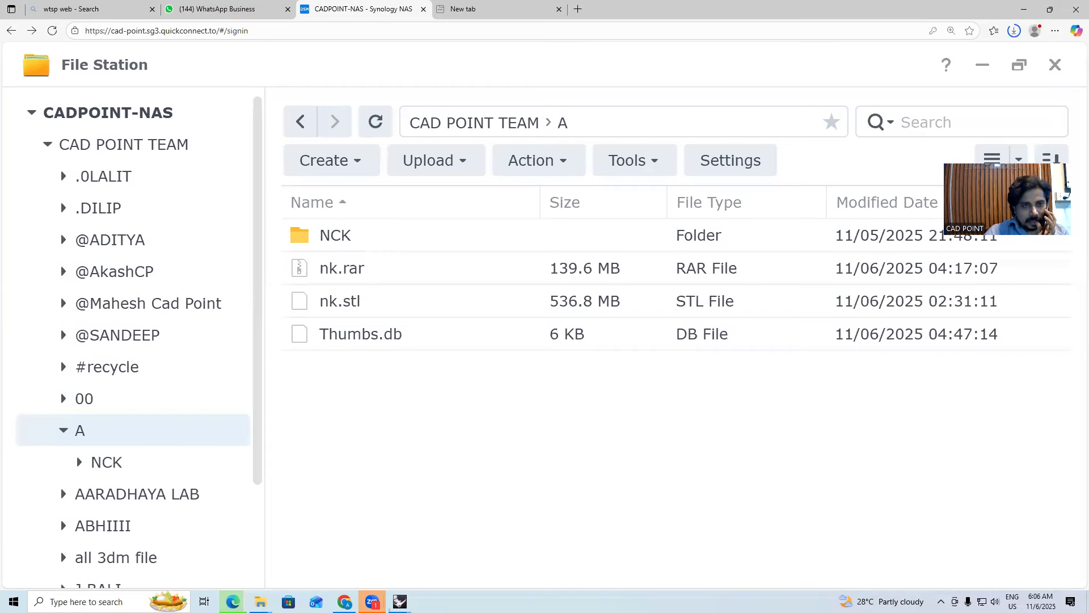
pyautogui.click(233, 9)
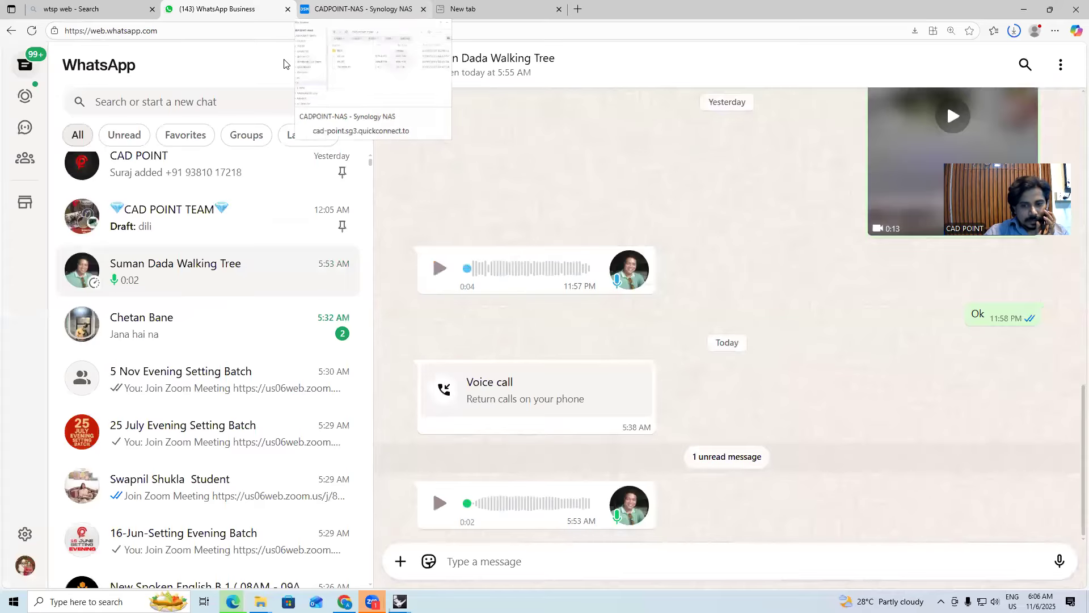
pyautogui.click(437, 505)
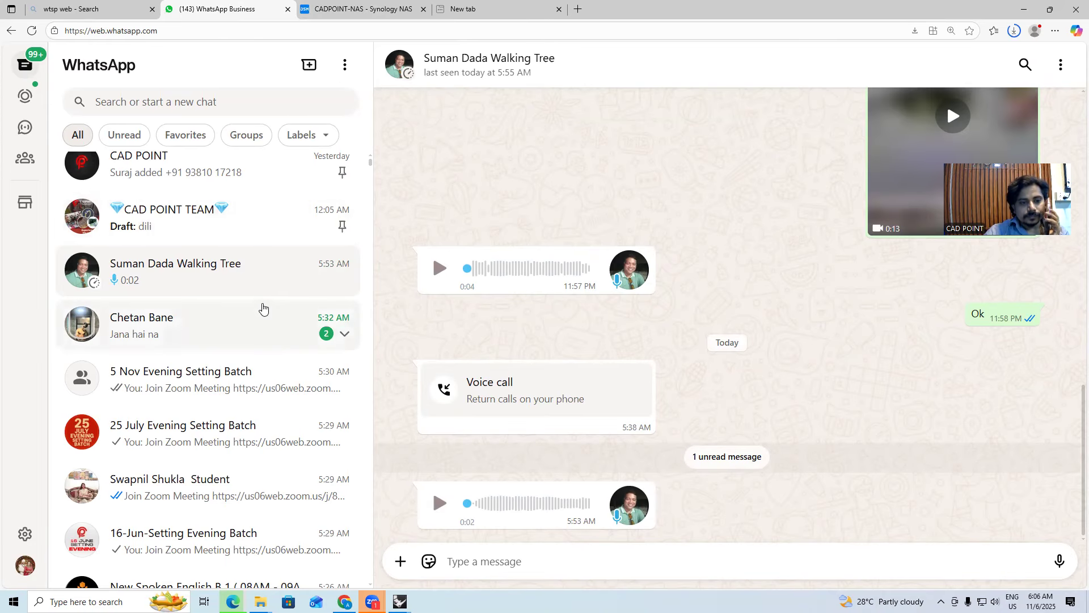
# Replay the latest voice message and send the reply "file pata nhi q baht heavy ho gyi hai" in the open chat
pyautogui.click(439, 503)
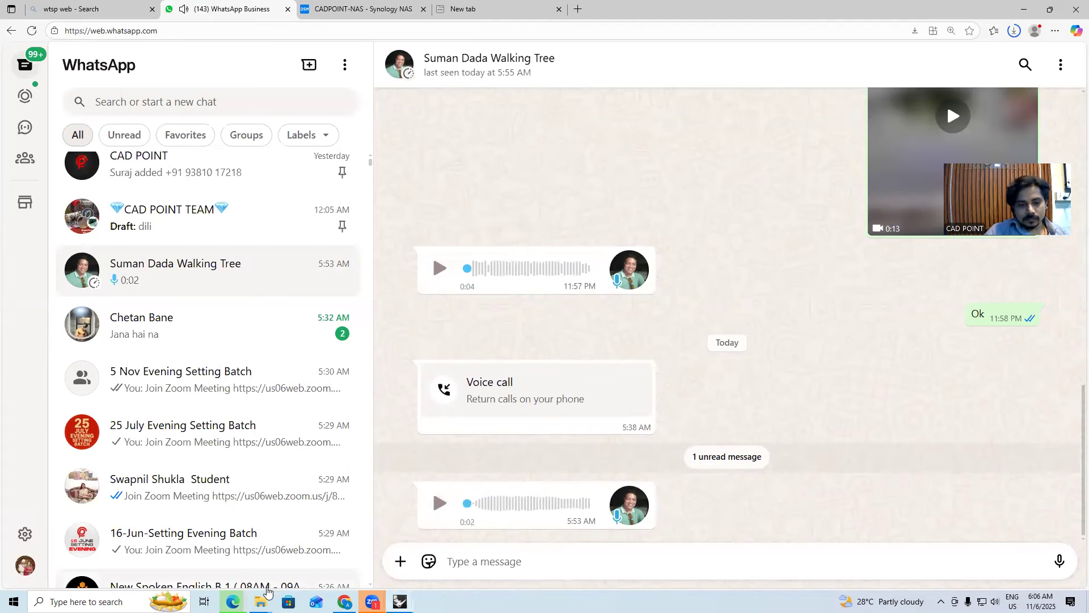
pyautogui.hotkey('alt', 'Tab')
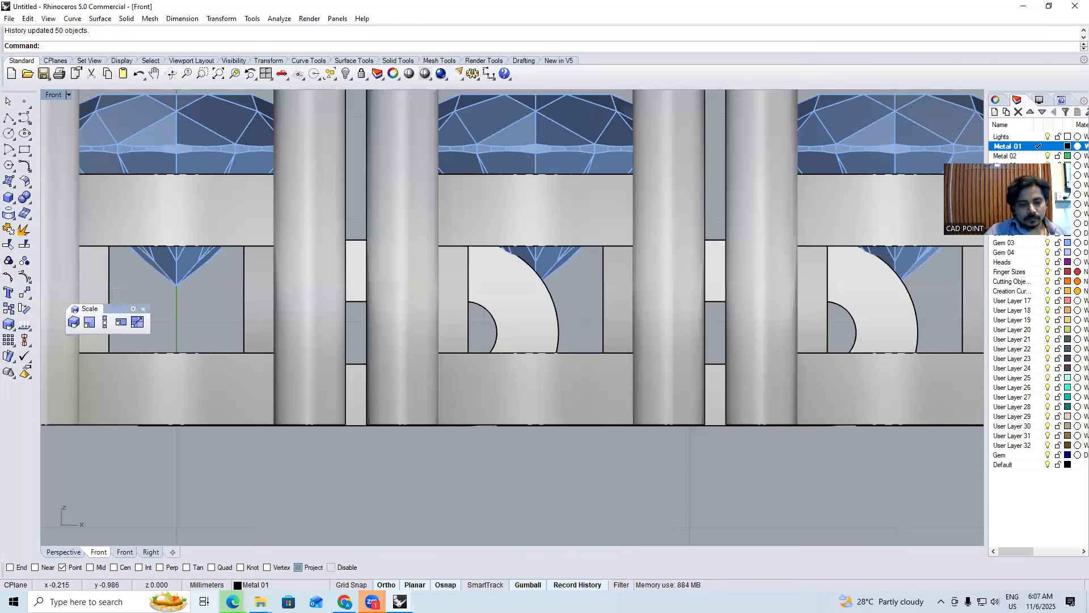
pyautogui.hotkey('alt', 'Tab')
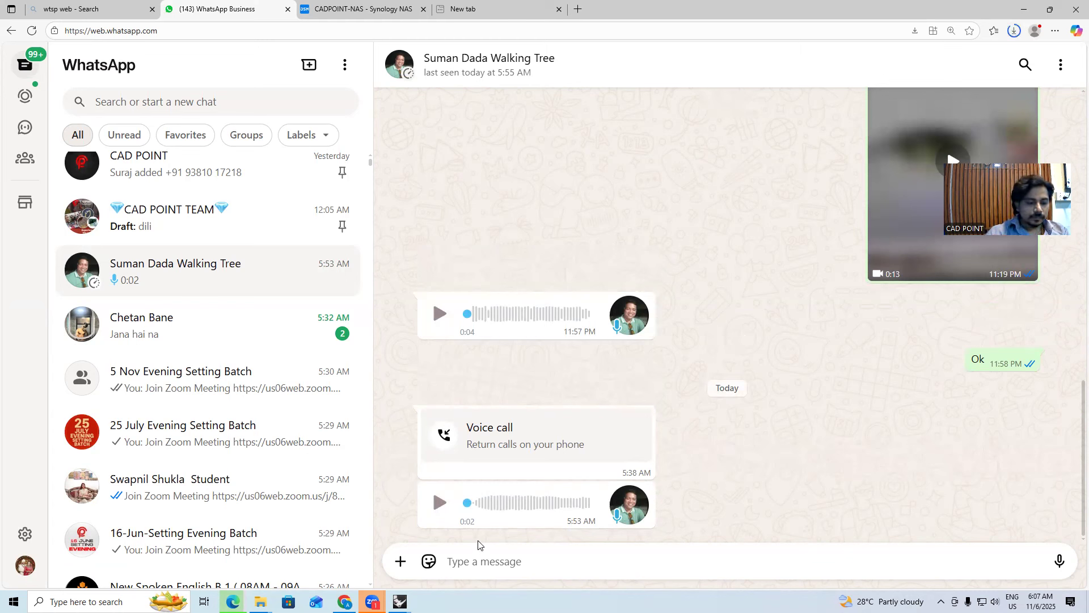
pyautogui.write('file pata nhi q')
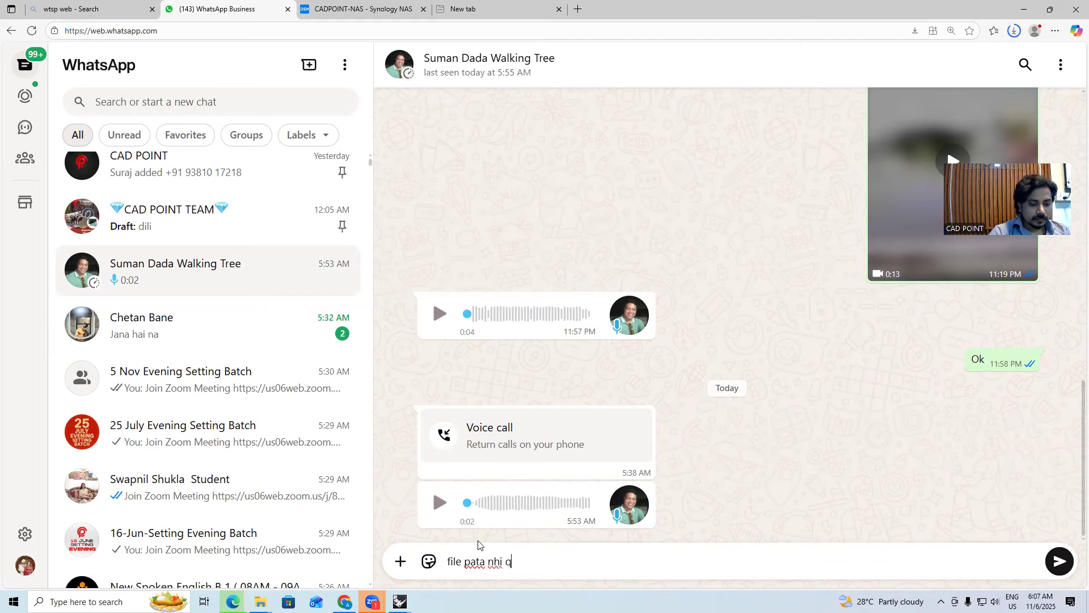
pyautogui.write(' baht heavy ho')
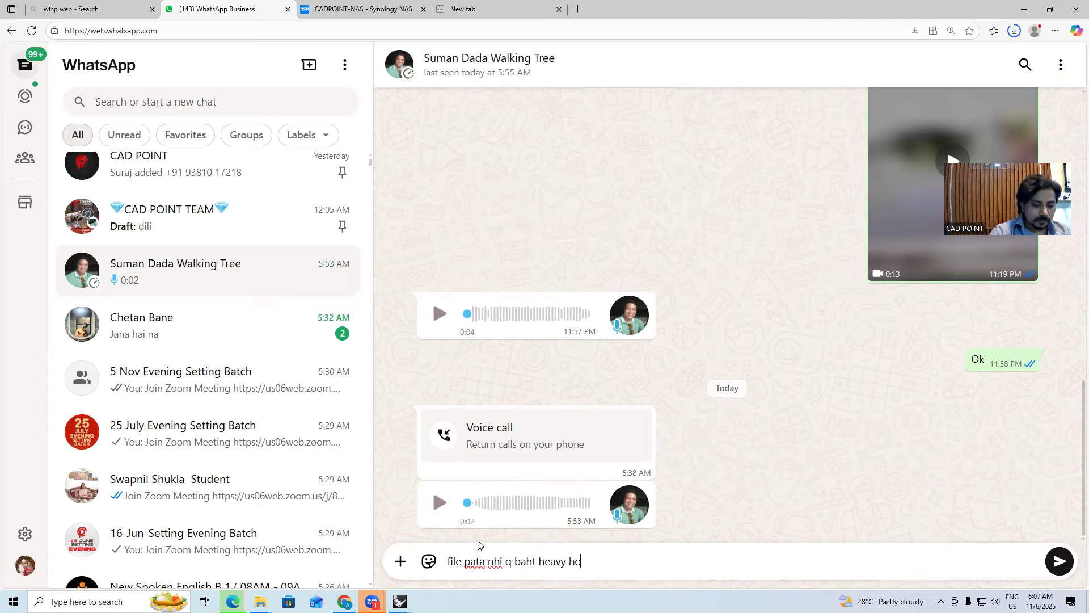
pyautogui.write(' gyi hai')
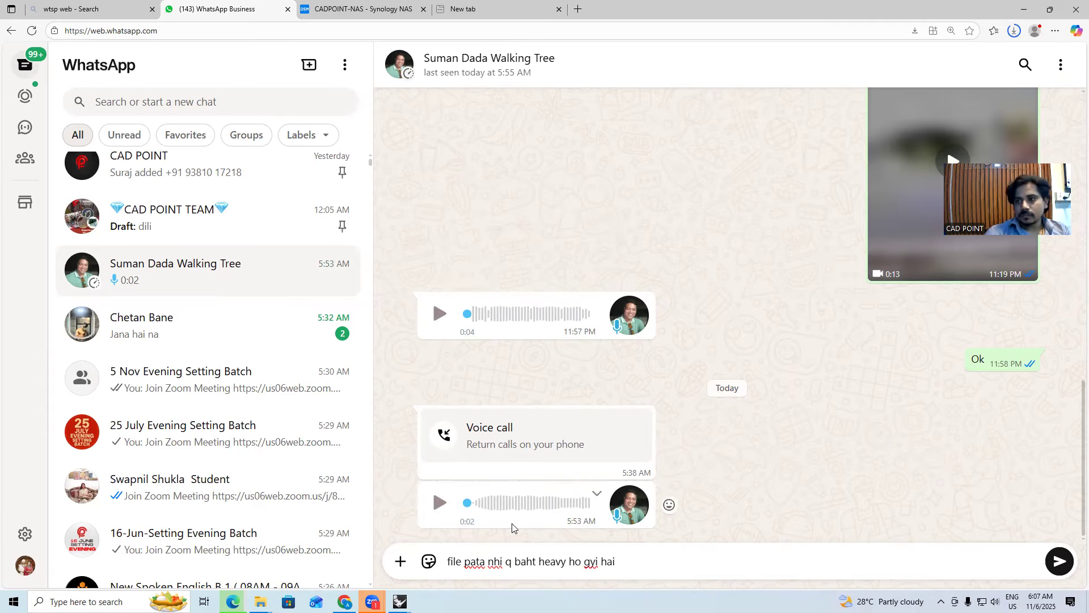
pyautogui.press('Return')
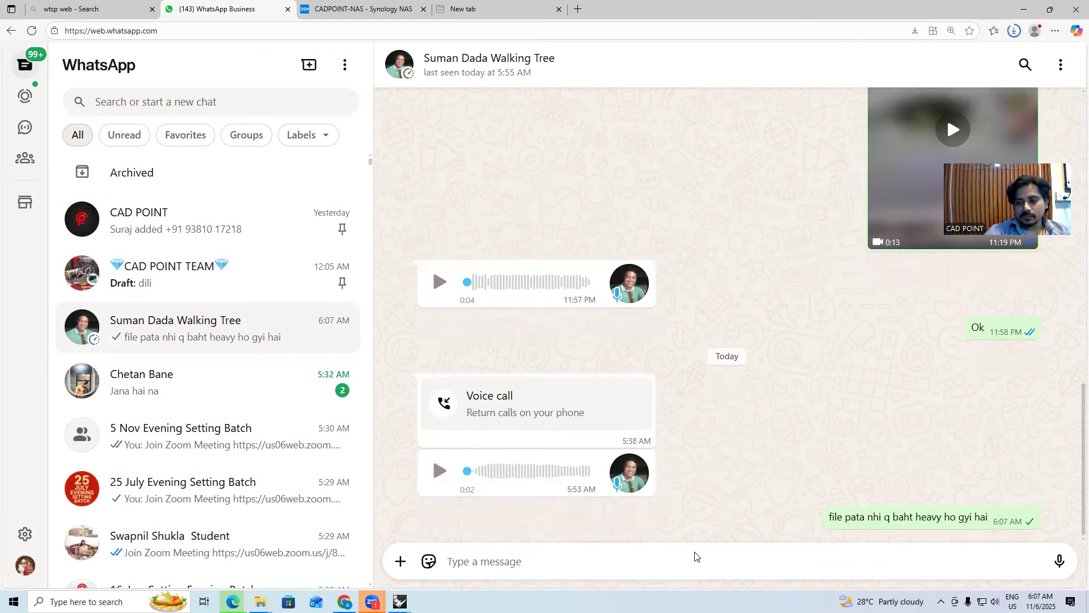
# Edit the sent reply to correct "baht" to "bahut" and save the message
pyautogui.click(1028, 518)
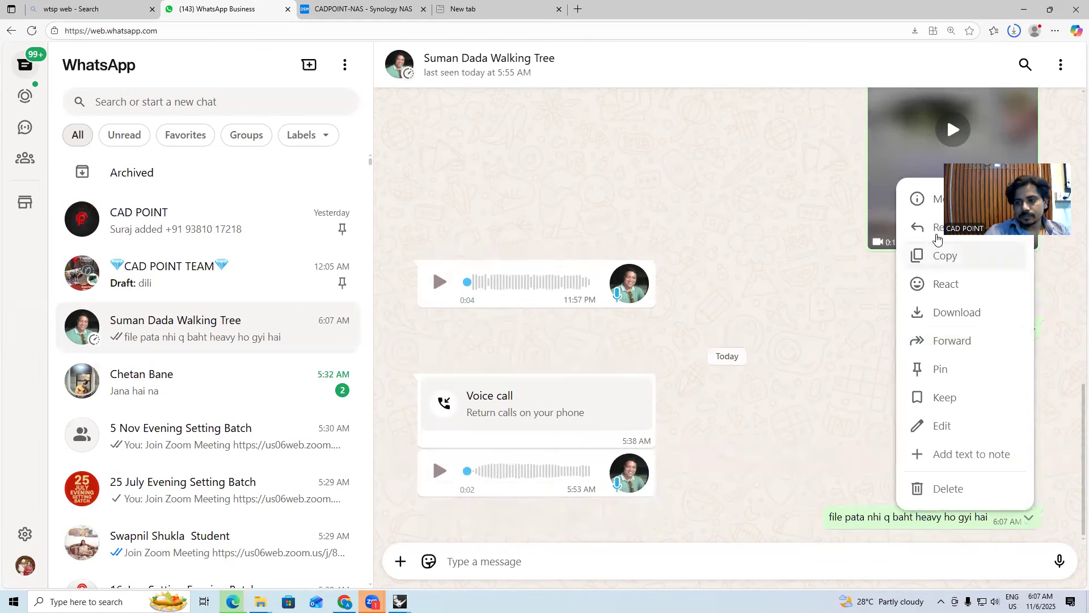
pyautogui.click(957, 425)
pyautogui.click(448, 395)
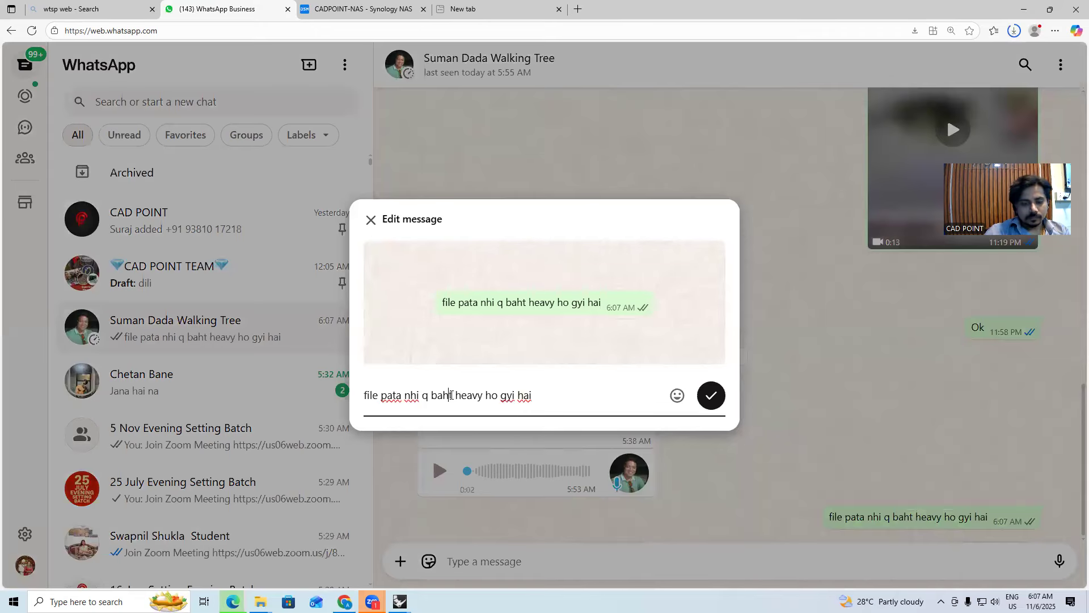
pyautogui.write('u')
pyautogui.press('Return')
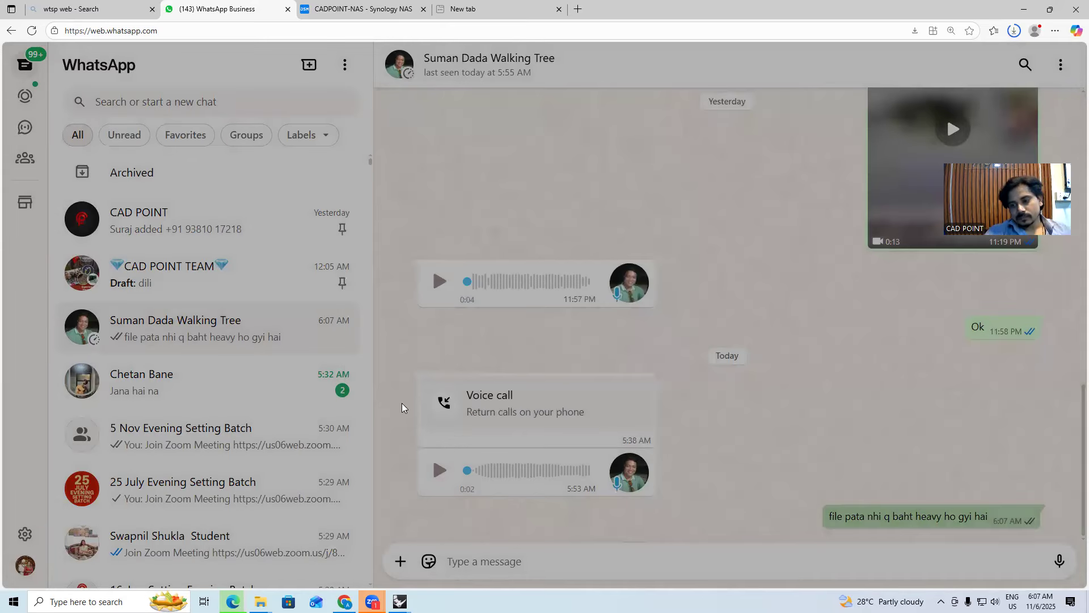
# Return to Rhinoceros and examine the bent connecting bars and linked heads in perspective, from below and from above
pyautogui.click(1025, 15)
pyautogui.scroll(-5, 456, 392)
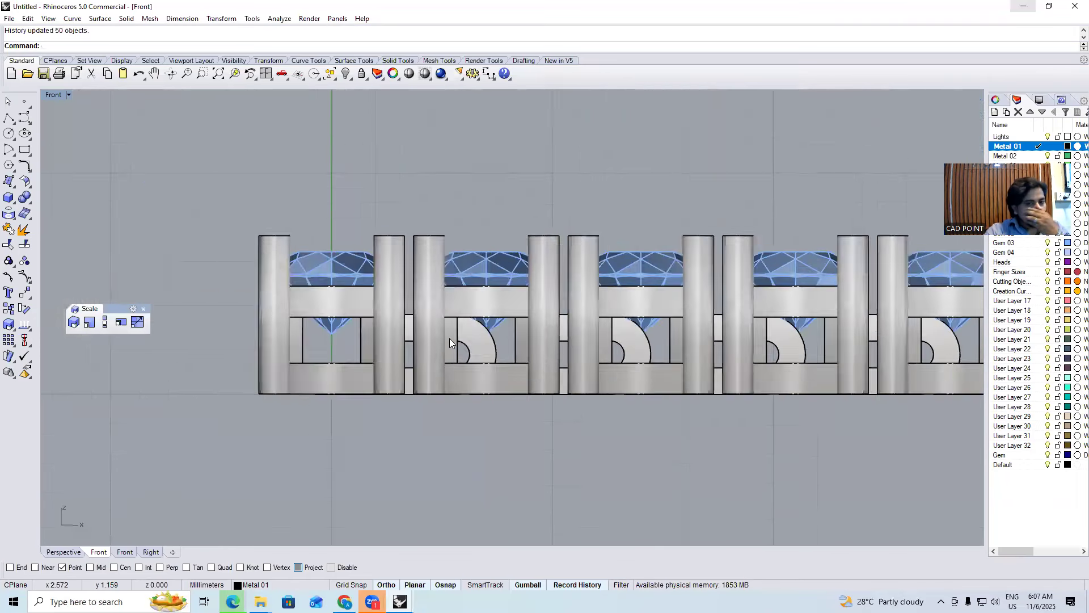
pyautogui.moveTo(459, 350); pyautogui.dragTo(391, 346, button='right')
pyautogui.hotkey('ctrl', 'F1')
pyautogui.hotkey('ctrl', 'F4')
pyautogui.moveTo(439, 302); pyautogui.dragTo(412, 345, button='right')
pyautogui.scroll(5, 413, 344)
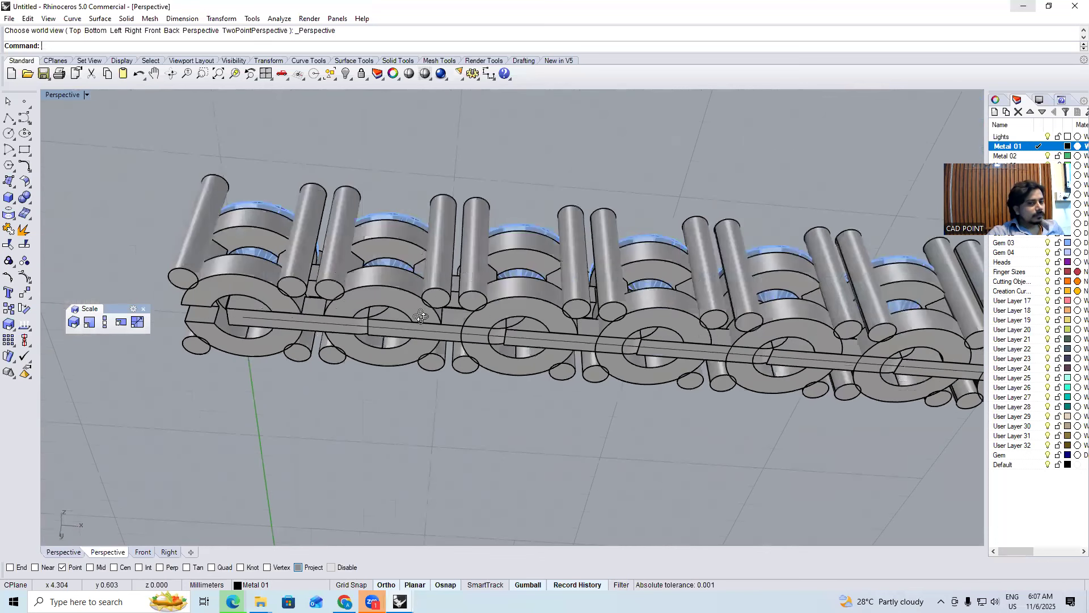
pyautogui.scroll(5, 355, 239)
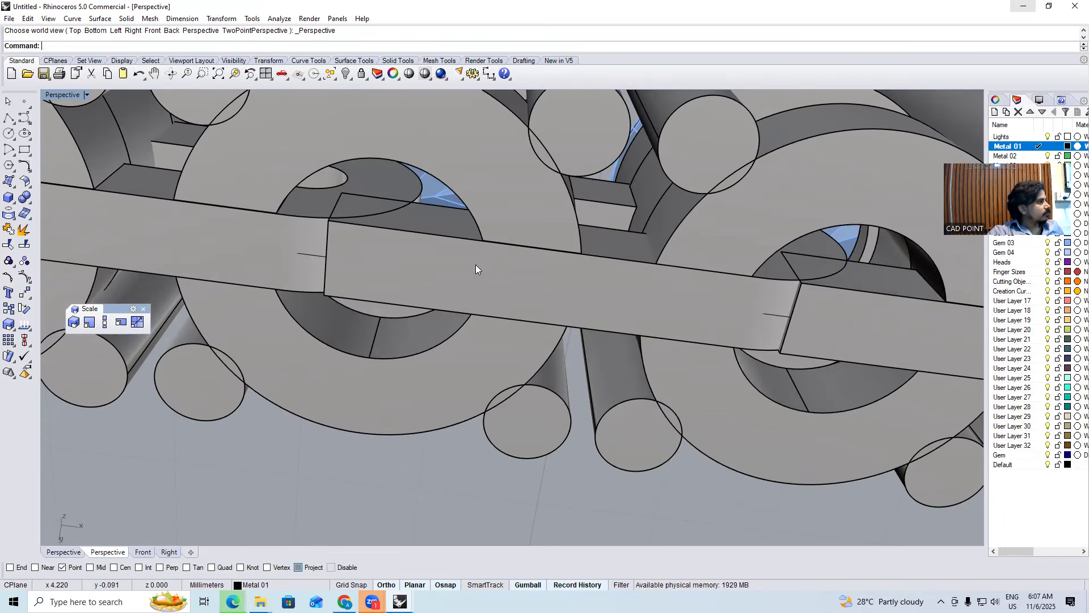
pyautogui.scroll(-5, 476, 266)
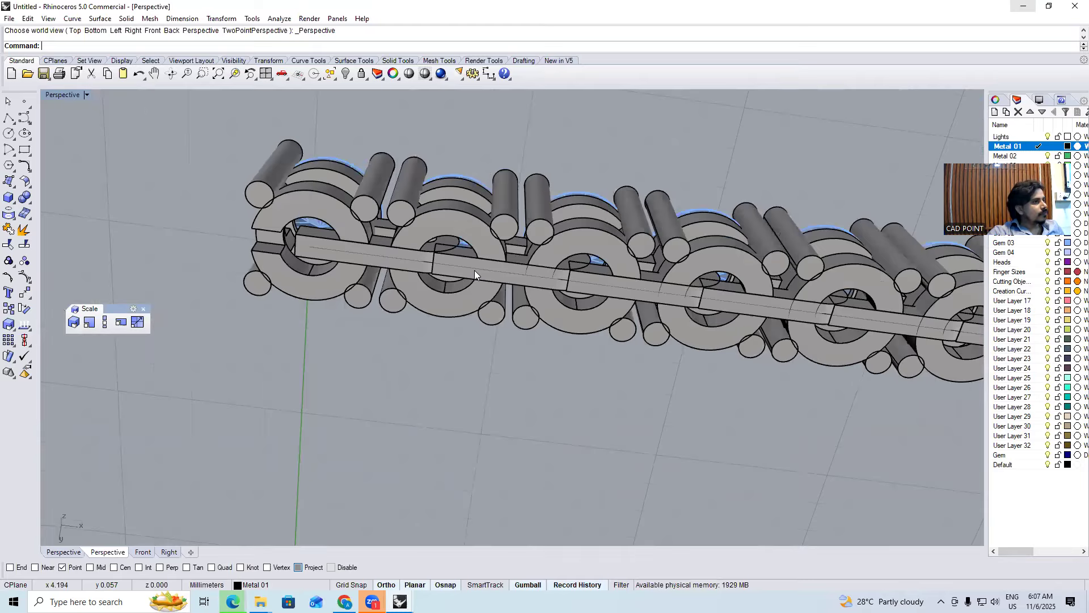
pyautogui.scroll(-4, 474, 270)
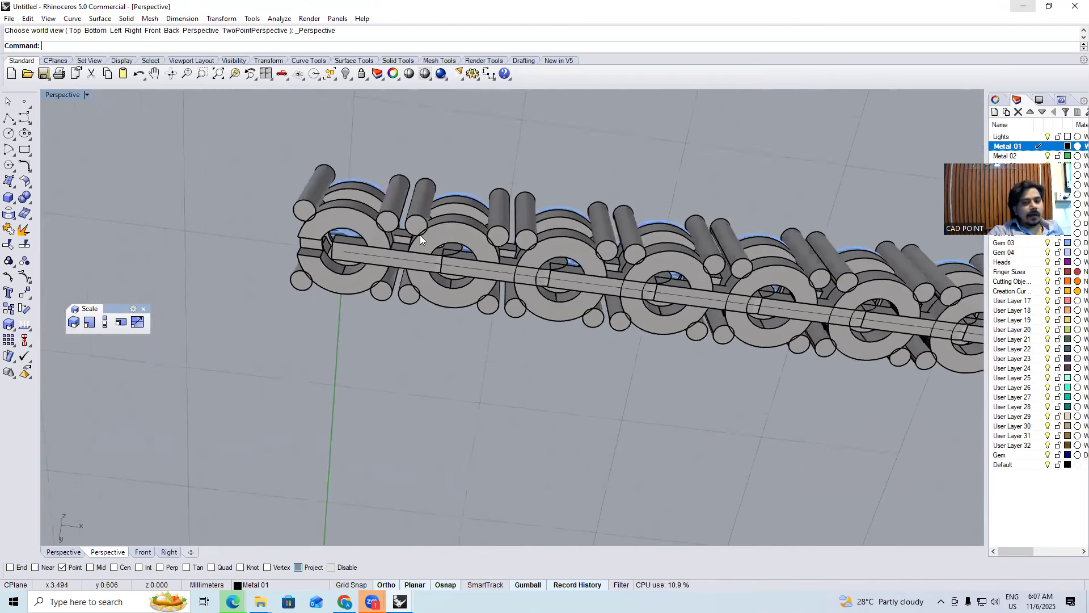
pyautogui.moveTo(497, 314); pyautogui.dragTo(505, 356, button='right')
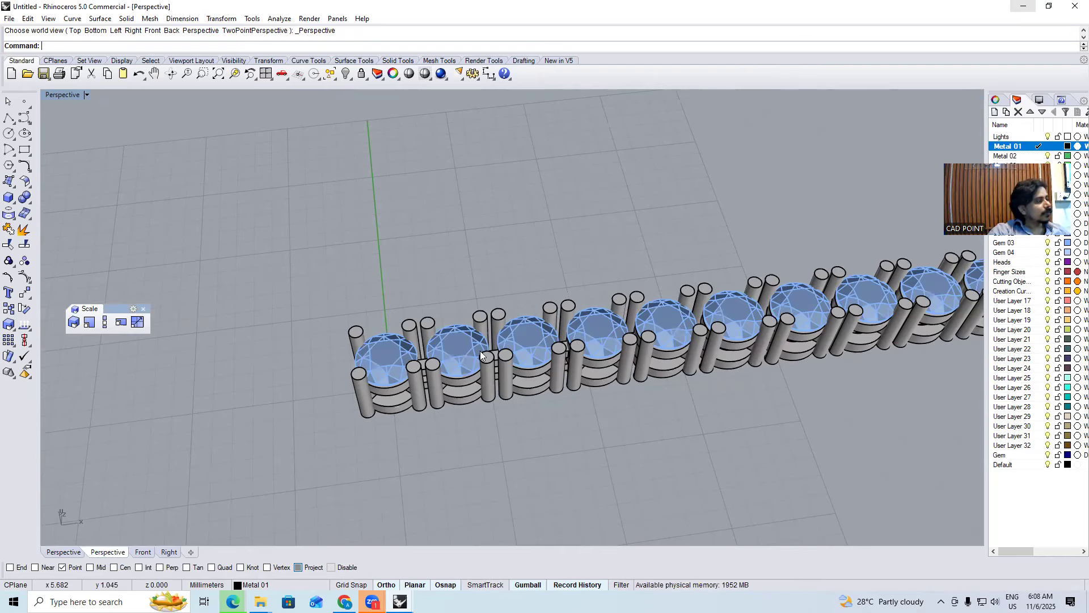
pyautogui.scroll(-5, 463, 360)
pyautogui.scroll(3, 466, 379)
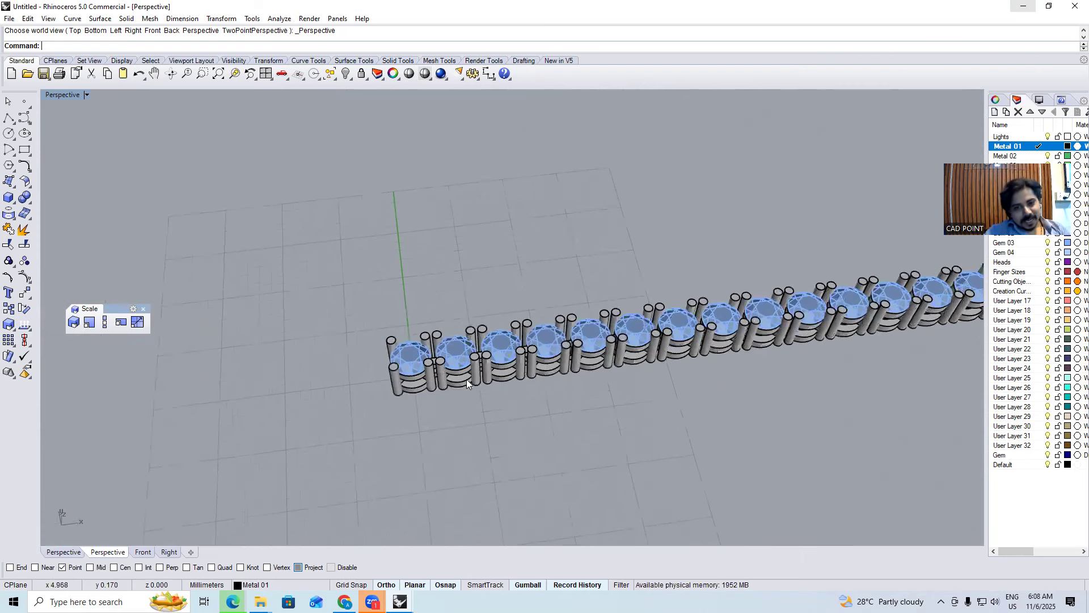
pyautogui.scroll(2, 466, 383)
# Undo the last Bend and Boolean difference to inspect the straight bars, and redo the undone operations
pyautogui.hotkey('ctrl', 'z')
pyautogui.moveTo(463, 428); pyautogui.dragTo(431, 355, button='right')
pyautogui.scroll(3, 434, 374)
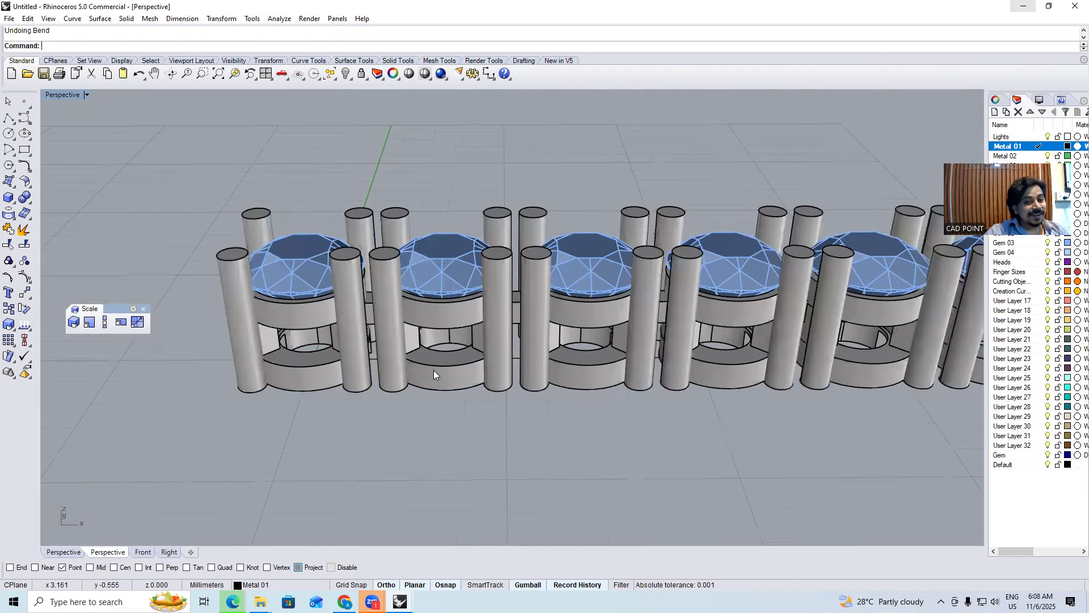
pyautogui.hotkey('ctrl', 'z')
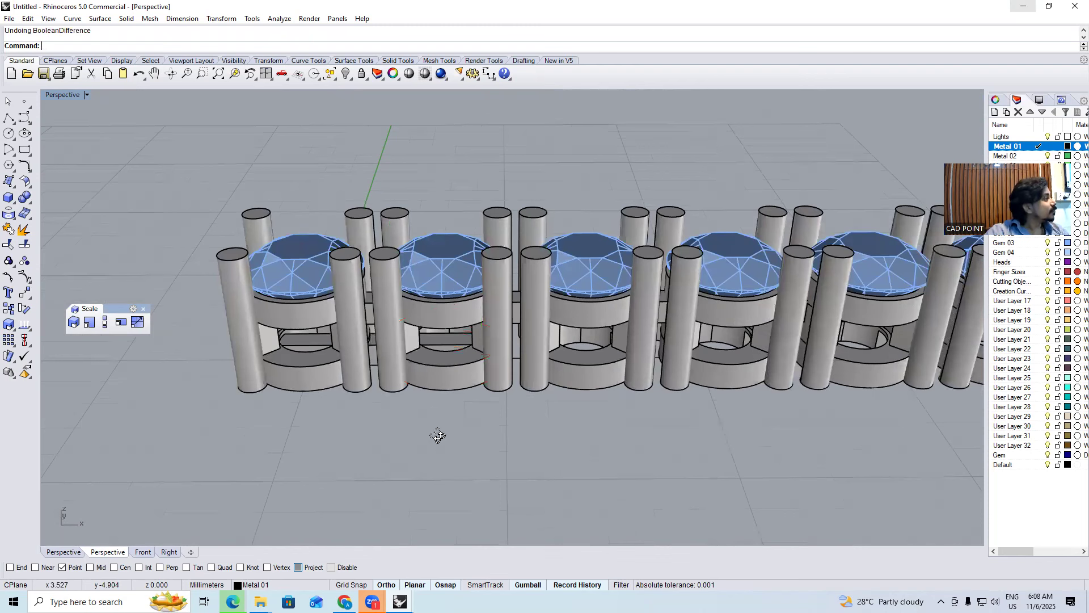
pyautogui.moveTo(438, 435); pyautogui.dragTo(440, 421, button='right')
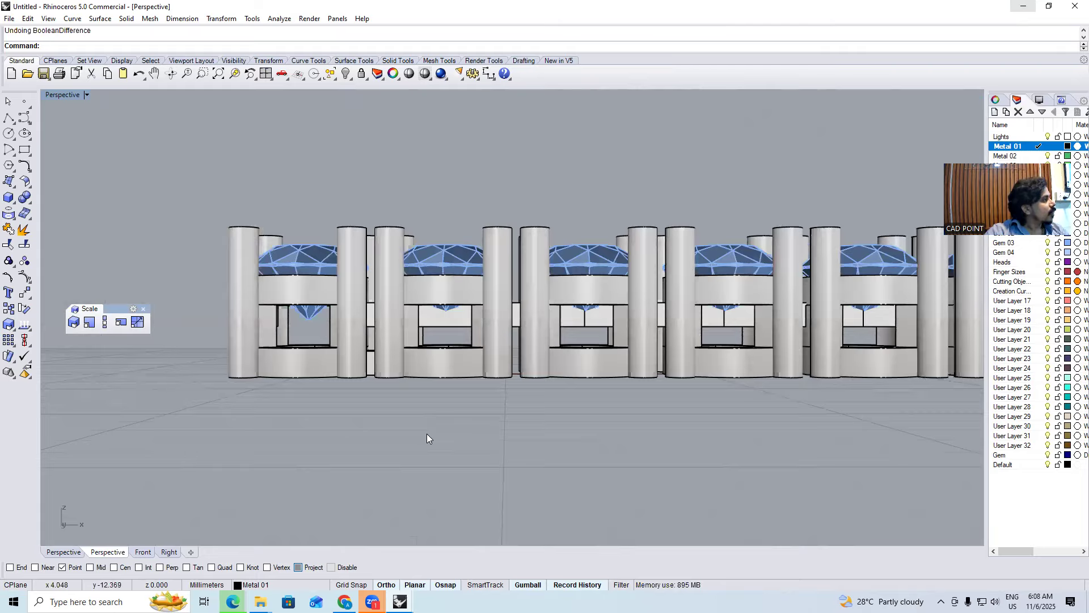
pyautogui.hotkey('ctrl', 'y')
pyautogui.hotkey('ctrl', 'y')
pyautogui.hotkey('ctrl', 'y')
pyautogui.hotkey('ctrl', 'y')
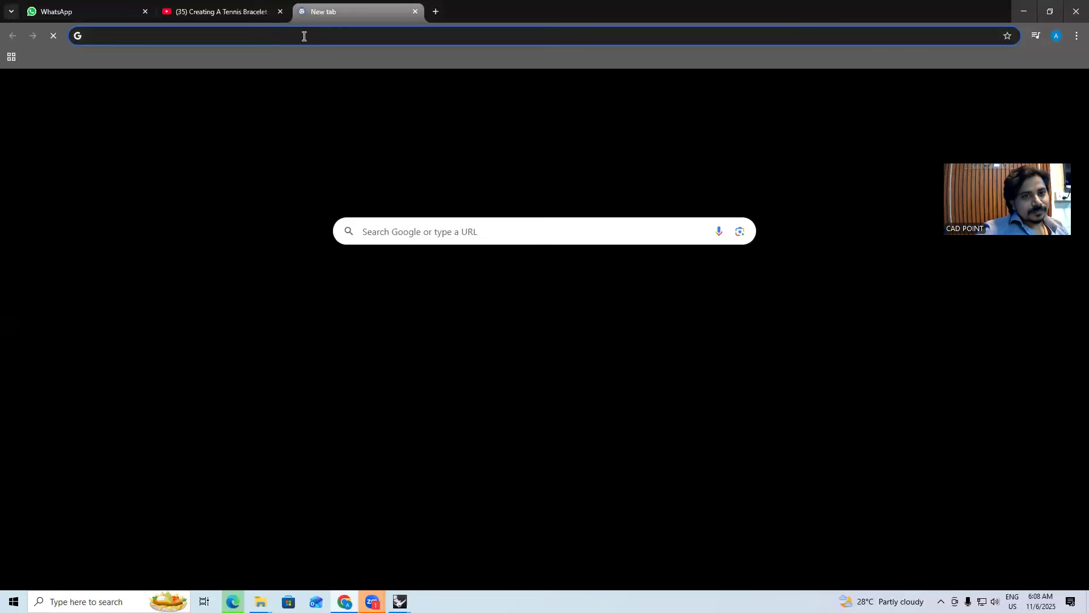
# Search Google for "inch to mm" in the new Chrome tab
pyautogui.click(304, 35)
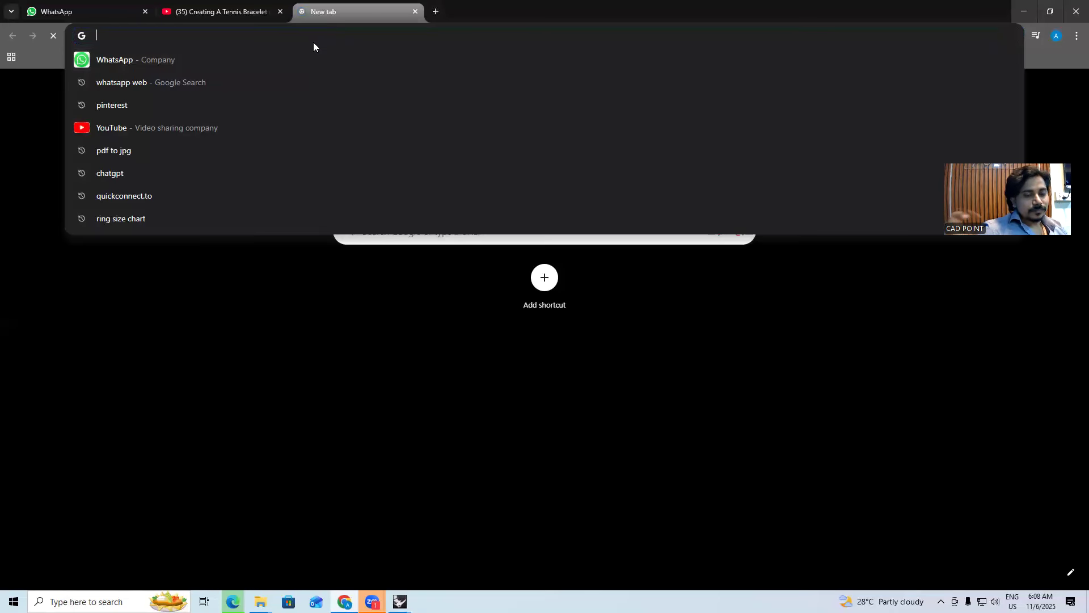
pyautogui.write('inch')
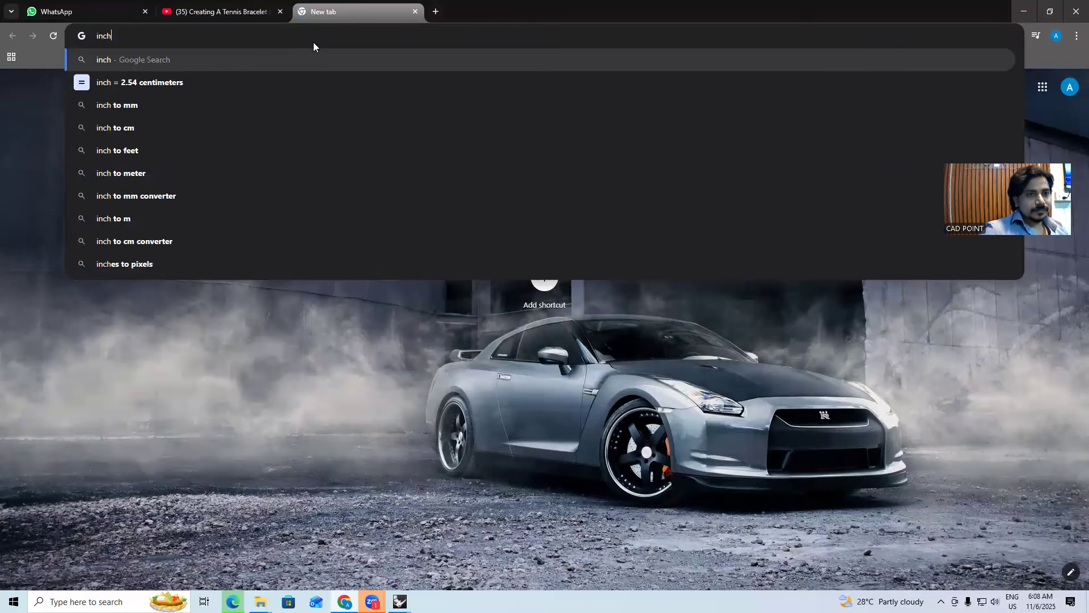
pyautogui.press('Down')
pyautogui.press('Down')
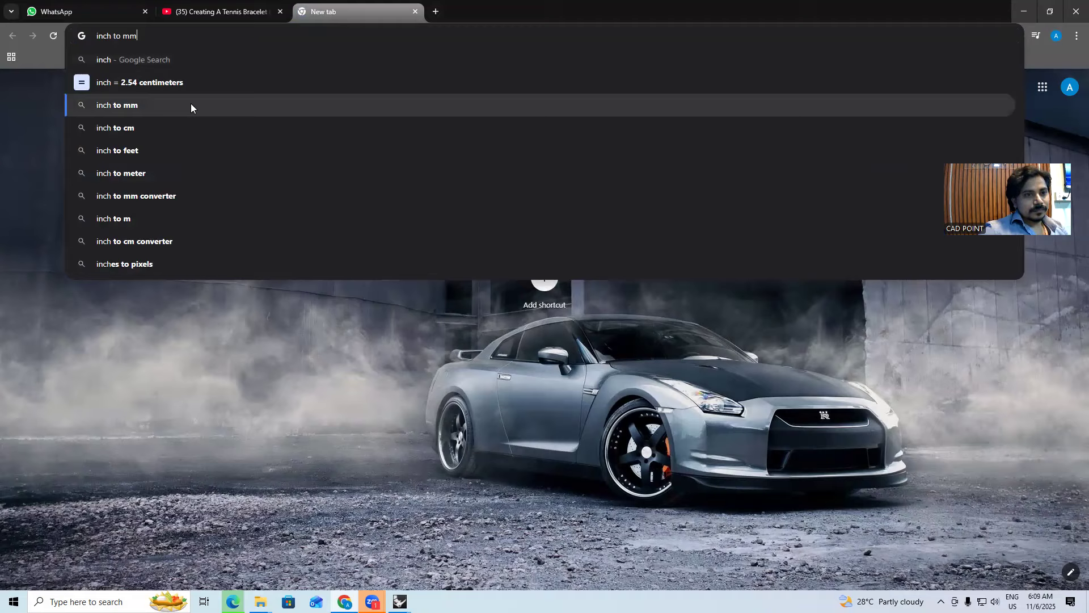
pyautogui.click(196, 105)
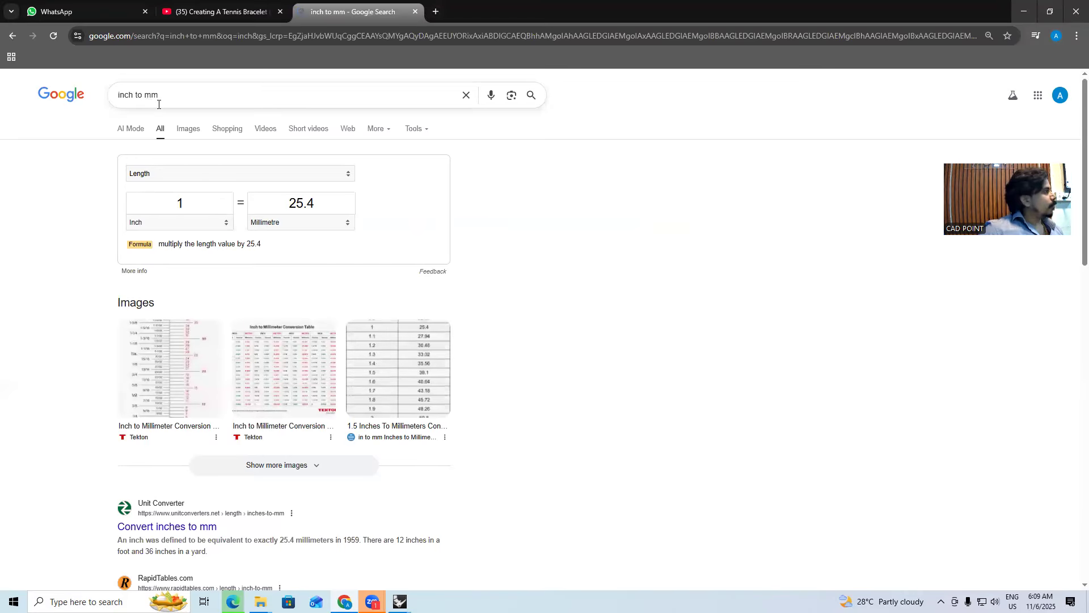
# Convert 2, 23, 56 and 5 inches to millimetres in the length converter
pyautogui.click(204, 204)
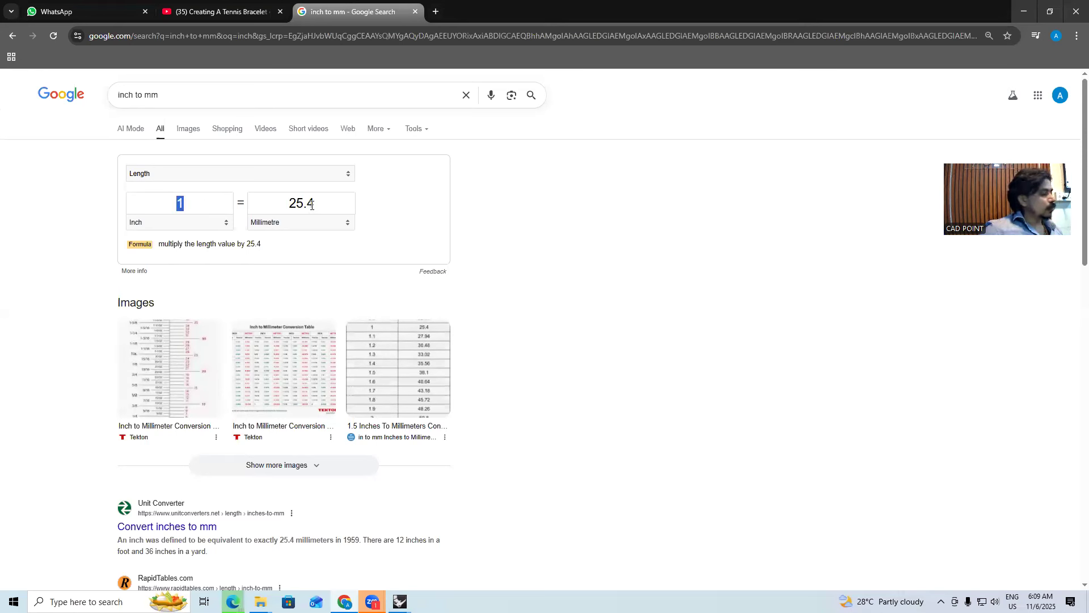
pyautogui.write('2')
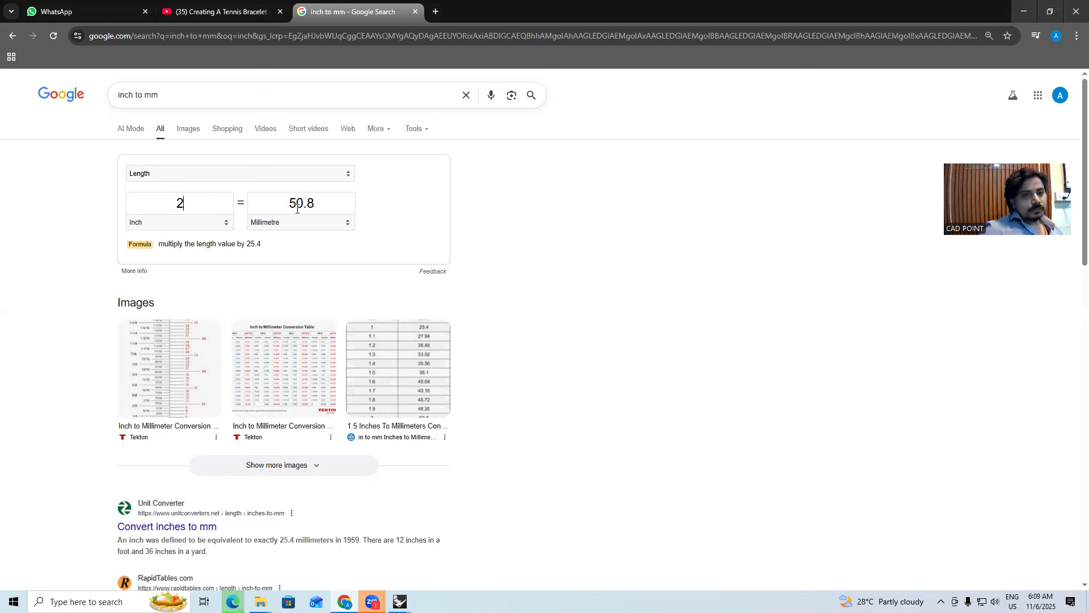
pyautogui.write('3')
pyautogui.click(157, 211)
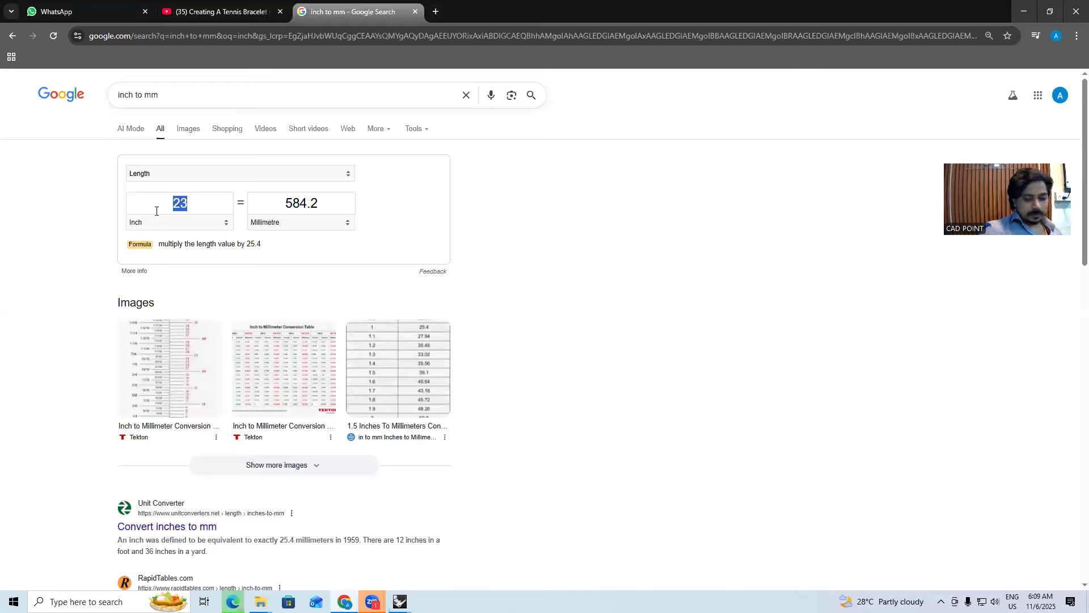
pyautogui.write('56')
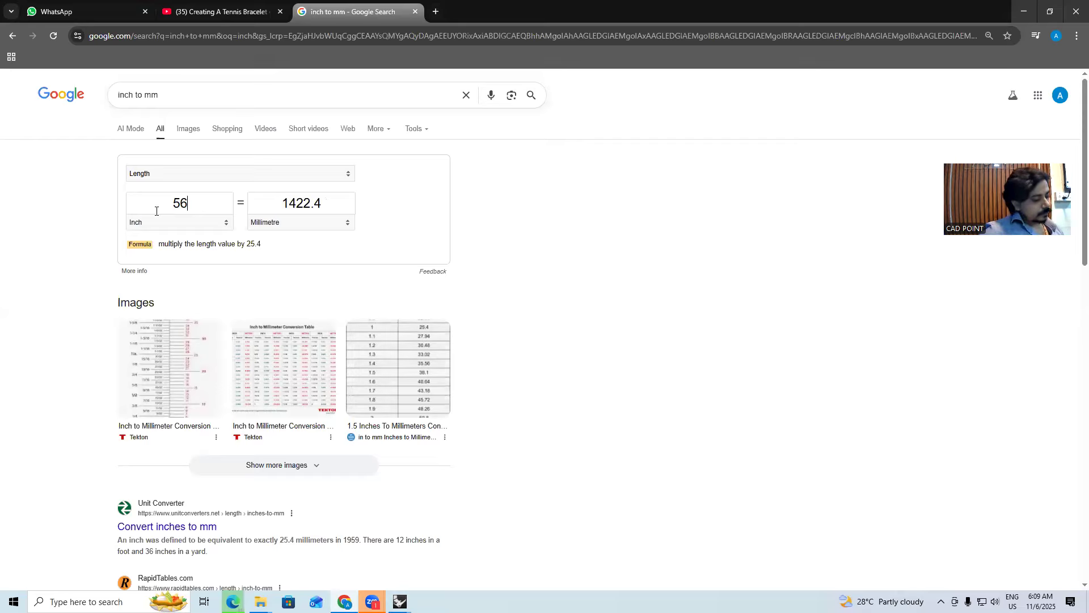
pyautogui.doubleClick(173, 205)
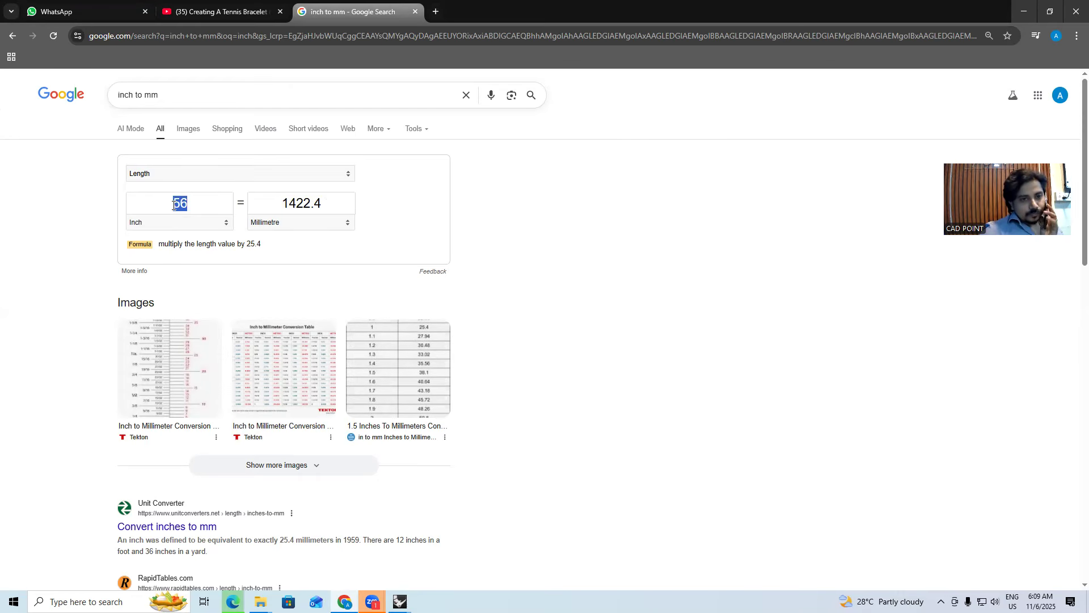
pyautogui.click(191, 204)
pyautogui.press('BackSpace')
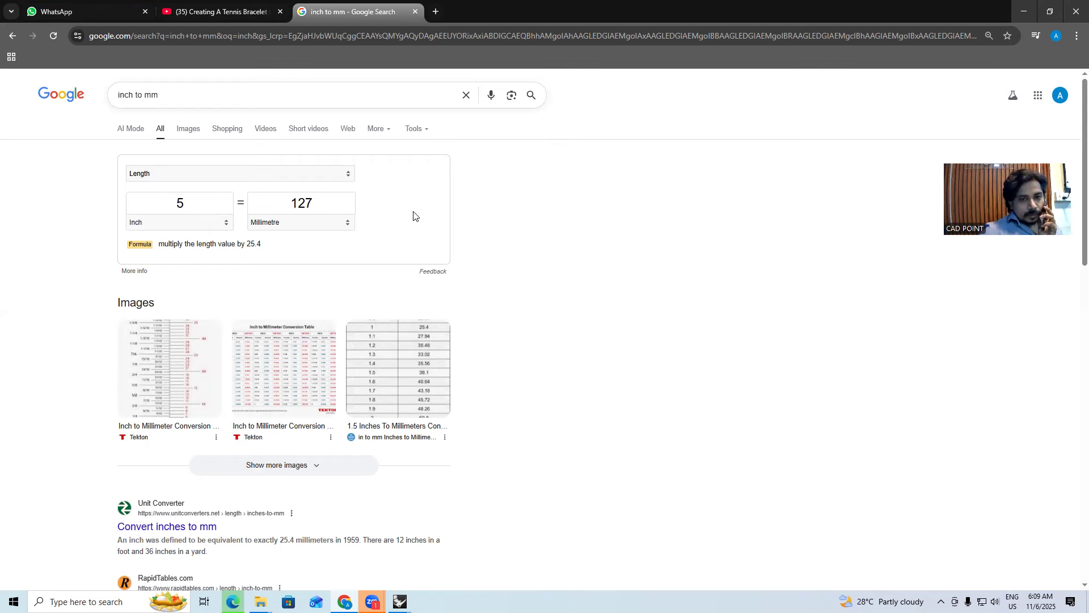
# Convert 6 inches and 7 inches to millimetres in the length converter
pyautogui.doubleClick(200, 212)
pyautogui.click(201, 210)
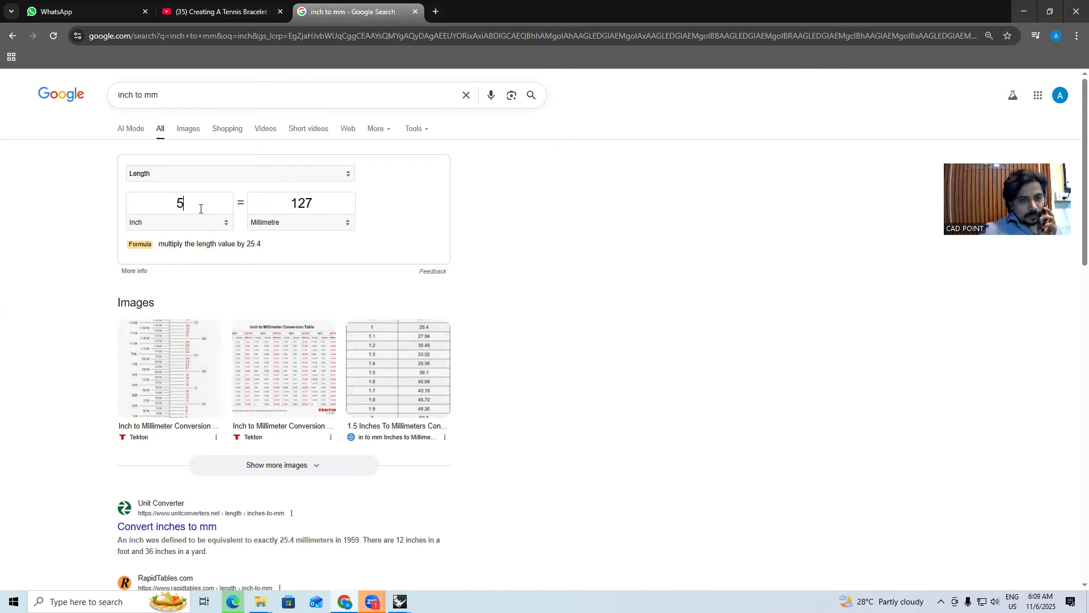
pyautogui.doubleClick(191, 207)
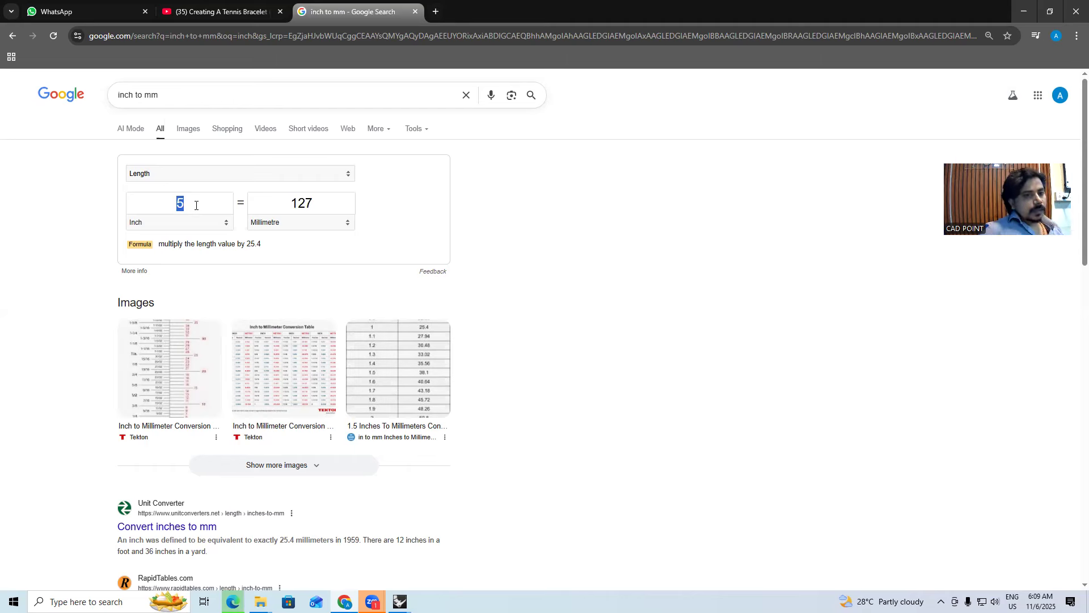
pyautogui.click(196, 205)
pyautogui.doubleClick(168, 205)
pyautogui.write('6')
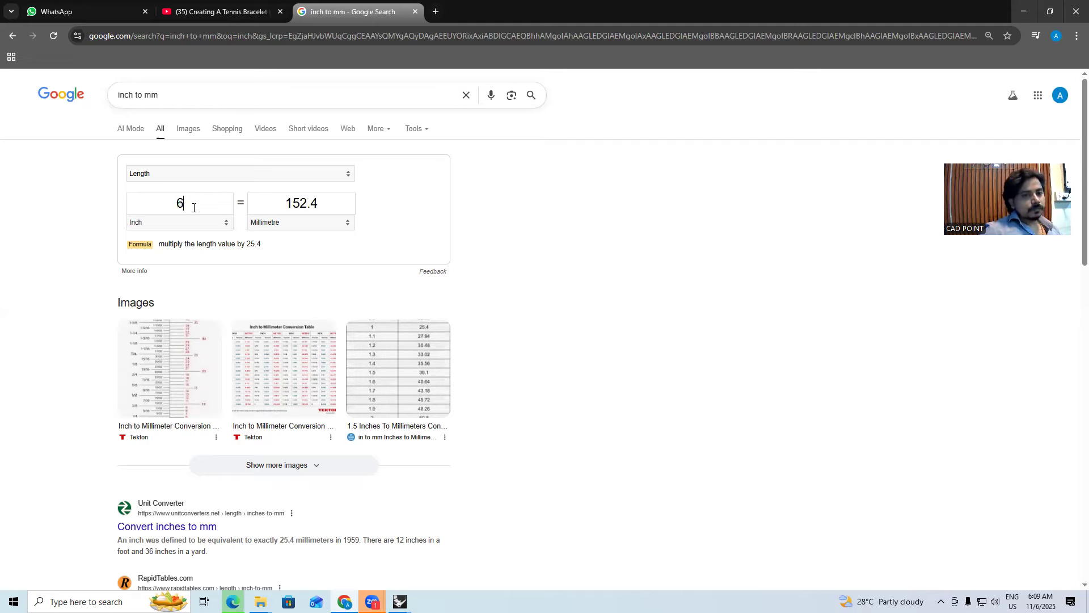
pyautogui.doubleClick(194, 206)
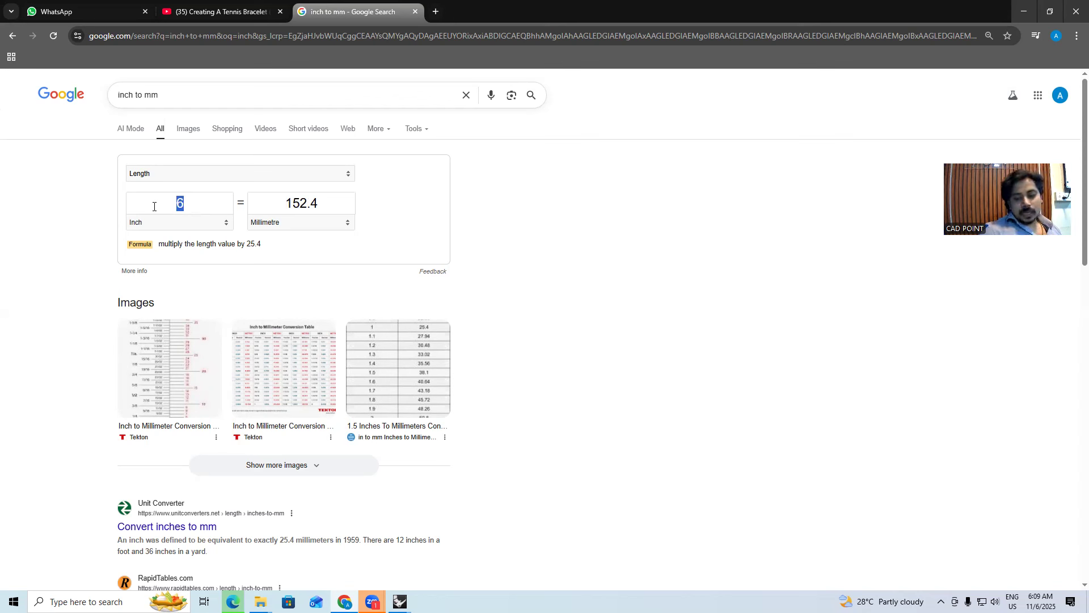
pyautogui.write('7')
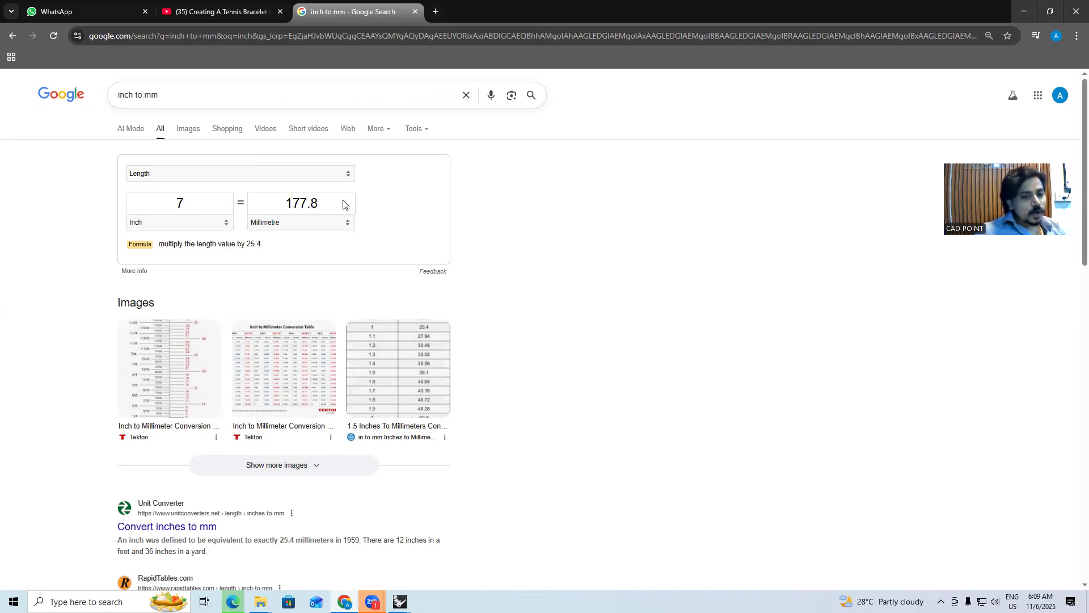
# Switch back to Rhinoceros and examine the bent connecting bar between the first two heads from below
pyautogui.hotkey('alt', 'Tab')
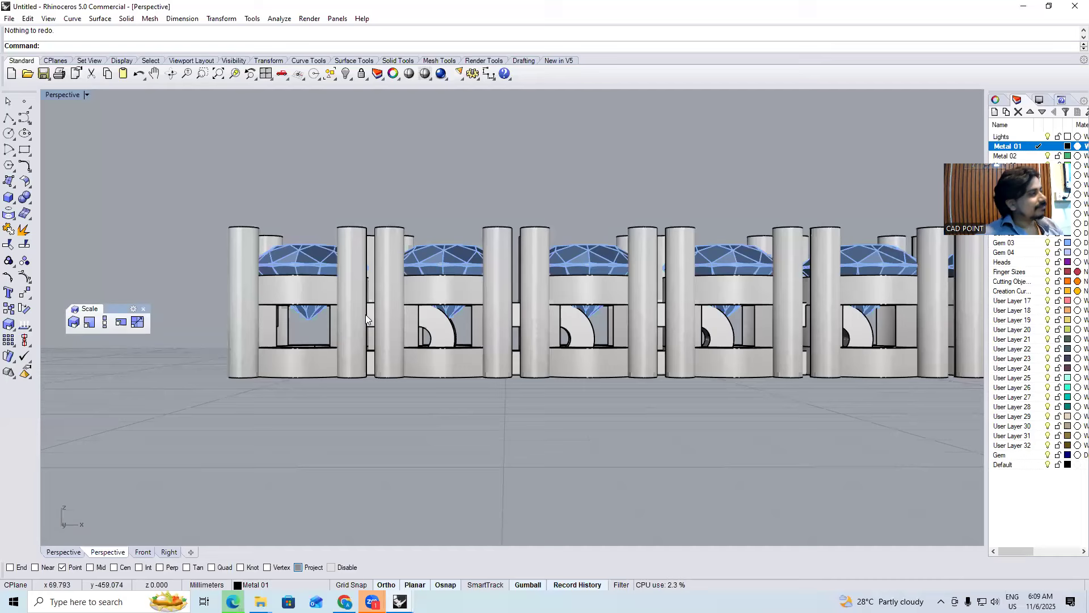
pyautogui.moveTo(372, 276); pyautogui.dragTo(500, 382, button='right')
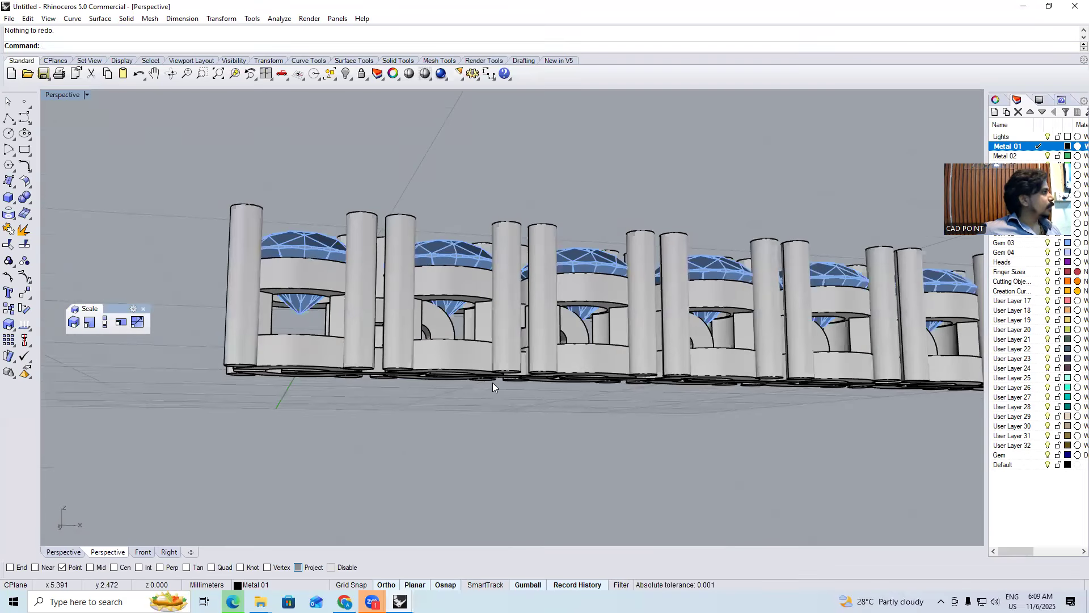
pyautogui.moveTo(468, 459); pyautogui.dragTo(380, 326, button='right')
pyautogui.scroll(5, 380, 326)
pyautogui.click(380, 327)
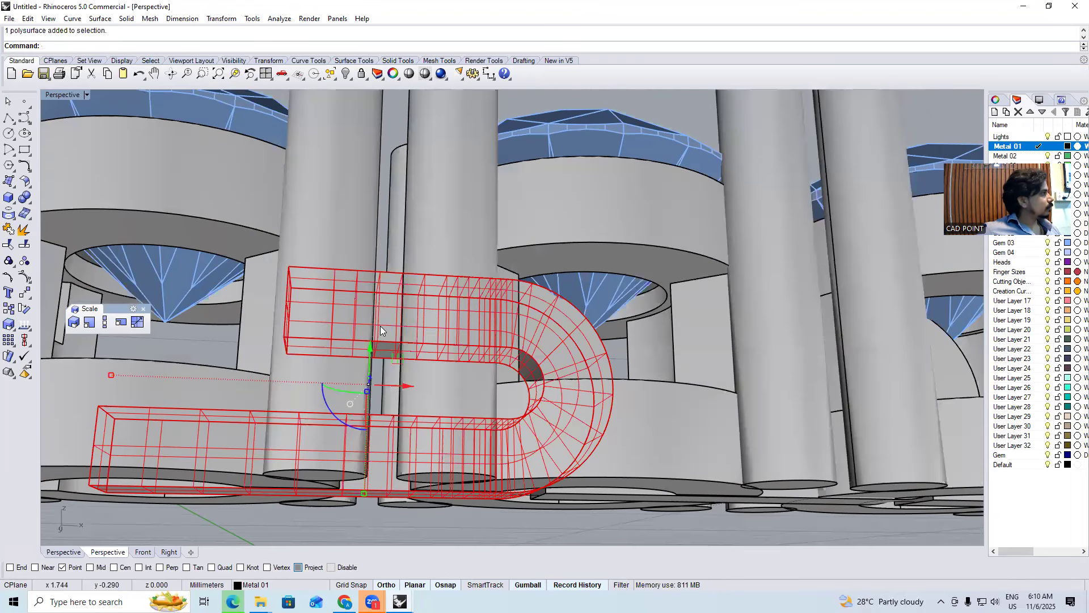
pyautogui.scroll(-5, 381, 321)
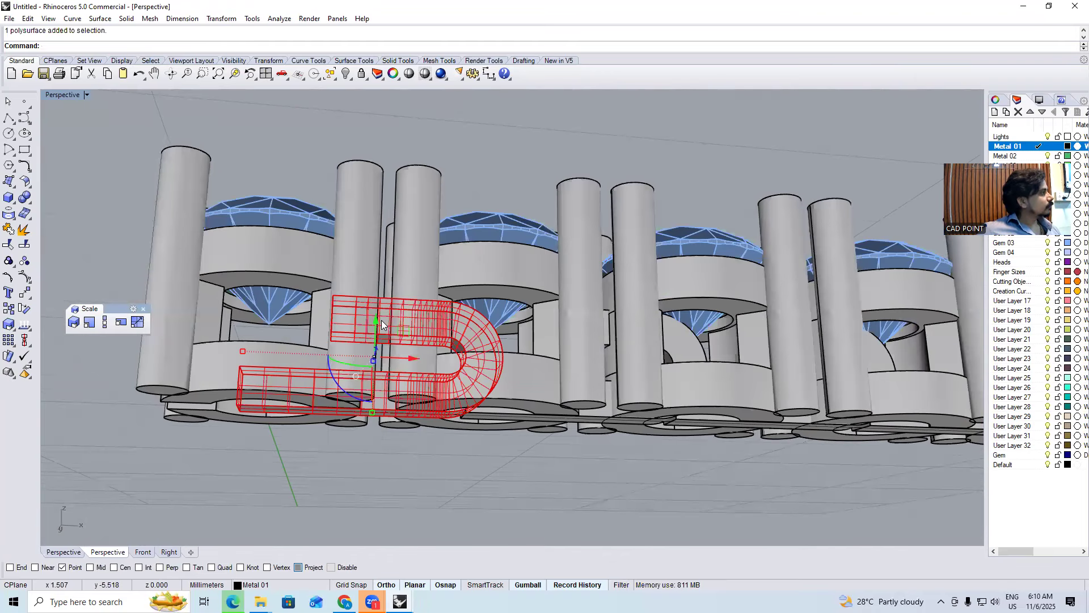
pyautogui.click(371, 510)
pyautogui.scroll(-4, 343, 334)
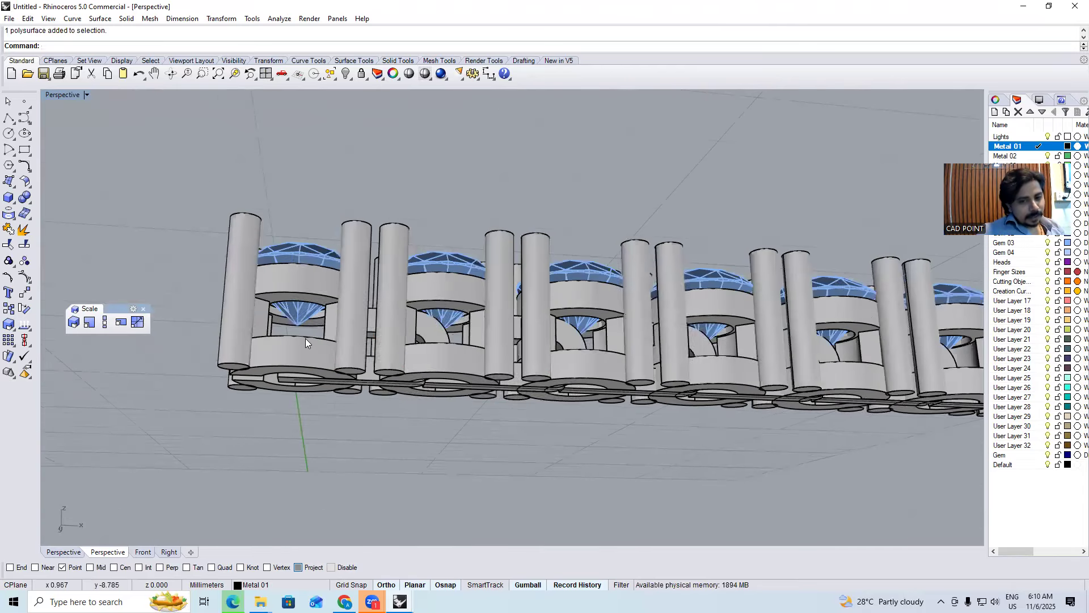
# Undo the previous operations back to the single gem head with one straight bar extending from it
pyautogui.moveTo(305, 339); pyautogui.dragTo(379, 382, button='right')
pyautogui.hotkey('ctrl', 'z')
pyautogui.hotkey('ctrl', 'z')
pyautogui.hotkey('ctrl', 'z')
pyautogui.hotkey('ctrl', 'z')
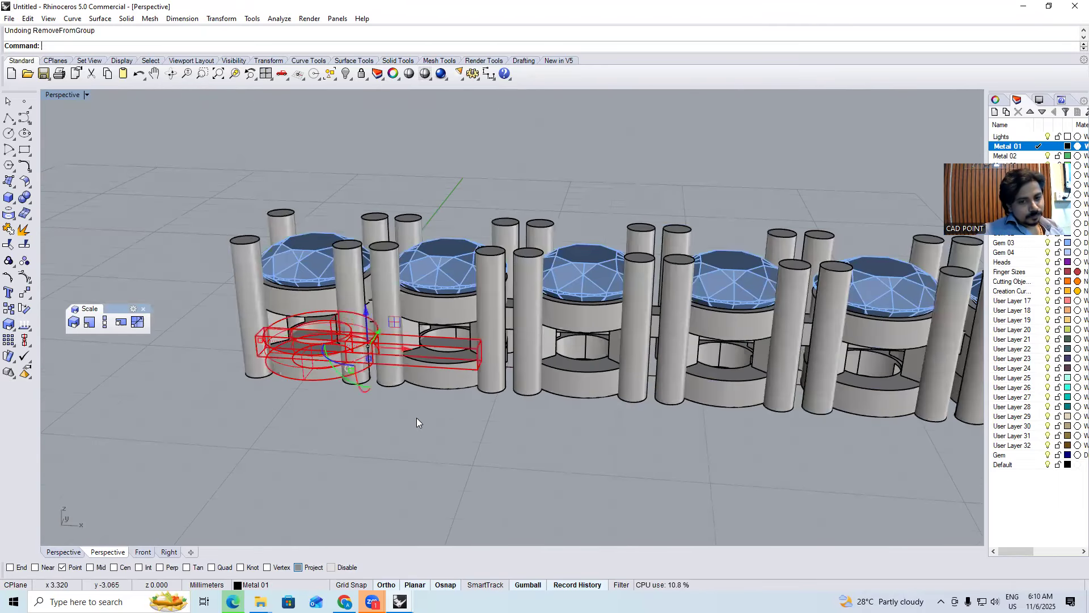
pyautogui.hotkey('ctrl', 'z')
pyautogui.hotkey('ctrl', 'z')
pyautogui.hotkey('ctrl', 'z')
pyautogui.hotkey('ctrl', 'z')
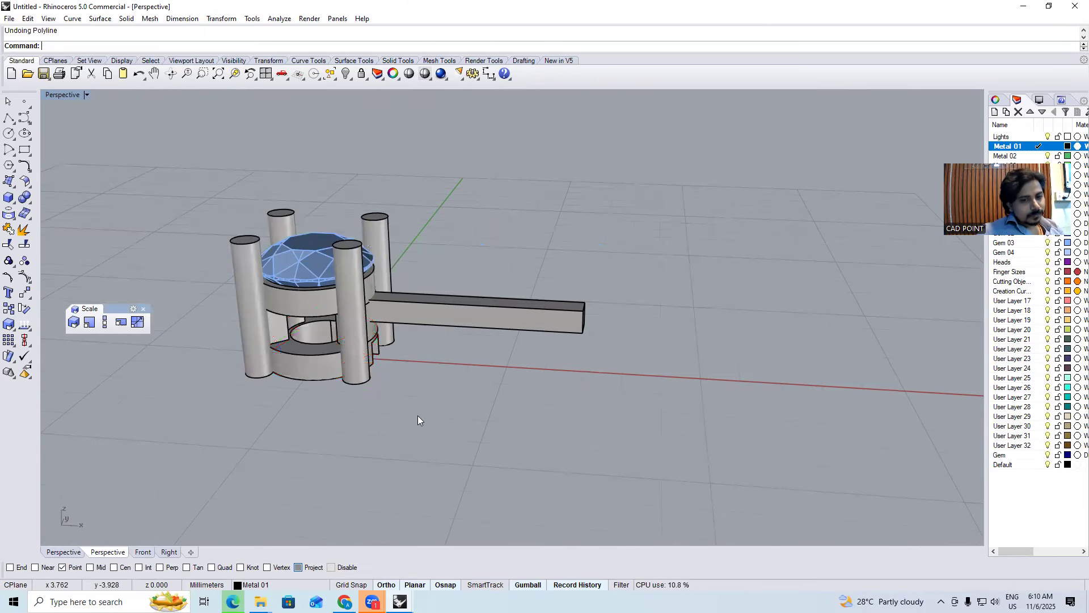
pyautogui.moveTo(404, 344); pyautogui.dragTo(428, 335, button='right')
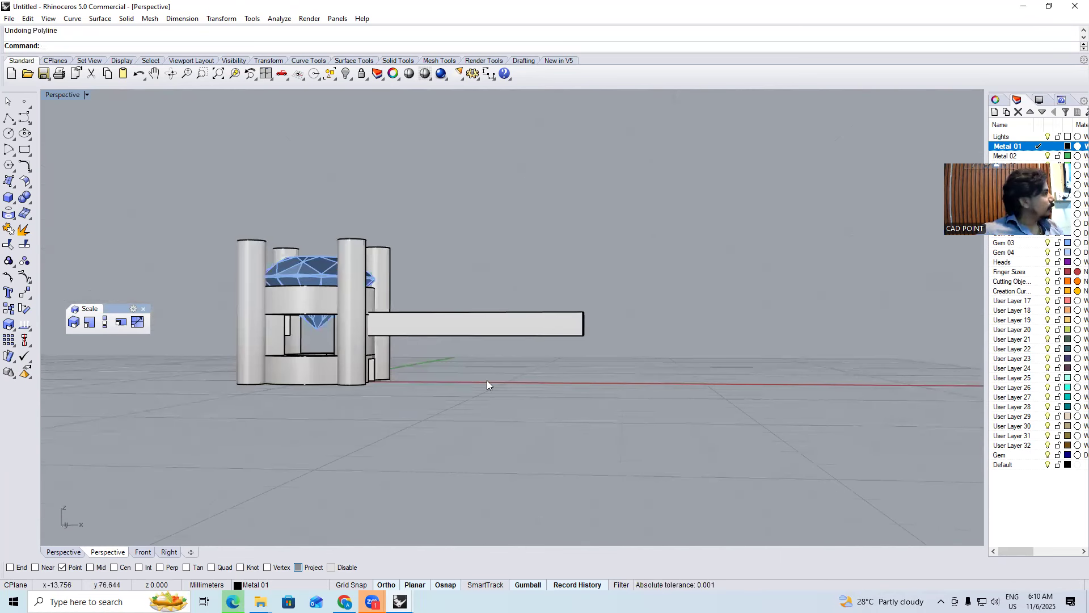
pyautogui.hotkey('ctrl', 'a')
pyautogui.press('Escape')
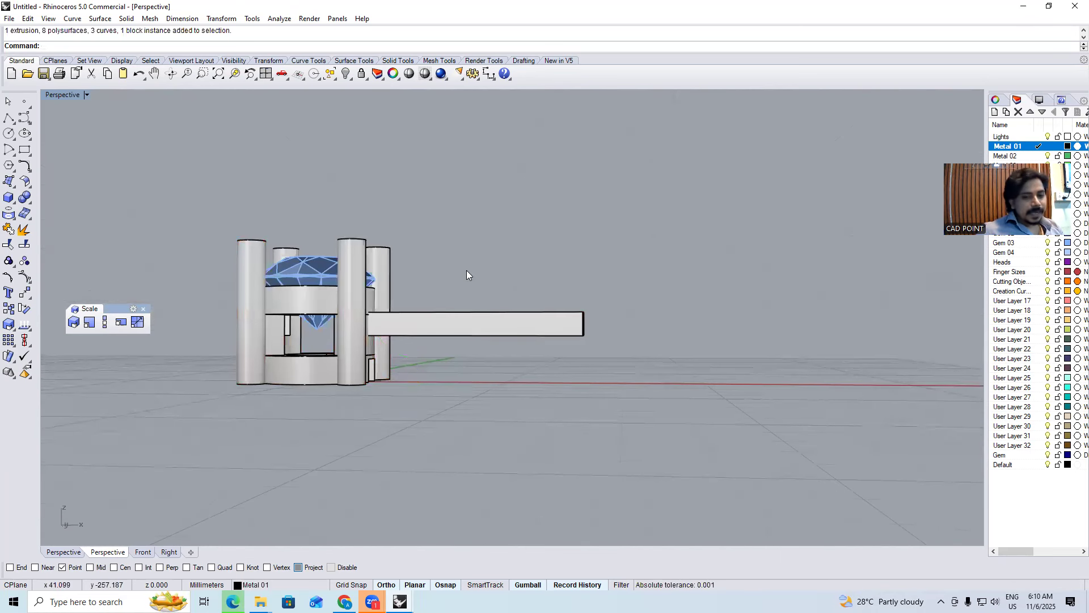
pyautogui.scroll(-4, 343, 306)
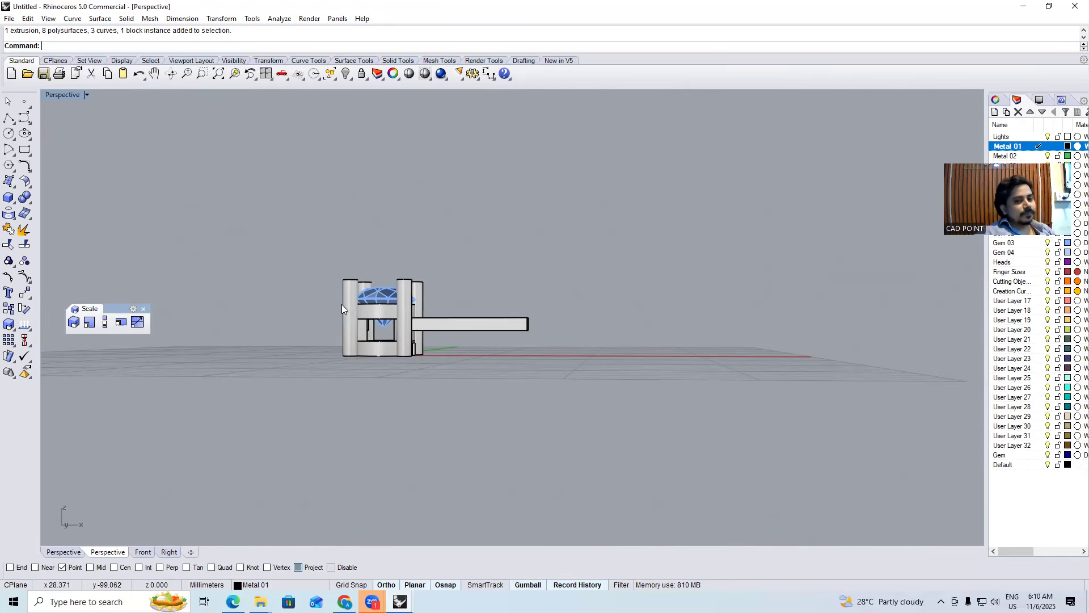
# Draw a box 6 mm long, 0.6 mm wide and 0.6 mm high, separate from the gem head, in the Top view
pyautogui.hotkey('ctrl', 'F1')
pyautogui.scroll(-2, 282, 274)
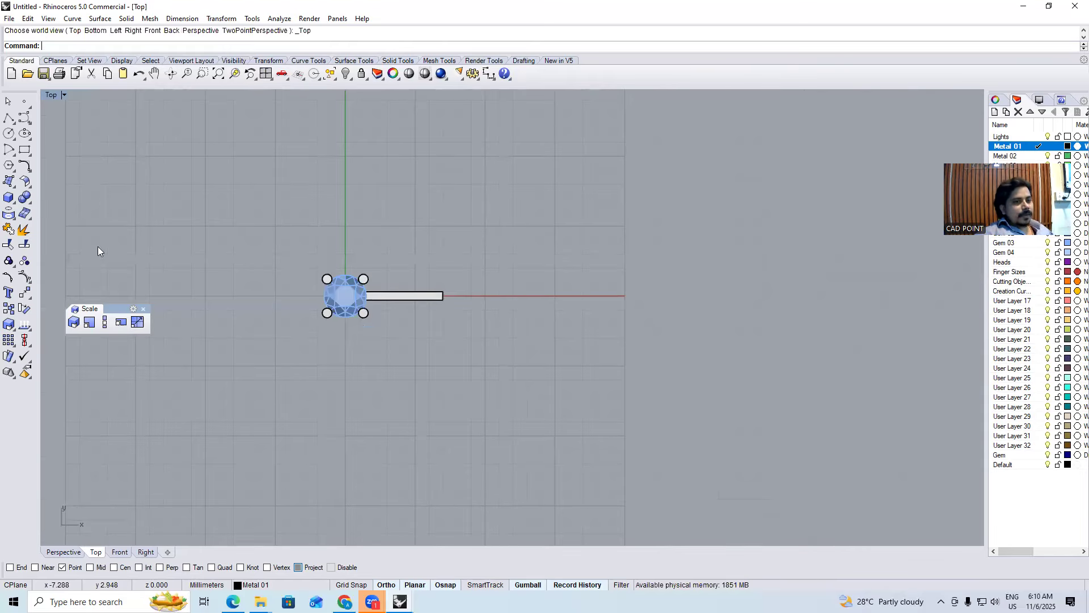
pyautogui.click(8, 198)
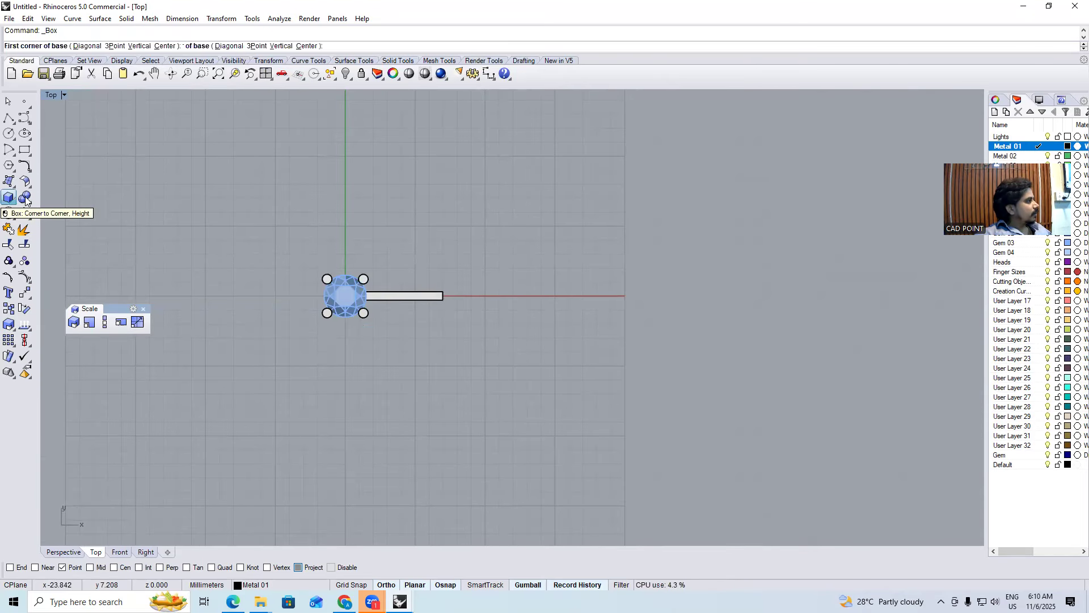
pyautogui.click(377, 396)
pyautogui.write('6')
pyautogui.press('Return')
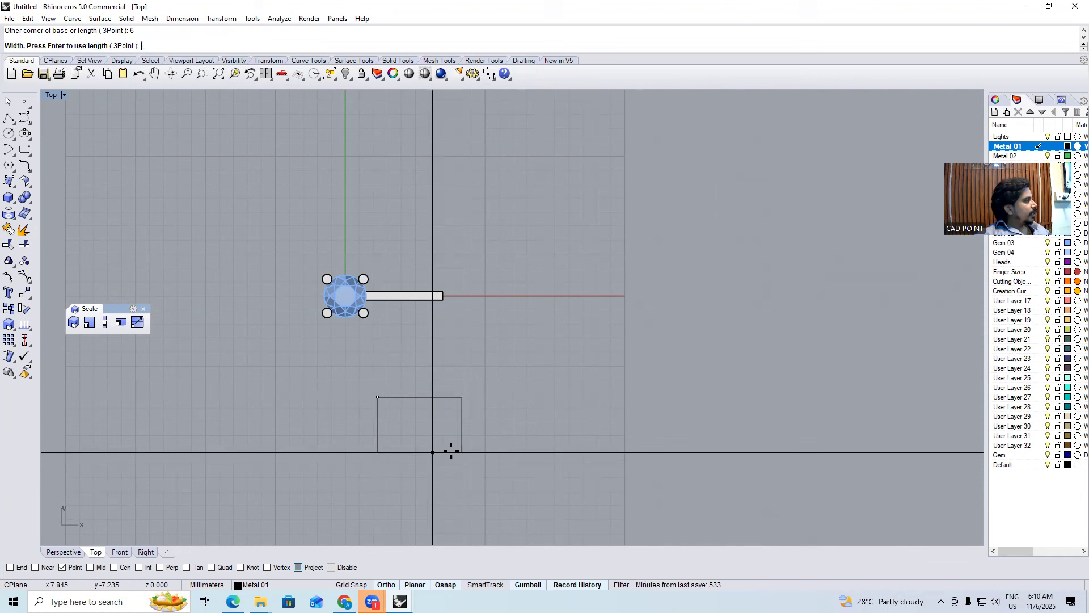
pyautogui.write('.6')
pyautogui.press('Return')
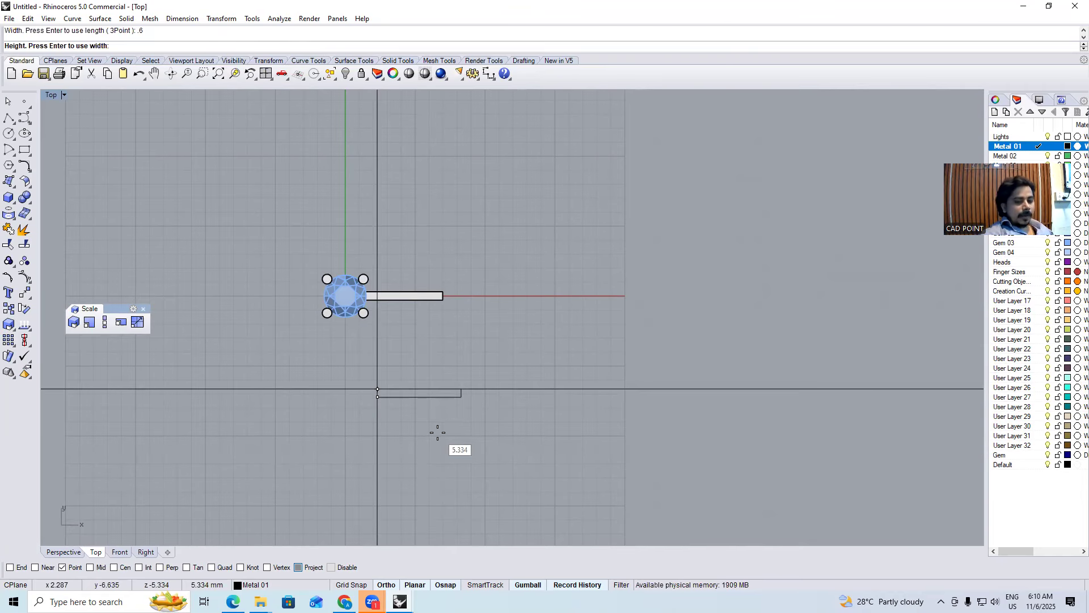
pyautogui.hotkey('ctrl', 'F4')
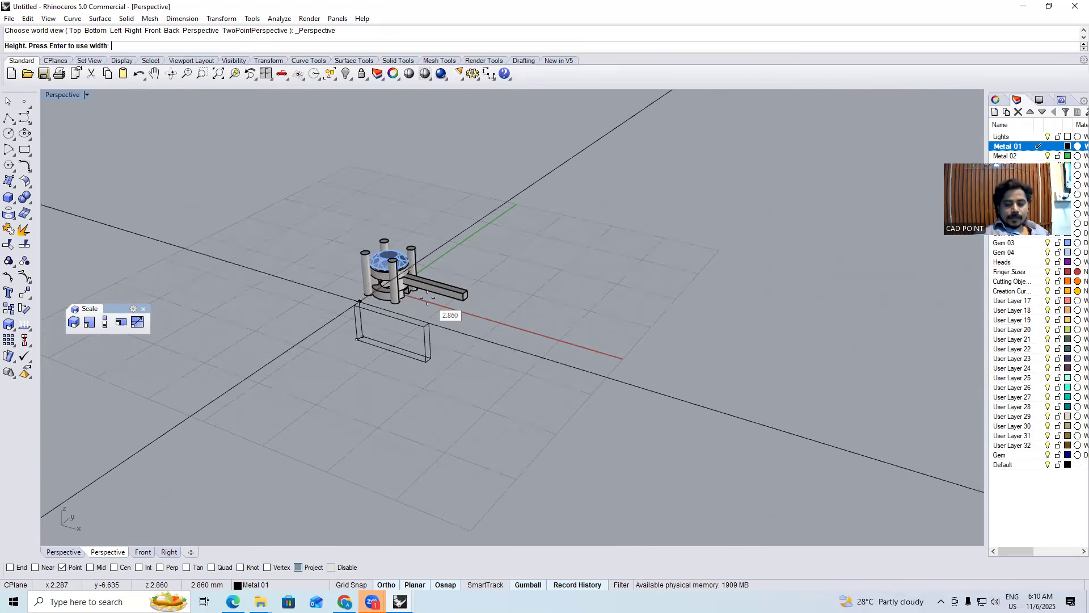
pyautogui.press('Return')
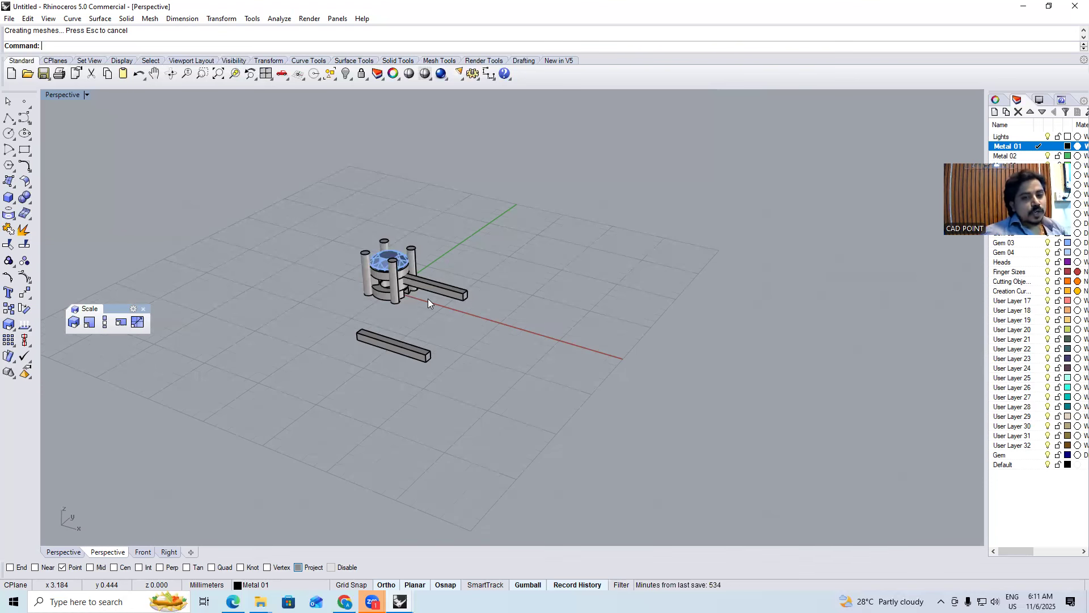
# Undo the separate box and the earlier bar operations until only the single gem head is left
pyautogui.click(265, 75)
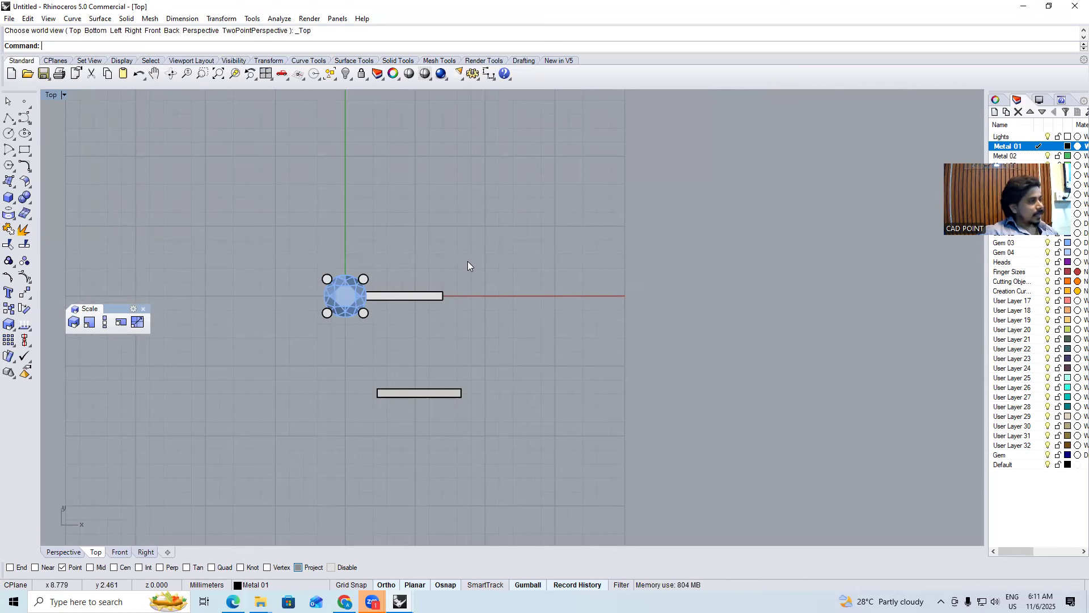
pyautogui.hotkey('ctrl', 'alt', 's')
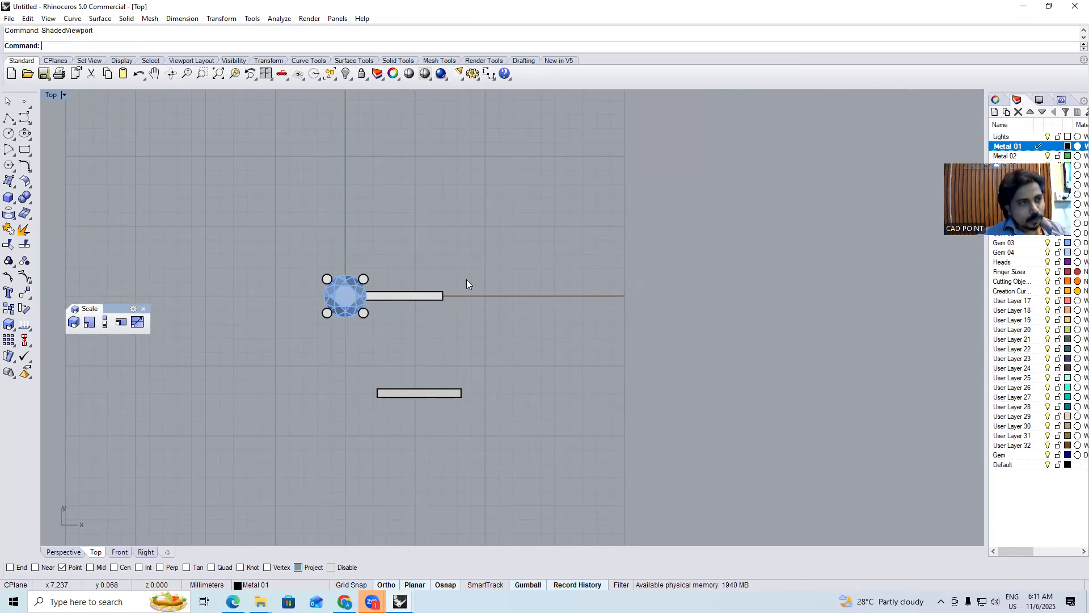
pyautogui.scroll(-5, 481, 260)
pyautogui.hotkey('ctrl', 'a')
pyautogui.hotkey('ctrl', 'F4')
pyautogui.scroll(5, 451, 280)
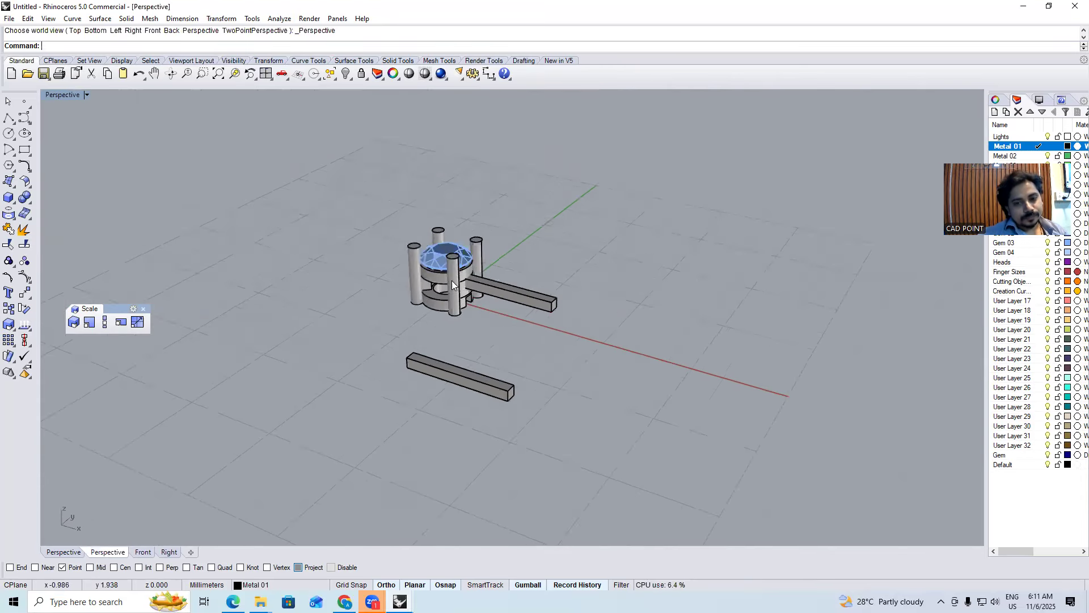
pyautogui.hotkey('ctrl', 'z')
pyautogui.hotkey('ctrl', 'z')
pyautogui.hotkey('ctrl', 'z')
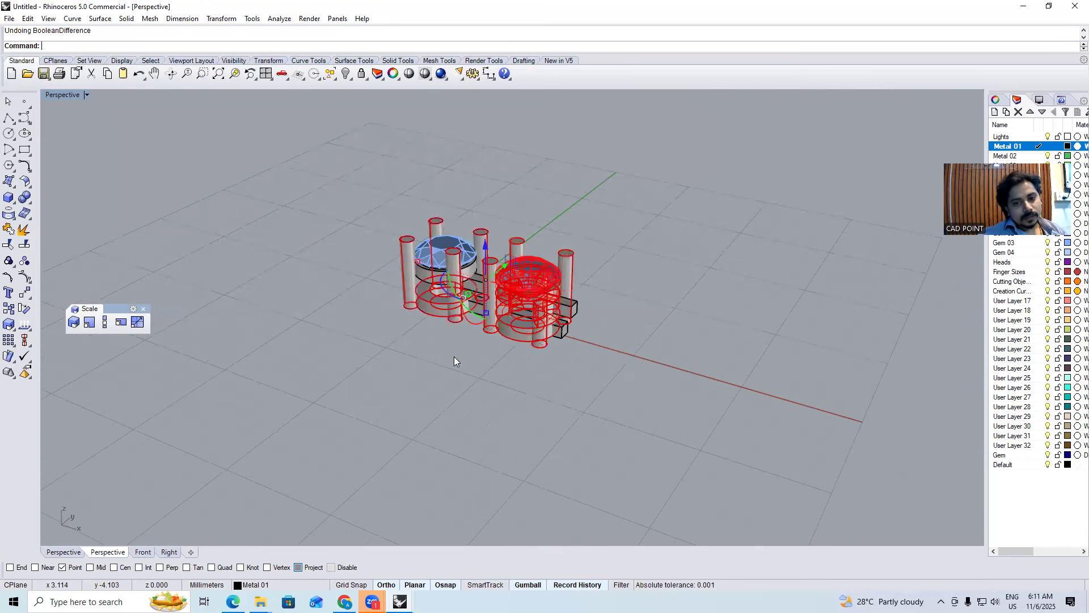
pyautogui.click(469, 371)
pyautogui.moveTo(469, 371); pyautogui.dragTo(516, 229, button='right')
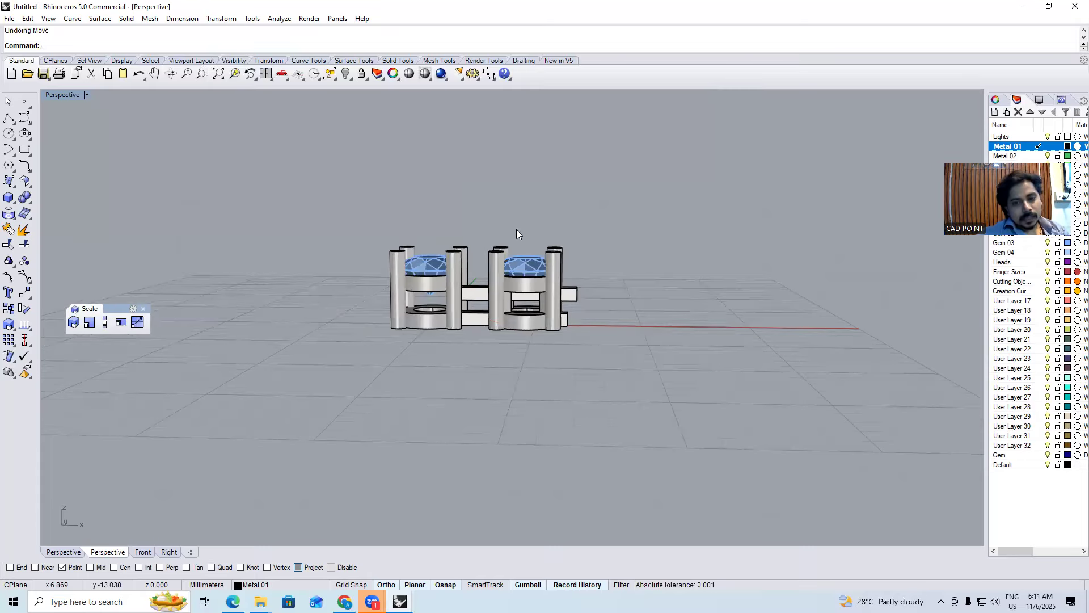
pyautogui.hotkey('ctrl', 'z')
# Group the gem and all parts of its head in the Top view
pyautogui.hotkey('ctrl', 'F1')
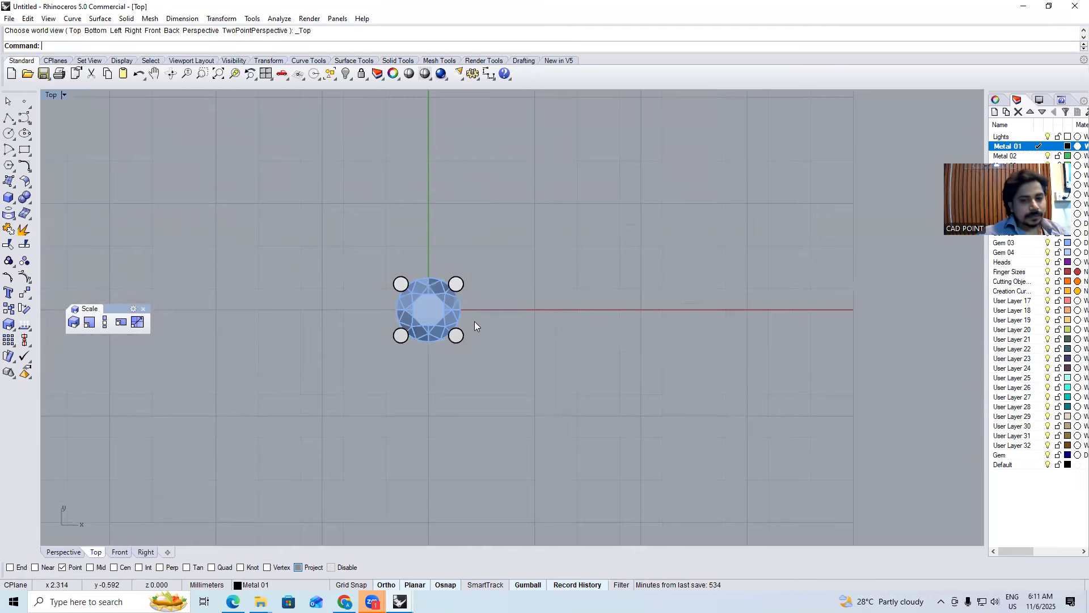
pyautogui.moveTo(531, 244); pyautogui.dragTo(306, 416)
pyautogui.hotkey('ctrl', 'g')
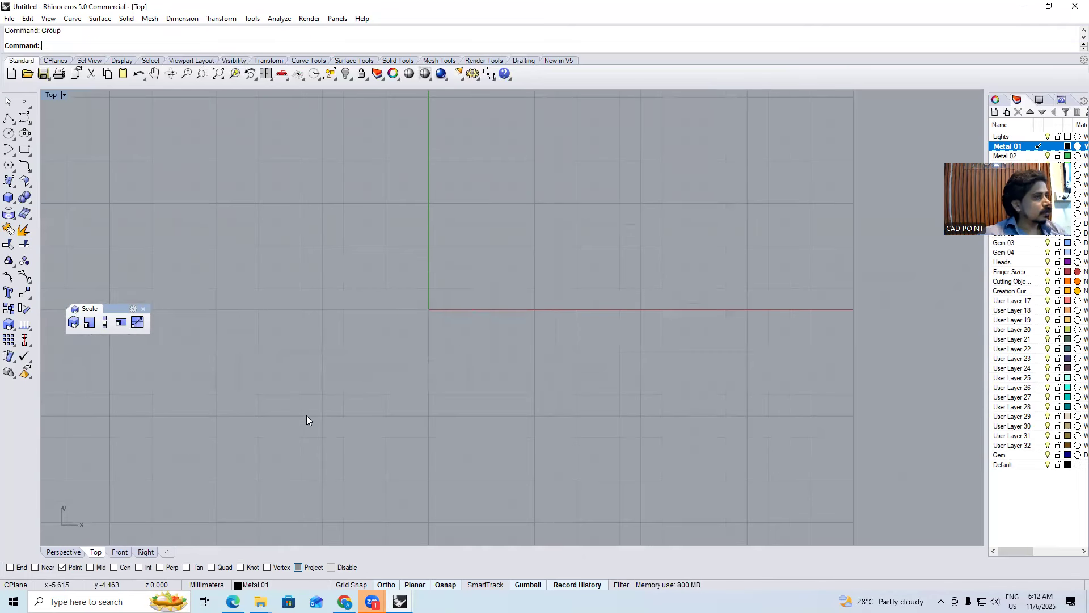
pyautogui.click(285, 432)
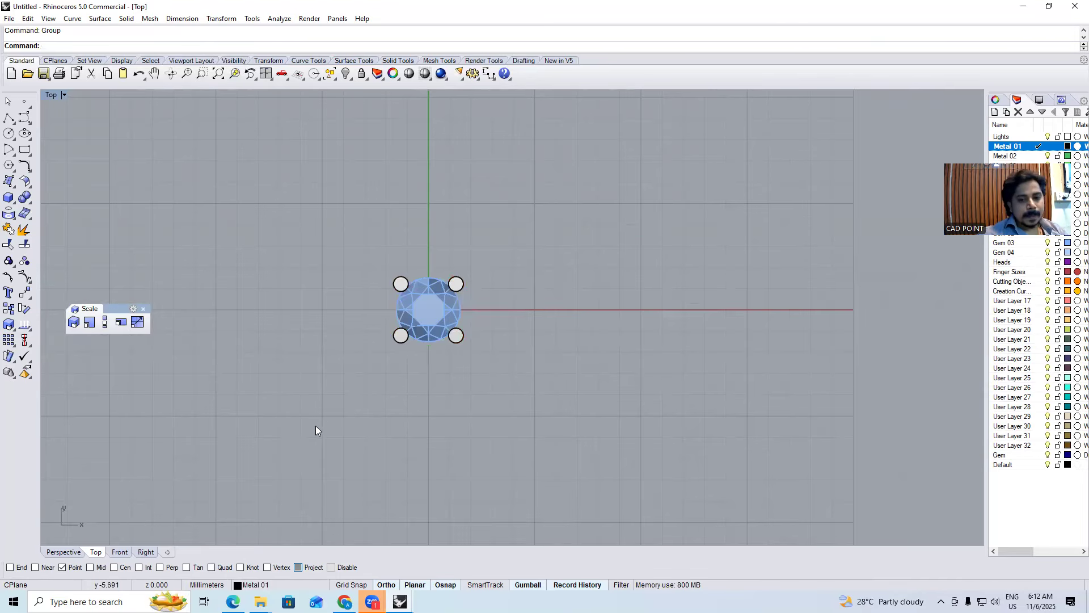
# Draw a circle 0.6 mm in diameter near the X axis, beside the gem head
pyautogui.click(8, 133)
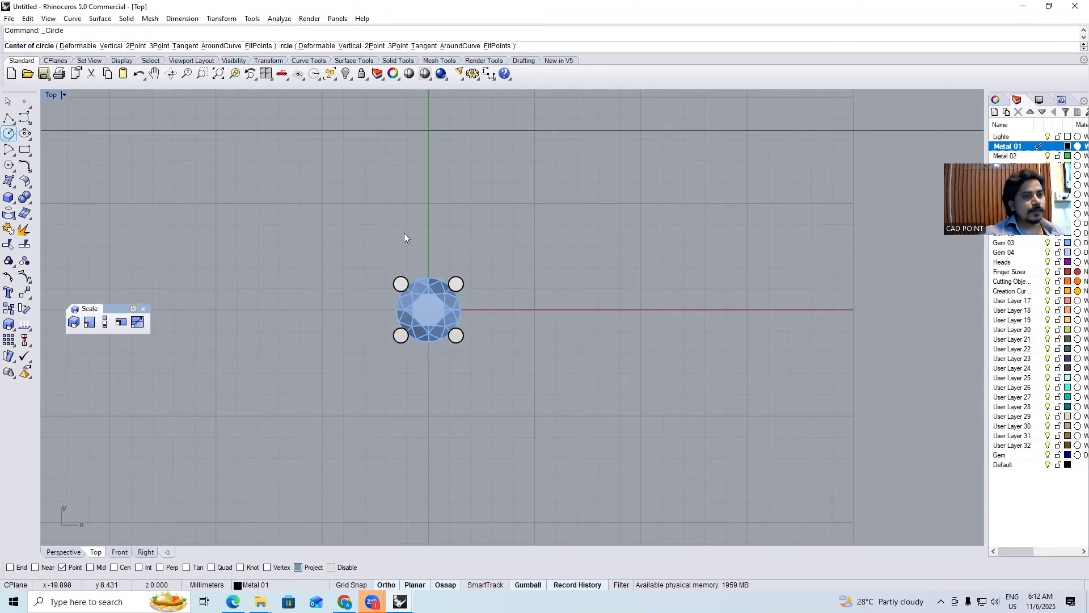
pyautogui.click(470, 299)
pyautogui.write('.6')
pyautogui.press('Return')
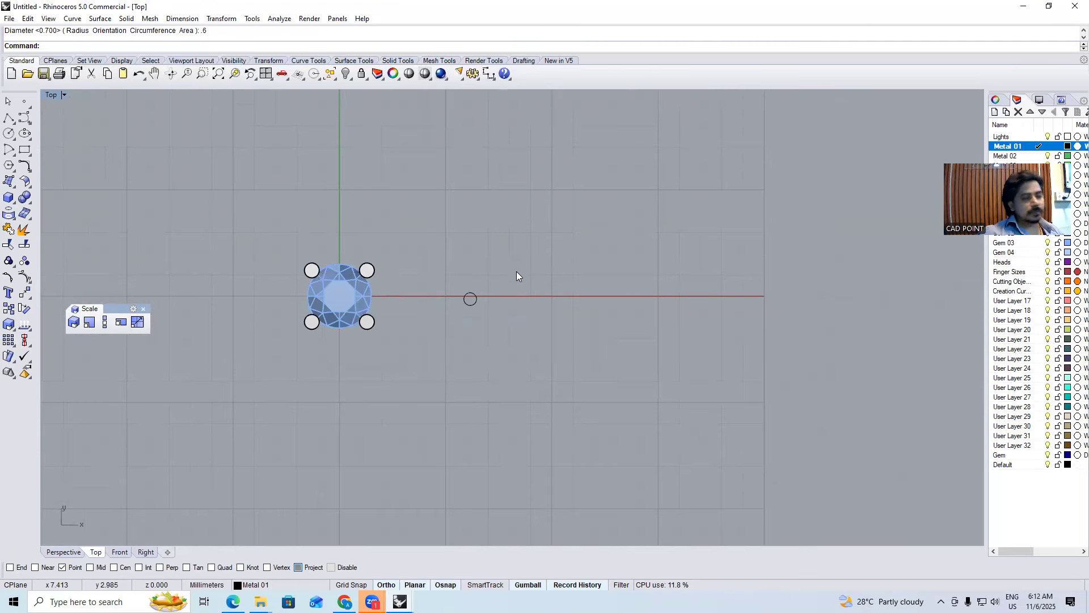
# Offset the small circle outward by 0.3 mm
pyautogui.scroll(3, 459, 280)
pyautogui.click(388, 346)
pyautogui.write('o')
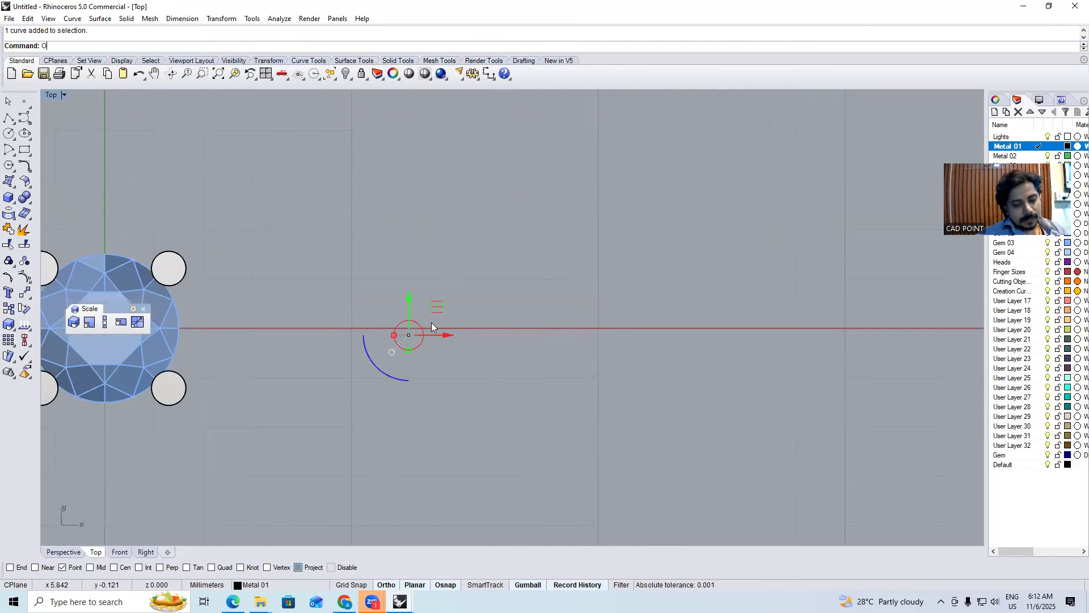
pyautogui.press('Return')
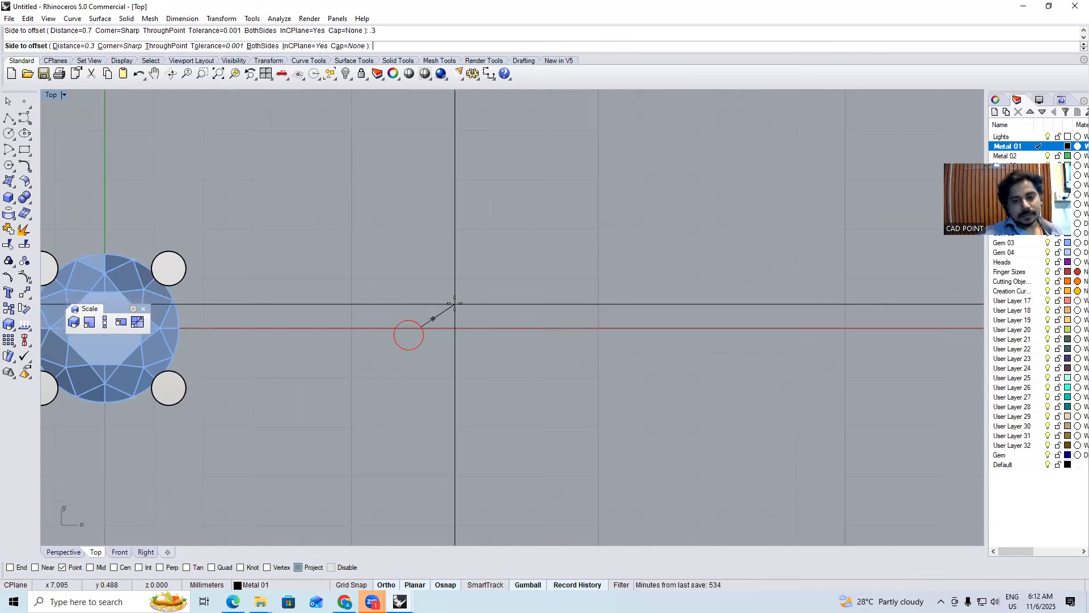
pyautogui.click(451, 307)
# Place the 0.3 mm offset outside the small circle and pipe the outer circle with a 0.6 mm diameter
pyautogui.click(425, 316)
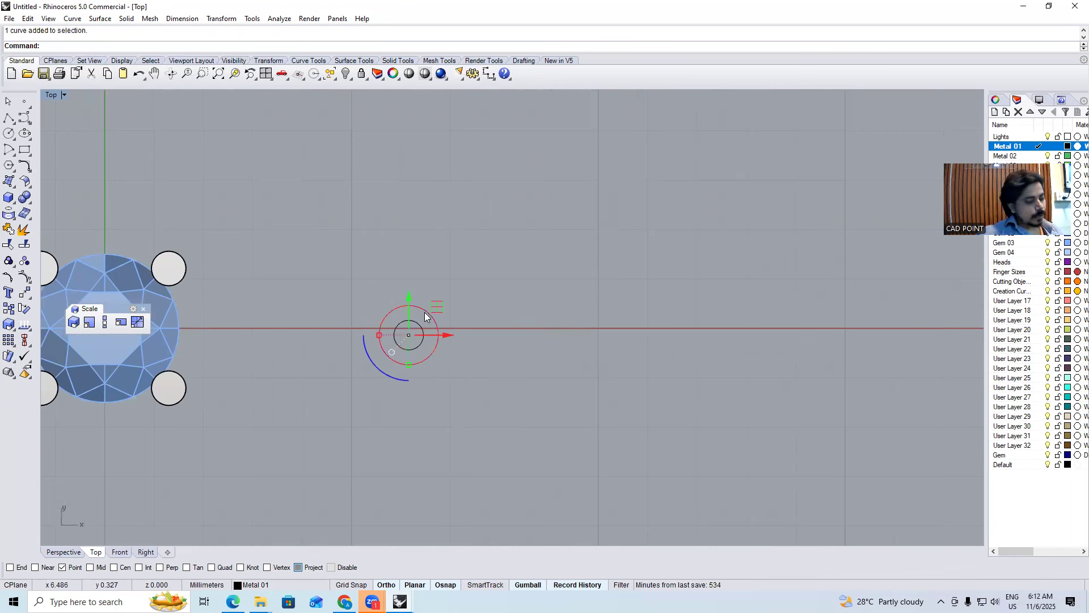
pyautogui.write('Pipe')
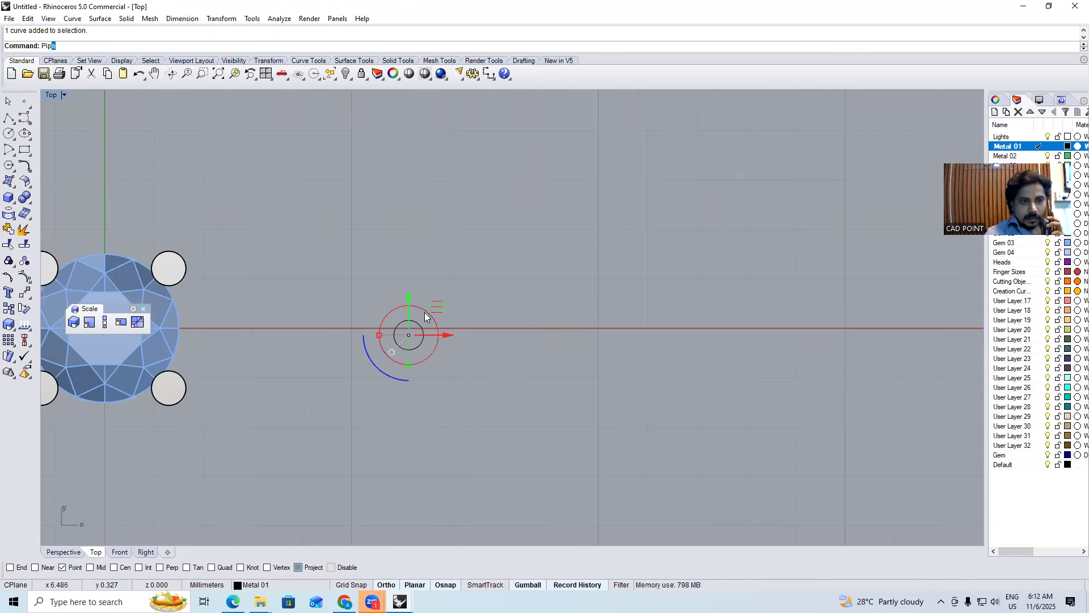
pyautogui.press('Return')
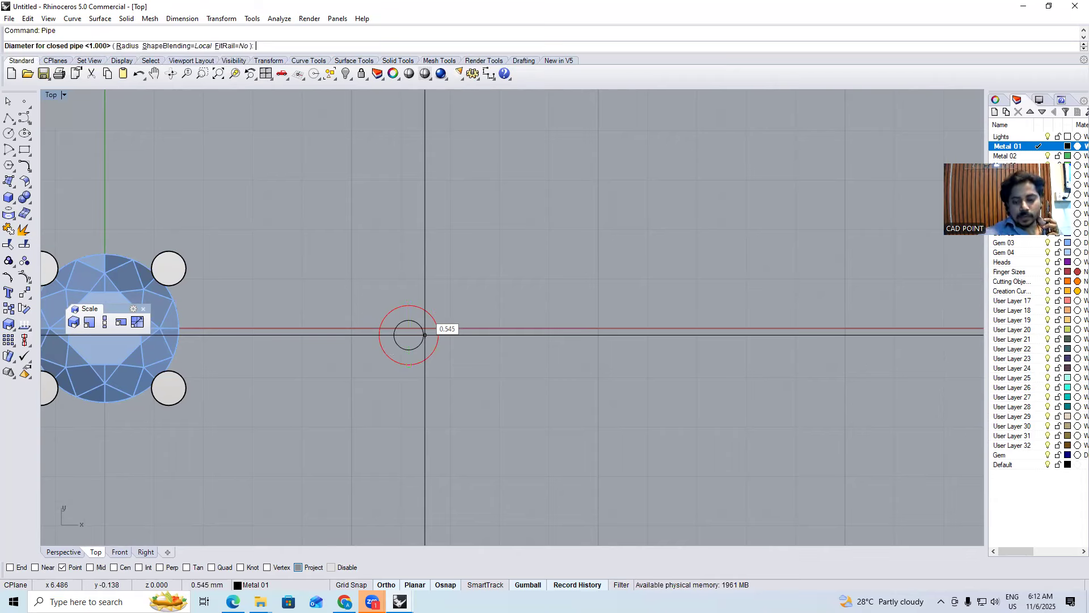
pyautogui.click(425, 335)
pyautogui.press('Return')
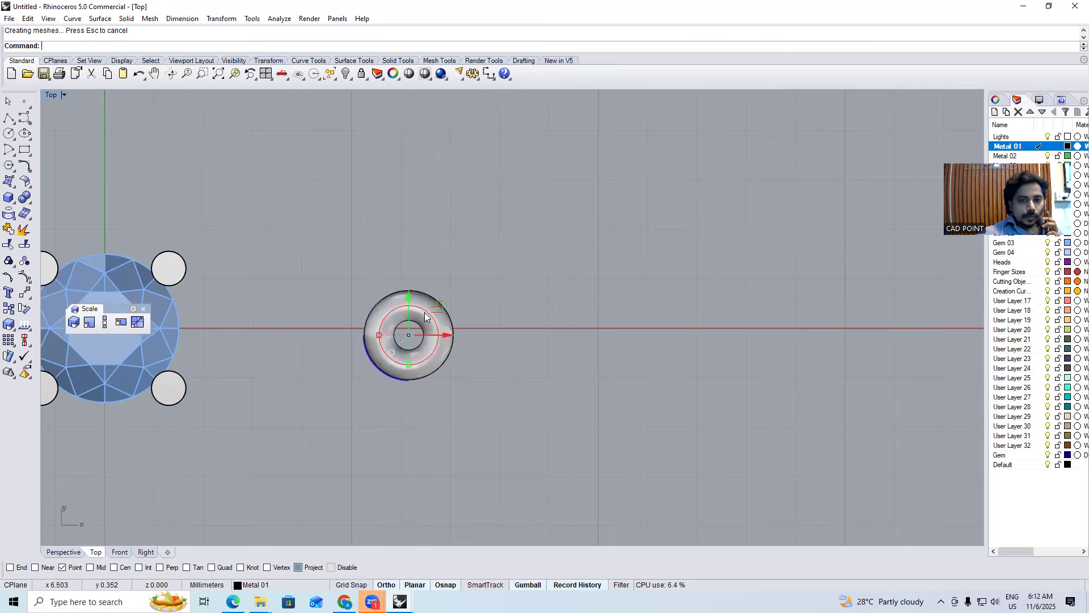
# Delete the piped ring together with its two circles beside the gem head
pyautogui.click(415, 234)
pyautogui.moveTo(452, 237); pyautogui.dragTo(403, 376)
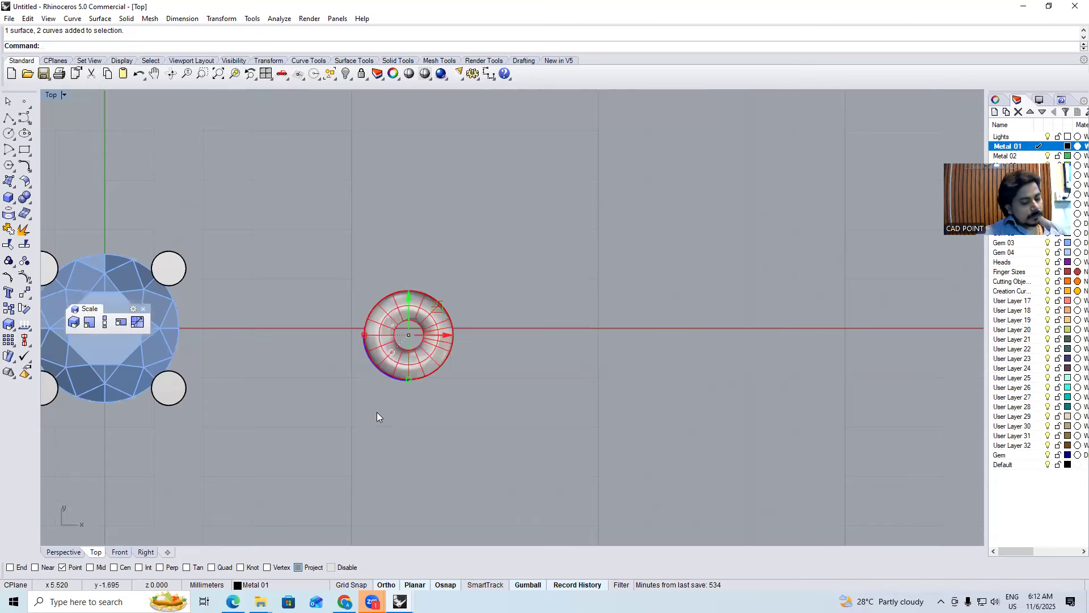
pyautogui.press('Escape')
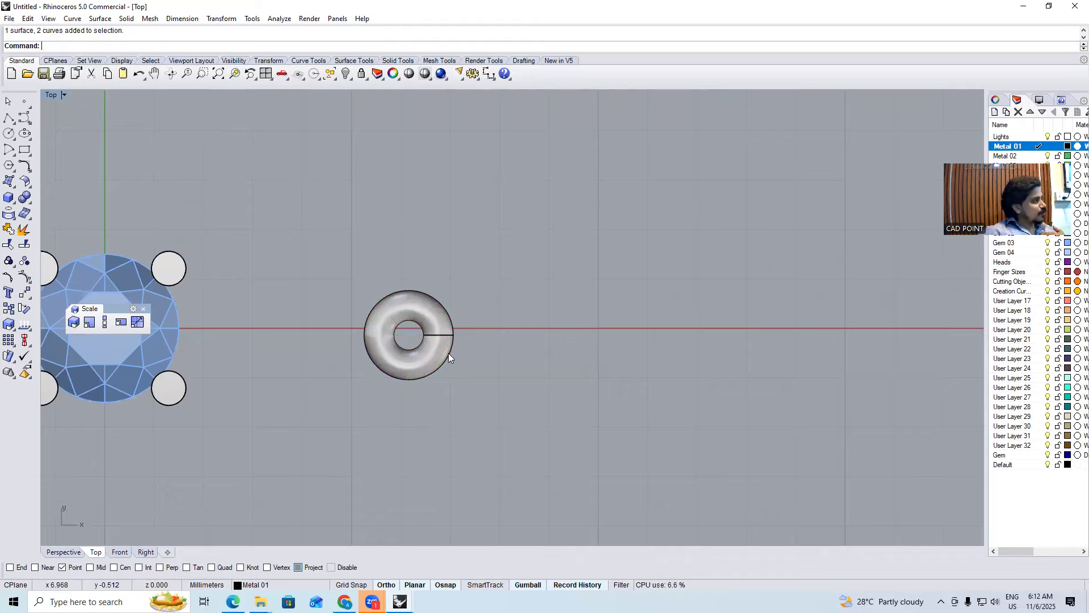
pyautogui.moveTo(553, 301); pyautogui.dragTo(369, 377)
pyautogui.press('Delete')
# Draw a new circle 0.6 mm in diameter beside the gem head, just below the X axis
pyautogui.click(9, 134)
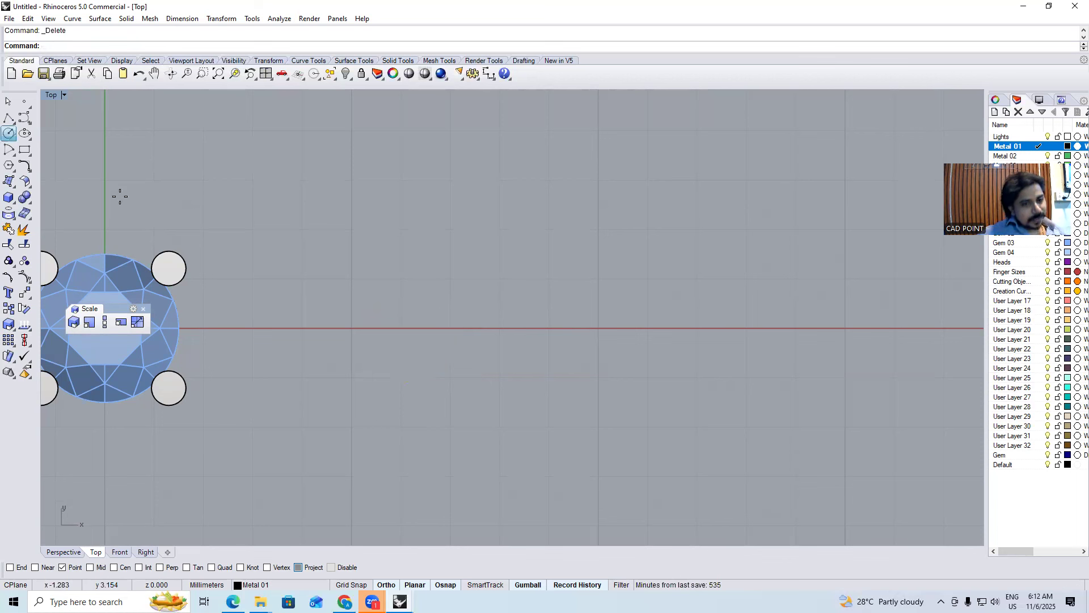
pyautogui.click(340, 354)
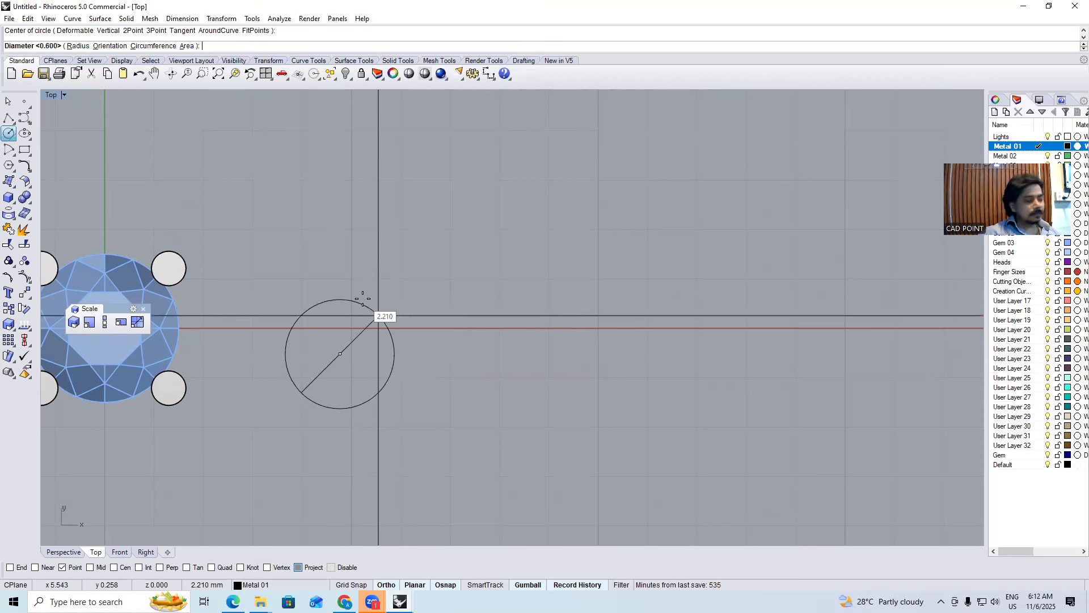
pyautogui.press('Return')
pyautogui.scroll(2, 363, 312)
# Offset the new 0.6 mm circle outward by 0.3 mm
pyautogui.click(326, 378)
pyautogui.write('o')
pyautogui.press('Return')
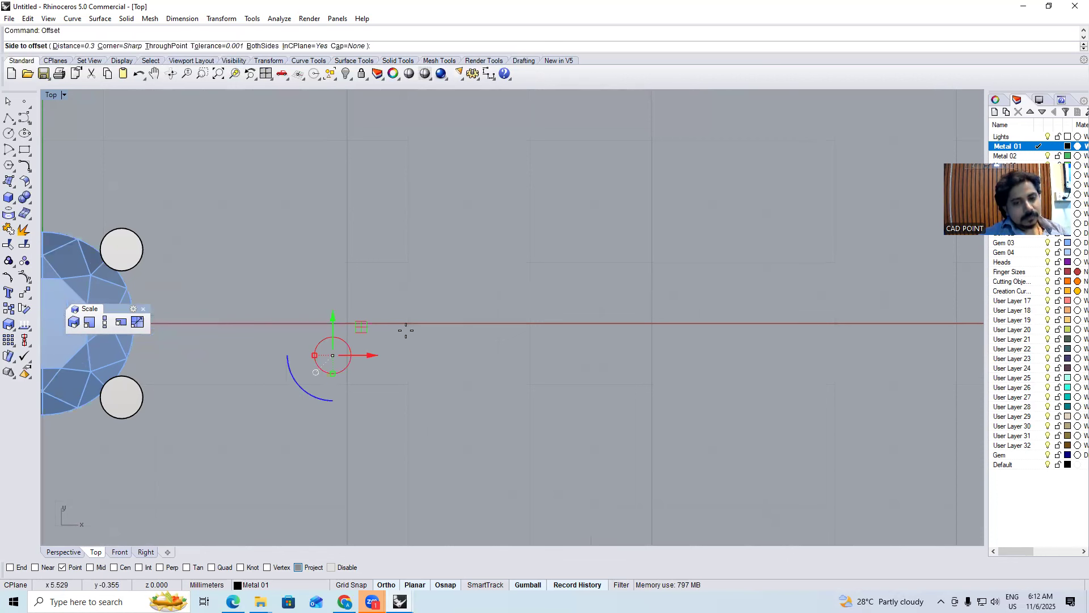
pyautogui.write('.3')
pyautogui.press('Return')
pyautogui.click(403, 321)
# Pipe the outer circle with a 0.6 mm diameter to form a closed link ring
pyautogui.click(365, 340)
pyautogui.write('Pipe')
pyautogui.press('Return')
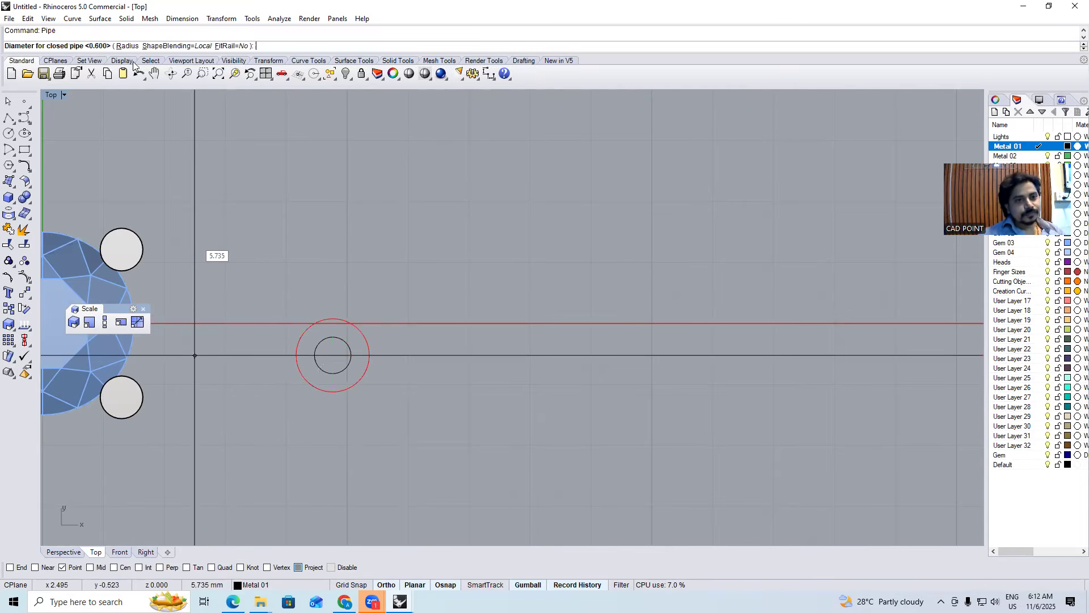
pyautogui.press('Return')
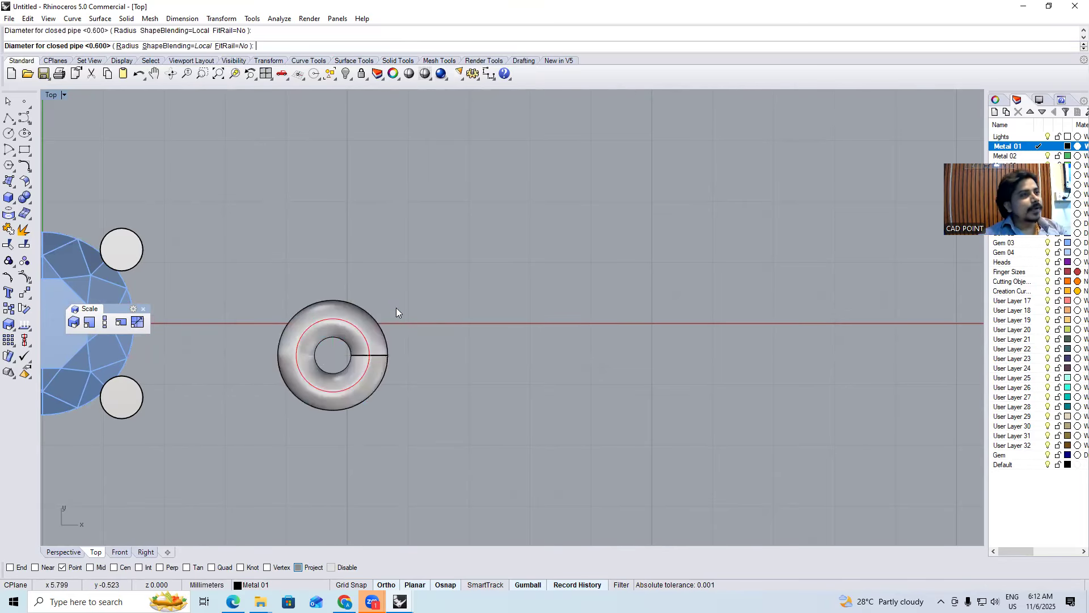
pyautogui.press('Return')
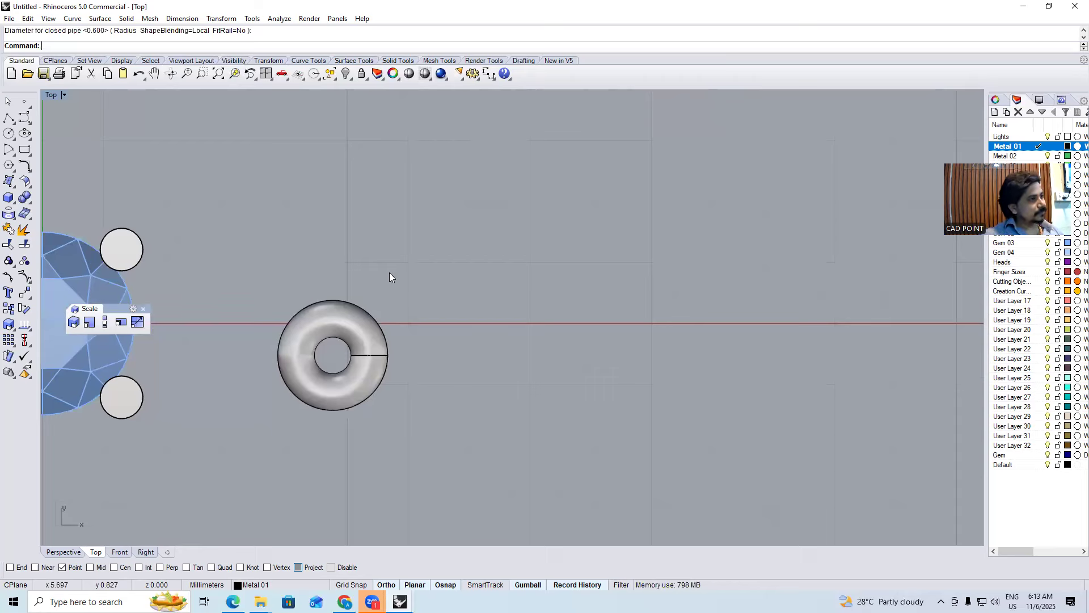
# Copy the link ring in place and rotate the duplicate upright, perpendicular to the original, in the Front view
pyautogui.click(344, 321)
pyautogui.hotkey('ctrl', 'c')
pyautogui.hotkey('ctrl', 'v')
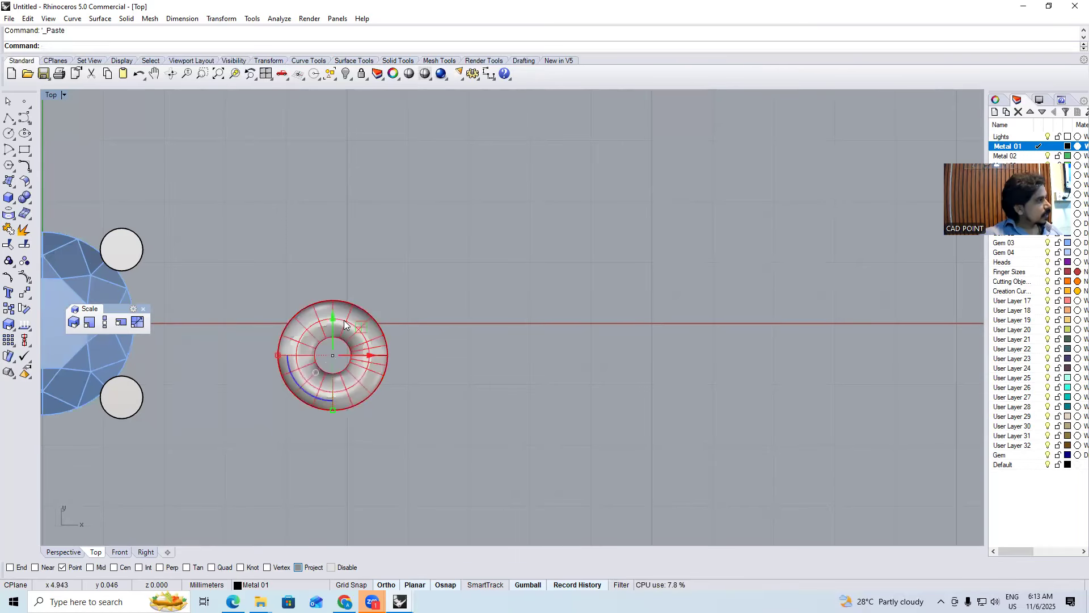
pyautogui.press('F2')
pyautogui.moveTo(320, 385); pyautogui.dragTo(361, 395)
pyautogui.press('alt')
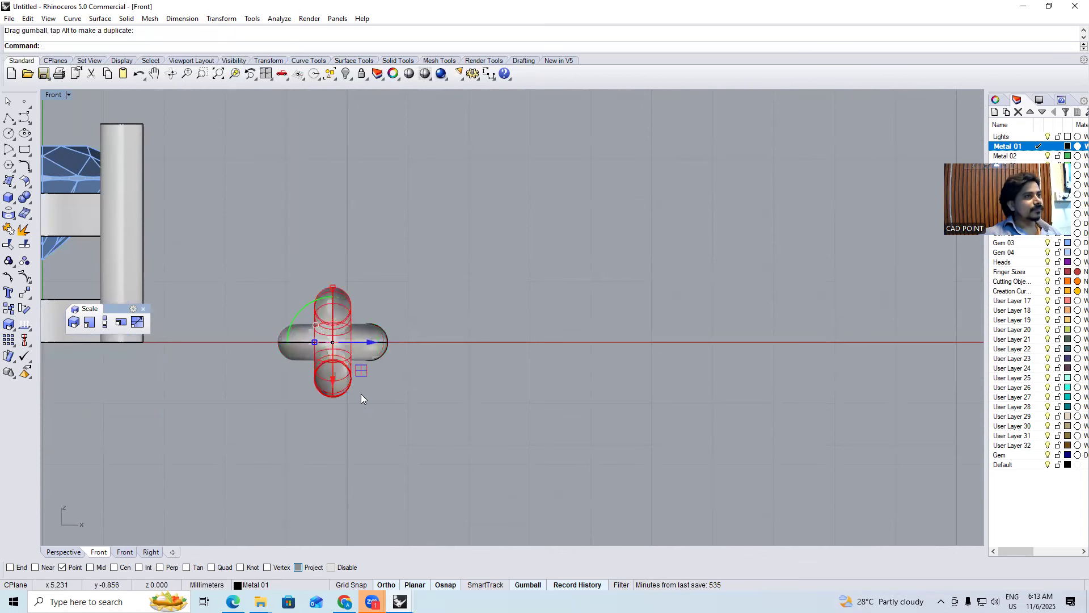
pyautogui.click(456, 403)
# Move the upright ring in the Top view so it interlocks with the flat ring, and check it in Perspective
pyautogui.press('F1')
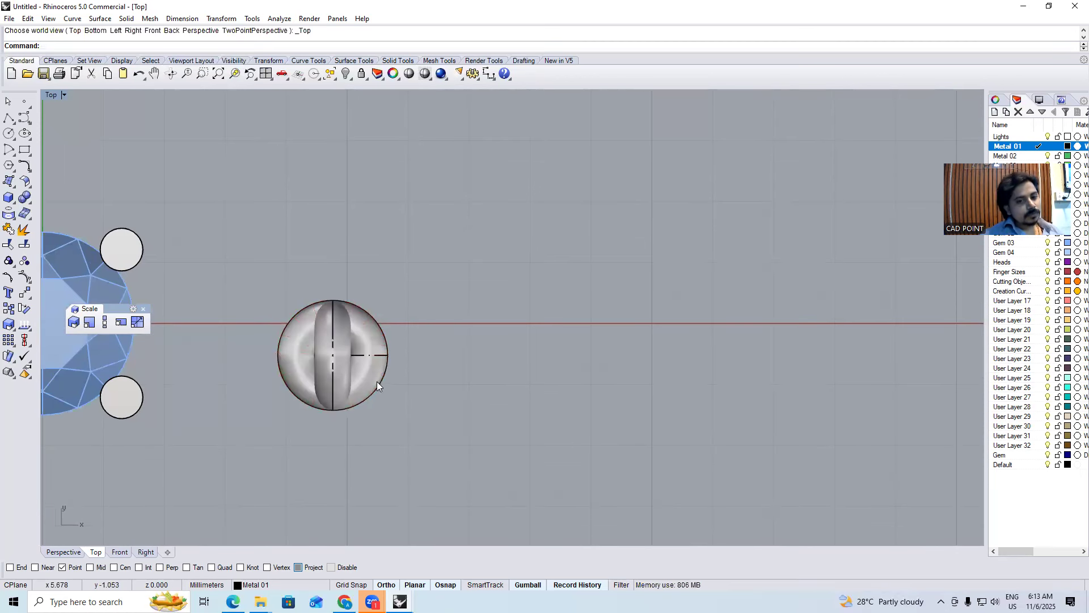
pyautogui.click(336, 350)
pyautogui.moveTo(333, 355); pyautogui.dragTo(332, 358)
pyautogui.click(455, 365)
pyautogui.press('F4')
pyautogui.moveTo(437, 336)
pyautogui.mouseDown(button='right')
pyautogui.moveTo(469, 326)
pyautogui.moveTo(547, 238)
pyautogui.moveTo(553, 251)
pyautogui.mouseUp(button='right')
pyautogui.scroll(5, 510, 301)
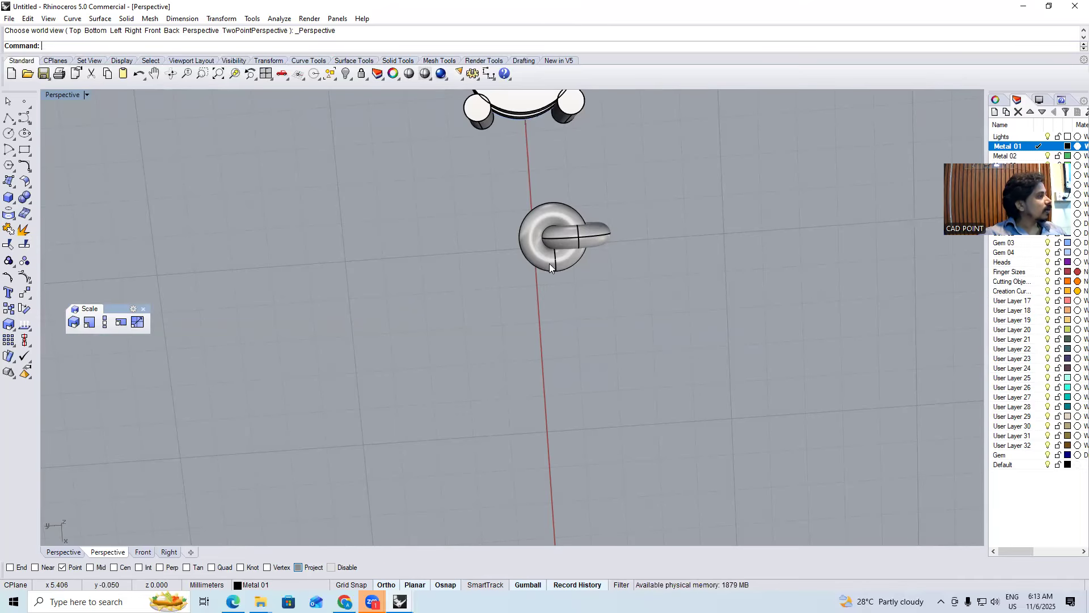
pyautogui.moveTo(518, 288); pyautogui.dragTo(494, 353, button='right')
# Remove the upright ring copy so that only the flat ring is left
pyautogui.hotkey('ctrl', 'F1')
pyautogui.moveTo(485, 395); pyautogui.dragTo(473, 326, button='right')
pyautogui.scroll(6, 473, 326)
pyautogui.moveTo(472, 326); pyautogui.dragTo(346, 392)
pyautogui.moveTo(432, 362); pyautogui.dragTo(340, 381)
pyautogui.press('Delete')
# Duplicate the flat ring in place and turn the copy perpendicular to it in the Front view
pyautogui.click(378, 237)
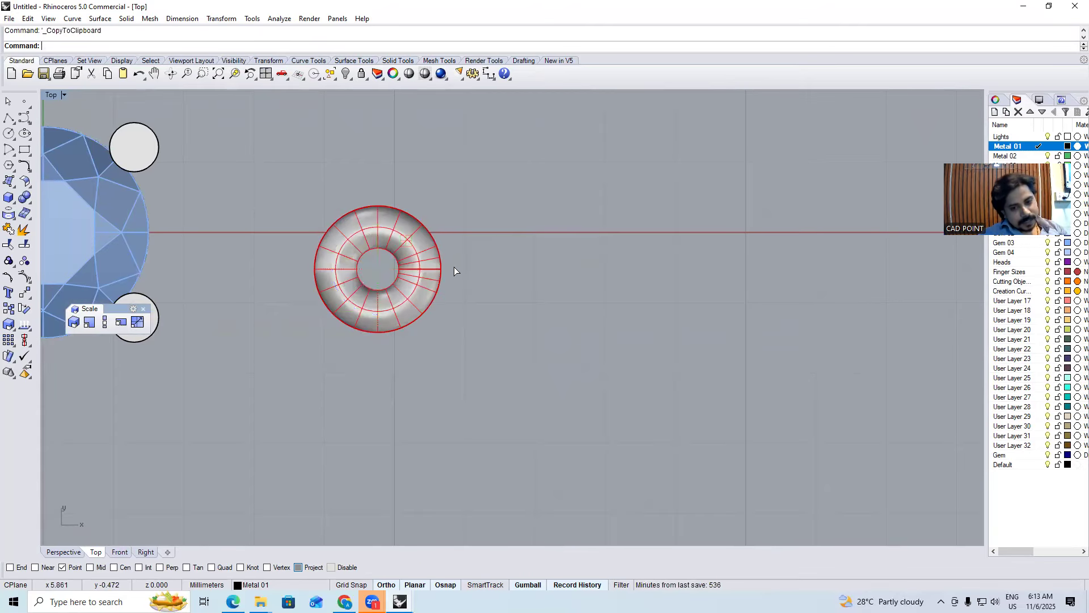
pyautogui.hotkey('ctrl', 'F2')
pyautogui.moveTo(353, 366)
pyautogui.mouseDown()
pyautogui.moveTo(338, 306)
pyautogui.moveTo(336, 357)
pyautogui.mouseUp()
pyautogui.press('alt')
pyautogui.hotkey('ctrl', 'F1')
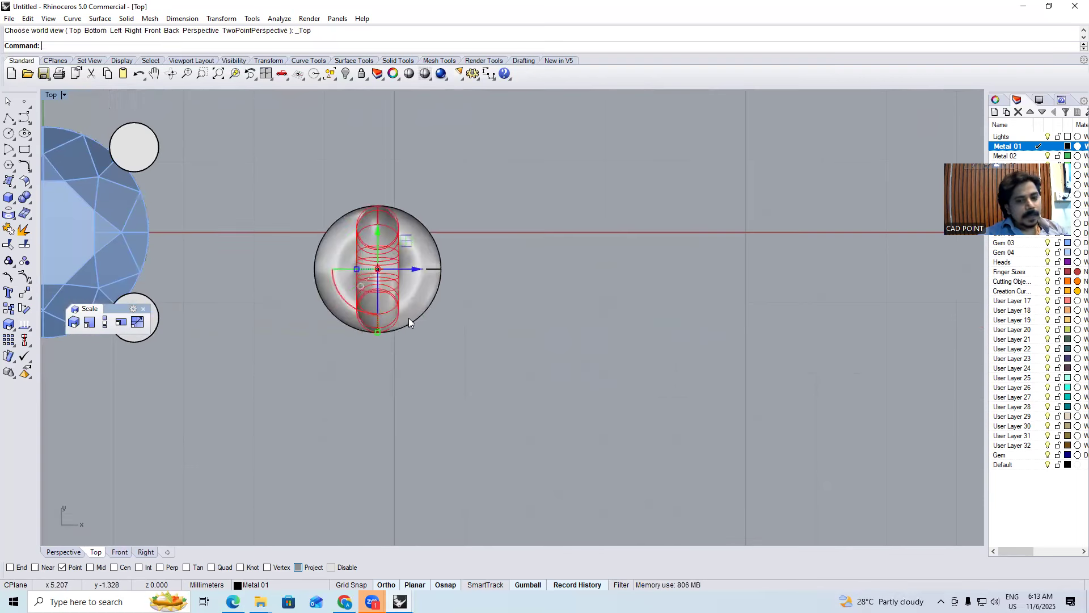
# Move the upright ring 0.6 mm along negative Y in the Top view so it interlocks with the flat ring
pyautogui.write('m')
pyautogui.press('Return')
pyautogui.click(478, 273)
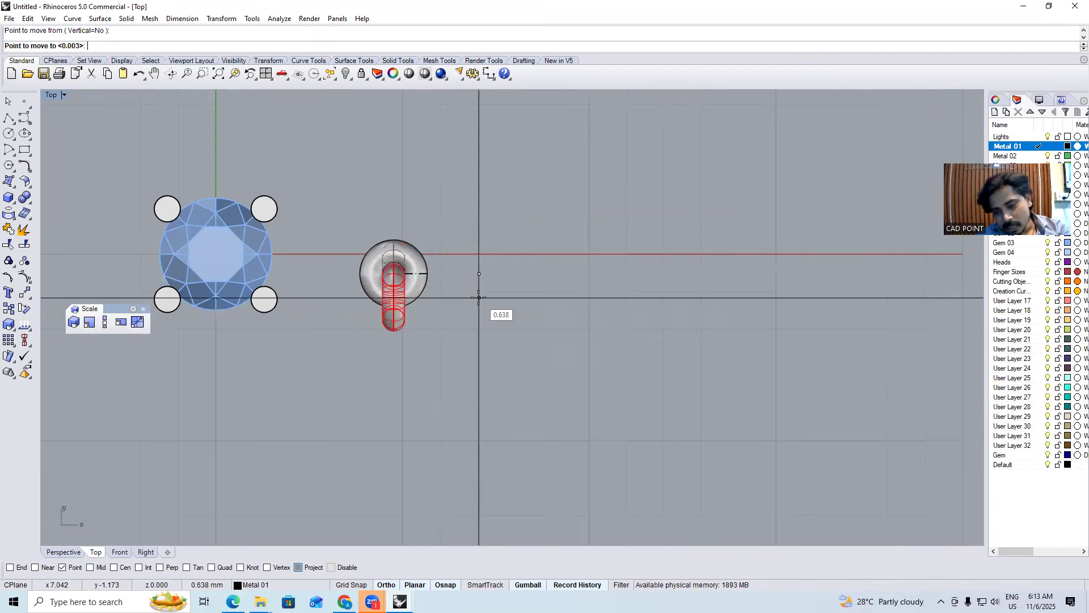
pyautogui.write('.6')
pyautogui.press('Return')
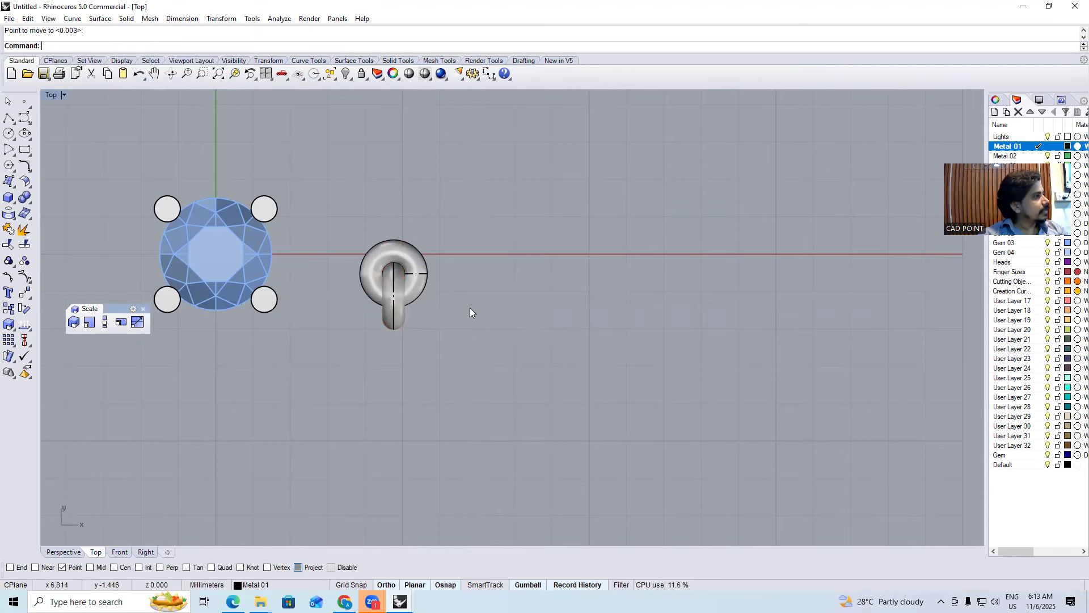
# Draw a 170 mm polyline along the X axis from the gem's centre as the bracelet length guide
pyautogui.click(170, 282)
pyautogui.hotkey('ctrl', 'g')
pyautogui.write('polyline')
pyautogui.press('Return')
pyautogui.click(215, 253)
pyautogui.scroll(-5, 672, 281)
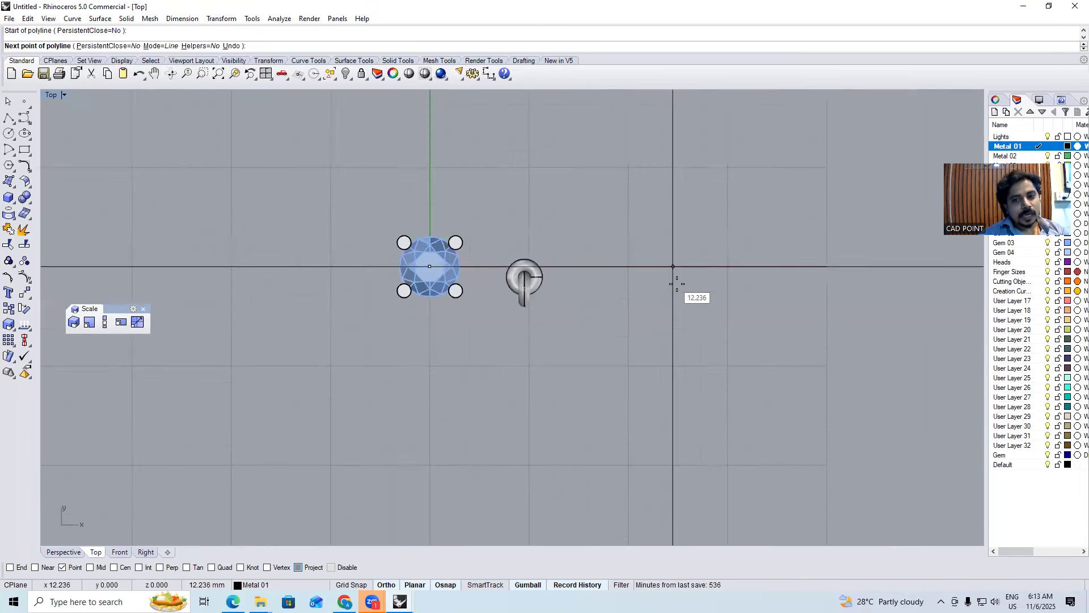
pyautogui.write('170')
pyautogui.press('Return')
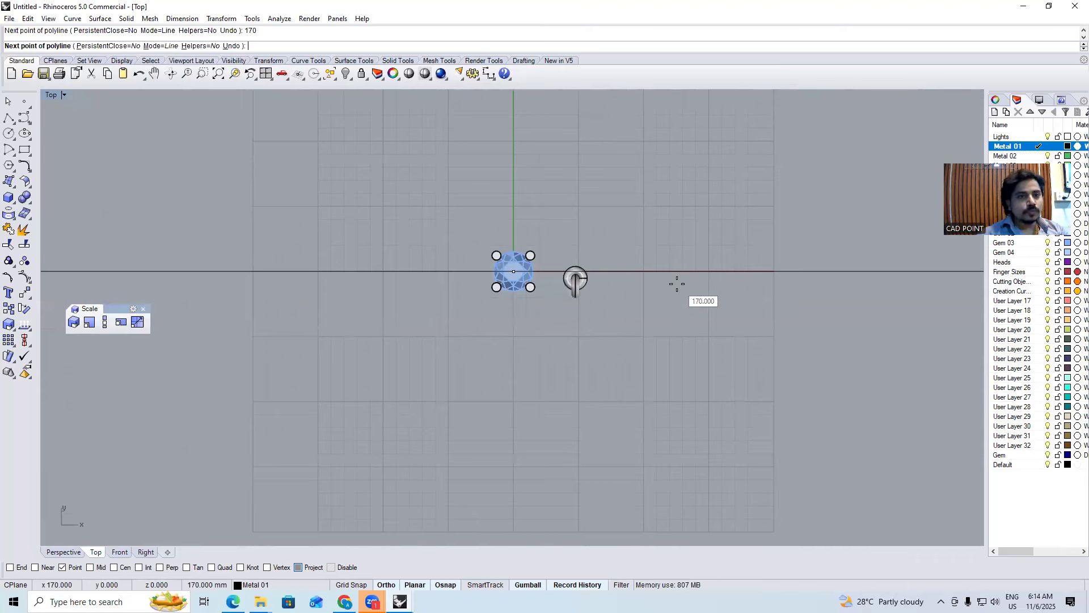
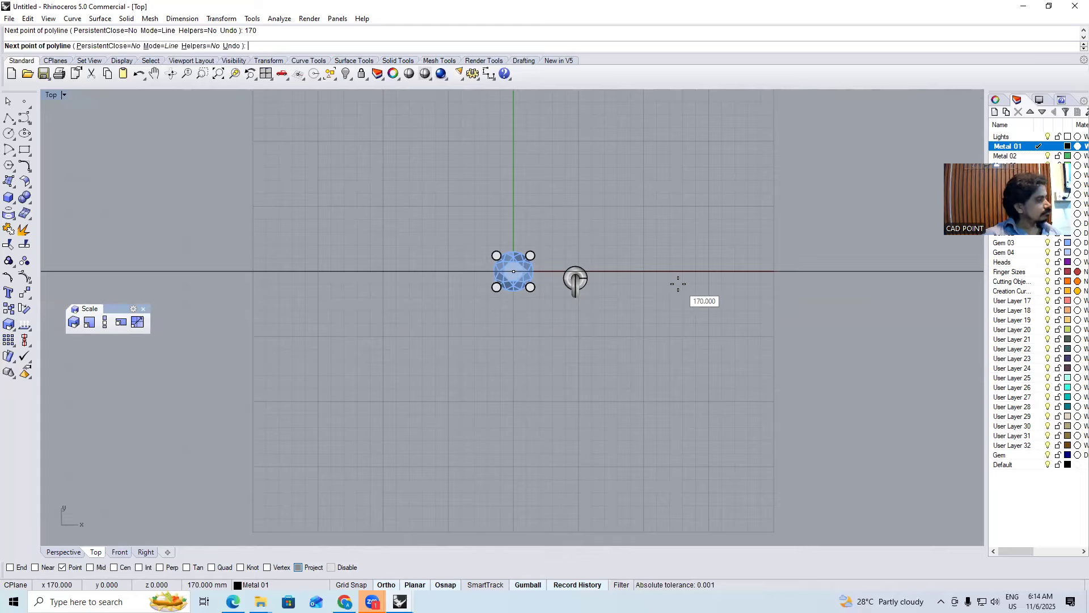
pyautogui.click(678, 283)
pyautogui.press('Return')
# Group the gem with all the parts of its head
pyautogui.scroll(6, 502, 255)
pyautogui.moveTo(432, 220); pyautogui.dragTo(576, 382)
pyautogui.moveTo(428, 366); pyautogui.dragTo(608, 209)
pyautogui.hotkey('ctrl', 'g')
# Copy the grouped gem head along the X axis, leaving a small gap between the two heads
pyautogui.click(541, 262)
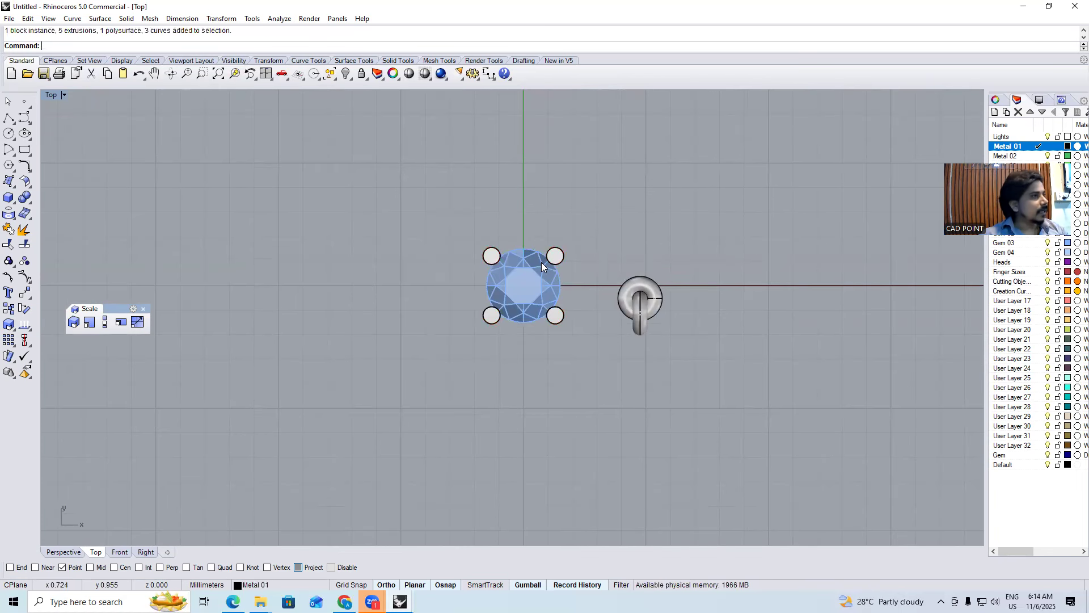
pyautogui.write('c')
pyautogui.press('Return')
pyautogui.click(530, 382)
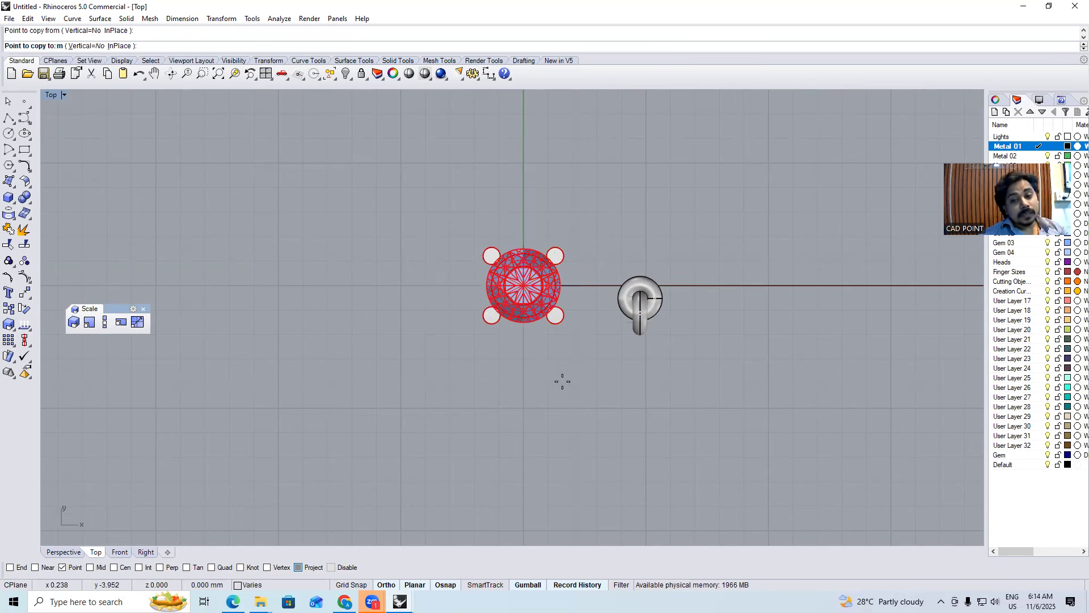
pyautogui.click(622, 383)
pyautogui.press('Return')
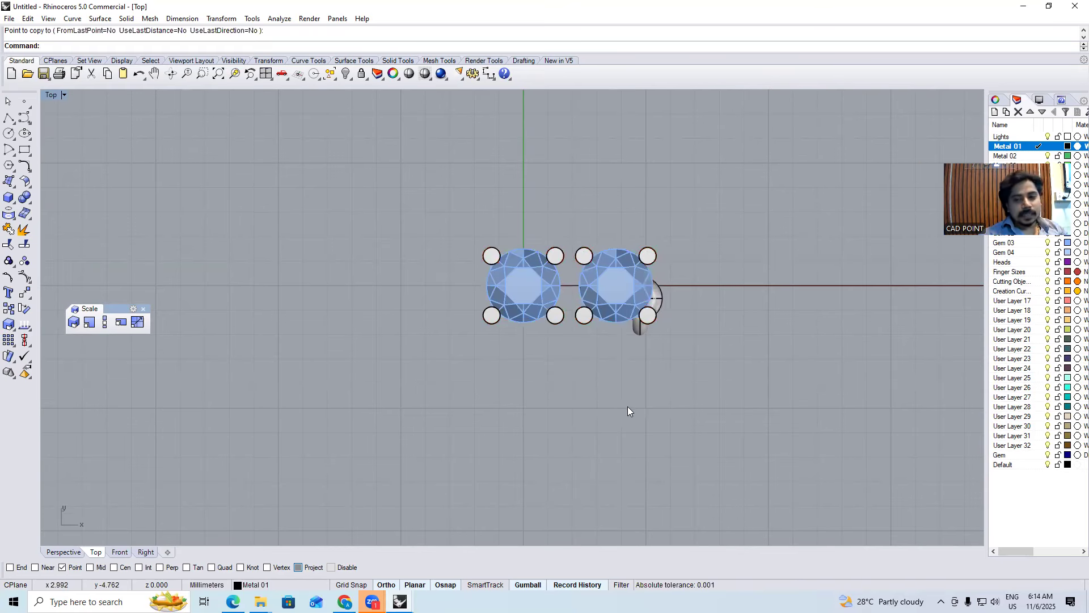
# Group the two interlocked link rings
pyautogui.scroll(8, 652, 338)
pyautogui.click(630, 323)
pyautogui.keyDown('shift'); pyautogui.click(658, 268); pyautogui.keyUp('shift')
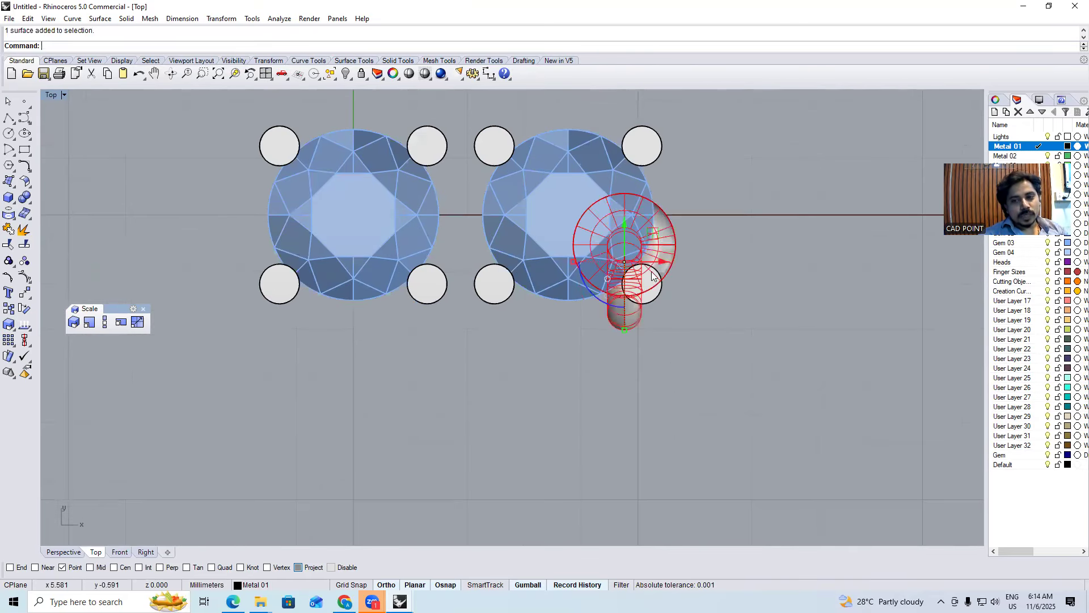
pyautogui.scroll(-6, 658, 269)
pyautogui.hotkey('ctrl', 'g')
# Rotate the linked rings to run along the X axis, place them between the two heads, and raise them above the base in the Front view
pyautogui.moveTo(644, 272); pyautogui.dragTo(627, 299)
pyautogui.moveTo(551, 233); pyautogui.dragTo(555, 209)
pyautogui.hotkey('ctrl', 'F2')
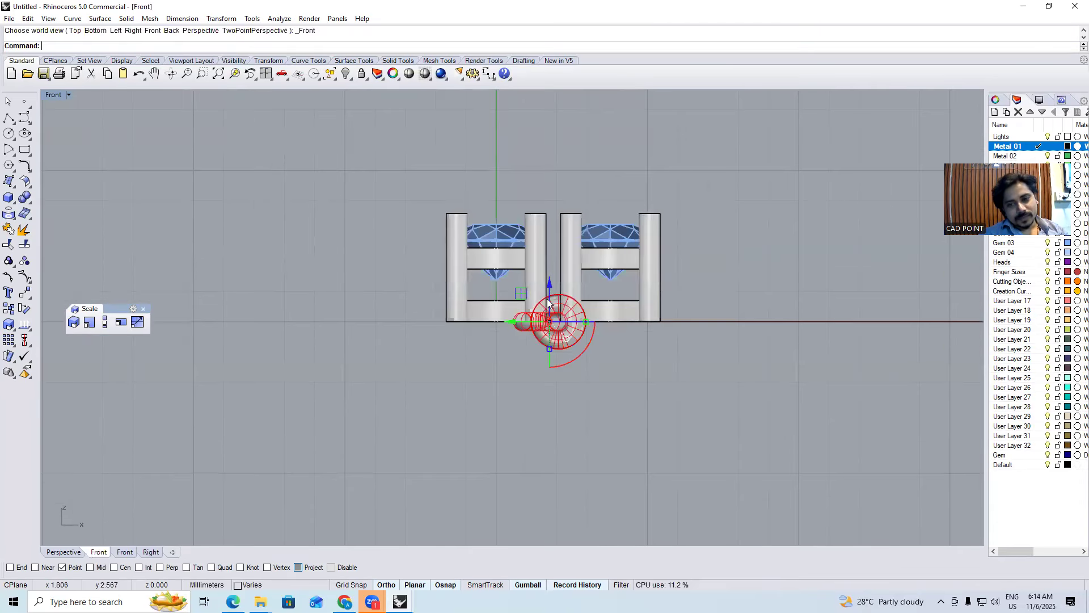
pyautogui.scroll(6, 549, 300)
pyautogui.moveTo(552, 312); pyautogui.dragTo(563, 262)
pyautogui.click(601, 380)
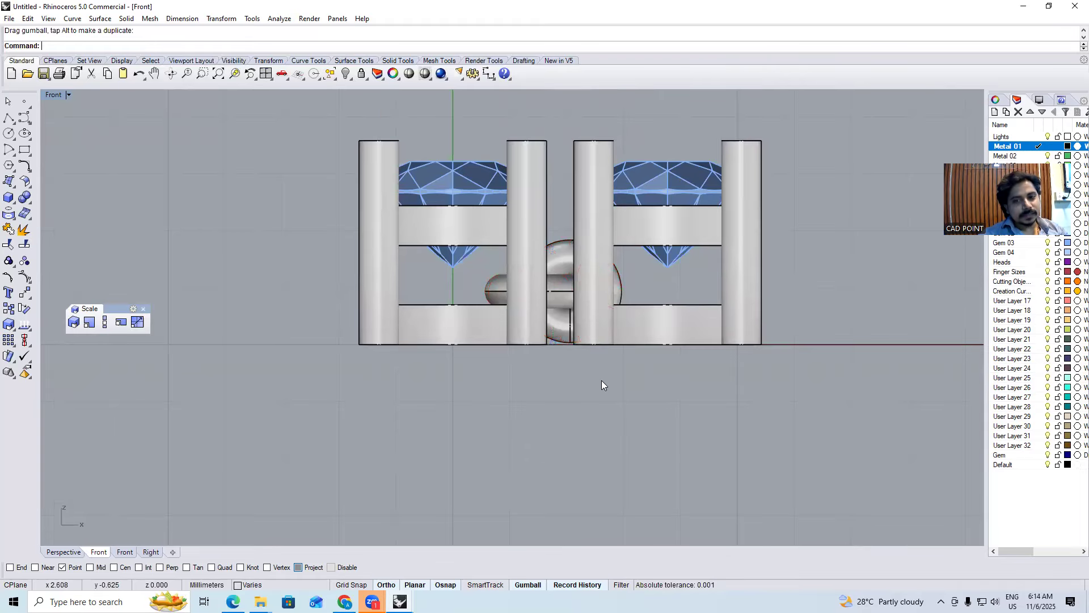
# Check the link in Perspective and shift the second head with the linked rings slightly away from the first head along X
pyautogui.hotkey('ctrl', 'F1')
pyautogui.hotkey('ctrl', 'F4')
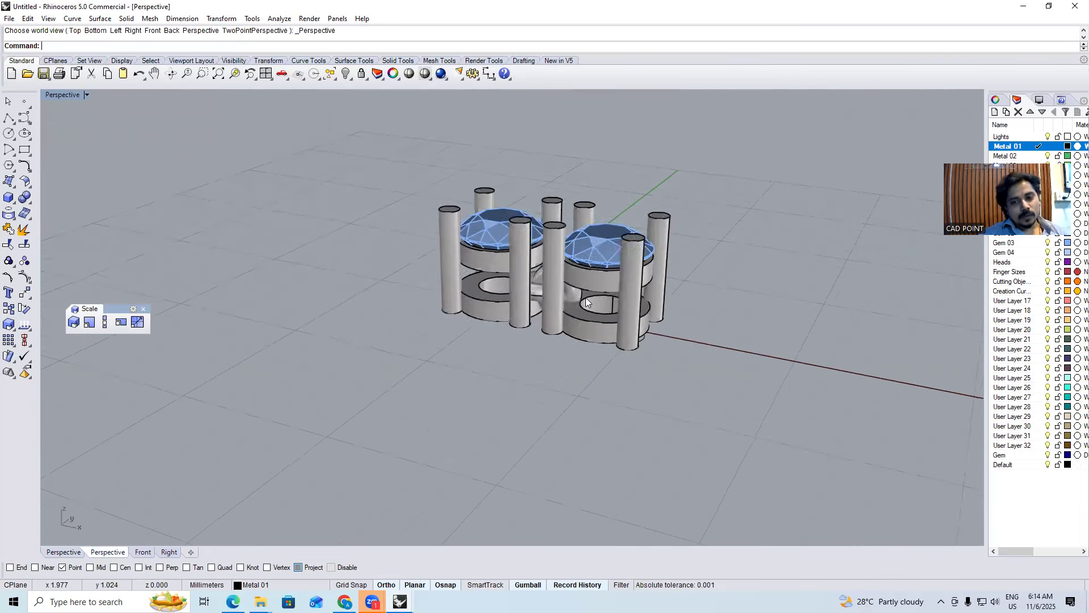
pyautogui.moveTo(585, 247); pyautogui.dragTo(531, 365, button='right')
pyautogui.scroll(5, 566, 310)
pyautogui.scroll(-4, 531, 364)
pyautogui.moveTo(576, 304)
pyautogui.mouseDown(button='right')
pyautogui.moveTo(597, 385)
pyautogui.moveTo(572, 289)
pyautogui.mouseUp(button='right')
pyautogui.hotkey('ctrl', 'F1')
pyautogui.click(580, 276)
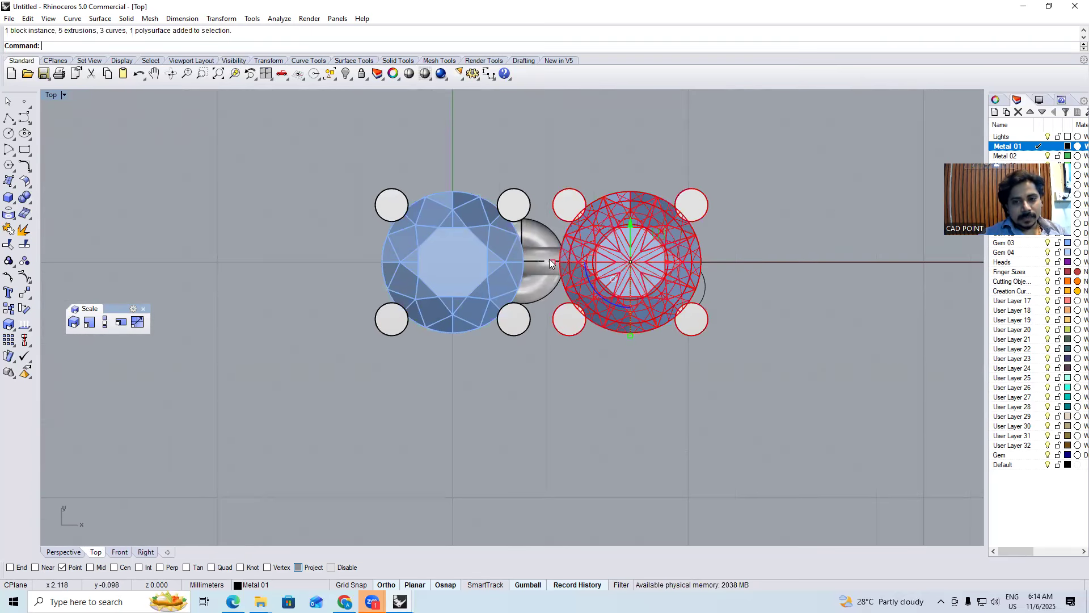
pyautogui.scroll(6, 549, 258)
pyautogui.keyDown('shift'); pyautogui.click(539, 199); pyautogui.keyUp('shift')
pyautogui.moveTo(666, 264); pyautogui.dragTo(684, 264)
pyautogui.press('Escape')
# Duplicate the lower outer edge of the first head's upper ring and the upper outer edge of its lower ring
pyautogui.hotkey('ctrl', 'F4')
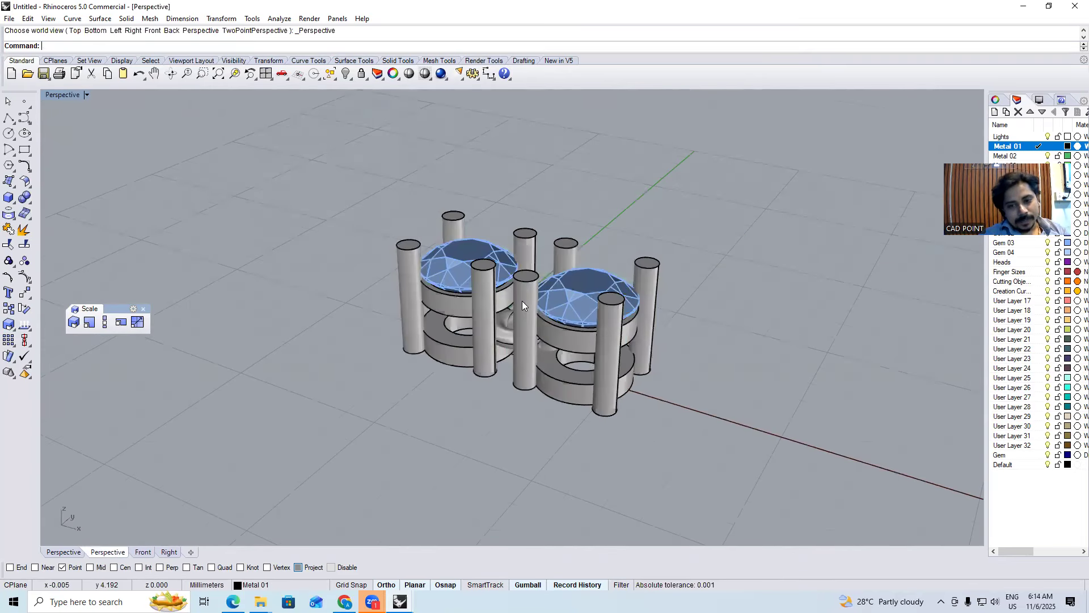
pyautogui.scroll(14, 491, 342)
pyautogui.rightClick(500, 270)
pyautogui.click(500, 270)
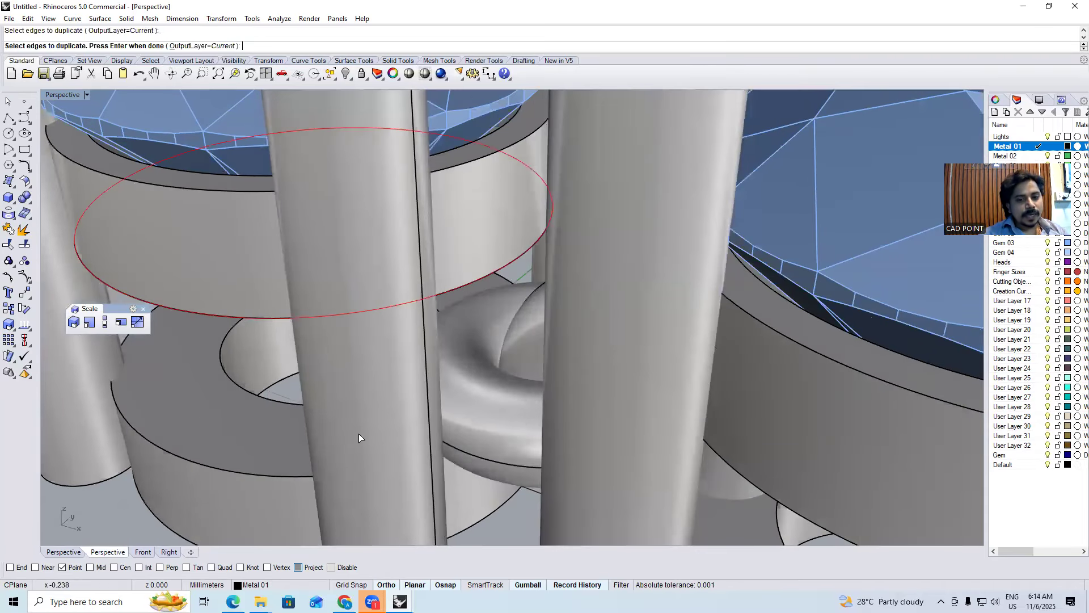
pyautogui.scroll(-3, 358, 433)
pyautogui.click(308, 463)
pyautogui.press('Return')
# Loft a surface between the two duplicated edges of the first head and select it
pyautogui.write('lo')
pyautogui.press('Return')
pyautogui.press('Return')
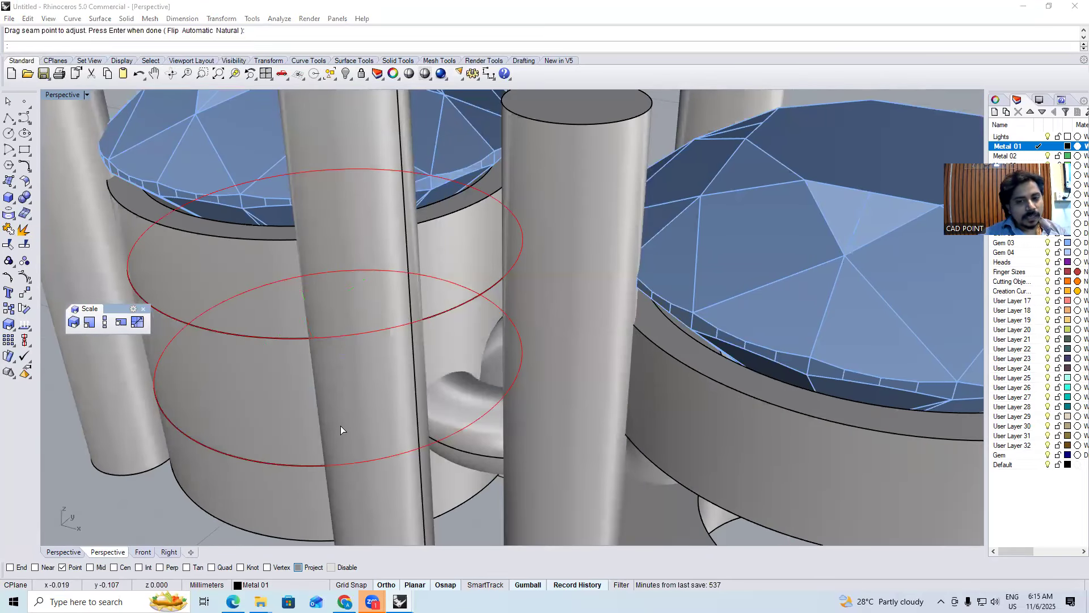
pyautogui.click(498, 395)
pyautogui.moveTo(475, 353); pyautogui.dragTo(504, 395, button='right')
pyautogui.scroll(2, 475, 351)
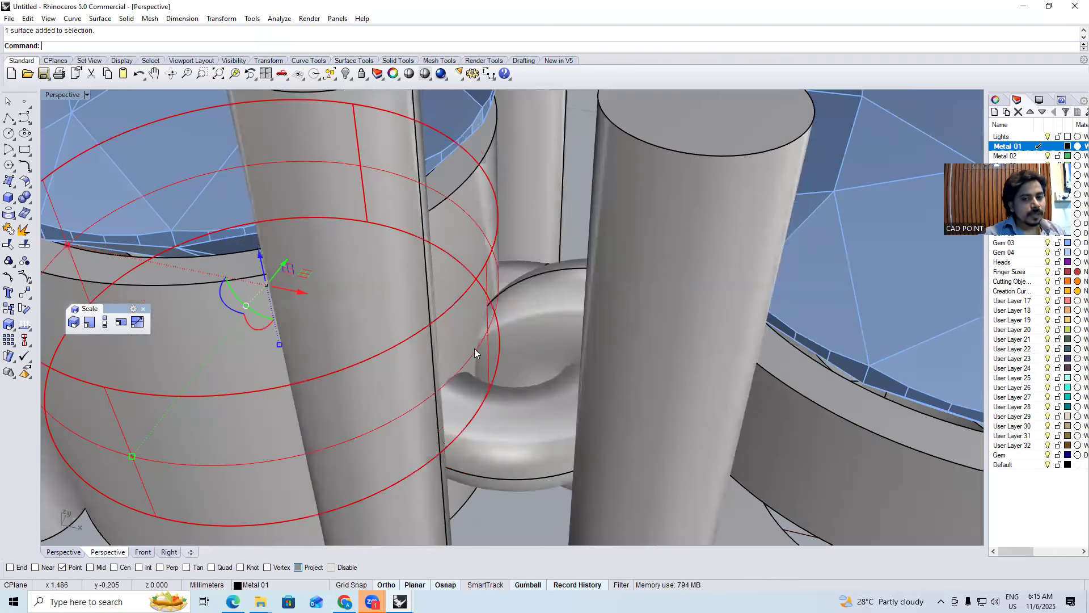
# Offset the lofted band surface of the first head 0.6 mm inward as a solid
pyautogui.write('os')
pyautogui.press('Return')
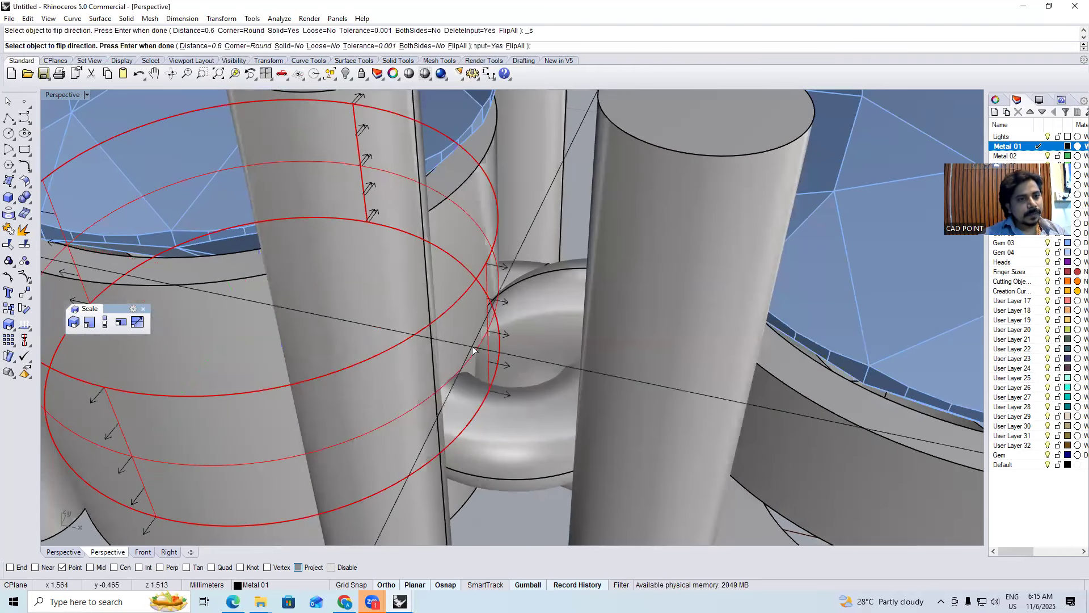
pyautogui.click(293, 46)
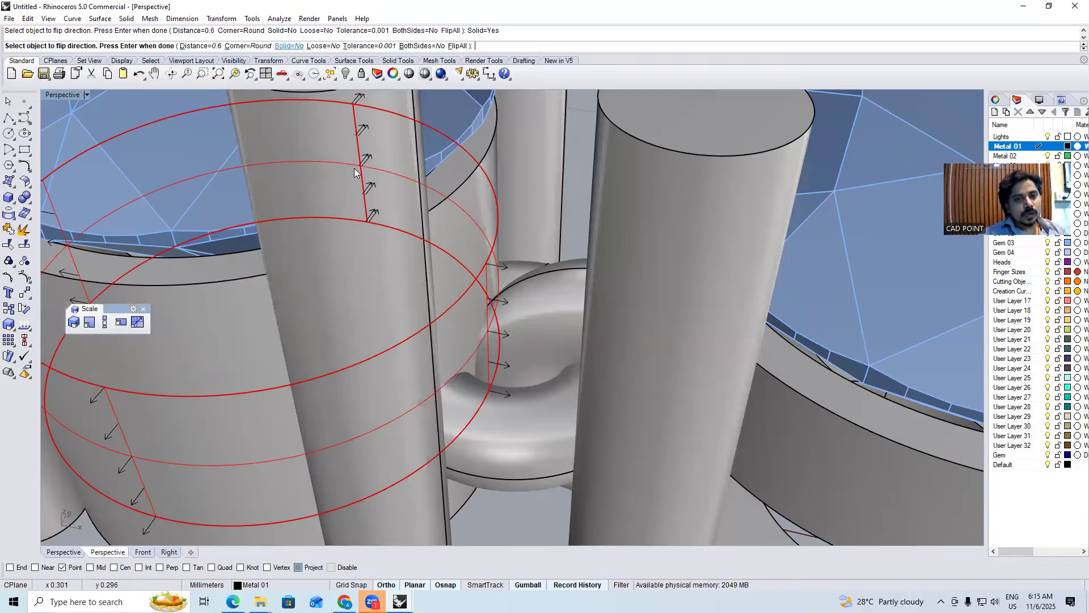
pyautogui.click(380, 222)
pyautogui.press('Return')
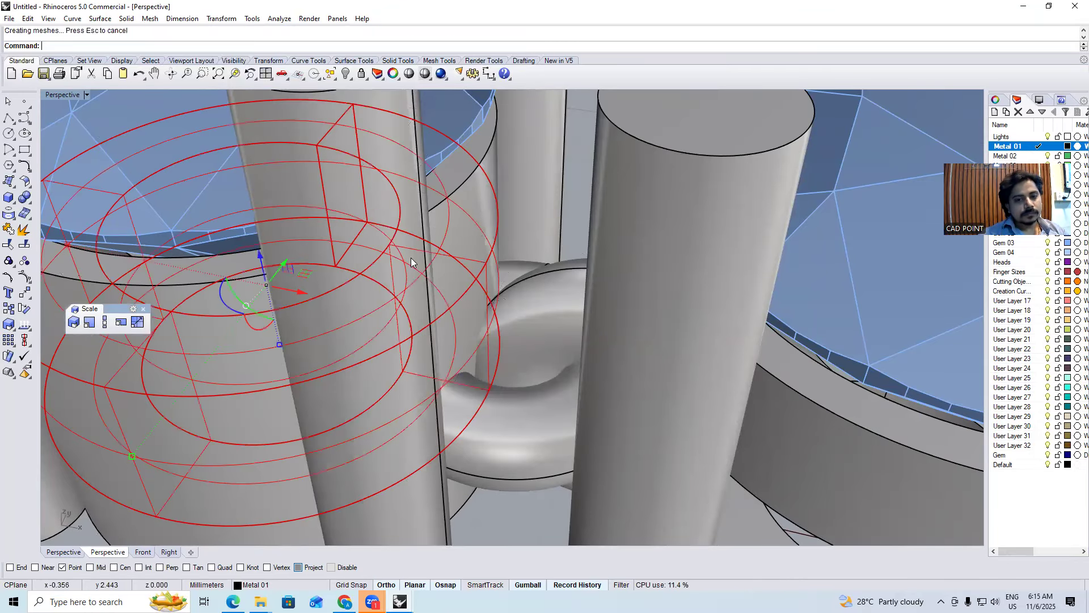
# Create two crossing cutting planes through the solid band in the Top view, running between the centres of the first head's diagonally opposite prongs
pyautogui.hotkey('ctrl', 'F1')
pyautogui.moveTo(423, 323); pyautogui.dragTo(420, 291, button='right')
pyautogui.write('cp')
pyautogui.press('Return')
pyautogui.write('c')
pyautogui.press('Return')
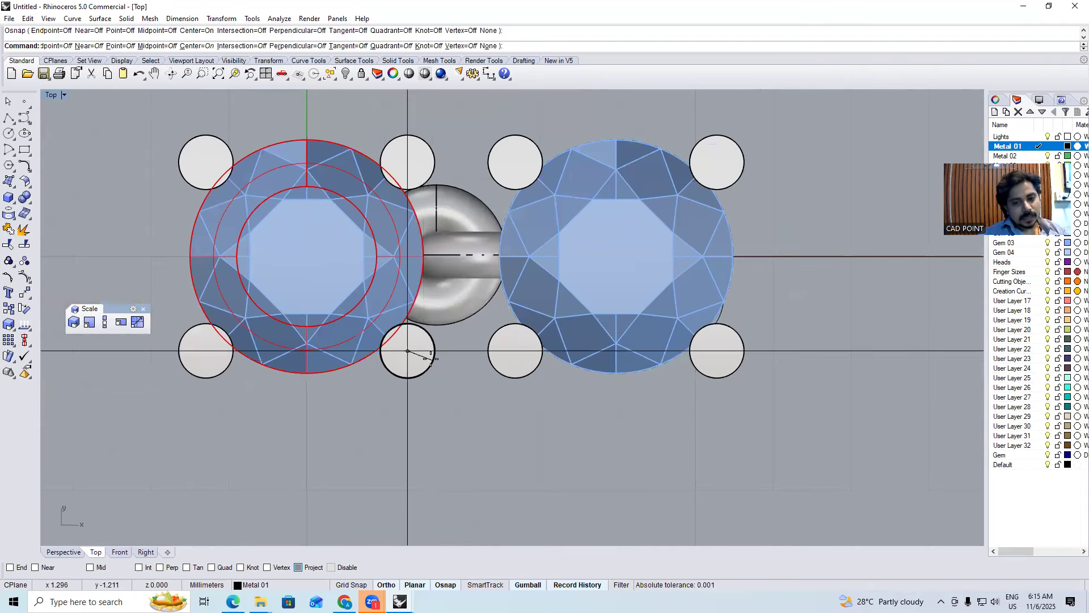
pyautogui.click(431, 359)
pyautogui.click(183, 169)
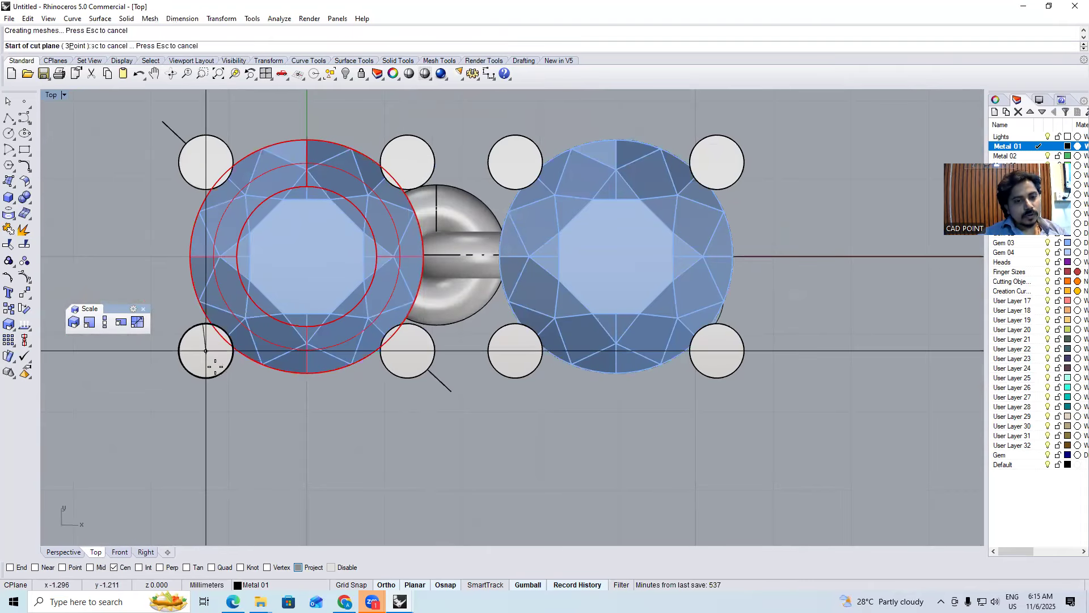
pyautogui.click(206, 351)
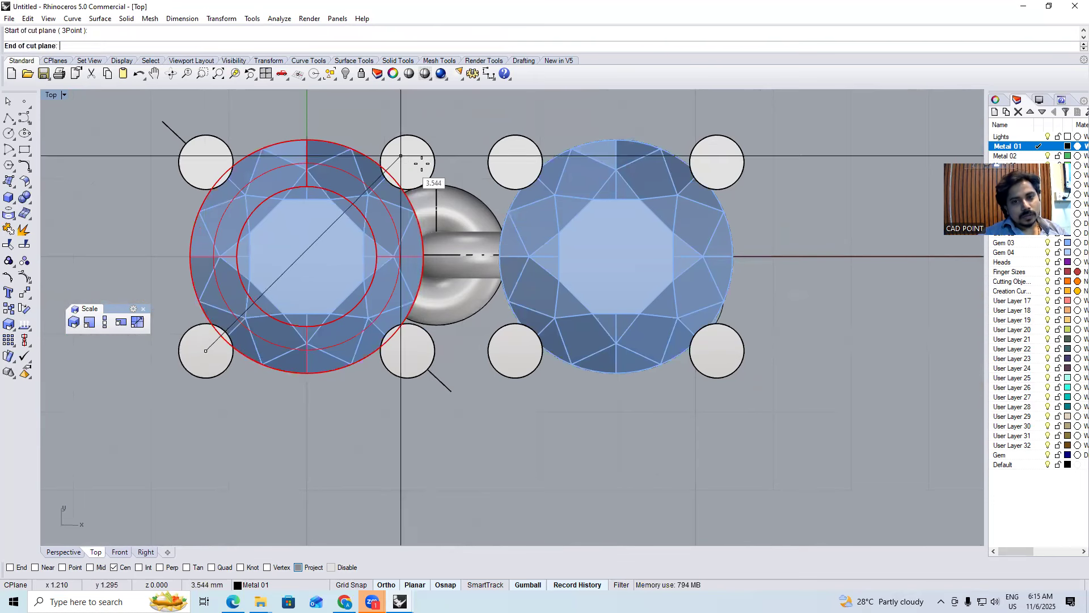
pyautogui.click(409, 147)
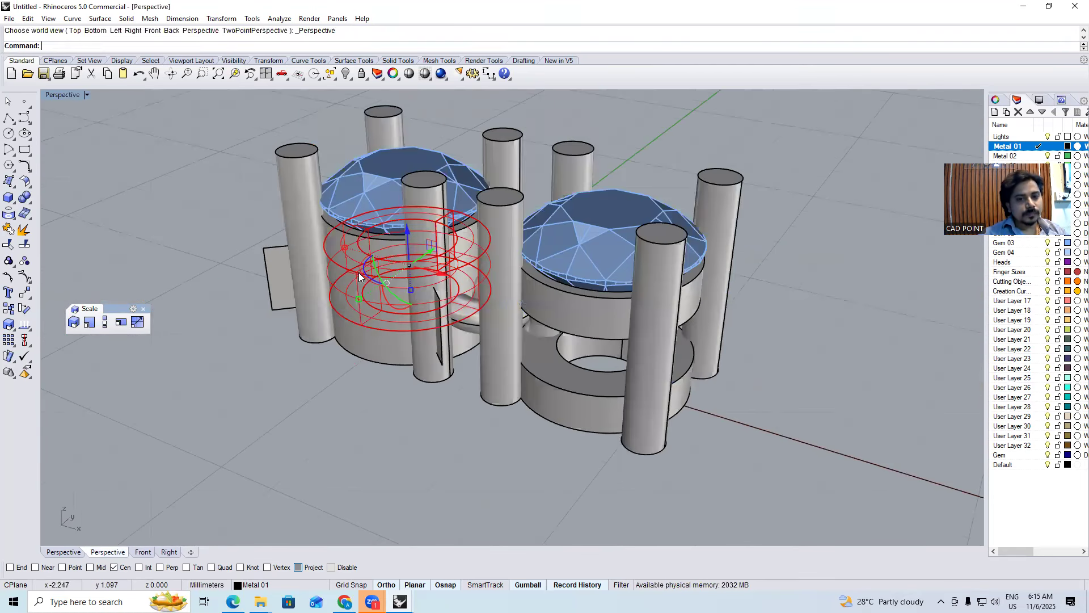
# Boolean split the solid band of the first head with the two cutting planes
pyautogui.moveTo(431, 318); pyautogui.dragTo(470, 363, button='right')
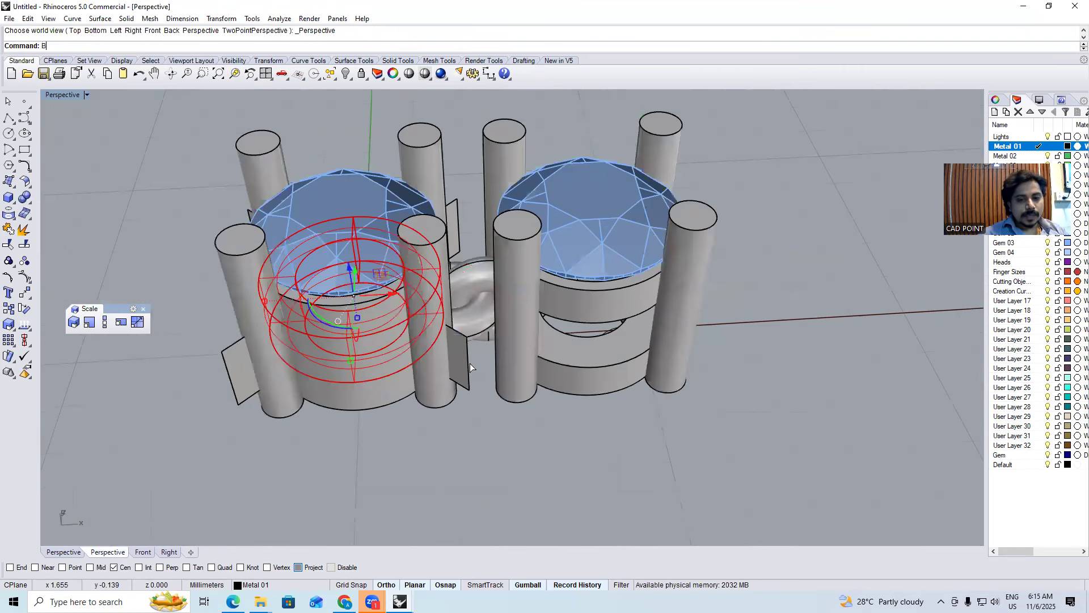
pyautogui.click(232, 360)
pyautogui.press('Return')
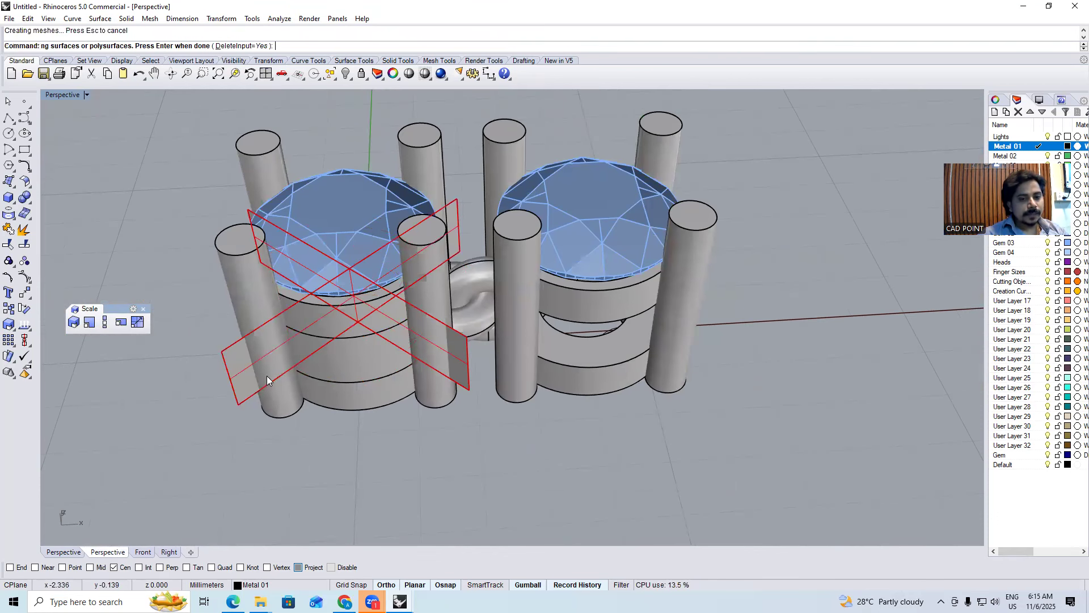
# Delete both cutting planes and the front and back sections of the split band, keeping the side sections
pyautogui.click(248, 373)
pyautogui.press('Delete')
pyautogui.click(466, 353)
pyautogui.press('Delete')
pyautogui.click(379, 347)
pyautogui.press('Delete')
pyautogui.moveTo(376, 379); pyautogui.dragTo(366, 323, button='right')
pyautogui.scroll(4, 366, 324)
pyautogui.moveTo(413, 281); pyautogui.dragTo(316, 313, button='right')
pyautogui.moveTo(367, 341); pyautogui.dragTo(560, 411, button='right')
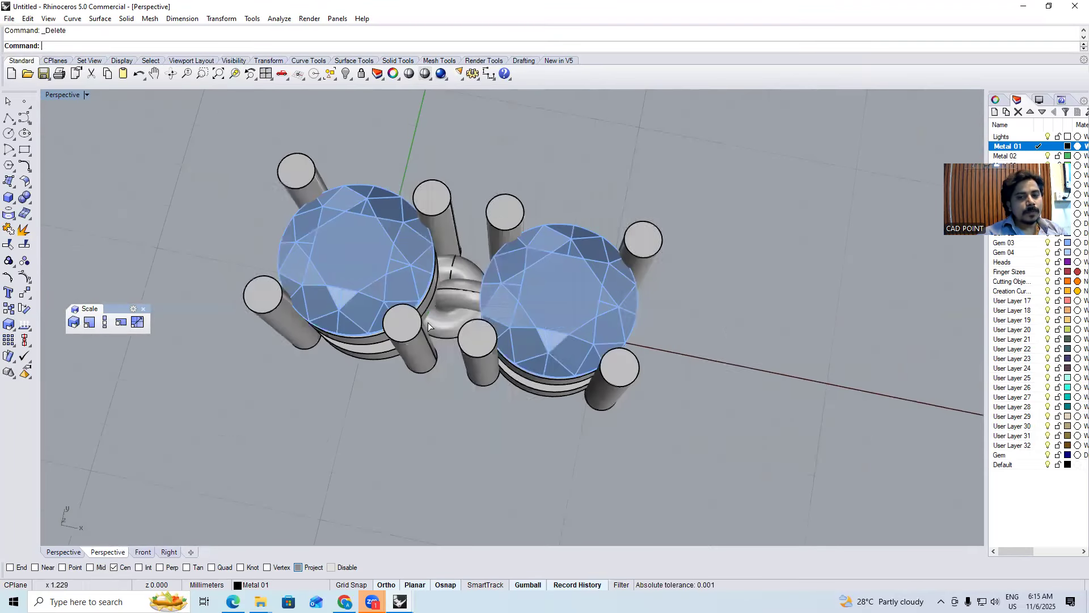
# Shift the second head and the link rings slightly farther from the first head along X
pyautogui.hotkey('ctrl', 'F1')
pyautogui.moveTo(465, 215); pyautogui.dragTo(462, 210)
pyautogui.keyDown('ctrl'); pyautogui.moveTo(732, 358); pyautogui.dragTo(682, 272); pyautogui.keyUp('ctrl')
pyautogui.scroll(2, 437, 332)
pyautogui.scroll(3, 448, 333)
pyautogui.press('Escape')
pyautogui.hotkey('ctrl', 'F4')
pyautogui.moveTo(461, 322); pyautogui.dragTo(509, 308, button='right')
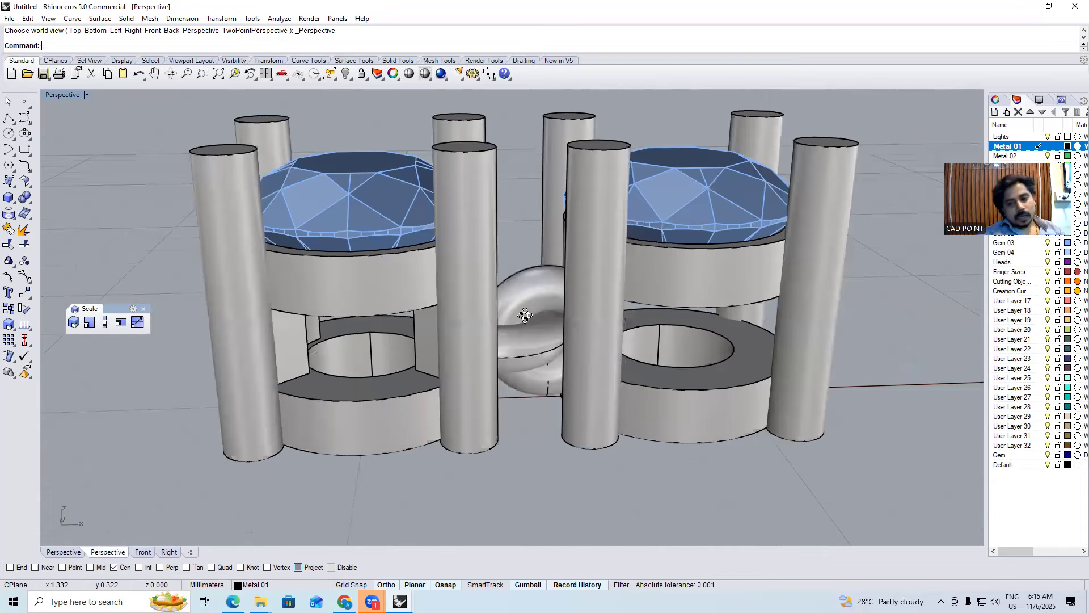
# Group the gem, prongs, rings and side sections of the first head, leaving out the link rings
pyautogui.scroll(6, 488, 299)
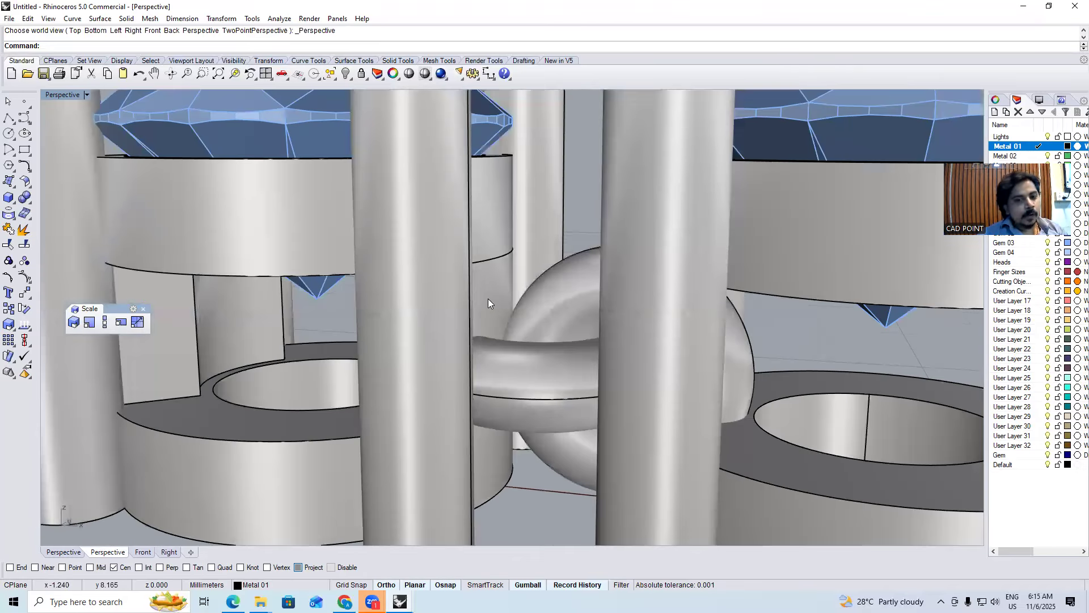
pyautogui.click(488, 299)
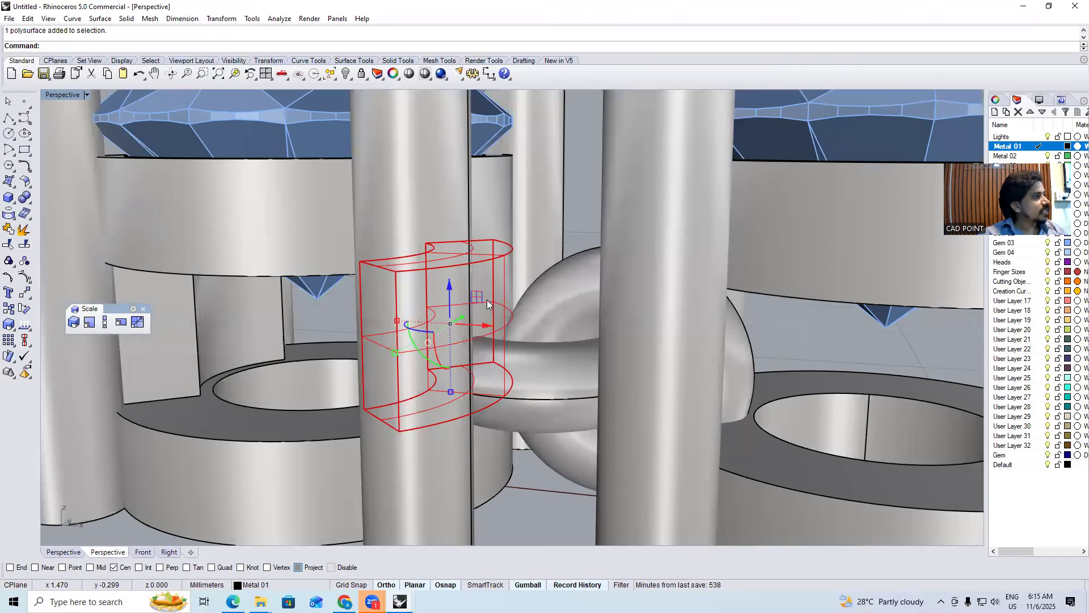
pyautogui.scroll(-5, 489, 296)
pyautogui.press('Delete')
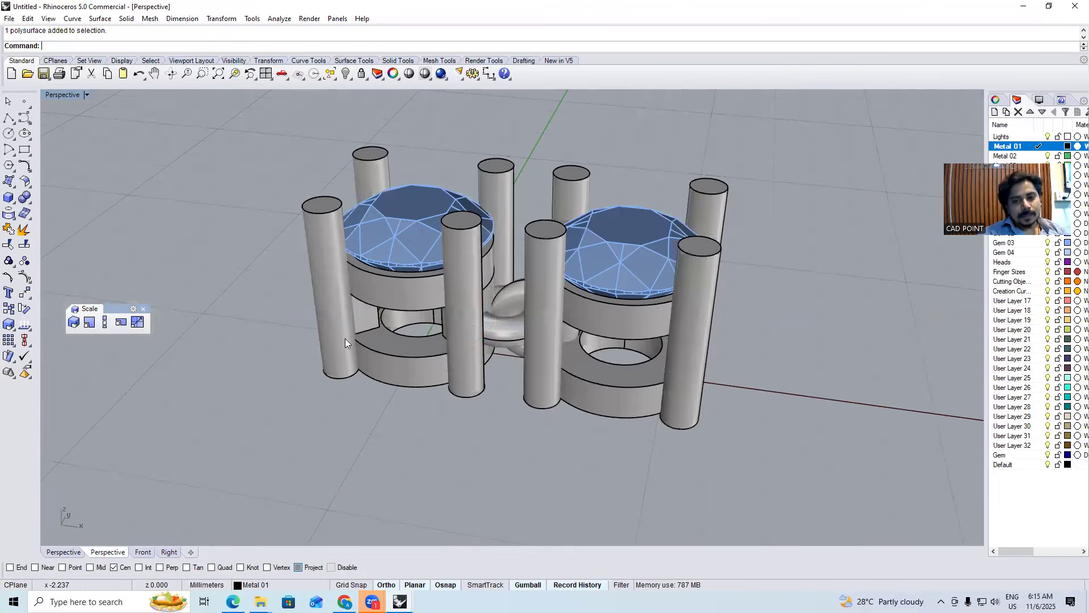
pyautogui.click(454, 353)
pyautogui.keyDown('ctrl'); pyautogui.click(497, 335); pyautogui.keyUp('ctrl')
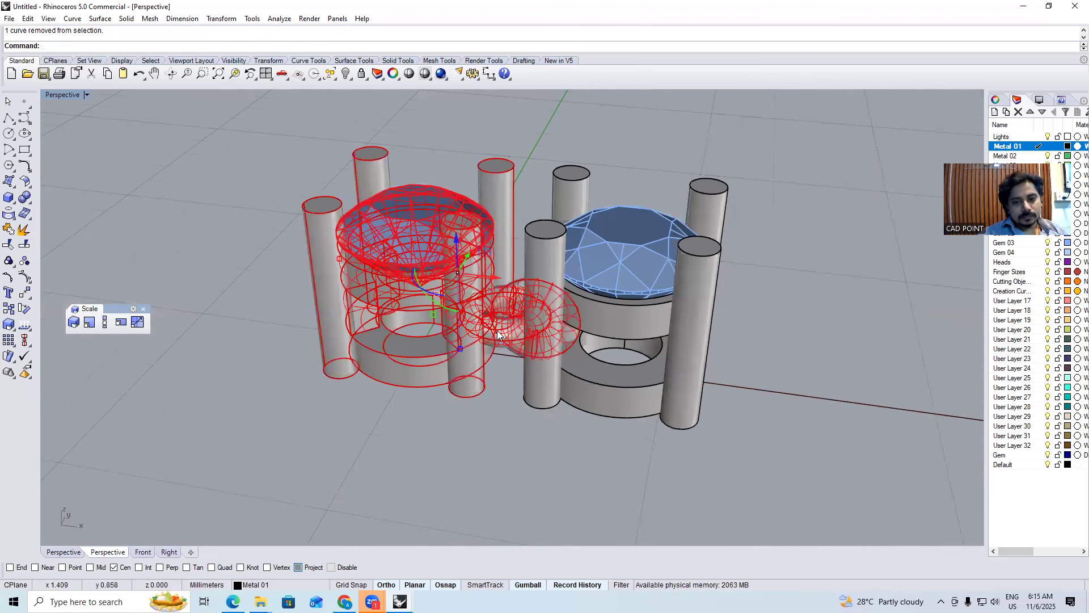
pyautogui.keyDown('ctrl'); pyautogui.click(502, 330); pyautogui.keyUp('ctrl')
pyautogui.scroll(4, 501, 330)
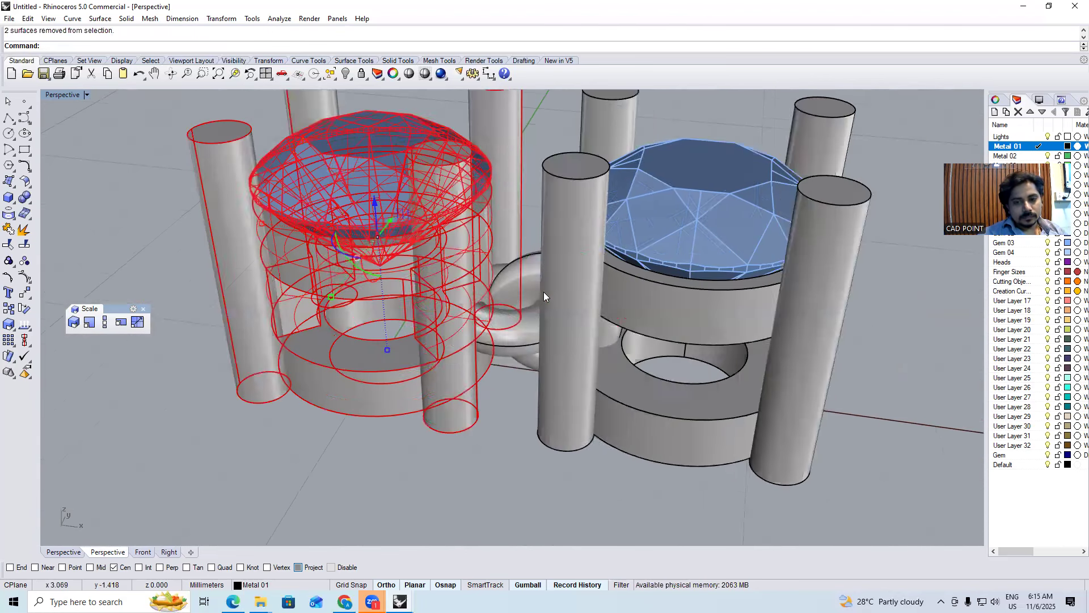
pyautogui.hotkey('ctrl', 'g')
# Group the second head with its vertical link ring
pyautogui.scroll(5, 519, 280)
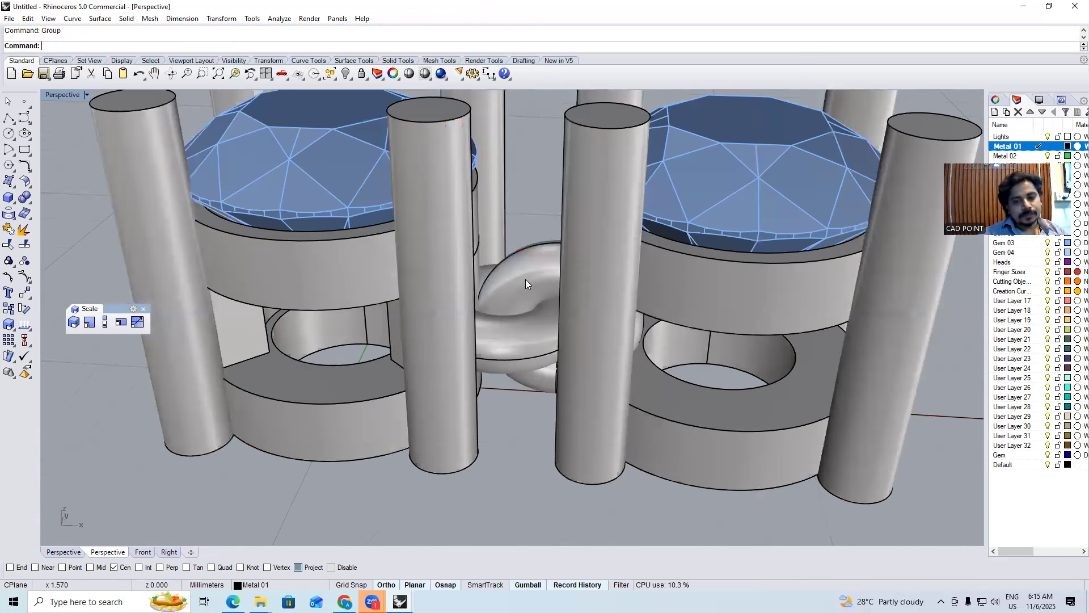
pyautogui.click(617, 282)
pyautogui.scroll(-5, 616, 304)
pyautogui.write('g')
pyautogui.press('Return')
# Move the second head and its vertical link ring away from the first head along X in the Top view
pyautogui.hotkey('ctrl', 'F1')
pyautogui.moveTo(641, 289); pyautogui.dragTo(713, 289)
pyautogui.click(634, 296)
pyautogui.hotkey('ctrl', 'F4')
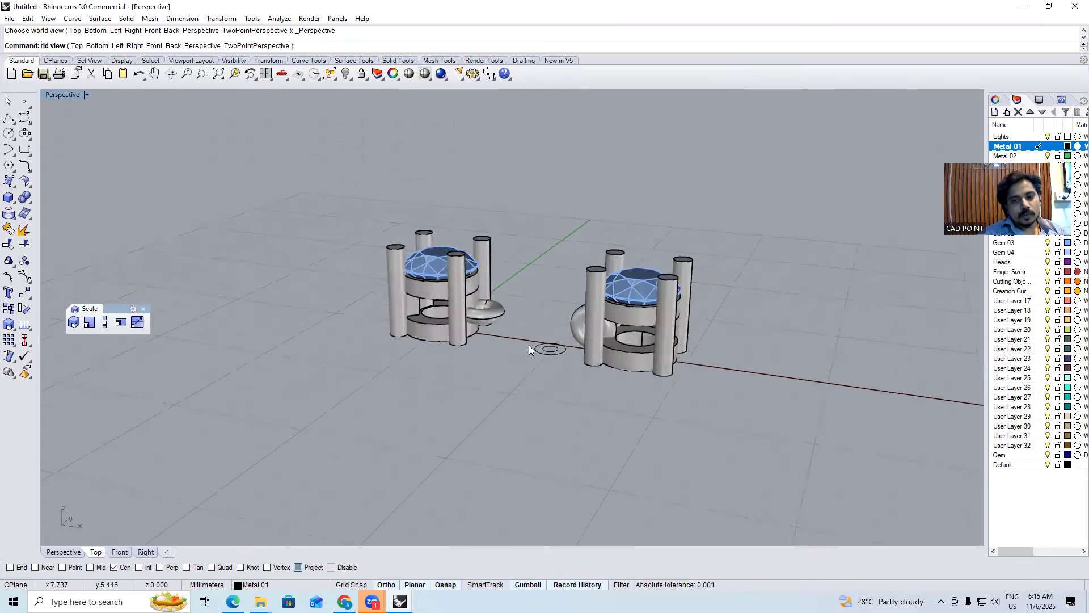
# Delete the leftover flat ring curves between the two heads and inspect the link rings on both heads
pyautogui.scroll(5, 485, 410)
pyautogui.click(493, 383)
pyautogui.press('Delete')
pyautogui.scroll(6, 397, 352)
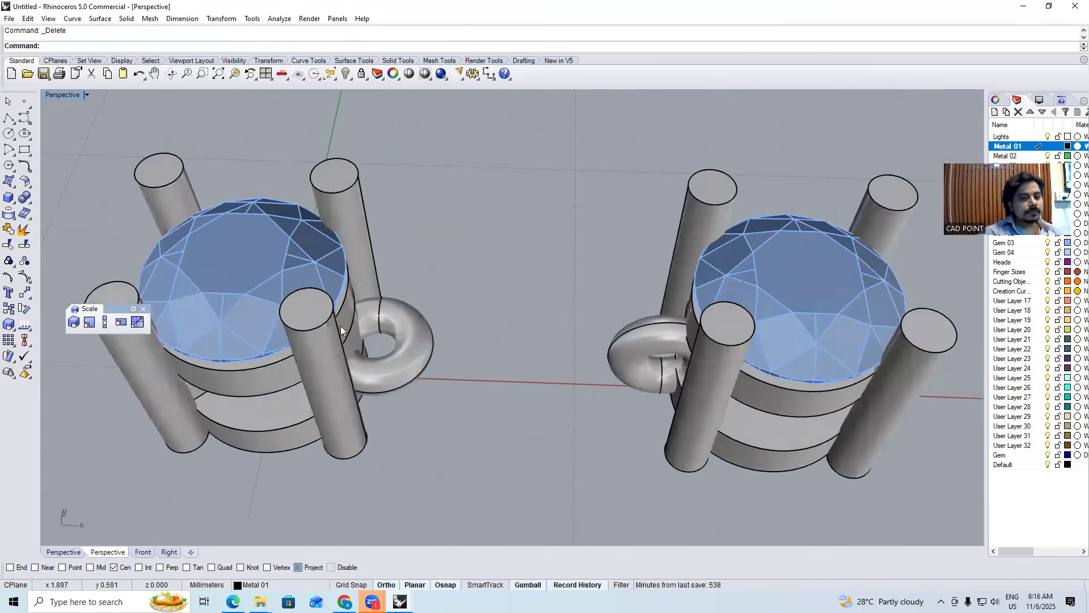
pyautogui.scroll(-6, 519, 355)
pyautogui.scroll(5, 624, 312)
pyautogui.moveTo(491, 335); pyautogui.dragTo(166, 343, button='right')
pyautogui.scroll(-4, 447, 316)
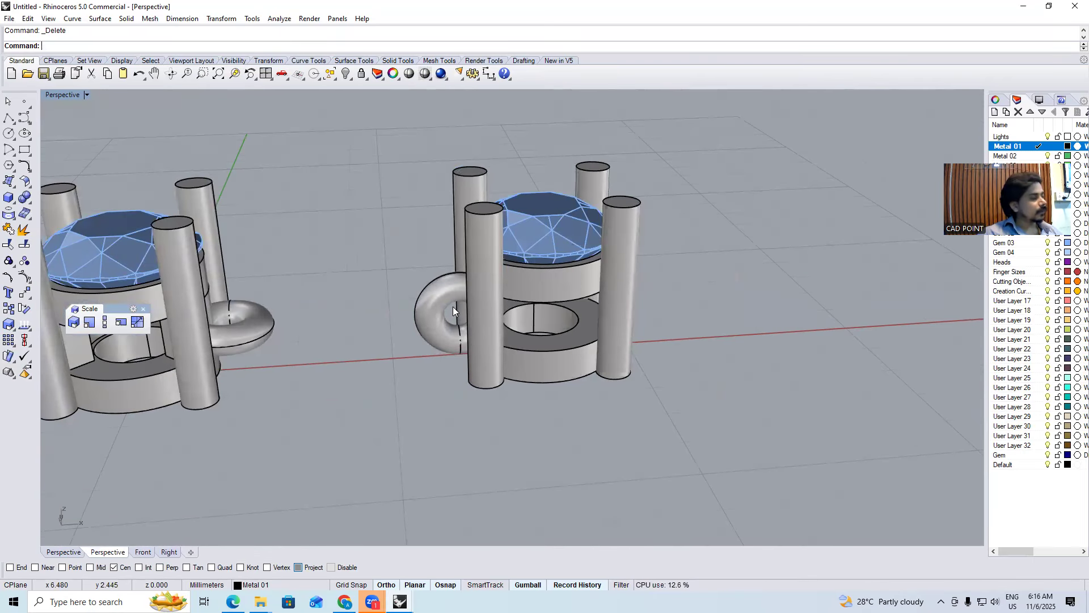
pyautogui.scroll(-3, 453, 307)
# Undo the deletion of the ring curves and the separation of the two heads
pyautogui.hotkey('ctrl', 'z')
pyautogui.press('Escape')
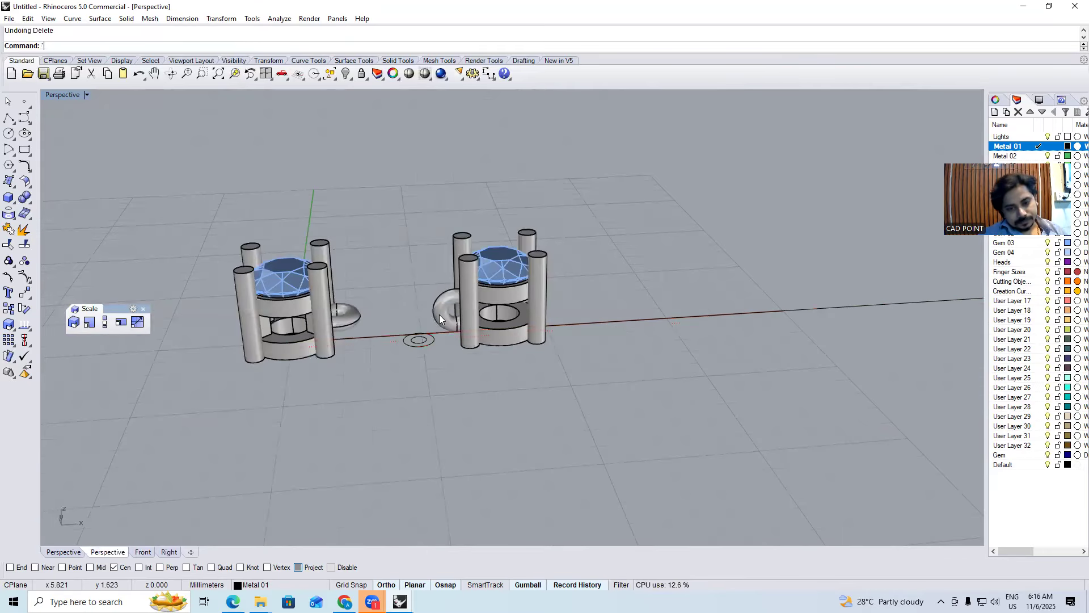
pyautogui.hotkey('ctrl', 'z')
pyautogui.press('Escape')
# Try rotating the second head with its vertical link ring about the ring's centre in the Front view
pyautogui.click(362, 307)
pyautogui.hotkey('ctrl', 'F2')
pyautogui.rightClick(362, 313)
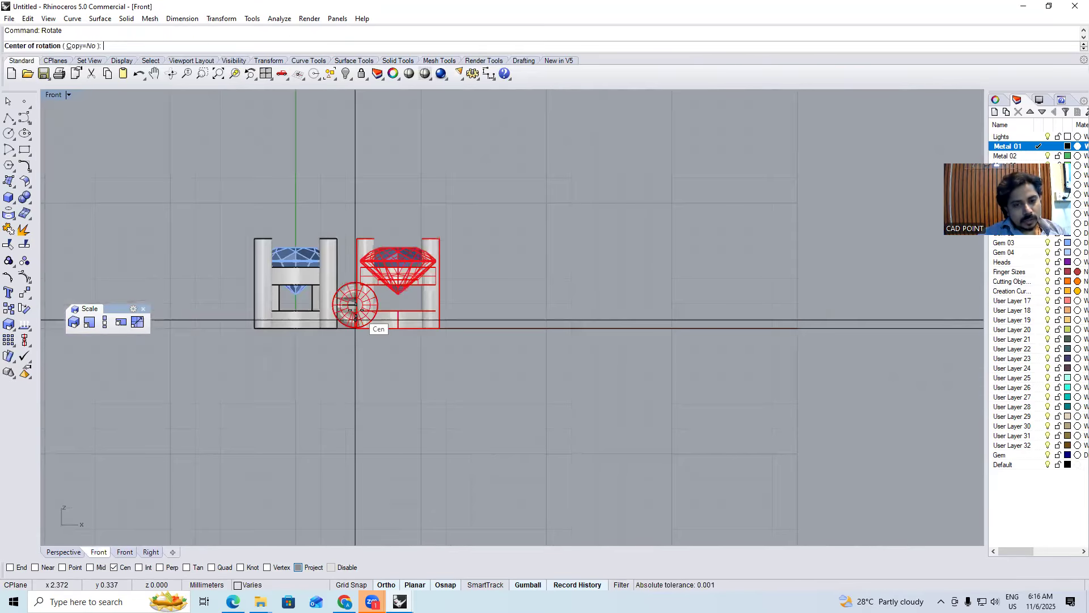
pyautogui.write('oo')
pyautogui.press('Return')
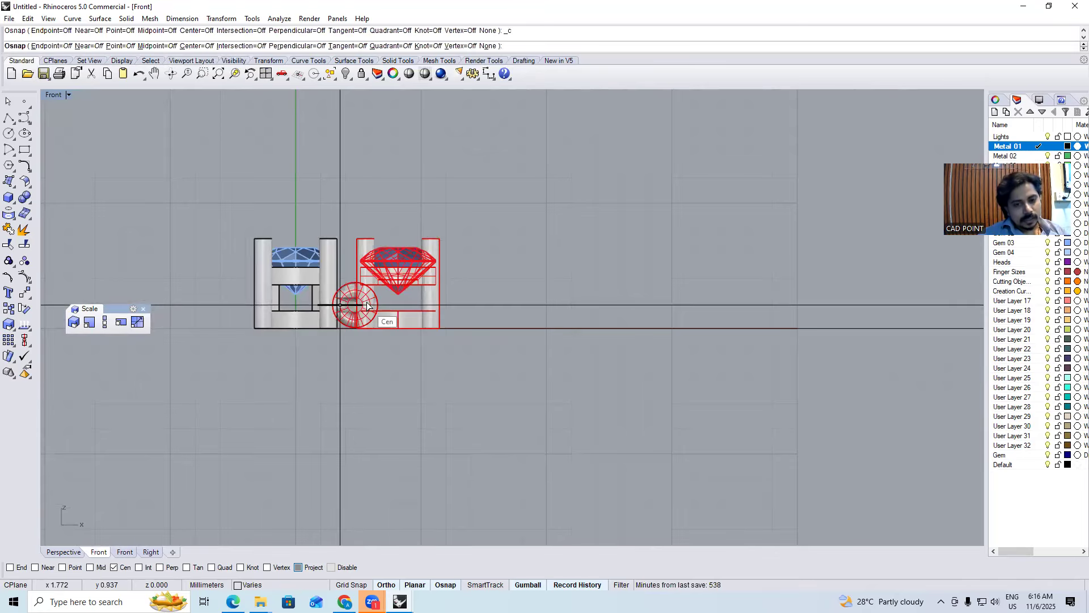
pyautogui.click(380, 302)
pyautogui.click(496, 304)
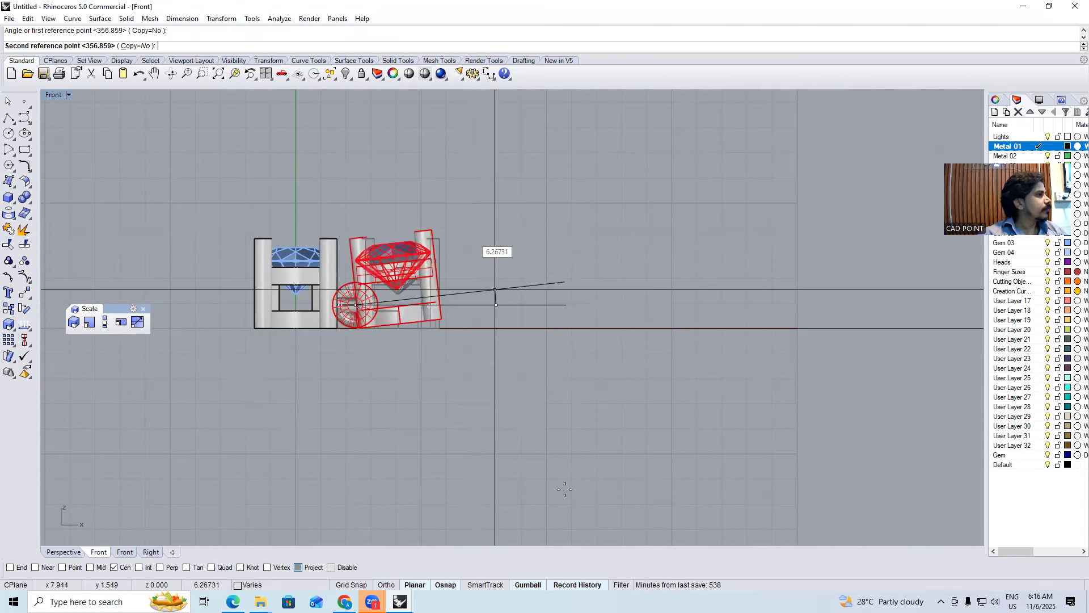
pyautogui.press('Escape')
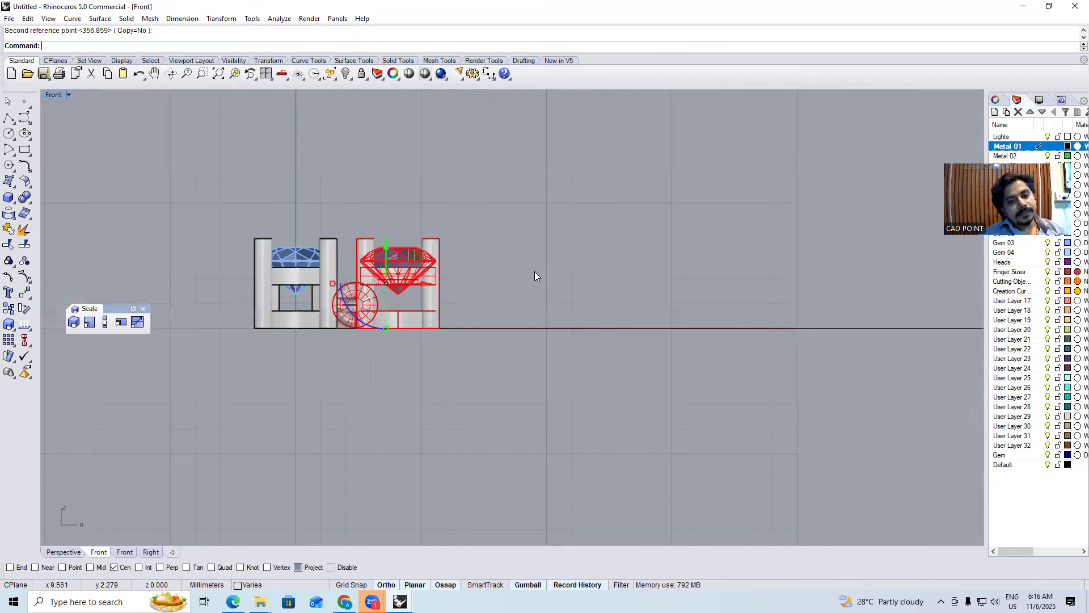
pyautogui.press('Escape')
# Copy the vertical link ring from the second gem's centre to the first gem's centre in the Top view
pyautogui.hotkey('ctrl', 'F1')
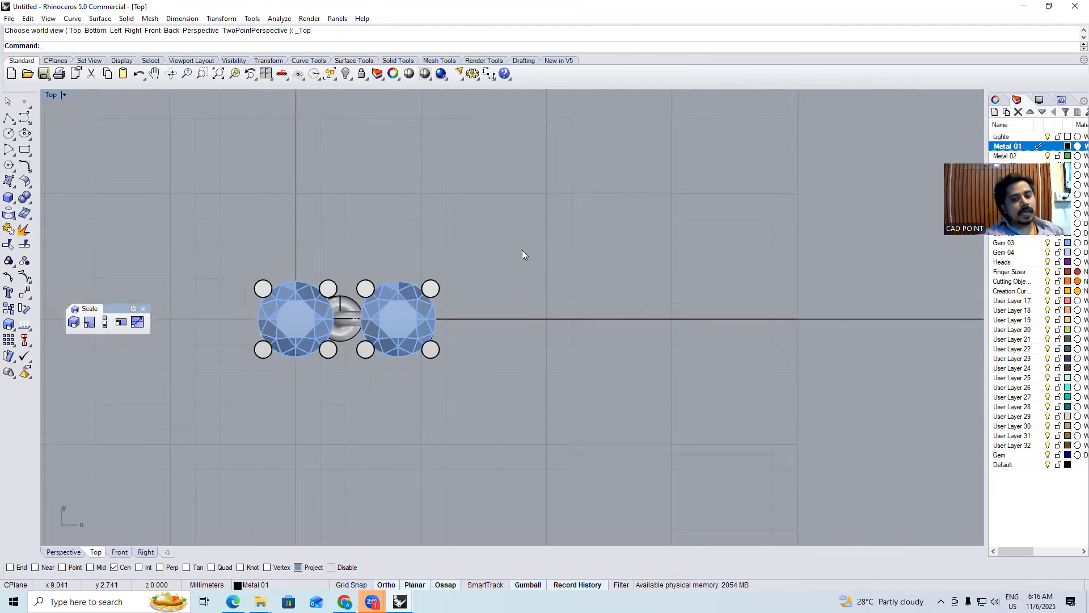
pyautogui.hotkey('ctrl', 'F4')
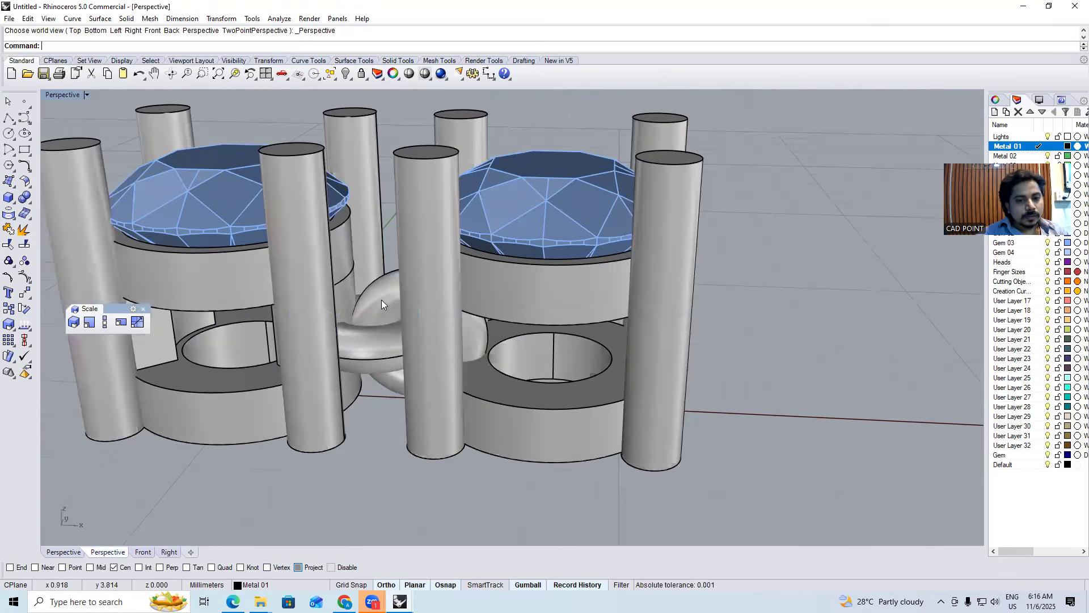
pyautogui.hotkey('ctrl', 'F1')
pyautogui.write('copy')
pyautogui.press('Return')
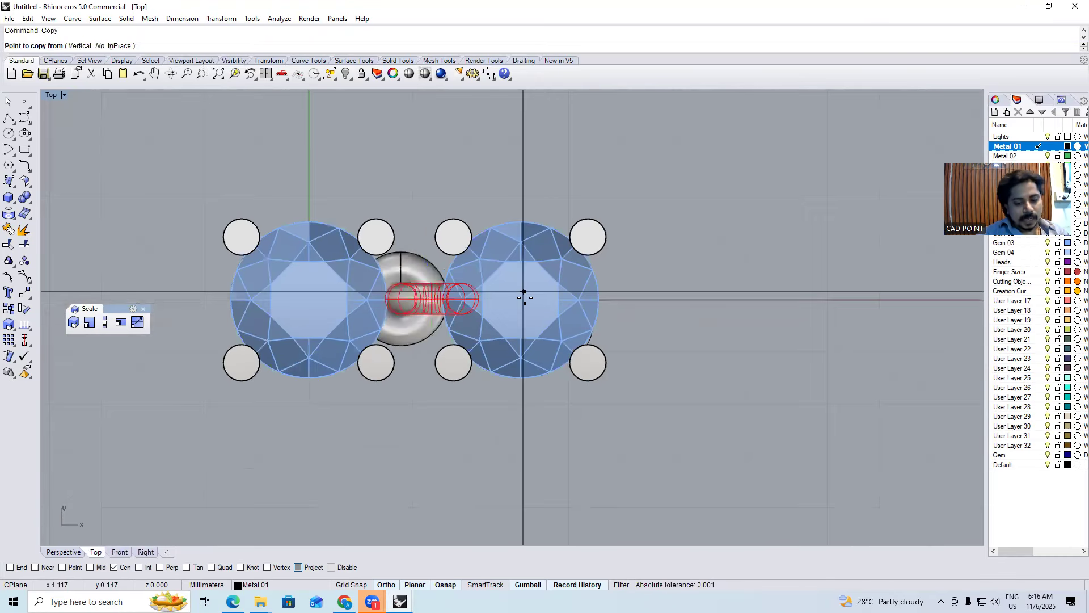
pyautogui.press('F3')
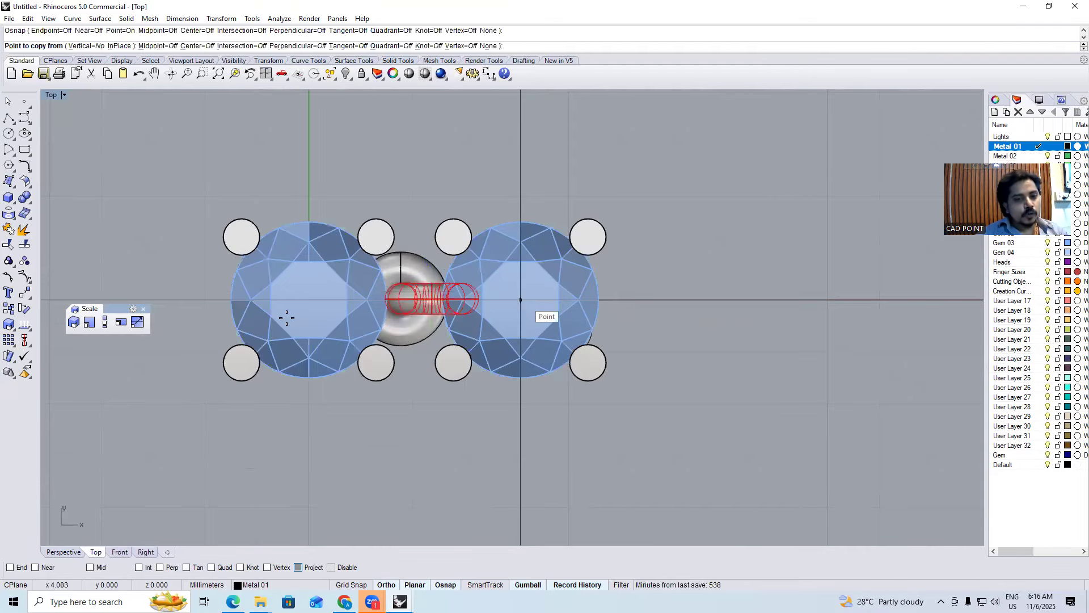
pyautogui.click(520, 300)
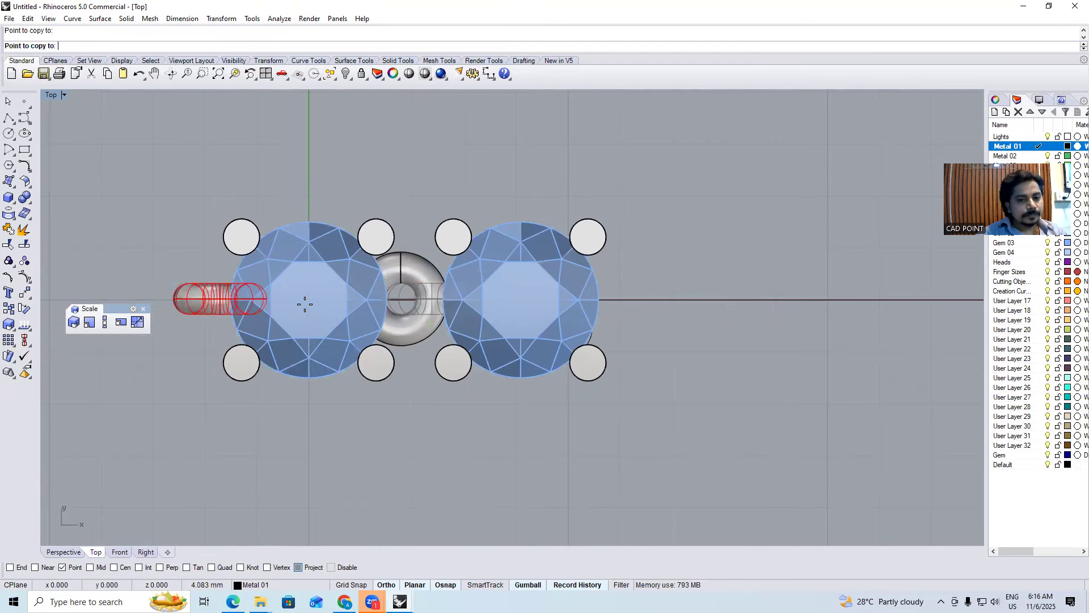
pyautogui.click(305, 304)
pyautogui.rightClick(305, 304)
# Measure the distance from the first gem's outer edge to the matching edge of the second gem along X
pyautogui.click(476, 210)
pyautogui.click(453, 250)
pyautogui.keyDown('shift'); pyautogui.click(457, 287); pyautogui.keyUp('shift')
pyautogui.press('Escape')
pyautogui.write('d')
pyautogui.press('Return')
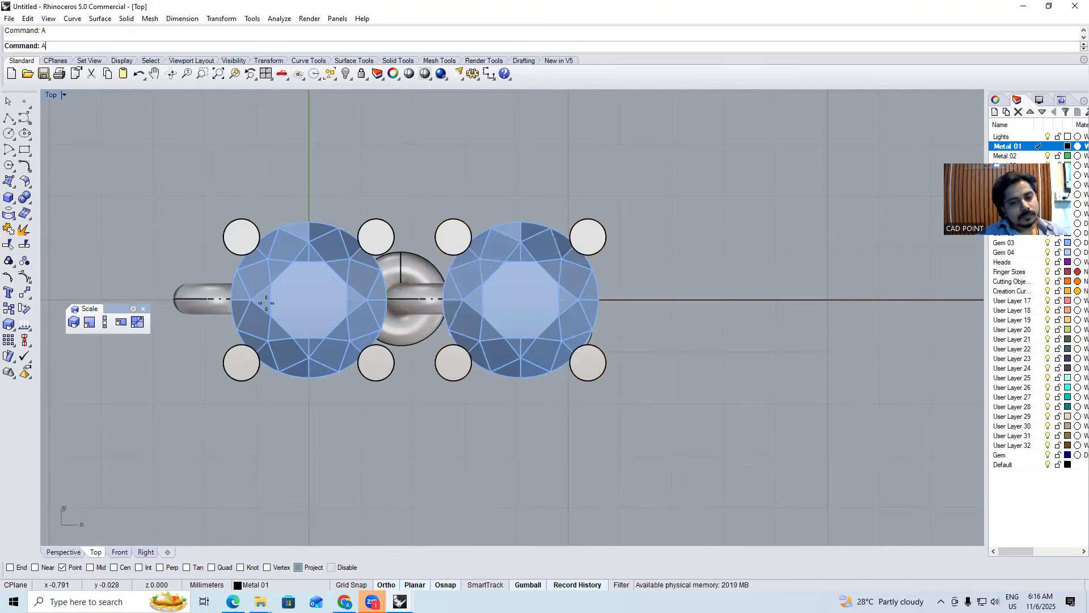
pyautogui.click(229, 299)
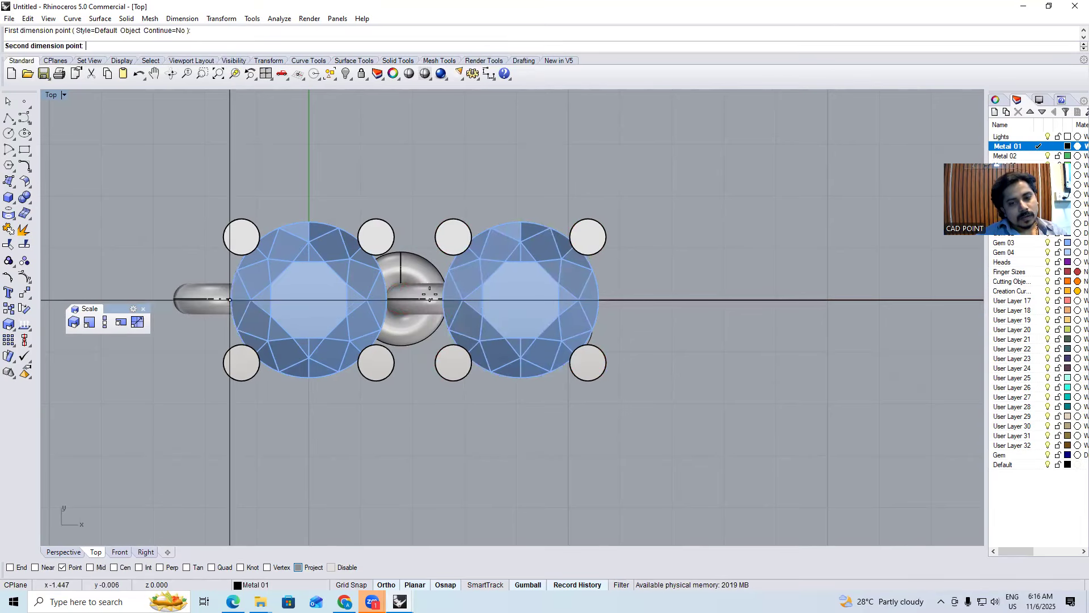
pyautogui.click(442, 298)
pyautogui.press('Escape')
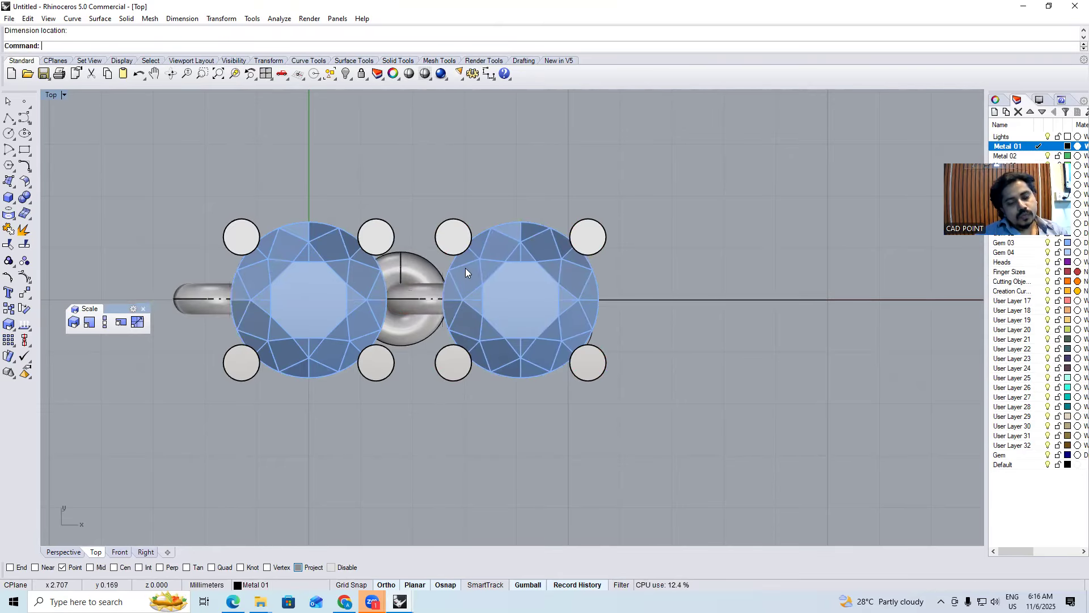
# Delete the second head and its vertical link ring, and check the remaining head with its two link rings in Perspective
pyautogui.click(466, 268)
pyautogui.scroll(-6, 466, 265)
pyautogui.press('Delete')
pyautogui.scroll(2, 496, 289)
pyautogui.scroll(2, 491, 291)
pyautogui.moveTo(546, 366); pyautogui.dragTo(468, 276)
pyautogui.press('Delete')
pyautogui.click(458, 278)
pyautogui.press('Delete')
pyautogui.hotkey('ctrl', 'F4')
pyautogui.moveTo(400, 276); pyautogui.dragTo(210, 350, button='right')
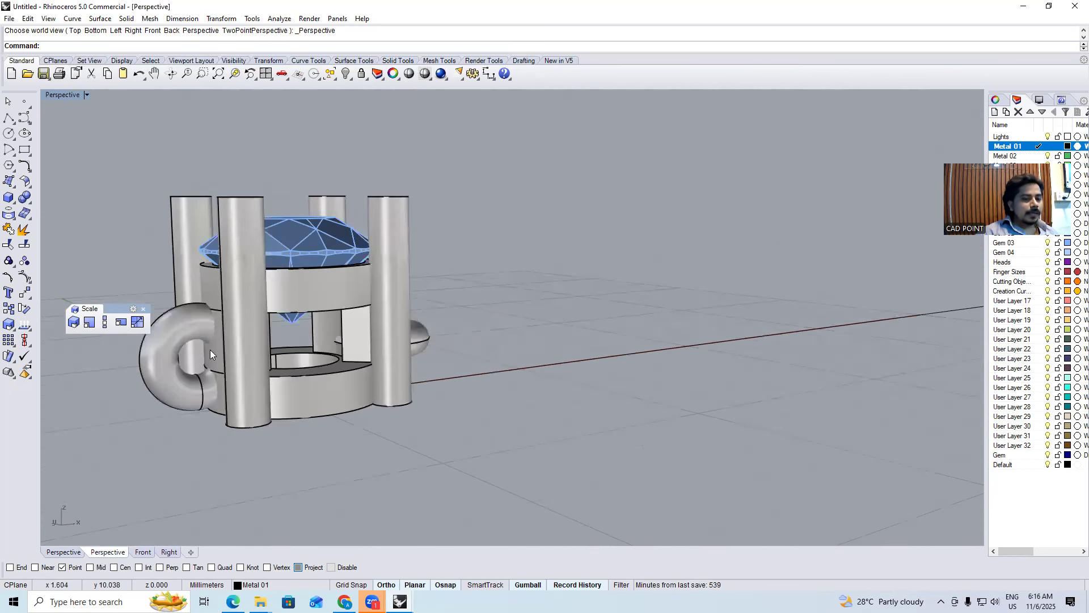
pyautogui.moveTo(469, 324); pyautogui.dragTo(461, 328, button='right')
pyautogui.scroll(-2, 463, 327)
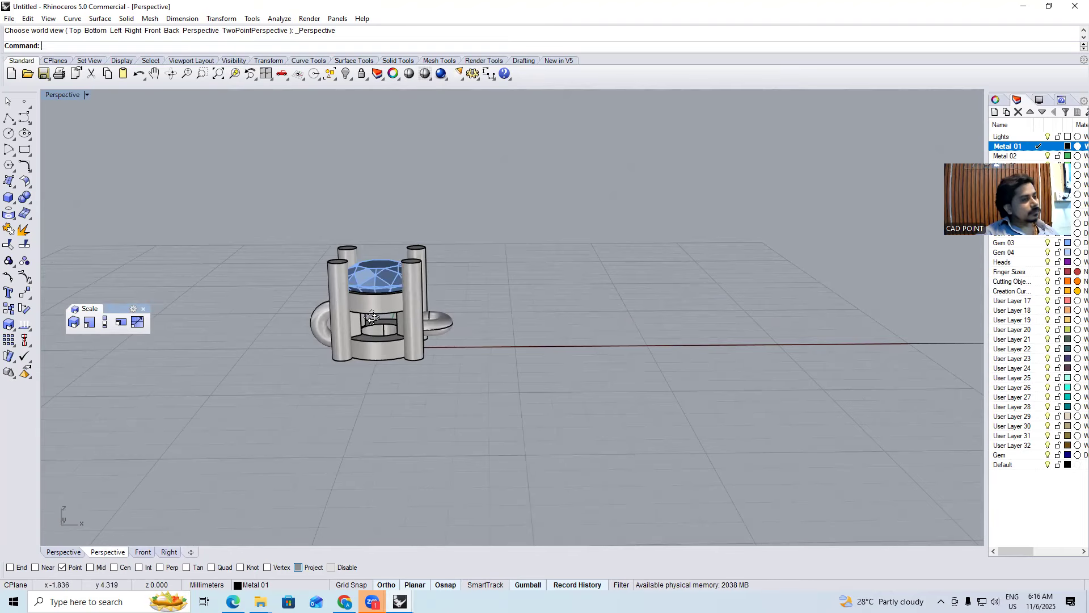
# Array the complete gem head with its two link rings along the X-direction path curve, using distance between items and Freeform orientation
pyautogui.moveTo(331, 291); pyautogui.dragTo(248, 231, button='right')
pyautogui.hotkey('ctrl', 'a')
pyautogui.press('Escape')
pyautogui.hotkey('ctrl', 'a')
pyautogui.write('A')
pyautogui.press('BackSpace')
pyautogui.write('AC')
pyautogui.press('Return')
pyautogui.click(474, 348)
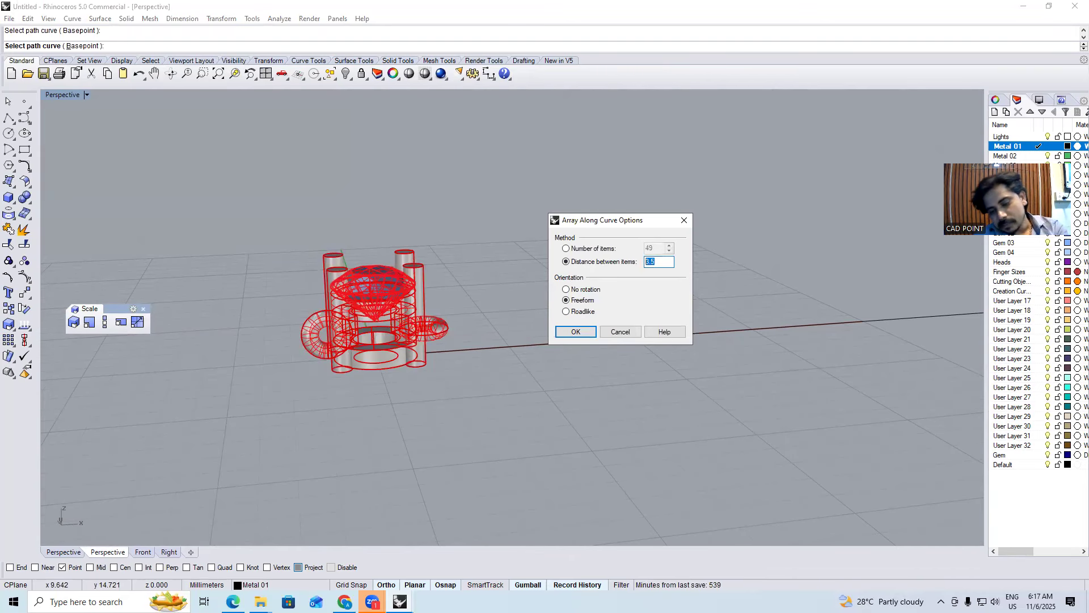
pyautogui.press('Return')
pyautogui.click(481, 409)
# Inspect the arrayed heads from below in Perspective, and check the second head with its vertical link ring in the Top view
pyautogui.moveTo(481, 408); pyautogui.dragTo(488, 267, button='right')
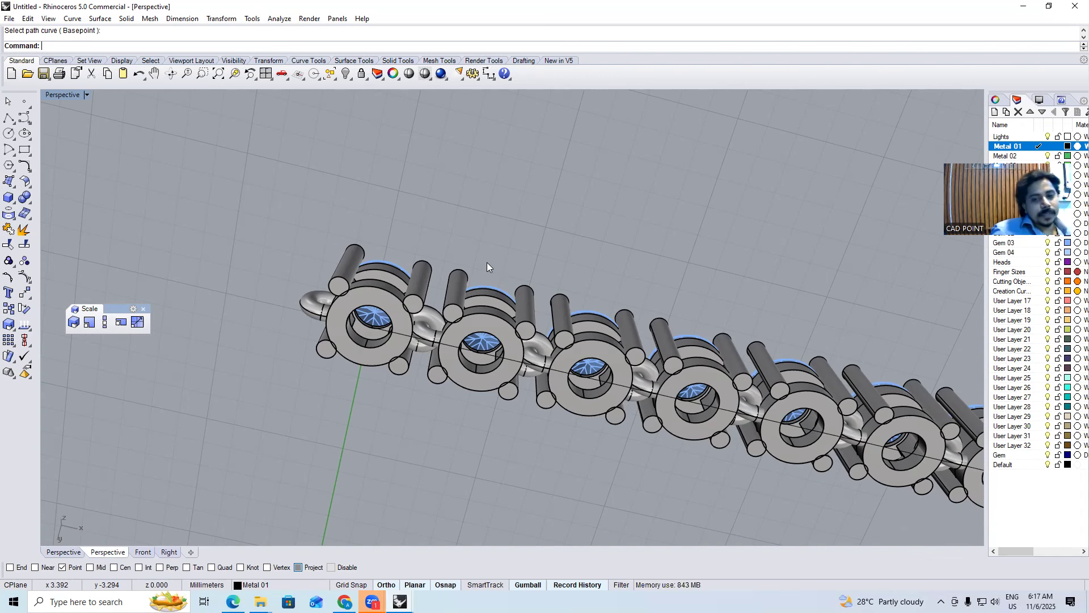
pyautogui.moveTo(463, 439); pyautogui.dragTo(456, 361, button='right')
pyautogui.click(484, 332)
pyautogui.scroll(3, 472, 358)
pyautogui.hotkey('ctrl', 'F1')
pyautogui.click(411, 207)
pyautogui.moveTo(412, 207); pyautogui.dragTo(588, 436)
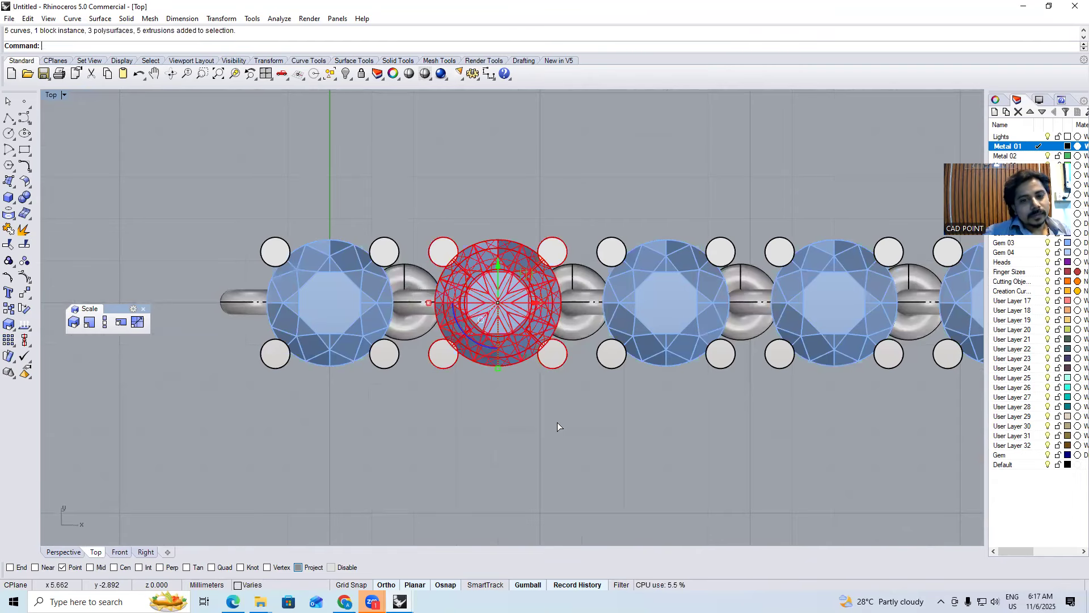
pyautogui.scroll(2, 443, 318)
pyautogui.keyDown('shift'); pyautogui.click(404, 299); pyautogui.keyUp('shift')
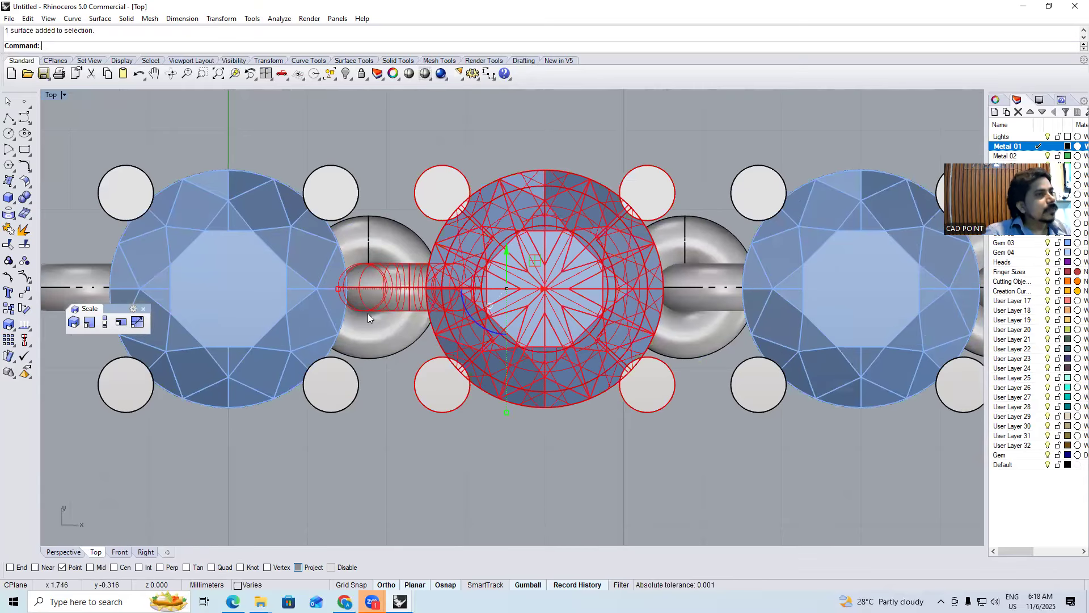
pyautogui.press('Escape')
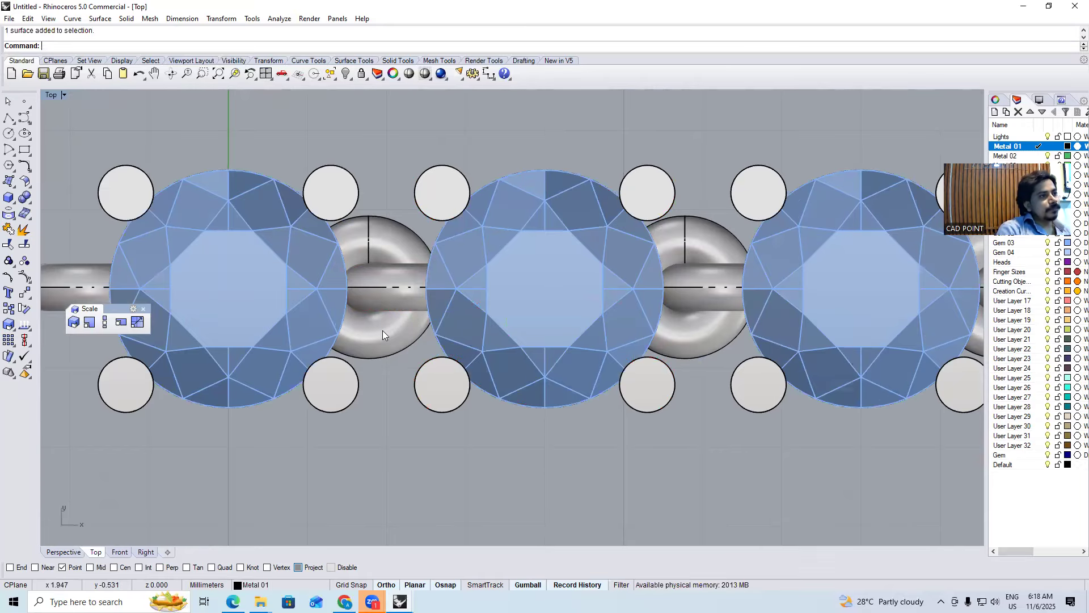
# Group the first gem head together with its two link rings
pyautogui.click(387, 287)
pyautogui.scroll(6, 385, 281)
pyautogui.click(389, 228)
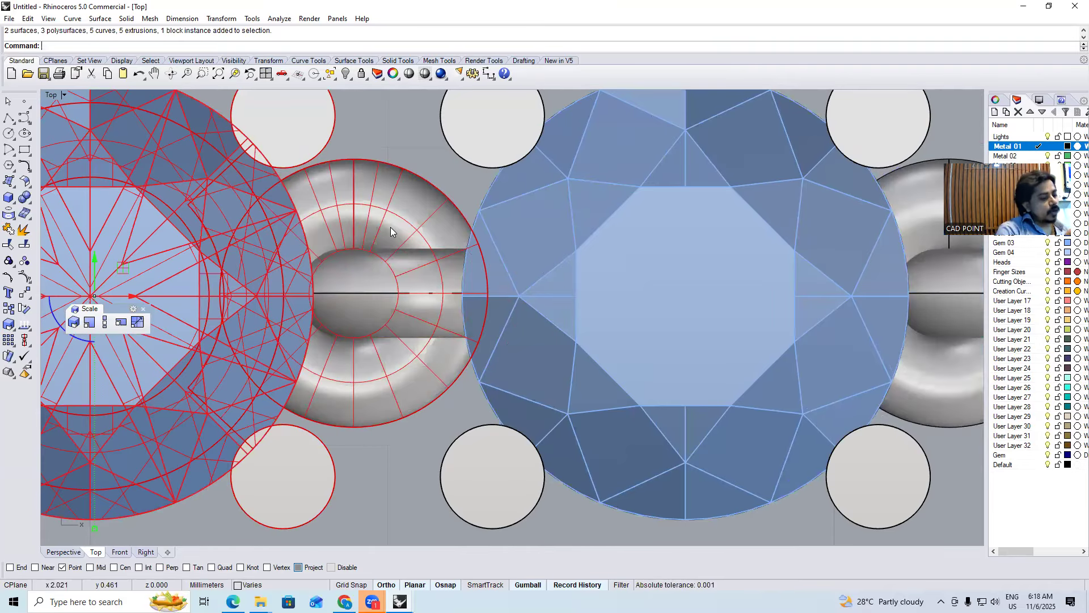
pyautogui.hotkey('ctrl', 'g')
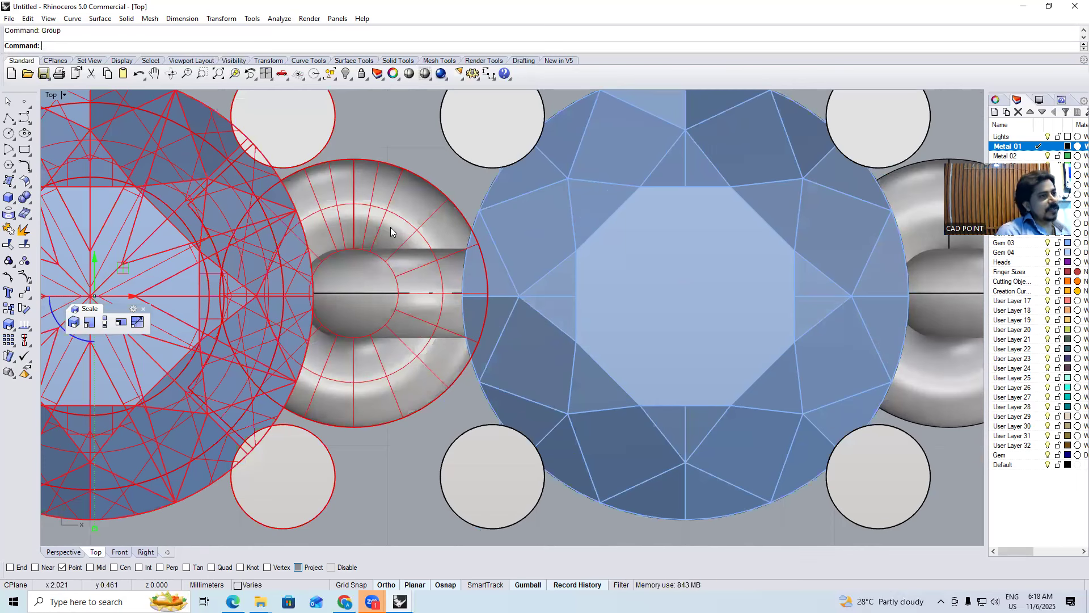
pyautogui.press('Escape')
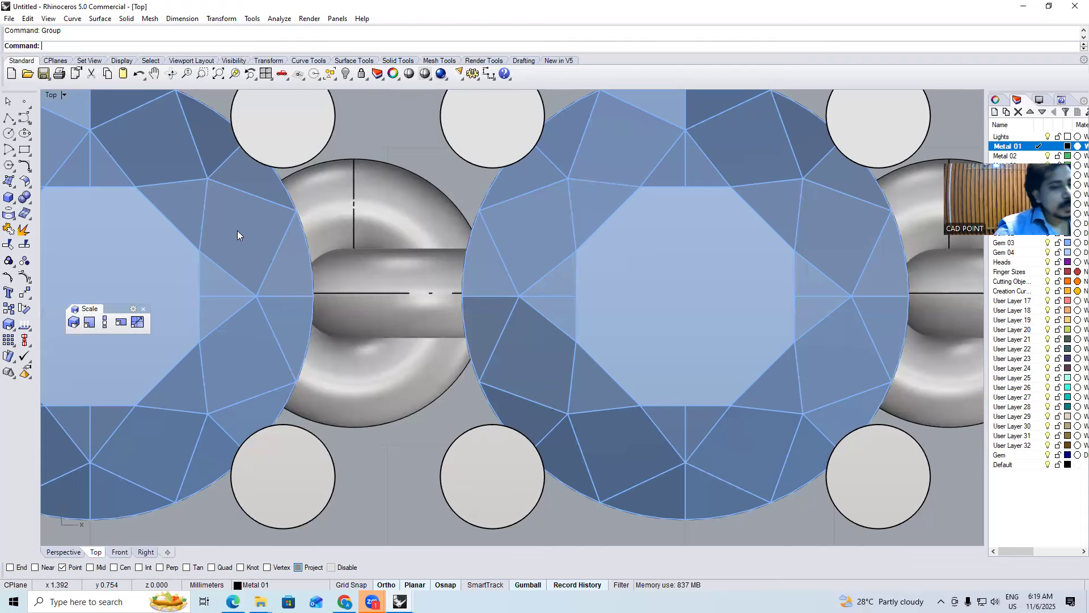
# Remove the first head's horizontal link ring from its group and move it straight down below the row of heads
pyautogui.scroll(-5, 294, 214)
pyautogui.hotkey('ctrl', 'a')
pyautogui.click(298, 209)
pyautogui.press('Escape')
pyautogui.scroll(4, 296, 210)
pyautogui.write('RG')
pyautogui.press('Return')
pyautogui.click(294, 210)
pyautogui.scroll(-6, 292, 206)
pyautogui.moveTo(290, 198); pyautogui.dragTo(276, 372)
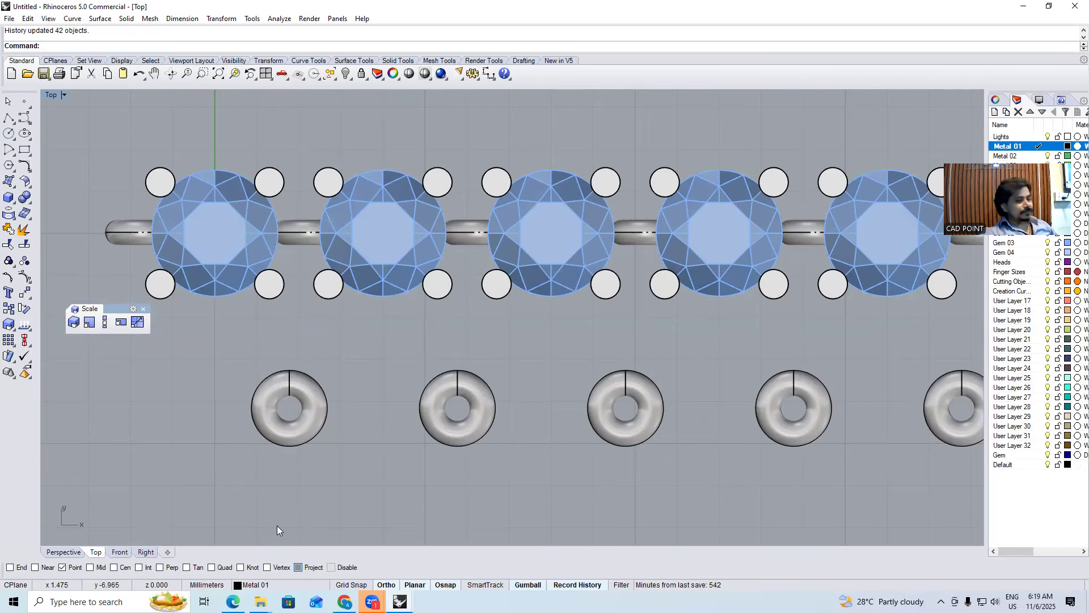
# Copy and paste the first detached link ring in place, and rotate the copy upright in the Front view
pyautogui.scroll(2, 310, 394)
pyautogui.click(310, 393)
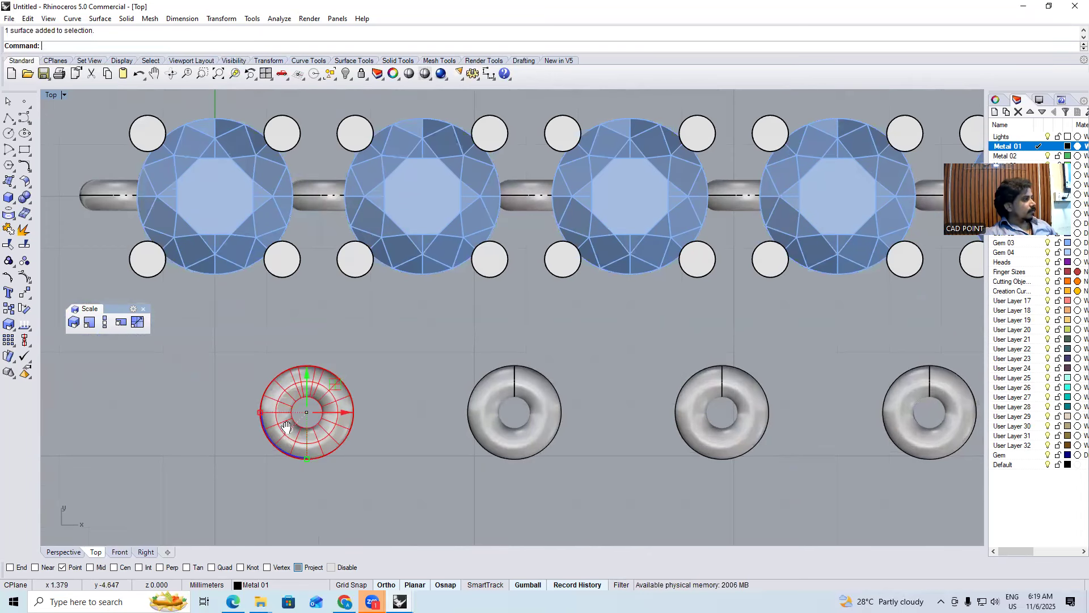
pyautogui.moveTo(287, 431); pyautogui.dragTo(291, 411, button='right')
pyautogui.hotkey('ctrl', 'c')
pyautogui.hotkey('ctrl', 'v')
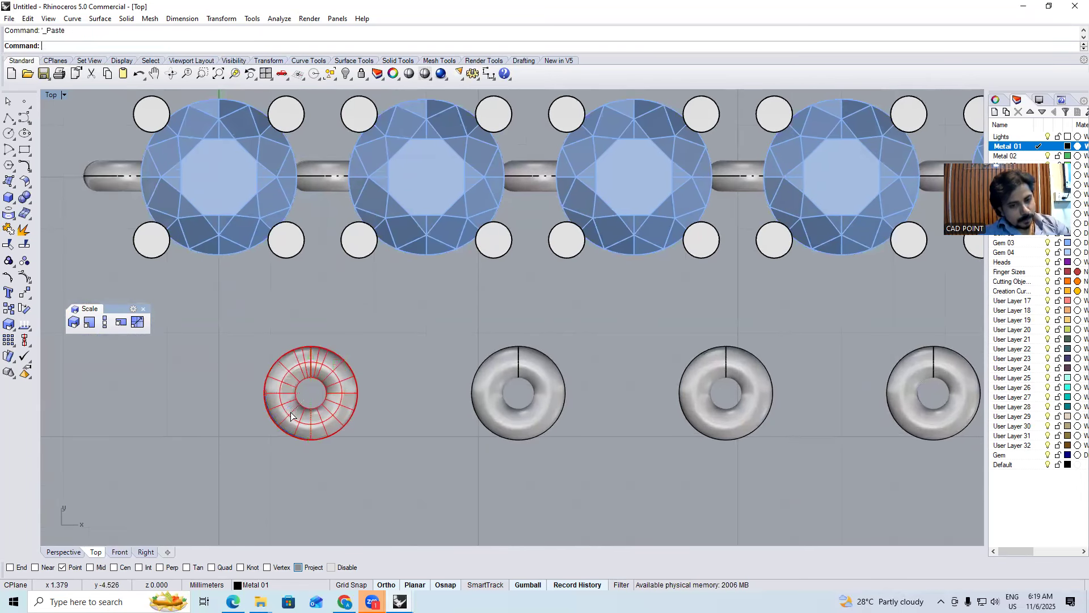
pyautogui.hotkey('ctrl', 'F2')
pyautogui.moveTo(284, 339); pyautogui.dragTo(278, 288)
# Move the upright ring up along Y to interlock with the flat ring in the Top view, and rotate the pair 90 degrees counterclockwise
pyautogui.hotkey('ctrl', 'F1')
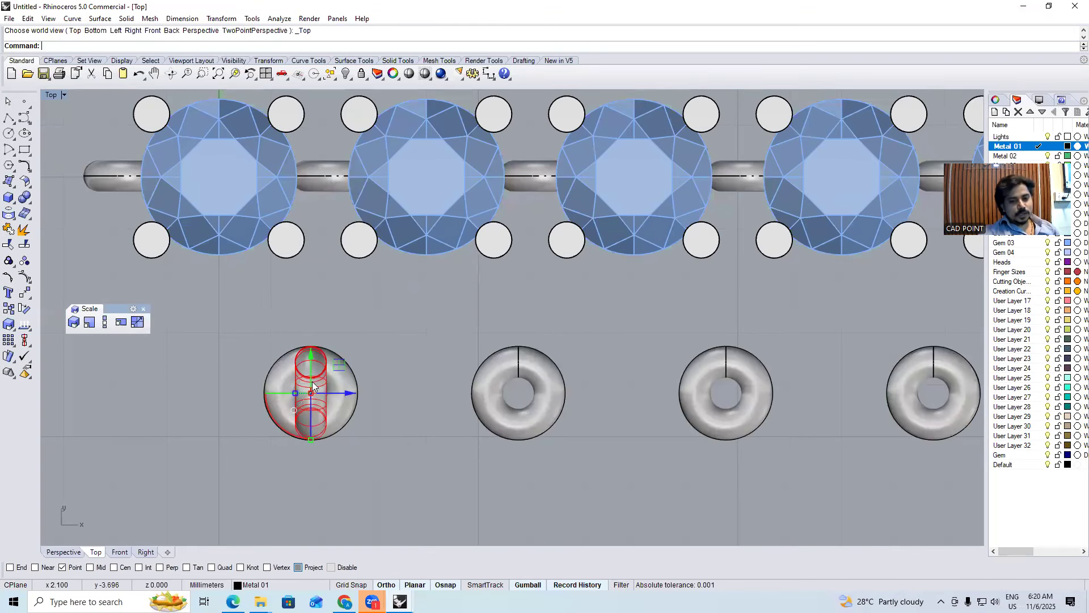
pyautogui.moveTo(310, 354); pyautogui.dragTo(307, 338)
pyautogui.click(387, 357)
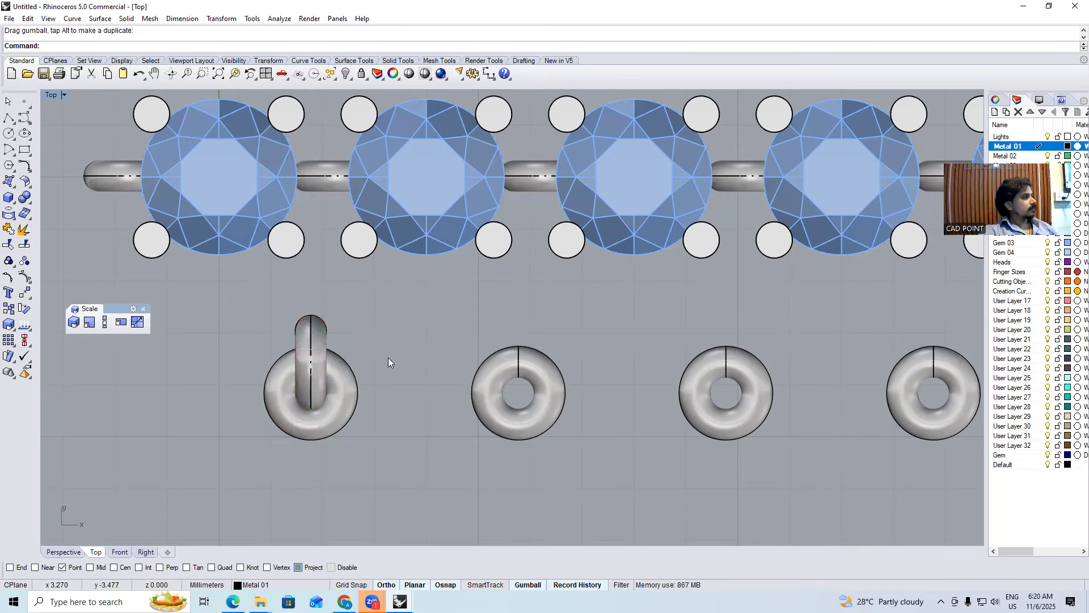
pyautogui.moveTo(388, 356); pyautogui.dragTo(275, 425)
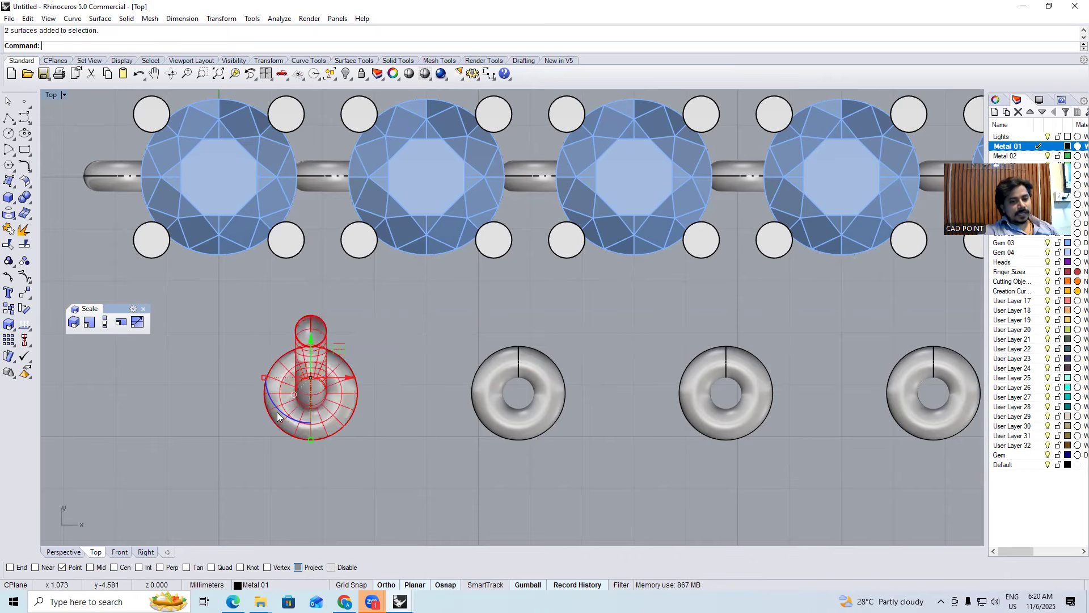
pyautogui.moveTo(346, 430); pyautogui.dragTo(348, 430)
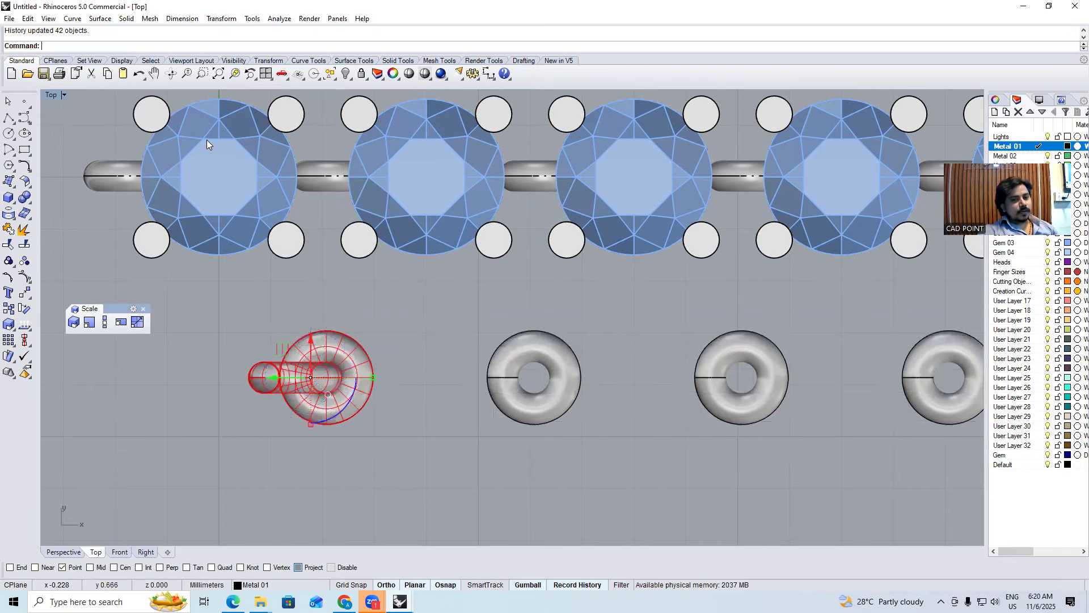
pyautogui.click(450, 435)
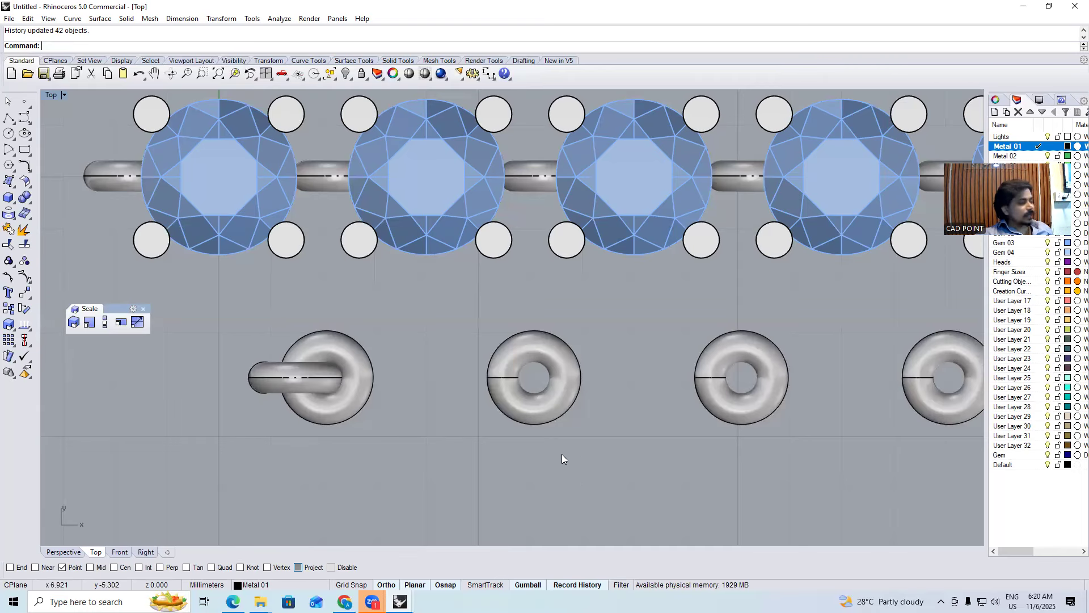
# Hide the entire row of gem heads and all the link rings in the Top view
pyautogui.scroll(-3, 562, 453)
pyautogui.moveTo(466, 380); pyautogui.dragTo(441, 337, button='right')
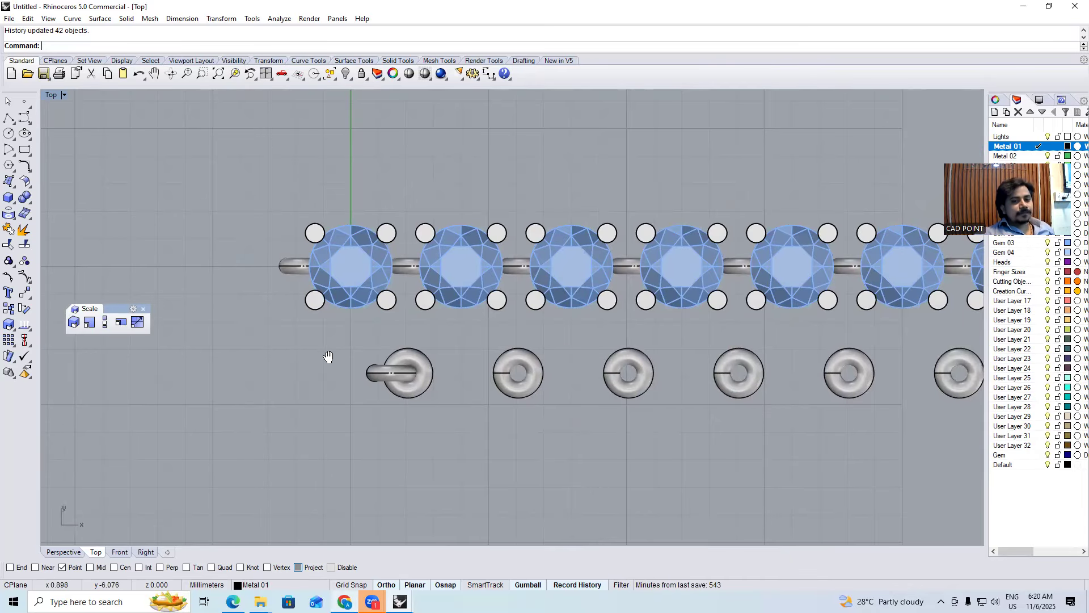
pyautogui.scroll(-1, 323, 349)
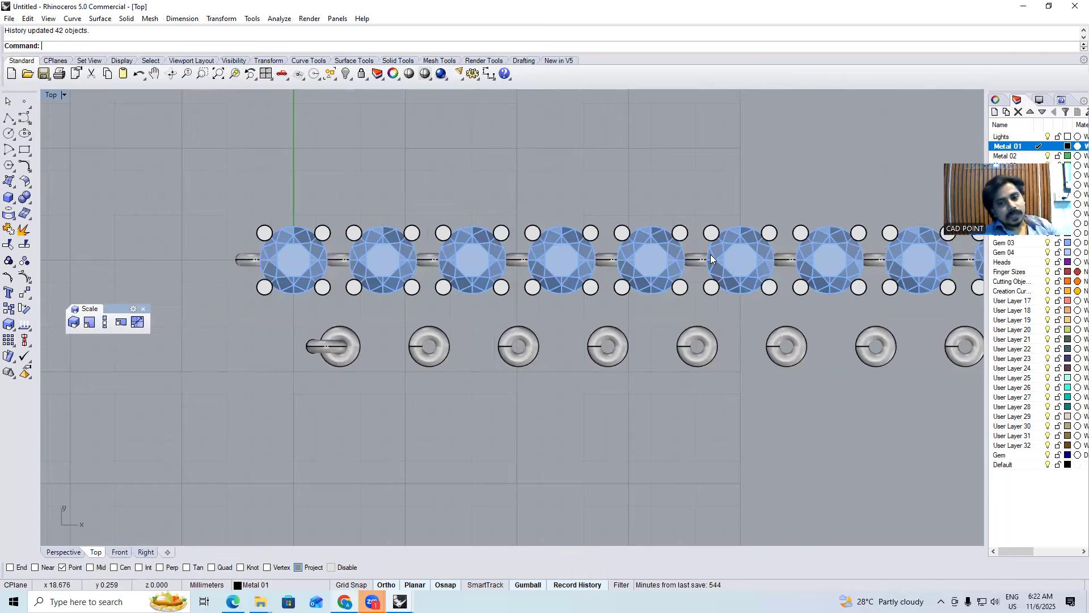
pyautogui.write('sv')
pyautogui.press('Return')
pyautogui.scroll(-8, 289, 329)
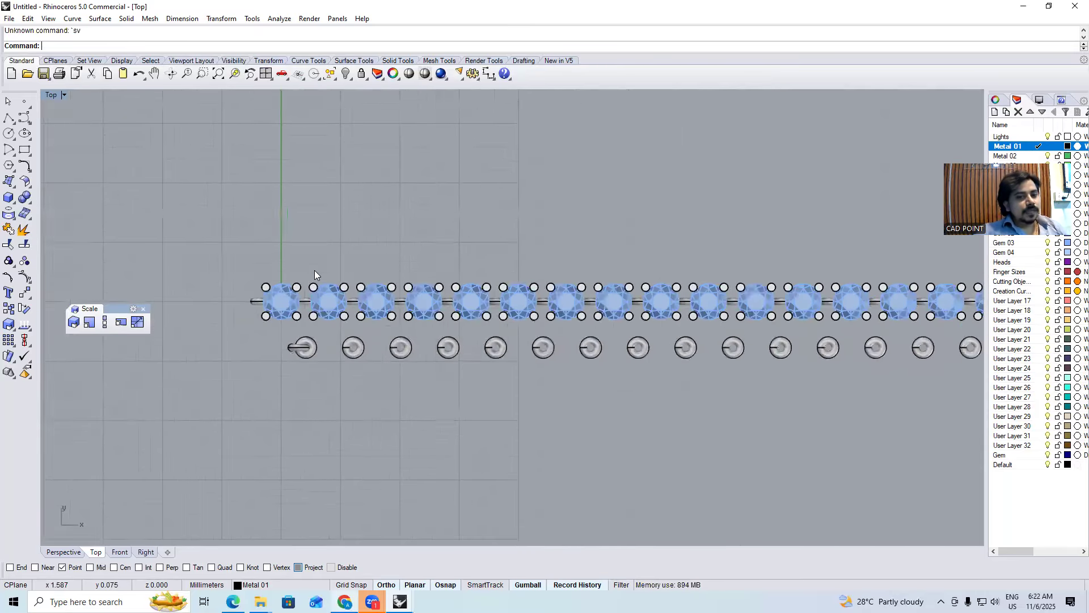
pyautogui.scroll(-3, 320, 272)
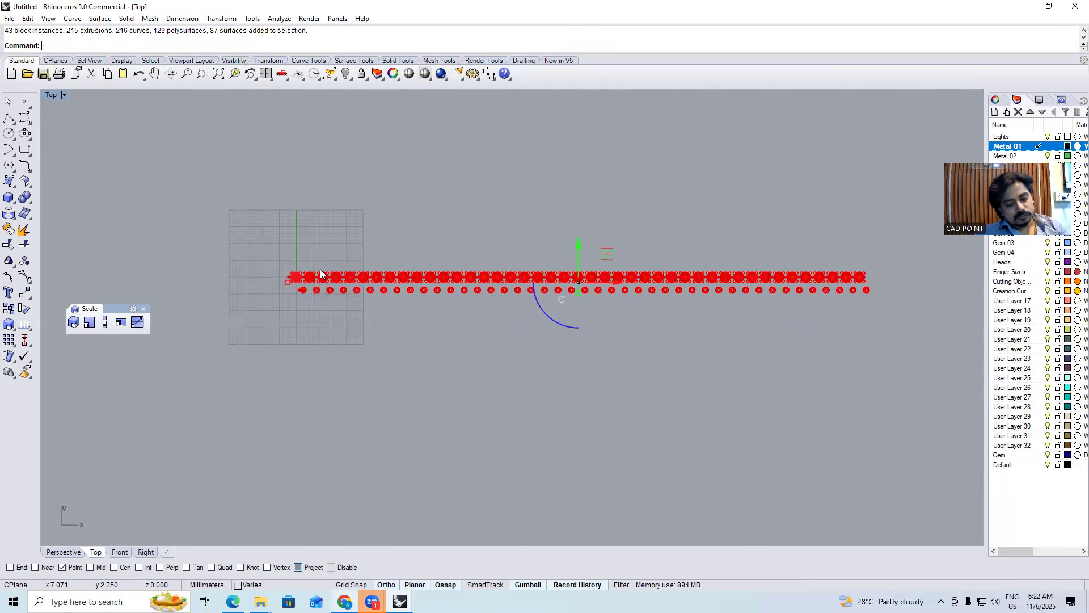
pyautogui.hotkey('ctrl', 'h')
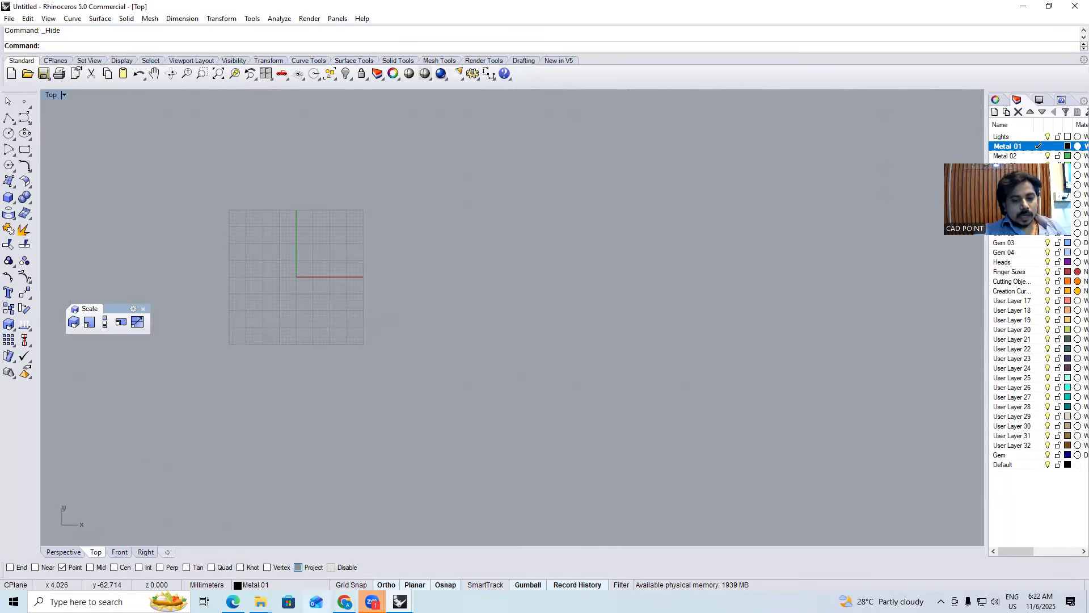
# Switch to WhatsApp, send the file nk.stl from Downloads in the open chat, and return to Rhinoceros
pyautogui.hotkey('alt', 'Tab')
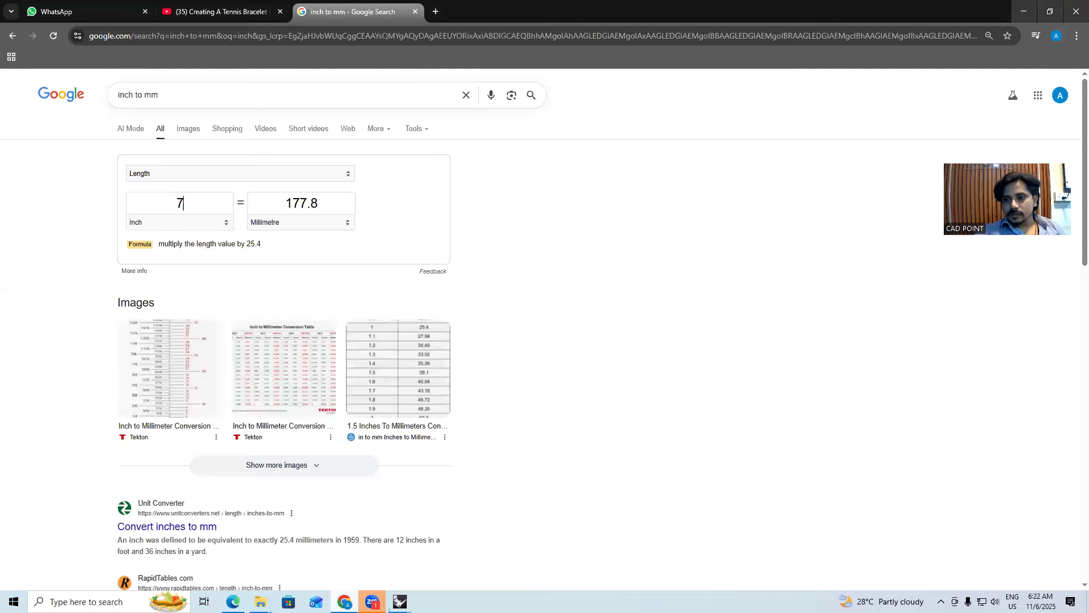
pyautogui.hotkey('alt', 'Tab')
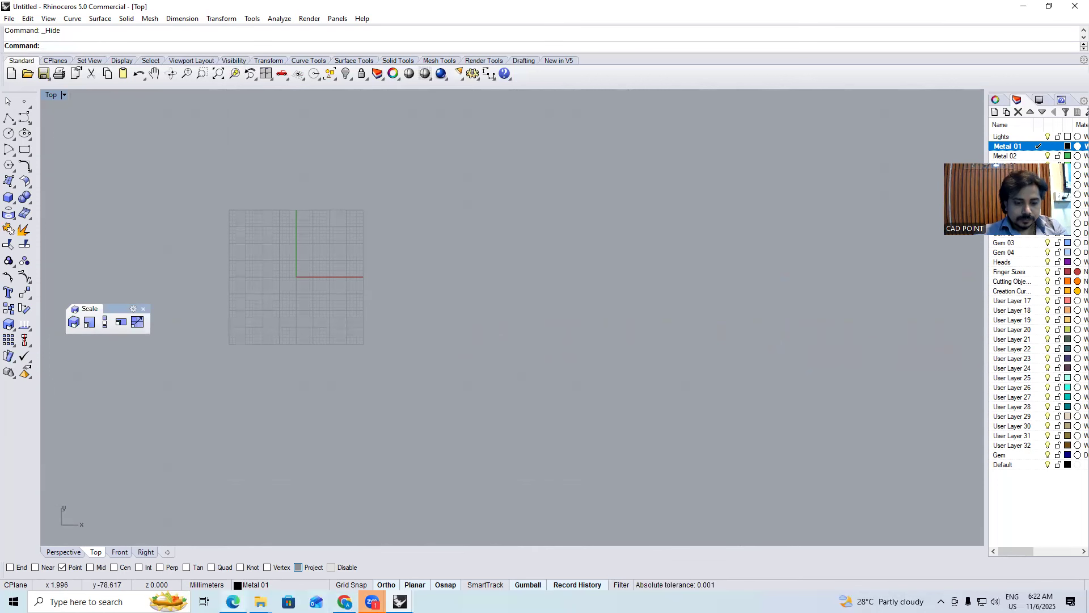
pyautogui.hotkey('alt', 'Tab')
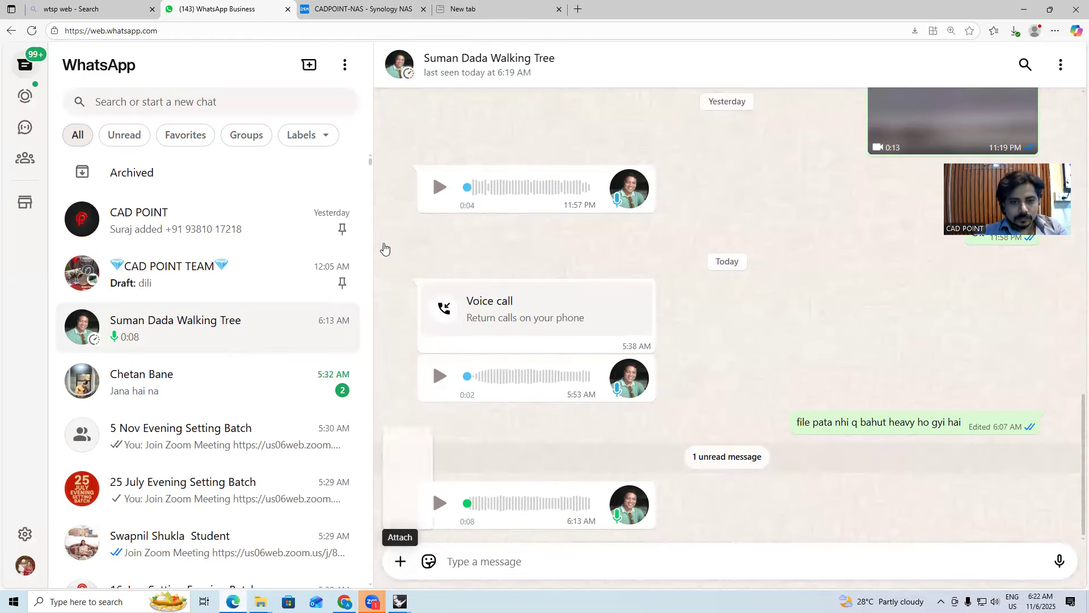
pyautogui.click(384, 246)
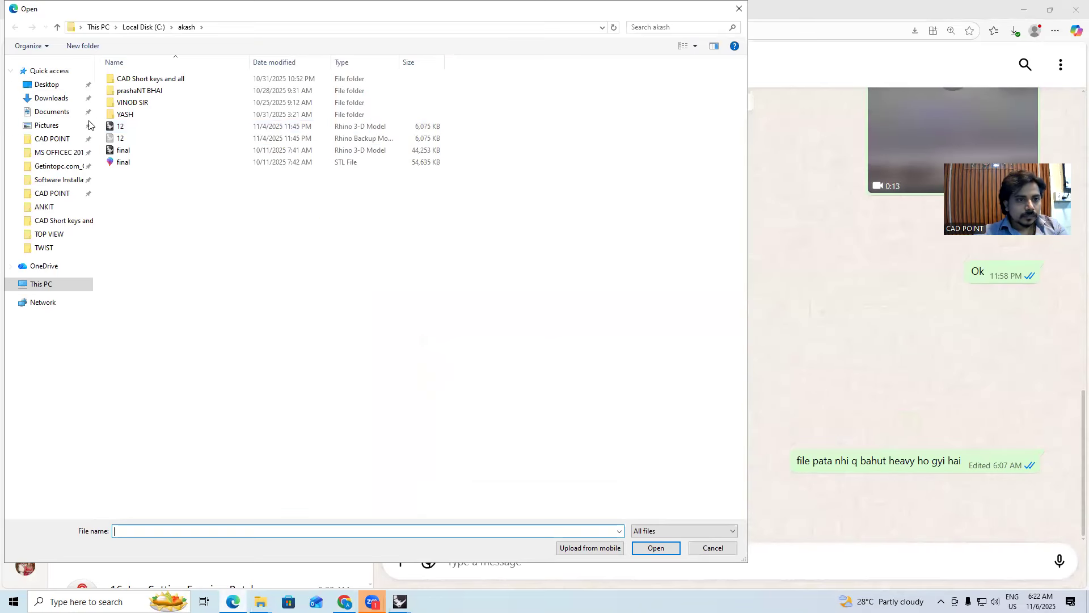
pyautogui.click(62, 73)
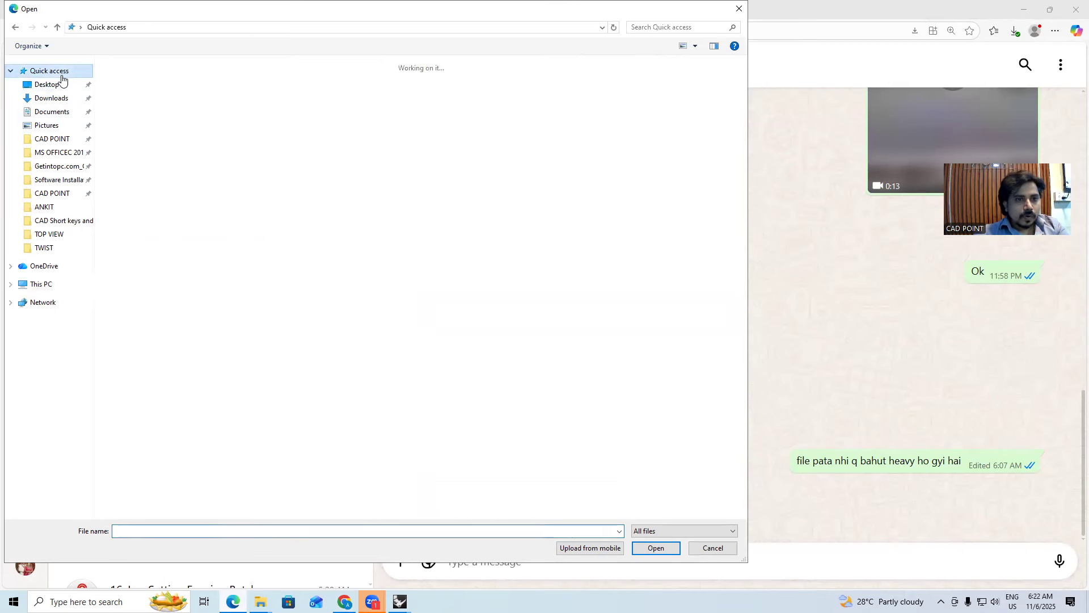
pyautogui.click(59, 98)
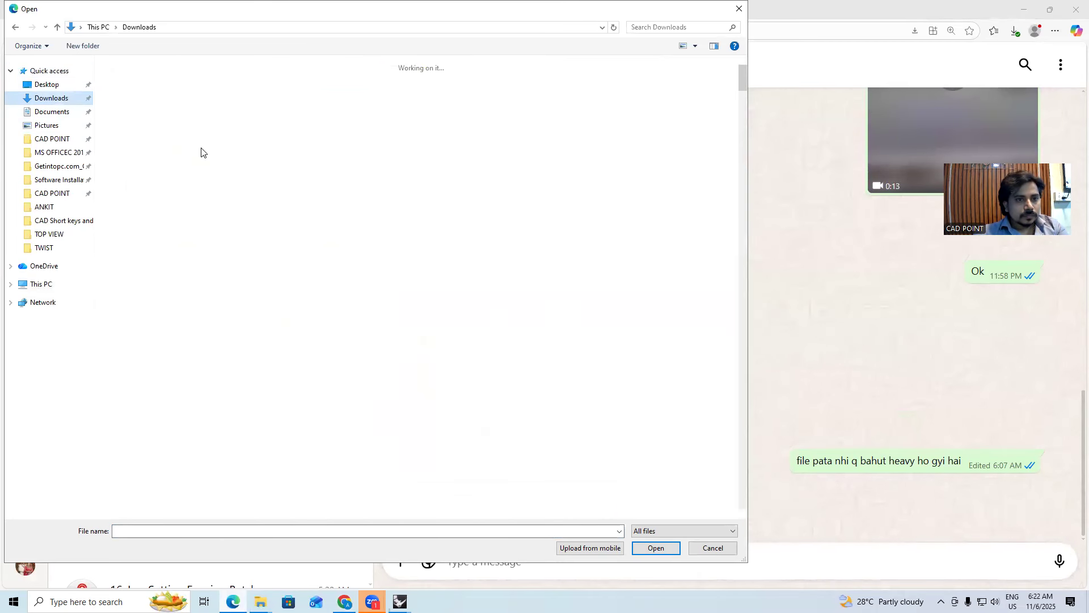
pyautogui.doubleClick(194, 154)
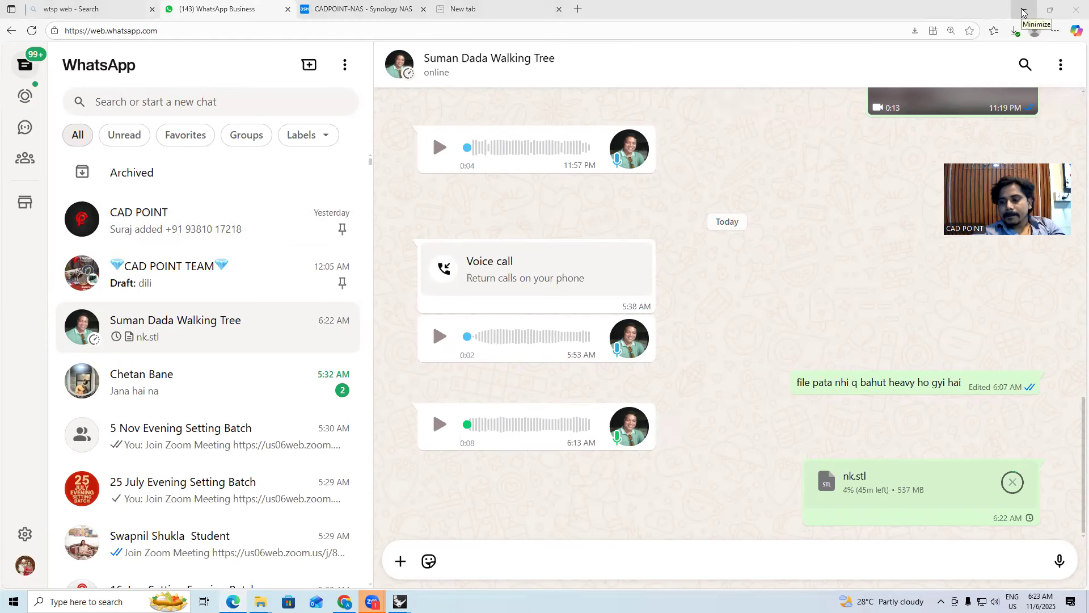
pyautogui.hotkey('alt', 'Tab')
# Switch to YouTube in the browser, search for "gb box" and open the video Box Clasp Preview
pyautogui.moveTo(333, 262); pyautogui.dragTo(436, 264, button='right')
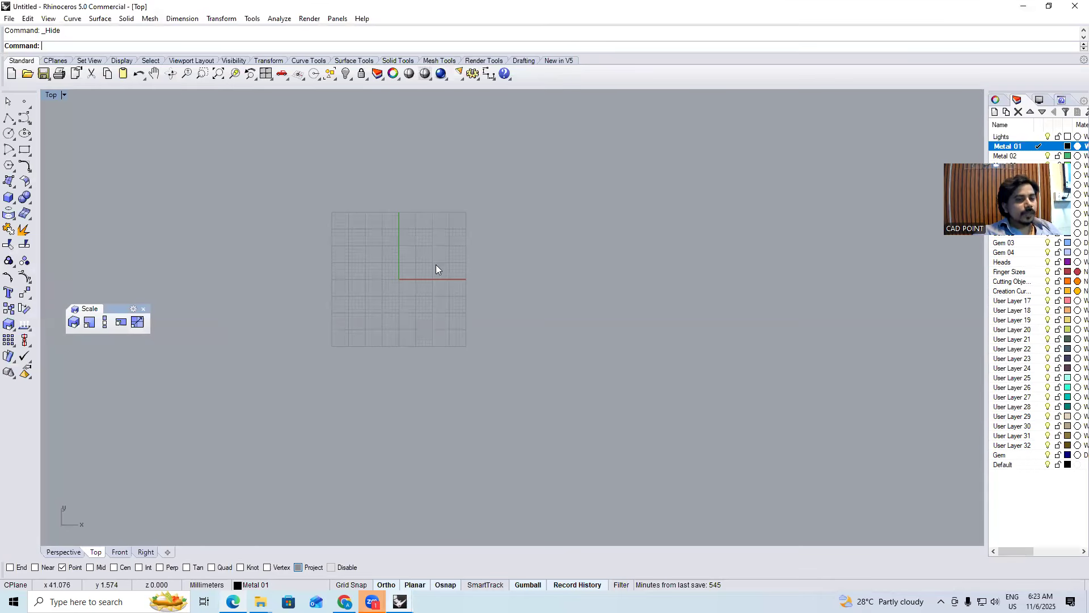
pyautogui.scroll(2, 431, 300)
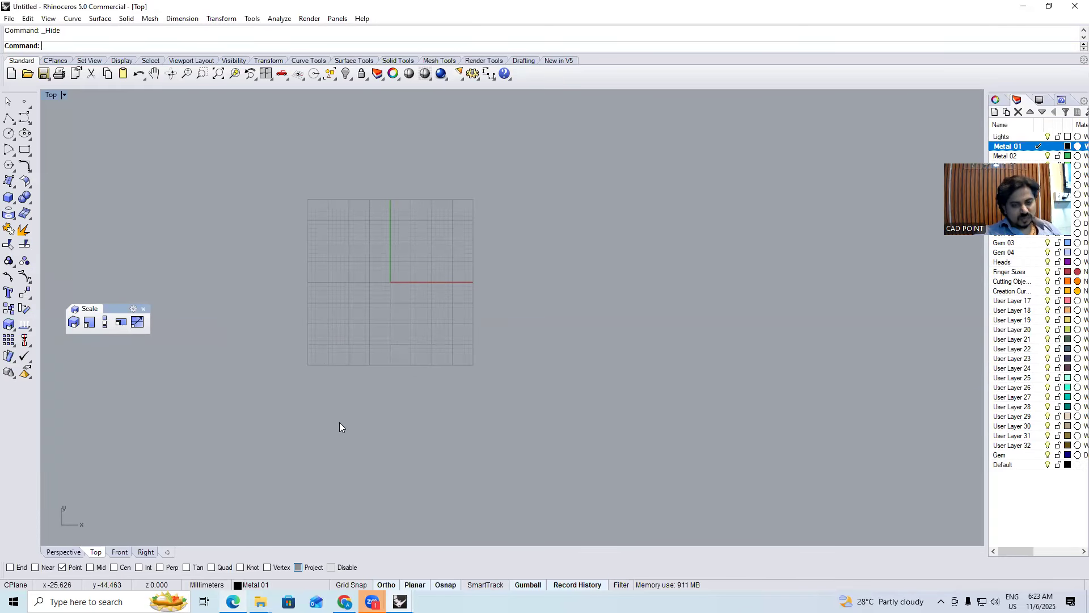
pyautogui.hotkey('alt', 'Tab')
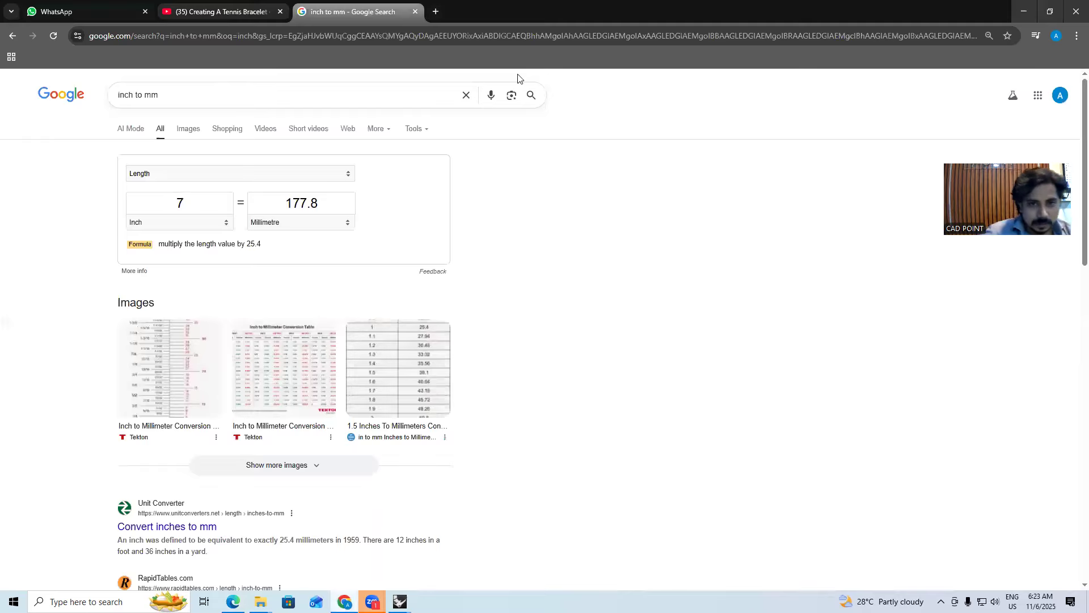
pyautogui.click(223, 11)
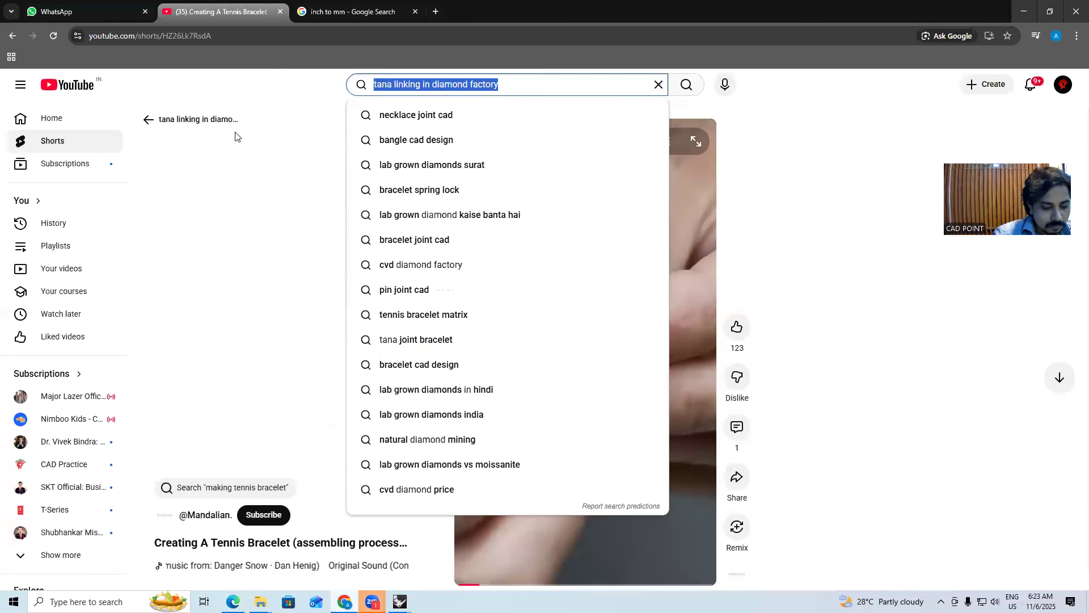
pyautogui.write('gb box')
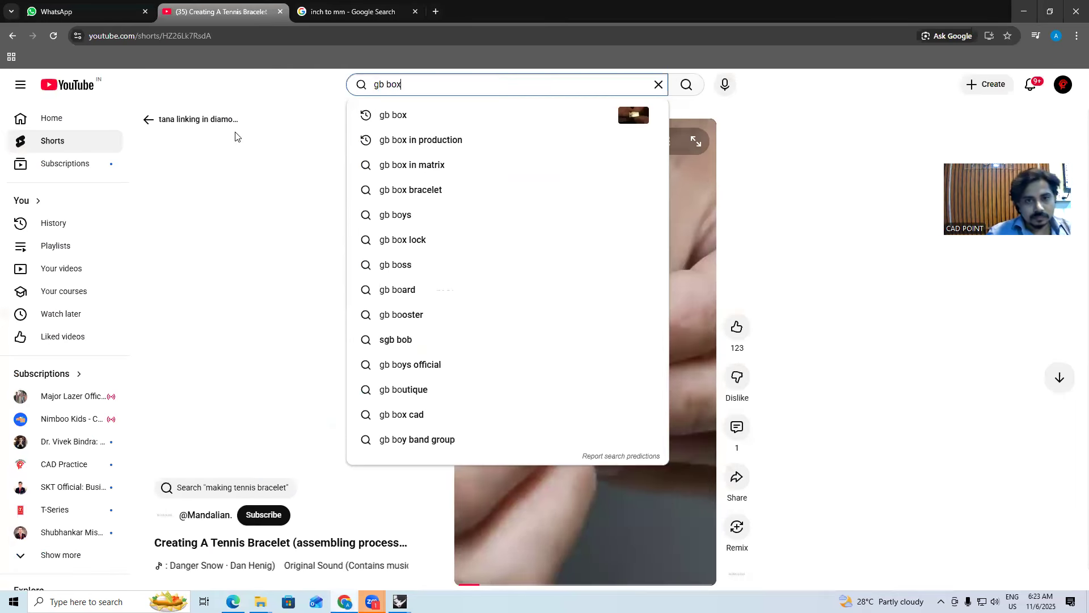
pyautogui.press('Return')
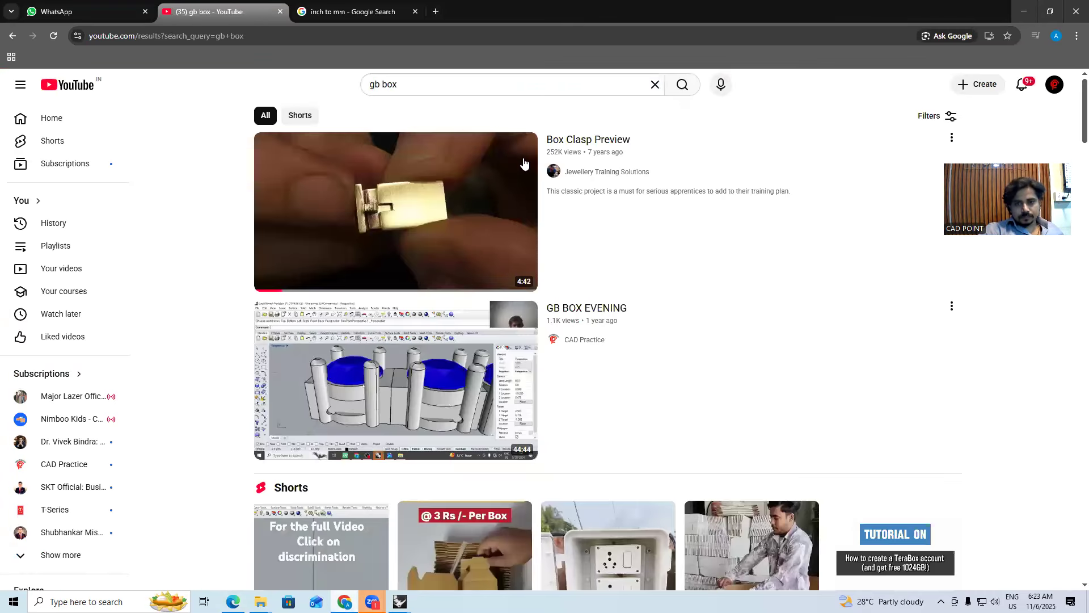
pyautogui.click(368, 234)
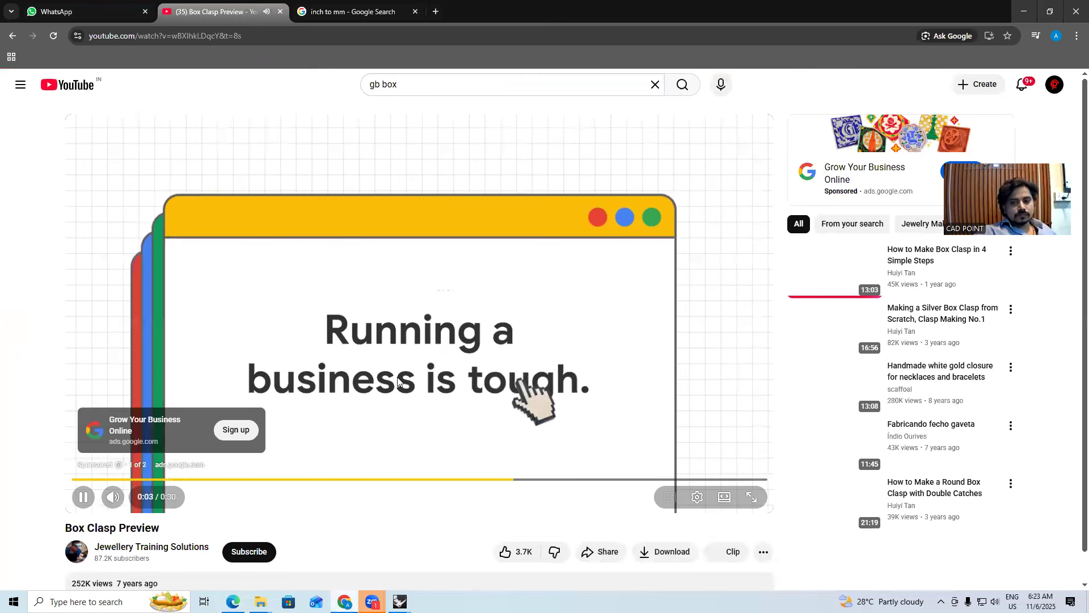
# Skim through the Box Clasp Preview video to study the clasp's construction, pause it, and return to Rhinoceros
pyautogui.click(730, 461)
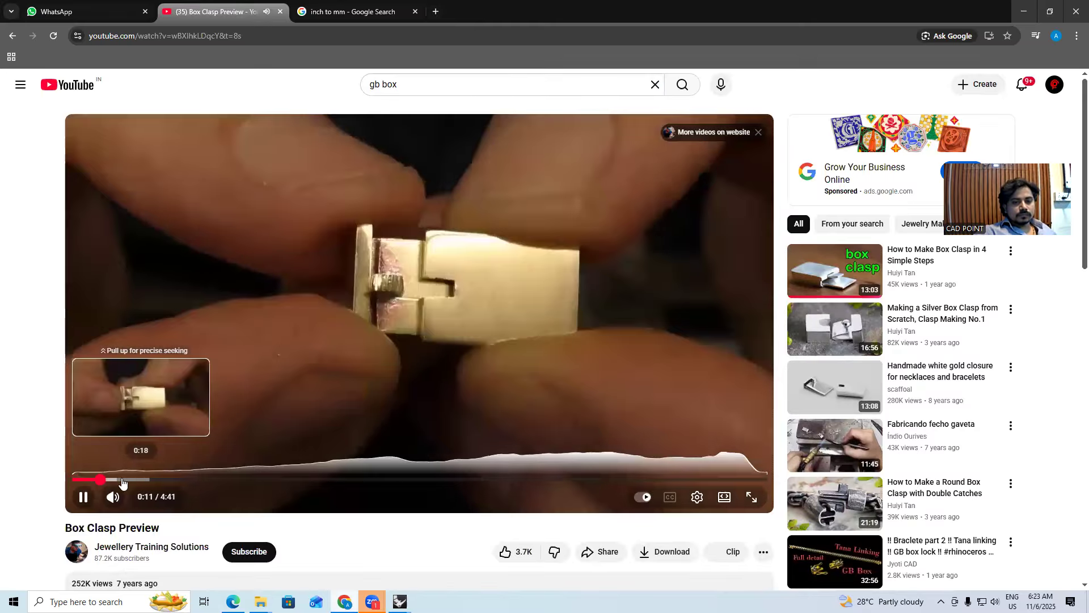
pyautogui.click(122, 481)
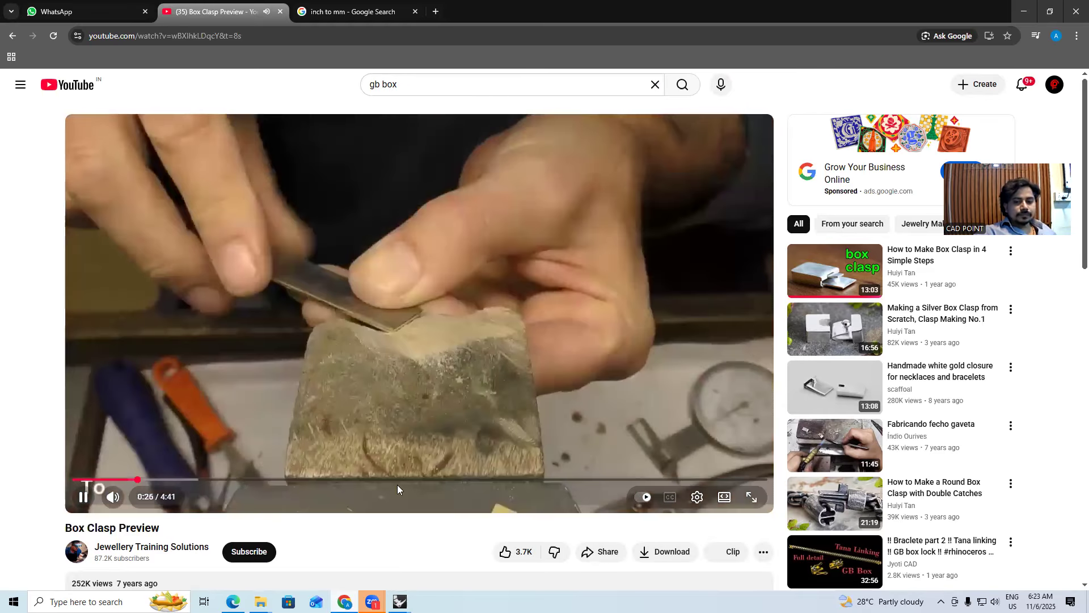
pyautogui.click(393, 481)
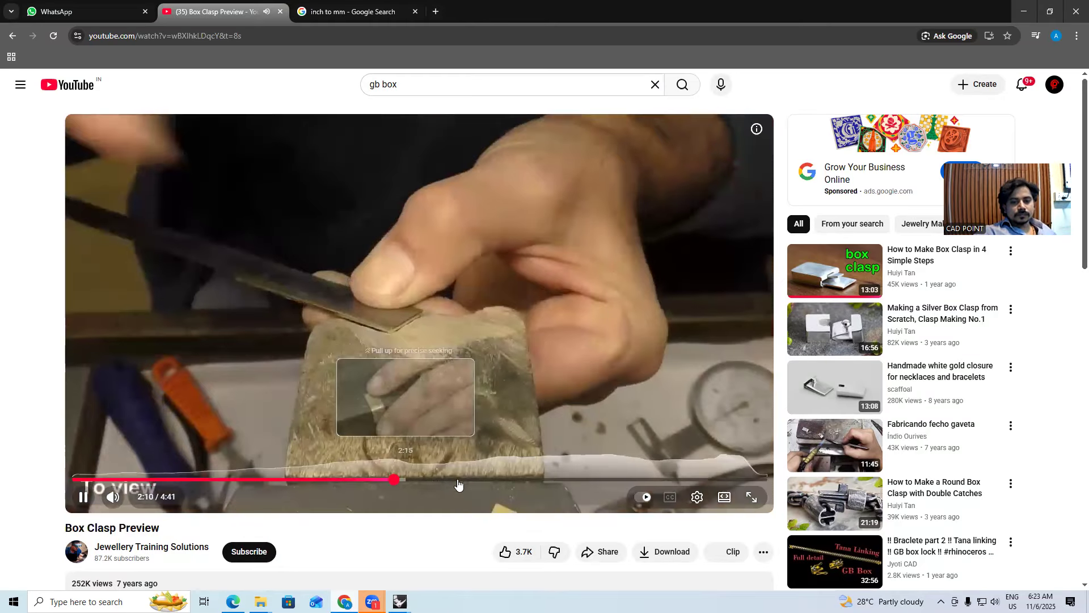
pyautogui.click(491, 480)
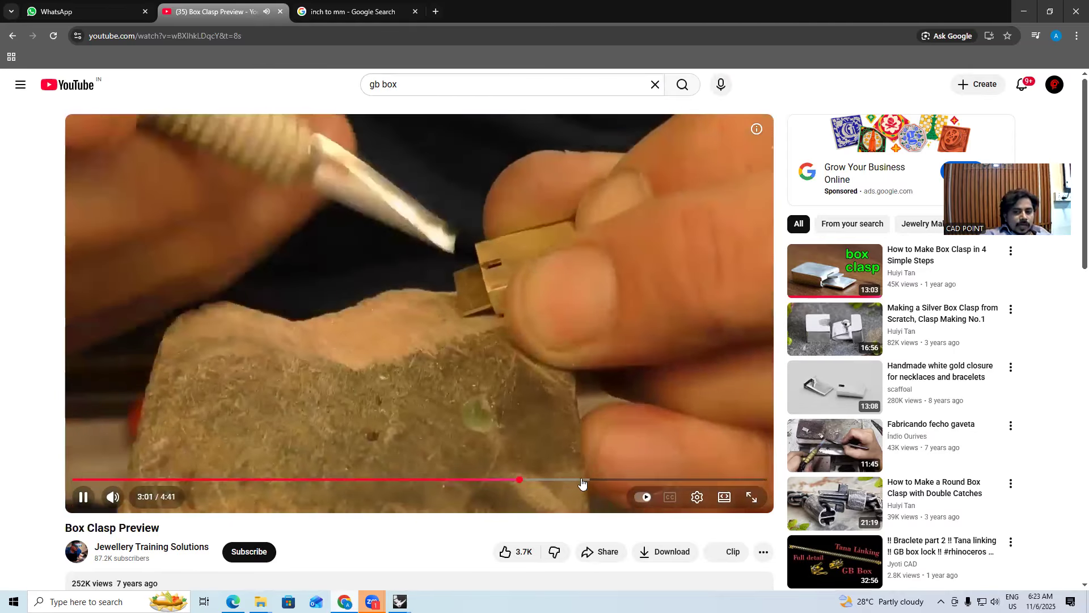
pyautogui.click(572, 479)
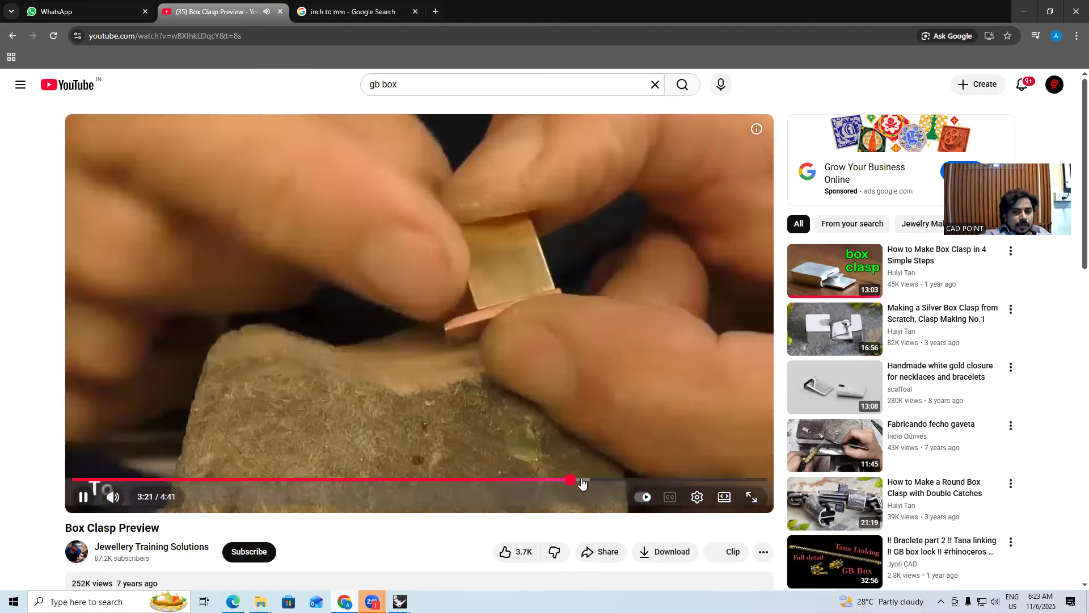
pyautogui.click(595, 480)
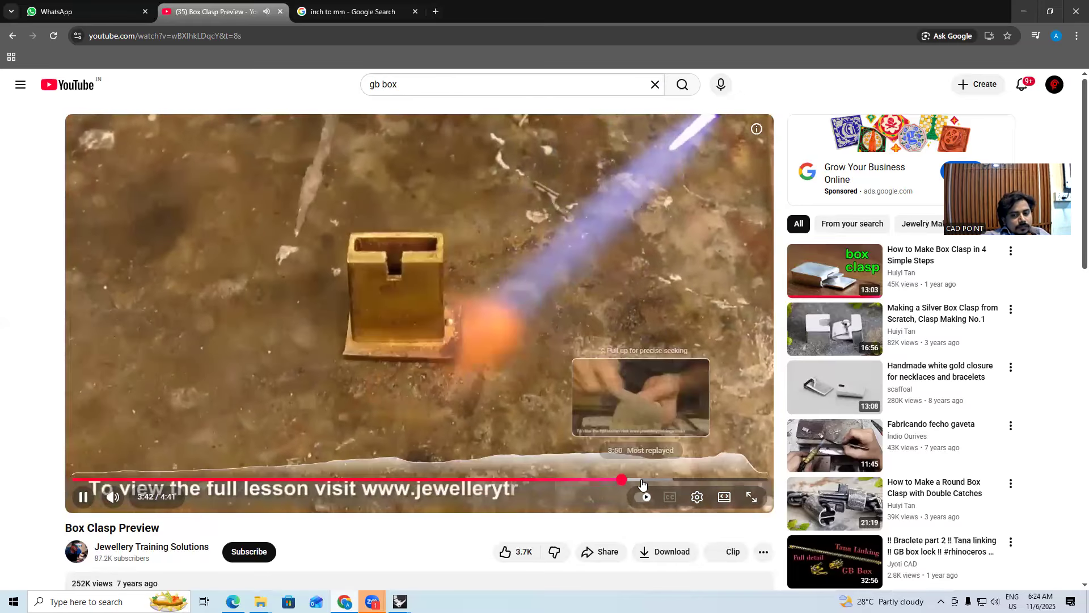
pyautogui.click(641, 480)
pyautogui.click(663, 480)
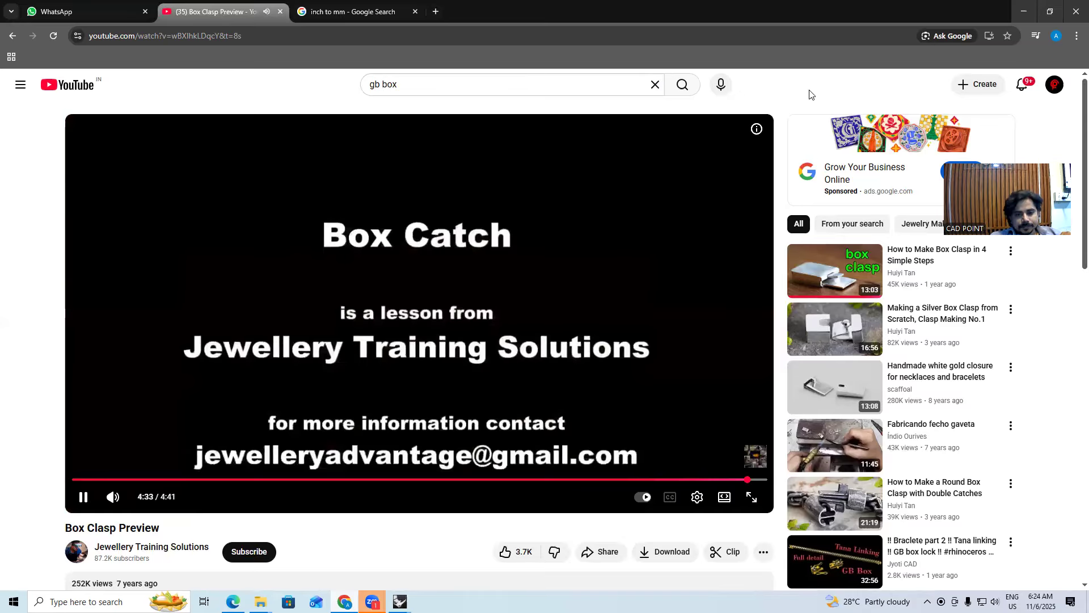
pyautogui.press('space')
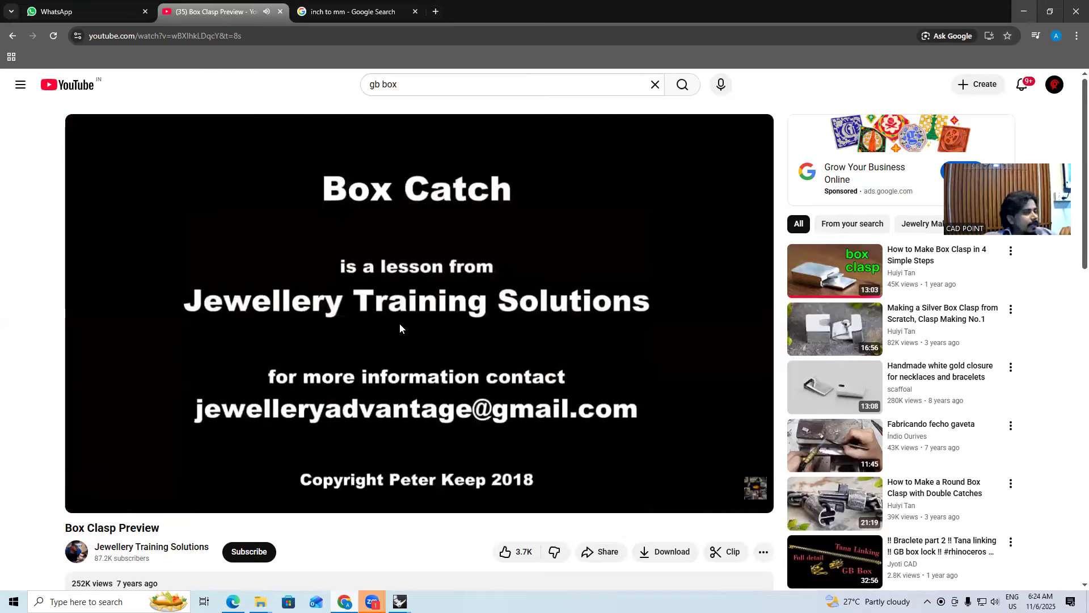
pyautogui.hotkey('alt', 'Tab')
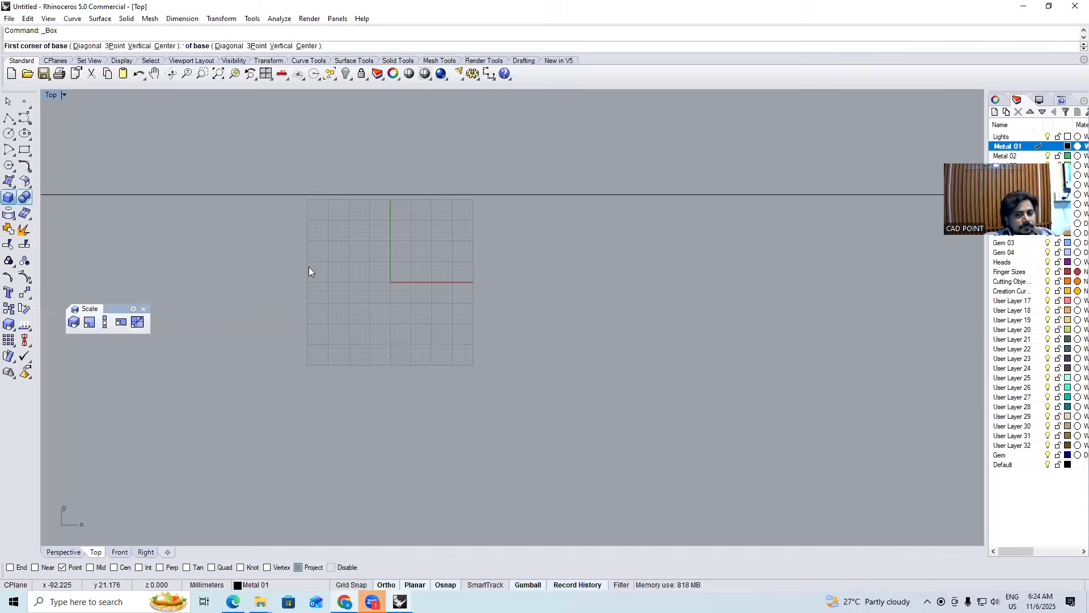
# Try a 3 × 3 mm square with its first corner at the origin in the Right view, and undo it
pyautogui.hotkey('ctrl', 'F2')
pyautogui.click(9, 134)
pyautogui.click(24, 149)
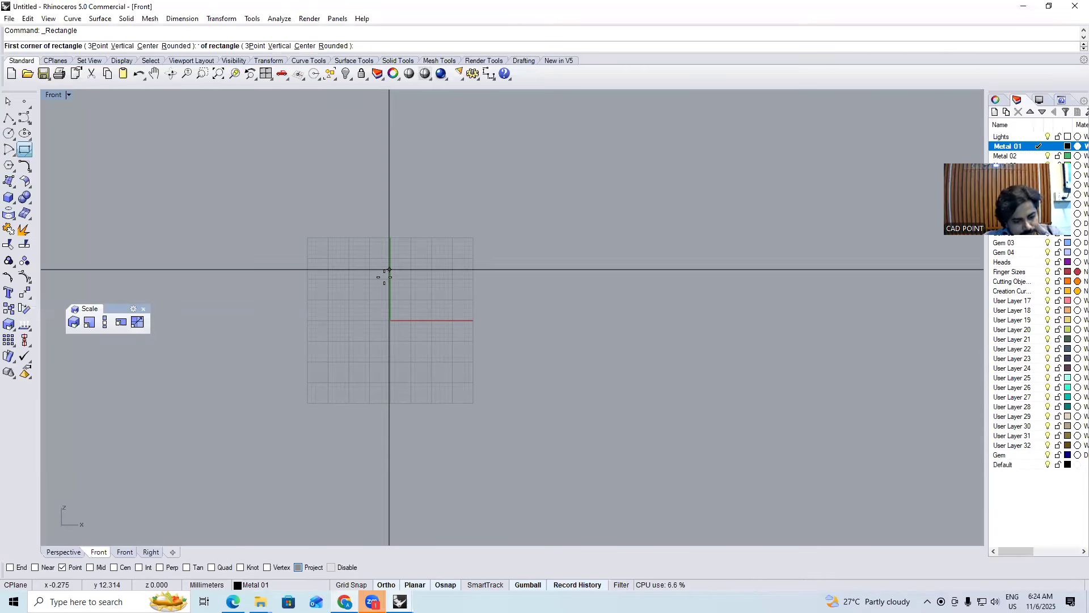
pyautogui.hotkey('ctrl', 'F3')
pyautogui.write('0')
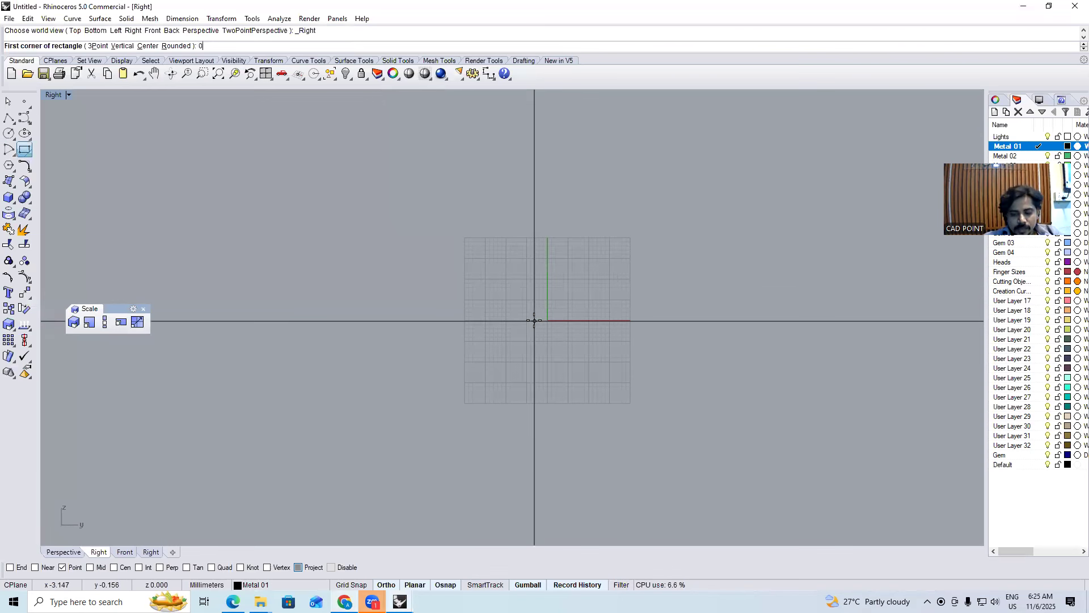
pyautogui.press('Return')
pyautogui.write('3')
pyautogui.press('Return')
pyautogui.write('3')
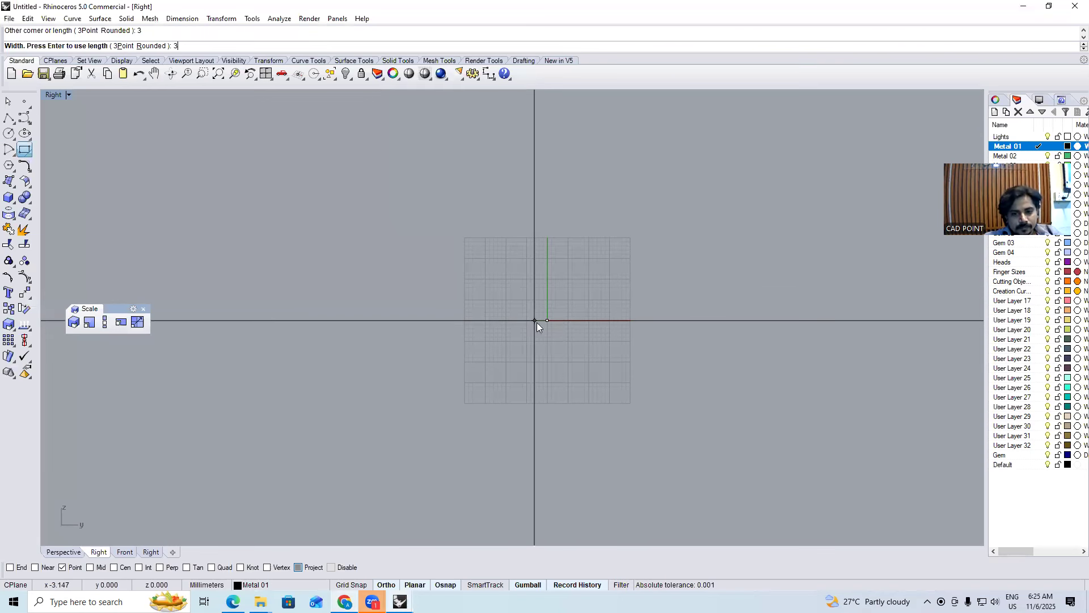
pyautogui.press('Return')
pyautogui.scroll(1, 510, 312)
pyautogui.hotkey('ctrl', 'z')
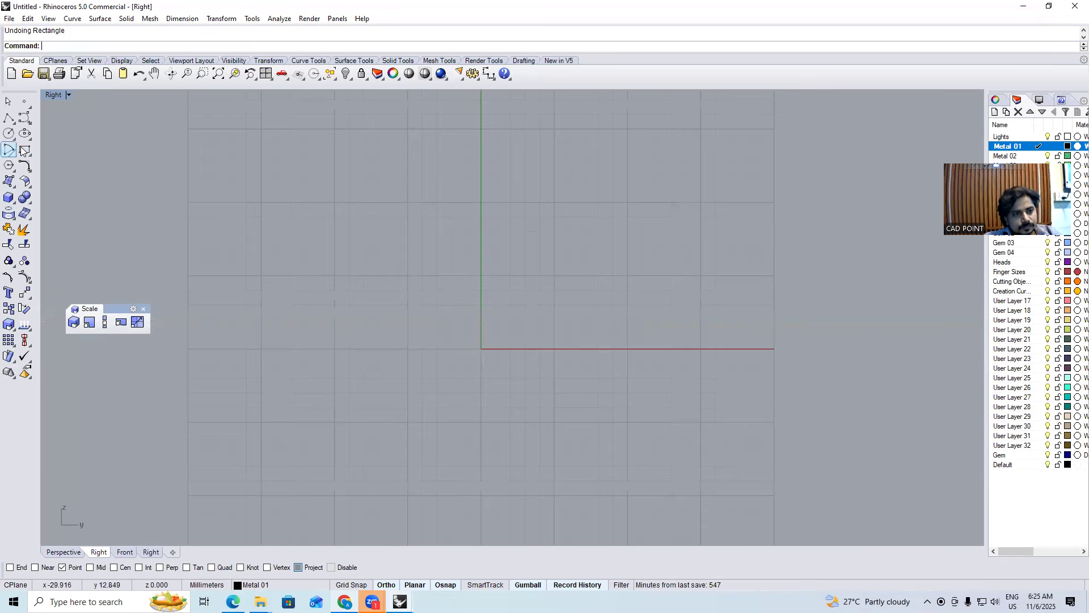
# Draw a 3 × 3 mm square centered on the origin in the Right view
pyautogui.click(25, 151)
pyautogui.click(89, 155)
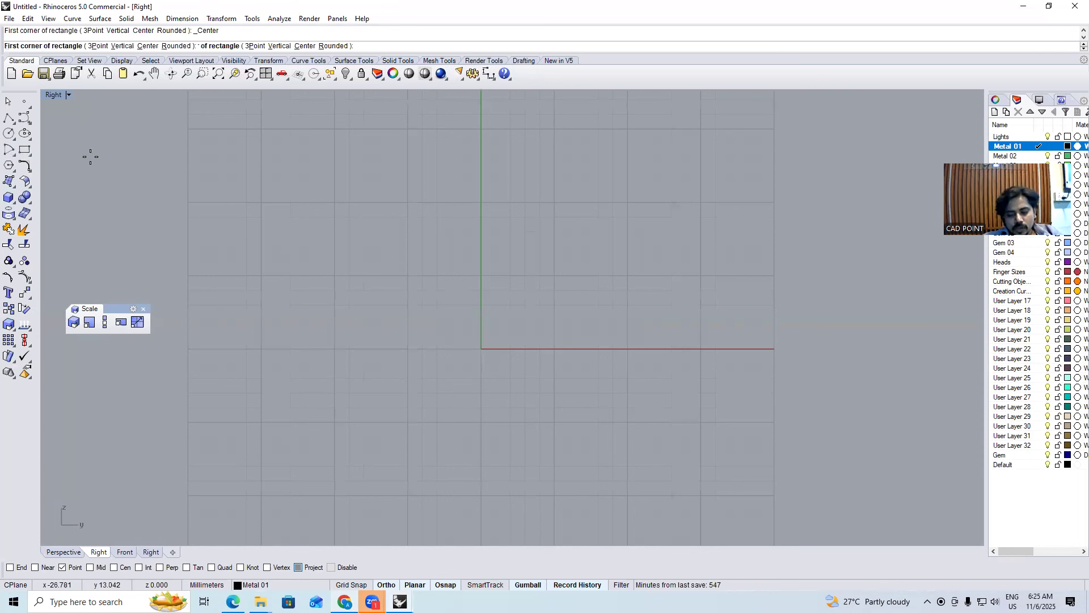
pyautogui.write('0')
pyautogui.press('Return')
pyautogui.write('.3')
pyautogui.press('Return')
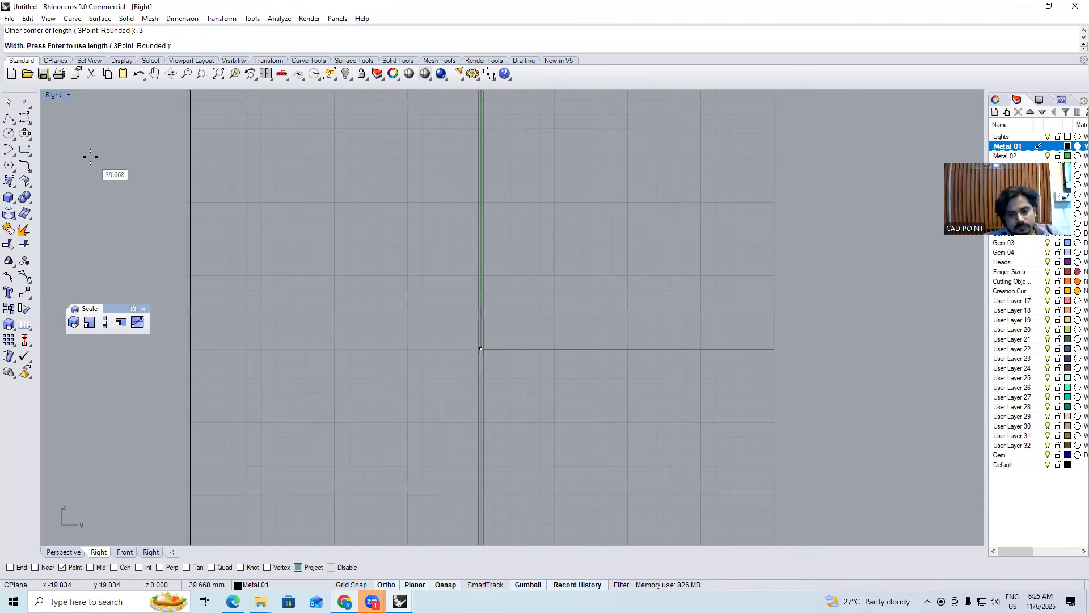
pyautogui.press('Return')
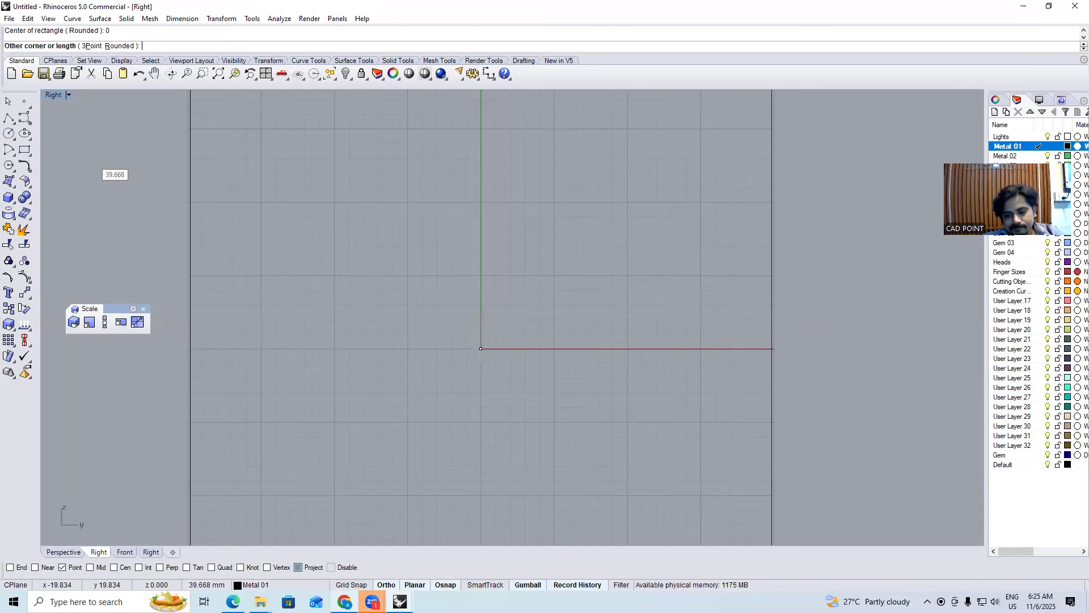
pyautogui.write('3')
pyautogui.press('Return')
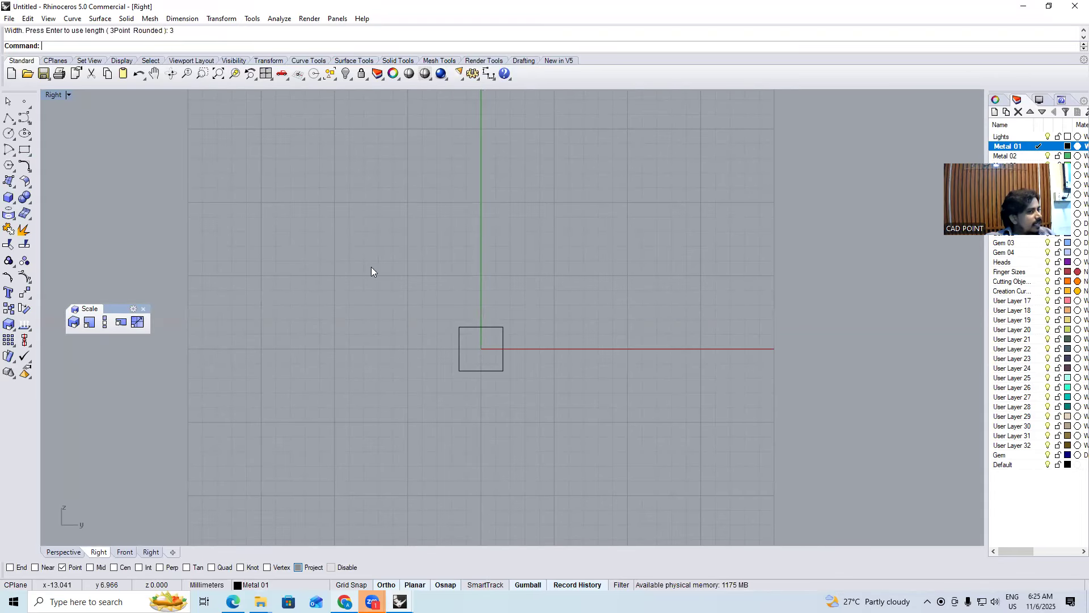
# Offset the square inward by 0.6 mm in the Right view
pyautogui.click(479, 371)
pyautogui.scroll(3, 479, 365)
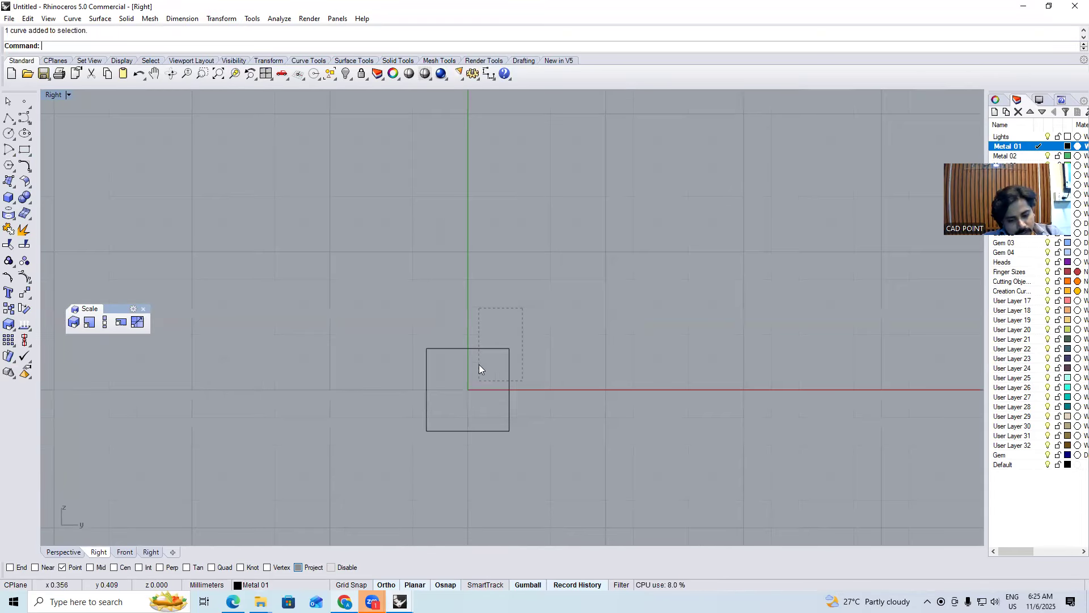
pyautogui.moveTo(479, 368); pyautogui.dragTo(484, 374)
pyautogui.write('O')
pyautogui.press('Return')
pyautogui.scroll(4, 484, 378)
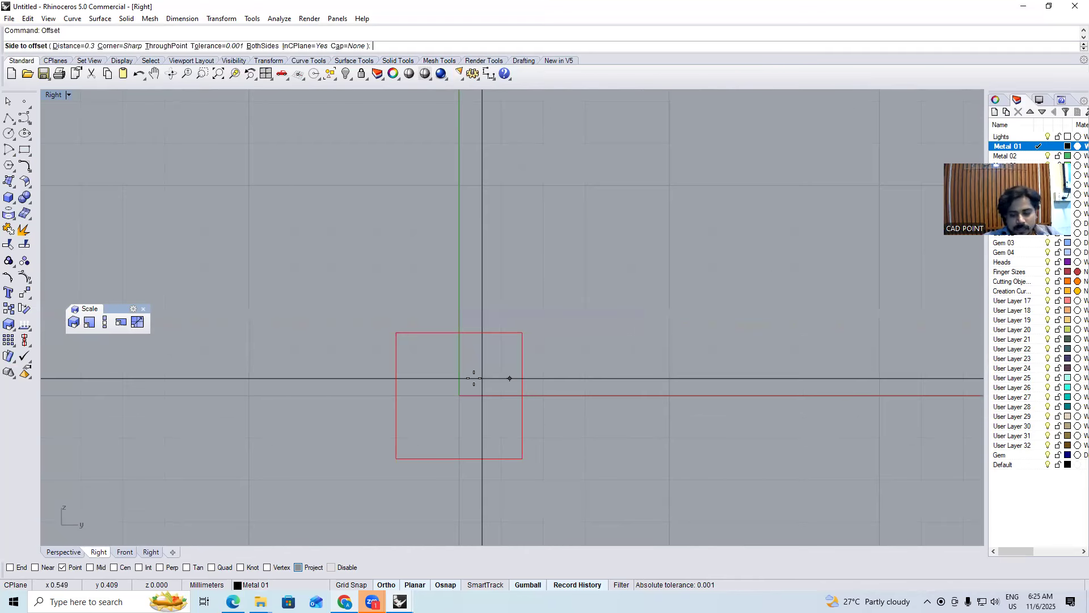
pyautogui.write('.6')
pyautogui.press('Return')
pyautogui.write('.6')
pyautogui.click(474, 378)
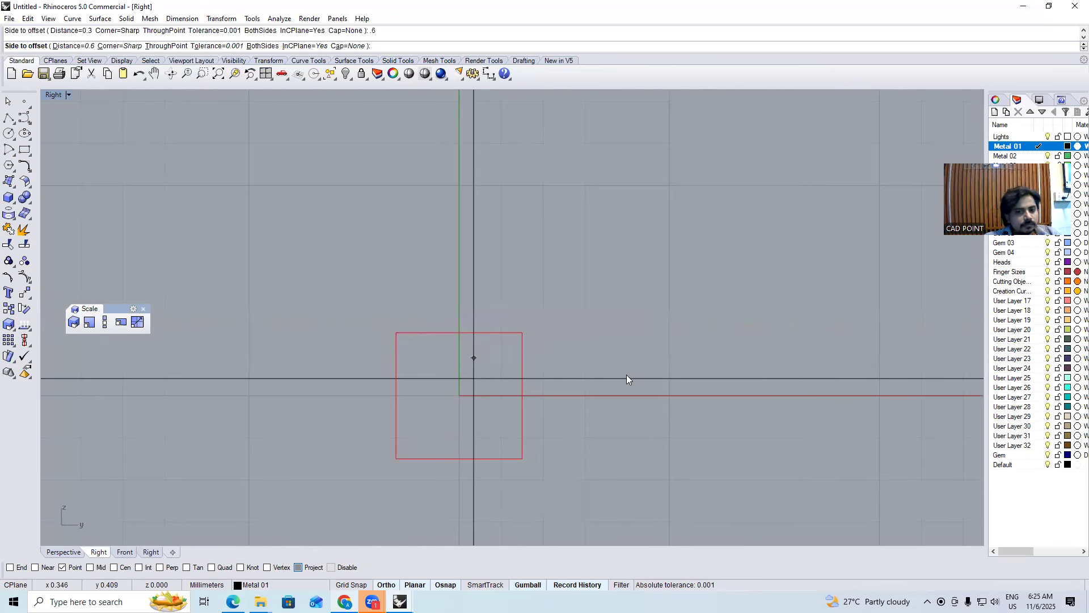
# Extrude both squares together 6 mm along X into a solid hollow tube and show it in Perspective
pyautogui.moveTo(641, 220); pyautogui.dragTo(326, 454)
pyautogui.hotkey('ctrl', 'F1')
pyautogui.scroll(-12, 478, 373)
pyautogui.scroll(6, 291, 348)
pyautogui.write('Extrudecrv')
pyautogui.press('Return')
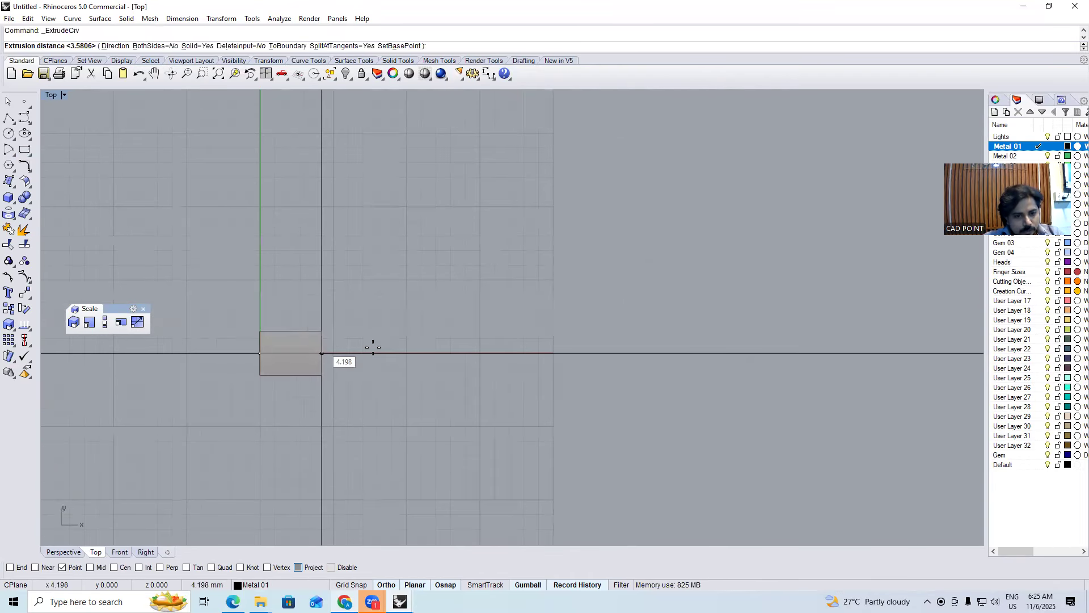
pyautogui.click(372, 347)
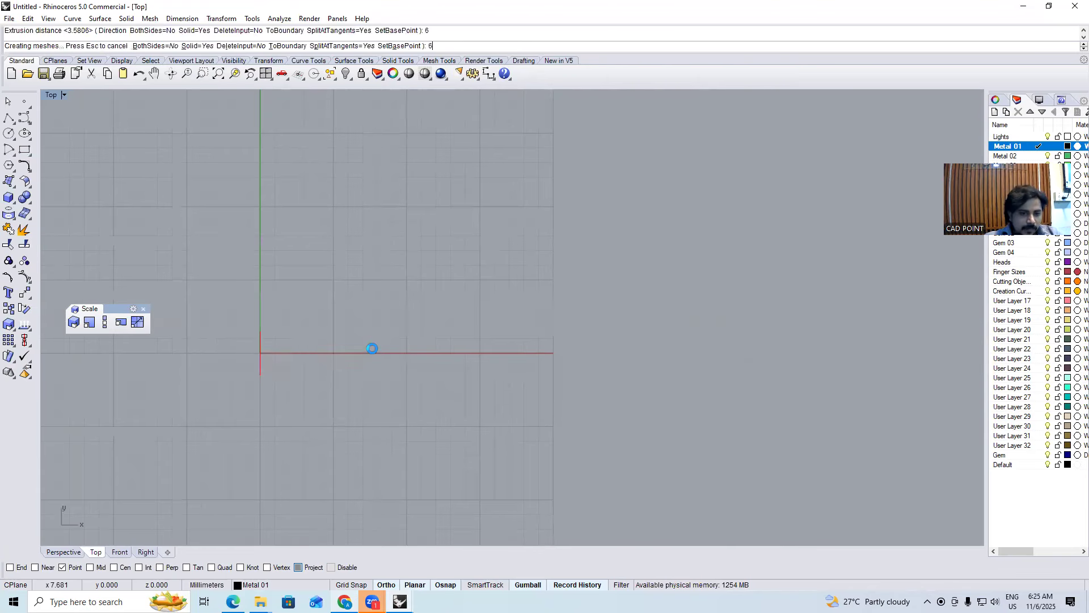
pyautogui.press('Escape')
pyautogui.hotkey('ctrl', 'F4')
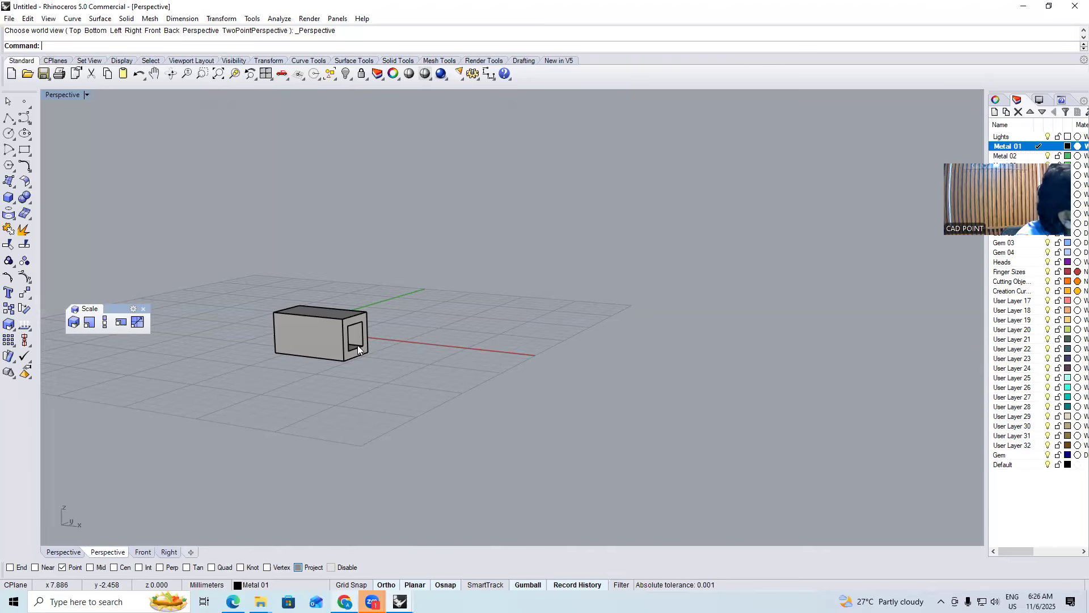
# Examine the hollow square tube in the Top, Perspective and Right views, checking its wall thickness and its profile curves
pyautogui.hotkey('ctrl', 'F1')
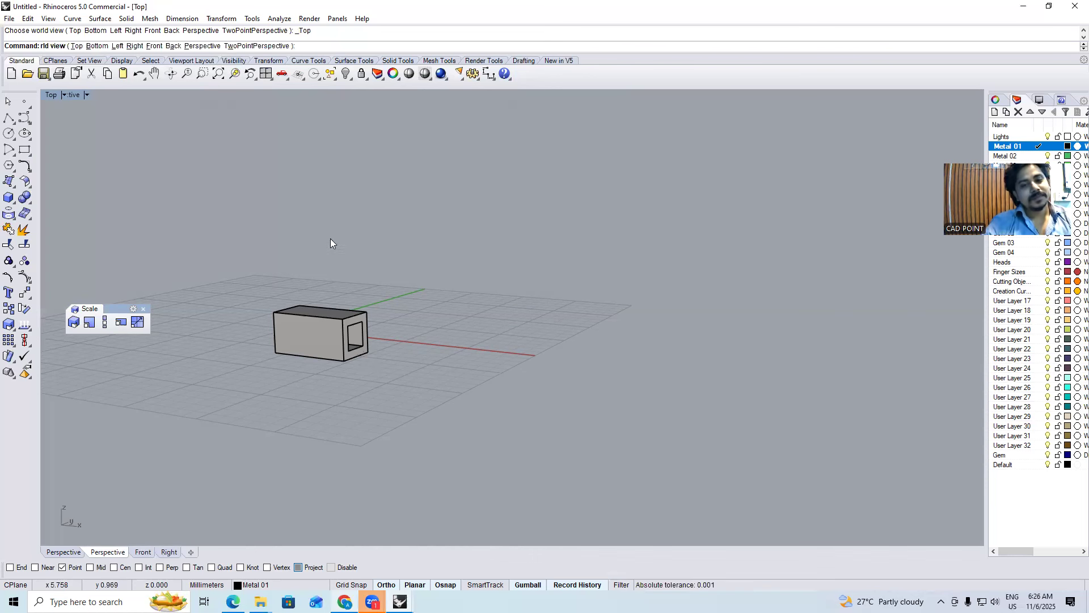
pyautogui.rightClick(387, 324)
pyautogui.moveTo(387, 325); pyautogui.dragTo(418, 306, button='right')
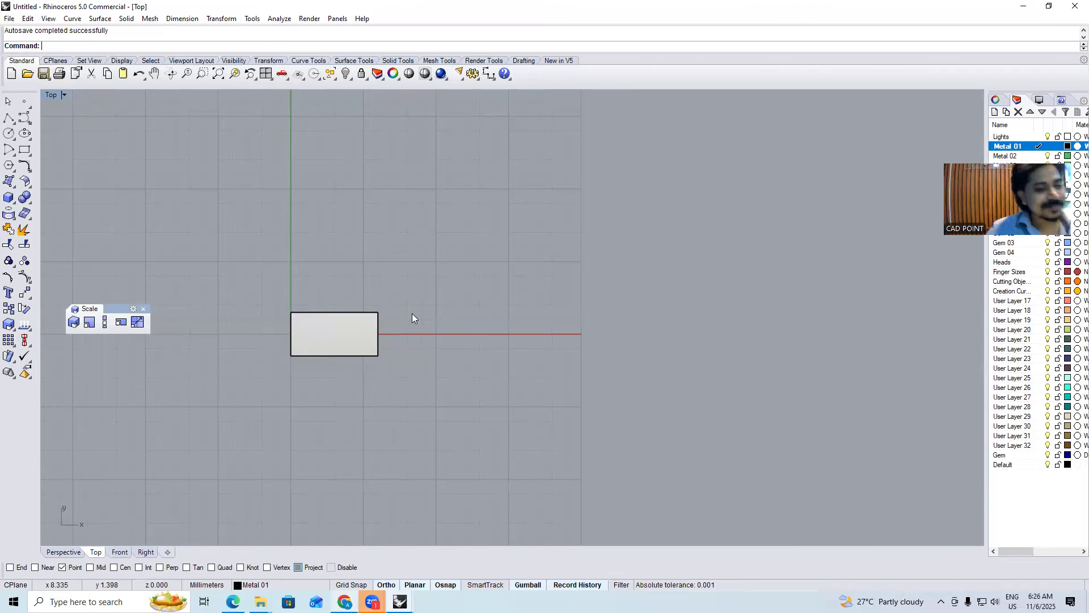
pyautogui.hotkey('ctrl', 'F4')
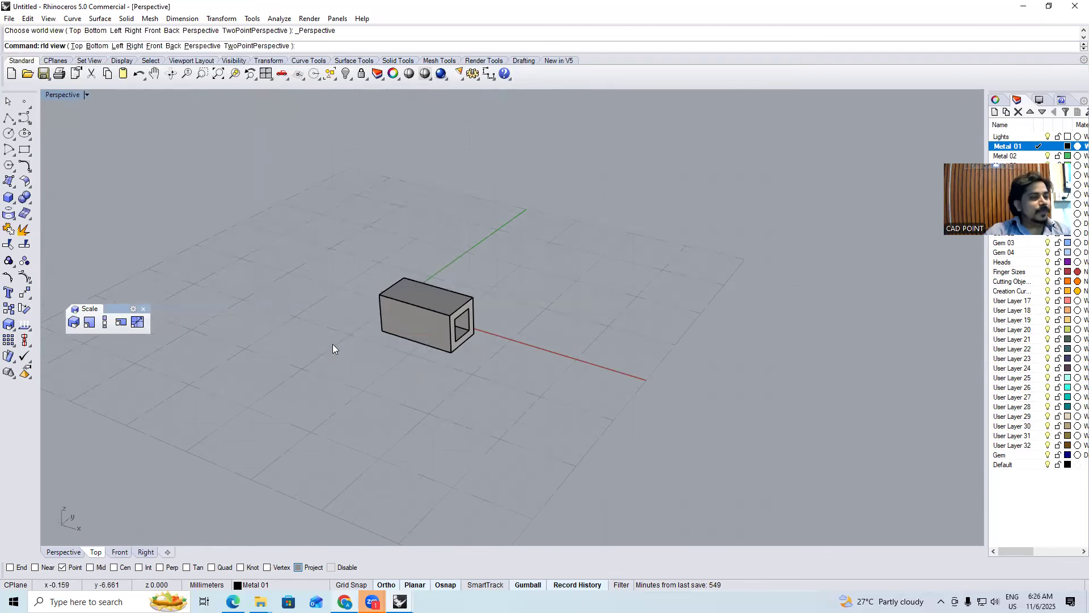
pyautogui.hotkey('ctrl', 'F3')
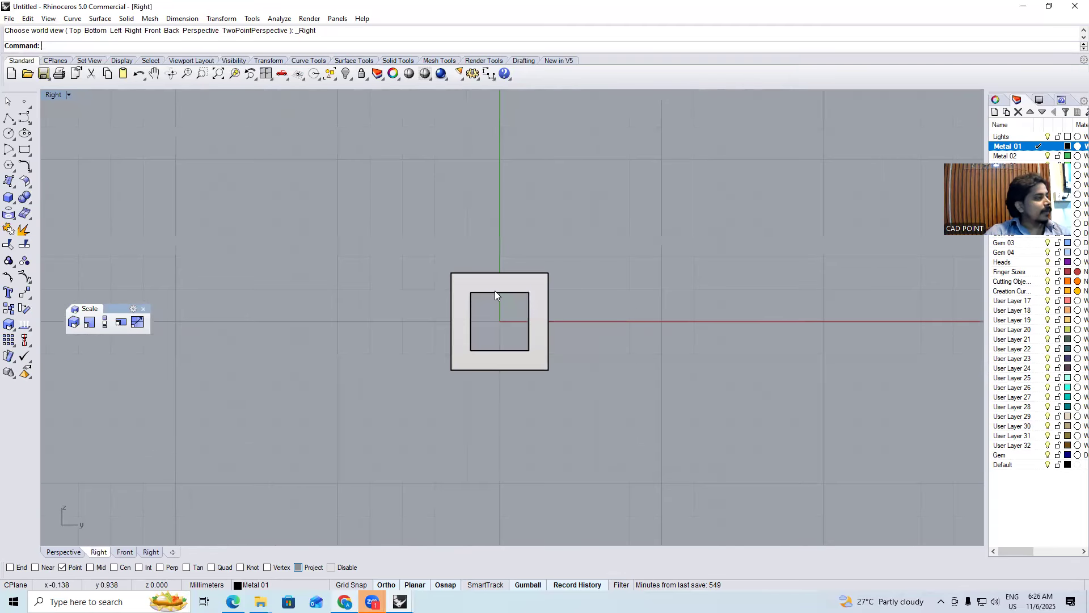
pyautogui.click(460, 294)
pyautogui.hotkey('ctrl', 'F1')
pyautogui.scroll(-2, 407, 309)
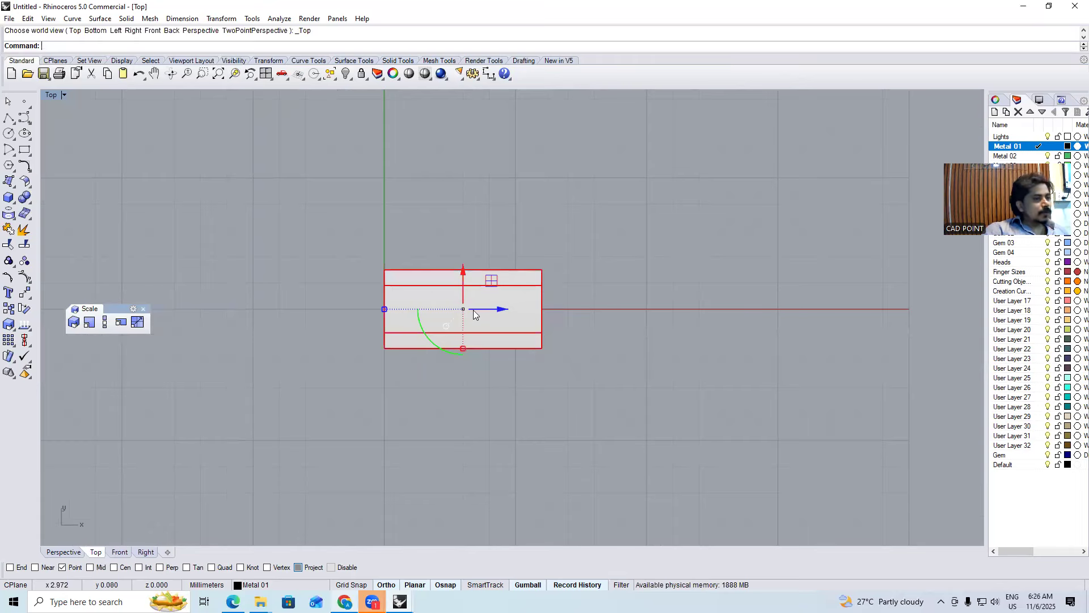
pyautogui.click(595, 268)
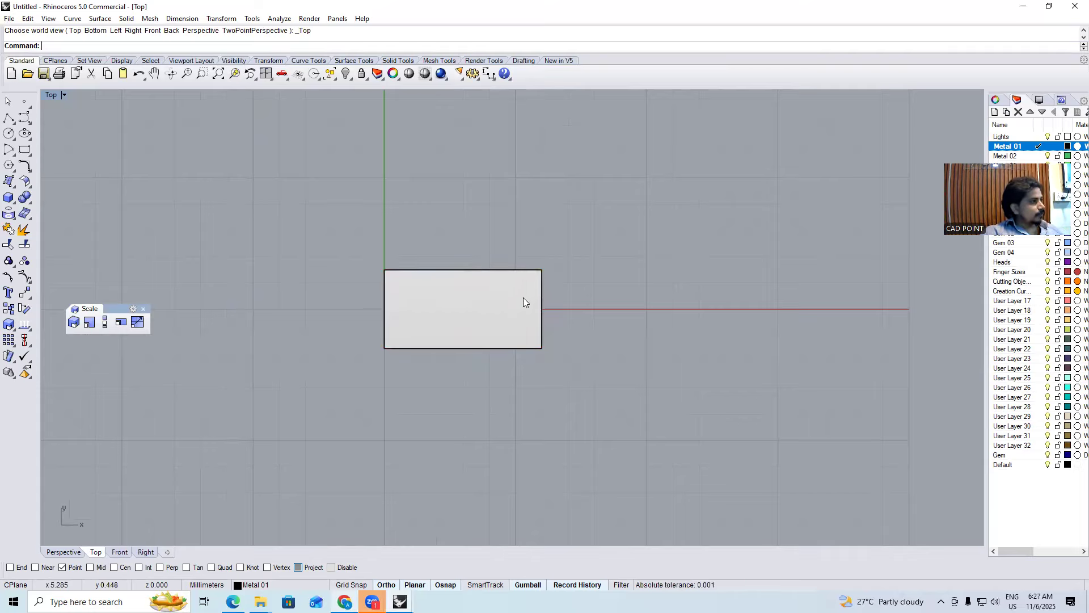
pyautogui.click(510, 308)
pyautogui.click(593, 287)
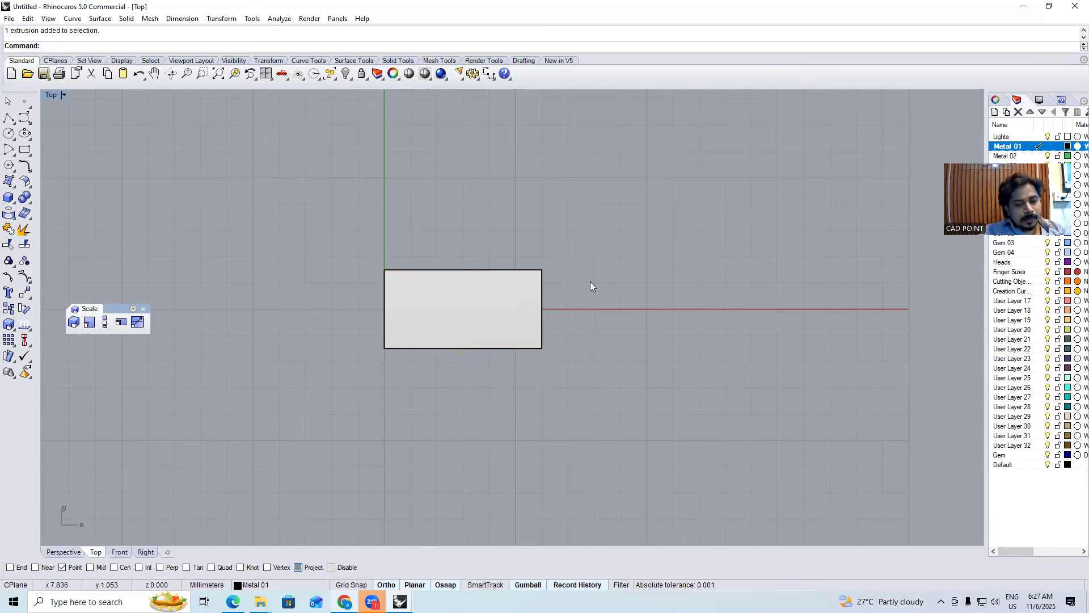
pyautogui.hotkey('ctrl', 'F3')
pyautogui.scroll(3, 487, 323)
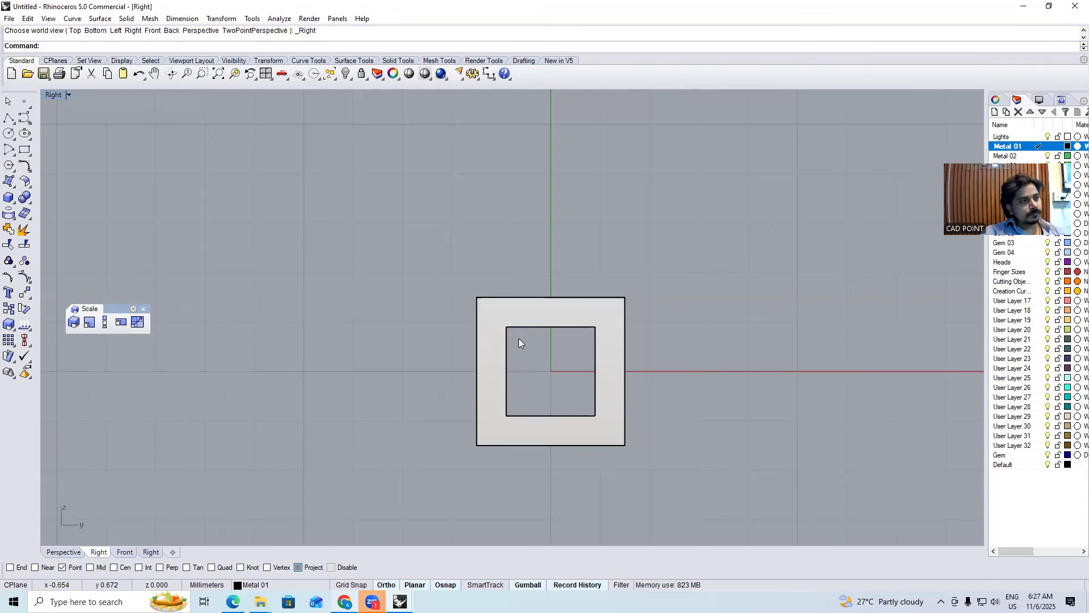
pyautogui.scroll(-3, 519, 339)
pyautogui.hotkey('ctrl', 'F1')
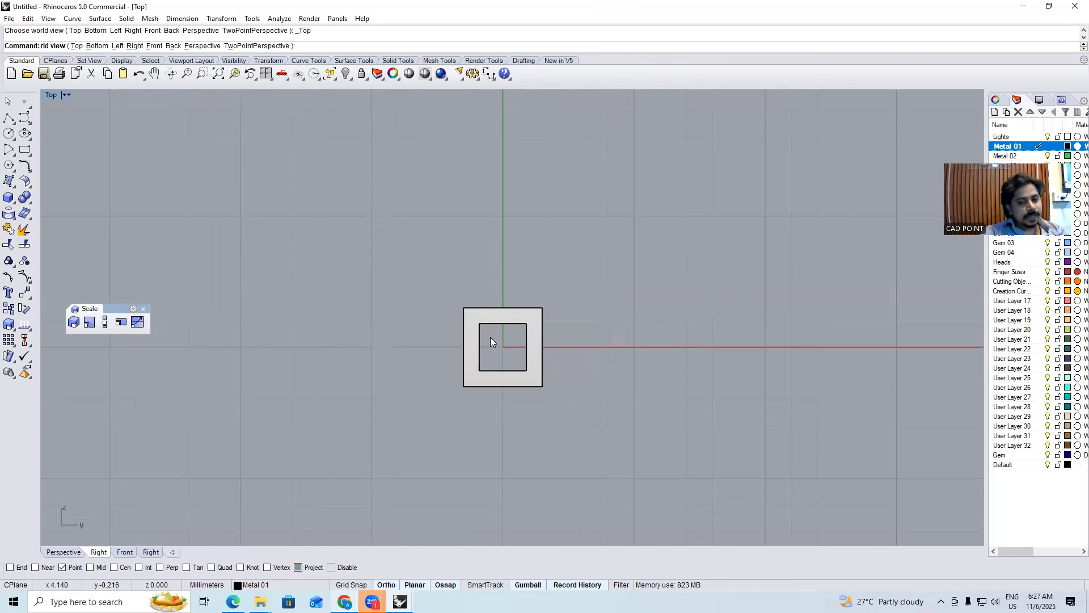
pyautogui.click(396, 305)
pyautogui.moveTo(345, 263); pyautogui.dragTo(491, 489)
pyautogui.click(490, 480)
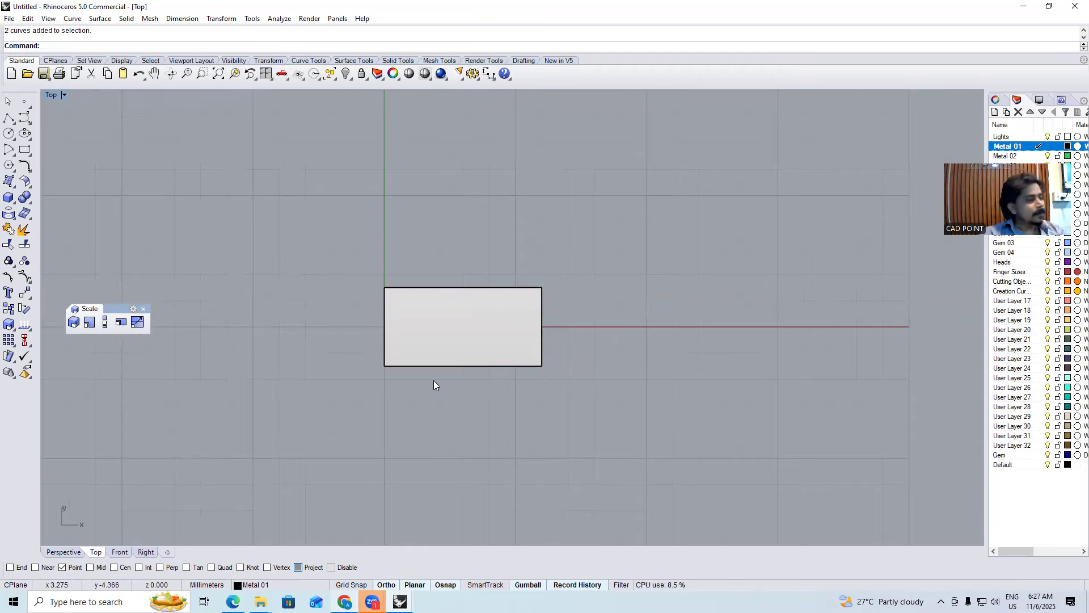
# Mirror the tube across the Y axis through the origin in the Top view
pyautogui.click(411, 359)
pyautogui.write('mirror')
pyautogui.press('Return')
pyautogui.write('0')
pyautogui.press('Return')
pyautogui.click(382, 428)
# Scale the mirrored tube in one direction along X to 2 mm long, with its end at the Y axis as the base
pyautogui.click(379, 366)
pyautogui.write('1d')
pyautogui.press('Return')
pyautogui.write('end')
pyautogui.press('Return')
pyautogui.click(385, 365)
pyautogui.click(227, 366)
pyautogui.click(284, 371)
pyautogui.write('2')
pyautogui.press('Return')
pyautogui.click(339, 418)
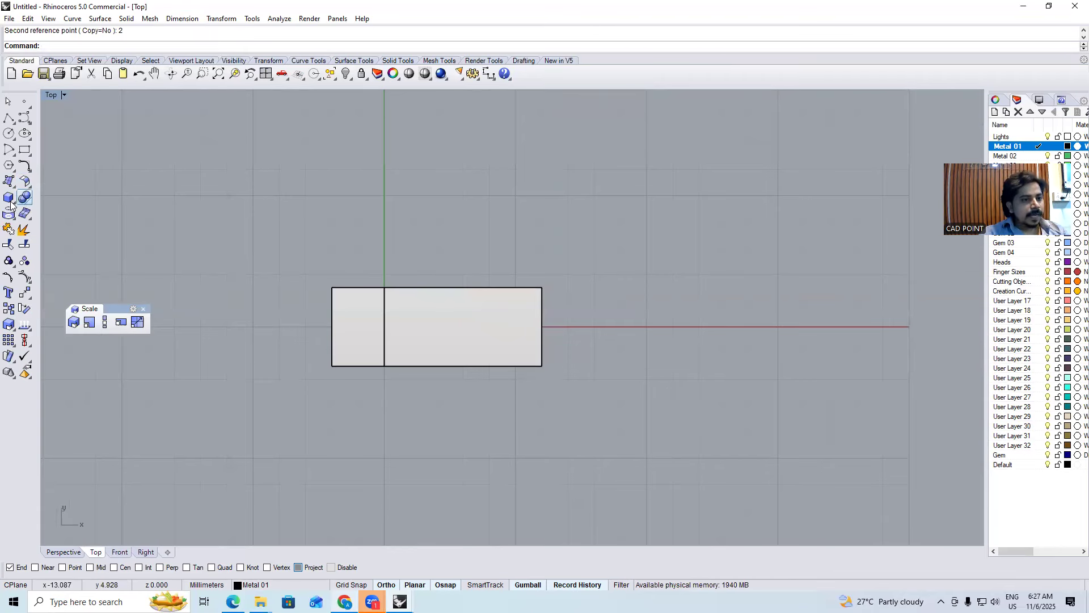
# Start a solid box with a 0.8 × 0.8 mm base beside the tubes in the Top view, and switch to the Front view for its height
pyautogui.click(9, 197)
pyautogui.click(365, 410)
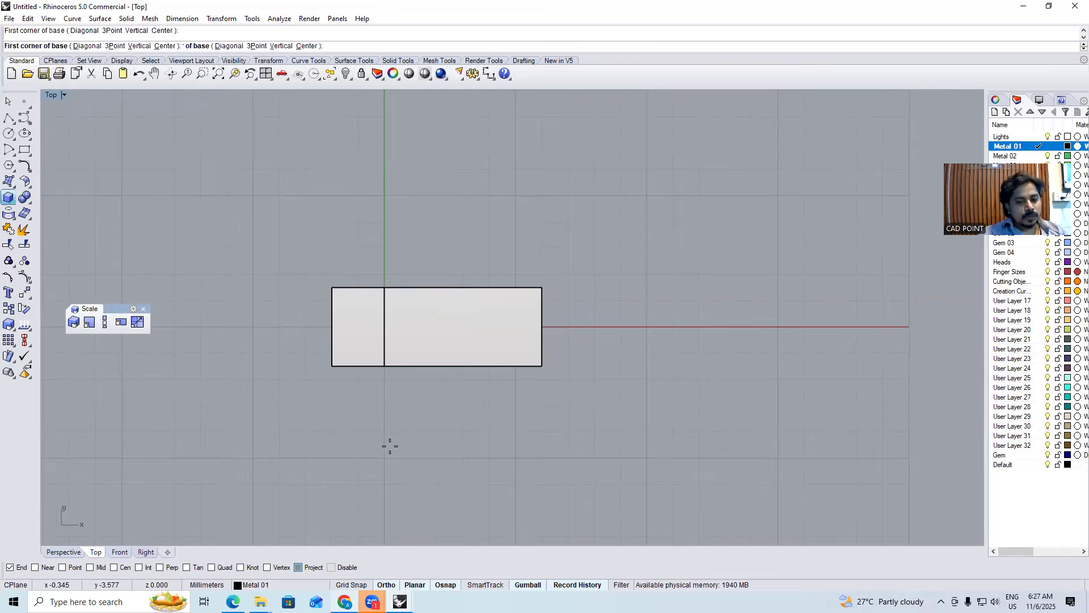
pyautogui.write('.8')
pyautogui.press('Return')
pyautogui.write('.8')
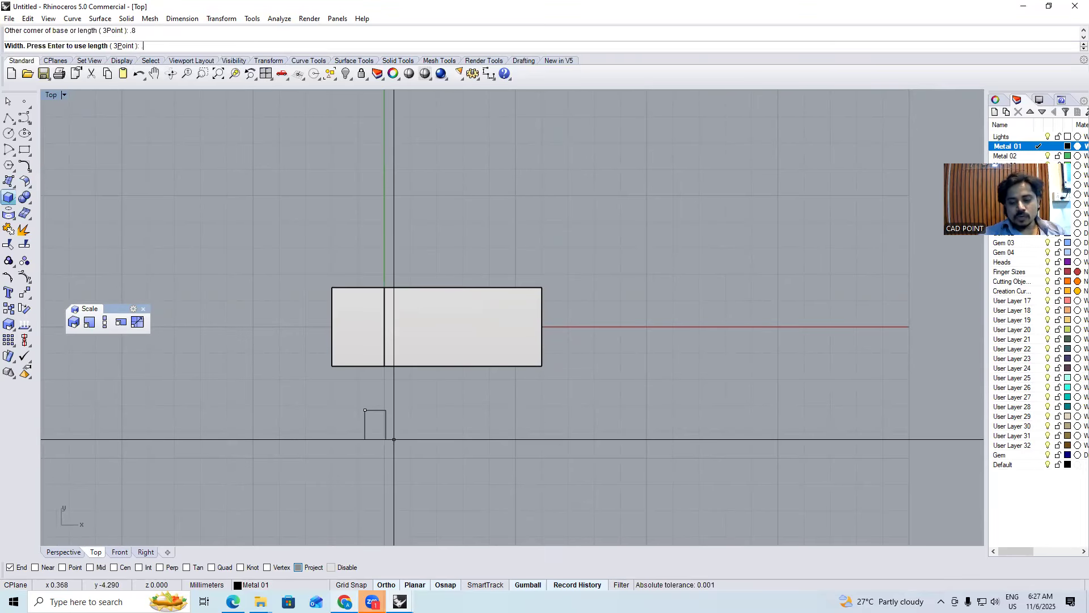
pyautogui.press('Return')
pyautogui.hotkey('ctrl', 'F2')
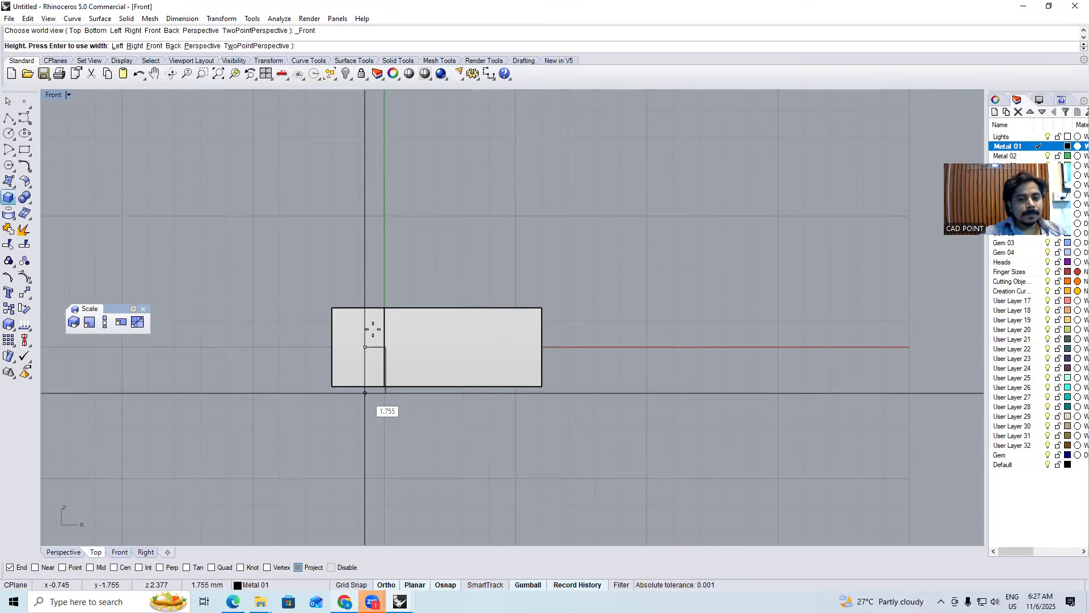
# Finish the small square post so it rises above the casing, and create a sphere centred over it in plan
pyautogui.click(369, 274)
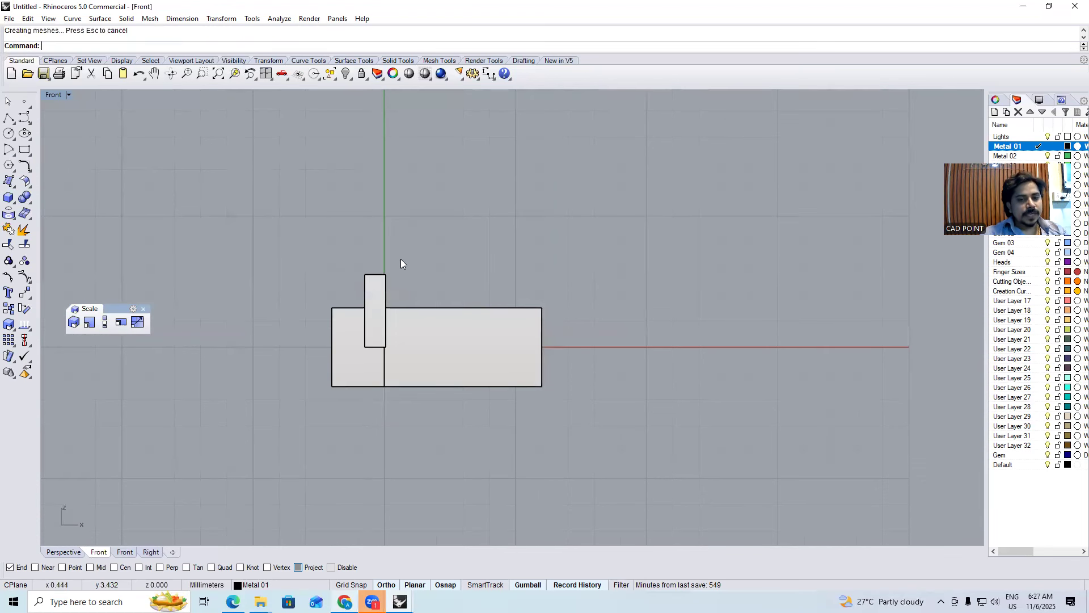
pyautogui.hotkey('ctrl', 'F1')
pyautogui.click(9, 197)
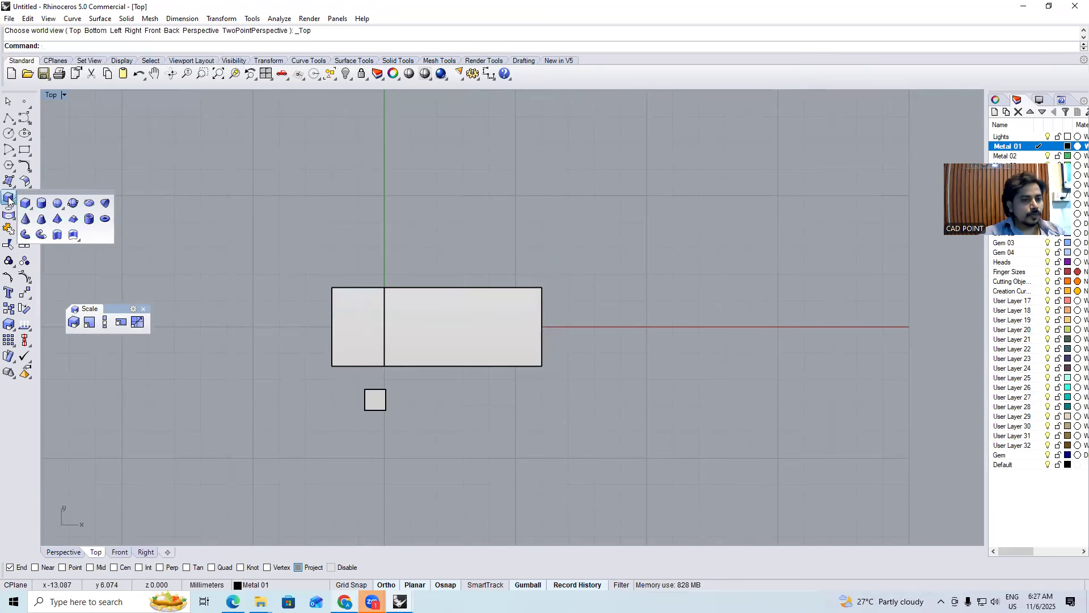
pyautogui.click(59, 204)
pyautogui.scroll(5, 366, 394)
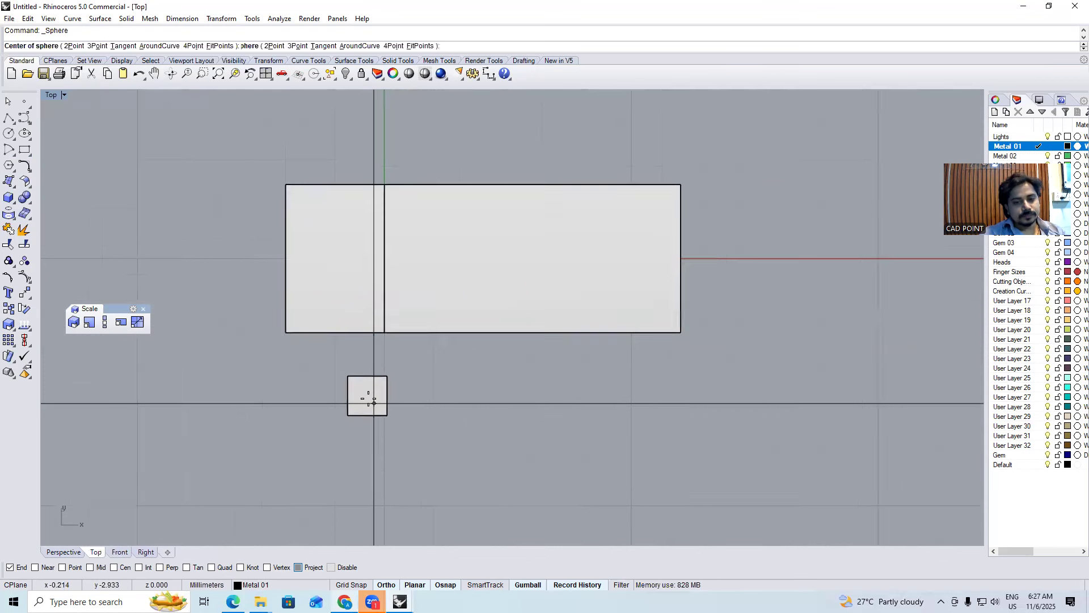
pyautogui.click(360, 391)
pyautogui.click(366, 327)
# Move the sphere up onto the top end of the square post
pyautogui.scroll(3, 383, 396)
pyautogui.moveTo(390, 396); pyautogui.dragTo(371, 248)
pyautogui.hotkey('ctrl', 'F2')
pyautogui.scroll(-6, 375, 392)
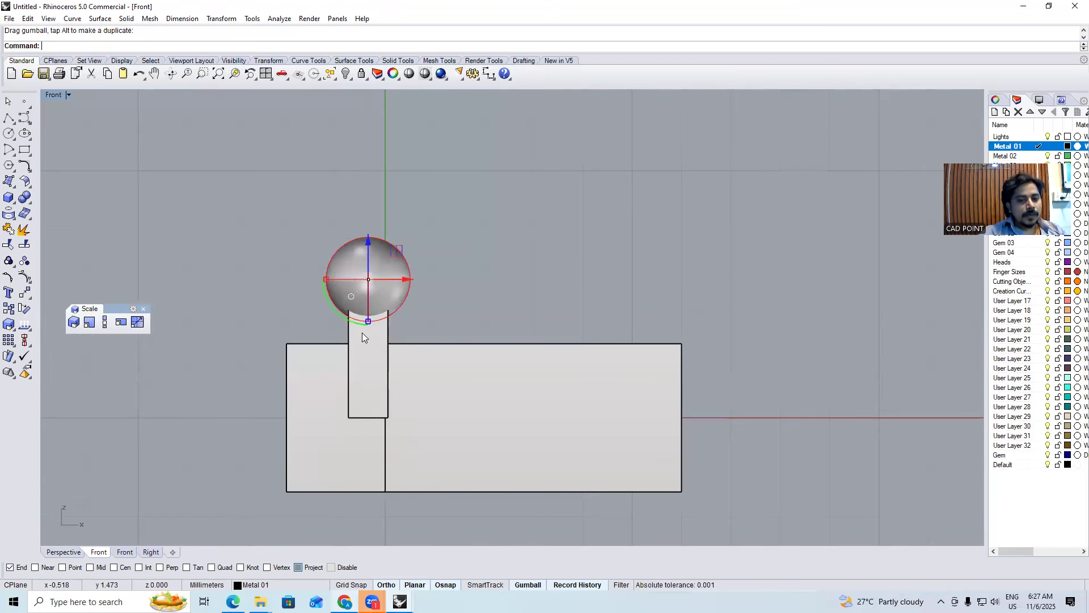
# Reshape the sphere into a push-button cap by flattening it vertically and making it oval in plan, longer across the casing's width
pyautogui.moveTo(366, 314); pyautogui.dragTo(364, 300)
pyautogui.hotkey('ctrl', 'F1')
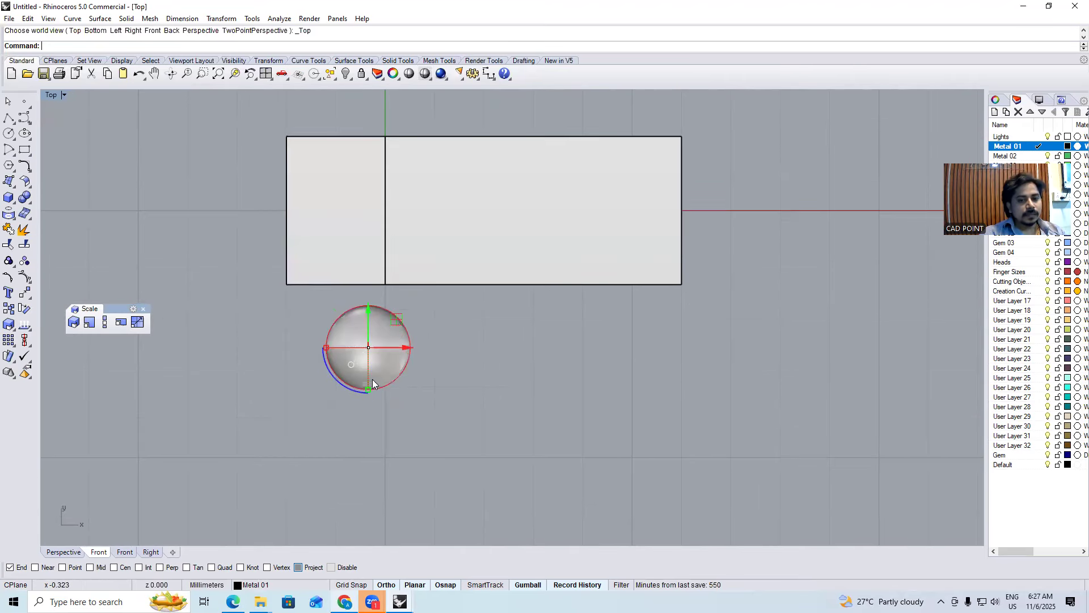
pyautogui.moveTo(367, 390); pyautogui.dragTo(365, 408)
pyautogui.click(321, 387)
pyautogui.hotkey('ctrl', 'F4')
pyautogui.moveTo(322, 387); pyautogui.dragTo(497, 307, button='right')
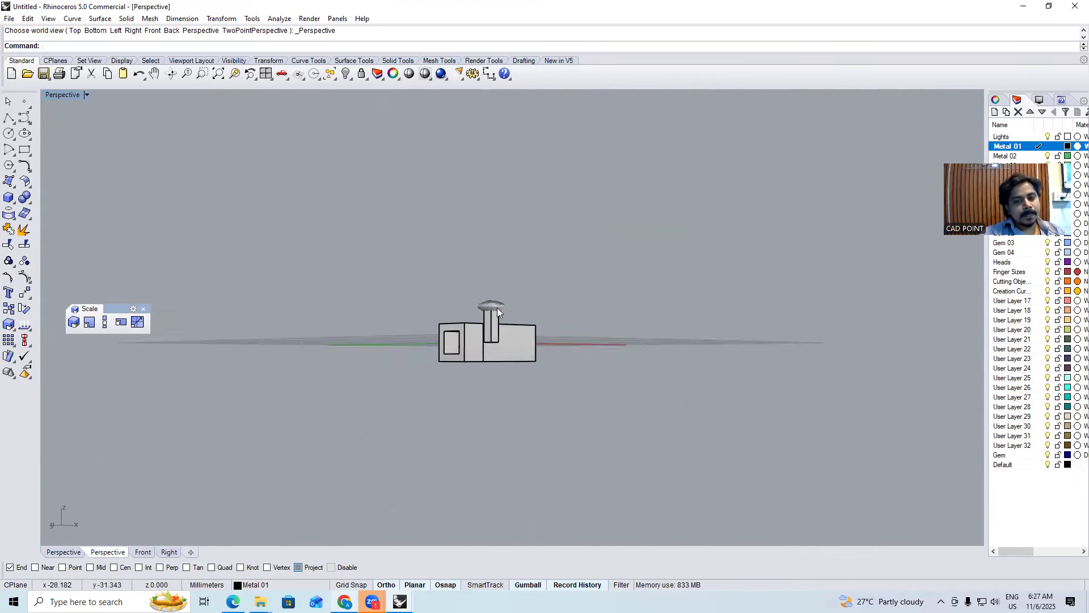
pyautogui.click(497, 308)
pyautogui.scroll(5, 497, 308)
pyautogui.click(494, 341)
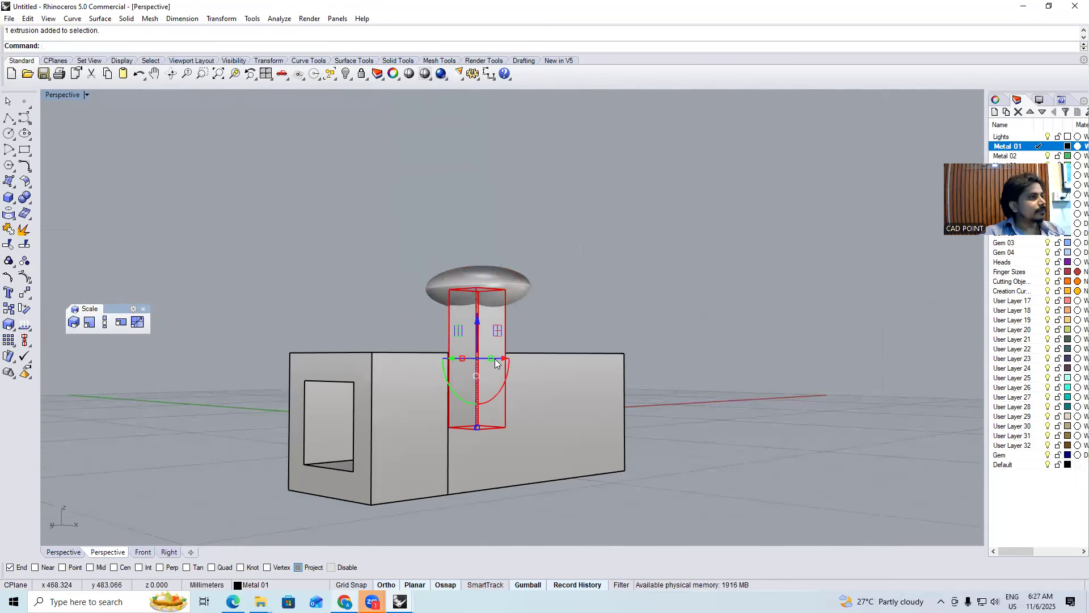
pyautogui.hotkey('ctrl', 'F1')
pyautogui.scroll(-4, 489, 359)
pyautogui.hotkey('ctrl', 'F2')
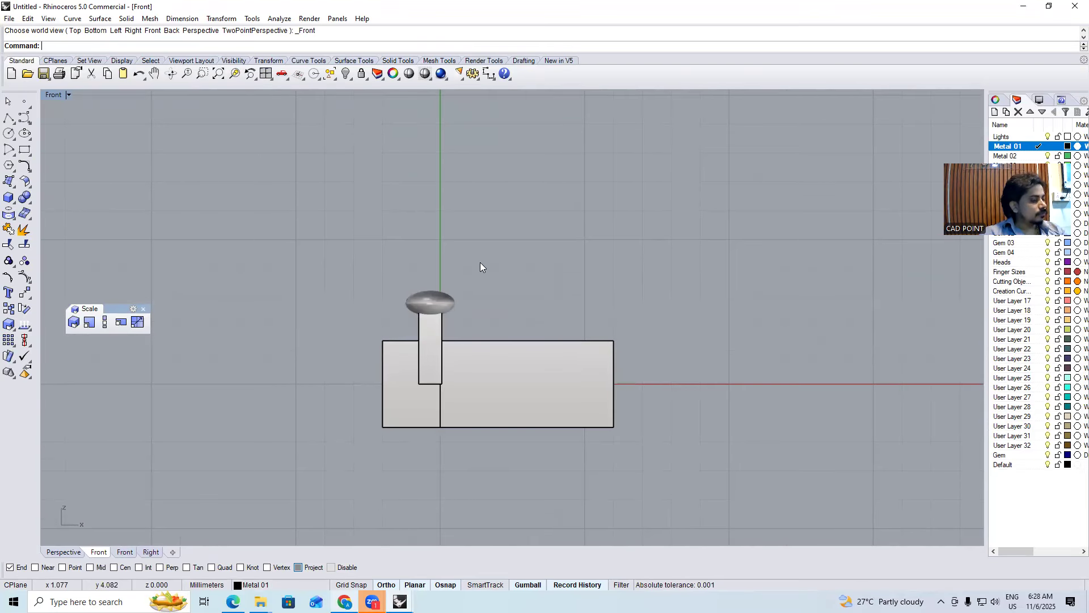
pyautogui.click(9, 119)
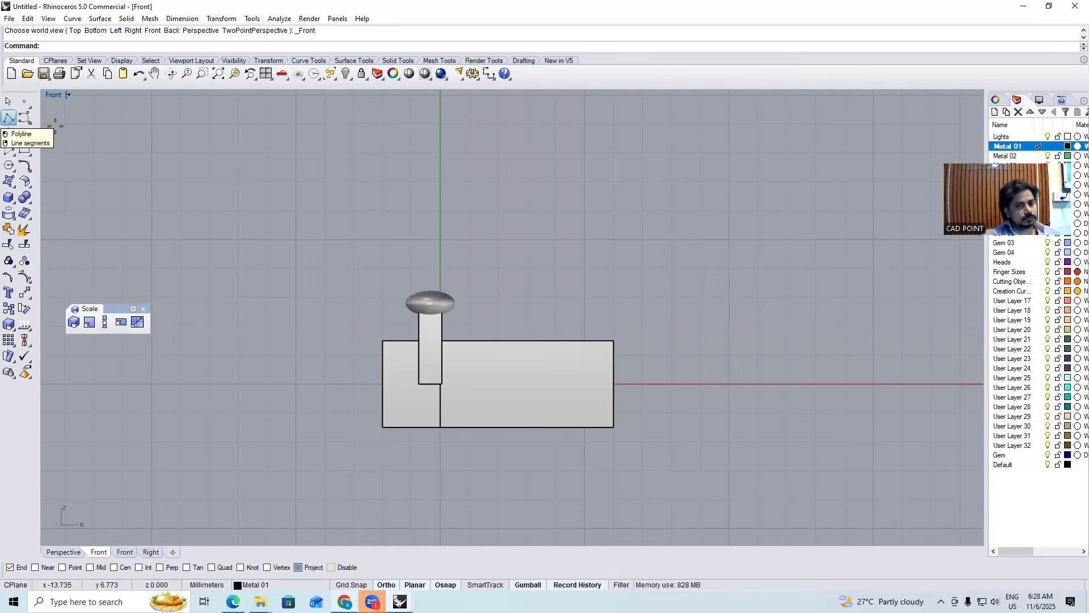
pyautogui.scroll(2, 486, 353)
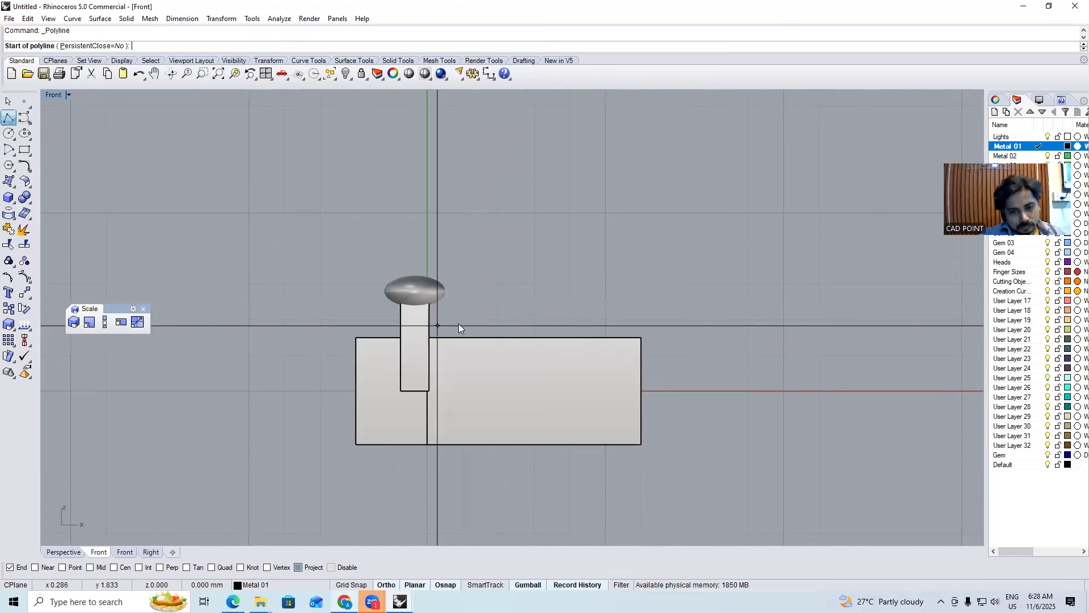
pyautogui.press('Escape')
# Lower the oval cap slightly so it sits deeper over the top of the post
pyautogui.click(416, 295)
pyautogui.moveTo(415, 299)
pyautogui.mouseDown()
pyautogui.moveTo(415, 290)
pyautogui.moveTo(416, 302)
pyautogui.mouseUp()
pyautogui.press('Escape')
pyautogui.scroll(4, 415, 310)
pyautogui.click(417, 310)
pyautogui.click(467, 318)
# Draw a three-segment polyline inside the casing in front view: sloping down from the post, dropping vertically near the far end, and returning horizontally
pyautogui.click(8, 119)
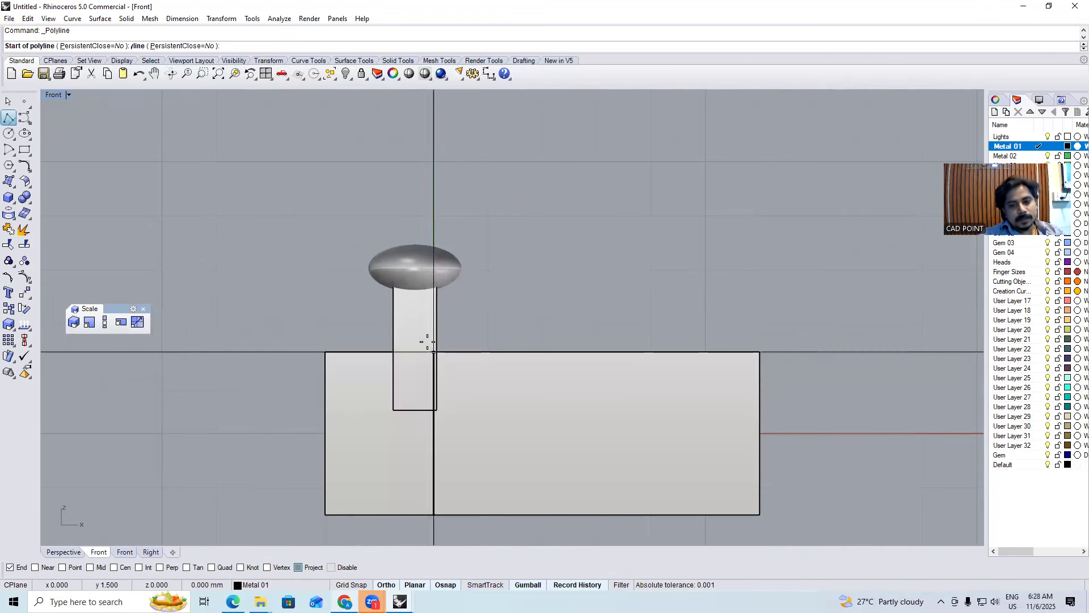
pyautogui.click(416, 363)
pyautogui.hotkey('ctrl', 'alt', 'w')
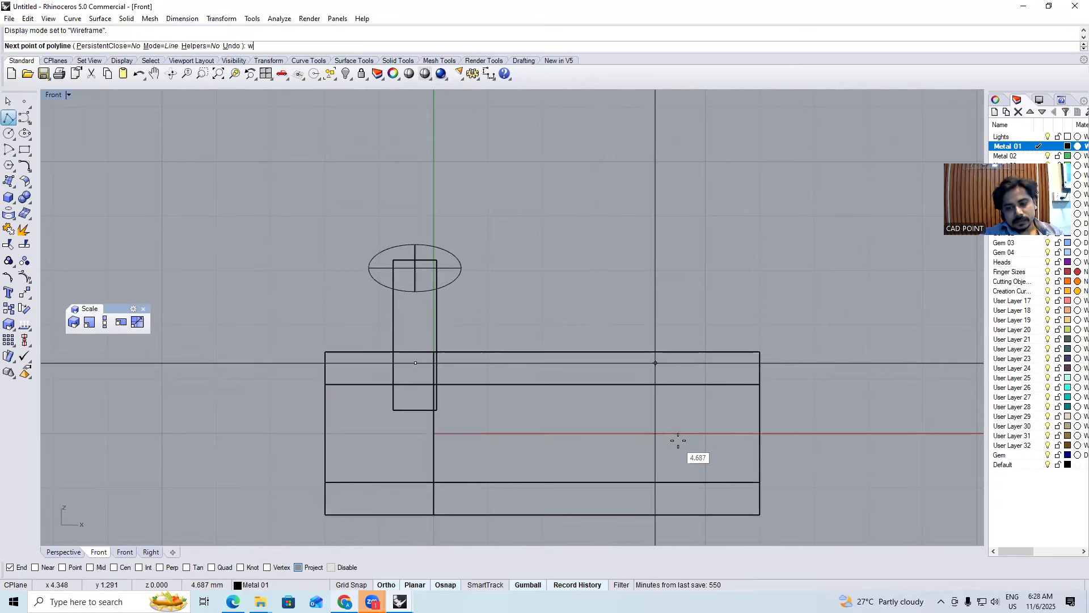
pyautogui.click(725, 433)
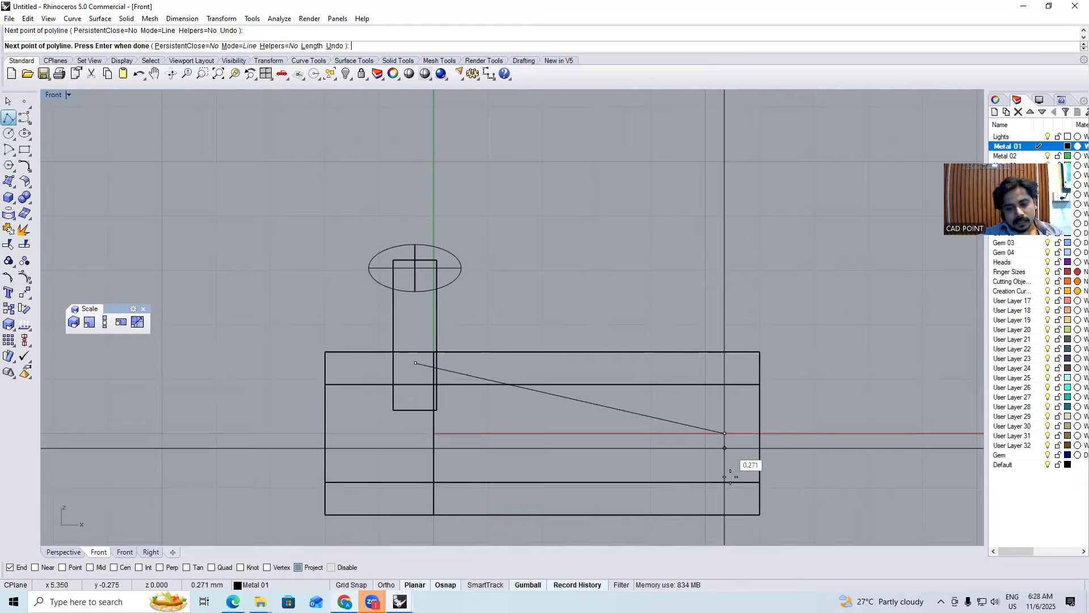
pyautogui.keyDown('shift'); pyautogui.click(726, 478); pyautogui.keyUp('shift')
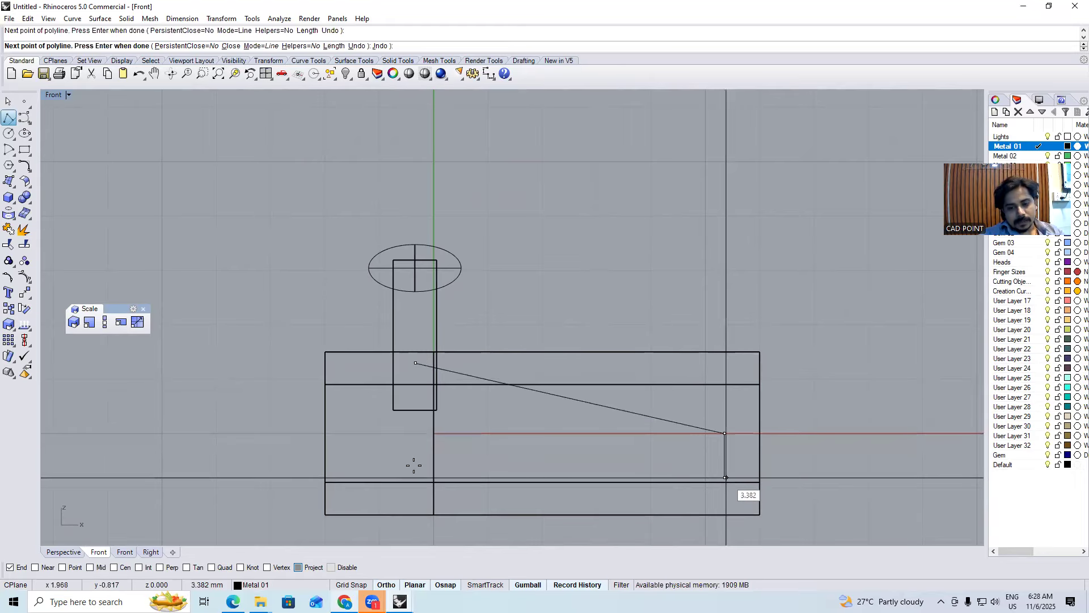
pyautogui.click(381, 459)
pyautogui.press('Return')
# Offset the spring polyline 0.6 mm towards its inside
pyautogui.click(586, 404)
pyautogui.scroll(-5, 588, 406)
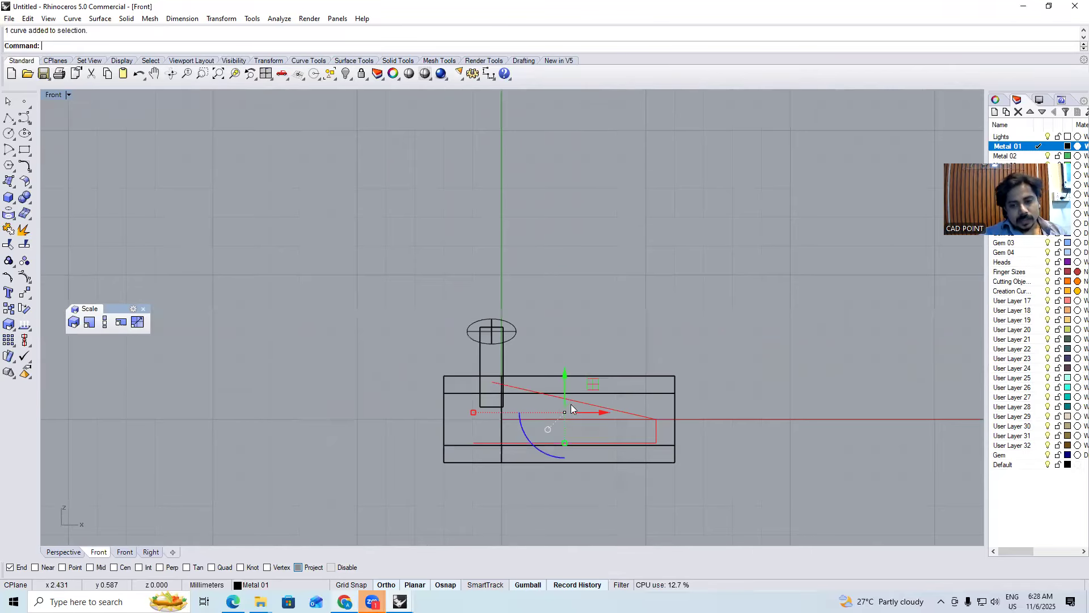
pyautogui.hotkey('ctrl', 'alt', 's')
pyautogui.moveTo(560, 412); pyautogui.dragTo(547, 409, button='right')
pyautogui.write('O')
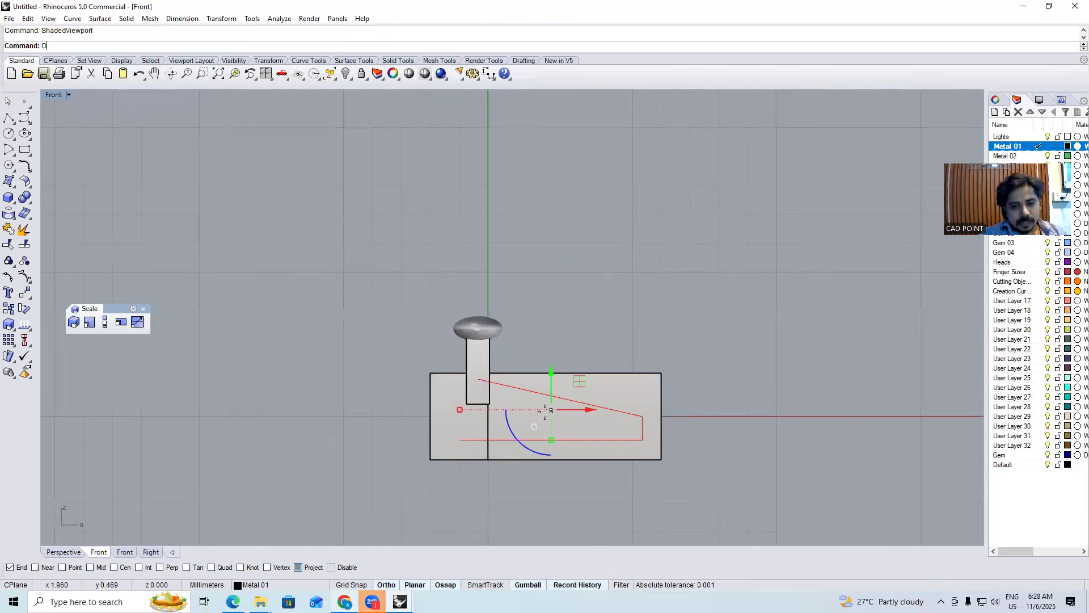
pyautogui.press('Return')
pyautogui.hotkey('ctrl', 'alt', 'w')
pyautogui.scroll(8, 545, 413)
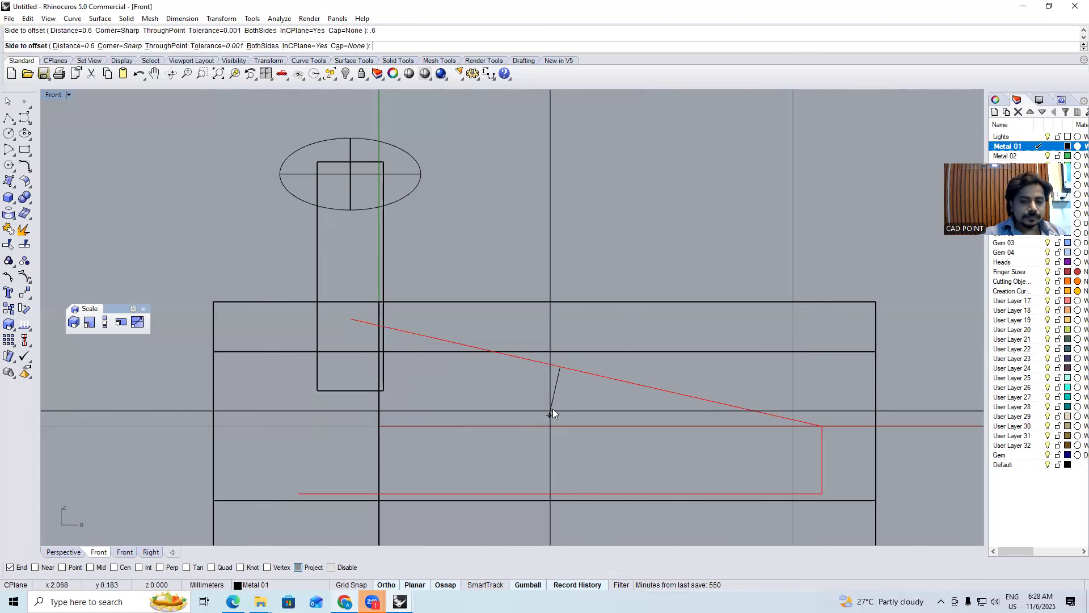
pyautogui.click(553, 409)
pyautogui.click(512, 398)
# Close both open ends between the original and offset polylines with straight segments
pyautogui.hotkey('ctrl', 'alt', 's')
pyautogui.hotkey('ctrl', 'alt', 'w')
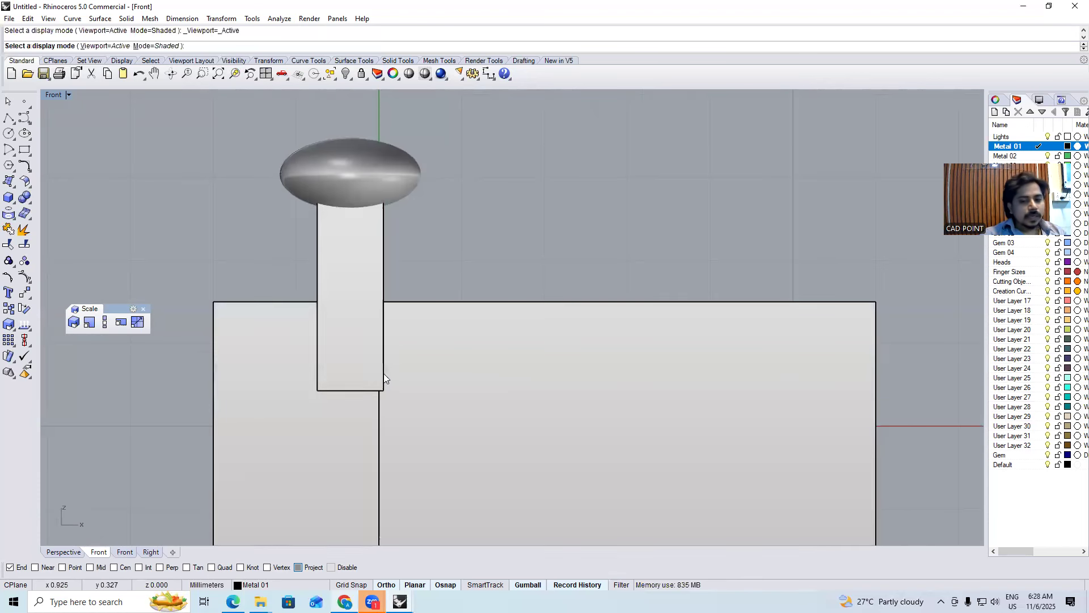
pyautogui.write('pl')
pyautogui.press('Return')
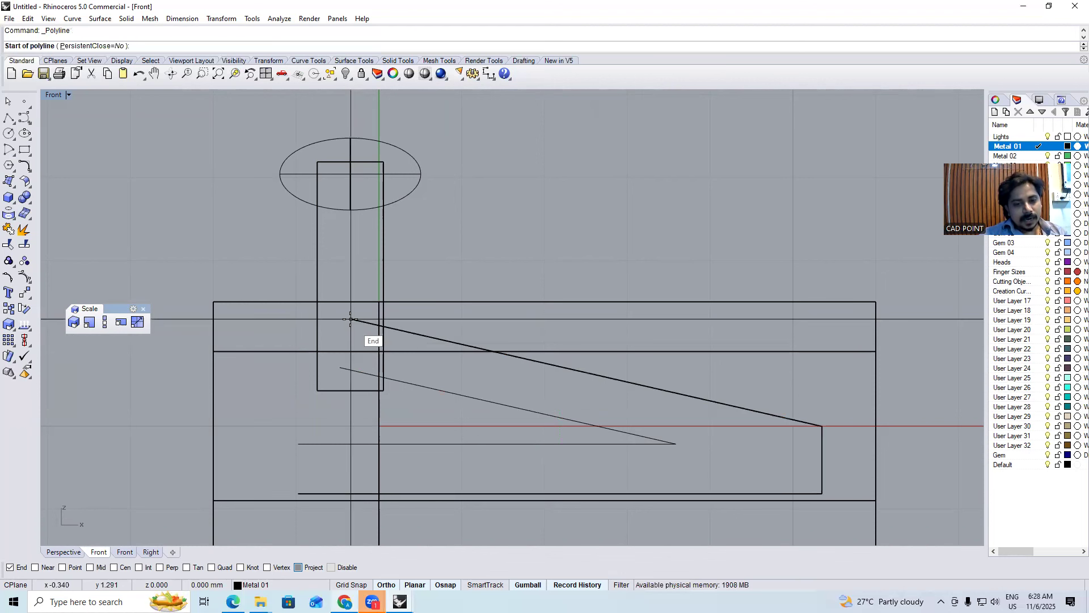
pyautogui.click(351, 319)
pyautogui.click(342, 368)
pyautogui.press('Return')
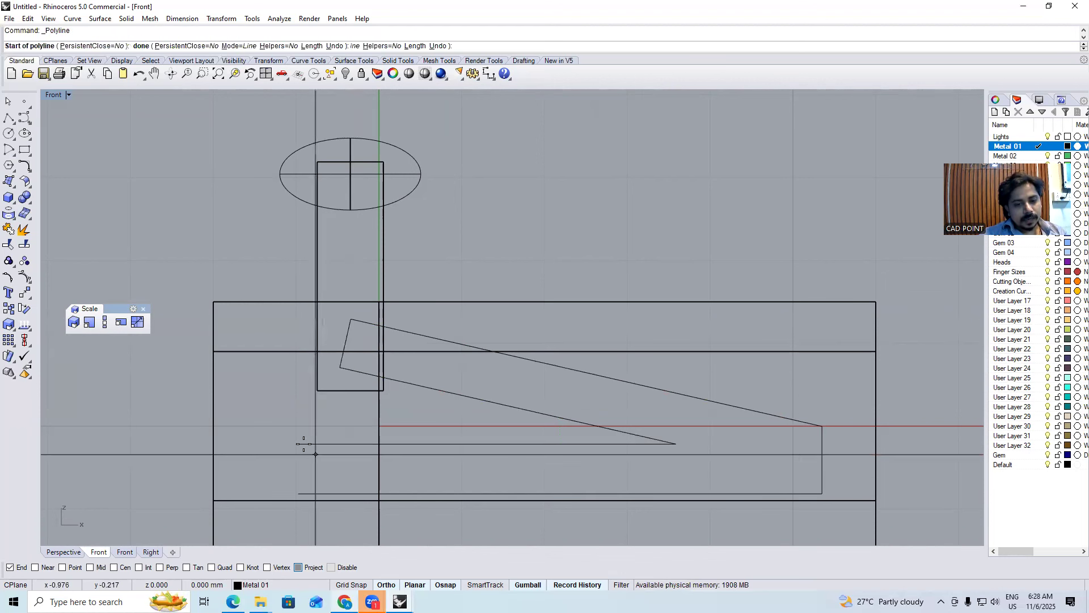
pyautogui.press('Return')
pyautogui.click(298, 444)
pyautogui.click(296, 498)
pyautogui.press('Return')
pyautogui.scroll(-6, 332, 428)
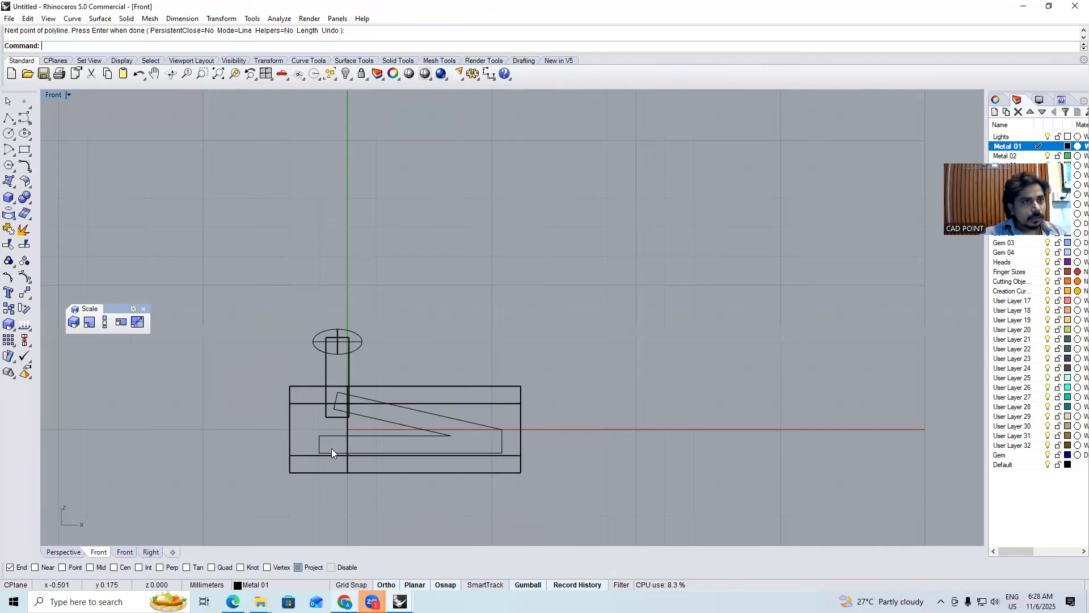
# Join all the spring outline curves into one closed profile
pyautogui.moveTo(306, 511); pyautogui.dragTo(541, 390)
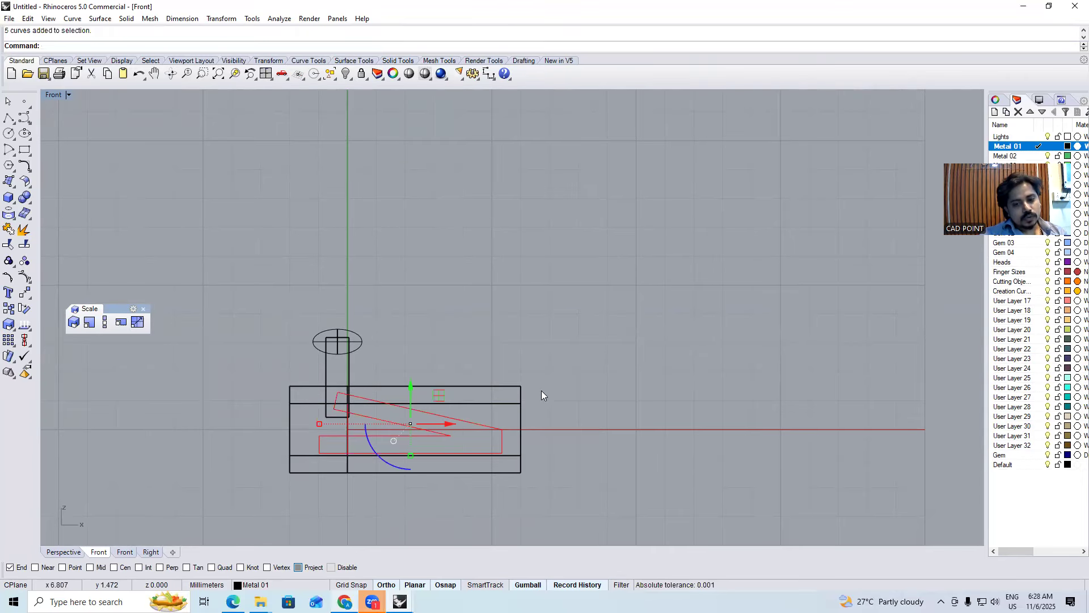
pyautogui.hotkey('ctrl', 'j')
pyautogui.hotkey('ctrl', 'alt', 's')
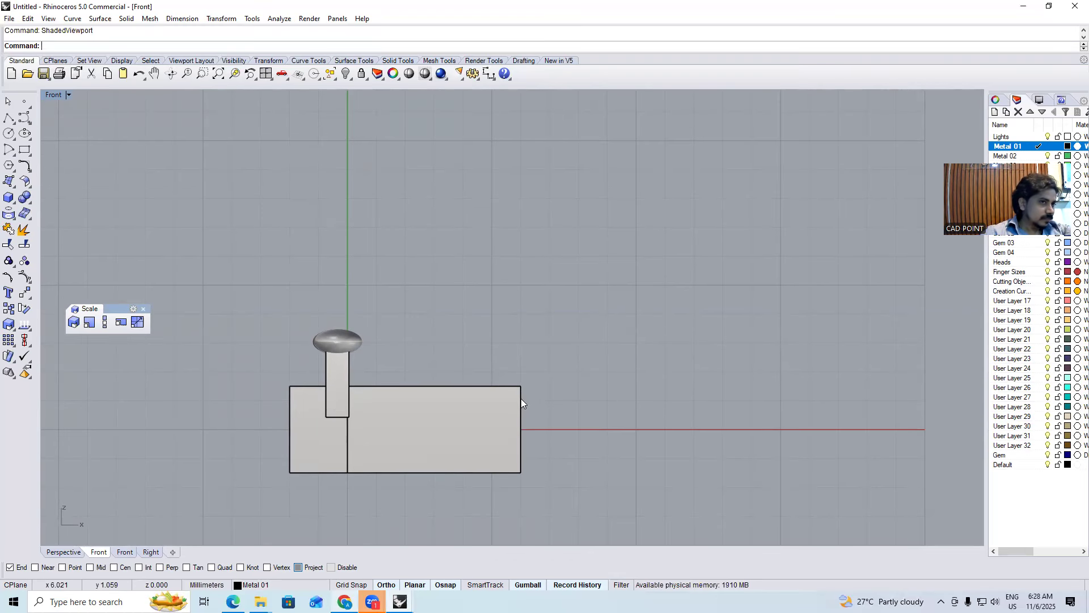
# Extrude the closed spring profile as a solid on both sides, about 0.8 mm each way, staying within the casing's inner walls
pyautogui.hotkey('ctrl', 'alt', 'w')
pyautogui.scroll(2, 446, 419)
pyautogui.click(443, 418)
pyautogui.hotkey('ctrl', 'alt', 's')
pyautogui.hotkey('ctrl', 'F1')
pyautogui.press('space')
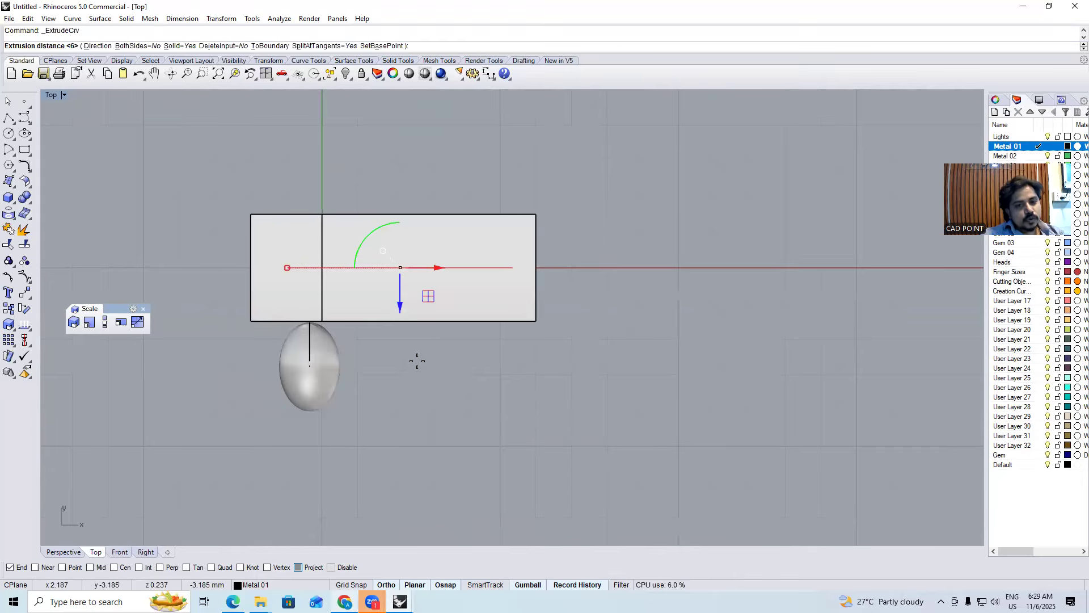
pyautogui.write('b')
pyautogui.press('Return')
pyautogui.write('w')
pyautogui.press('Return')
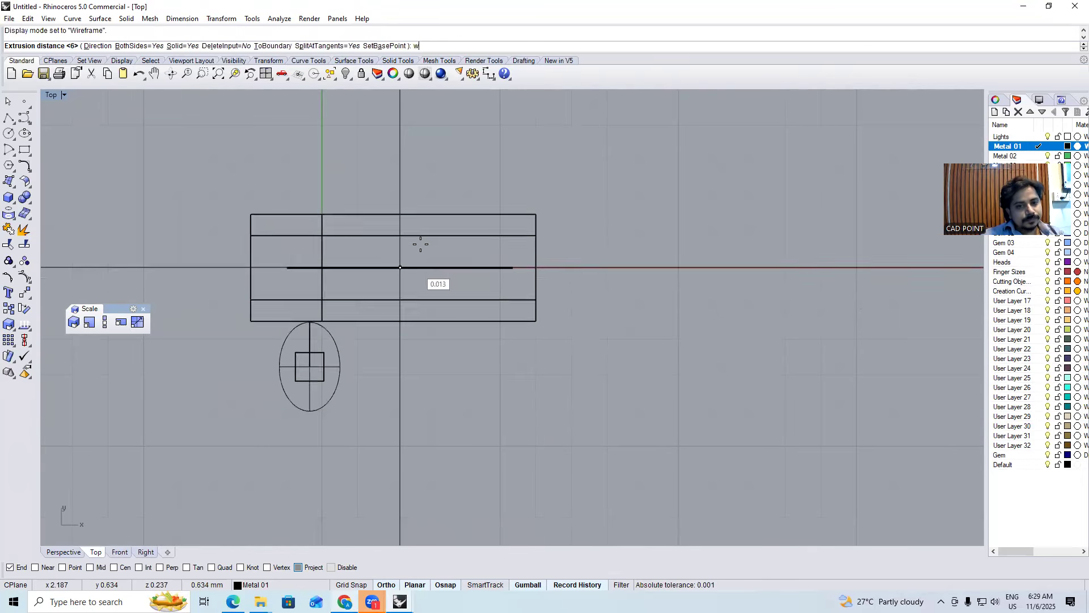
pyautogui.scroll(1, 421, 245)
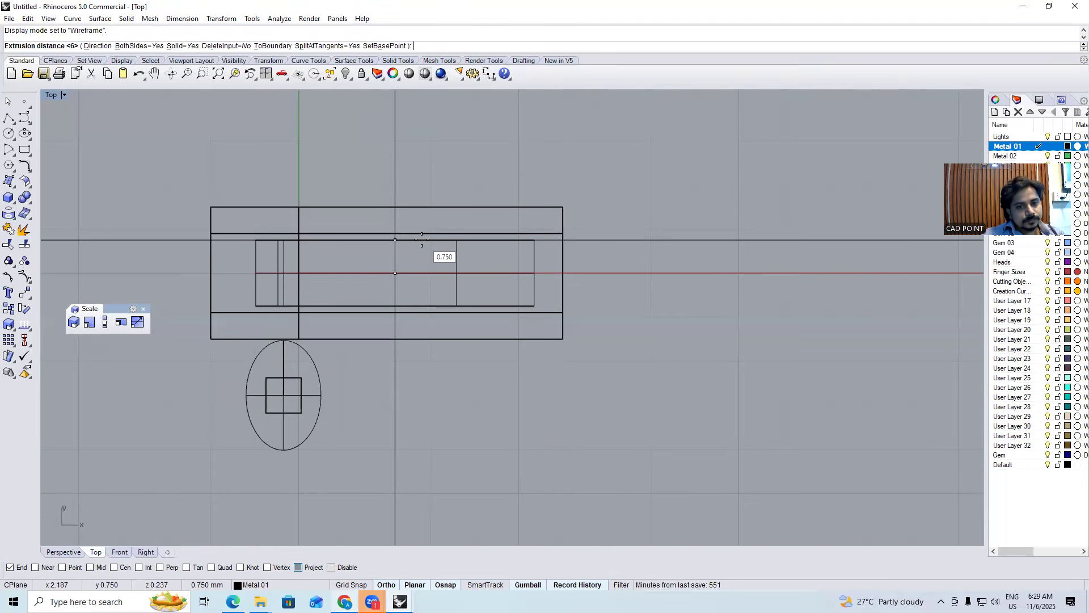
pyautogui.click(421, 242)
pyautogui.hotkey('ctrl', 'alt', 's')
# Move the post and oval cap together to the middle of the casing's width, centred on the joint between its two parts
pyautogui.hotkey('ctrl', 'F4')
pyautogui.scroll(3, 335, 329)
pyautogui.click(338, 332)
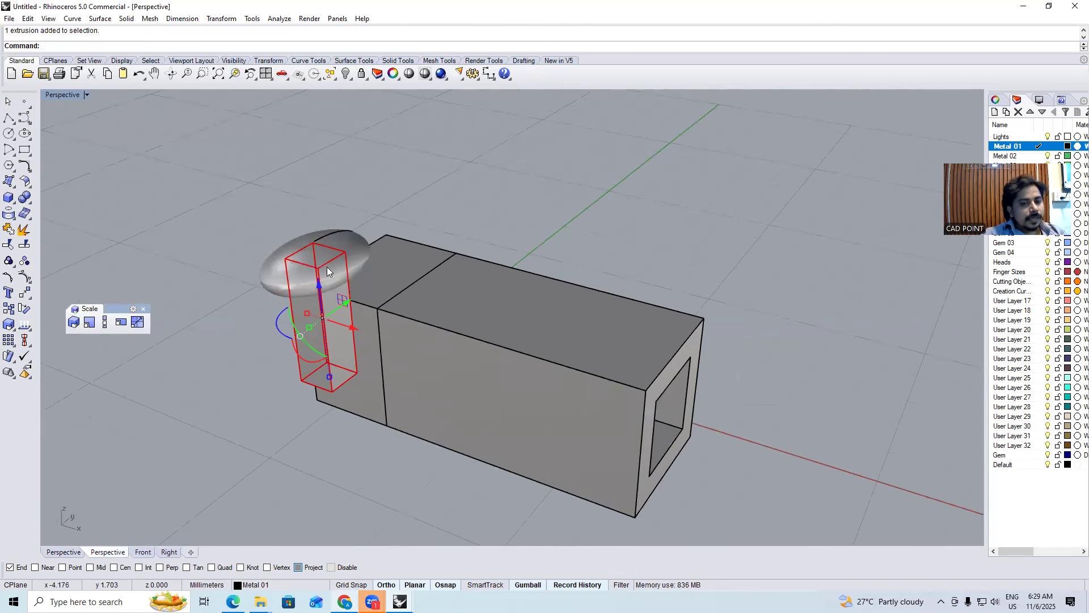
pyautogui.keyDown('shift'); pyautogui.click(337, 255); pyautogui.keyUp('shift')
pyautogui.hotkey('ctrl', 'F1')
pyautogui.moveTo(384, 452); pyautogui.dragTo(450, 324)
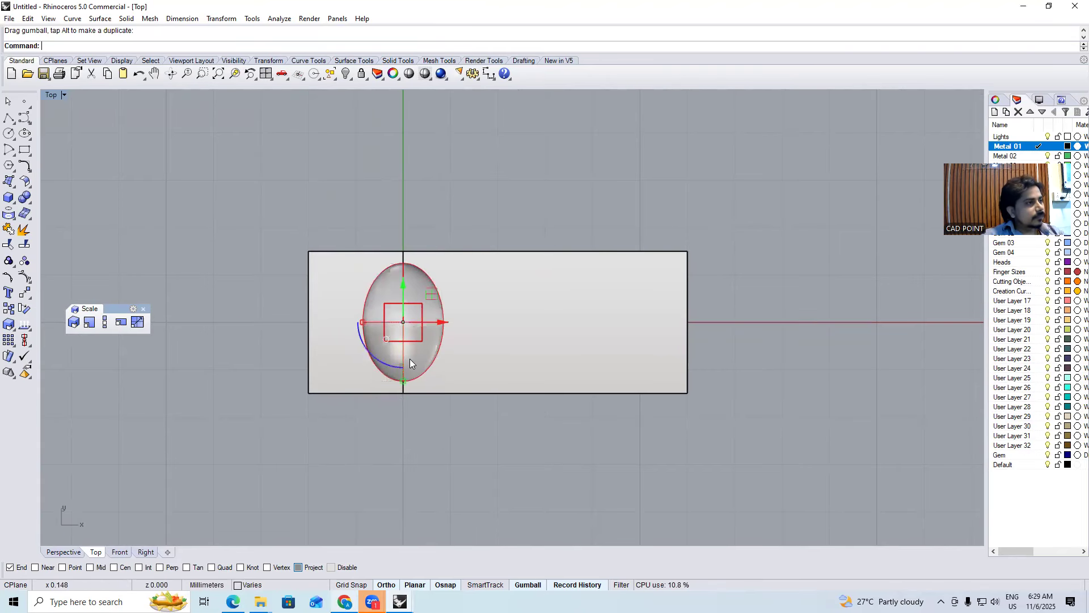
pyautogui.press('Escape')
# Subtract the post from both casing parts with a Boolean difference, keeping the post
pyautogui.hotkey('ctrl', 'F3')
pyautogui.click(461, 336)
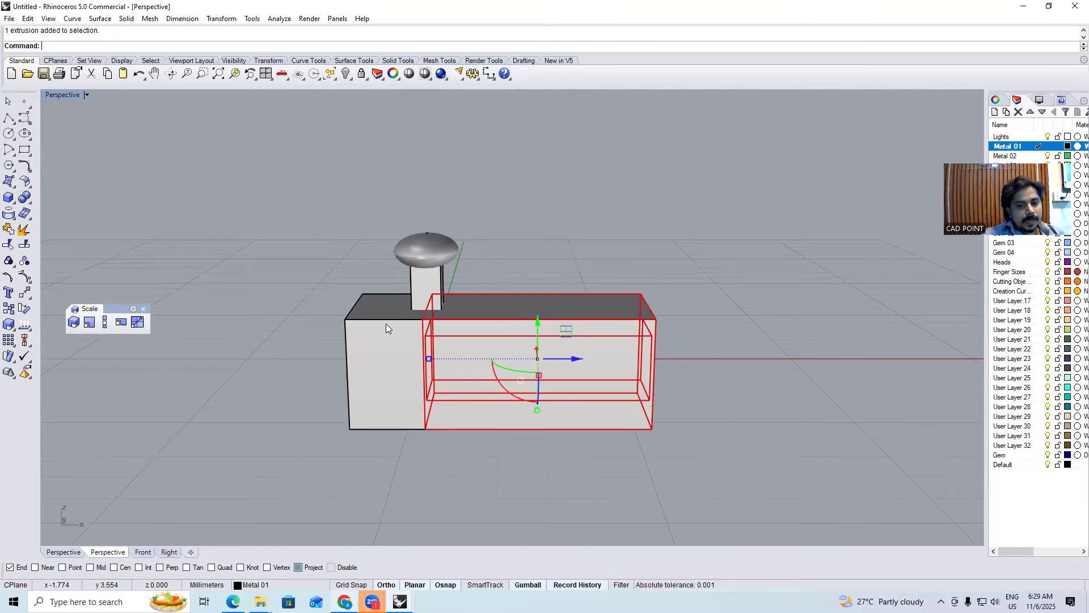
pyautogui.keyDown('shift'); pyautogui.click(385, 323); pyautogui.keyUp('shift')
pyautogui.write('bd')
pyautogui.press('Return')
pyautogui.click(426, 300)
pyautogui.press('Return')
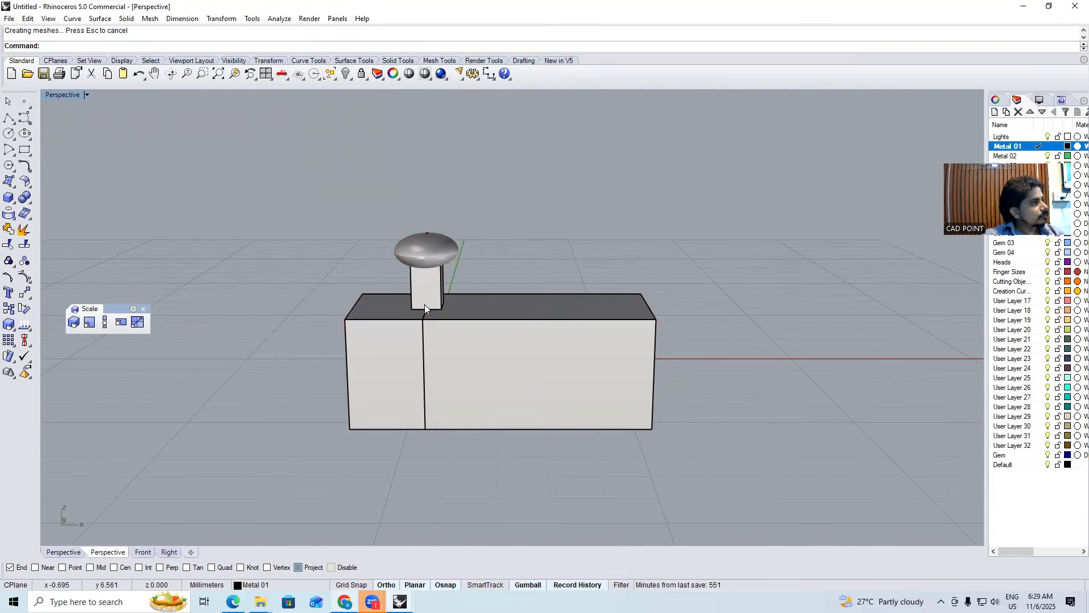
# Slide the longer casing part about 6.7 mm along its axis away from the shorter part
pyautogui.click(503, 335)
pyautogui.moveTo(599, 362); pyautogui.dragTo(657, 403)
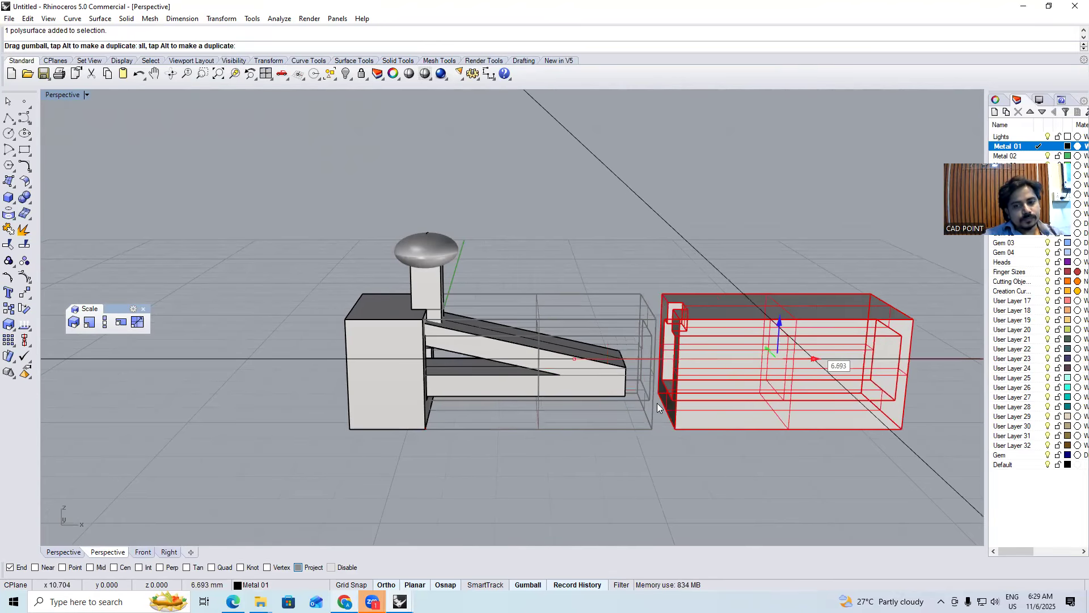
pyautogui.click(634, 423)
# Raise the post and its cap slightly relative to the spring tongue
pyautogui.moveTo(597, 354); pyautogui.dragTo(444, 278, button='right')
pyautogui.scroll(5, 444, 278)
pyautogui.click(444, 277)
pyautogui.moveTo(436, 249); pyautogui.dragTo(436, 235)
# Try to compress the spring tongue, post and oval cap vertically with a one-directional scale from the tongue's underside in the front view
pyautogui.click(492, 396)
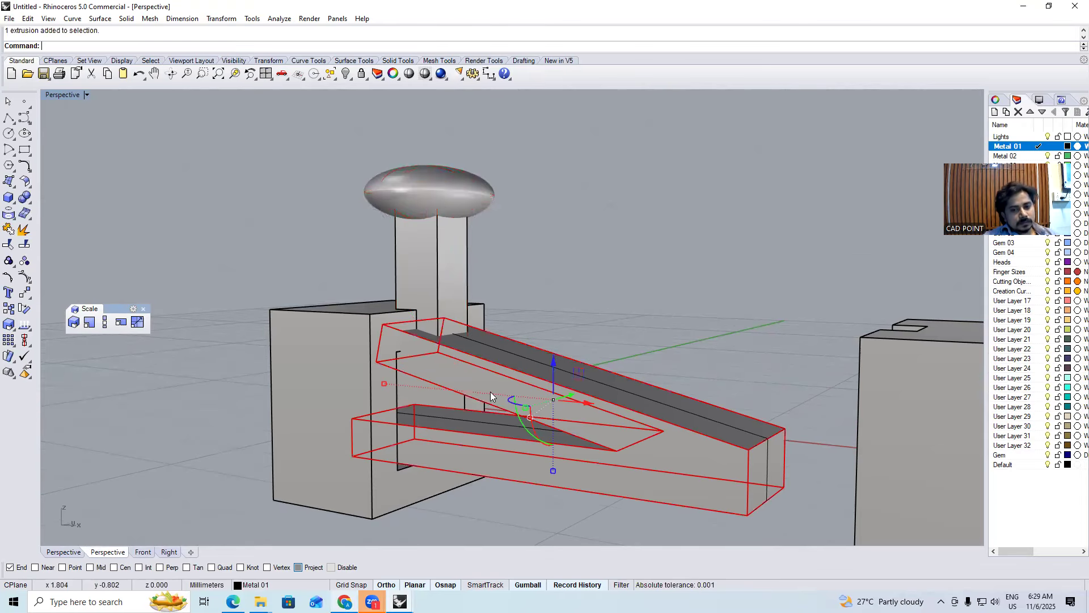
pyautogui.keyDown('shift'); pyautogui.click(435, 274); pyautogui.keyUp('shift')
pyautogui.hotkey('ctrl', 'F3')
pyautogui.scroll(-2, 489, 346)
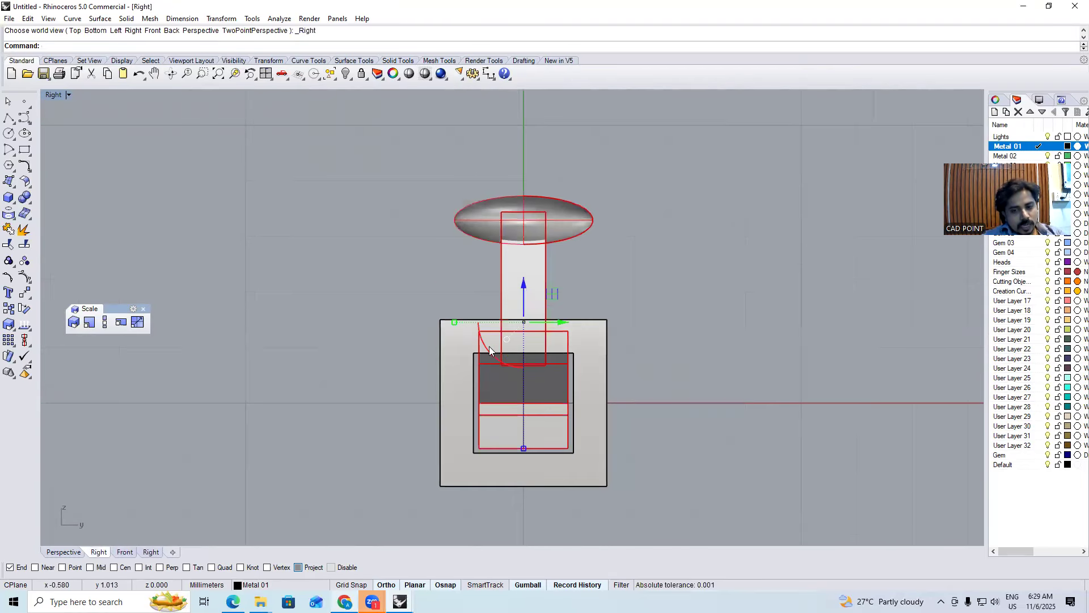
pyautogui.scroll(-1, 489, 346)
pyautogui.hotkey('ctrl', 'F2')
pyautogui.write('s1')
pyautogui.press('Return')
pyautogui.click(456, 429)
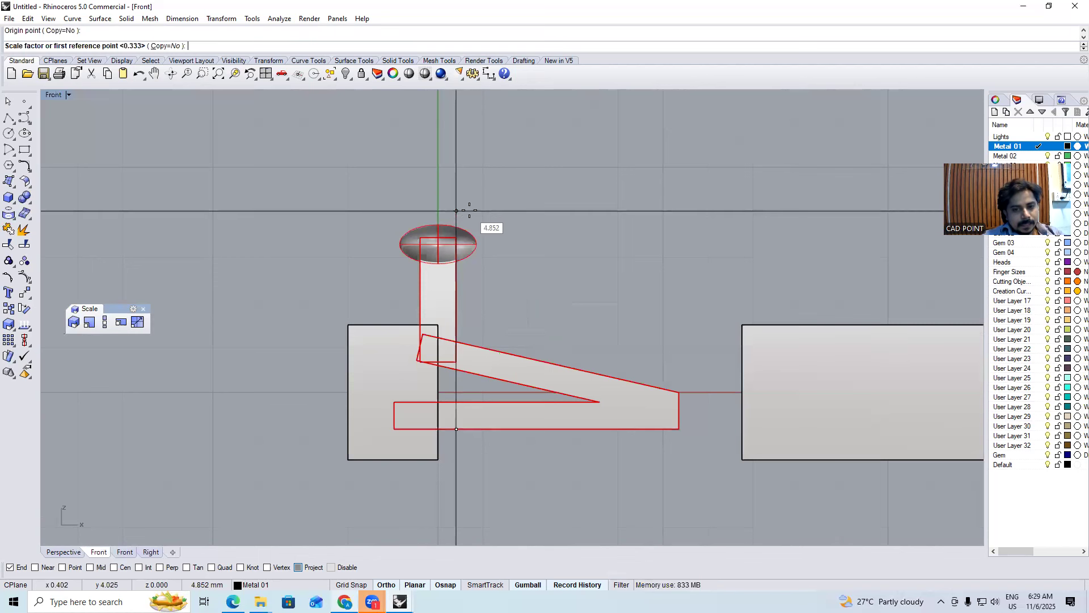
pyautogui.click(468, 211)
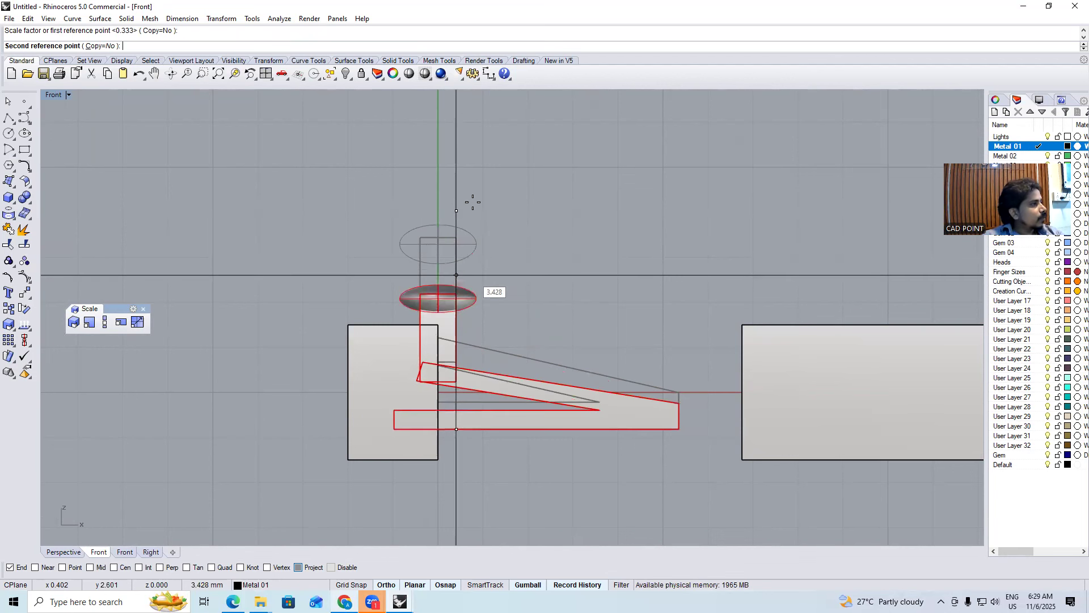
pyautogui.click(441, 236)
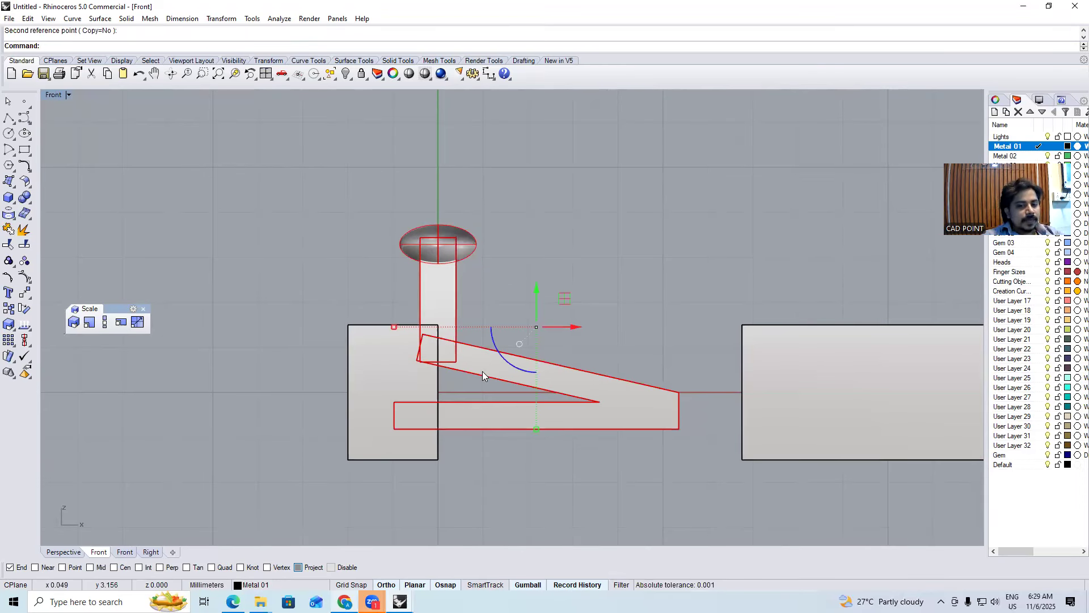
pyautogui.scroll(3, 482, 376)
pyautogui.press('Escape')
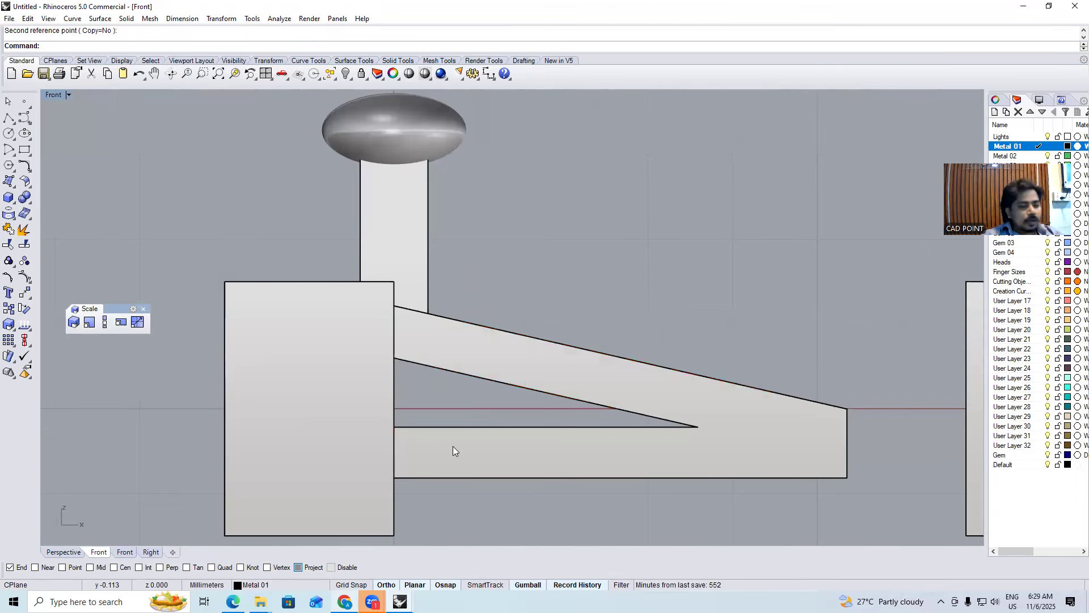
pyautogui.scroll(-1, 444, 356)
pyautogui.click(443, 356)
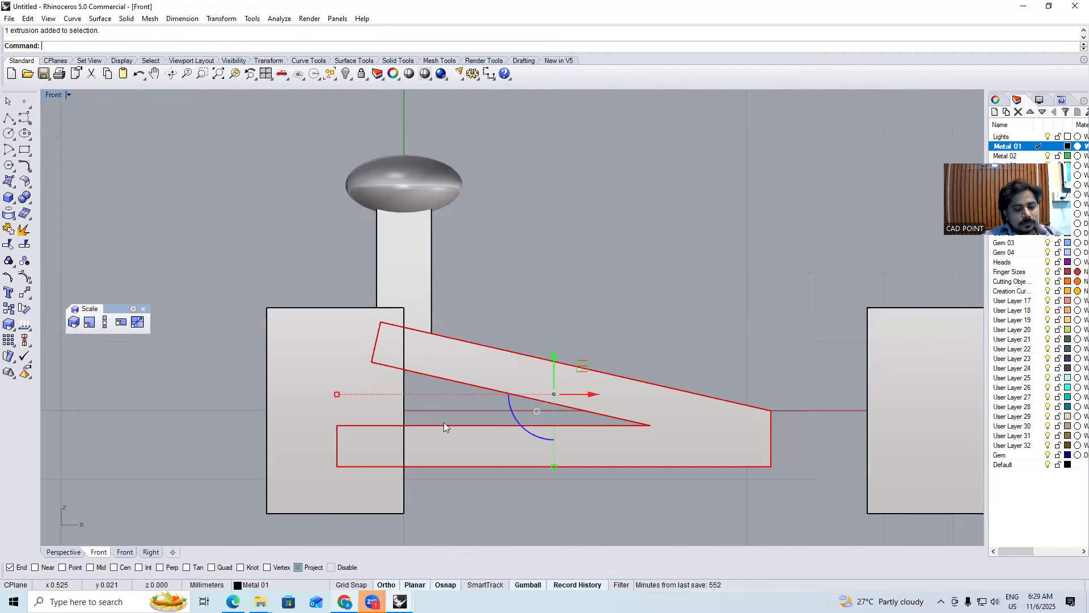
pyautogui.scroll(-6, 444, 413)
pyautogui.keyDown('shift'); pyautogui.moveTo(454, 341); pyautogui.dragTo(426, 295); pyautogui.keyUp('shift')
pyautogui.click(478, 319)
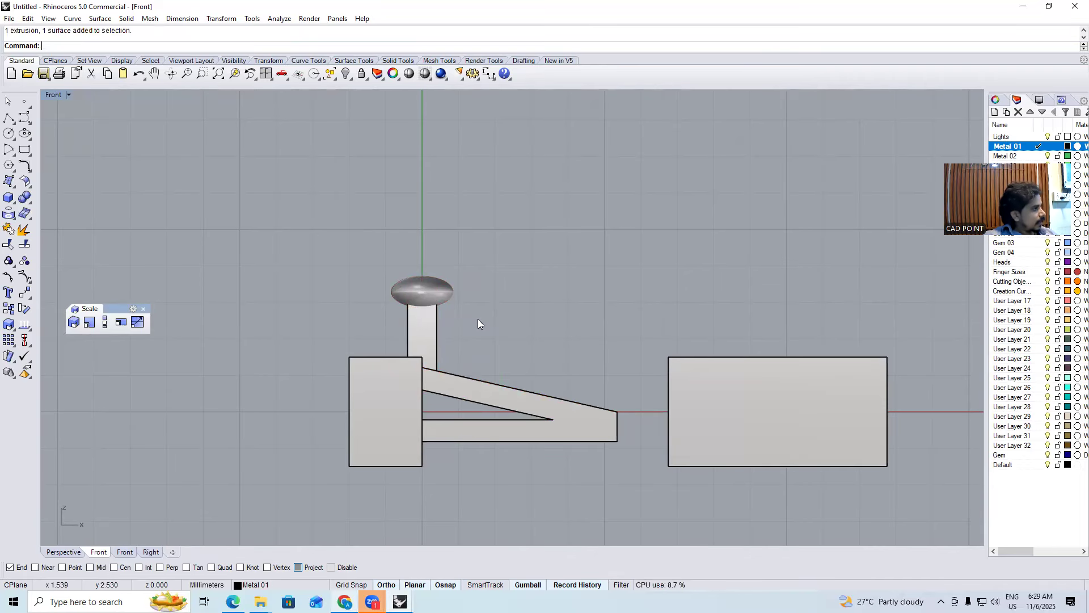
# Offset the surfaces of the post outward by 0.025 mm to make a slightly larger copy around it
pyautogui.press('F1')
pyautogui.press('F4')
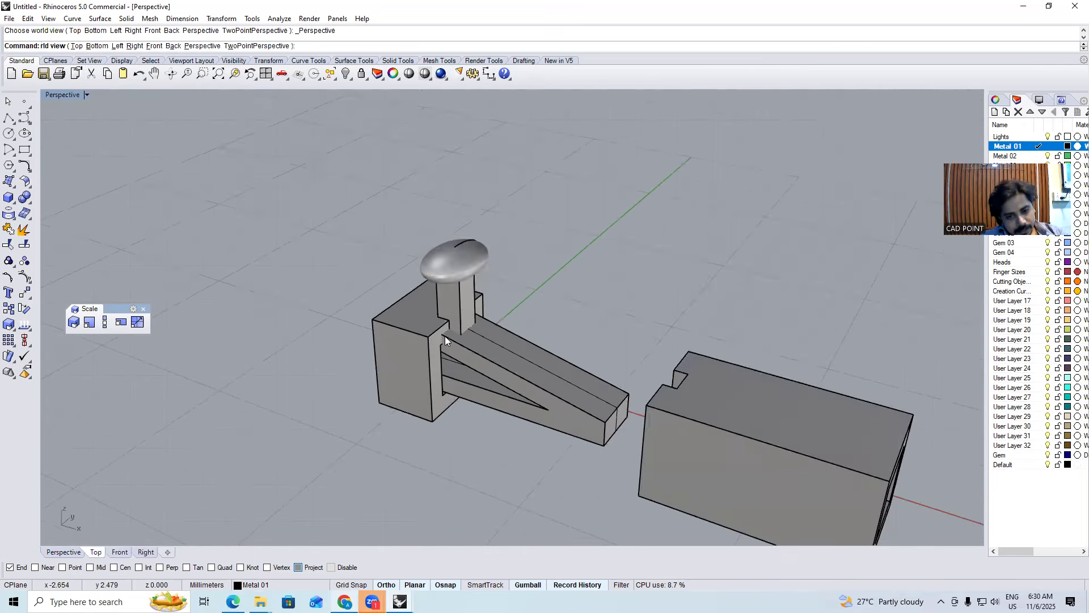
pyautogui.scroll(3, 442, 337)
pyautogui.click(471, 329)
pyautogui.scroll(5, 539, 340)
pyautogui.press('Escape')
pyautogui.click(608, 335)
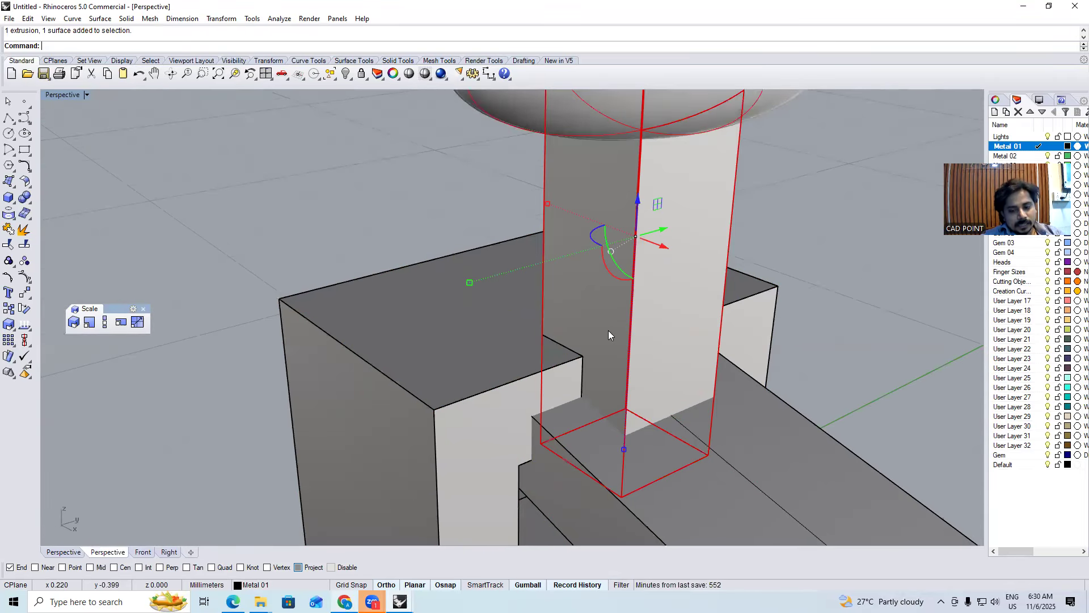
pyautogui.write('Ofss')
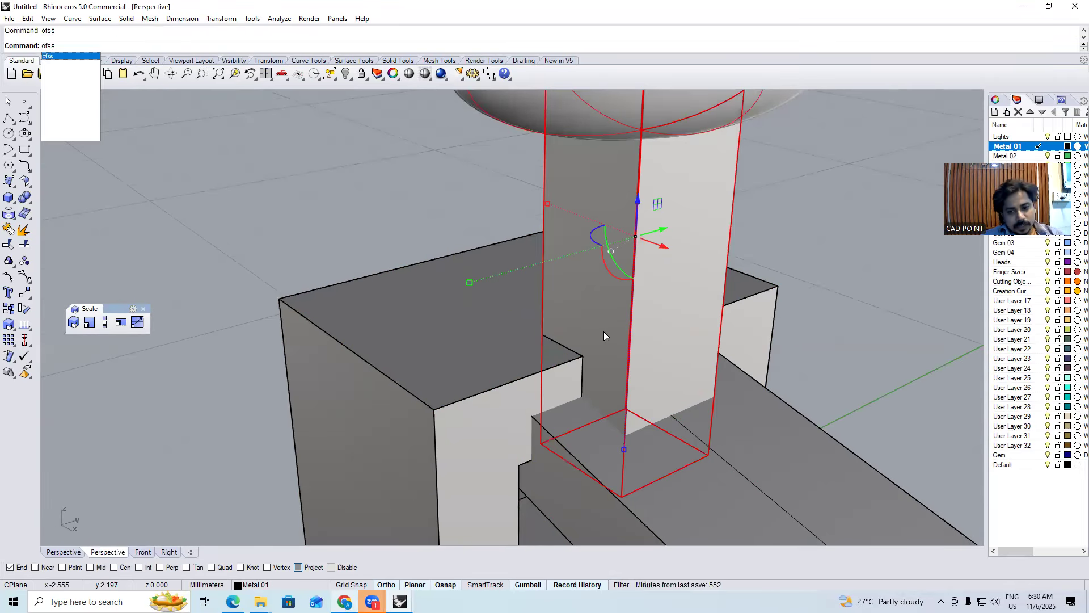
pyautogui.press('Return')
pyautogui.write('.025')
pyautogui.press('Return')
pyautogui.press('Return')
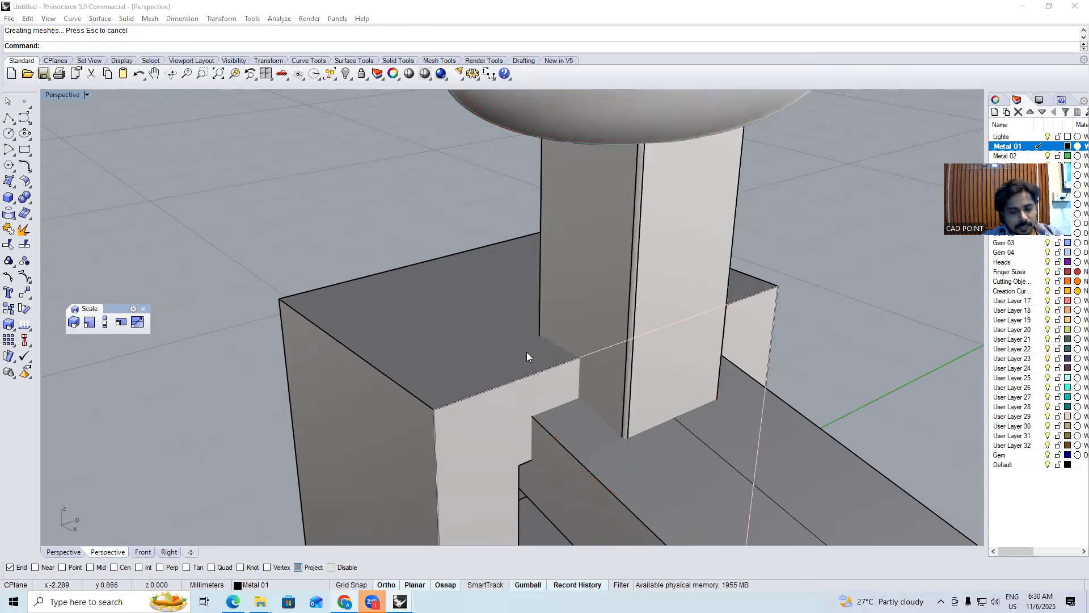
# Subtract the enlarged post copy from the shorter casing part with a Boolean difference, and delete the copy
pyautogui.click(514, 349)
pyautogui.write('bd')
pyautogui.press('Return')
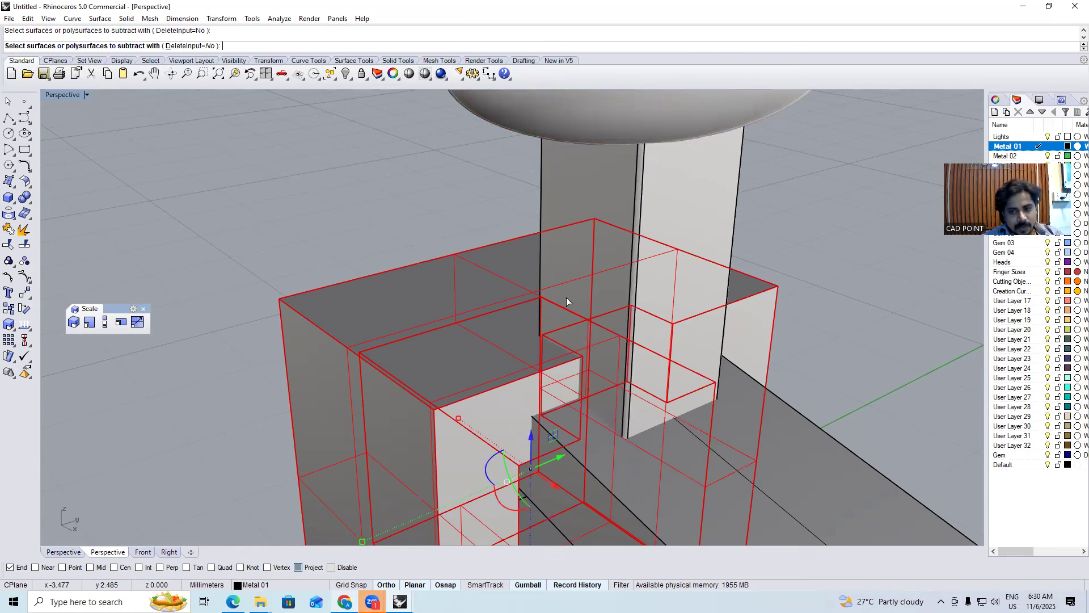
pyautogui.click(566, 298)
pyautogui.press('Return')
pyautogui.click(566, 298)
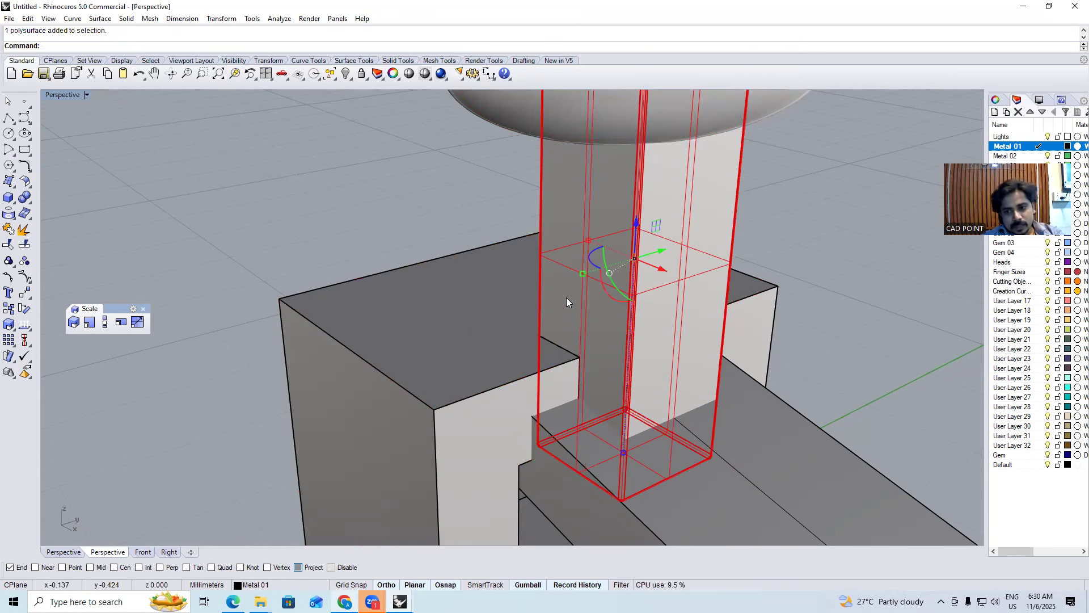
pyautogui.press('Delete')
# Create a vertical cut plane through the spring tongue just beyond the shorter casing's joint face, and raise it clear of the lower arm
pyautogui.scroll(5, 582, 355)
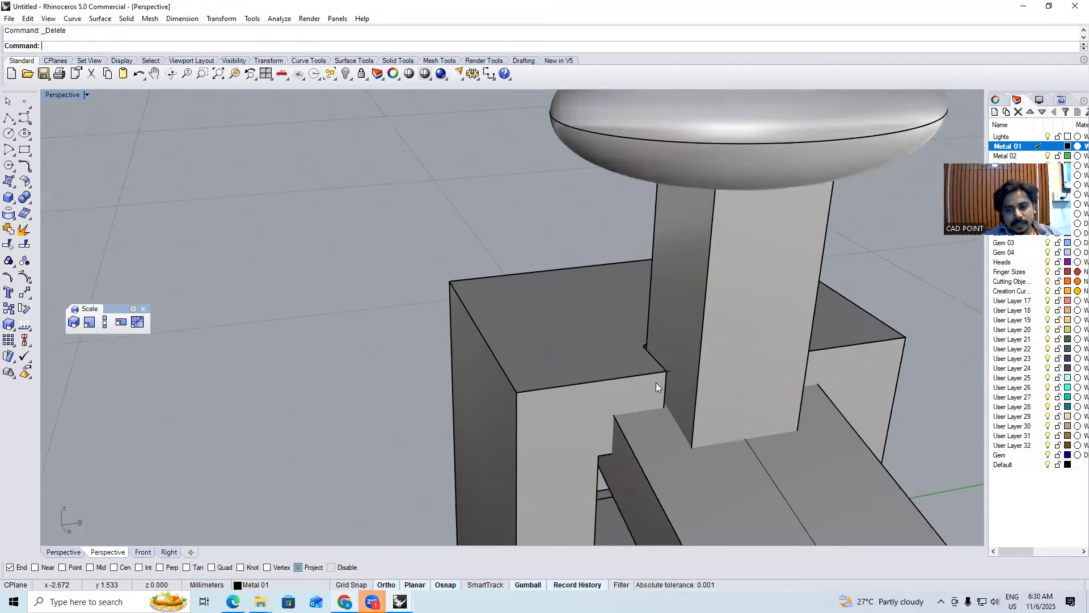
pyautogui.click(630, 454)
pyautogui.scroll(-8, 629, 454)
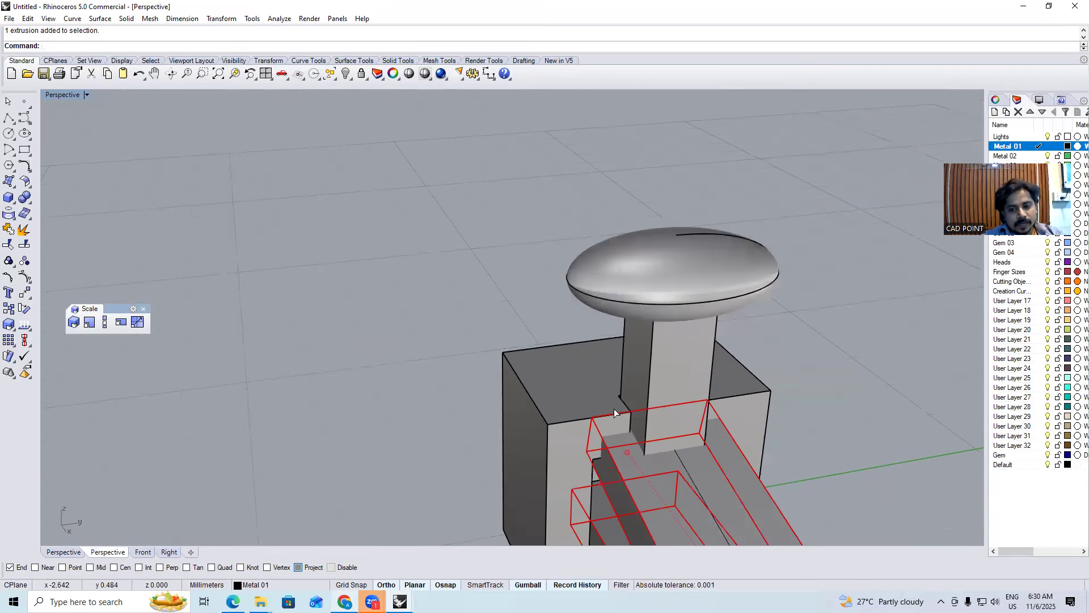
pyautogui.hotkey('ctrl', 'F2')
pyautogui.moveTo(604, 416); pyautogui.dragTo(592, 380, button='right')
pyautogui.press('Return')
pyautogui.click(602, 356)
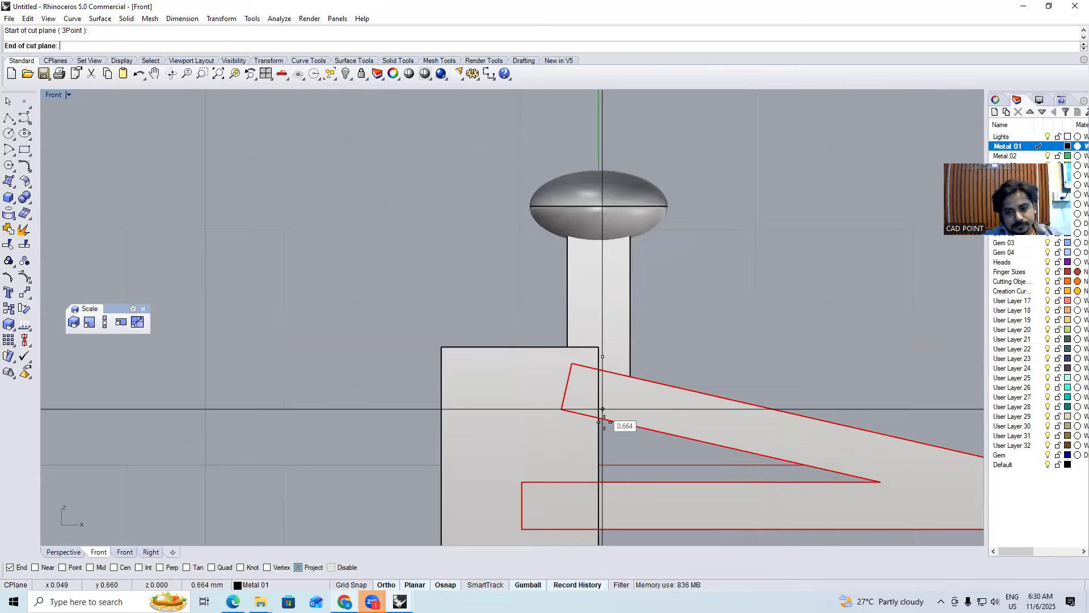
pyautogui.click(605, 426)
pyautogui.press('Return')
pyautogui.moveTo(605, 432); pyautogui.dragTo(617, 306)
pyautogui.moveTo(594, 380); pyautogui.dragTo(548, 393, button='right')
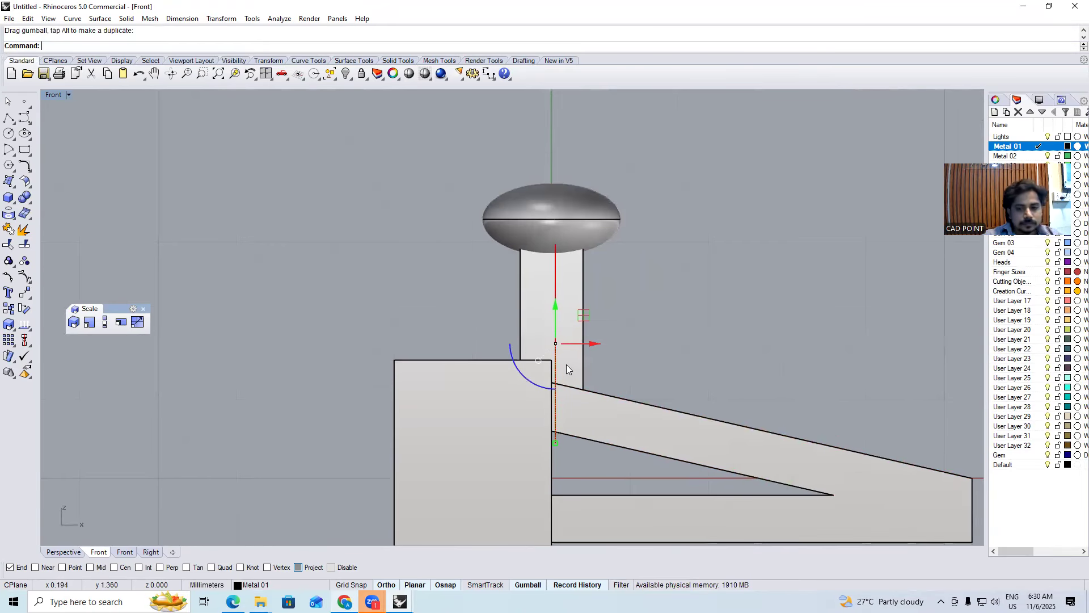
# Split the spring tongue with the cut plane, and delete the plane and the severed end of the upper arm inside the casing
pyautogui.click(592, 409)
pyautogui.hotkey('ctrl', 'F1')
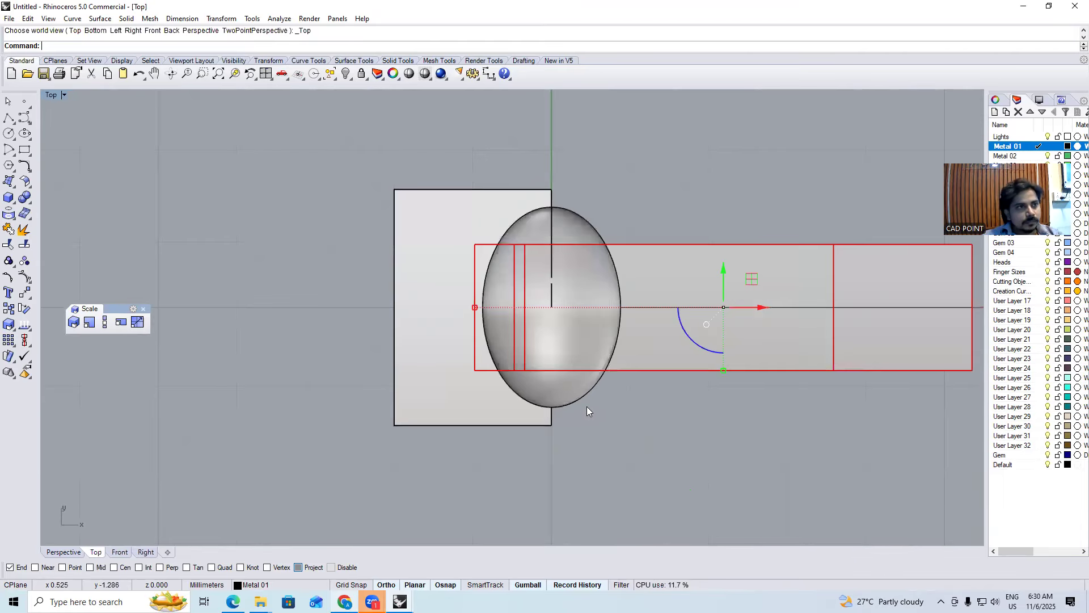
pyautogui.hotkey('ctrl', 'F4')
pyautogui.press('Escape')
pyautogui.scroll(2, 586, 400)
pyautogui.click(586, 401)
pyautogui.write('bs')
pyautogui.press('Return')
pyautogui.click(507, 356)
pyautogui.press('Return')
pyautogui.click(505, 359)
pyautogui.scroll(4, 499, 392)
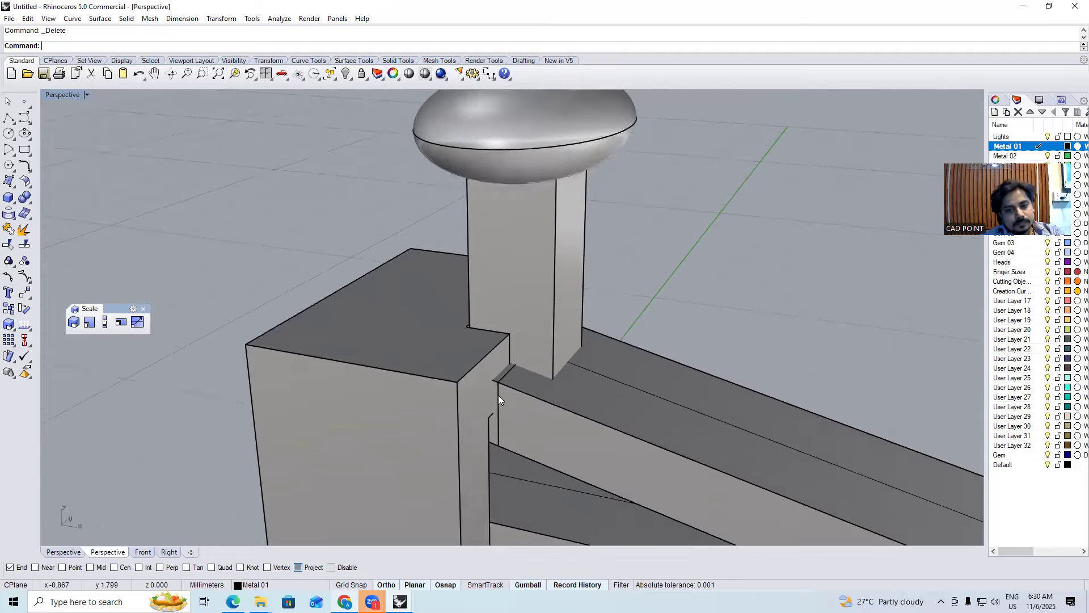
pyautogui.click(488, 385)
pyautogui.click(491, 387)
pyautogui.press('Delete')
# Examine how the trimmed spring tongue meets the post and how it lines up with both casing parts
pyautogui.moveTo(506, 385); pyautogui.dragTo(544, 330, button='right')
pyautogui.click(544, 330)
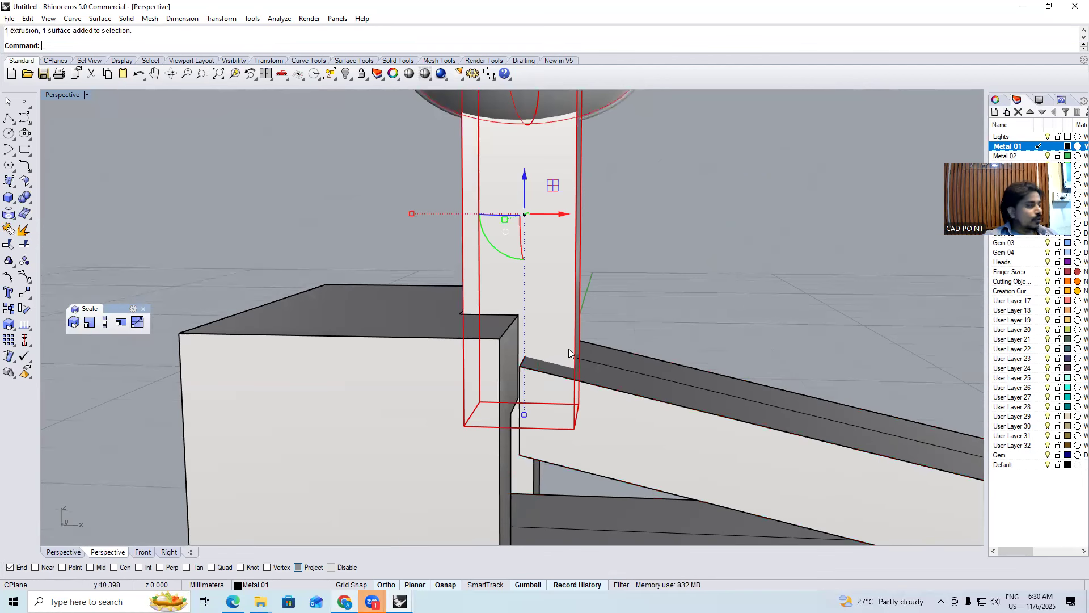
pyautogui.scroll(-3, 568, 348)
pyautogui.click(585, 466)
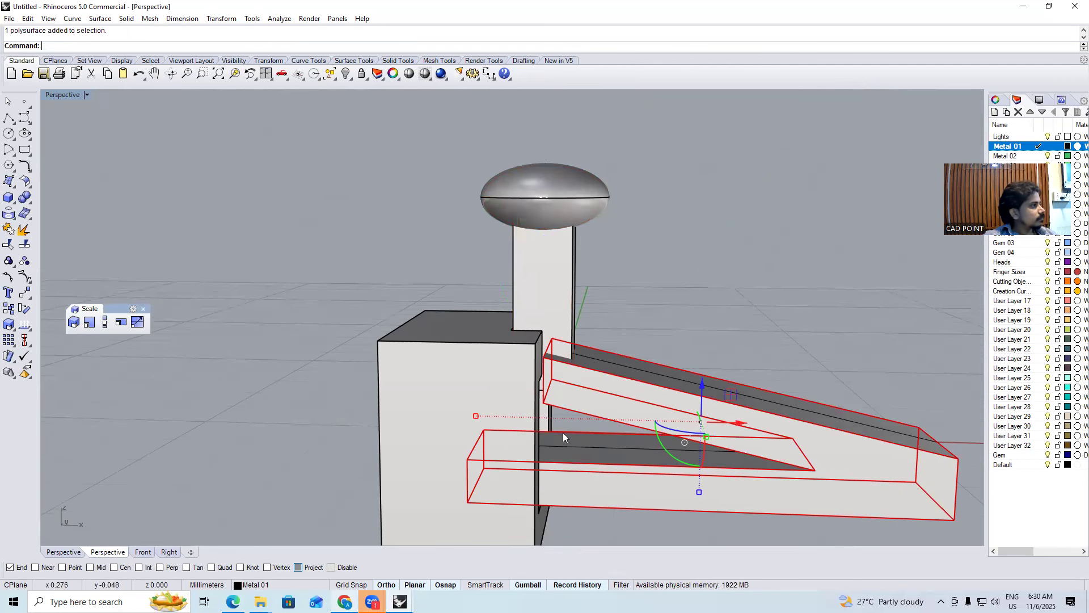
pyautogui.scroll(-4, 563, 432)
pyautogui.click(646, 368)
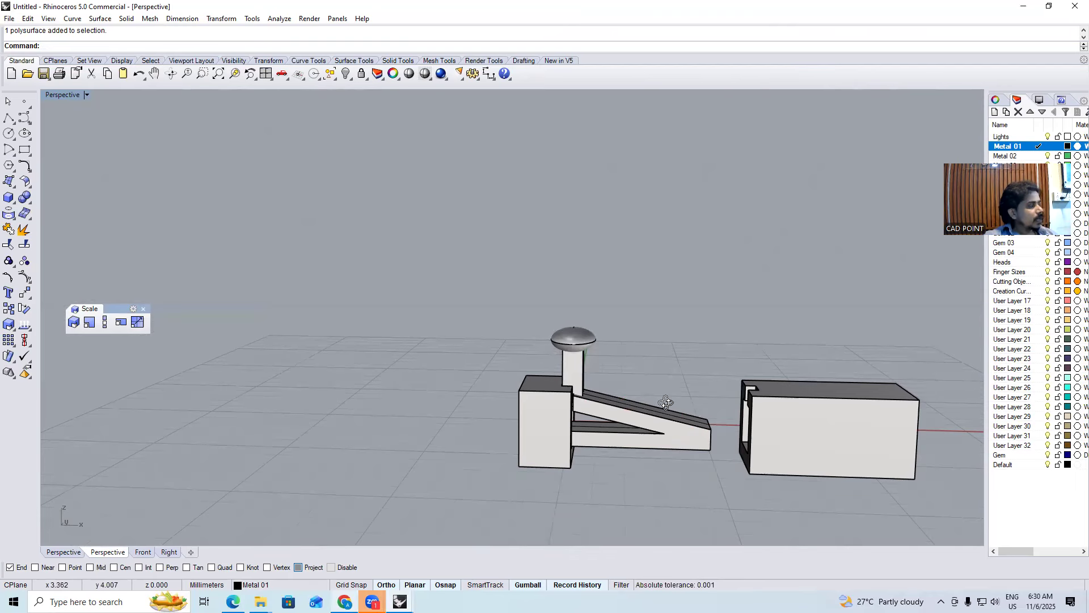
pyautogui.scroll(5, 653, 401)
pyautogui.moveTo(794, 429); pyautogui.dragTo(733, 379, button='right')
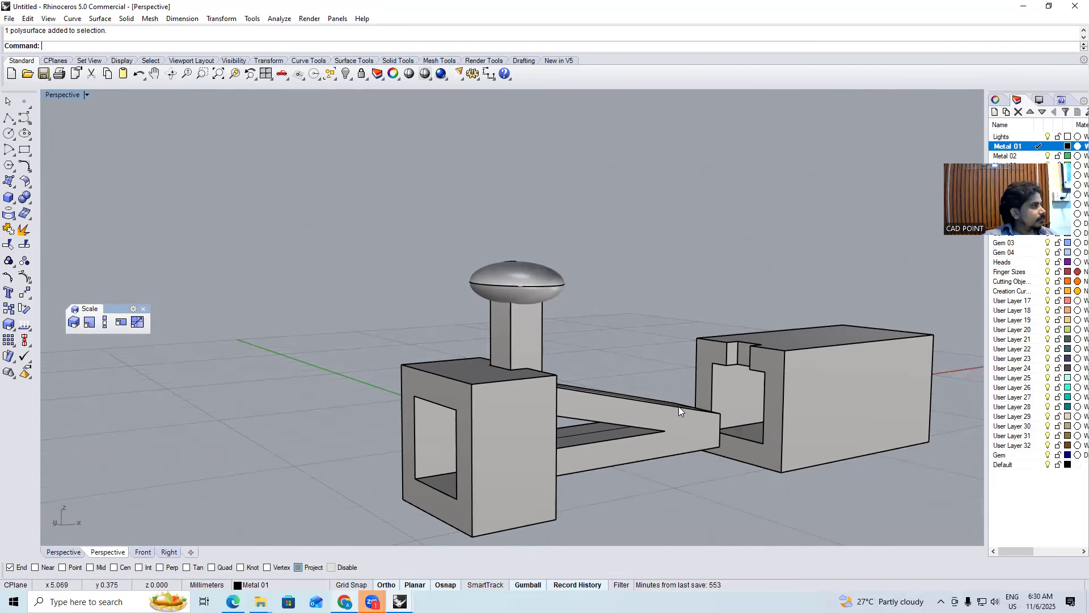
pyautogui.scroll(-3, 615, 341)
pyautogui.click(600, 430)
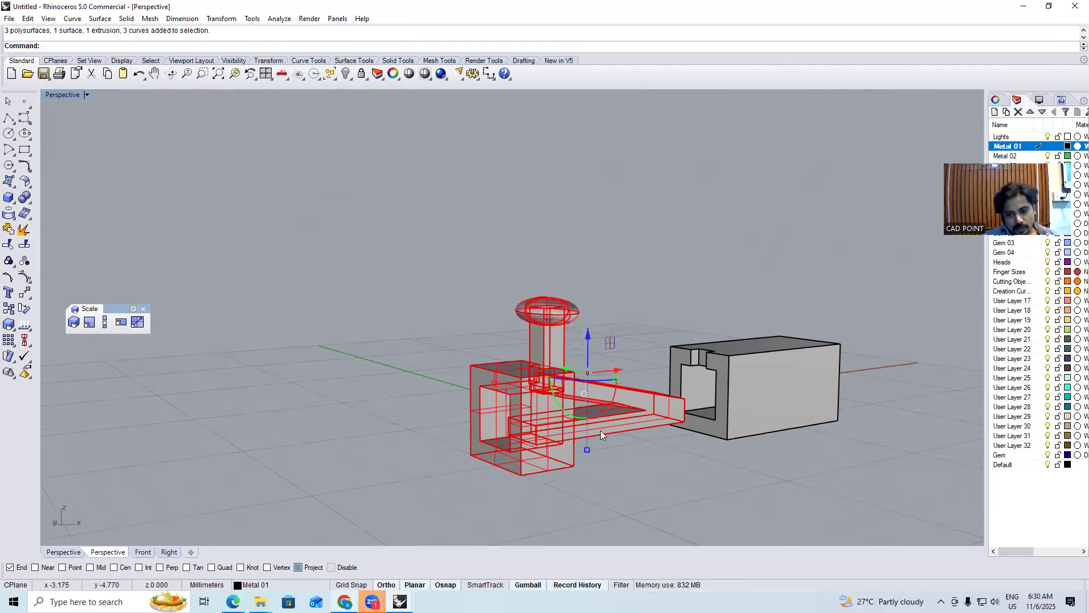
pyautogui.click(643, 358)
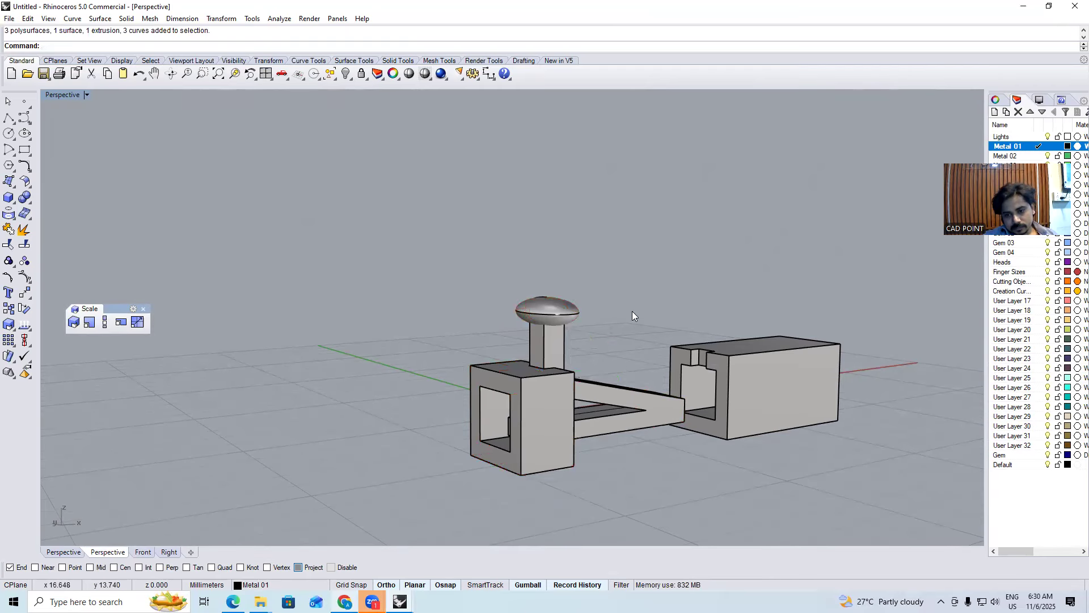
# Try sliding the shorter casing part with its tongue, post and cap into the longer casing part, and undo the move
pyautogui.click(603, 414)
pyautogui.moveTo(620, 369); pyautogui.dragTo(705, 406)
pyautogui.scroll(5, 720, 380)
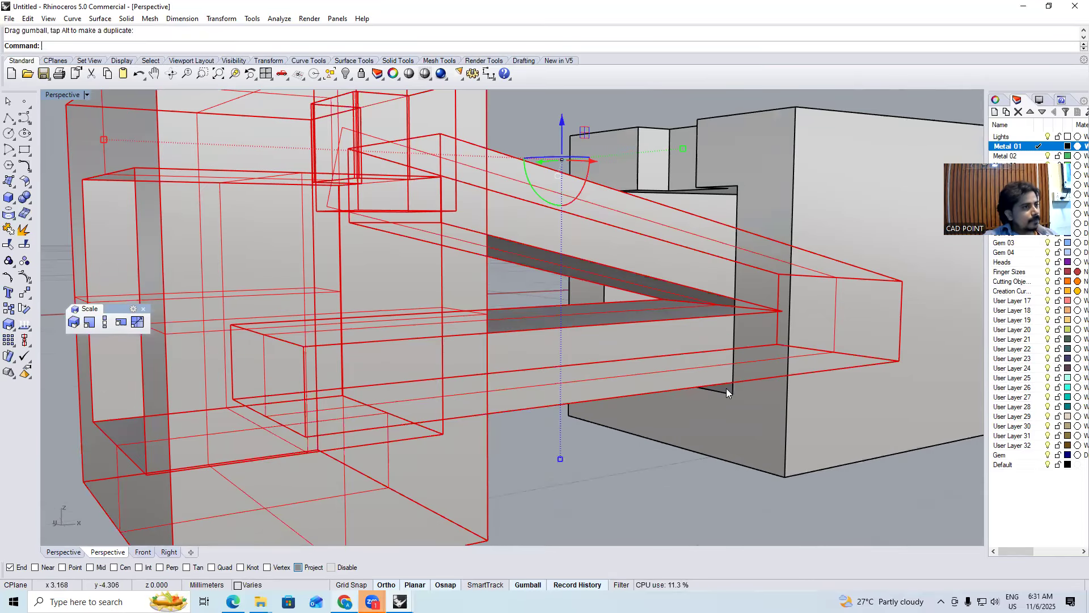
pyautogui.scroll(-5, 699, 410)
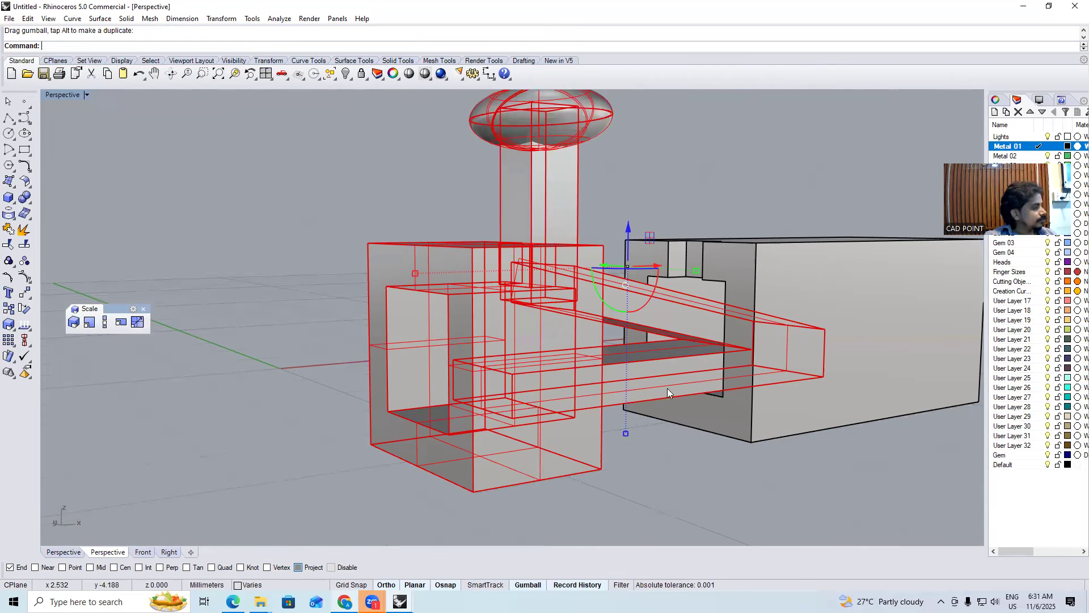
pyautogui.scroll(-3, 689, 370)
pyautogui.hotkey('ctrl', 'z')
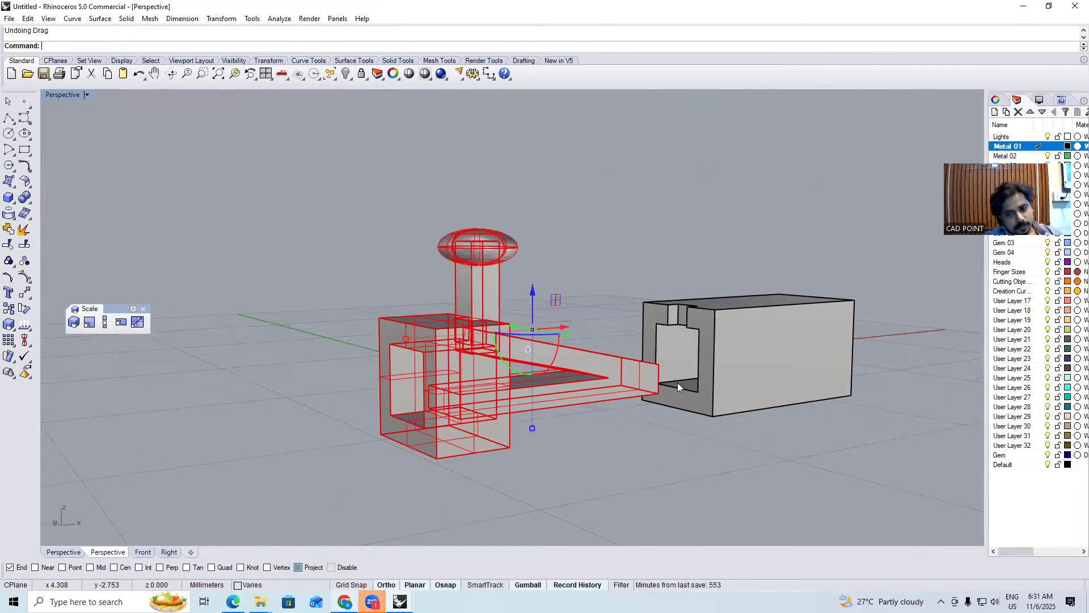
pyautogui.click(641, 447)
# Draw a small circle in the front view and move it onto the tongue's sloping upper edge, just beyond the post
pyautogui.press('F3')
pyautogui.press('F2')
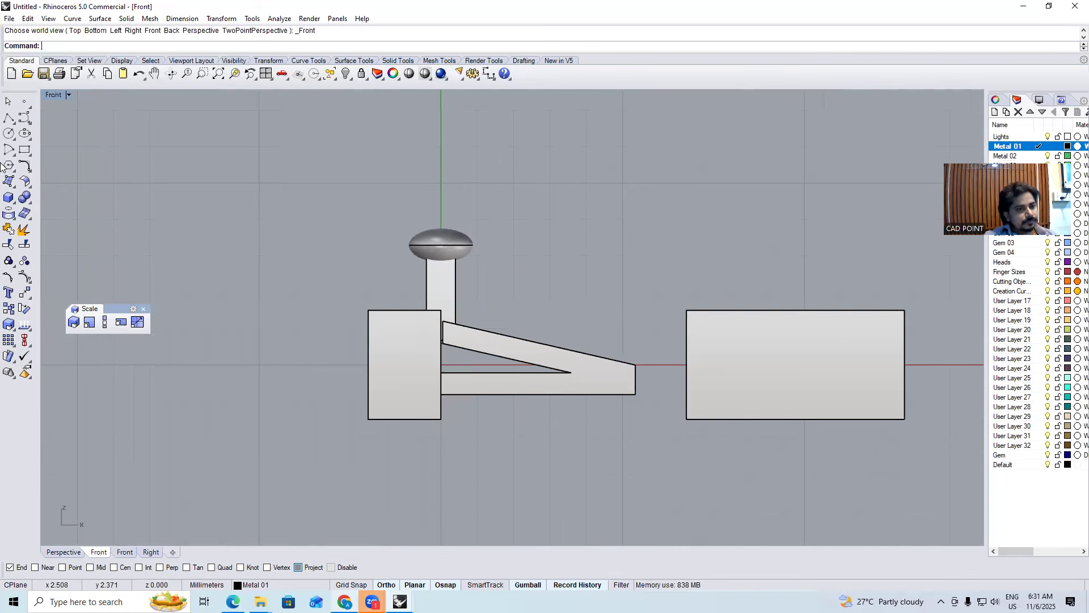
pyautogui.click(8, 133)
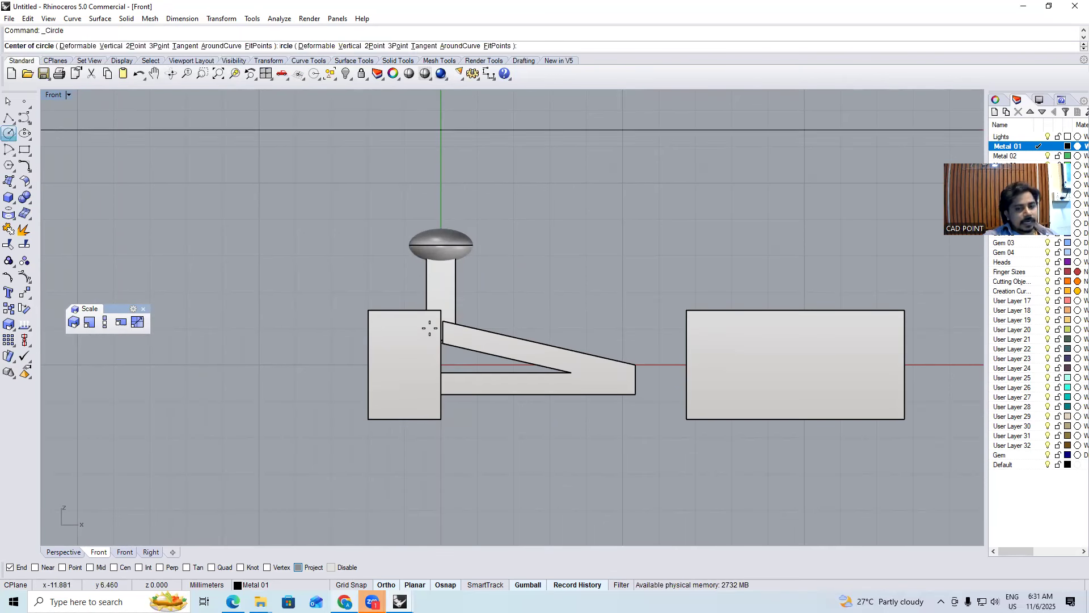
pyautogui.scroll(8, 489, 309)
pyautogui.click(479, 304)
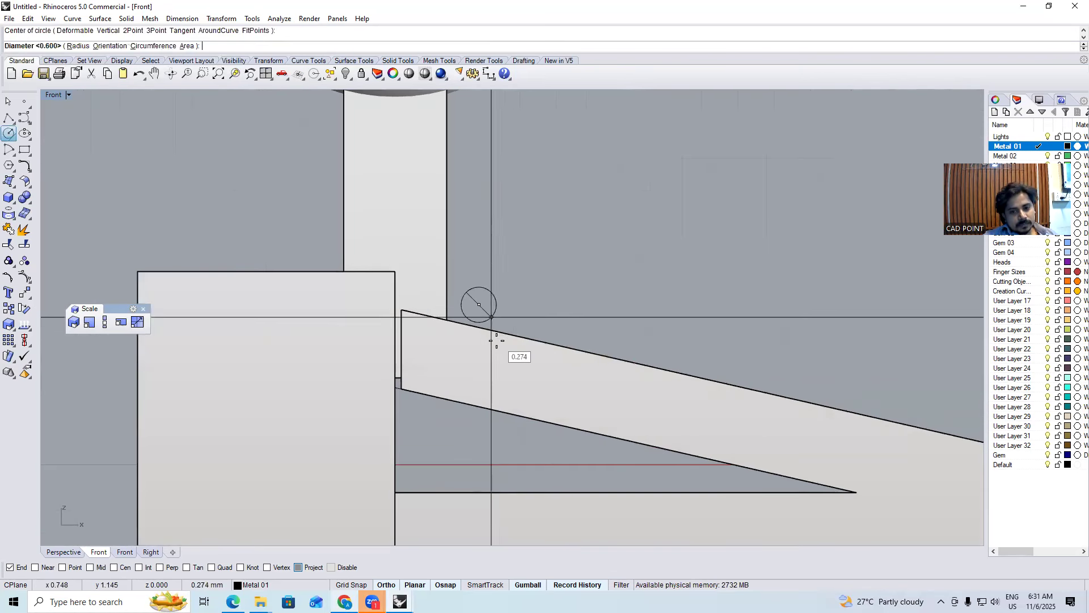
pyautogui.click(493, 340)
pyautogui.click(512, 308)
pyautogui.moveTo(516, 307); pyautogui.dragTo(541, 307)
pyautogui.moveTo(506, 265); pyautogui.dragTo(502, 294)
pyautogui.scroll(-1, 510, 312)
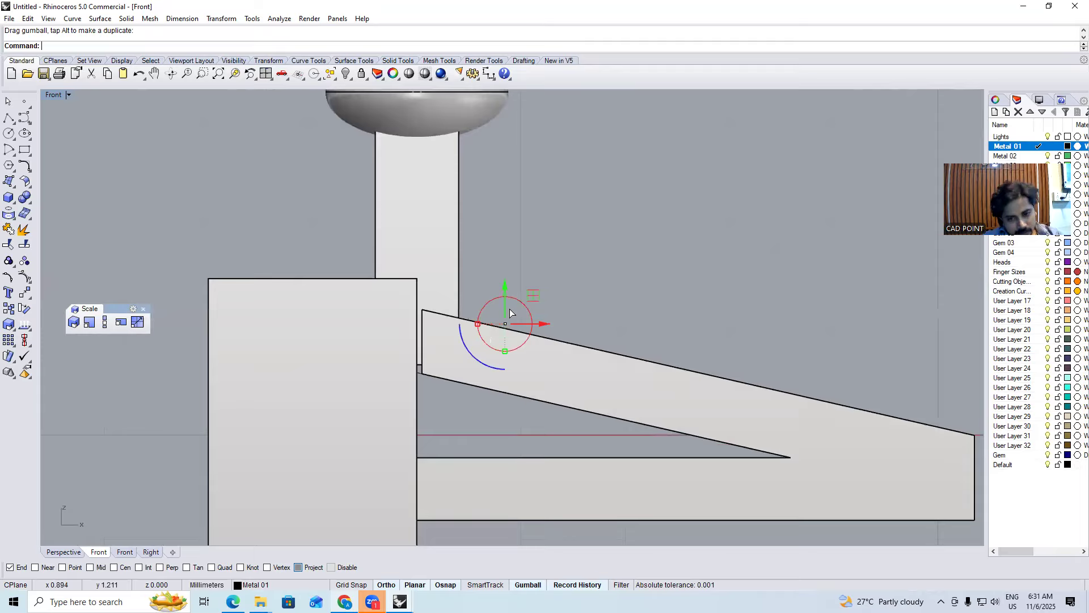
# Extrude the circle into a solid round rod that spans the spring tongue crosswise and projects past both of its sides
pyautogui.hotkey('ctrl', 'F1')
pyautogui.press('e')
pyautogui.click(509, 302)
pyautogui.hotkey('ctrl', 'F4')
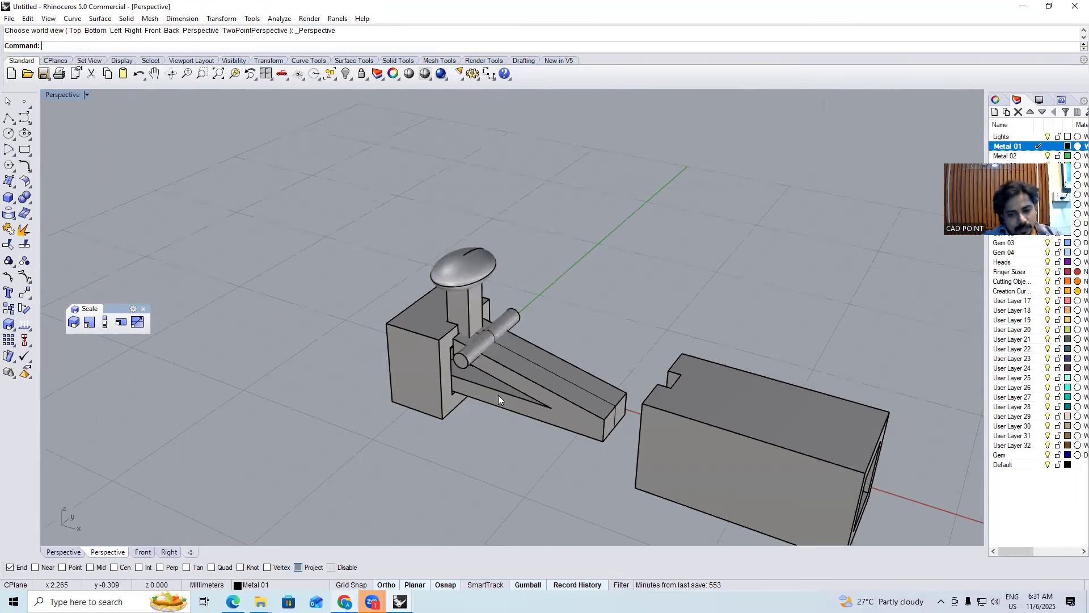
# Try to subtract the round rod from the spring tongue, and undo the attempt while keeping the extruded rod
pyautogui.scroll(4, 498, 391)
pyautogui.click(497, 369)
pyautogui.press('d')
pyautogui.click(457, 334)
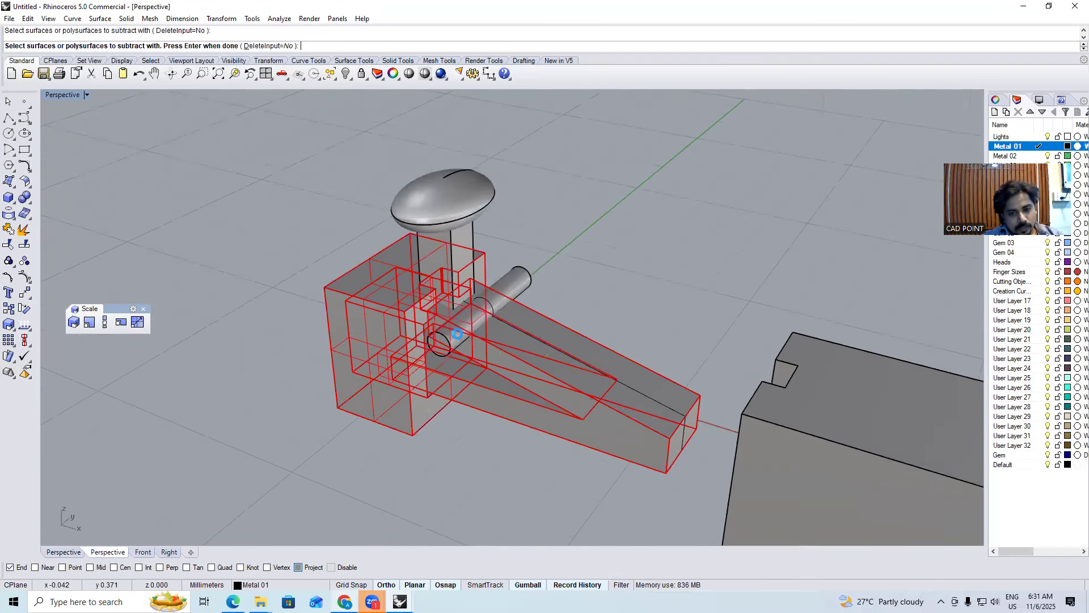
pyautogui.moveTo(479, 350); pyautogui.dragTo(500, 344, button='right')
pyautogui.hotkey('ctrl', 'z')
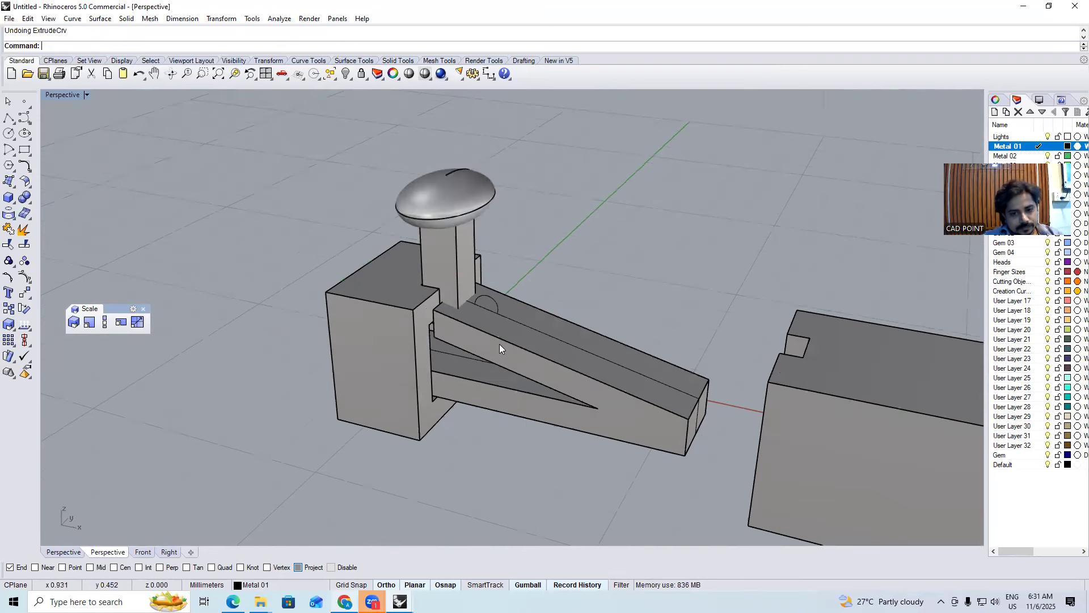
pyautogui.hotkey('ctrl', 'y')
# Subtract the round rod from the spring tongue's sloping upper edge, keeping the rod, to cut a rounded groove across it
pyautogui.click(498, 341)
pyautogui.hotkey('ctrl', 'F2')
pyautogui.scroll(6, 503, 295)
pyautogui.click(513, 298)
pyautogui.click(535, 310)
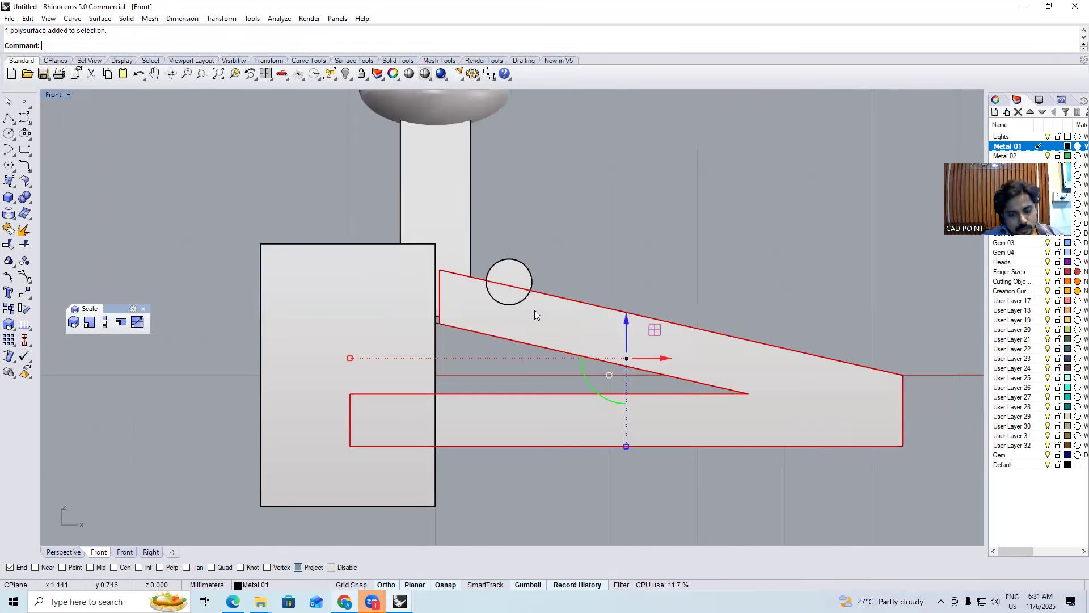
pyautogui.rightClick(522, 307)
pyautogui.click(516, 282)
pyautogui.rightClick(516, 279)
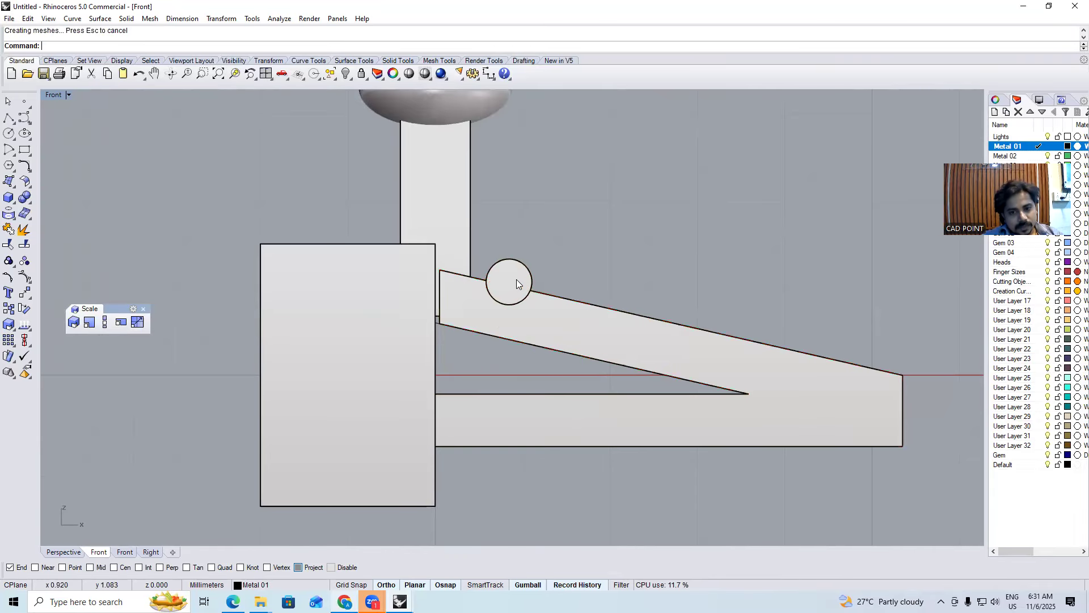
# Move the round rod about 6.8 mm along the X axis from the tongue's groove into the longer casing part
pyautogui.click(517, 280)
pyautogui.scroll(-4, 498, 286)
pyautogui.moveTo(542, 283); pyautogui.dragTo(920, 291)
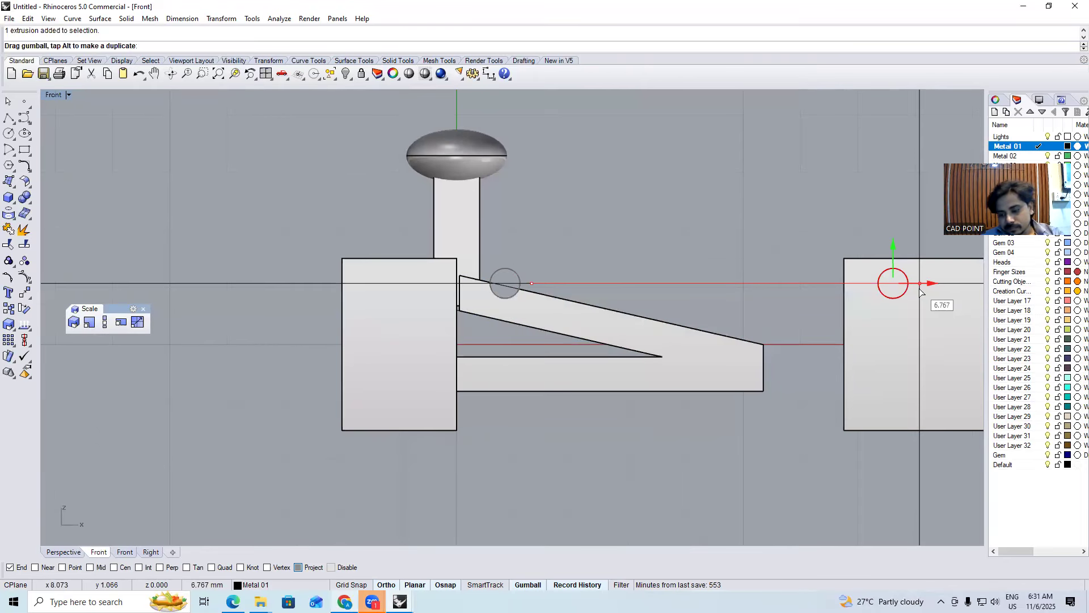
pyautogui.moveTo(920, 289); pyautogui.dragTo(920, 290)
# Lower the rod slightly inside the longer casing part, using the wireframe display to judge its height, and return to the shaded display
pyautogui.hotkey('ctrl', 'alt', 'w')
pyautogui.moveTo(885, 308); pyautogui.dragTo(835, 316, button='right')
pyautogui.press('Escape')
pyautogui.scroll(2, 847, 305)
pyautogui.click(846, 305)
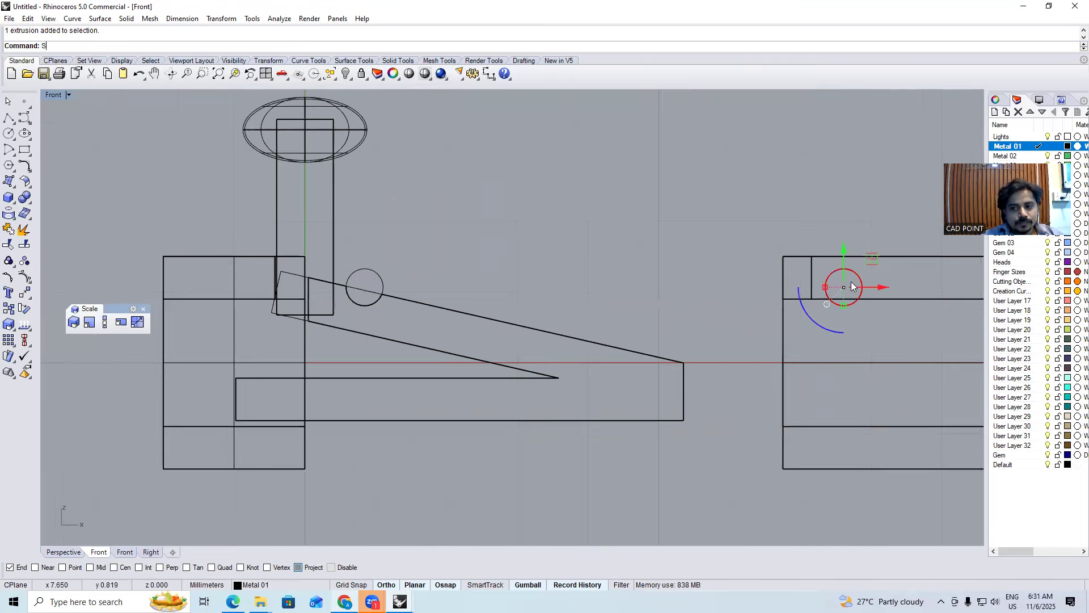
pyautogui.moveTo(844, 271); pyautogui.dragTo(844, 283)
pyautogui.press('Escape')
pyautogui.hotkey('ctrl', 'alt', 's')
# Delete the leftover circle curve at the spring tongue's groove
pyautogui.click(385, 282)
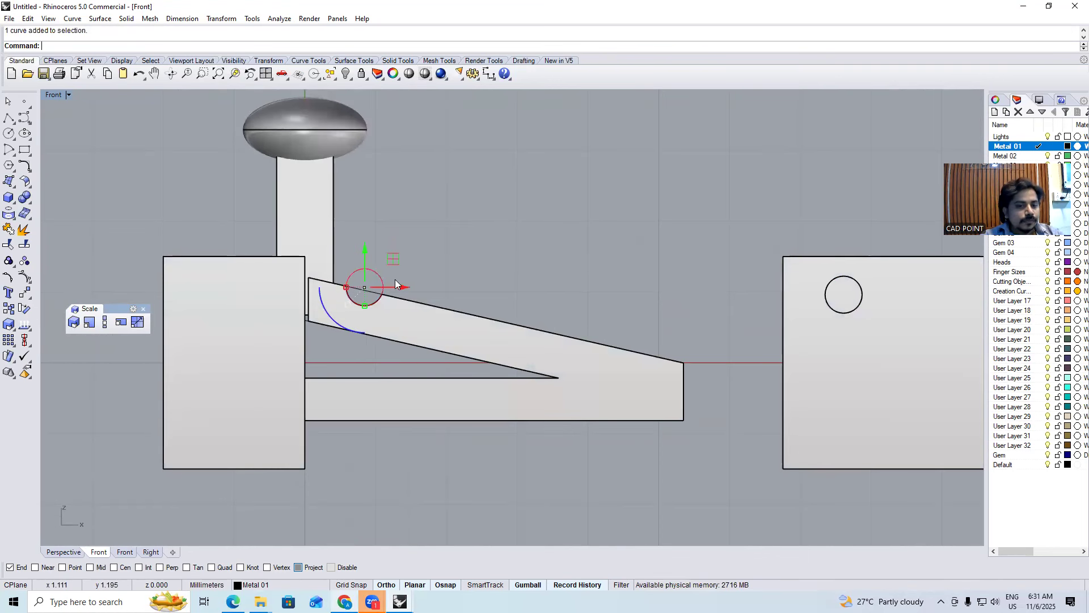
pyautogui.press('Delete')
pyautogui.scroll(-2, 395, 279)
pyautogui.moveTo(718, 226); pyautogui.dragTo(670, 312)
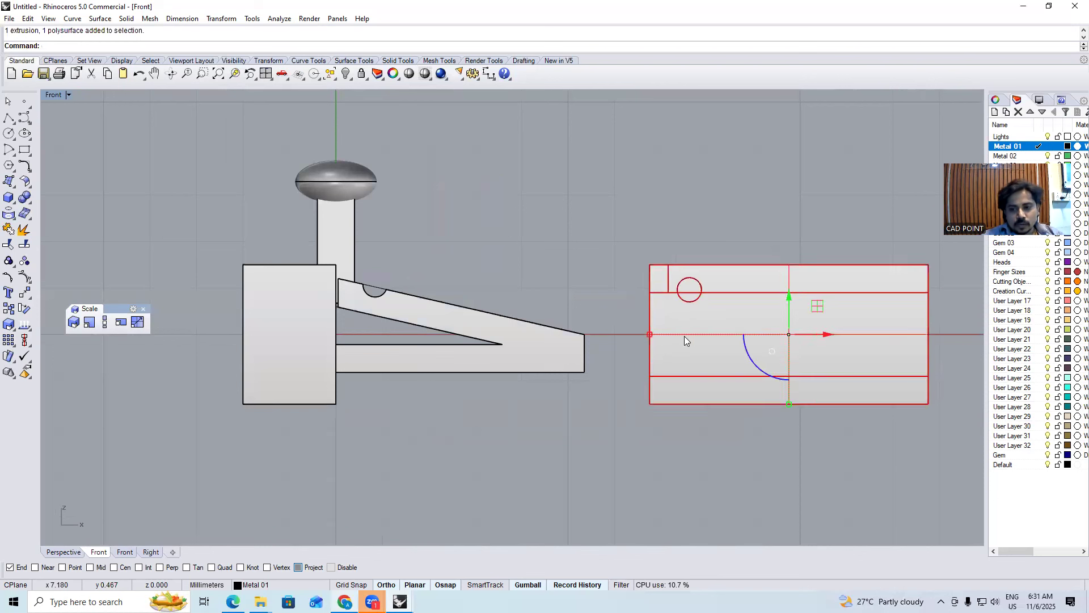
pyautogui.press('Escape')
# Adjust the rod crosswise in the top view so that it lies within the longer casing part's width
pyautogui.hotkey('ctrl', 'F1')
pyautogui.click(690, 354)
pyautogui.scroll(1, 689, 349)
pyautogui.moveTo(690, 178); pyautogui.dragTo(683, 204)
pyautogui.press('Escape')
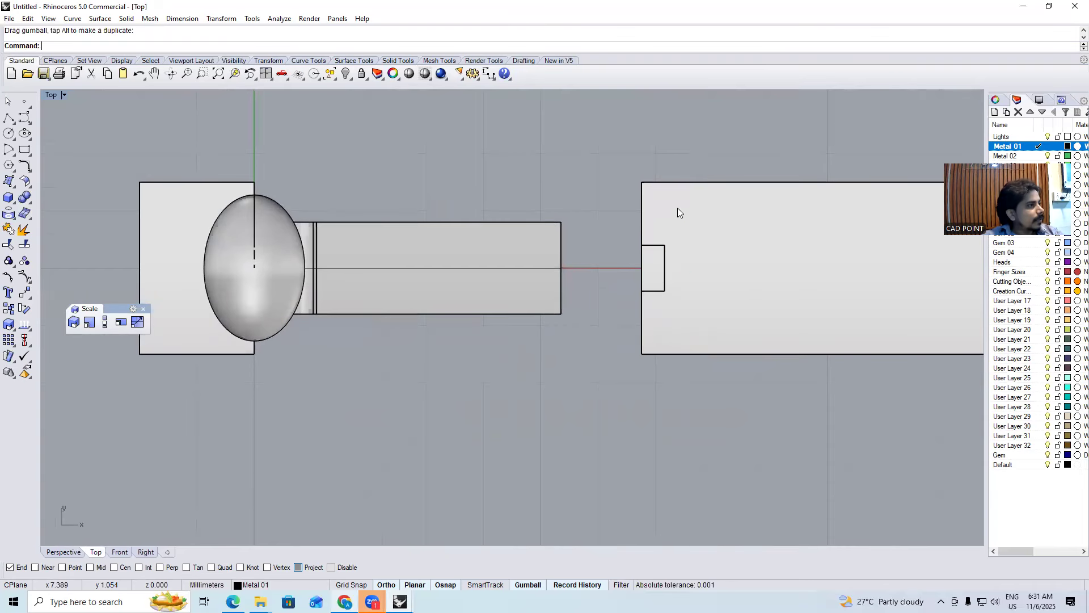
pyautogui.hotkey('ctrl', 'F4')
pyautogui.moveTo(708, 218); pyautogui.dragTo(756, 220, button='right')
# Switch the front view to the Ghosted display mode so the parts inside the casing can be seen
pyautogui.hotkey('ctrl', 'F2')
pyautogui.moveTo(703, 211); pyautogui.dragTo(575, 330)
pyautogui.press('Escape')
pyautogui.rightClick(55, 96)
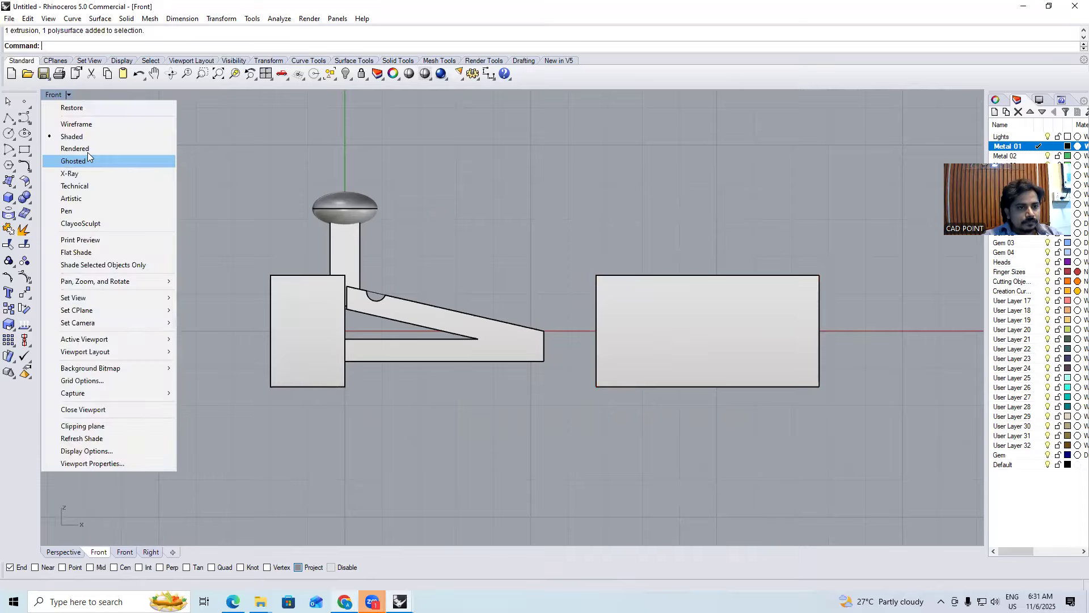
pyautogui.click(81, 161)
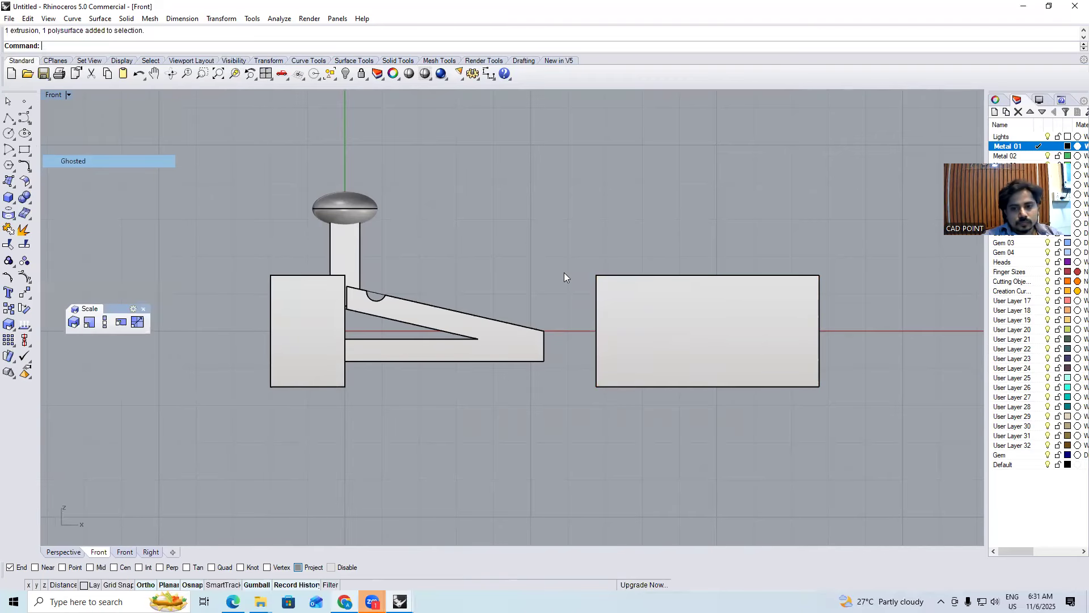
# Slide the longer casing part together with its rod toward the shorter part, partly over the spring tongue
pyautogui.moveTo(674, 255); pyautogui.dragTo(618, 314)
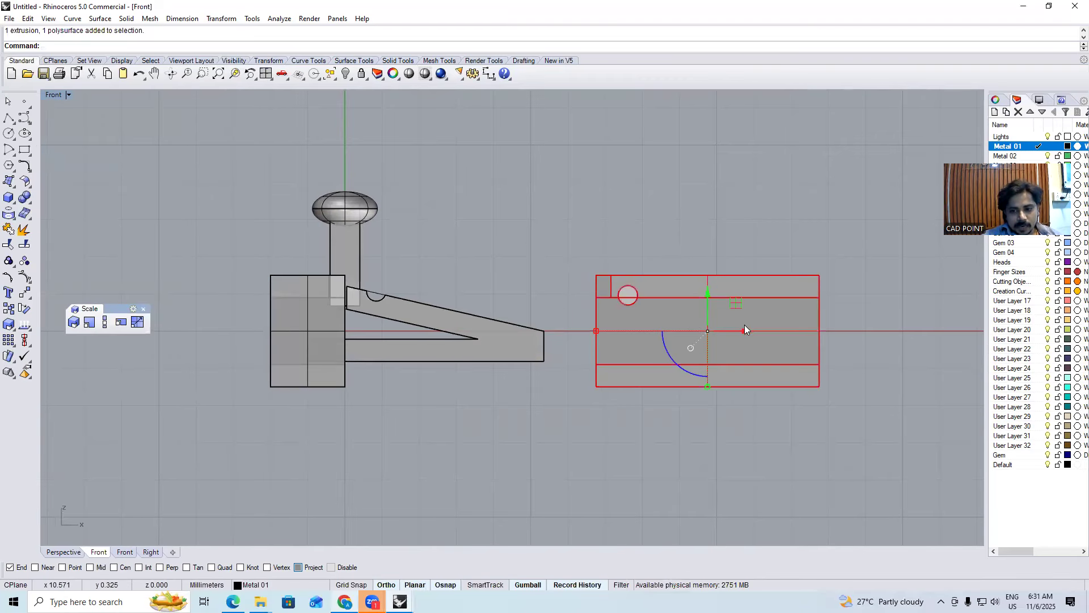
pyautogui.moveTo(737, 330); pyautogui.dragTo(512, 338)
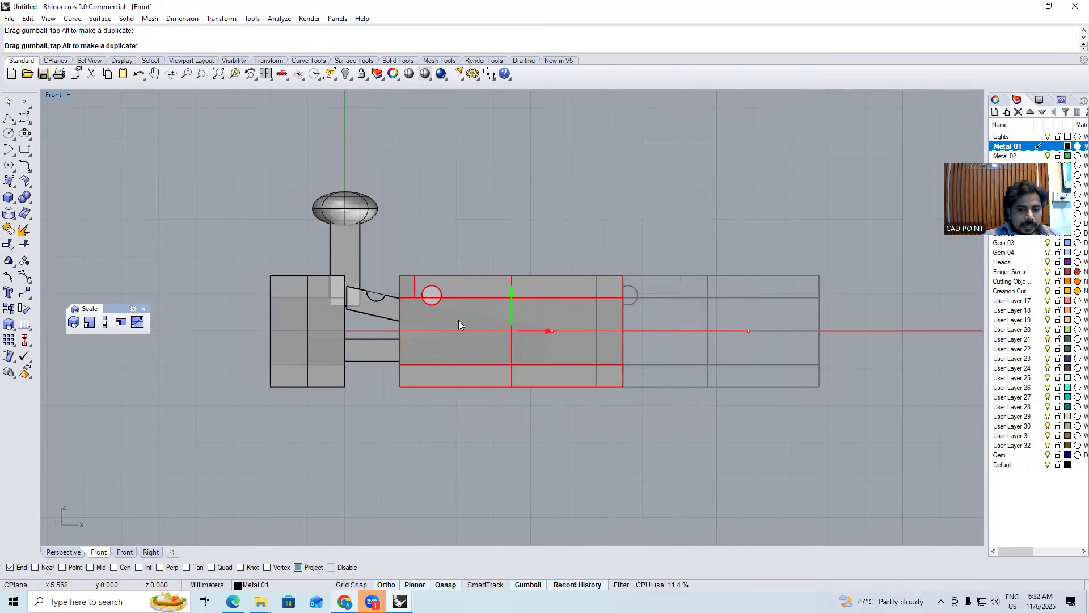
pyautogui.scroll(2, 458, 319)
pyautogui.scroll(2, 404, 302)
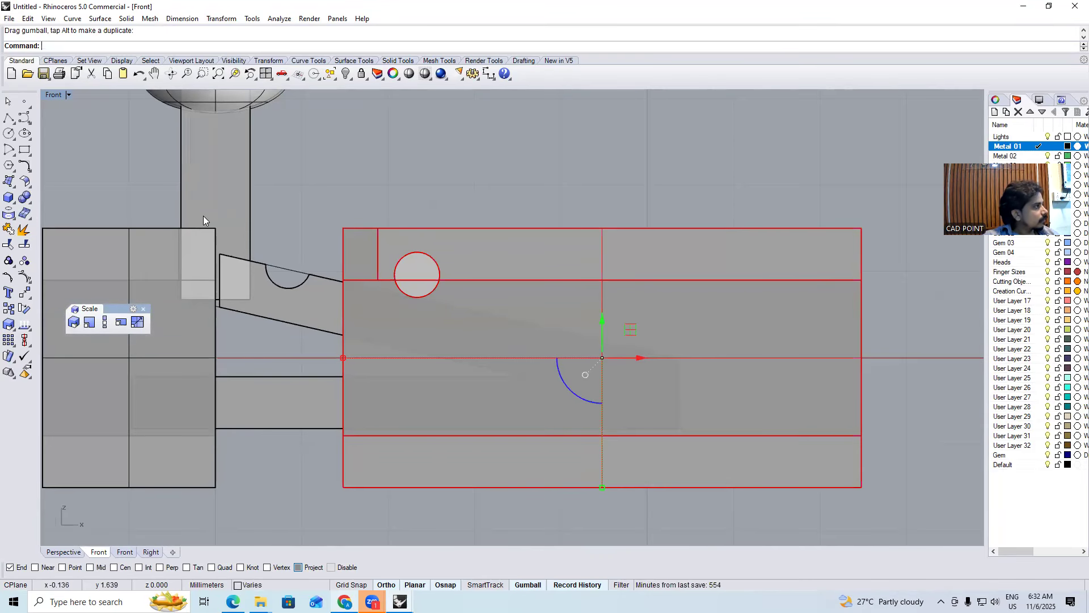
# Slide the longer casing part and its rod farther along the tongue until it butts against the shorter part, with the rod over the groove
pyautogui.moveTo(242, 230); pyautogui.dragTo(313, 236, button='right')
pyautogui.click(263, 169)
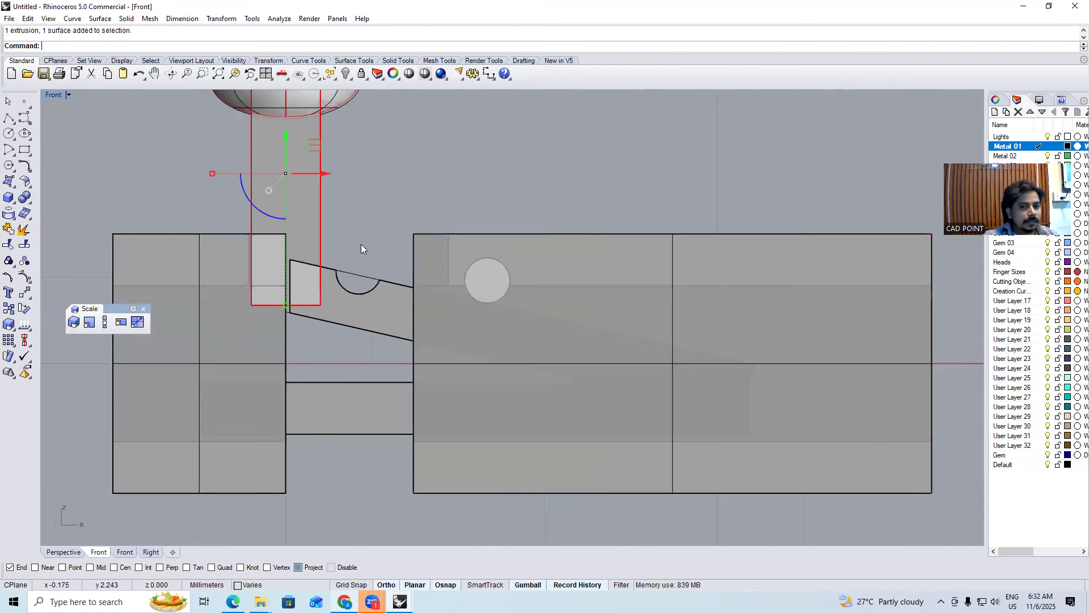
pyautogui.click(396, 310)
pyautogui.click(494, 282)
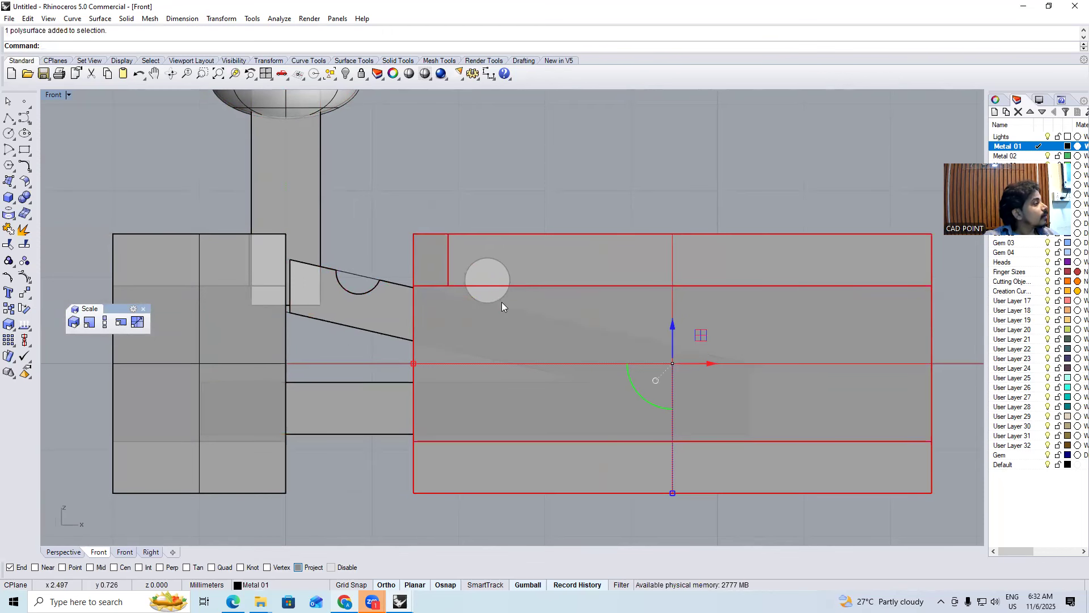
pyautogui.moveTo(501, 302); pyautogui.dragTo(486, 324, button='right')
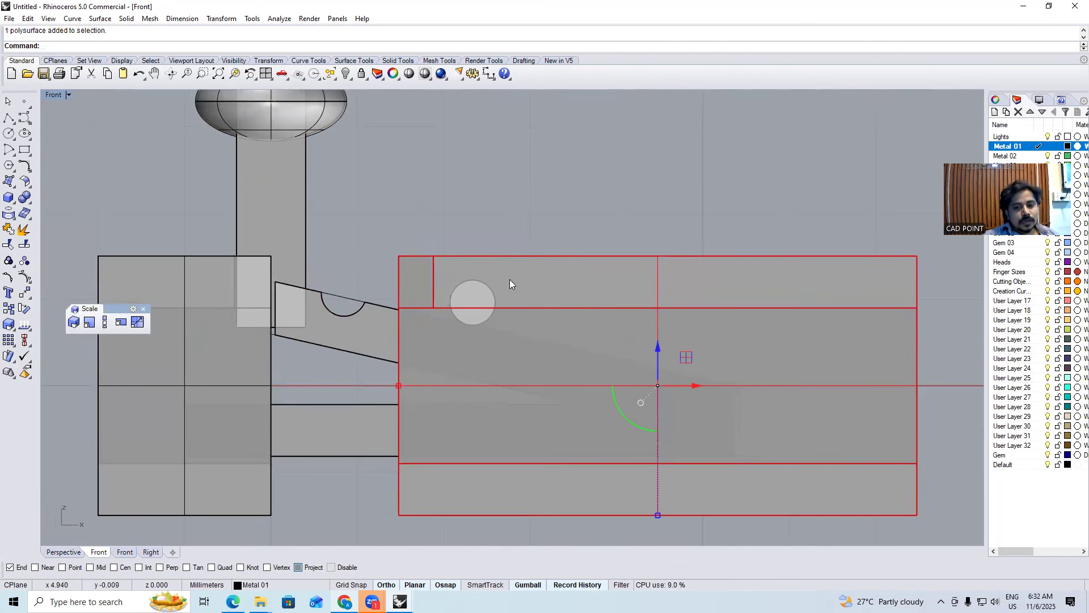
pyautogui.moveTo(510, 205); pyautogui.dragTo(456, 315)
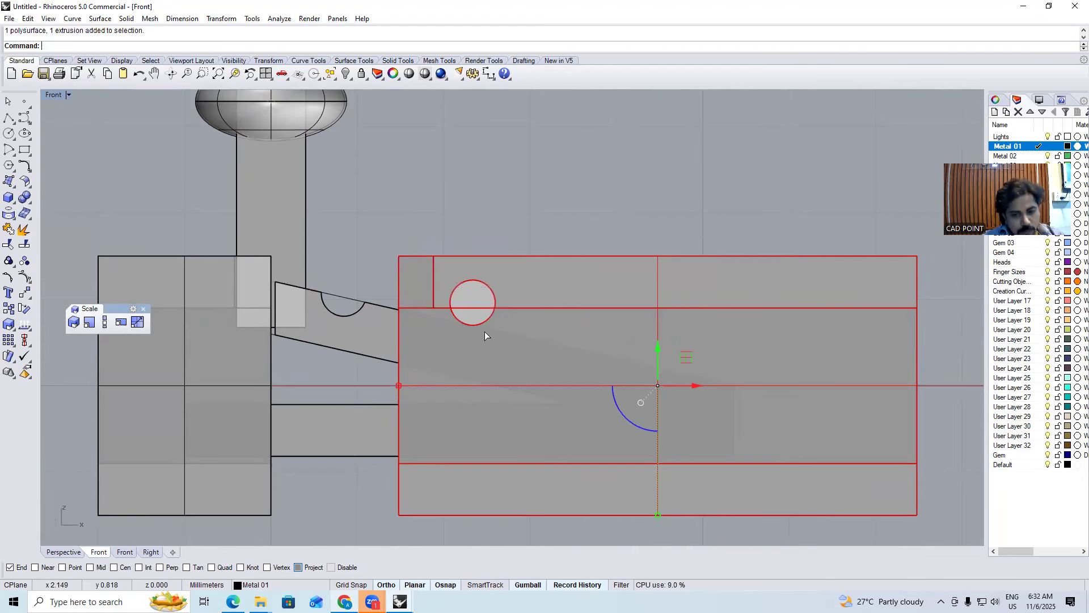
pyautogui.moveTo(698, 386); pyautogui.dragTo(572, 372)
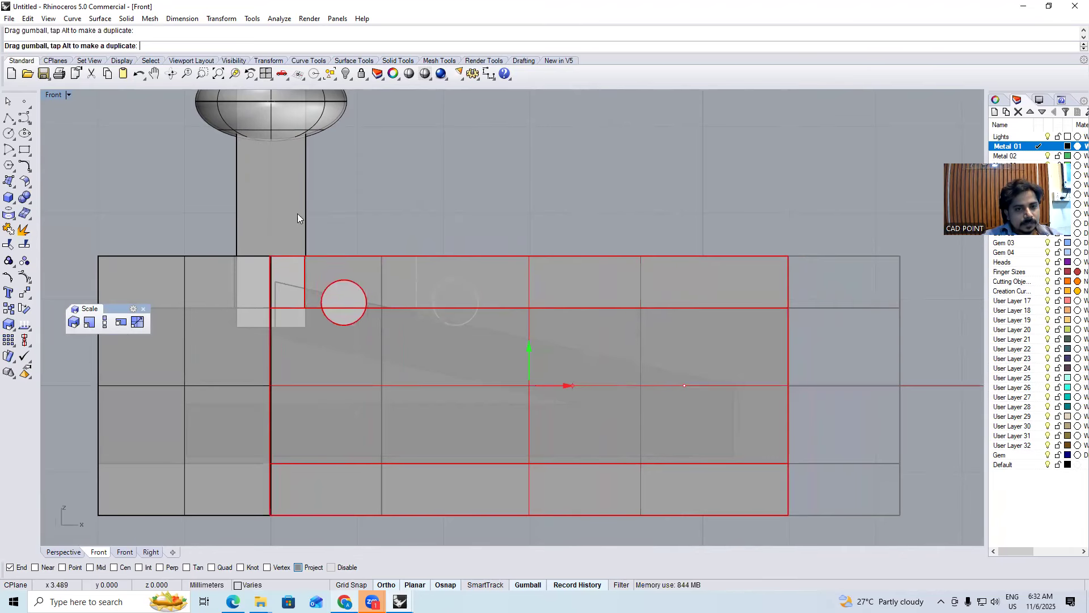
# Scale the spring tongue, post and cap vertically from the tongue's base by a factor of about 0.946 to lower them slightly
pyautogui.click(280, 209)
pyautogui.moveTo(314, 302); pyautogui.dragTo(325, 328, button='right')
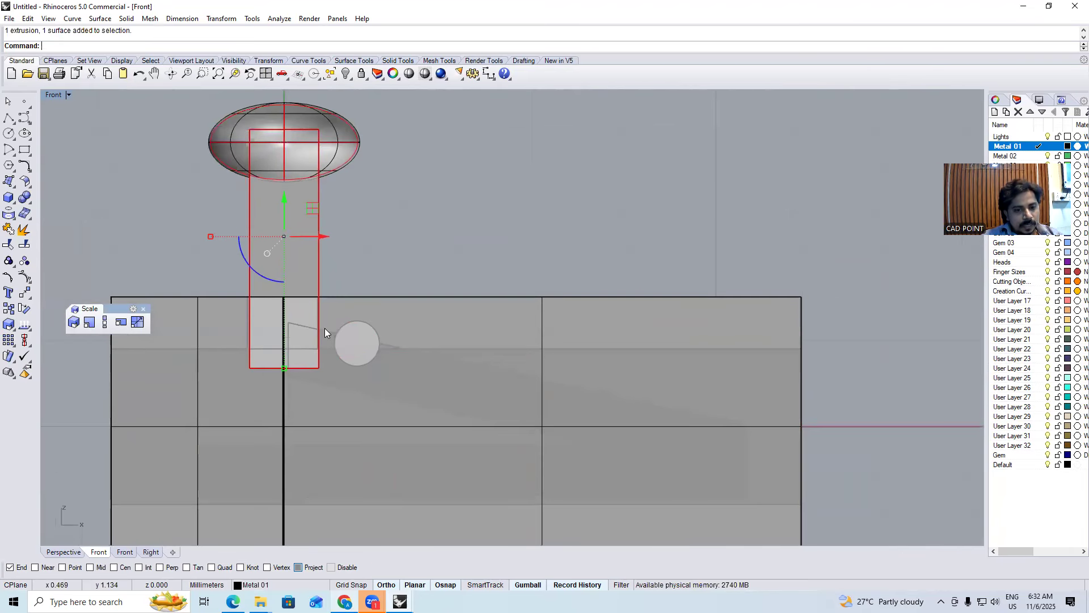
pyautogui.click(342, 339)
pyautogui.click(351, 368)
pyautogui.click(105, 321)
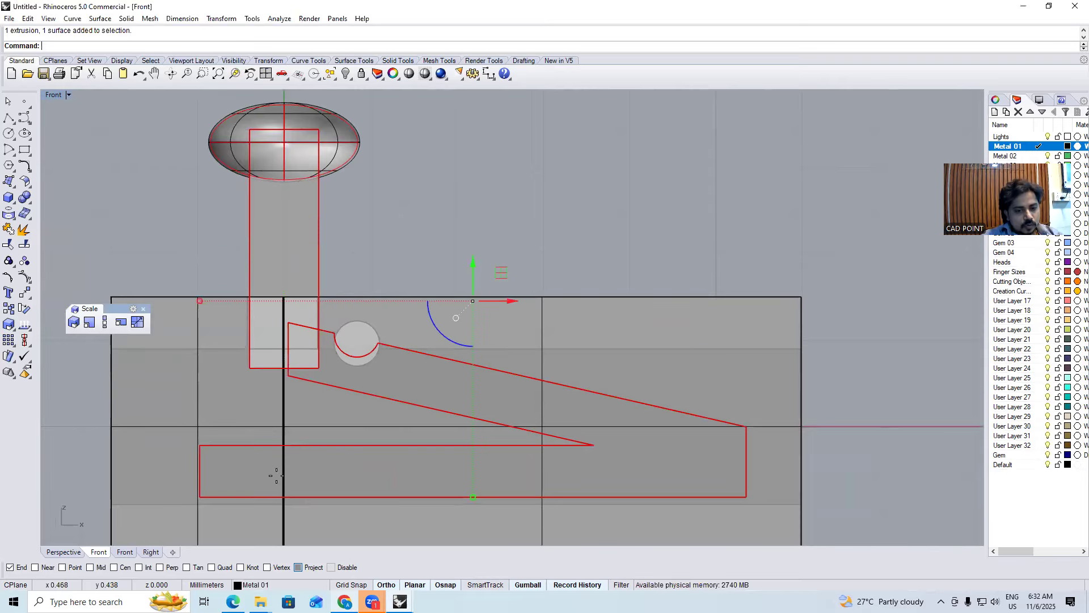
pyautogui.scroll(-2, 266, 465)
pyautogui.click(266, 465)
pyautogui.click(267, 193)
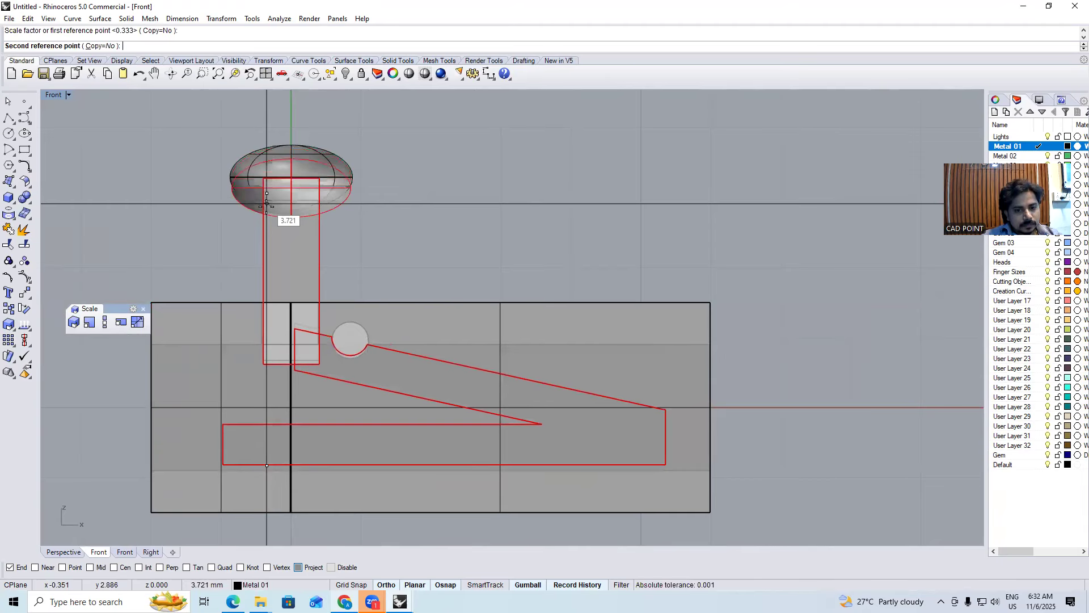
pyautogui.click(267, 210)
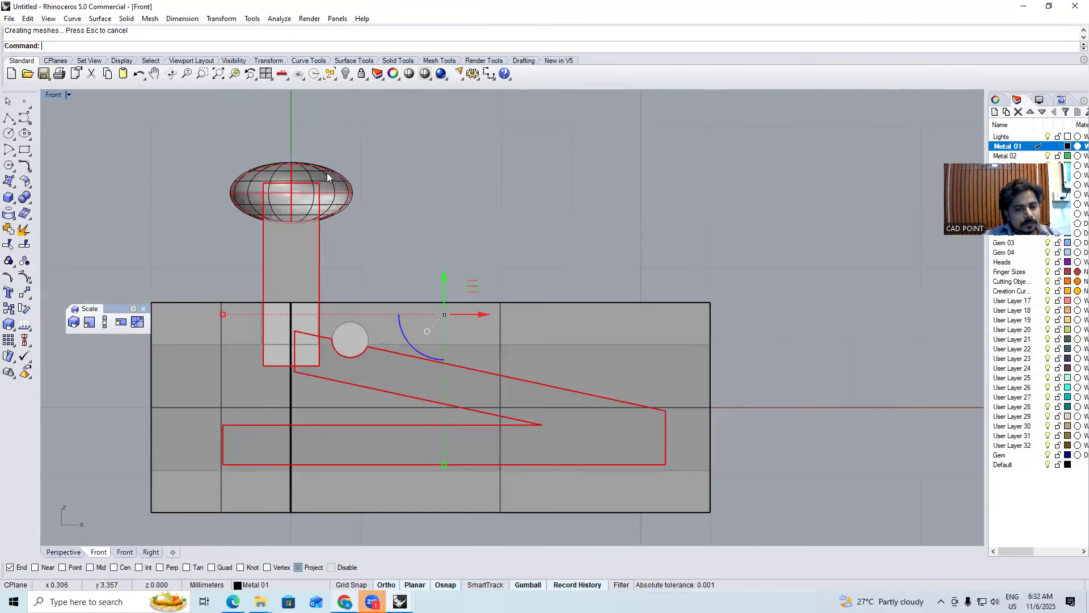
pyautogui.click(383, 175)
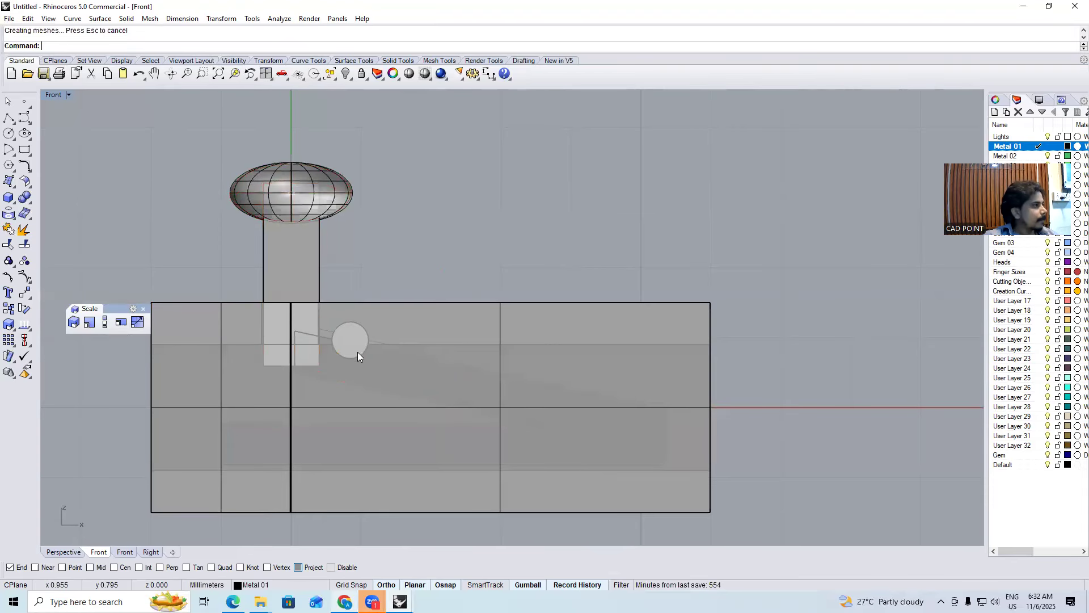
# Group the spring tongue, post and cap so that they can be selected as one unit
pyautogui.click(283, 259)
pyautogui.scroll(3, 334, 367)
pyautogui.keyDown('shift'); pyautogui.click(335, 366); pyautogui.keyUp('shift')
pyautogui.scroll(-5, 417, 265)
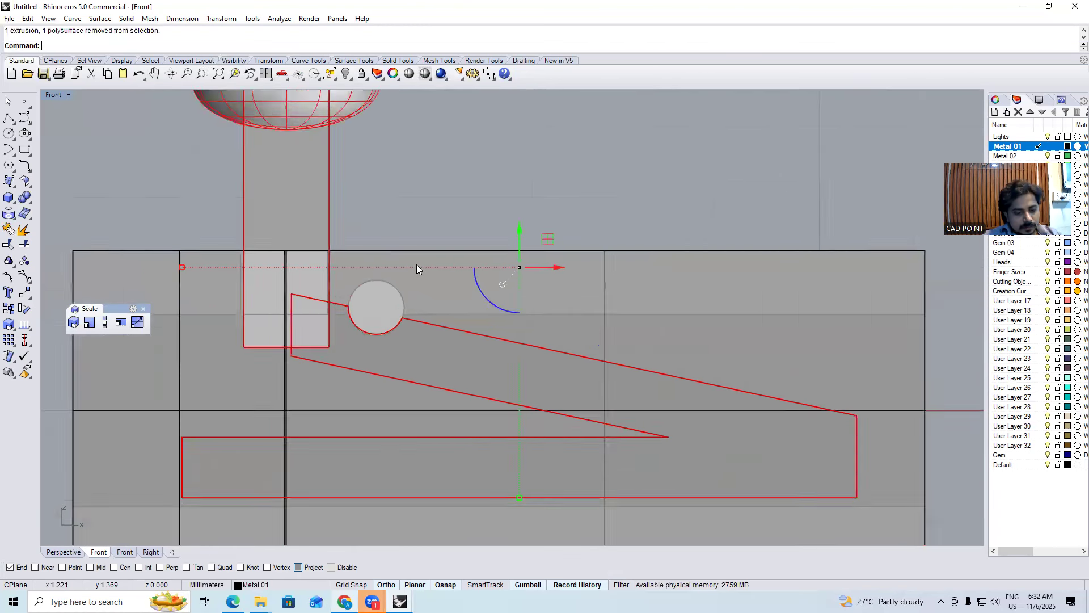
pyautogui.hotkey('ctrl', 'g')
pyautogui.scroll(-1, 359, 259)
pyautogui.click(351, 233)
pyautogui.click(417, 273)
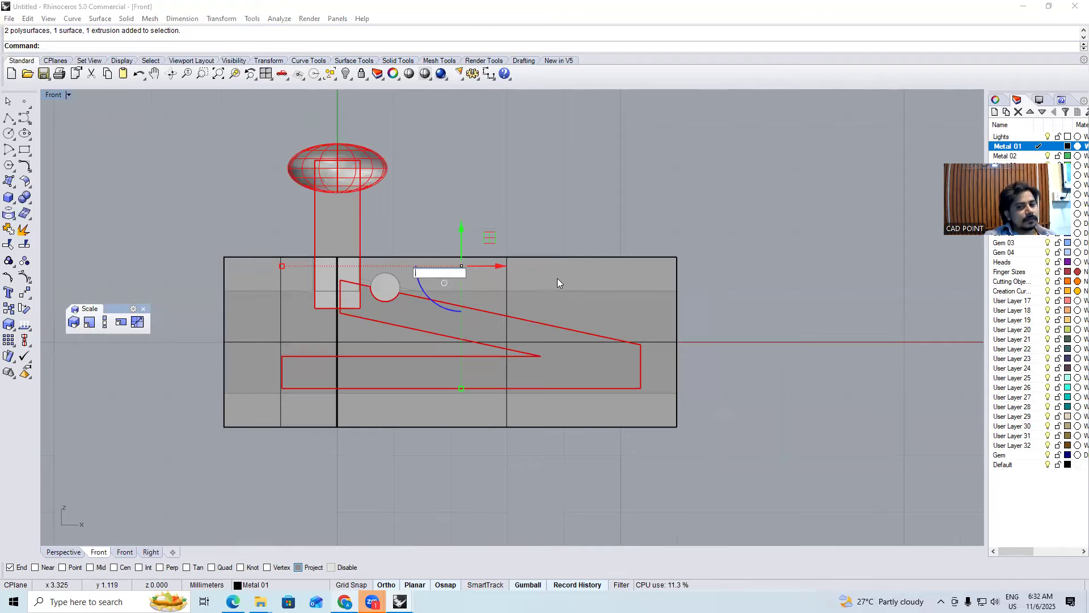
pyautogui.click(584, 287)
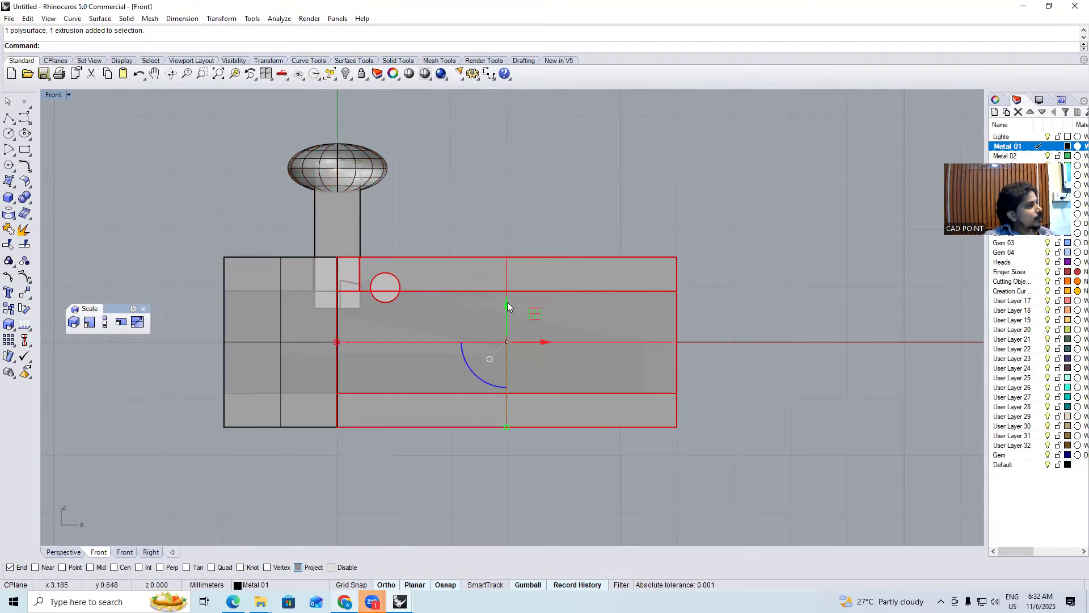
# Try compressing the grouped tongue, post and cap downward with a one-directional scale from the tongue's base to simulate pressing the button
pyautogui.click(324, 222)
pyautogui.write('s1')
pyautogui.press('Return')
pyautogui.click(356, 390)
pyautogui.click(355, 137)
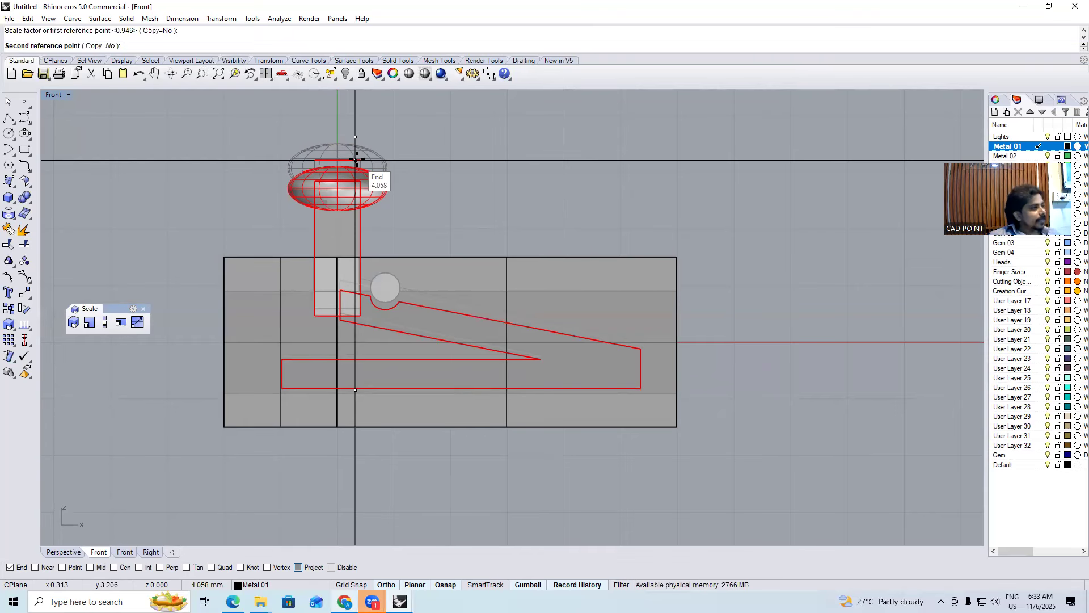
pyautogui.click(425, 74)
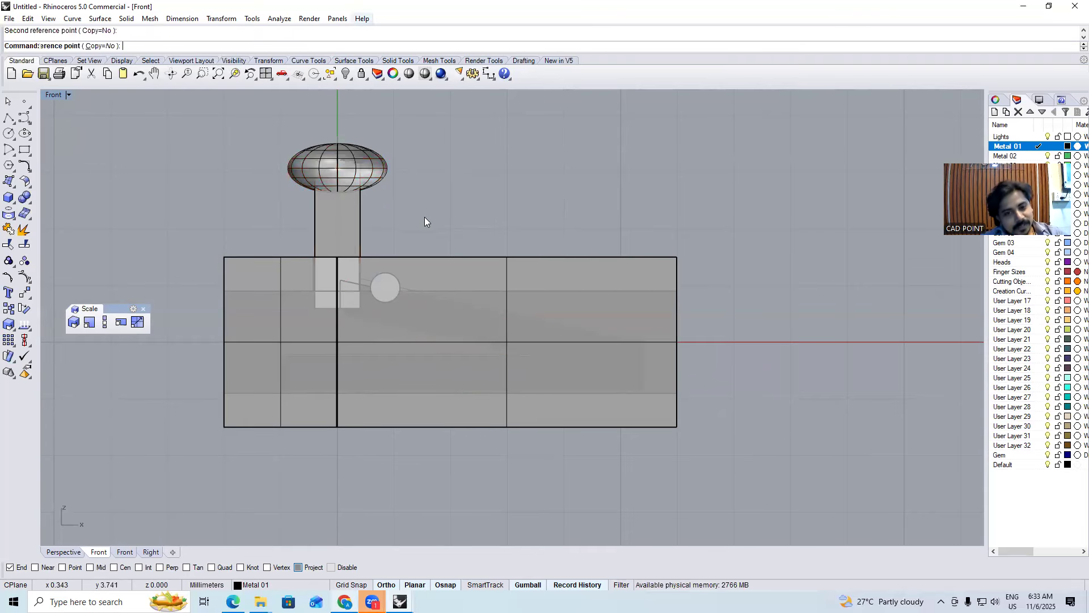
# Examine the closed clasp from the top and in perspective, highlighting the longer casing part with its rod and the grooved tongue assembly inside
pyautogui.hotkey('ctrl', 'F1')
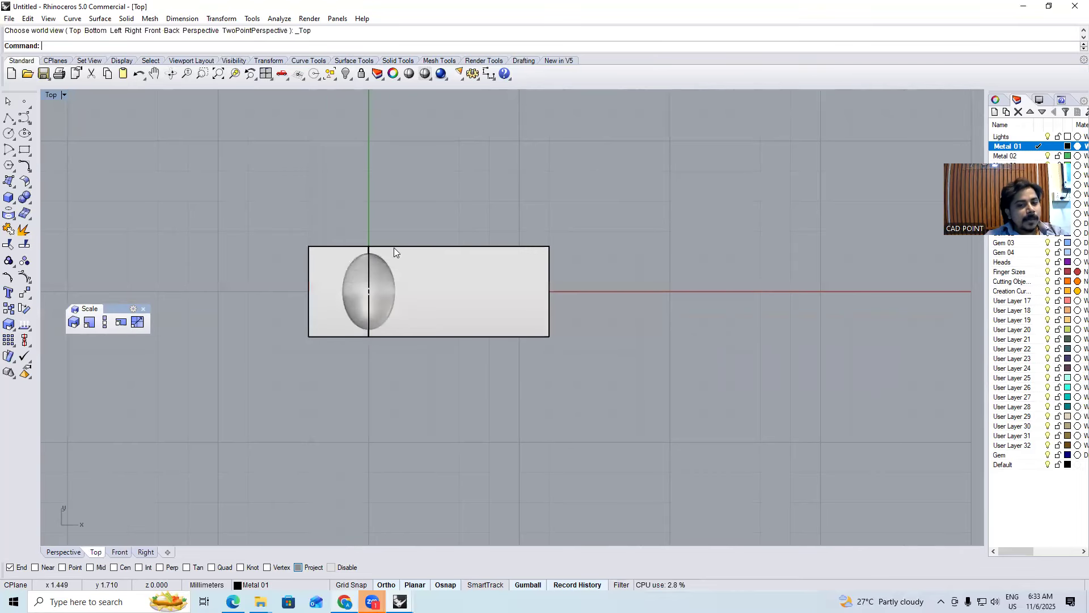
pyautogui.hotkey('ctrl', 'F4')
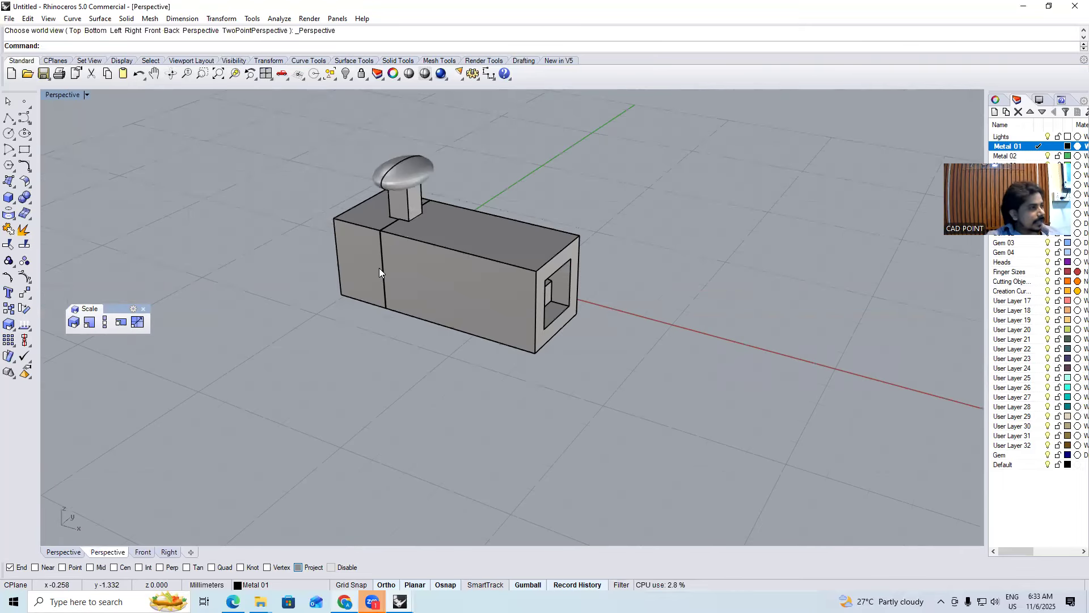
pyautogui.click(436, 256)
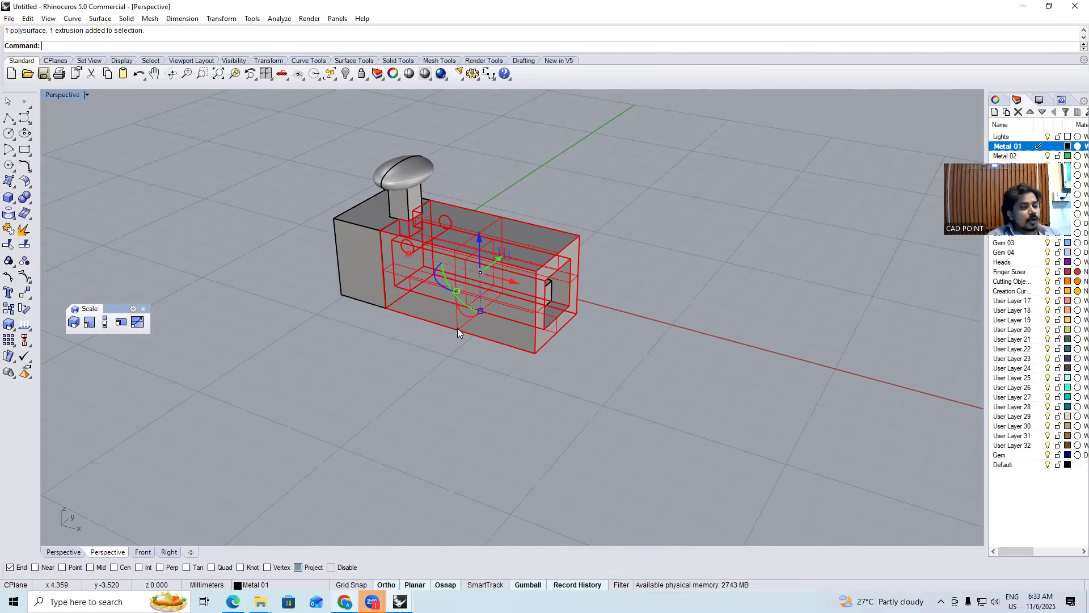
pyautogui.click(398, 177)
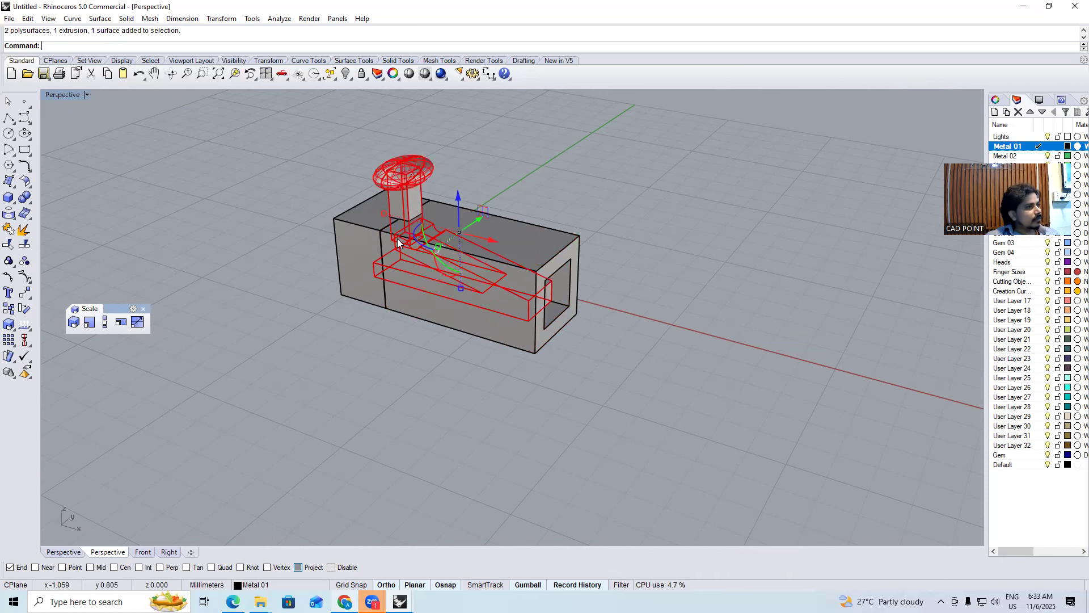
pyautogui.click(398, 329)
pyautogui.moveTo(440, 273); pyautogui.dragTo(561, 294, button='right')
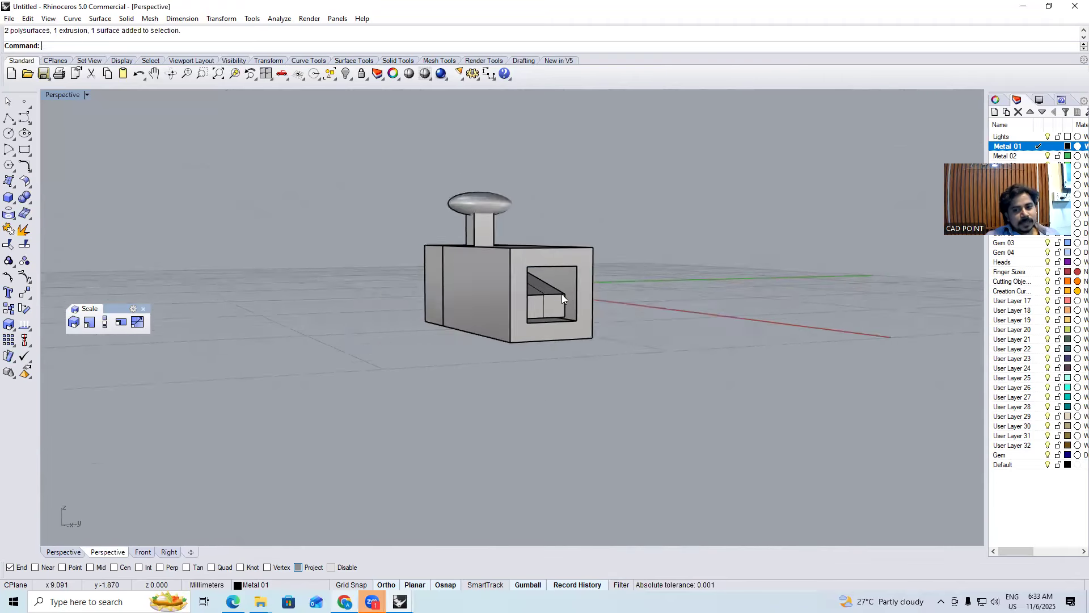
pyautogui.scroll(6, 562, 296)
pyautogui.click(491, 301)
pyautogui.moveTo(480, 307)
pyautogui.mouseDown(button='right')
pyautogui.moveTo(302, 270)
pyautogui.moveTo(459, 306)
pyautogui.mouseUp(button='right')
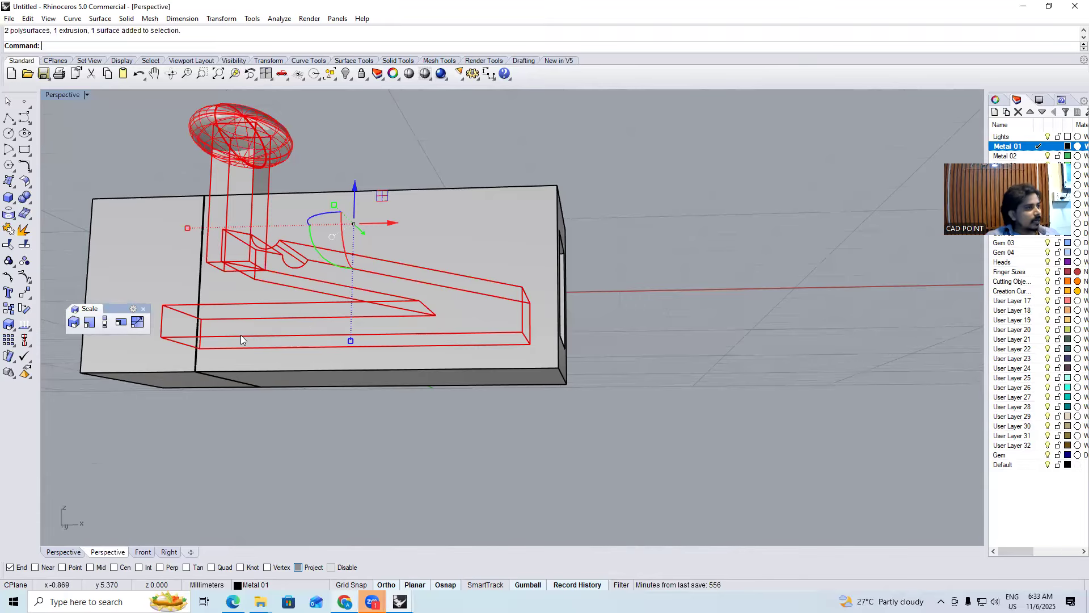
# Remove the oval cap from the tongue assembly's group and hide it to expose the post
pyautogui.scroll(-2, 324, 341)
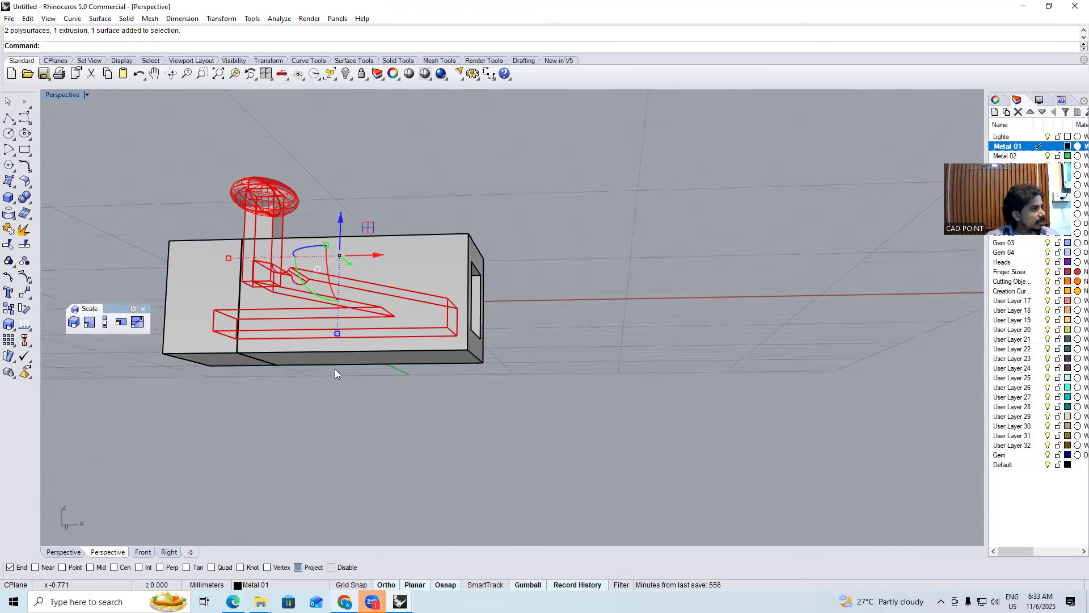
pyautogui.scroll(4, 265, 204)
pyautogui.moveTo(274, 244); pyautogui.dragTo(306, 135, button='right')
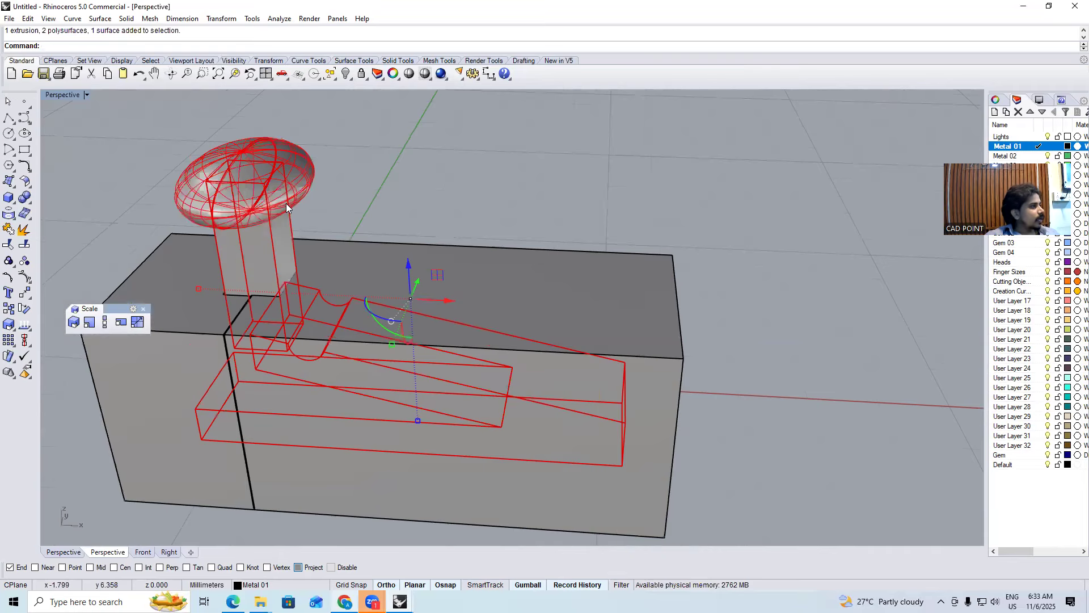
pyautogui.click(429, 181)
pyautogui.press('Return')
pyautogui.click(274, 168)
pyautogui.press('Return')
pyautogui.hotkey('ctrl', 'h')
pyautogui.press('Return')
pyautogui.click(277, 177)
pyautogui.press('Return')
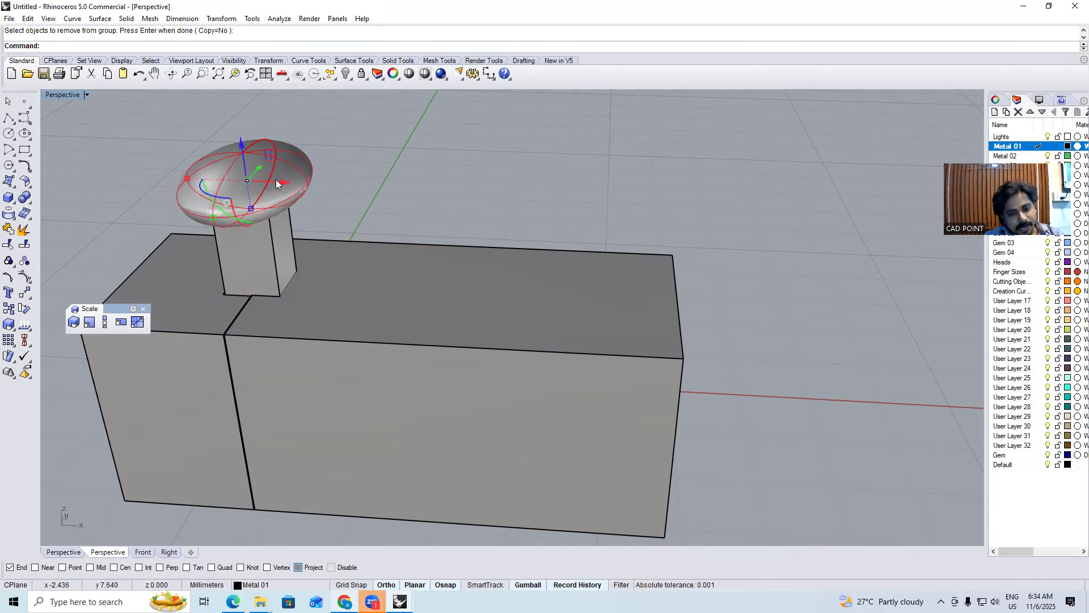
pyautogui.hotkey('ctrl', 'h')
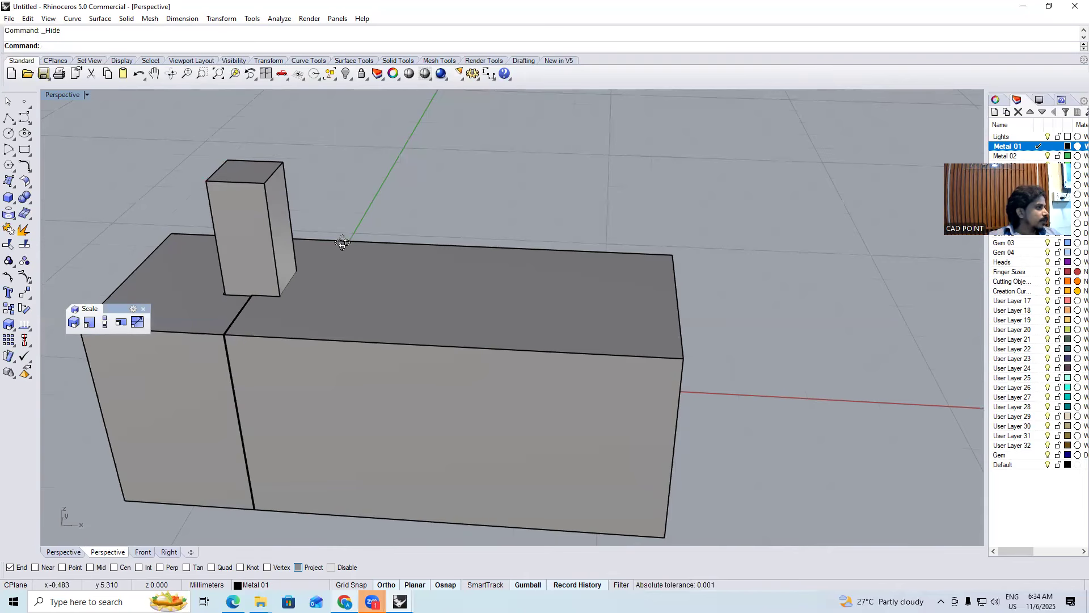
pyautogui.moveTo(318, 231); pyautogui.dragTo(342, 250, button='right')
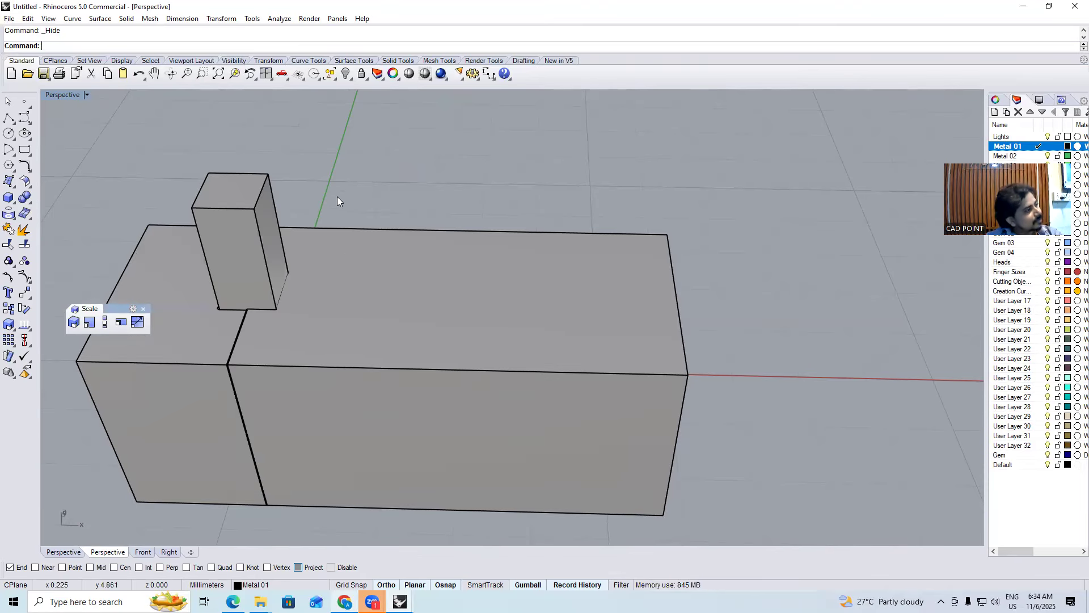
pyautogui.moveTo(323, 231); pyautogui.dragTo(327, 223, button='right')
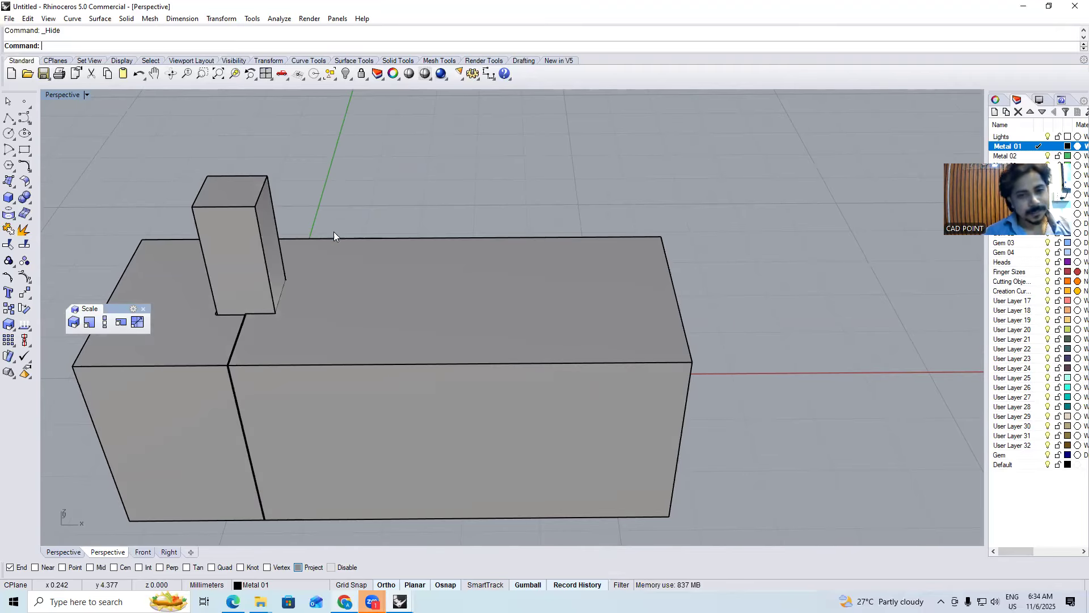
# Delete all the visible clasp geometry to start the model over
pyautogui.scroll(-6, 334, 232)
pyautogui.hotkey('ctrl', 'F3')
pyautogui.moveTo(555, 168); pyautogui.dragTo(379, 408)
pyautogui.press('Delete')
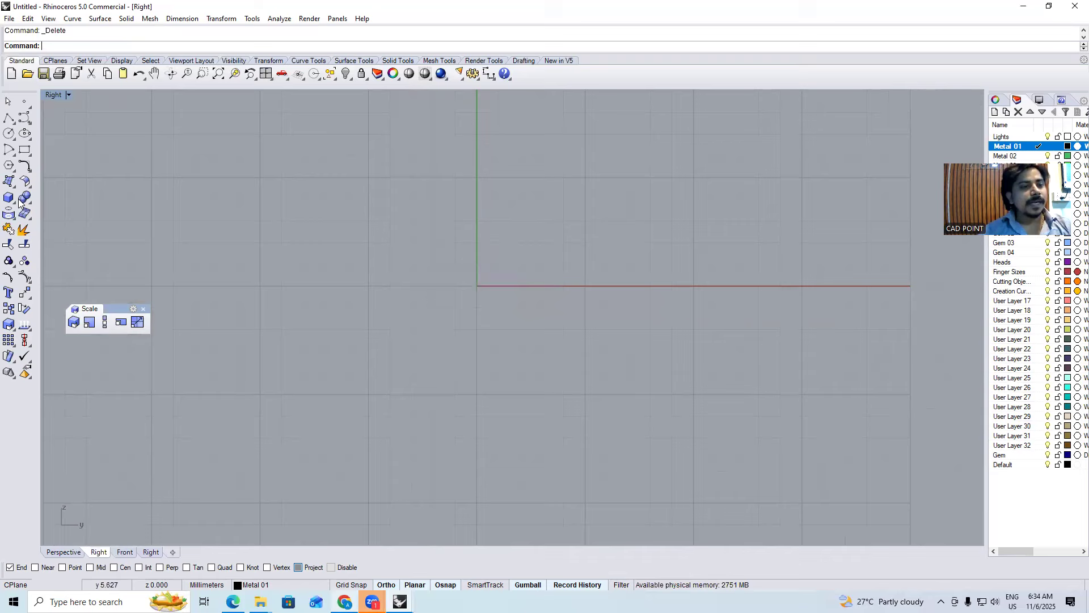
# Draw a 3 by 3 mm square centred on the origin in the right view
pyautogui.click(25, 152)
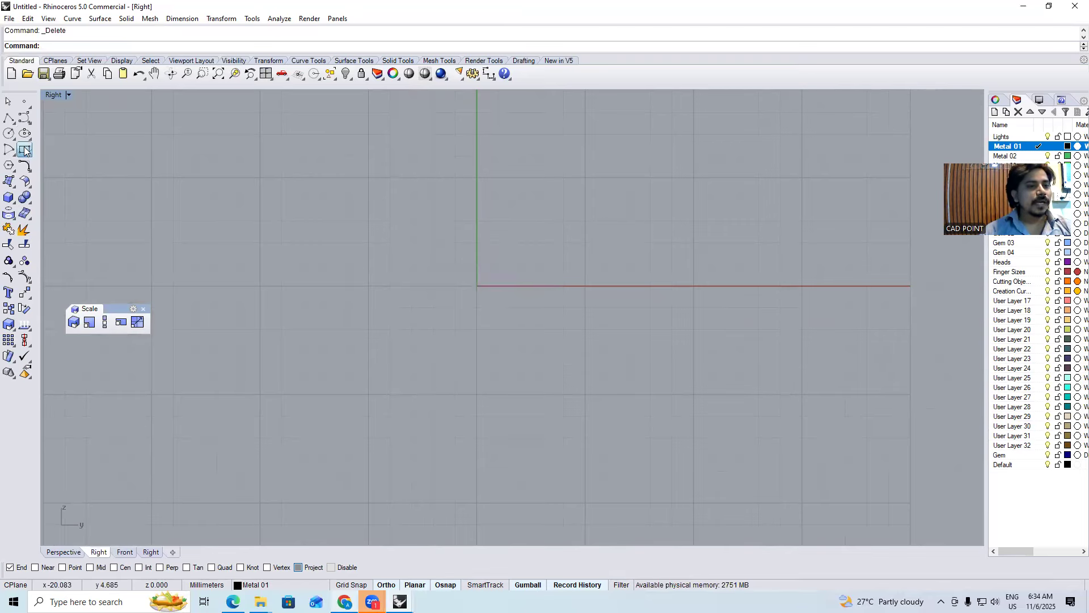
pyautogui.click(56, 155)
pyautogui.write('0')
pyautogui.press('Return')
pyautogui.write('3')
pyautogui.press('Return')
pyautogui.write('3')
pyautogui.press('Return')
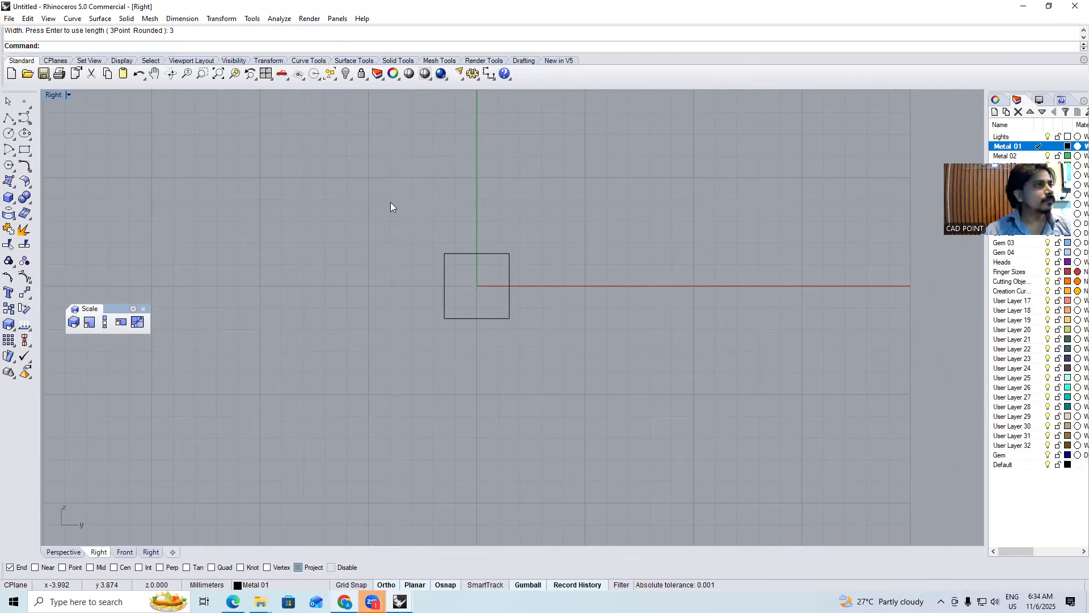
# Offset the square inward by 0.6 mm to form the casing wall profile
pyautogui.click(508, 270)
pyautogui.moveTo(499, 275); pyautogui.dragTo(501, 304, button='right')
pyautogui.write('O')
pyautogui.press('Return')
pyautogui.write('.6')
pyautogui.press('Return')
pyautogui.click(487, 316)
# Extrude the two squares 6 mm to one side as a solid hollow casing
pyautogui.press('F1')
pyautogui.write('E')
pyautogui.press('Return')
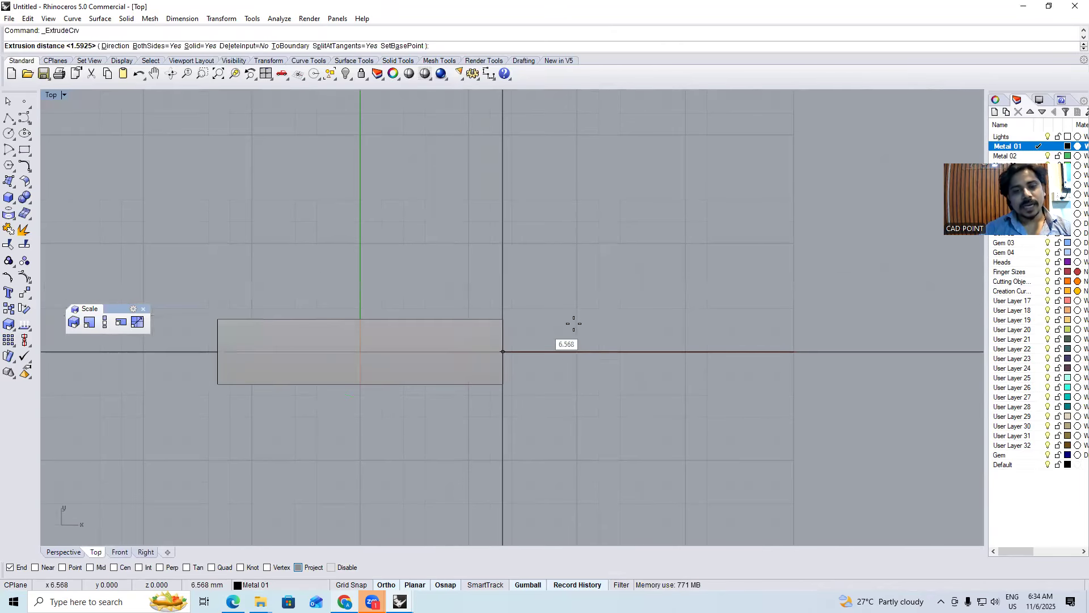
pyautogui.write('b')
pyautogui.press('Return')
pyautogui.write('6')
pyautogui.press('Return')
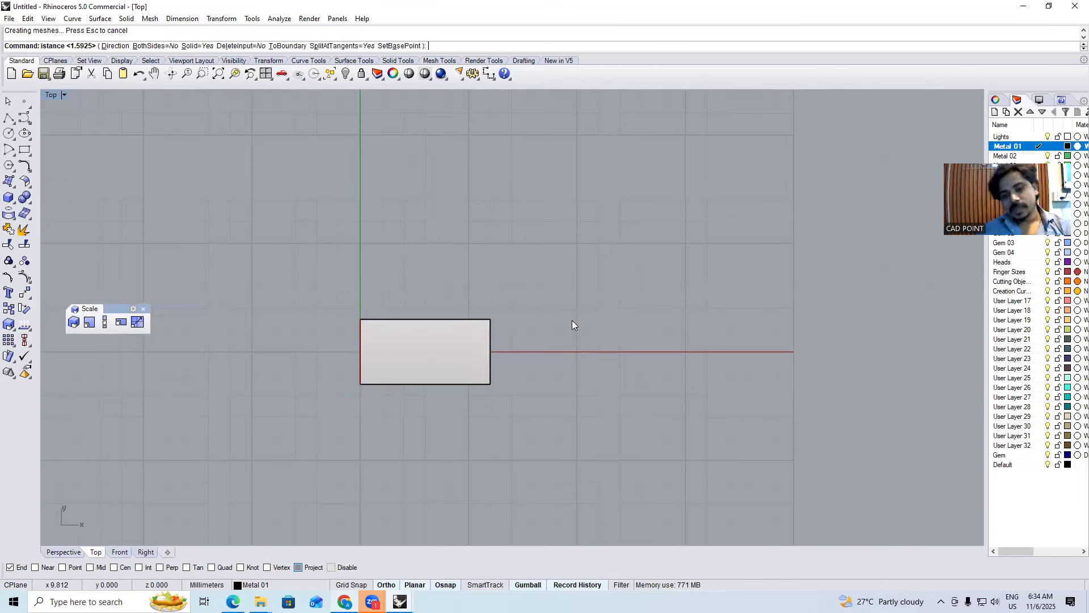
# Mirror the hollow casing through the origin to create a second part on the opposite side
pyautogui.click(427, 340)
pyautogui.write('mirror')
pyautogui.press('Return')
pyautogui.write('0')
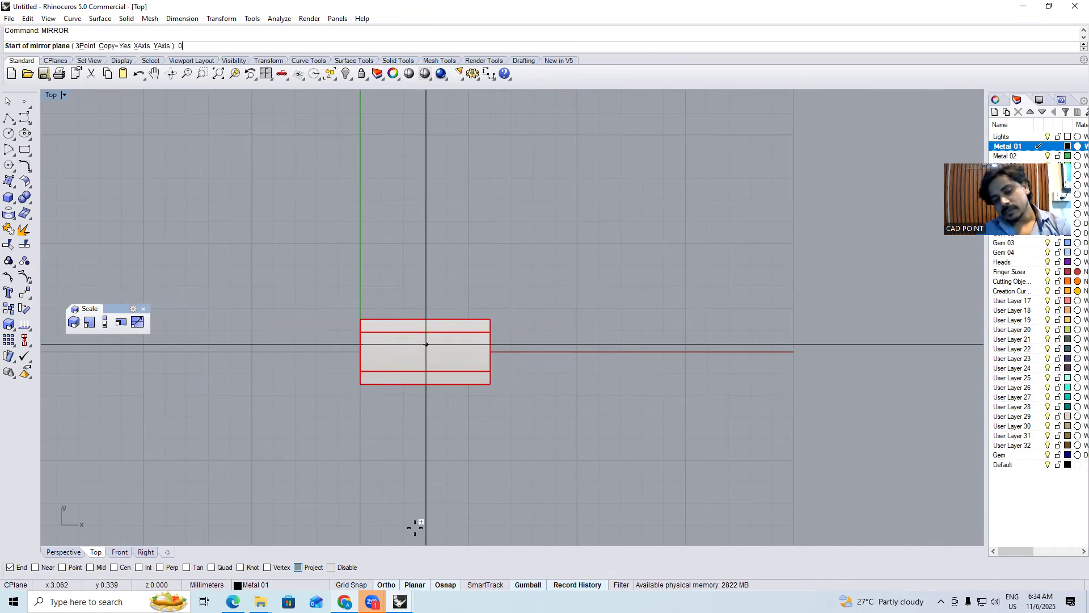
pyautogui.press('Return')
pyautogui.click(413, 510)
pyautogui.rightClick(332, 411)
pyautogui.press('Escape')
# Shorten the mirrored casing part to 2 mm with a one-directional scale from the joint
pyautogui.click(317, 370)
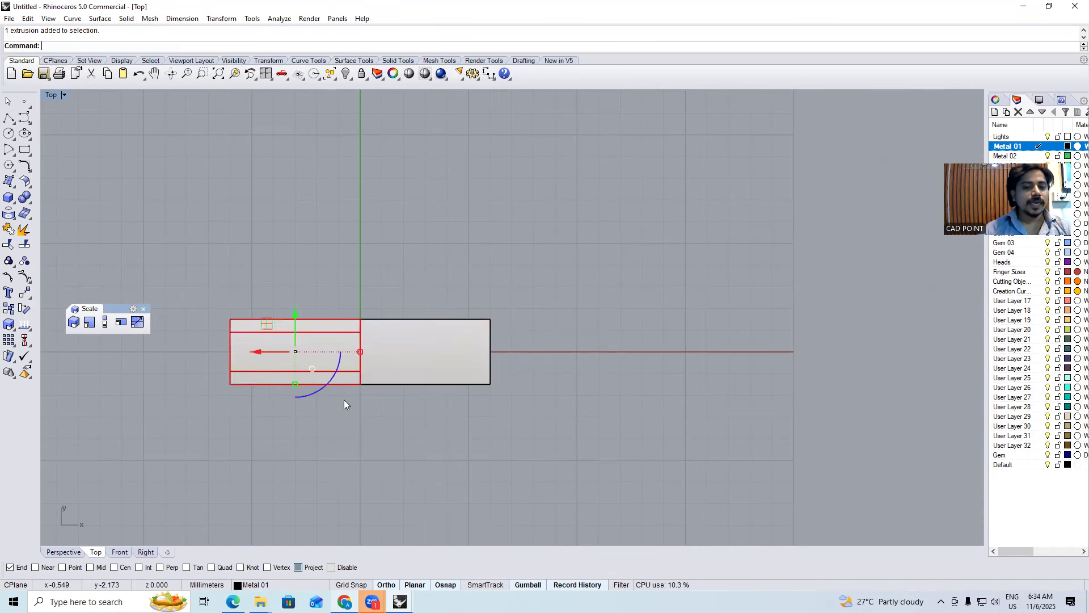
pyautogui.write('s1')
pyautogui.press('Return')
pyautogui.click(359, 384)
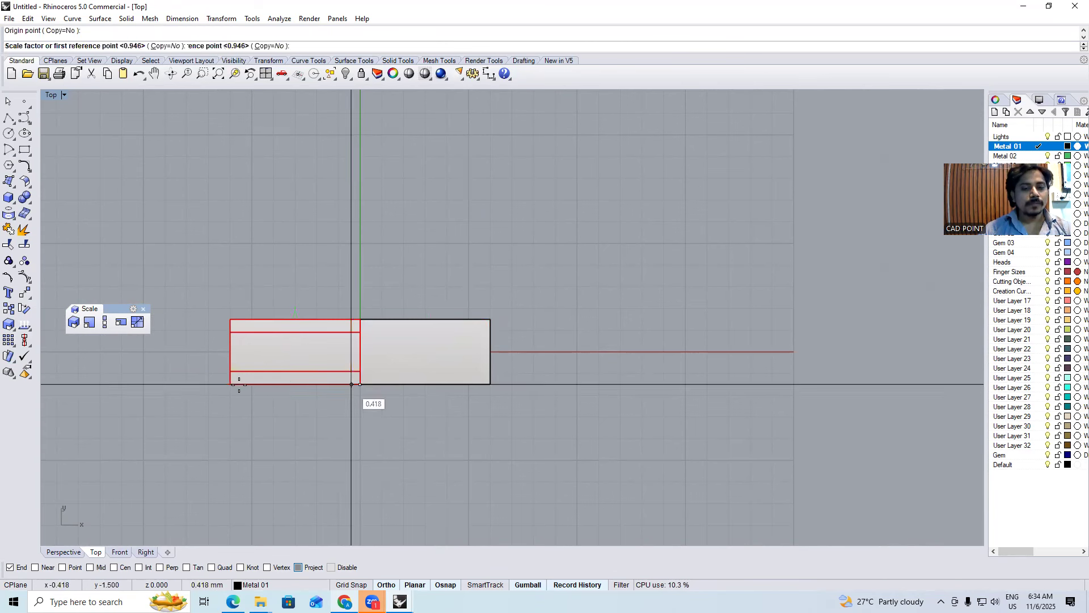
pyautogui.click(239, 385)
pyautogui.write('2')
pyautogui.press('Return')
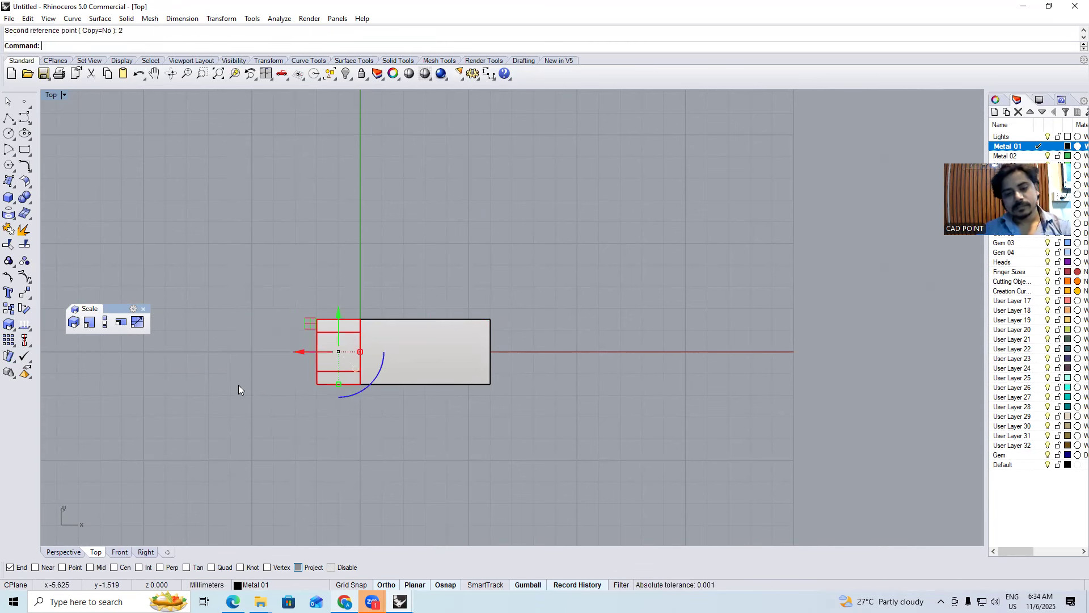
pyautogui.press('Escape')
# Create a post beside the casing as a box with a 0.8 mm square base, rising above the casing's upper face
pyautogui.hotkey('ctrl', 'F4')
pyautogui.moveTo(296, 392); pyautogui.dragTo(361, 363, button='right')
pyautogui.hotkey('ctrl', 'F1')
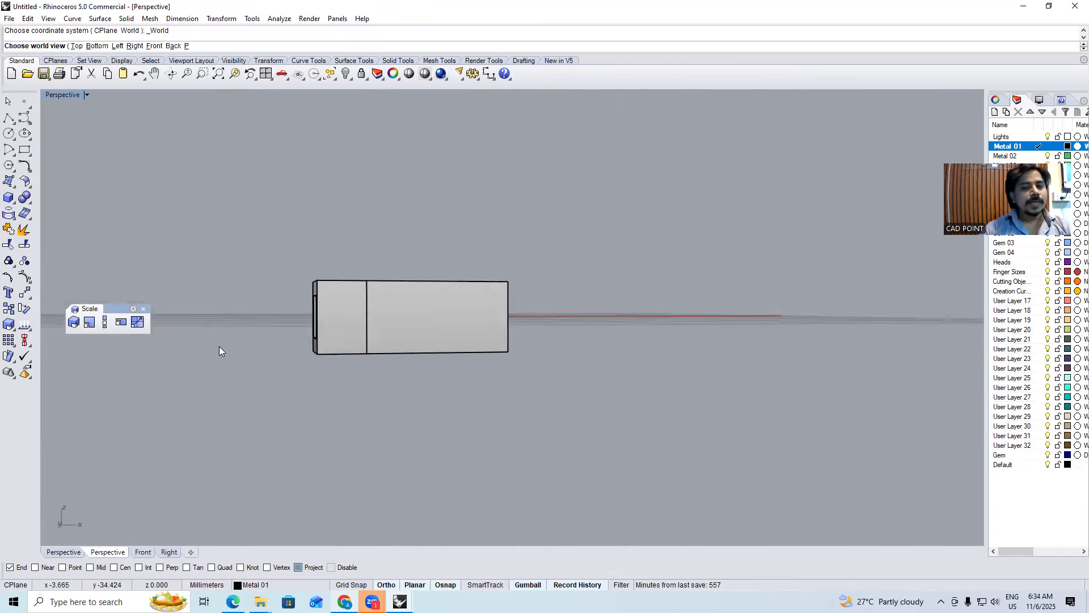
pyautogui.click(9, 196)
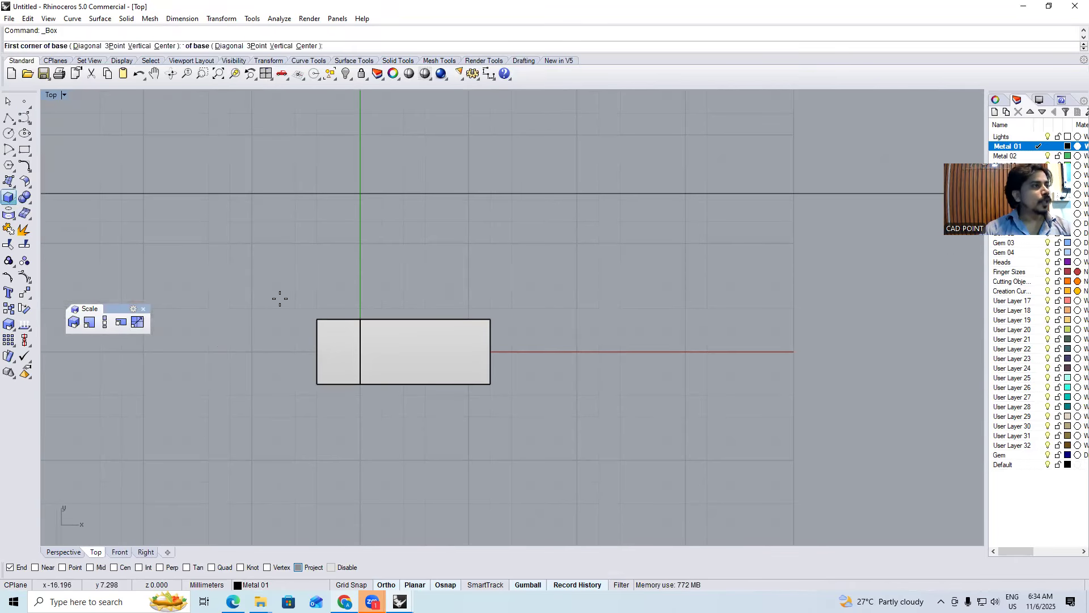
pyautogui.moveTo(397, 396); pyautogui.dragTo(394, 309, button='right')
pyautogui.click(371, 369)
pyautogui.write('.8')
pyautogui.press('Return')
pyautogui.hotkey('ctrl', 'F2')
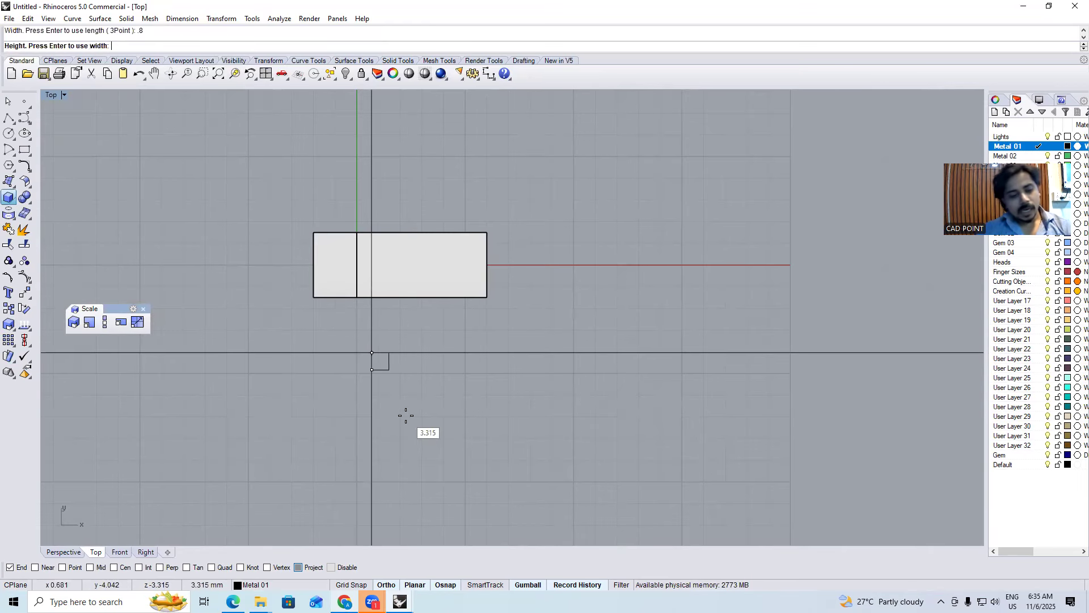
pyautogui.click(385, 253)
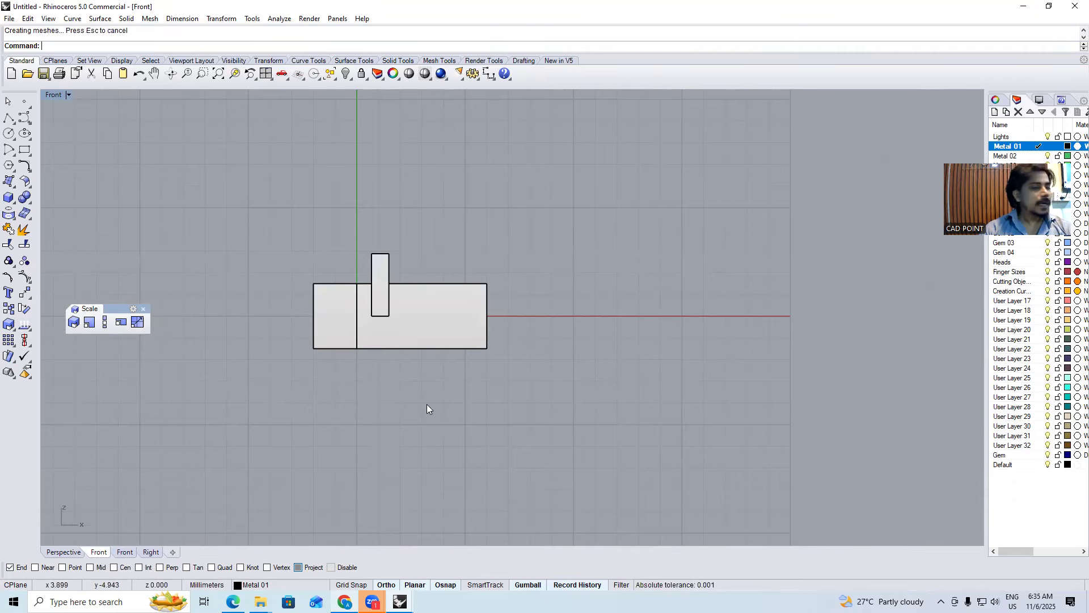
# Create a sphere slightly wider than the post, centred on it, and raise it to the post's upper end
pyautogui.hotkey('ctrl', 'F1')
pyautogui.click(9, 197)
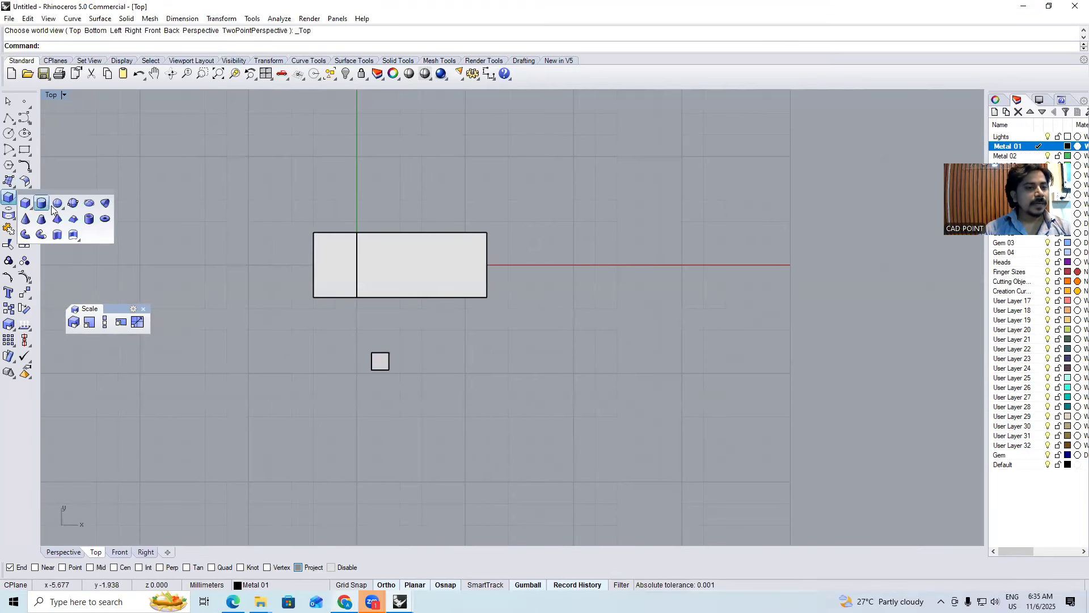
pyautogui.scroll(5, 386, 358)
pyautogui.click(367, 356)
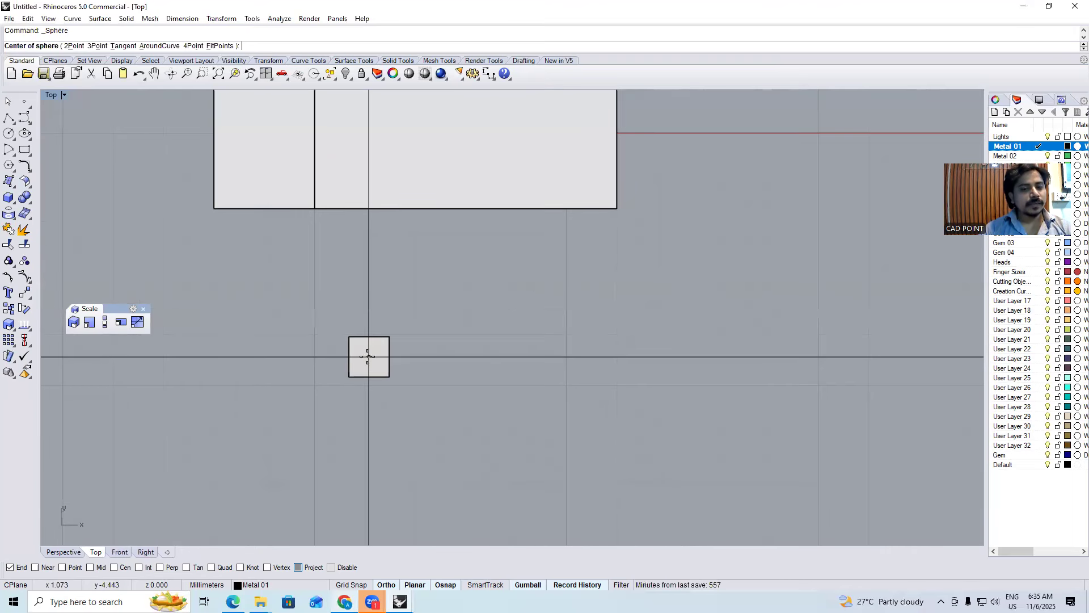
pyautogui.click(373, 321)
pyautogui.click(374, 325)
pyautogui.hotkey('ctrl', 'F2')
pyautogui.scroll(-6, 375, 339)
pyautogui.moveTo(372, 295); pyautogui.dragTo(379, 209)
pyautogui.scroll(6, 371, 275)
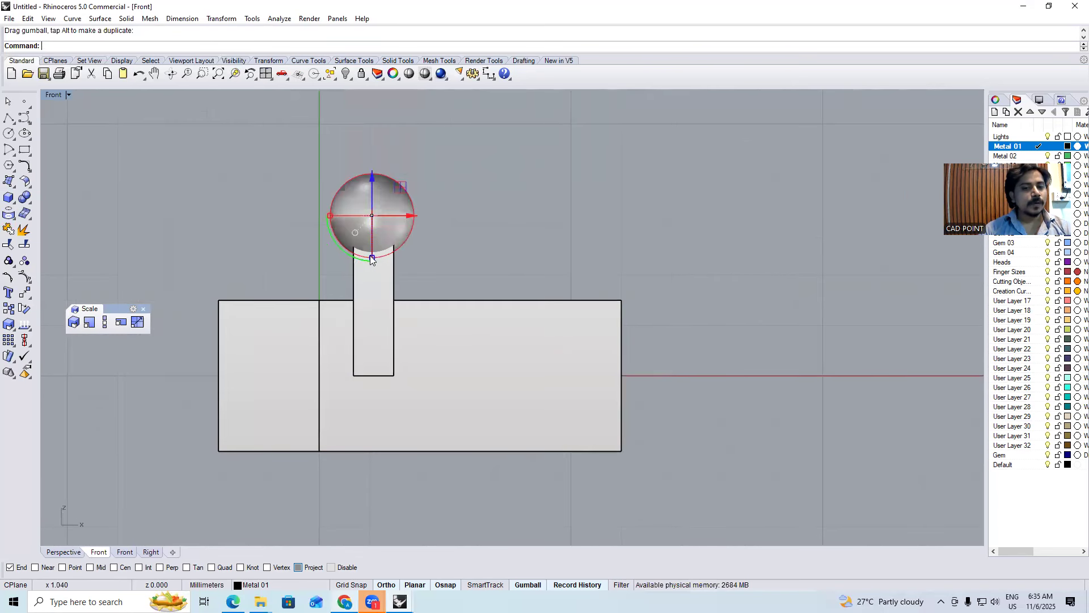
# Flatten the sphere vertically and lengthen it across the casing's width to form an oval cap
pyautogui.moveTo(372, 261); pyautogui.dragTo(370, 241)
pyautogui.hotkey('ctrl', 'F1')
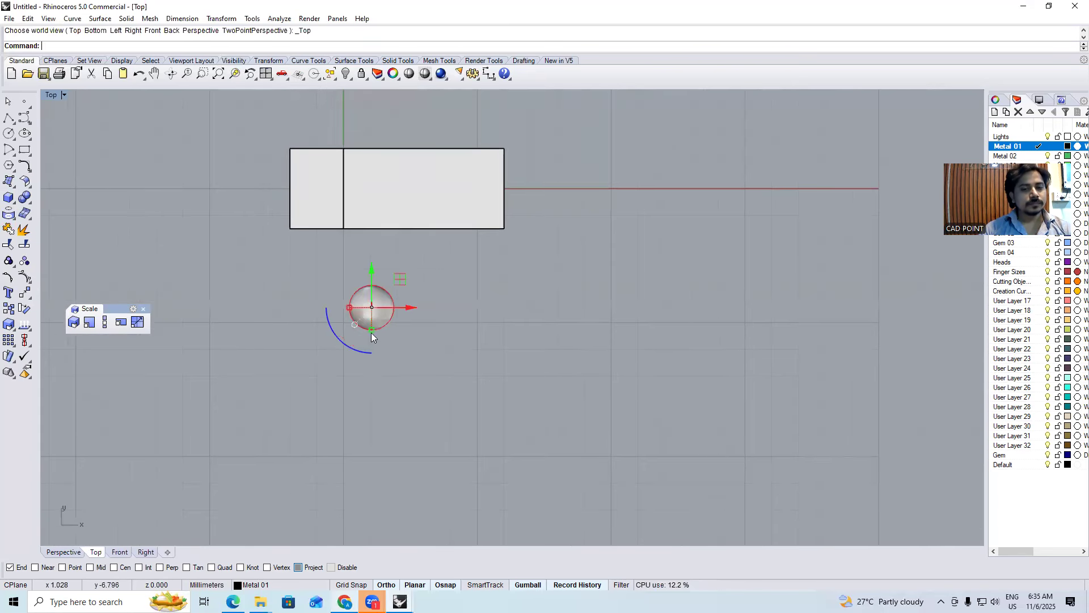
pyautogui.moveTo(372, 329); pyautogui.dragTo(369, 344)
pyautogui.press('Escape')
pyautogui.hotkey('ctrl', 'F4')
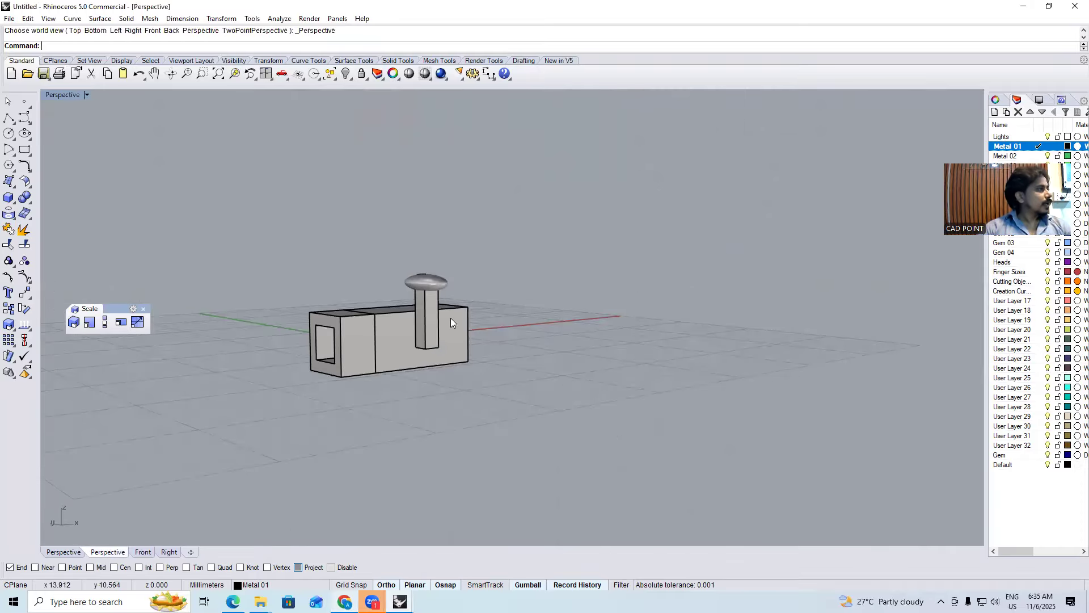
pyautogui.moveTo(443, 308); pyautogui.dragTo(438, 358, button='right')
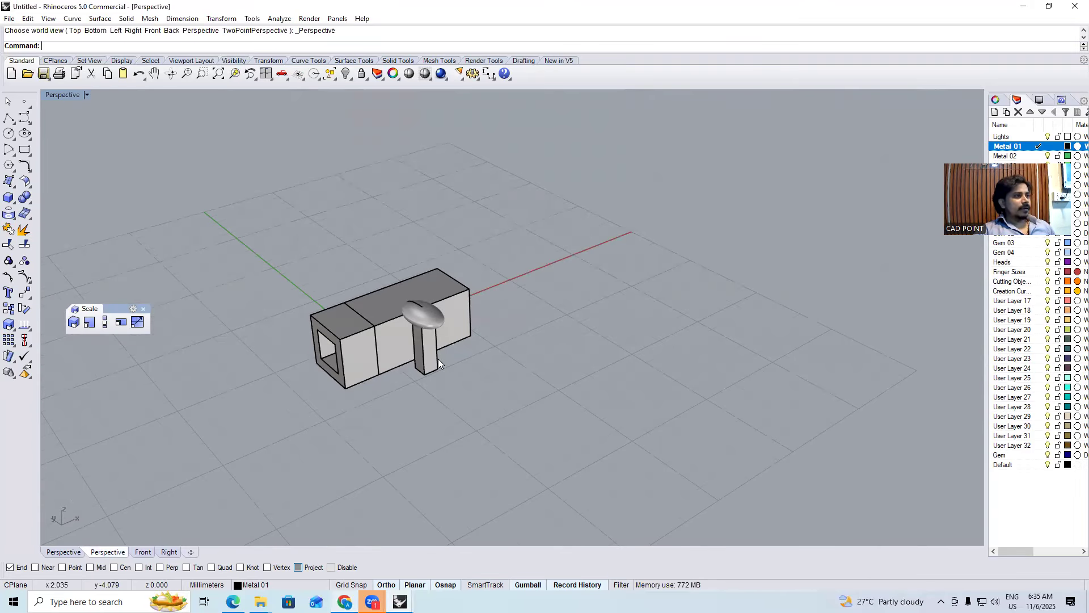
# Group the post with its oval cap
pyautogui.hotkey('ctrl', 'F1')
pyautogui.hotkey('ctrl', 'g')
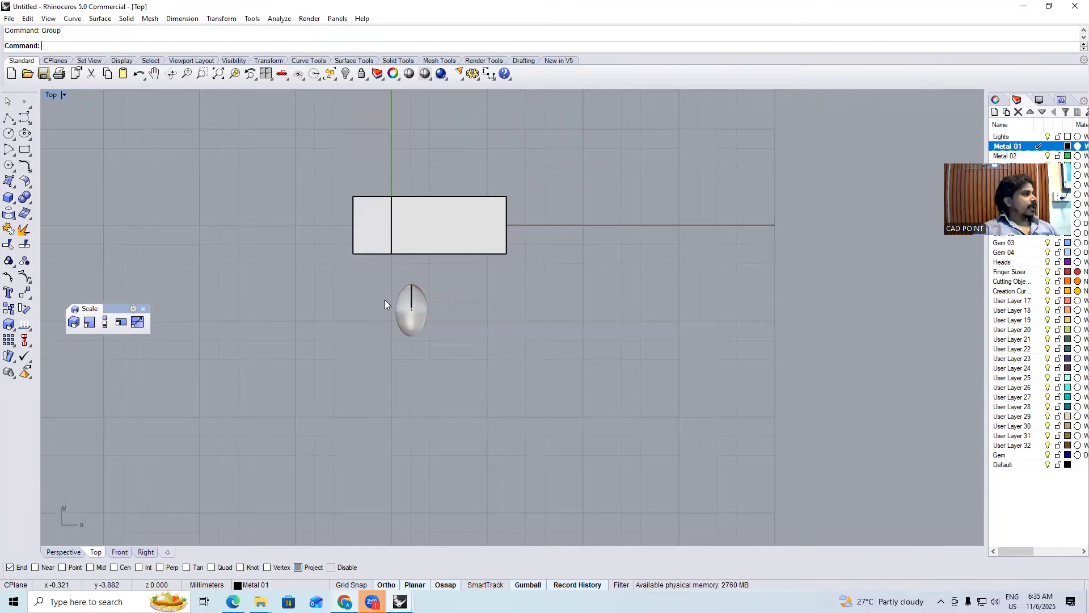
pyautogui.moveTo(460, 301); pyautogui.dragTo(450, 293, button='right')
# Move the grouped post and cap to the middle of the casing's width, centred over the joint between the two parts
pyautogui.click(399, 316)
pyautogui.scroll(3, 400, 316)
pyautogui.moveTo(386, 275); pyautogui.dragTo(391, 162)
pyautogui.moveTo(392, 147); pyautogui.dragTo(391, 278, button='right')
pyautogui.hotkey('ctrl', 'alt', 'w')
pyautogui.scroll(4, 387, 264)
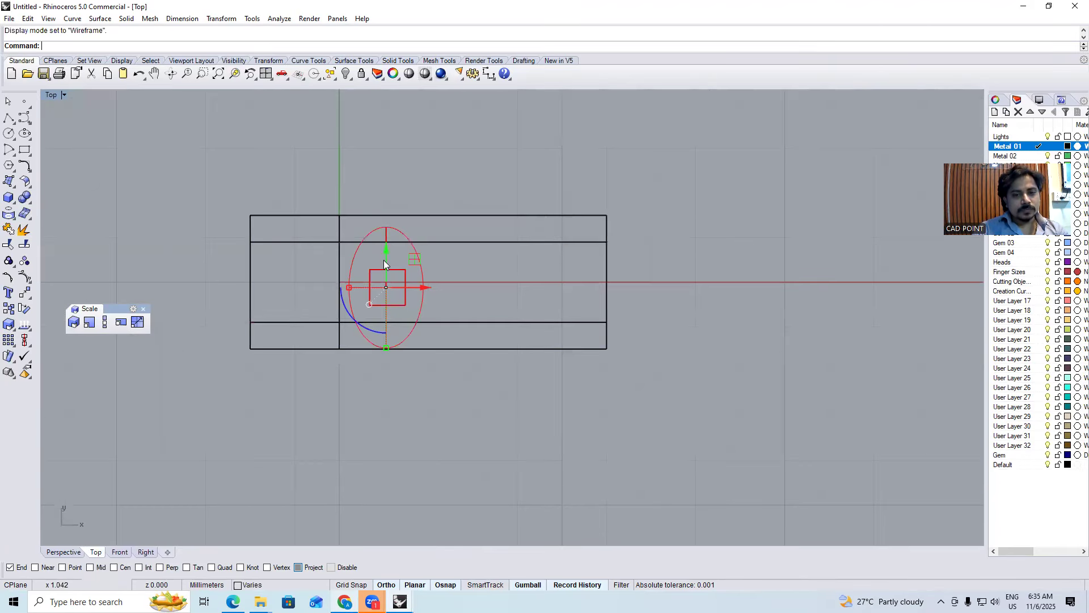
pyautogui.moveTo(383, 260); pyautogui.dragTo(382, 258)
pyautogui.moveTo(426, 288); pyautogui.dragTo(363, 288)
pyautogui.press('Escape')
# Subtract the post from both casing parts with a Boolean difference, keeping the post
pyautogui.hotkey('ctrl', 'alt', 's')
pyautogui.hotkey('ctrl', 'F4')
pyautogui.scroll(3, 521, 307)
pyautogui.click(490, 292)
pyautogui.press('Return')
pyautogui.click(510, 269)
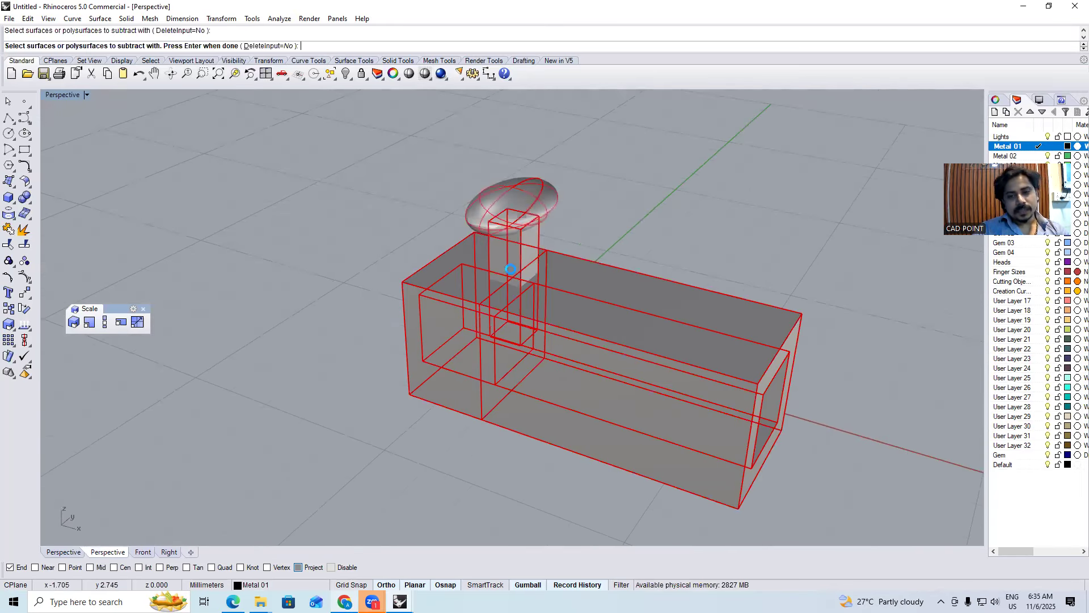
pyautogui.press('Return')
# Offset the post's surfaces outward by 0.05 mm as a solid to make a clearance cutter
pyautogui.click(514, 268)
pyautogui.press('Escape')
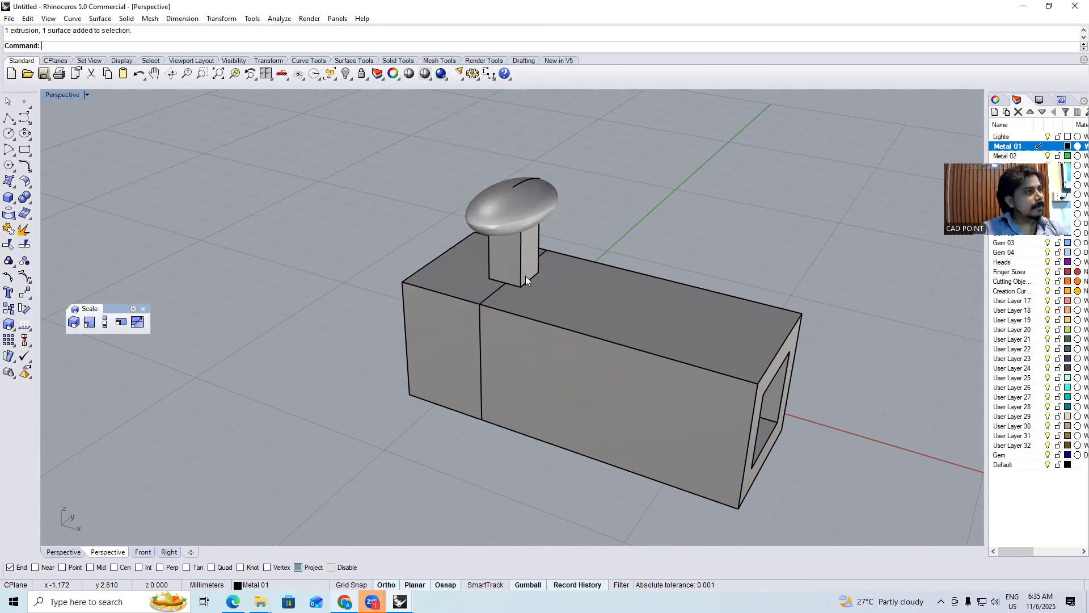
pyautogui.press('Return')
pyautogui.click(518, 258)
pyautogui.write('OFS')
pyautogui.press('Return')
pyautogui.write('.05')
pyautogui.press('Return')
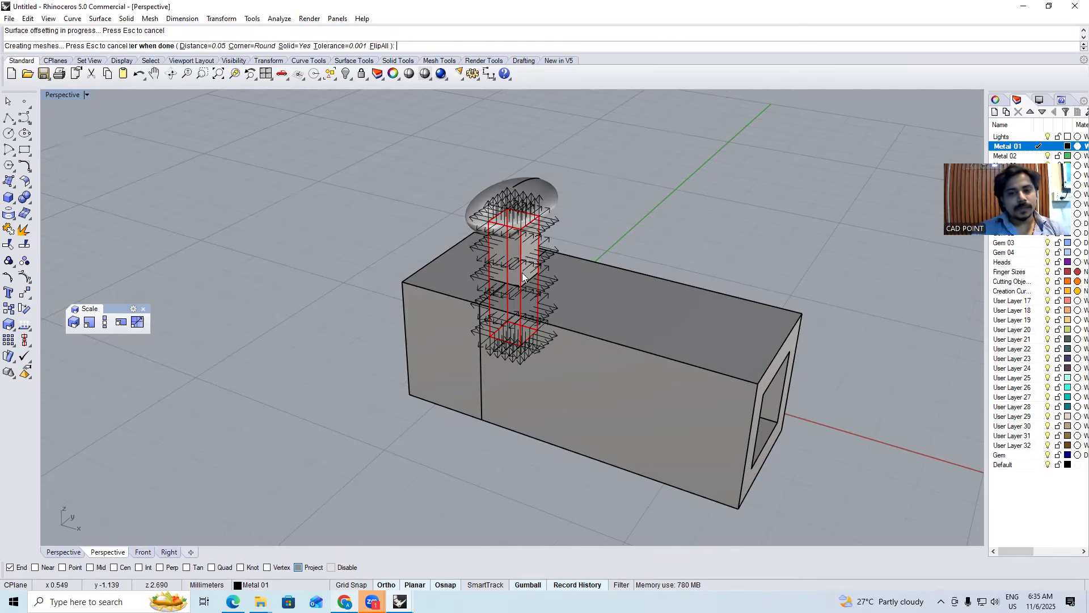
# Subtract the enlarged post copy from both casing parts and delete the copy
pyautogui.scroll(2, 528, 293)
pyautogui.click(528, 292)
pyautogui.keyDown('shift'); pyautogui.click(439, 289); pyautogui.keyUp('shift')
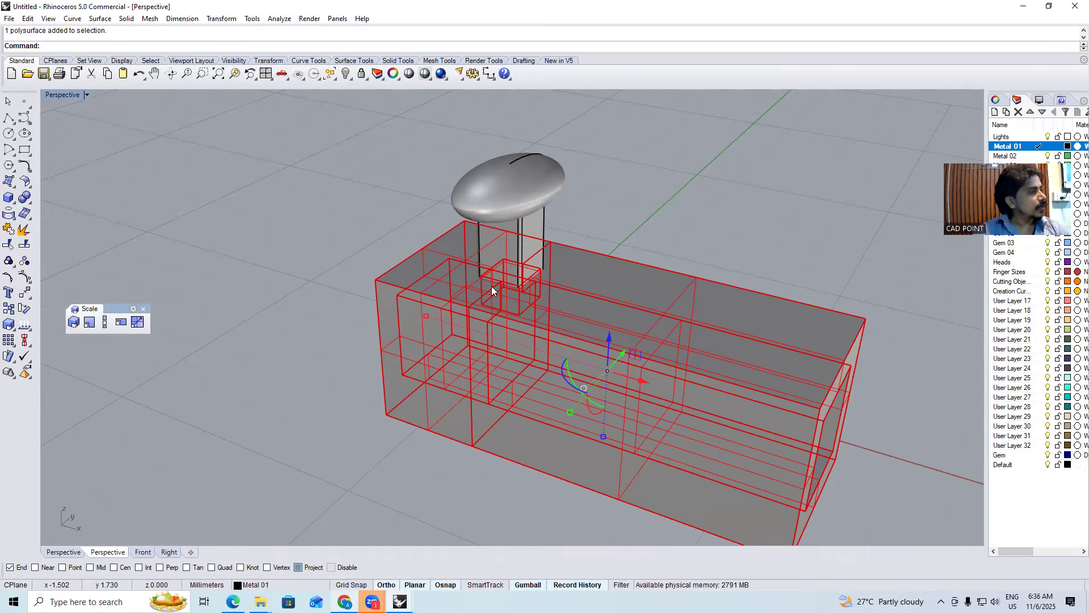
pyautogui.write('bd')
pyautogui.press('Return')
pyautogui.click(502, 242)
pyautogui.press('Return')
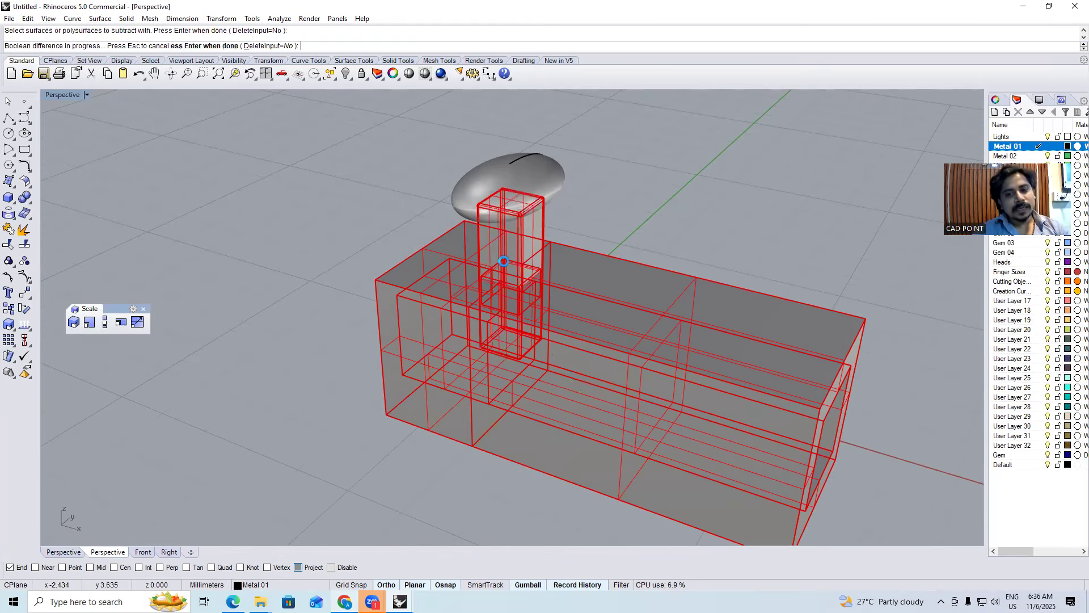
pyautogui.click(490, 259)
pyautogui.press('Delete')
# Adjust the post's vertical position slightly beneath the cap in the front view
pyautogui.scroll(3, 518, 308)
pyautogui.click(440, 262)
pyautogui.moveTo(577, 228); pyautogui.dragTo(390, 245, button='right')
pyautogui.hotkey('ctrl', 'F2')
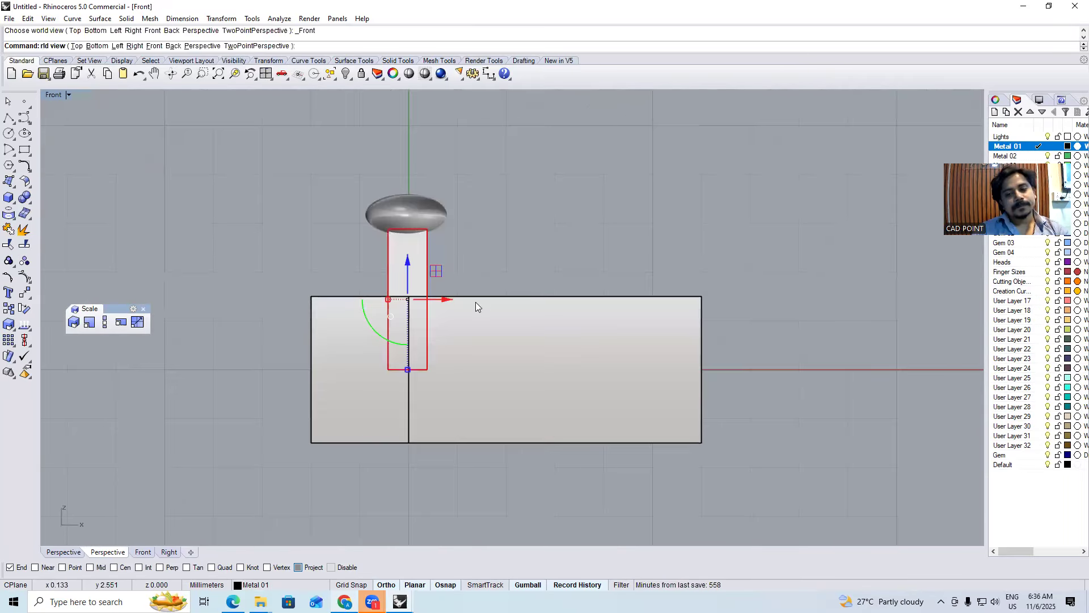
pyautogui.moveTo(457, 294); pyautogui.dragTo(418, 235, button='right')
pyautogui.click(375, 205)
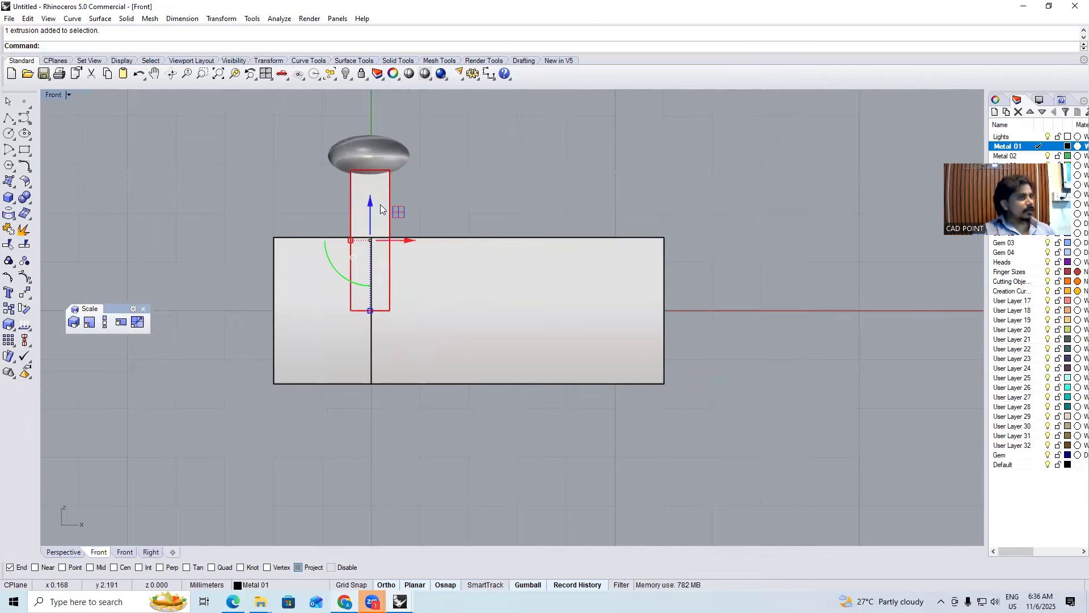
pyautogui.moveTo(373, 202); pyautogui.dragTo(447, 205)
pyautogui.press('Escape')
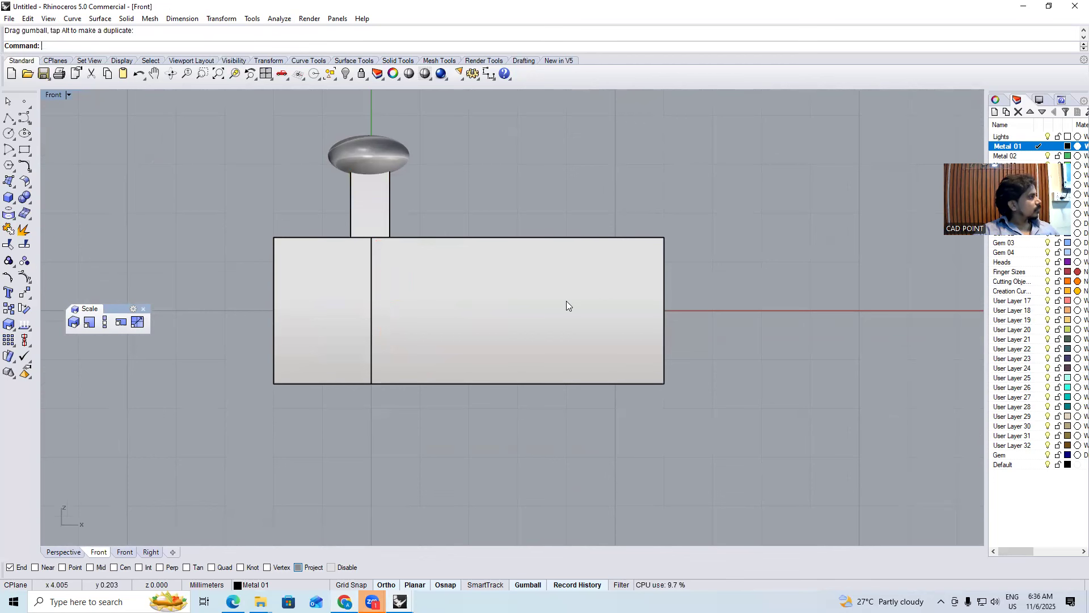
# Draw an open polyline in the casing's front view with a sloping arm from the post, a 0.8 mm drop and a base about 6.6 mm long
pyautogui.moveTo(486, 290); pyautogui.dragTo(441, 299, button='right')
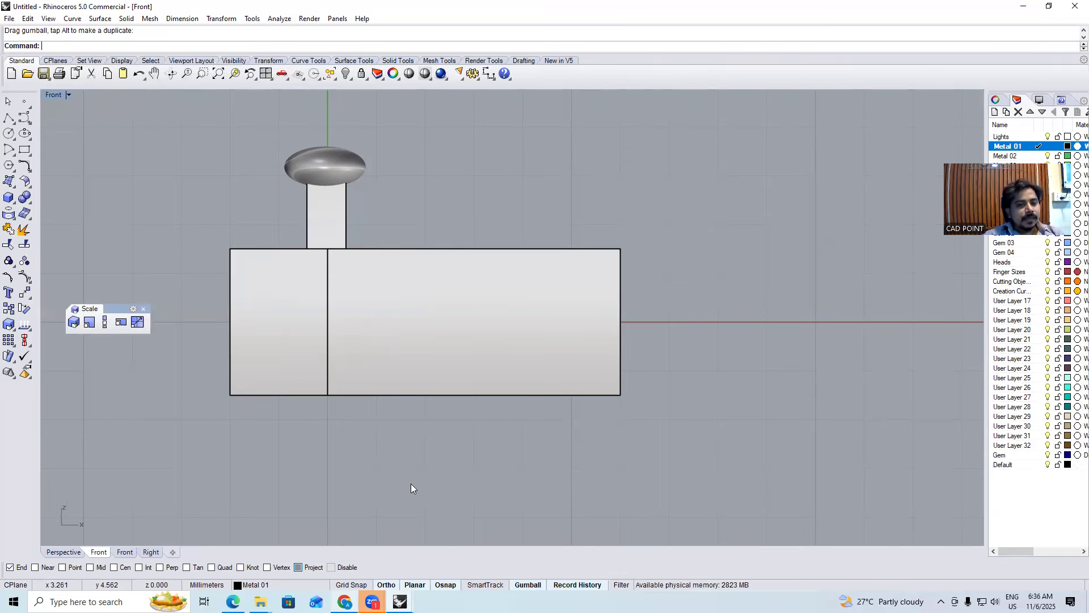
pyautogui.hotkey('ctrl', 'alt', 'w')
pyautogui.scroll(4, 355, 311)
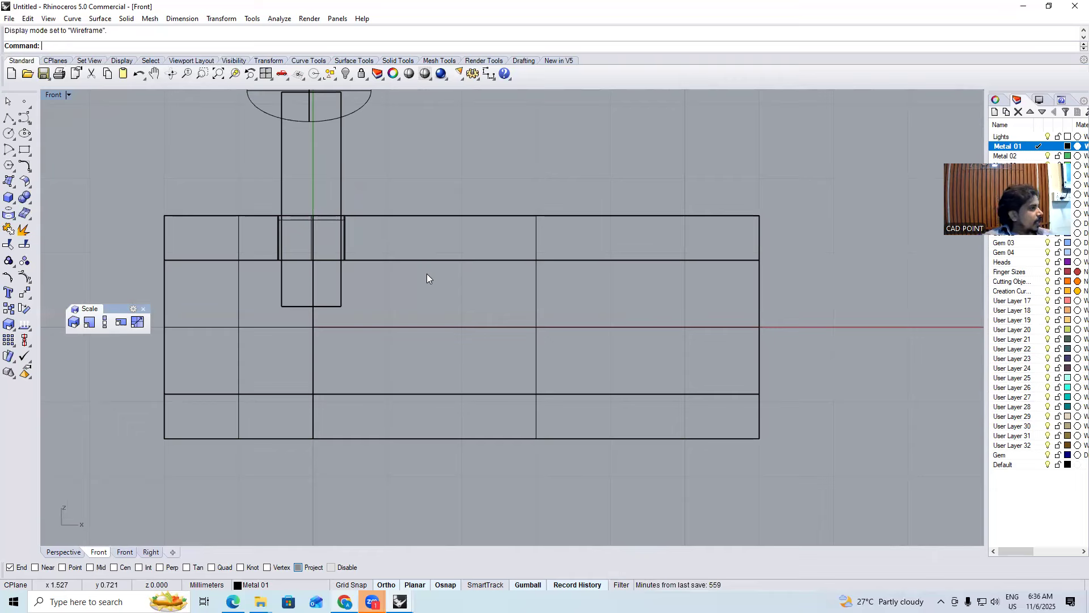
pyautogui.click(8, 117)
pyautogui.click(327, 232)
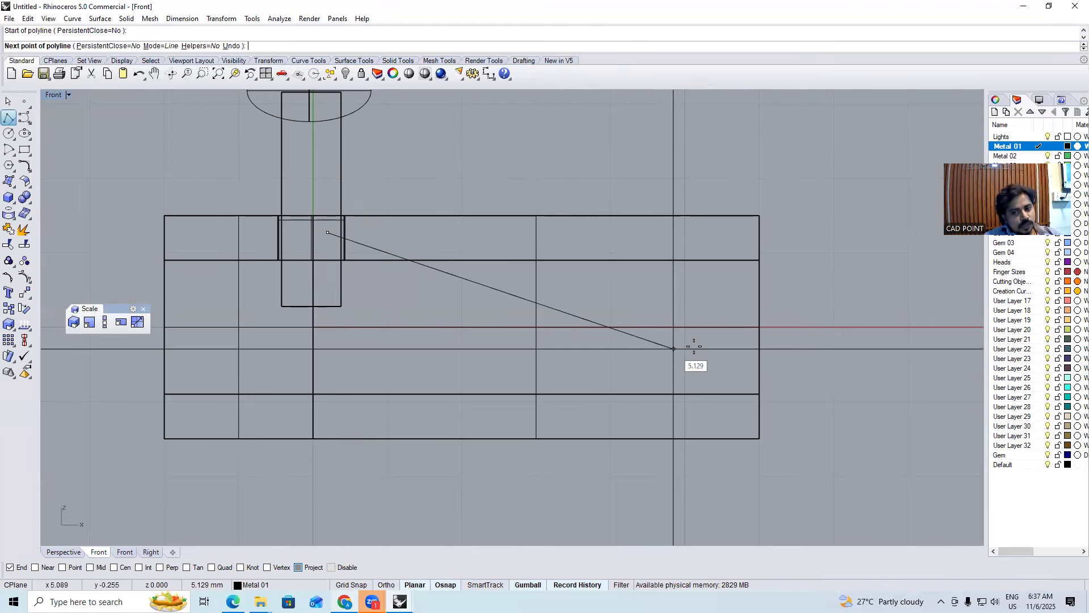
pyautogui.click(713, 327)
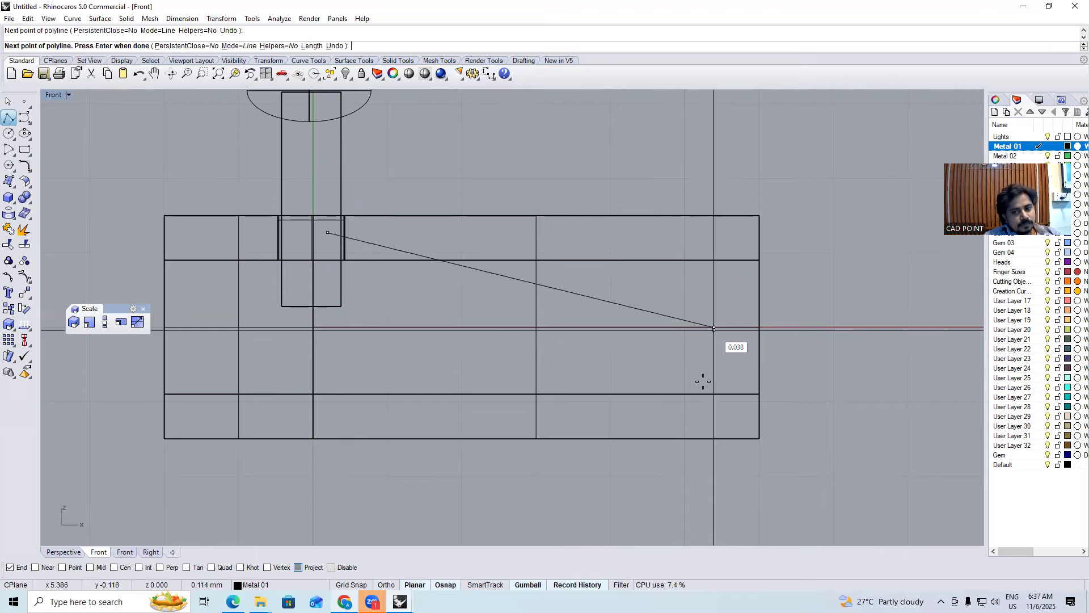
pyautogui.click(654, 384)
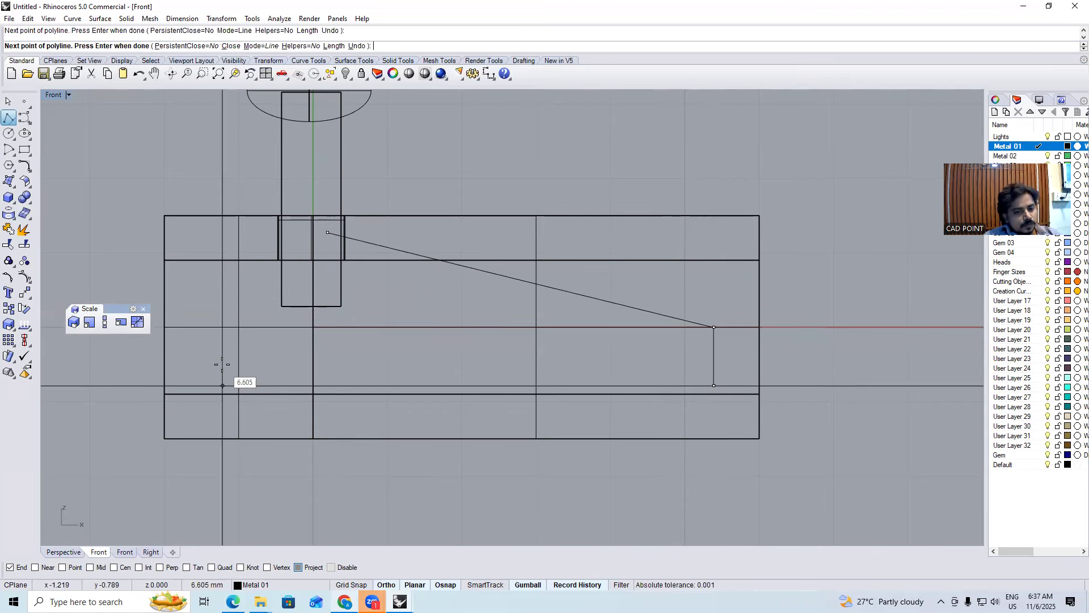
pyautogui.click(222, 386)
pyautogui.press('Return')
# Offset the spring polyline 0.6 mm inward to give the spring profile its thickness
pyautogui.click(261, 384)
pyautogui.write('OF')
pyautogui.press('Return')
pyautogui.click(366, 338)
# Close both open ends of the spring profile with short lines and join all its curves
pyautogui.write('PL')
pyautogui.press('Return')
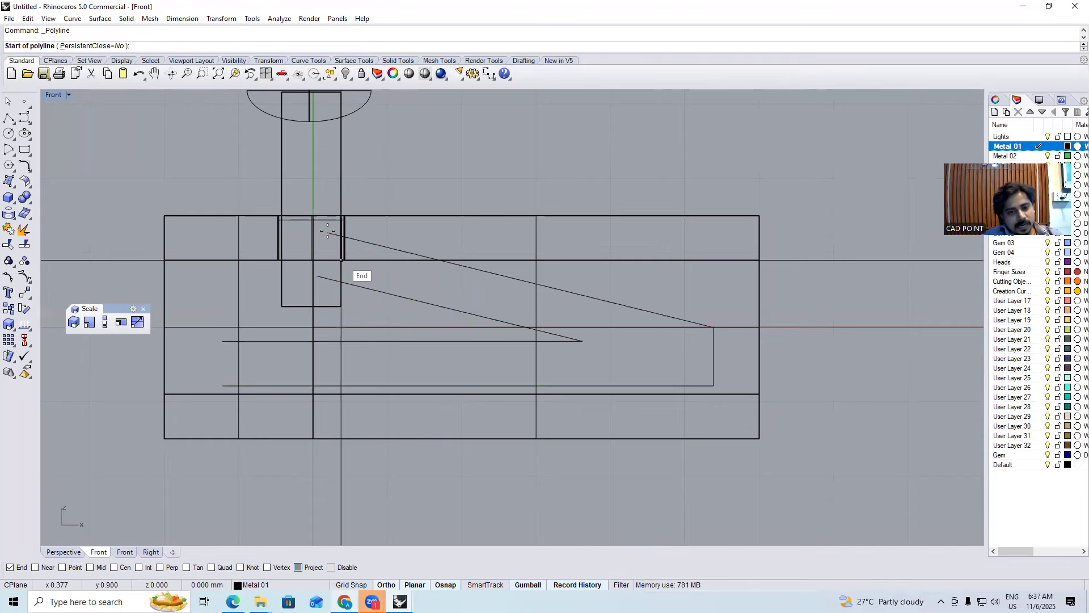
pyautogui.click(327, 232)
pyautogui.click(317, 276)
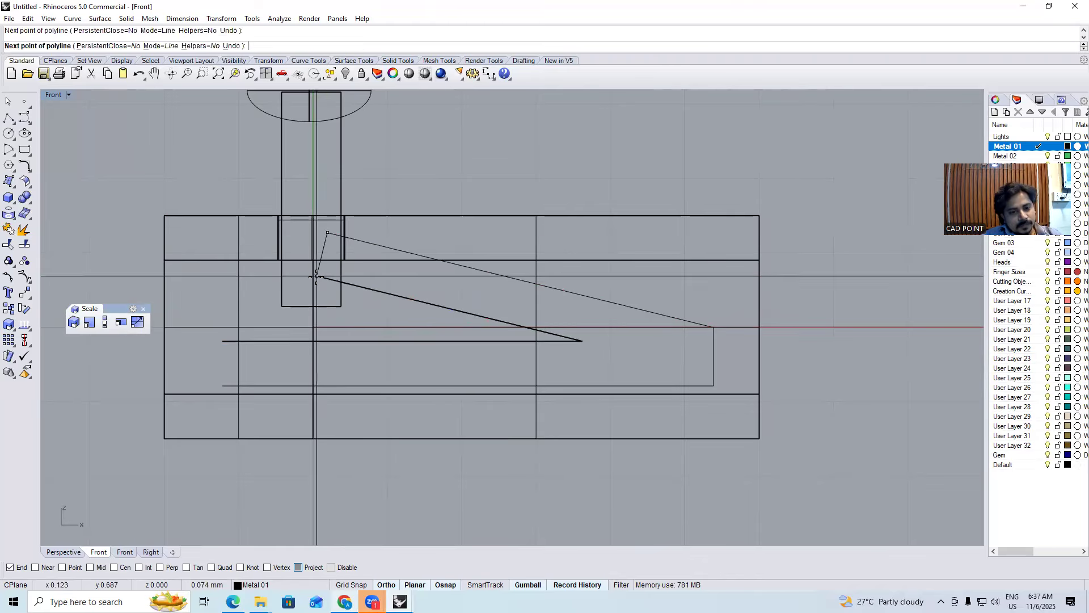
pyautogui.click(222, 341)
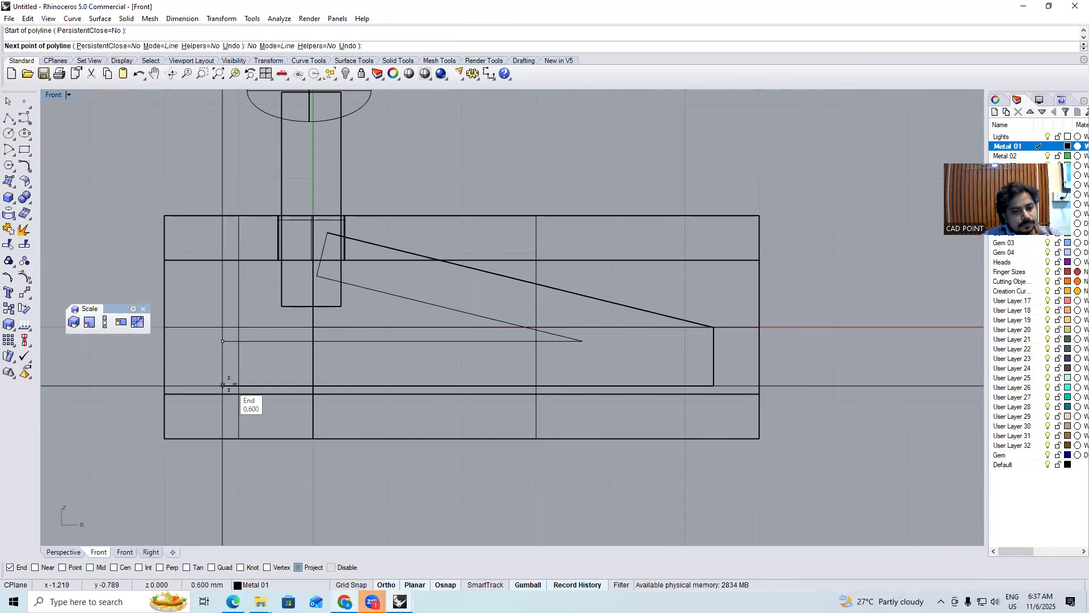
pyautogui.click(222, 385)
pyautogui.press('Return')
pyautogui.scroll(-8, 233, 375)
pyautogui.moveTo(209, 472); pyautogui.dragTo(488, 292)
pyautogui.hotkey('ctrl', 'j')
# Extrude the spring profile to both sides as a solid that fits just inside the casing's inner walls
pyautogui.hotkey('ctrl', 'F1')
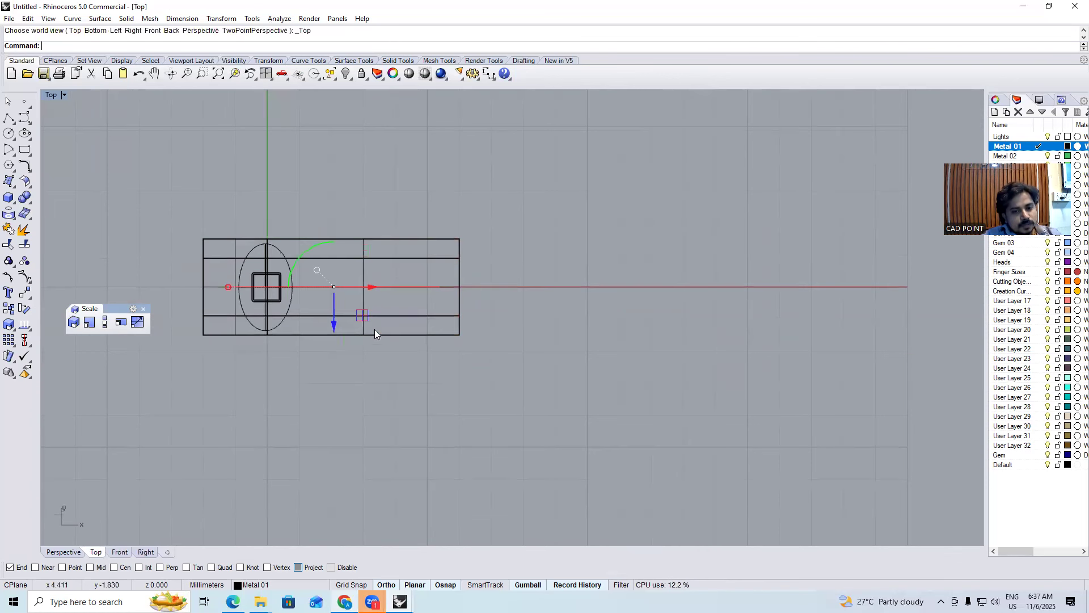
pyautogui.hotkey('ctrl', 'e')
pyautogui.write('3')
pyautogui.press('Return')
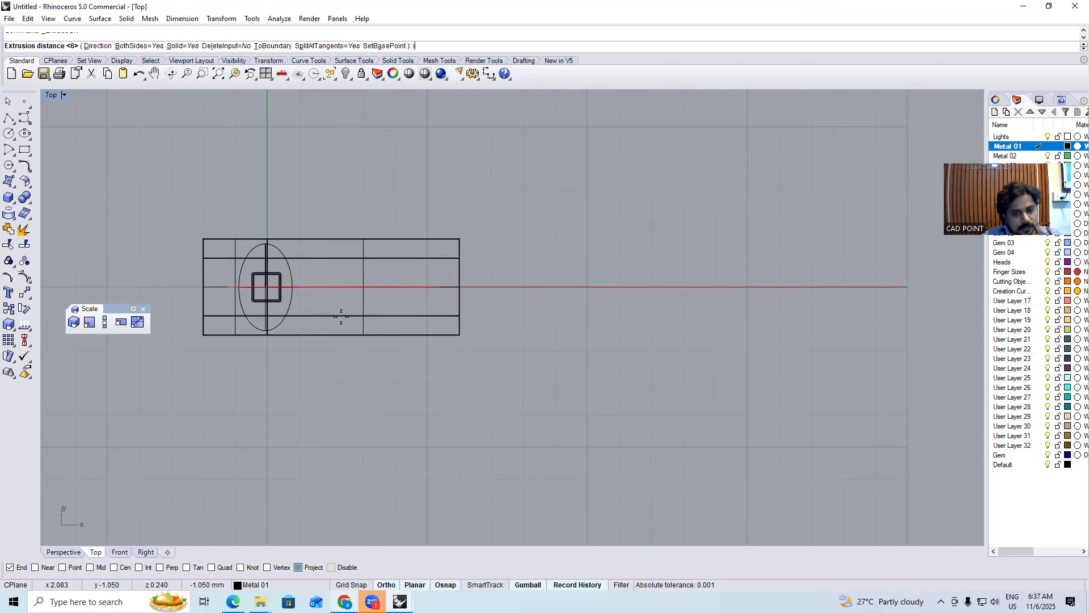
pyautogui.scroll(2, 341, 316)
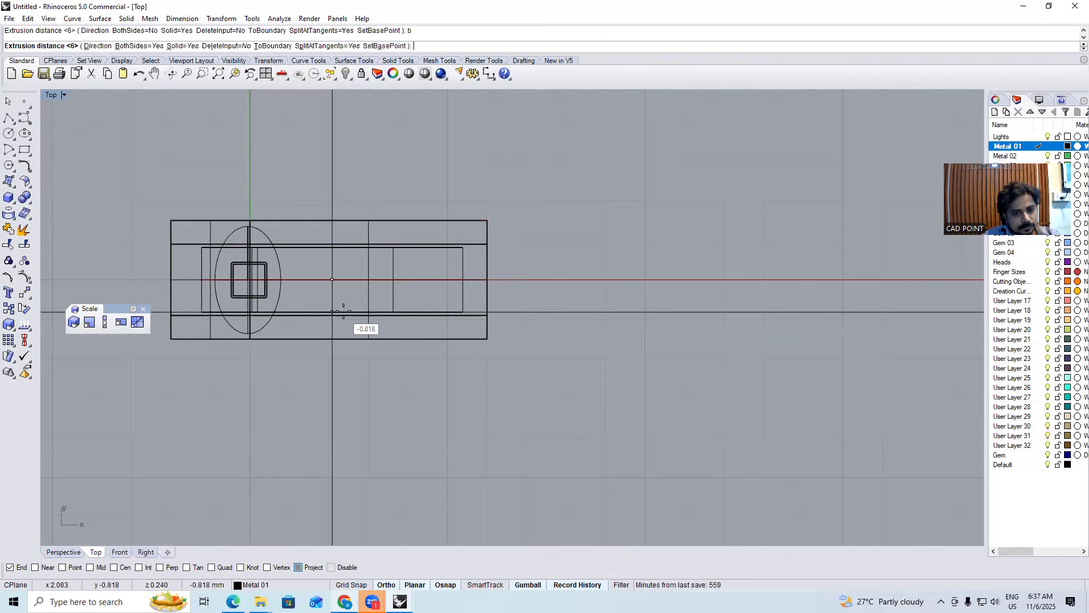
pyautogui.press('Return')
pyautogui.write('SV')
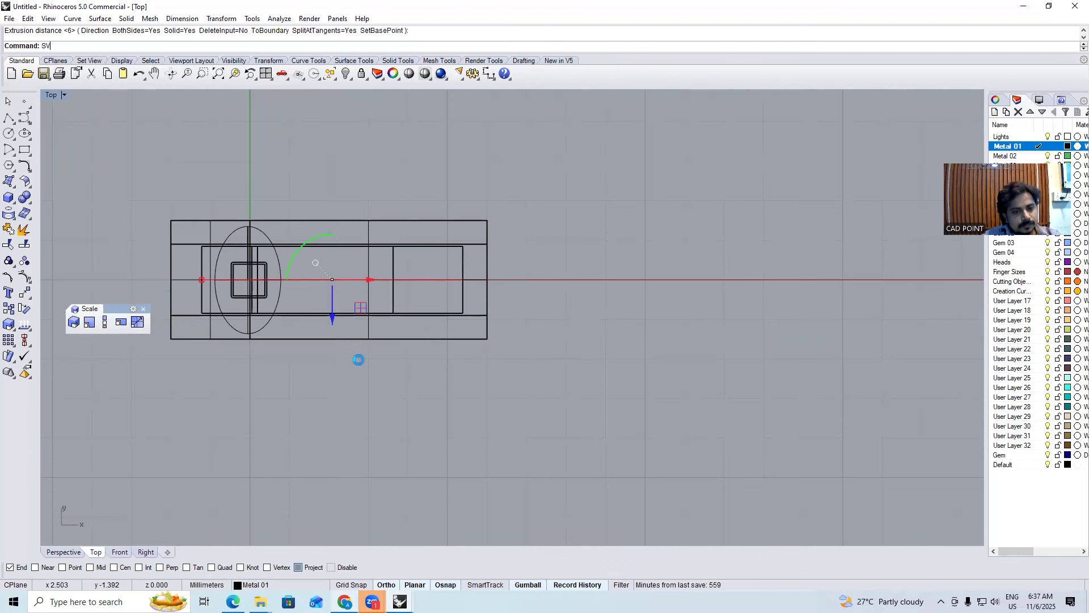
pyautogui.press('Return')
pyautogui.hotkey('ctrl', 'alt', 'w')
# Draw a circle about 0.48 mm in diameter on the spring arm beside the post and lower it slightly into the arm's upper edge
pyautogui.click(303, 345)
pyautogui.click(286, 283)
pyautogui.scroll(4, 291, 319)
pyautogui.scroll(2, 300, 334)
pyautogui.scroll(-4, 329, 338)
pyautogui.scroll(2, 295, 320)
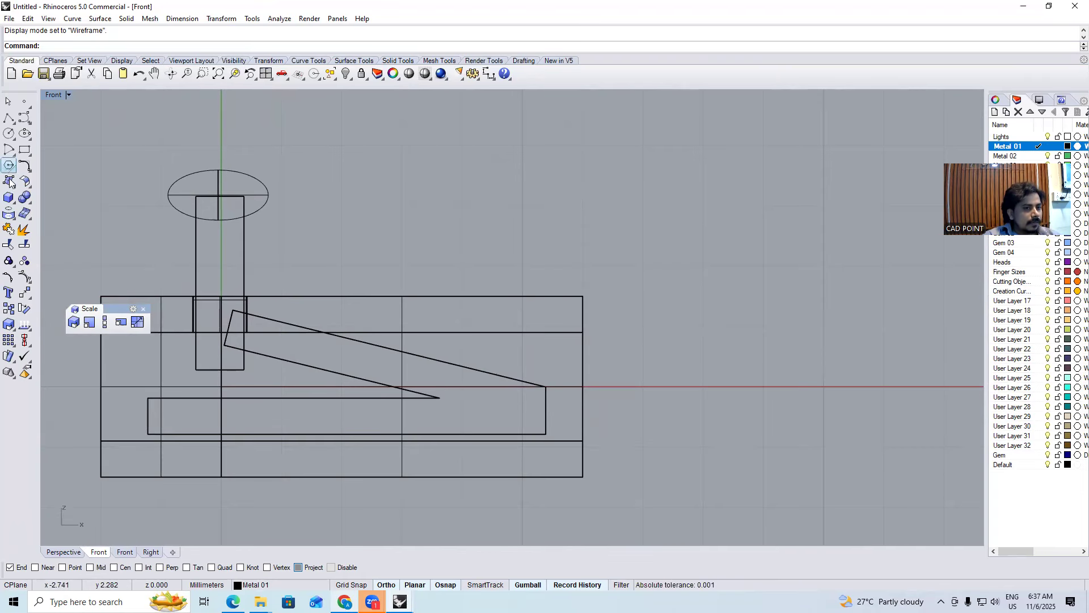
pyautogui.click(9, 133)
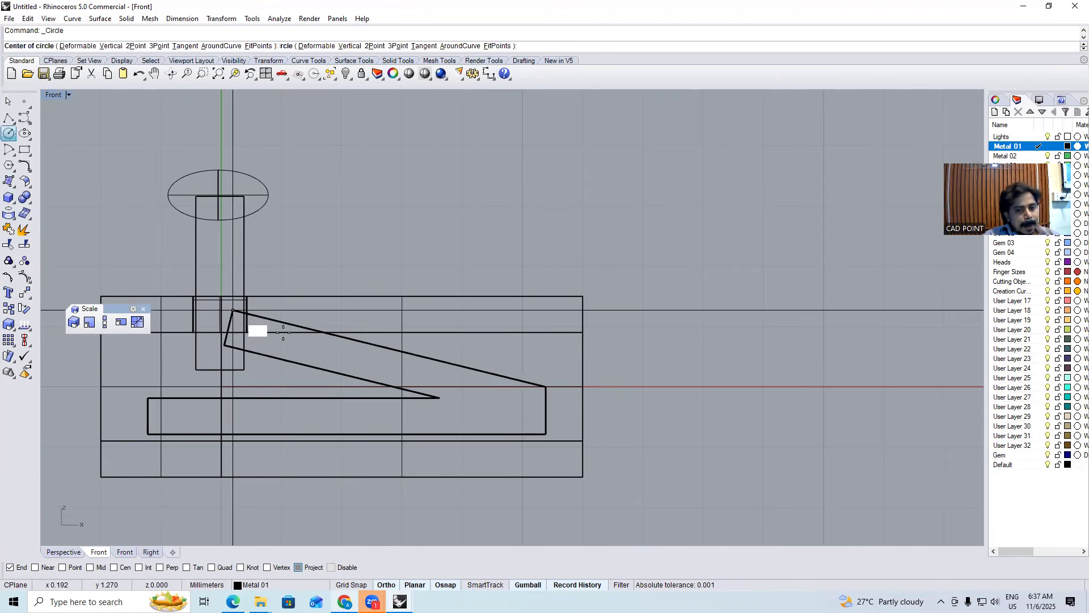
pyautogui.scroll(3, 283, 332)
pyautogui.click(284, 298)
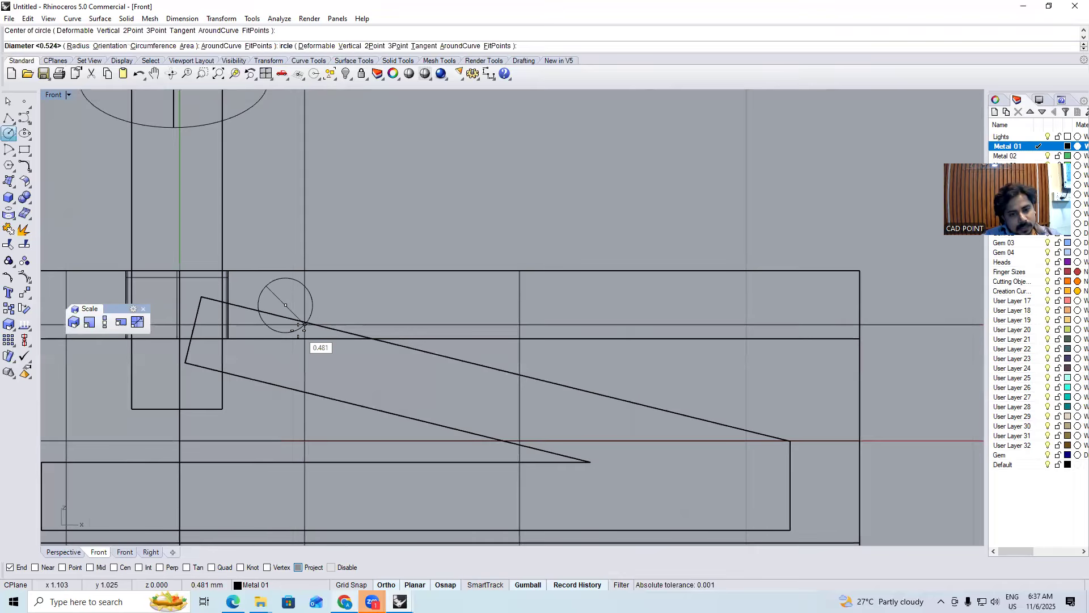
pyautogui.click(306, 290)
pyautogui.click(305, 289)
pyautogui.moveTo(286, 286); pyautogui.dragTo(287, 314)
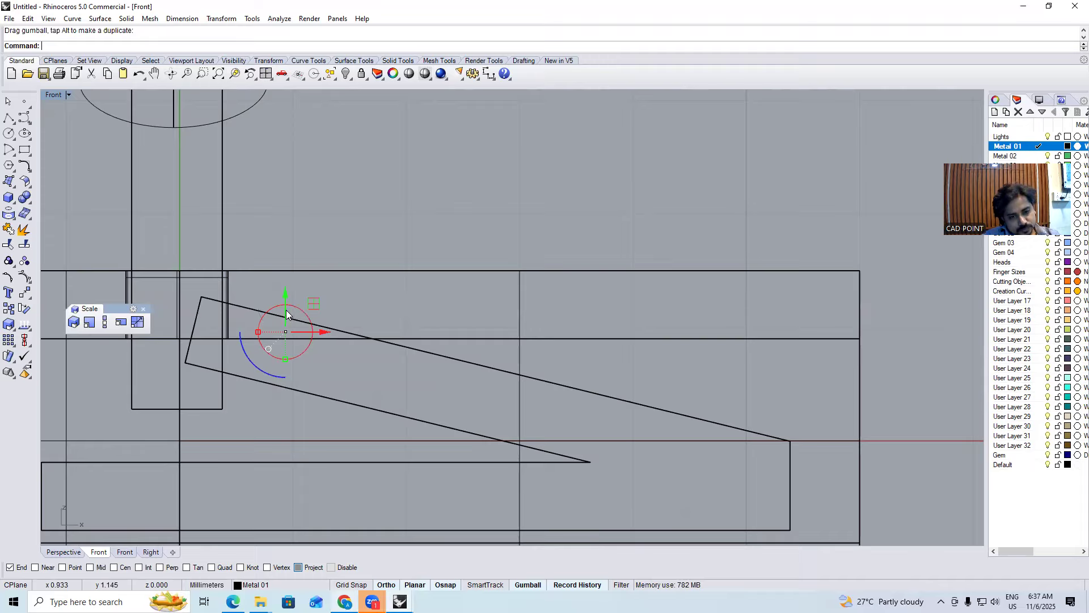
# Extrude the circle to both sides as a solid cross pin reaching into the casing's side walls
pyautogui.hotkey('ctrl', 'F1')
pyautogui.press('e')
pyautogui.click(290, 323)
pyautogui.hotkey('ctrl', 'F2')
pyautogui.hotkey('ctrl', 'alt', 's')
pyautogui.scroll(4, 255, 328)
# Shorten the post vertically from its lower end with Scale1D to about 0.68 of its height
pyautogui.hotkey('ctrl', 'alt', 'w')
pyautogui.click(215, 228)
pyautogui.click(238, 254)
pyautogui.scroll(-2, 236, 255)
pyautogui.keyDown('shift'); pyautogui.click(204, 132); pyautogui.keyUp('shift')
pyautogui.hotkey('ctrl', 'alt', 's')
pyautogui.click(221, 195)
pyautogui.write('11')
pyautogui.press('Return')
pyautogui.click(239, 338)
pyautogui.click(280, 170)
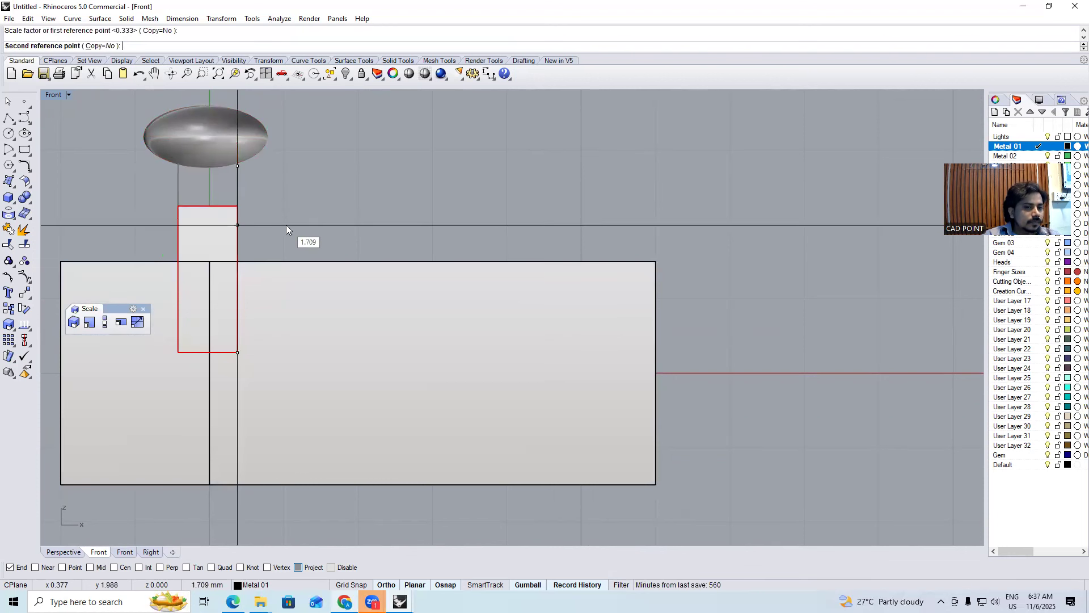
pyautogui.click(287, 229)
# Lower the oval cap onto the upper end of the shortened post
pyautogui.click(213, 138)
pyautogui.moveTo(211, 114); pyautogui.dragTo(212, 180)
pyautogui.keyDown('shift'); pyautogui.click(235, 245); pyautogui.keyUp('shift')
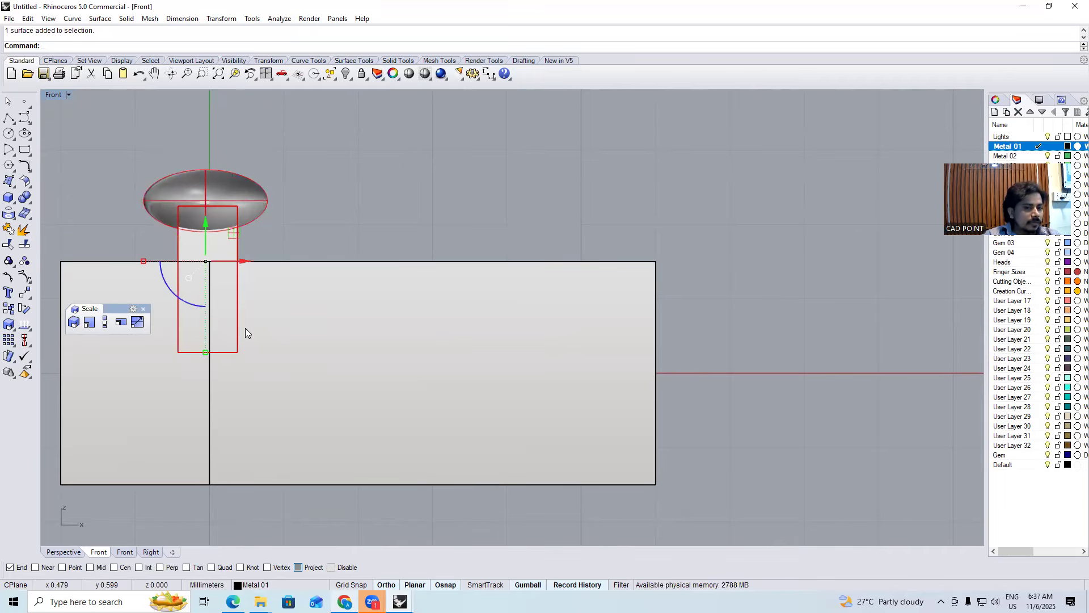
pyautogui.hotkey('ctrl', 'alt', 'w')
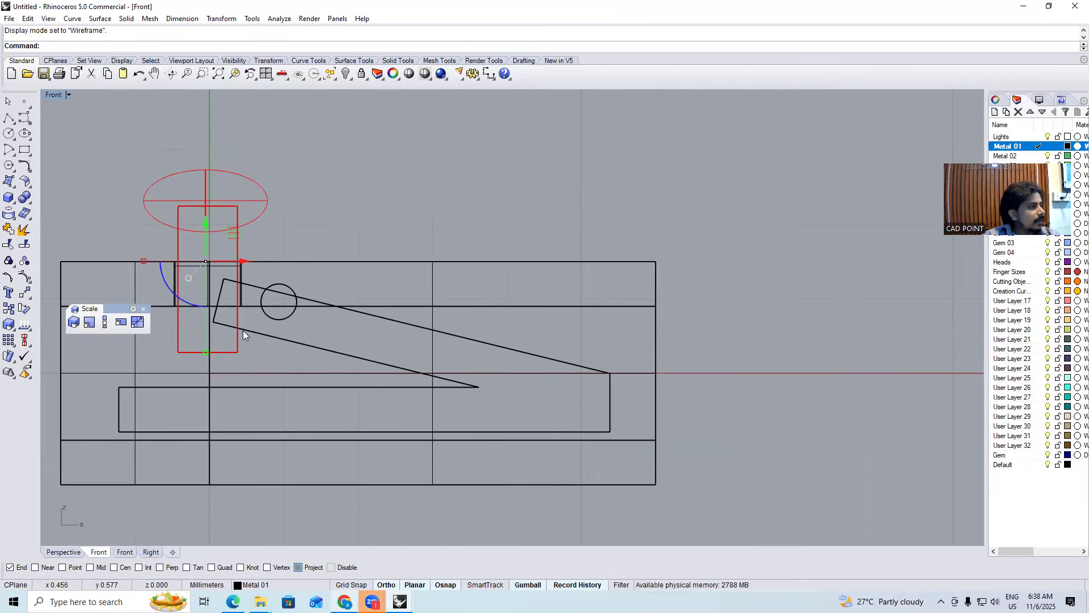
pyautogui.write('1')
pyautogui.press('Return')
pyautogui.click(229, 351)
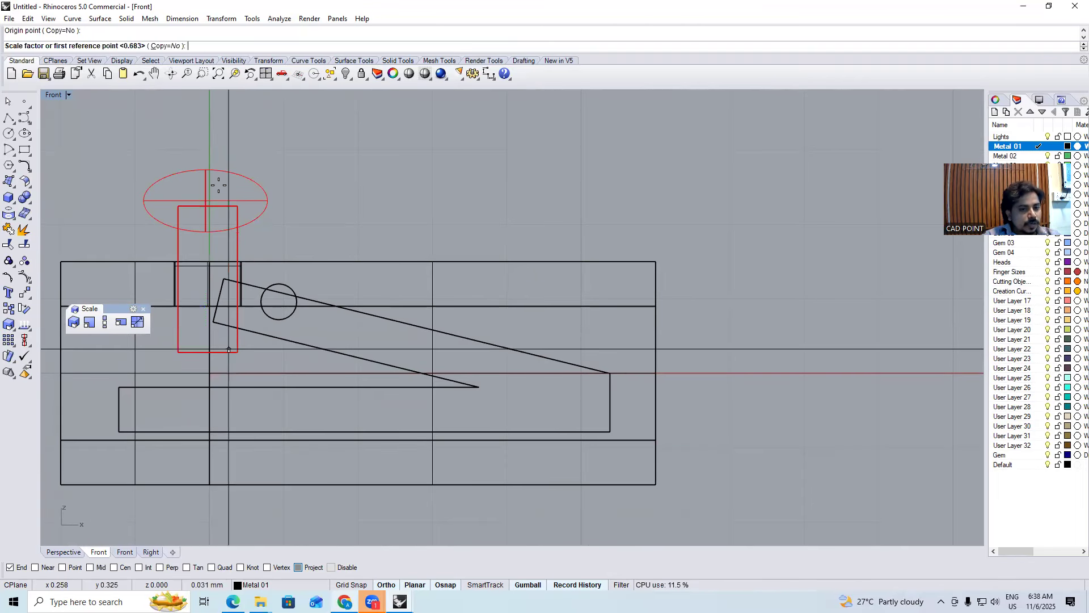
pyautogui.click(220, 185)
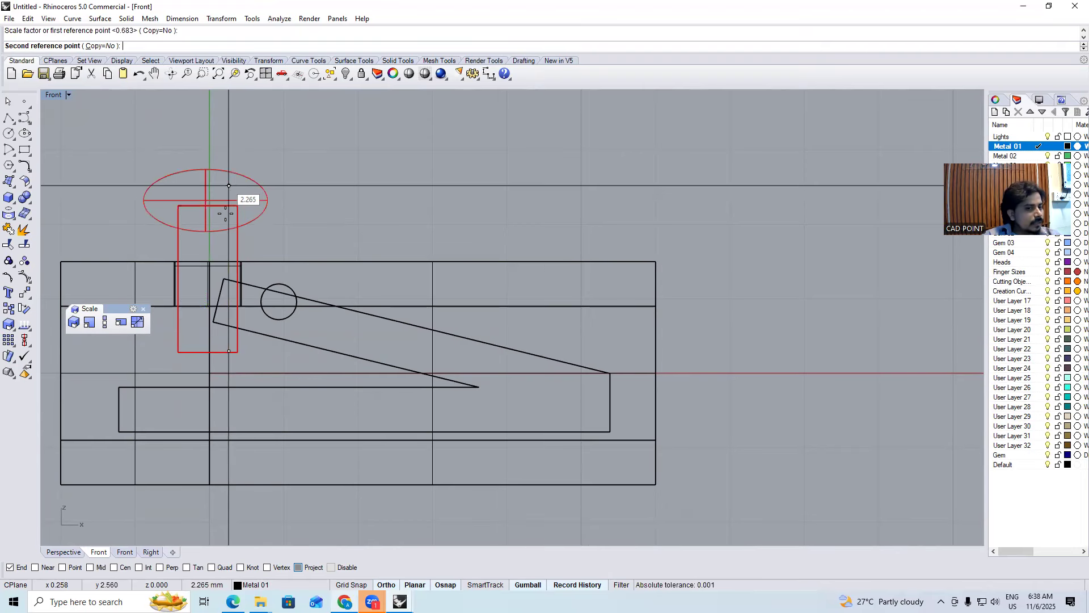
pyautogui.hotkey('ctrl', 'alt', 's')
pyautogui.write('sv')
pyautogui.press('Escape')
pyautogui.press('Escape')
# Show the front view in Ghosted display mode to reveal the spring and pin inside the casing
pyautogui.hotkey('ctrl', 'alt', 'w')
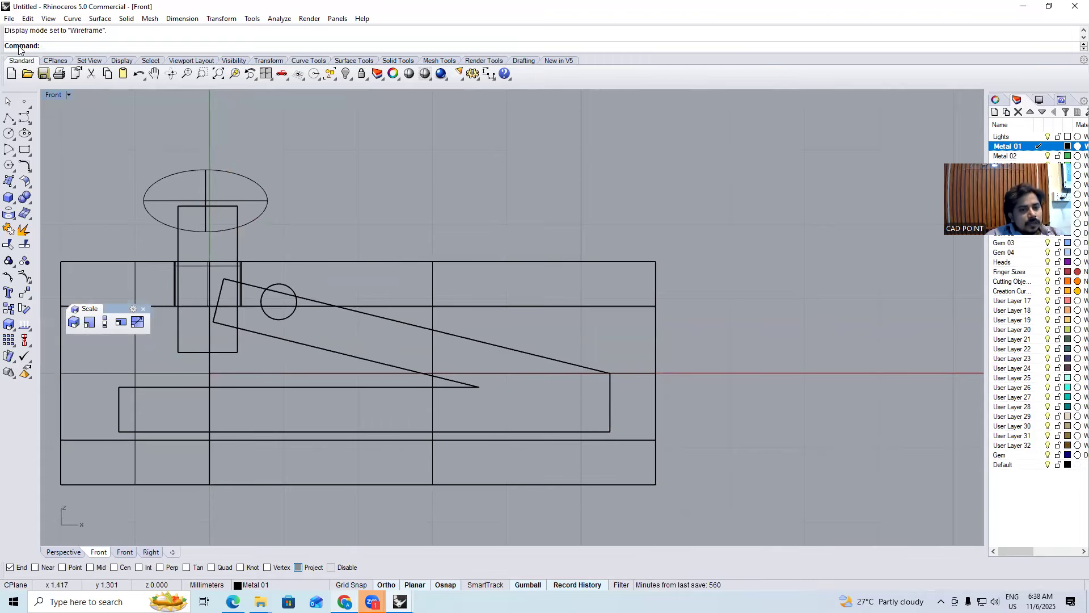
pyautogui.click(50, 97)
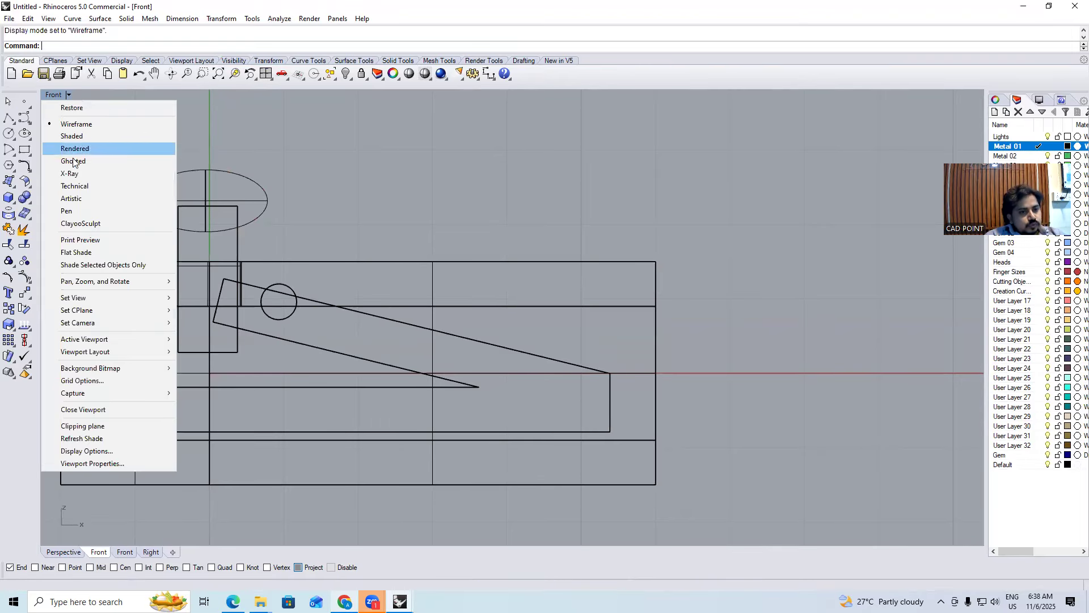
pyautogui.click(73, 161)
pyautogui.scroll(2, 284, 317)
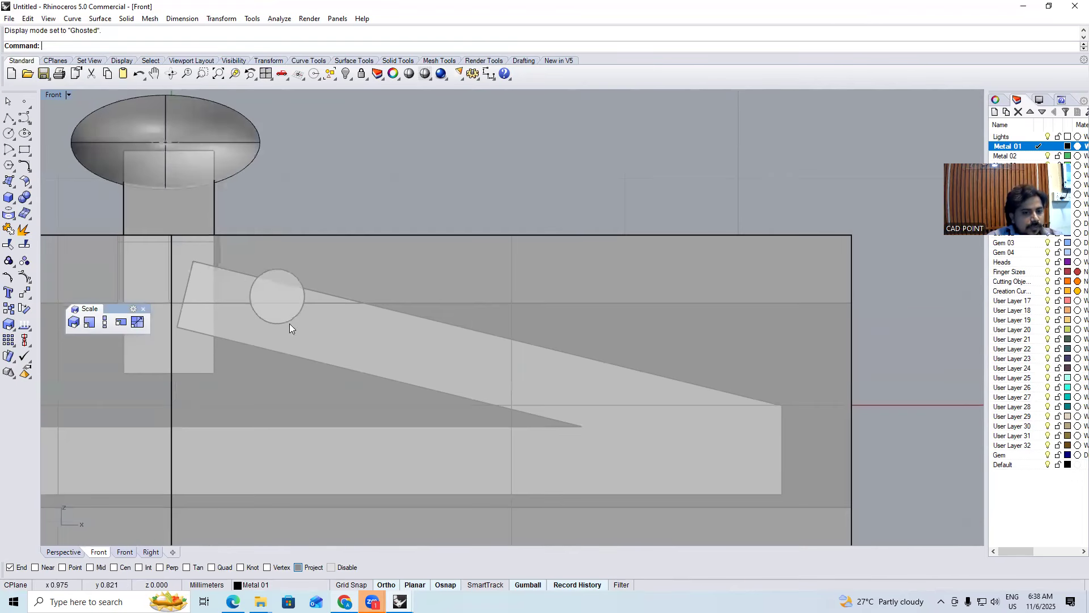
pyautogui.scroll(2, 282, 315)
pyautogui.click(323, 371)
pyautogui.press('Escape')
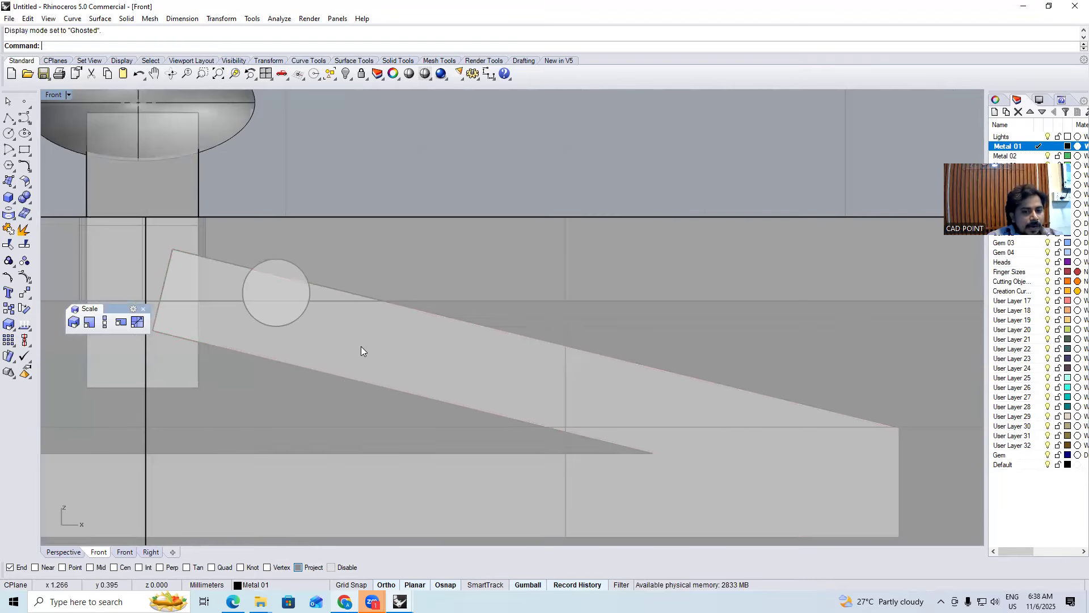
# Subtract the cross pin from the longer casing part and the spring with a Boolean difference, keeping the pin
pyautogui.click(361, 350)
pyautogui.click(274, 357)
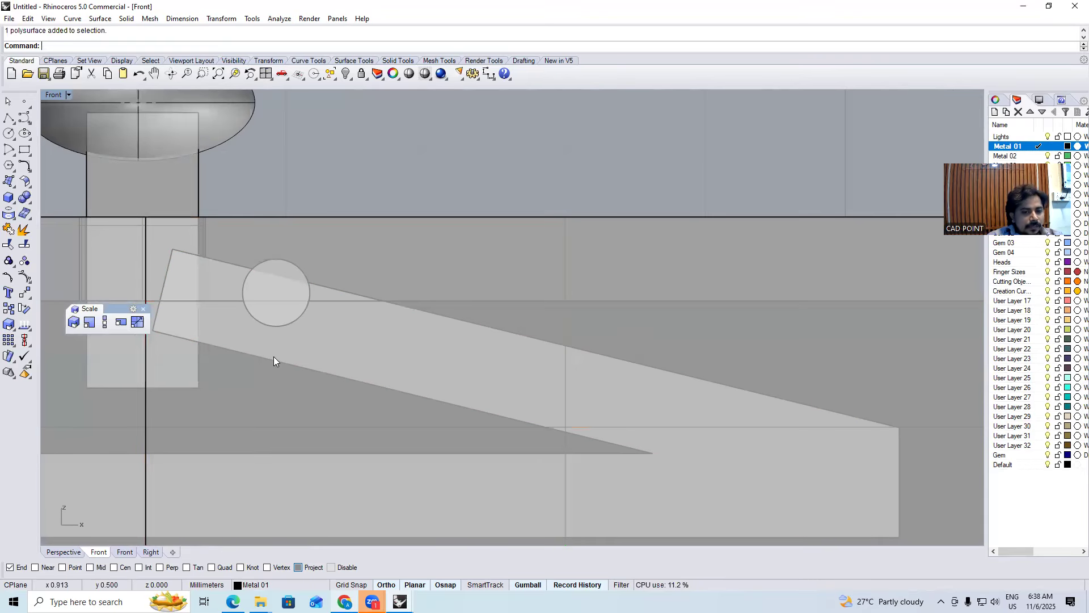
pyautogui.click(316, 391)
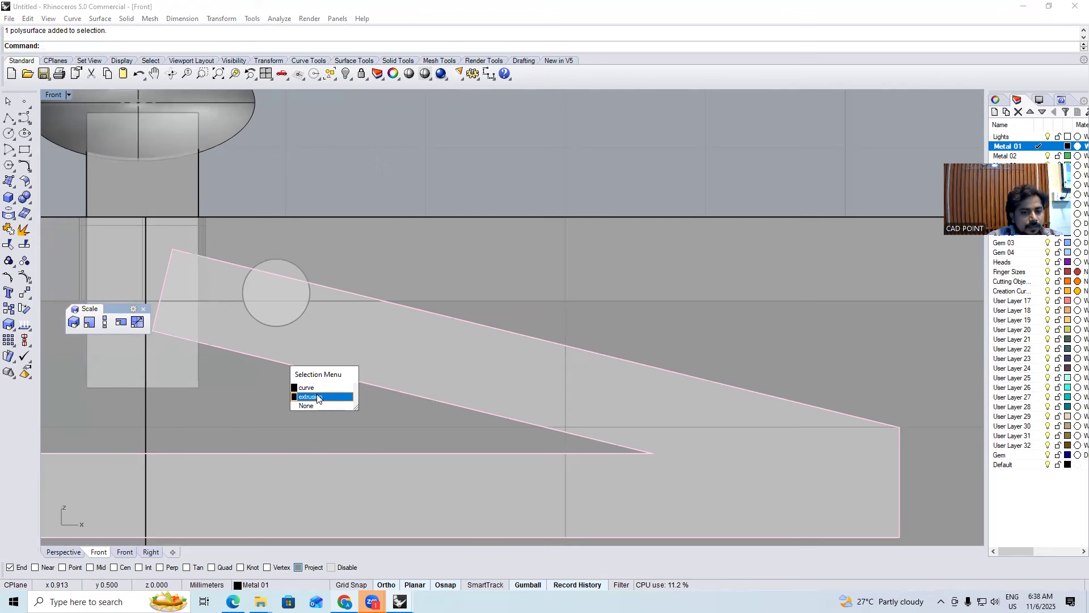
pyautogui.click(318, 397)
pyautogui.press('Return')
pyautogui.click(275, 270)
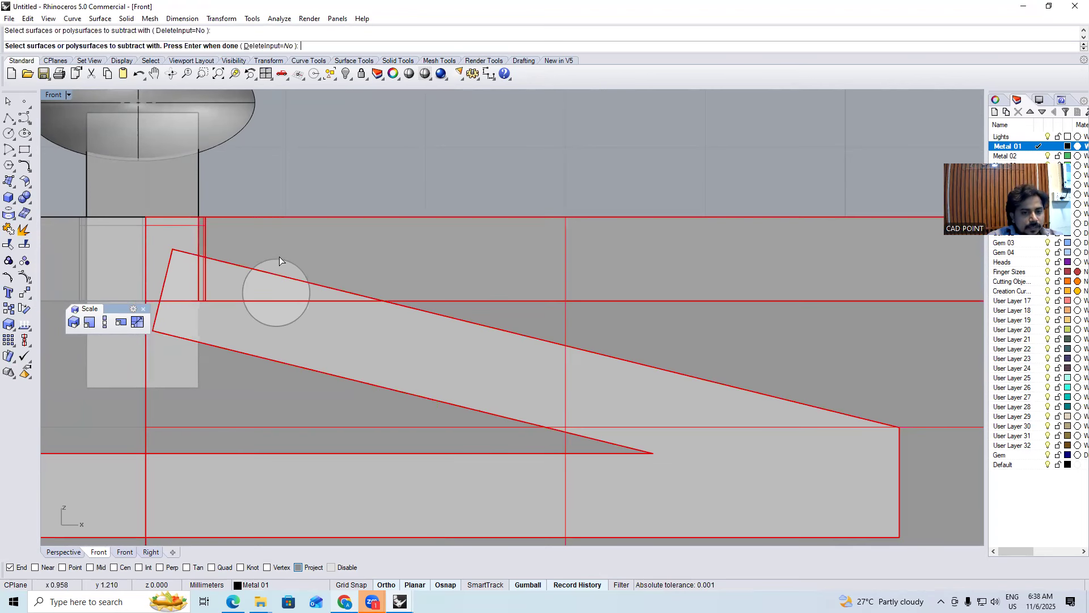
pyautogui.press('Return')
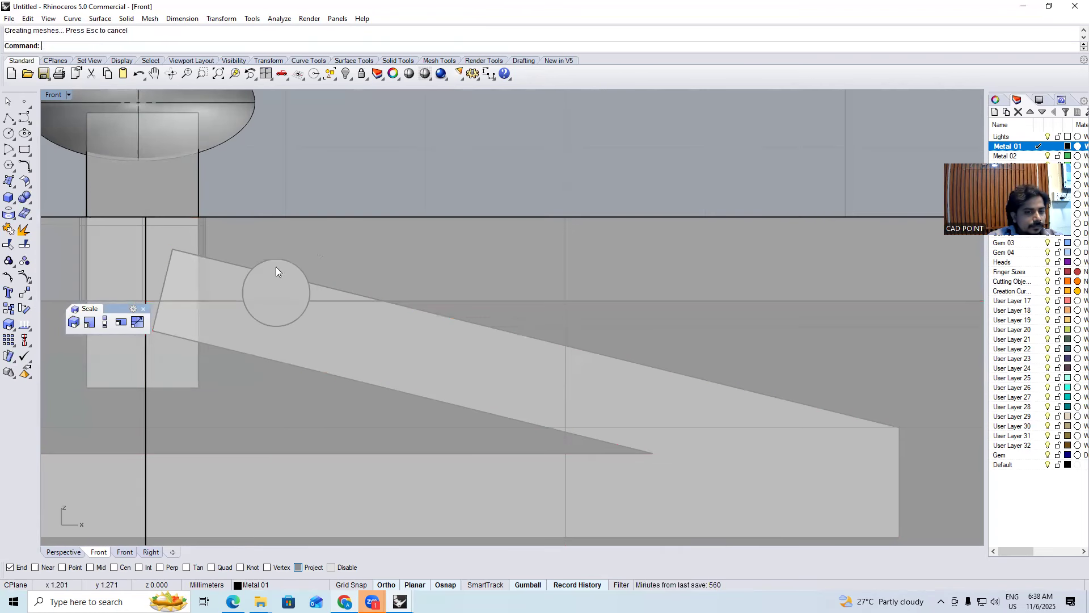
pyautogui.click(169, 170)
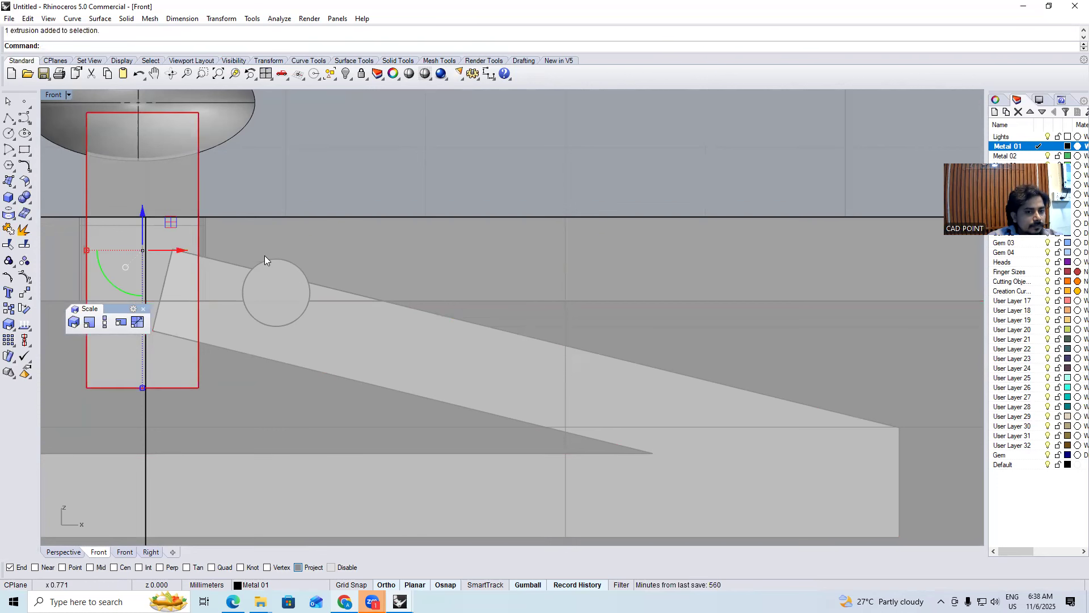
pyautogui.scroll(-2, 265, 259)
pyautogui.write('s1')
pyautogui.press('Return')
pyautogui.press('Escape')
pyautogui.click(316, 324)
pyautogui.write('s1')
pyautogui.press('Return')
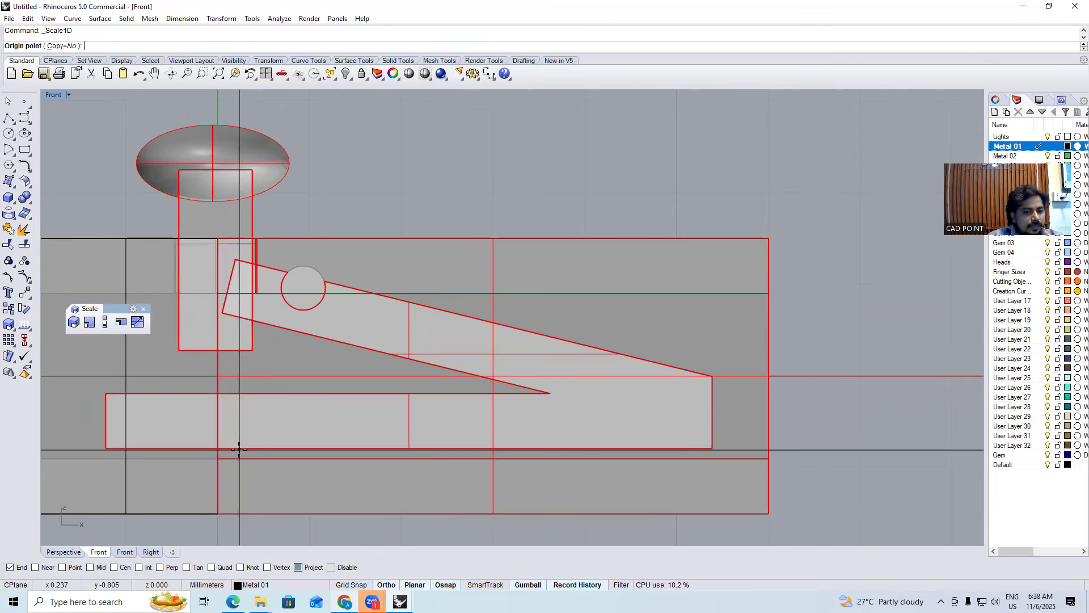
pyautogui.click(238, 446)
pyautogui.click(237, 210)
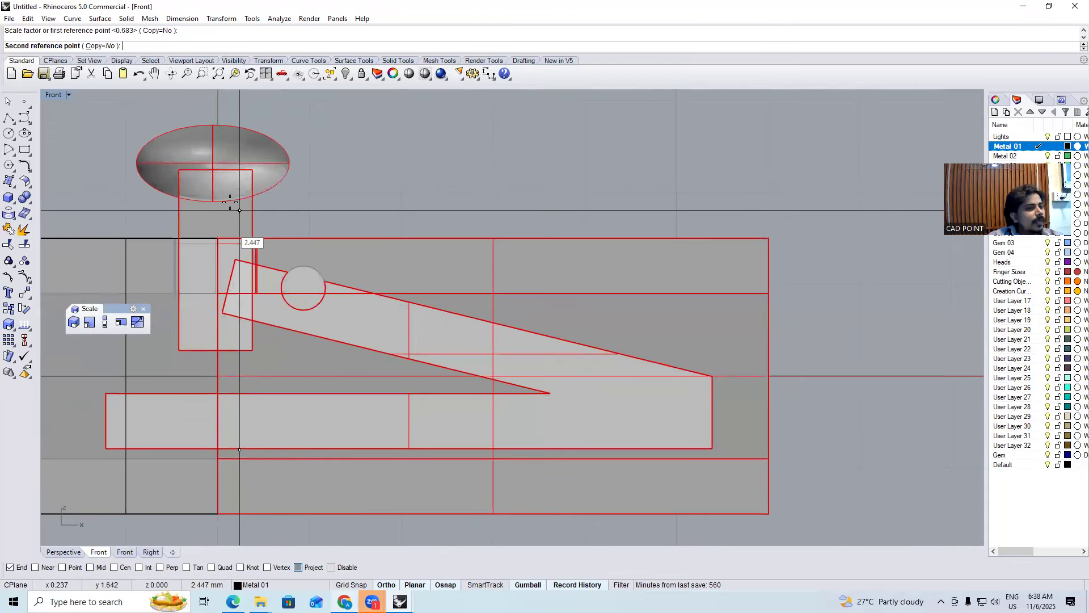
pyautogui.click(230, 202)
pyautogui.hotkey('ctrl', 'F1')
pyautogui.press('Escape')
# Examine the assembled clasp from above and in a shaded perspective view
pyautogui.scroll(-8, 354, 267)
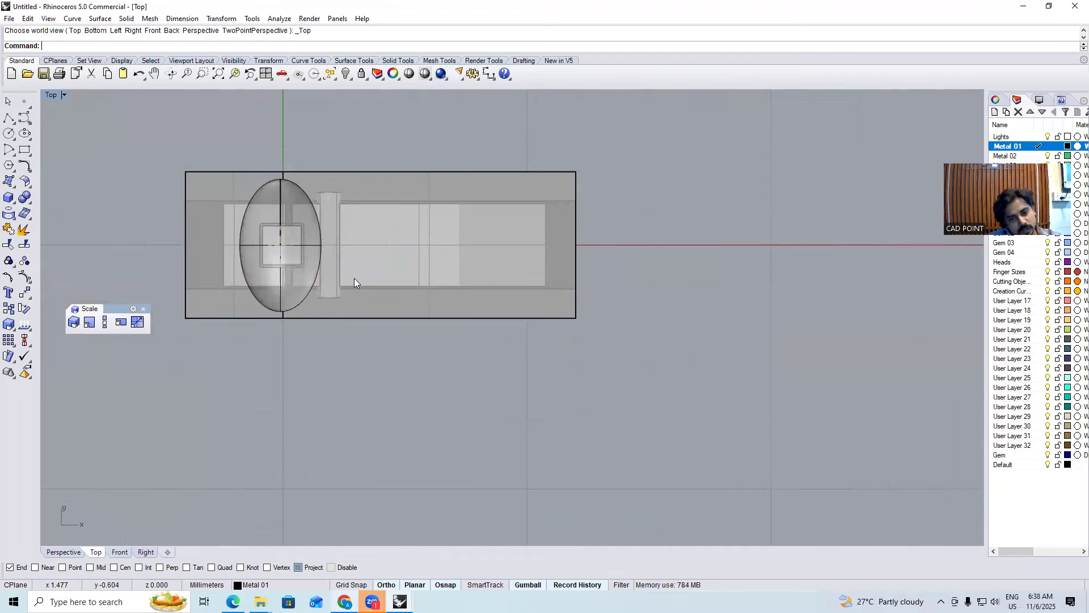
pyautogui.hotkey('ctrl', 'F4')
pyautogui.moveTo(408, 295); pyautogui.dragTo(396, 294, button='right')
pyautogui.write('SV')
pyautogui.press('Return')
pyautogui.press('Return')
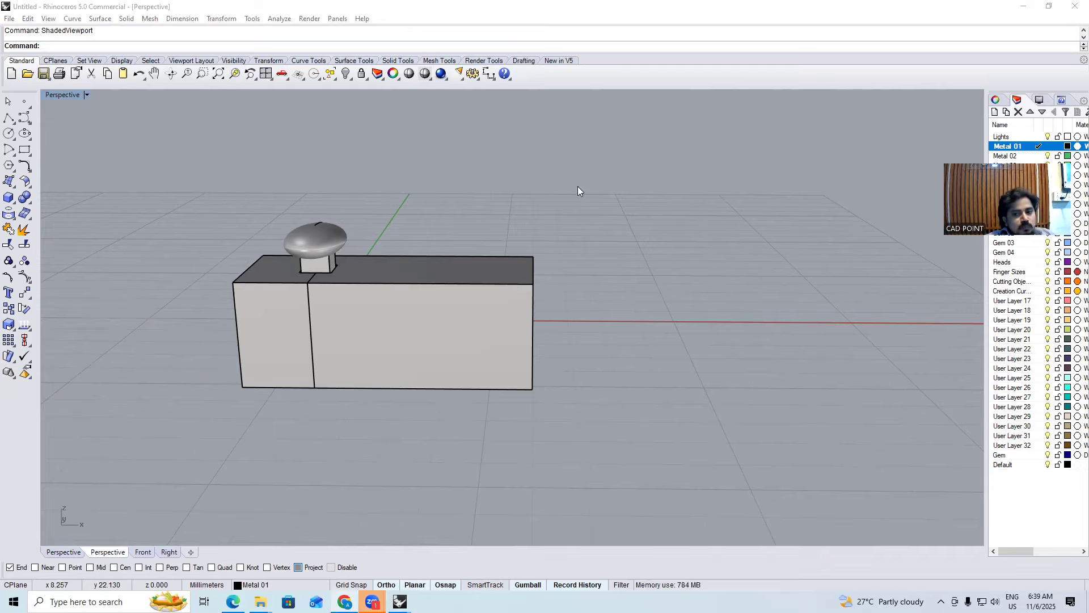
pyautogui.click(608, 199)
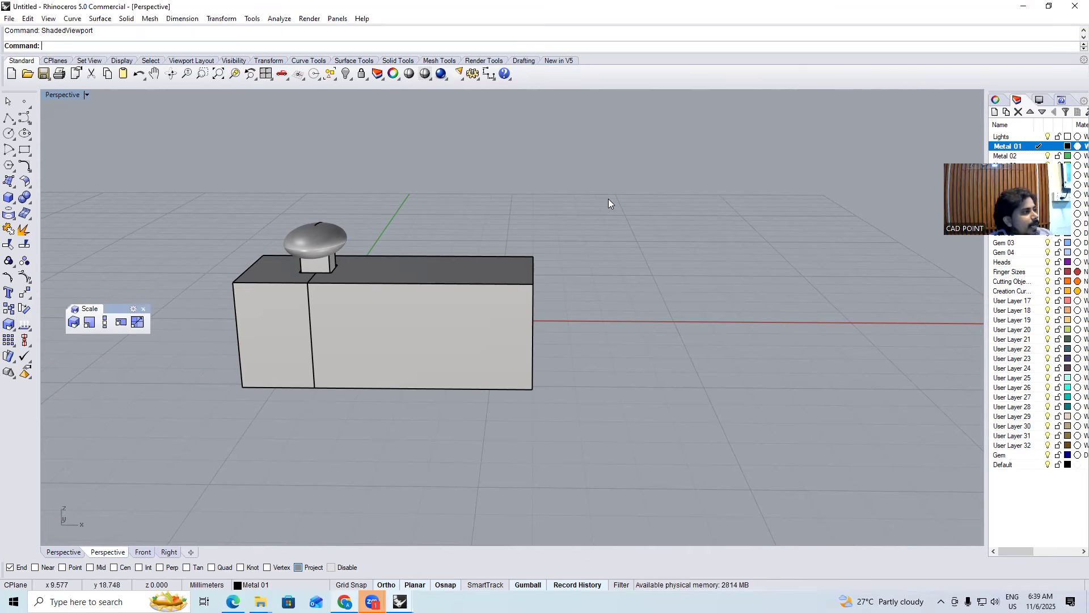
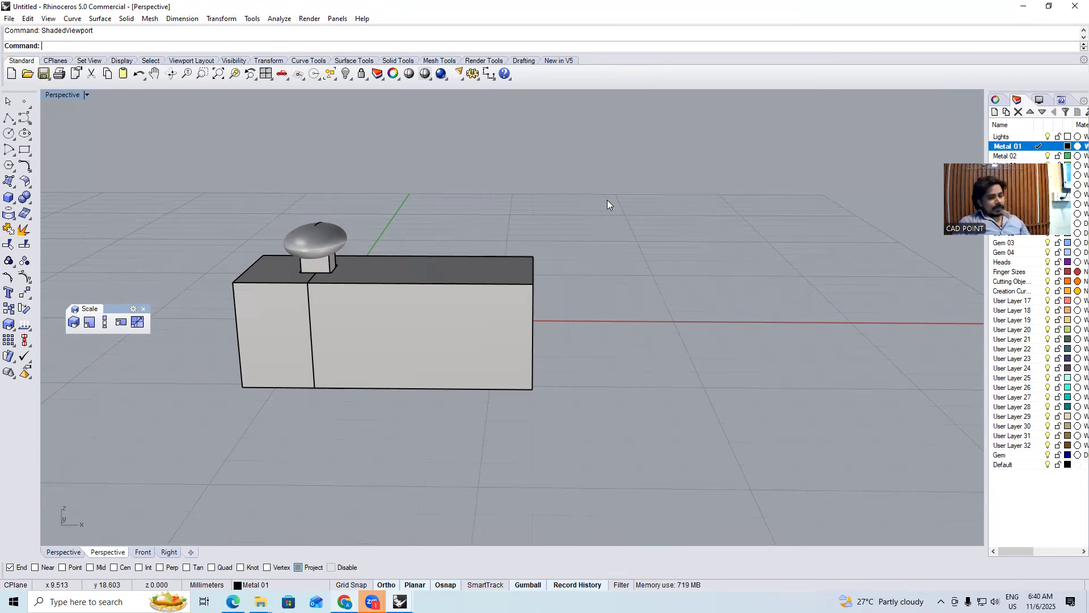
# Draw a 0.6 mm diameter circle in the top view, just outside the long side of the casing near the cap
pyautogui.click(489, 74)
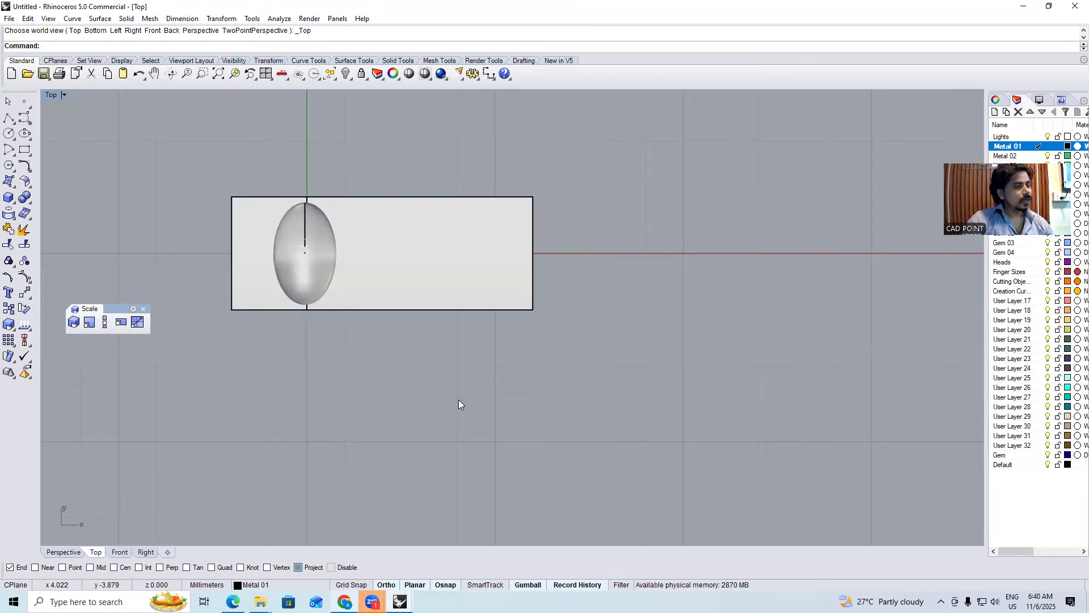
pyautogui.click(9, 134)
pyautogui.click(272, 356)
pyautogui.write('.6')
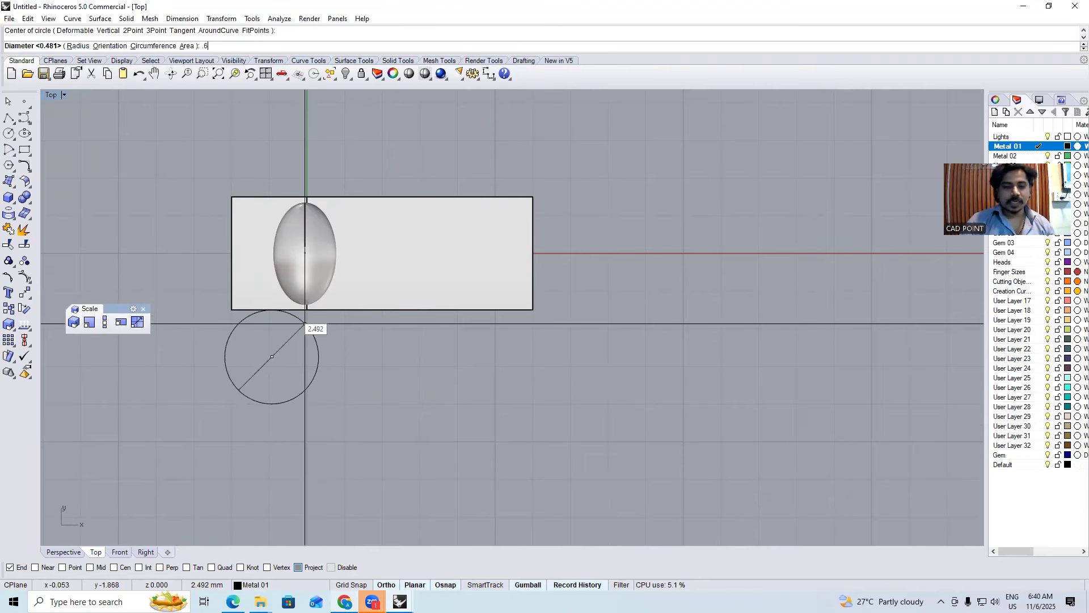
pyautogui.press('Return')
pyautogui.scroll(4, 303, 379)
# Offset the small circle 0.6 mm outward and extrude both circles to both sides into a solid ring
pyautogui.click(247, 358)
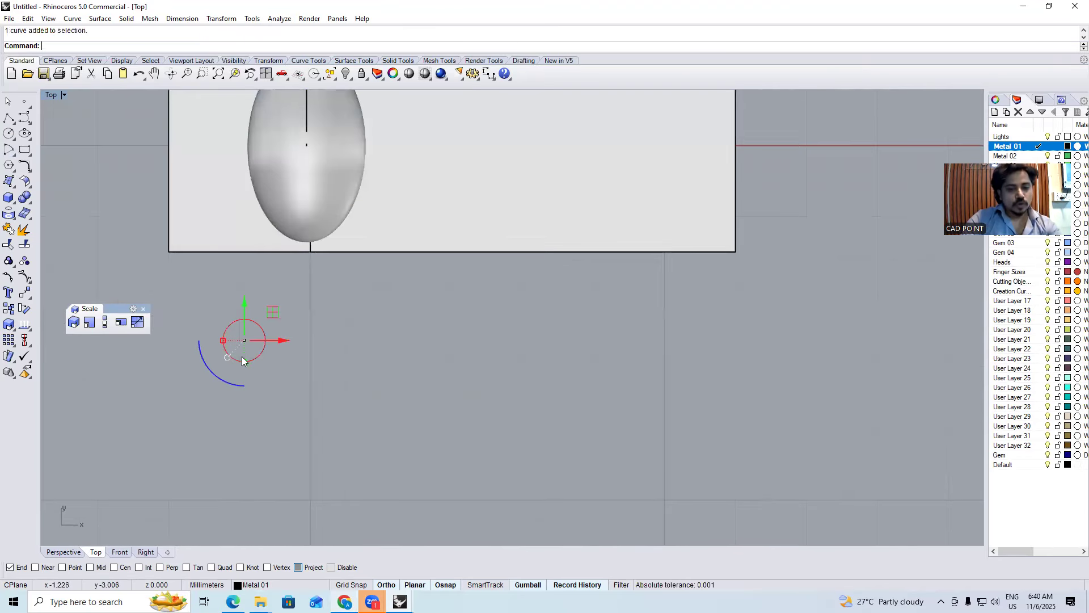
pyautogui.moveTo(247, 357); pyautogui.dragTo(294, 373, button='right')
pyautogui.write('Offset')
pyautogui.press('Return')
pyautogui.write('.6')
pyautogui.press('Return')
pyautogui.click(320, 454)
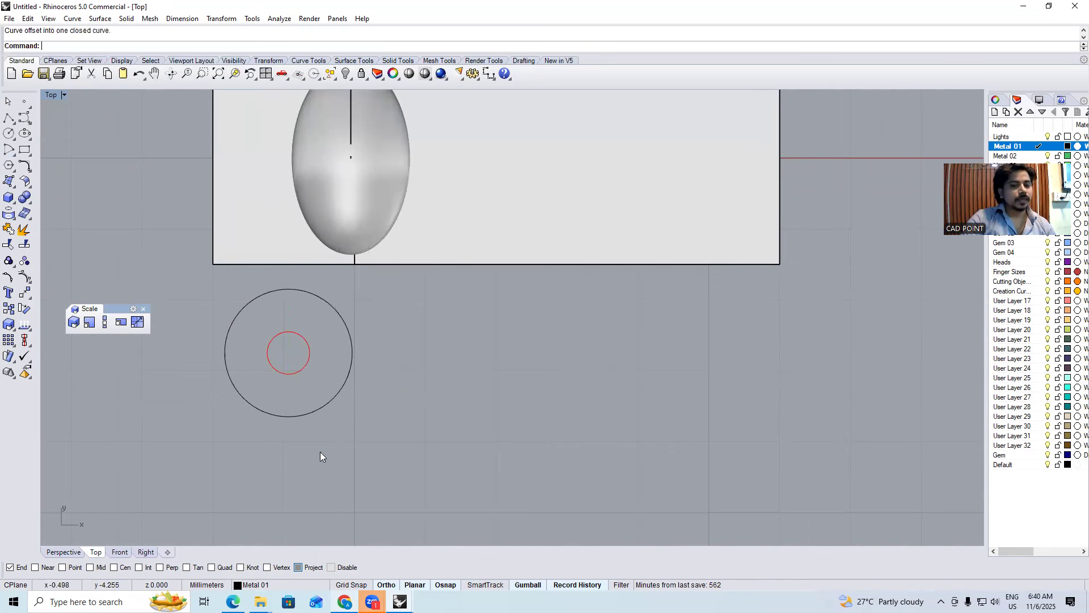
pyautogui.press('e')
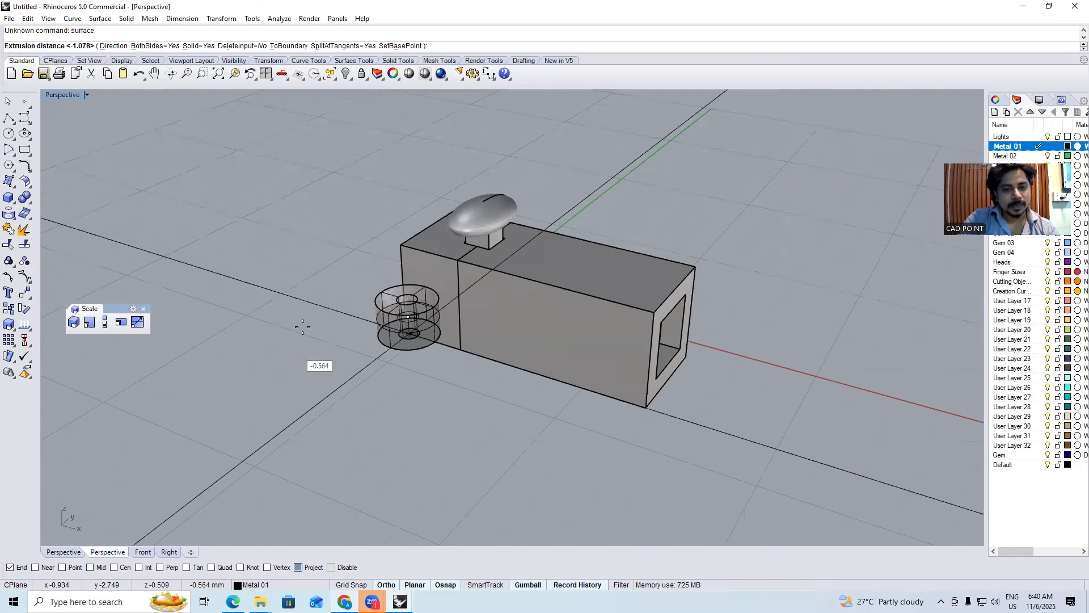
pyautogui.click(302, 328)
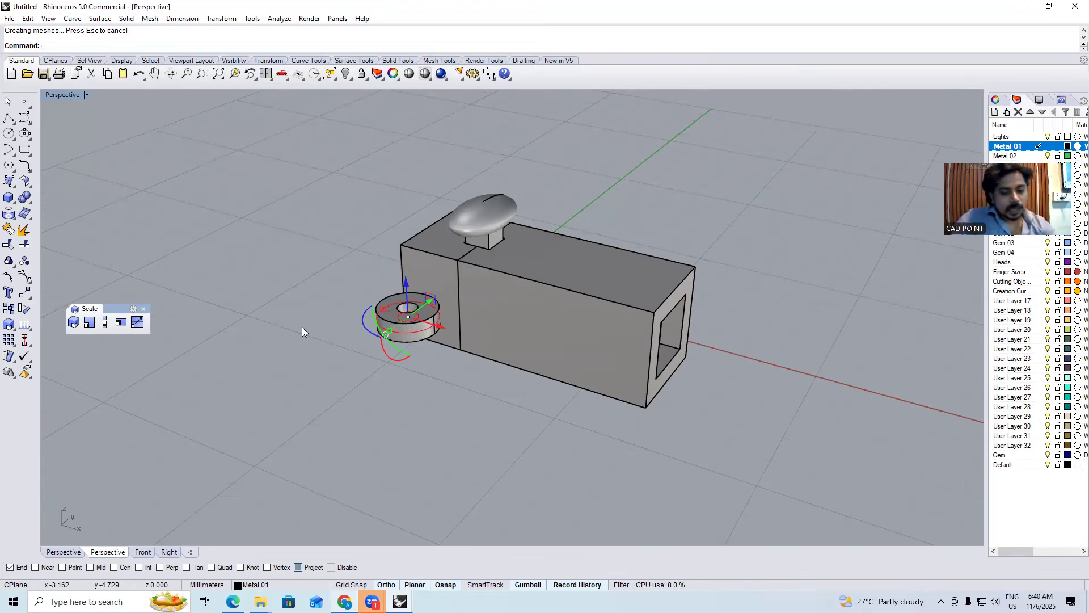
# Draw a straight vertical line in the top view from inside the casing's far end out past its long side
pyautogui.press('F1')
pyautogui.click(525, 451)
pyautogui.write('L;')
pyautogui.press('Return')
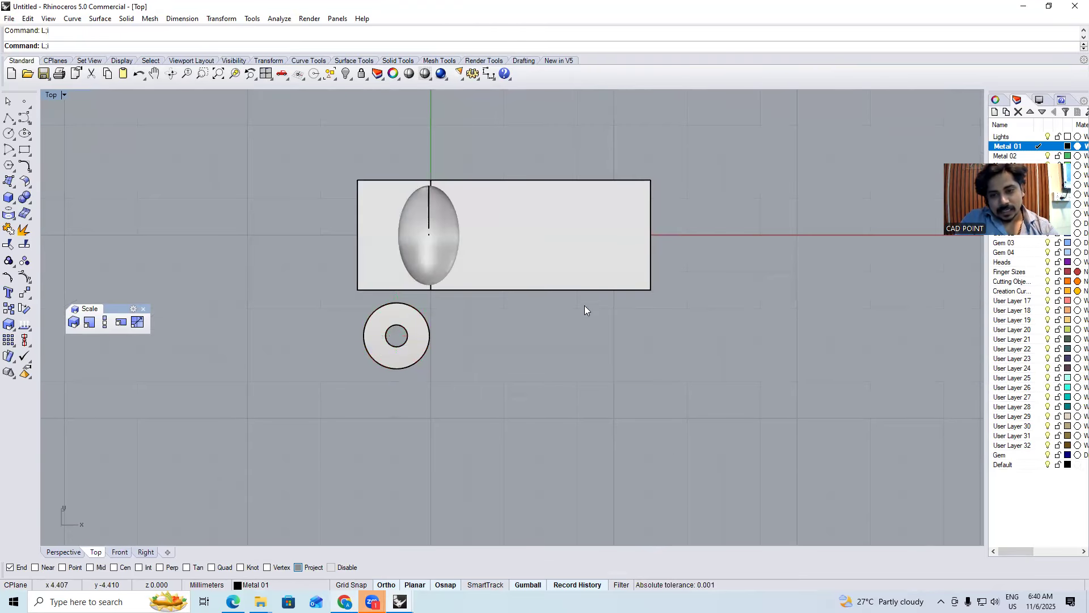
pyautogui.click(599, 268)
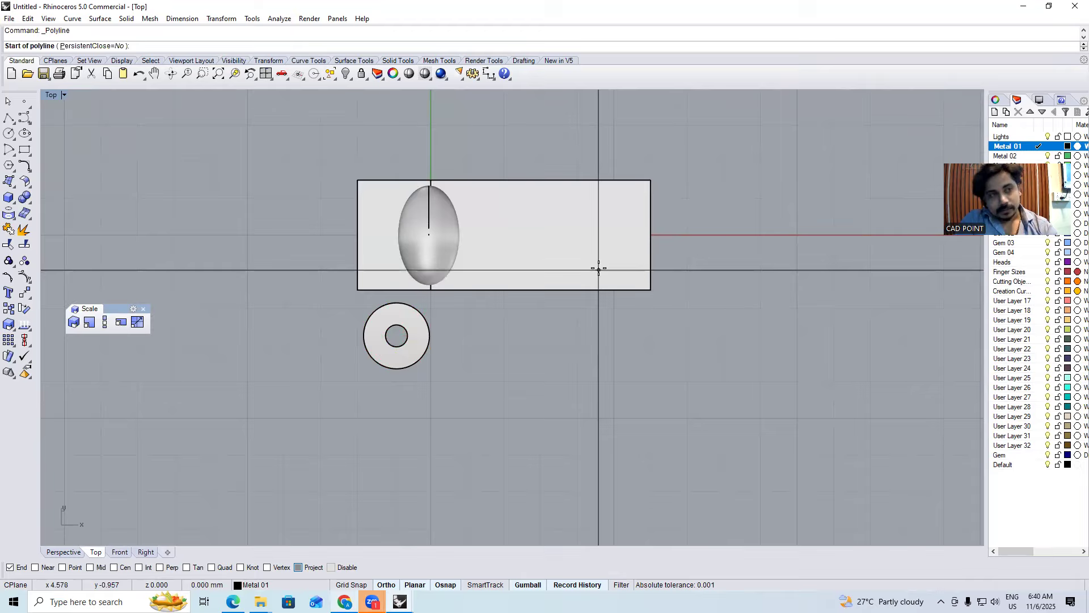
pyautogui.click(601, 368)
pyautogui.press('Return')
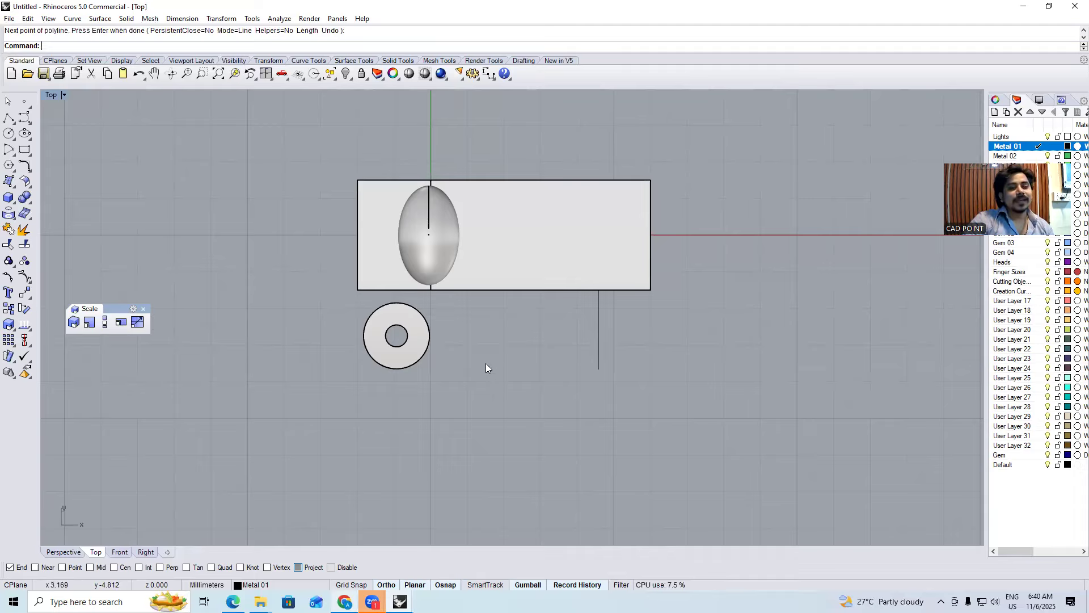
# Delete the solid ring together with its two profile circles
pyautogui.moveTo(424, 342); pyautogui.dragTo(344, 357)
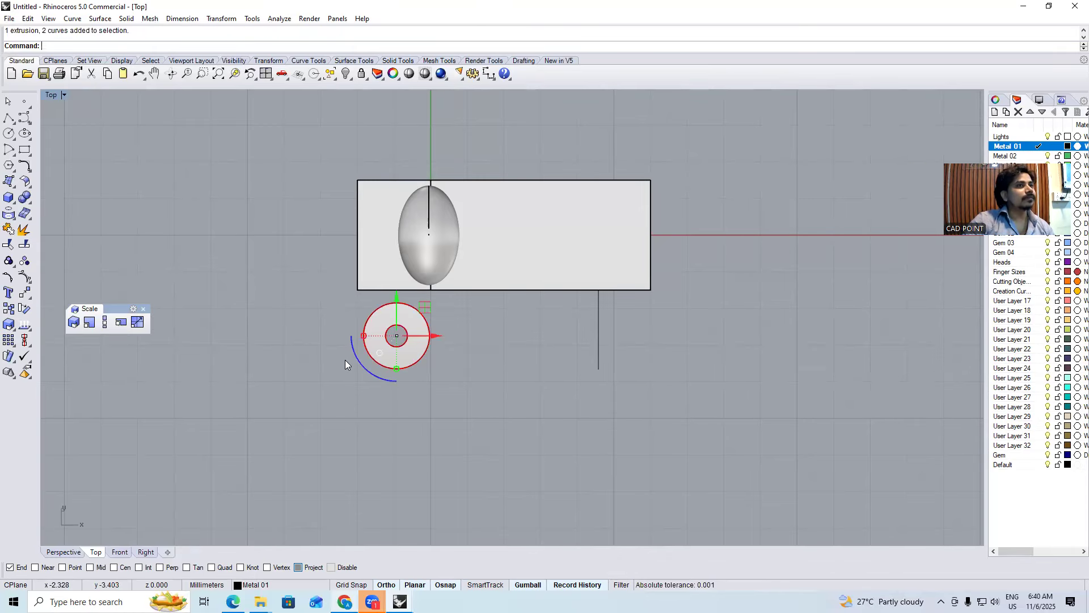
pyautogui.click(428, 417)
pyautogui.moveTo(486, 401)
pyautogui.mouseDown(button='right')
pyautogui.moveTo(485, 427)
pyautogui.moveTo(482, 393)
pyautogui.mouseUp(button='right')
pyautogui.hotkey('ctrl', 'F4')
pyautogui.scroll(4, 407, 352)
pyautogui.click(408, 356)
pyautogui.moveTo(411, 356); pyautogui.dragTo(421, 413, button='right')
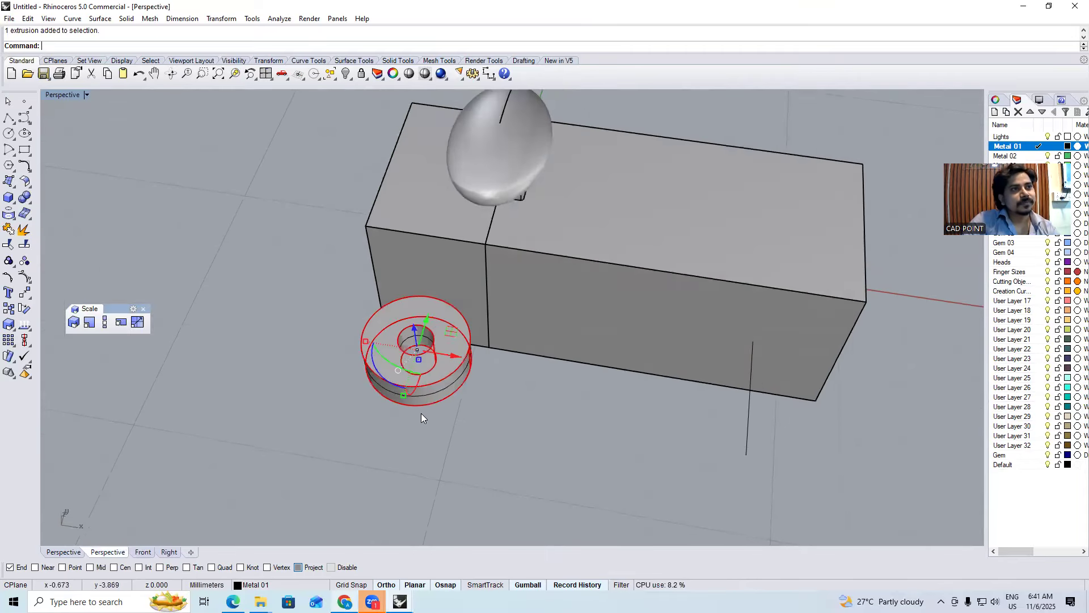
pyautogui.hotkey('ctrl', 'F1')
pyautogui.click(555, 356)
pyautogui.moveTo(555, 356); pyautogui.dragTo(305, 368)
pyautogui.press('Delete')
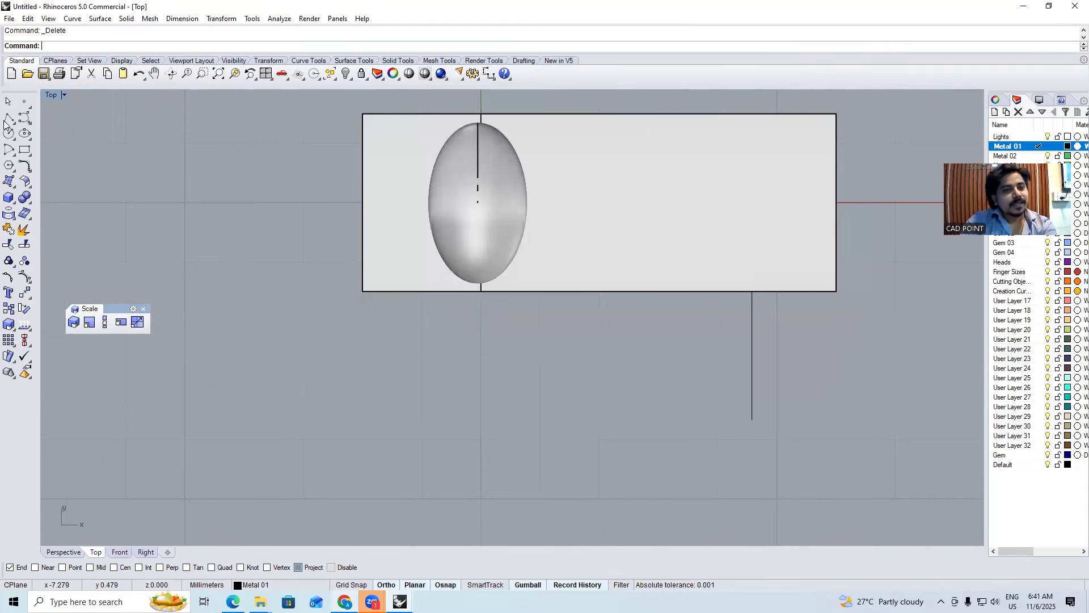
# Draw a 0.6 mm diameter circle beside the casing's long side and offset it 0.6 mm outward
pyautogui.click(9, 133)
pyautogui.click(454, 381)
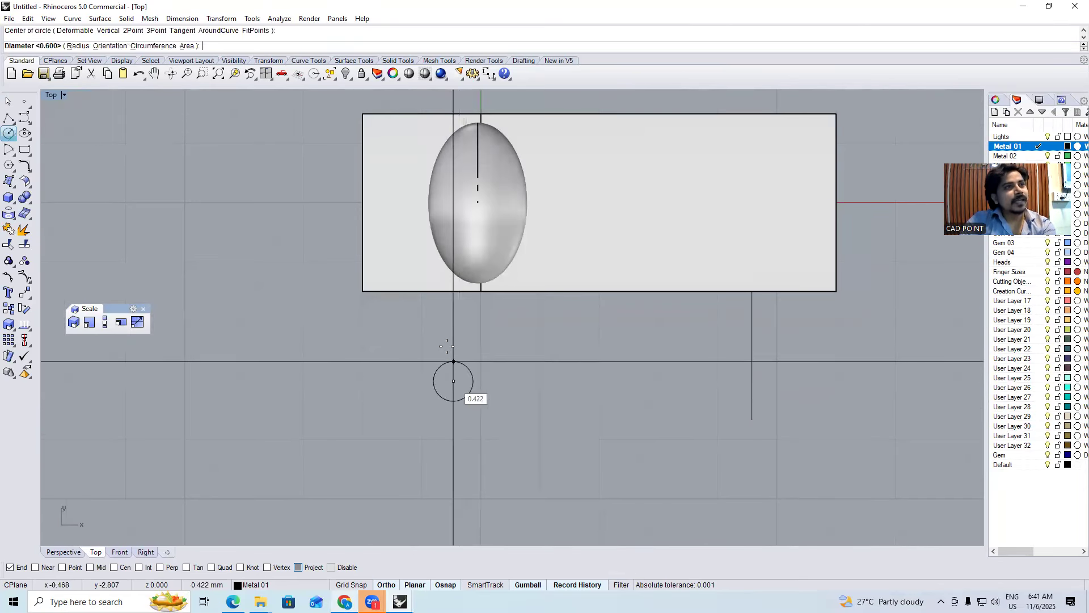
pyautogui.click(467, 365)
pyautogui.click(435, 380)
pyautogui.write('O')
pyautogui.press('Return')
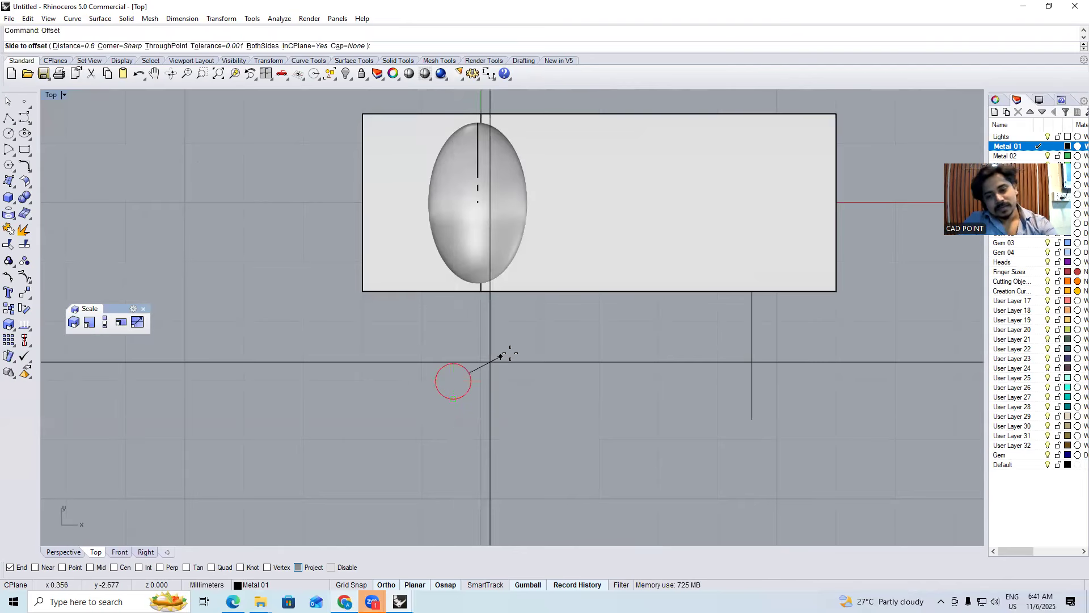
pyautogui.write('.6')
pyautogui.press('Return')
pyautogui.click(510, 353)
# Extrude the two concentric circles 0.3 mm to both sides as a solid ring
pyautogui.moveTo(554, 342); pyautogui.dragTo(356, 422)
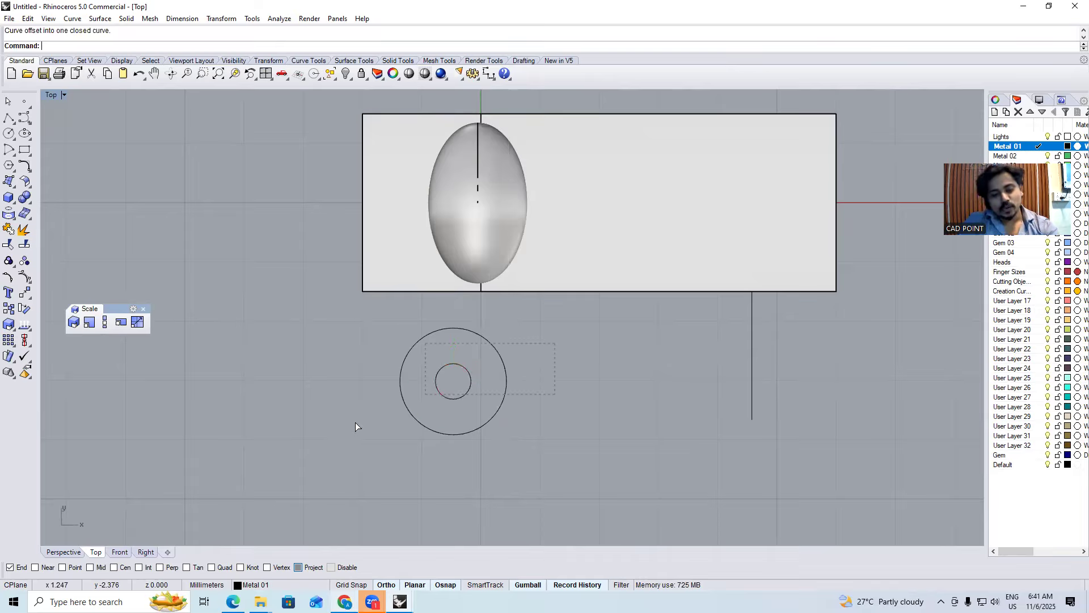
pyautogui.hotkey('ctrl', 'F4')
pyautogui.write('e')
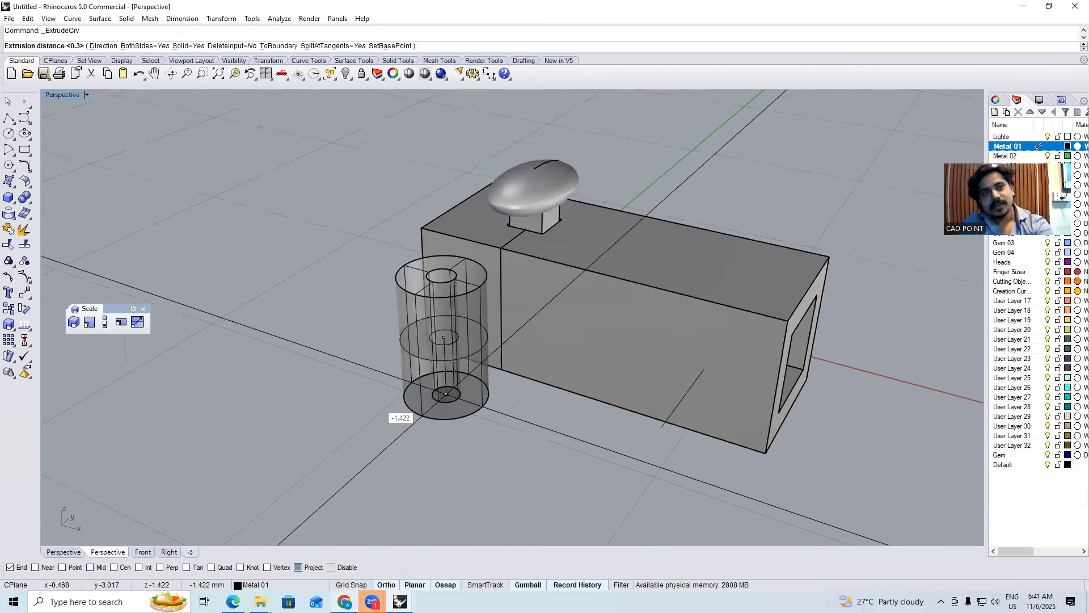
pyautogui.write('.3')
pyautogui.press('Return')
pyautogui.press('Escape')
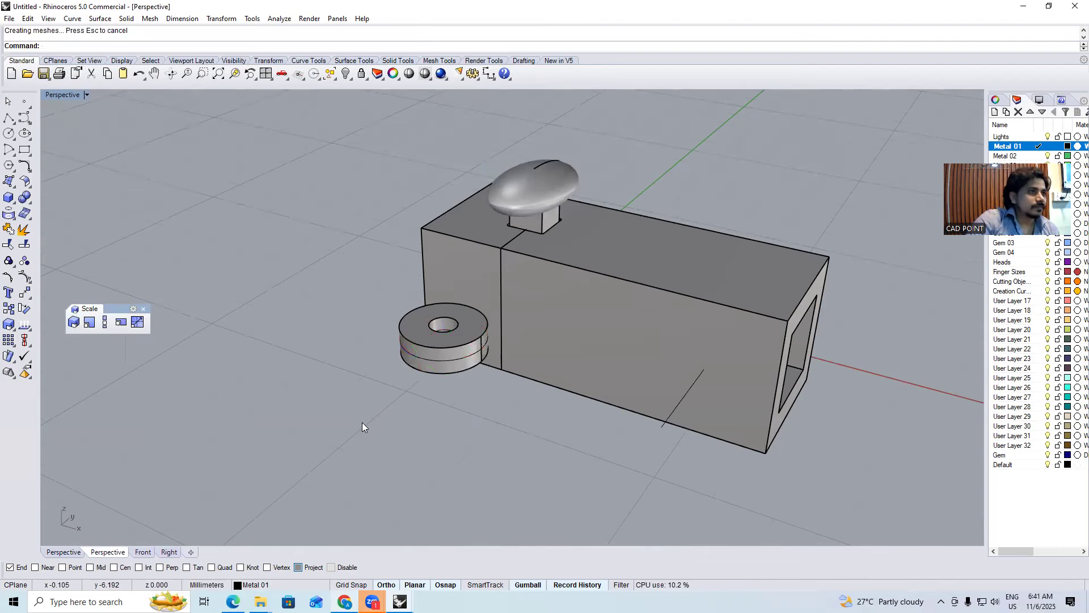
# Shorten the straight line beside the casing and shift it closer to the casing in the top view
pyautogui.moveTo(448, 393); pyautogui.dragTo(531, 430, button='right')
pyautogui.hotkey('ctrl', 'F1')
pyautogui.moveTo(752, 371); pyautogui.dragTo(677, 394)
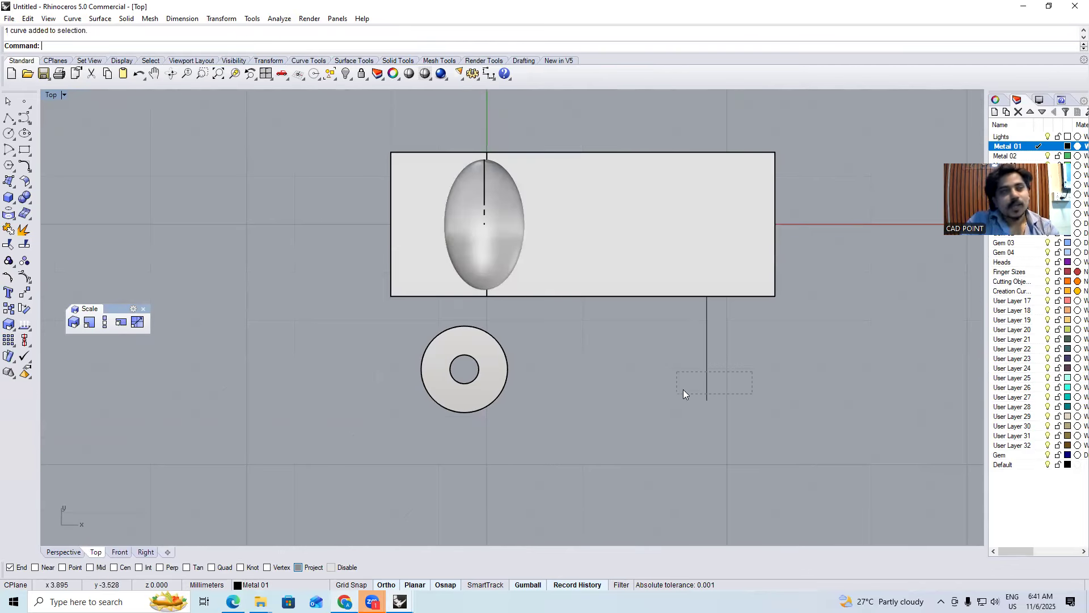
pyautogui.moveTo(666, 400); pyautogui.dragTo(607, 428, button='right')
pyautogui.moveTo(646, 431); pyautogui.dragTo(647, 406)
pyautogui.moveTo(648, 338); pyautogui.dragTo(648, 320)
pyautogui.click(616, 375)
pyautogui.moveTo(608, 375); pyautogui.dragTo(553, 394, button='right')
# Turn the short line into a flat-capped pipe with a diameter of 0.6 mm at both ends
pyautogui.hotkey('ctrl', 'F4')
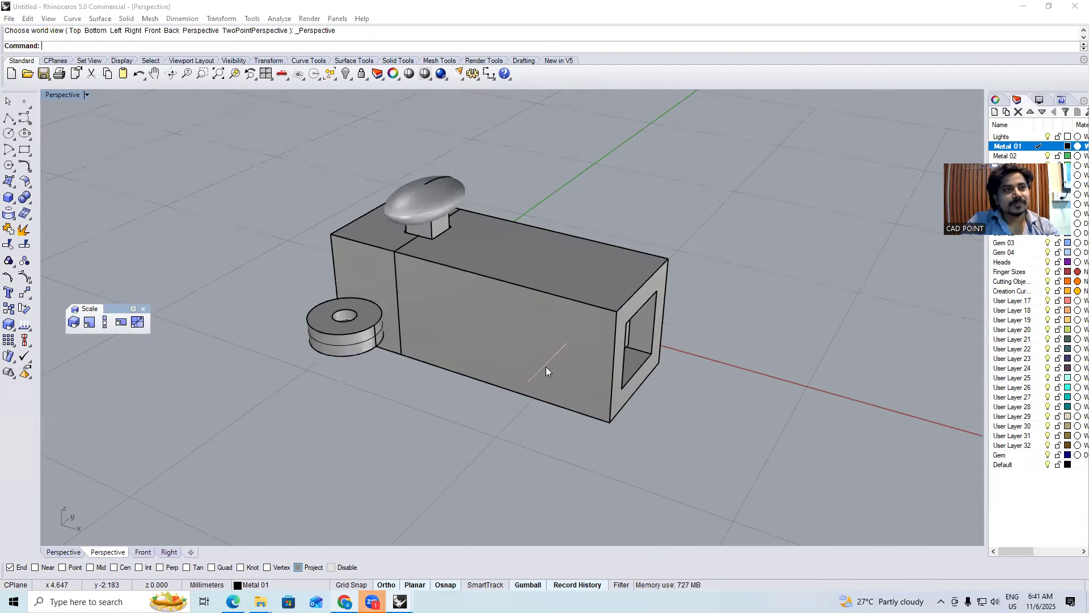
pyautogui.click(546, 372)
pyautogui.click(545, 384)
pyautogui.write('Pipe')
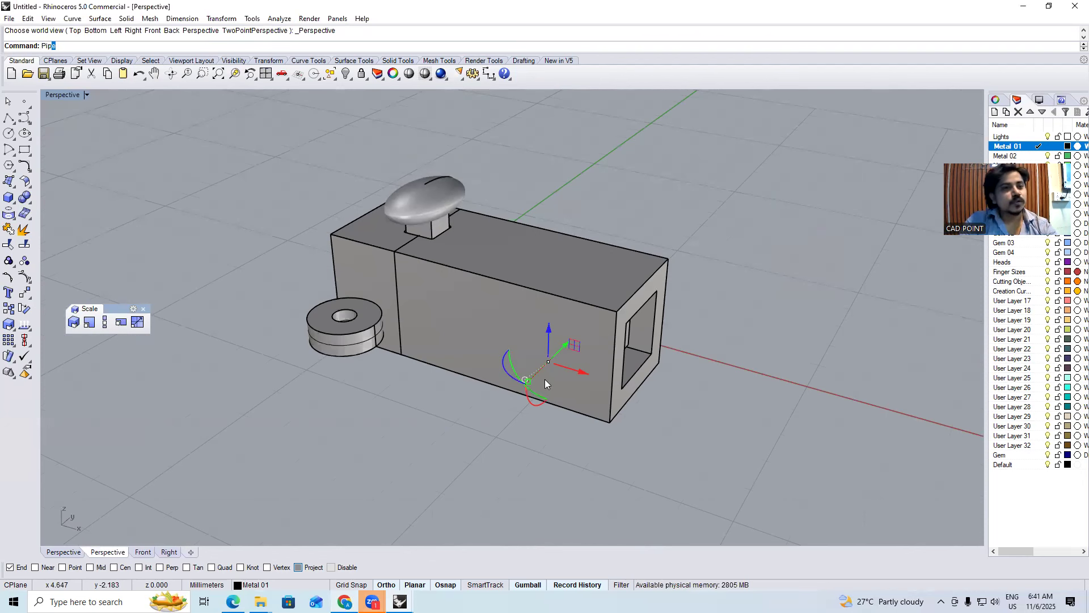
pyautogui.press('Return')
pyautogui.press('Return')
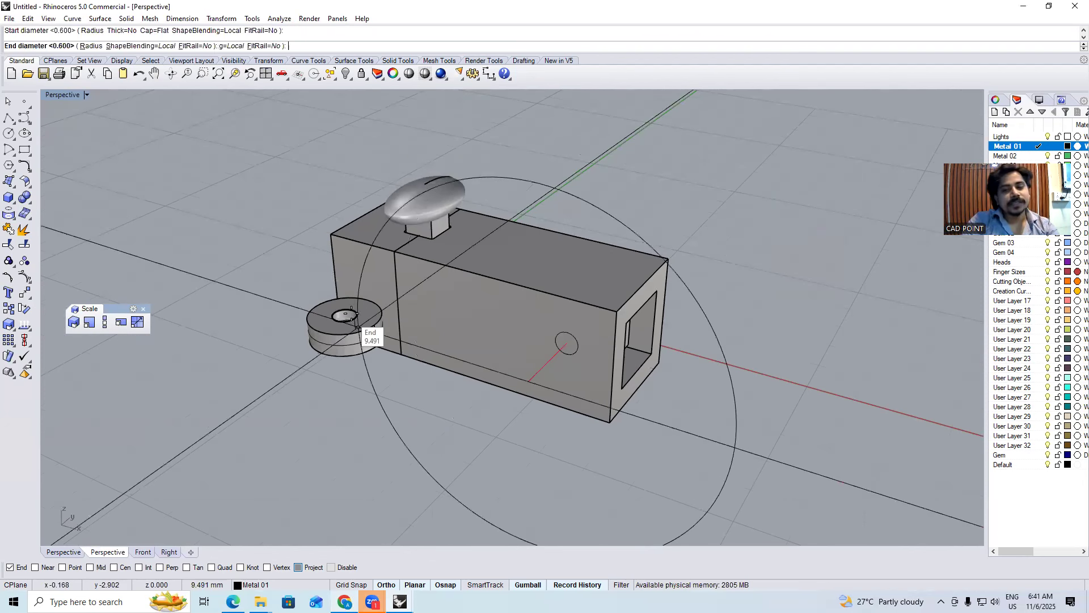
pyautogui.press('Return')
pyautogui.press('Return')
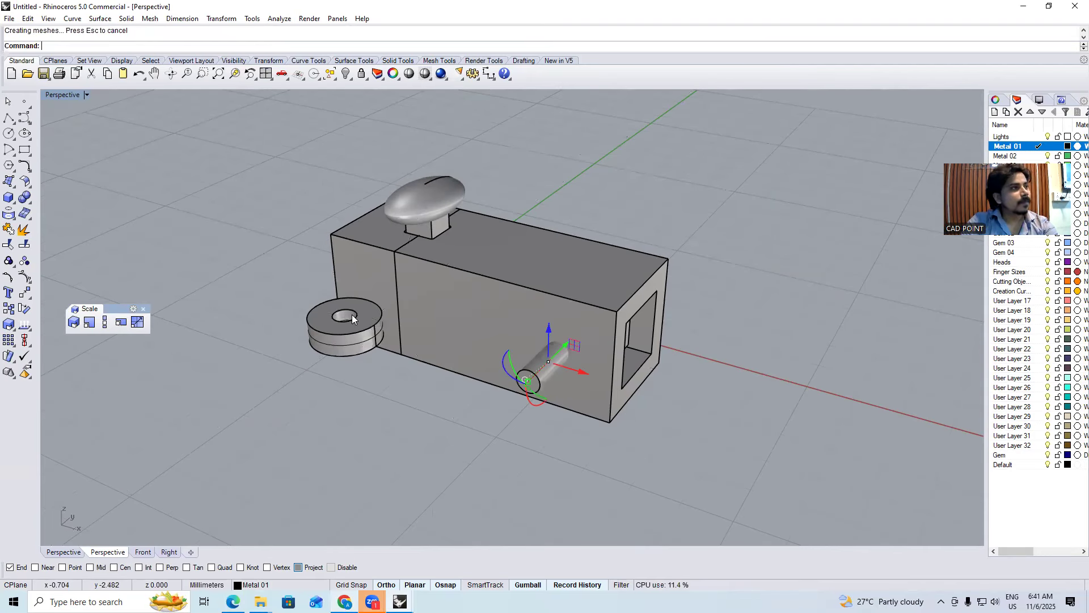
pyautogui.click(333, 418)
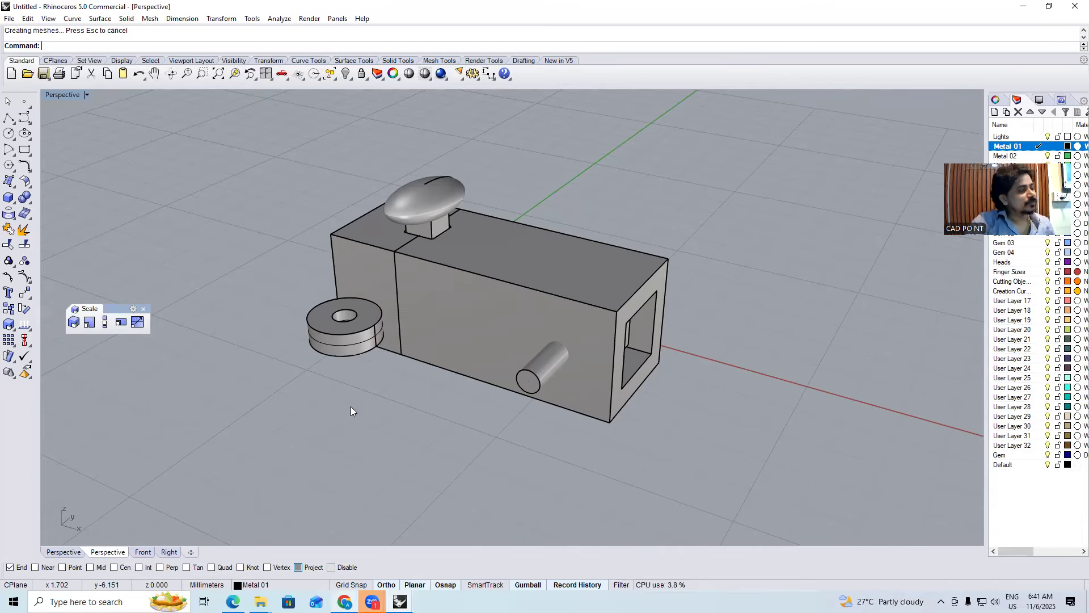
# Move the ring and its circles against the shorter casing part so the ring's edge overlaps the long side
pyautogui.moveTo(372, 407); pyautogui.dragTo(359, 387, button='right')
pyautogui.hotkey('ctrl', 'F1')
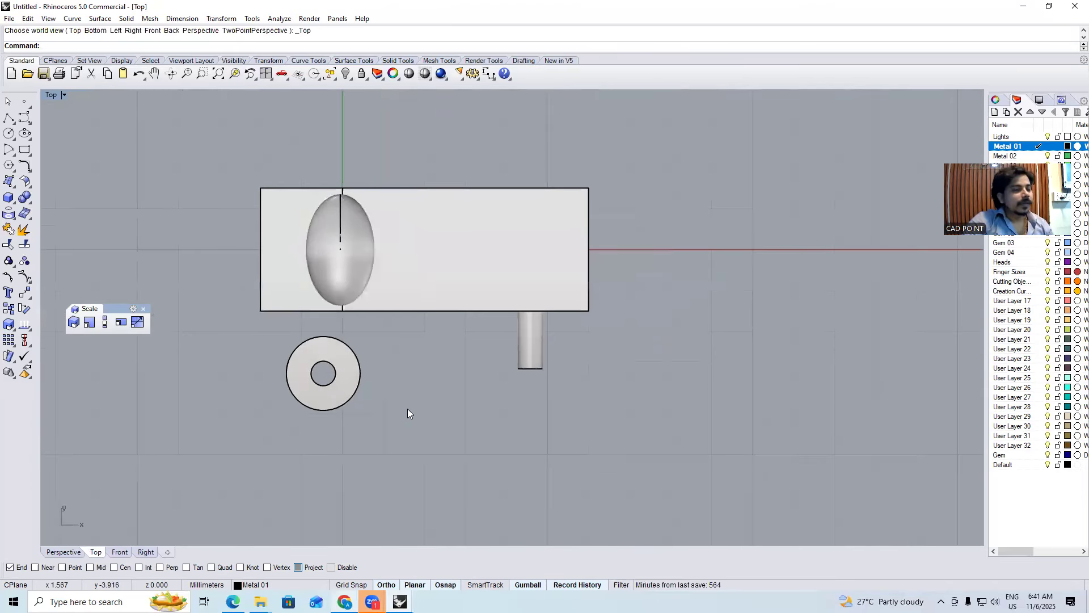
pyautogui.click(358, 354)
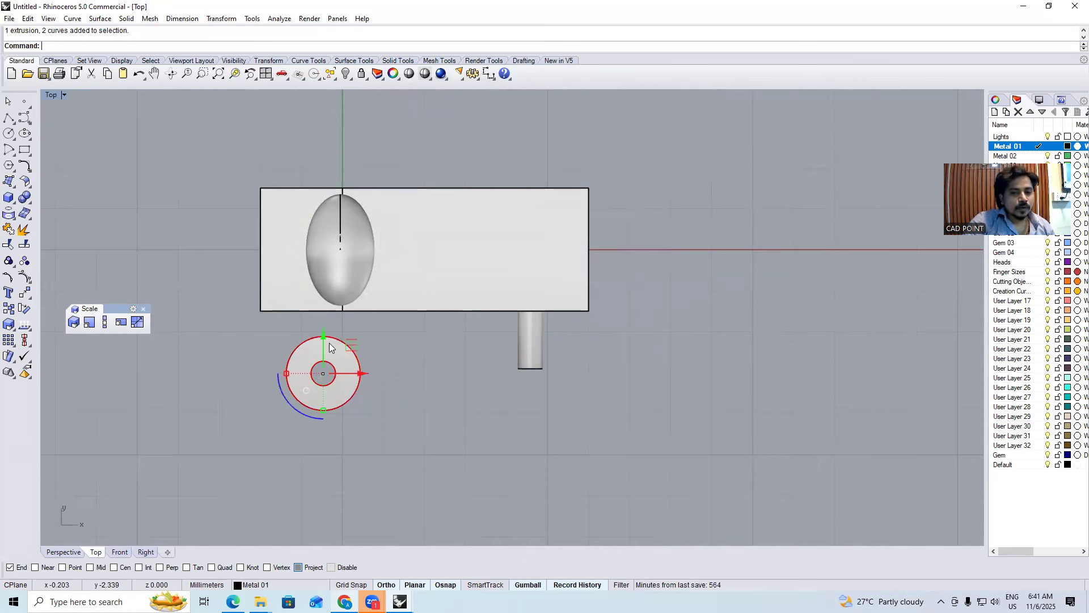
pyautogui.moveTo(331, 347); pyautogui.dragTo(374, 380)
pyautogui.click(407, 400)
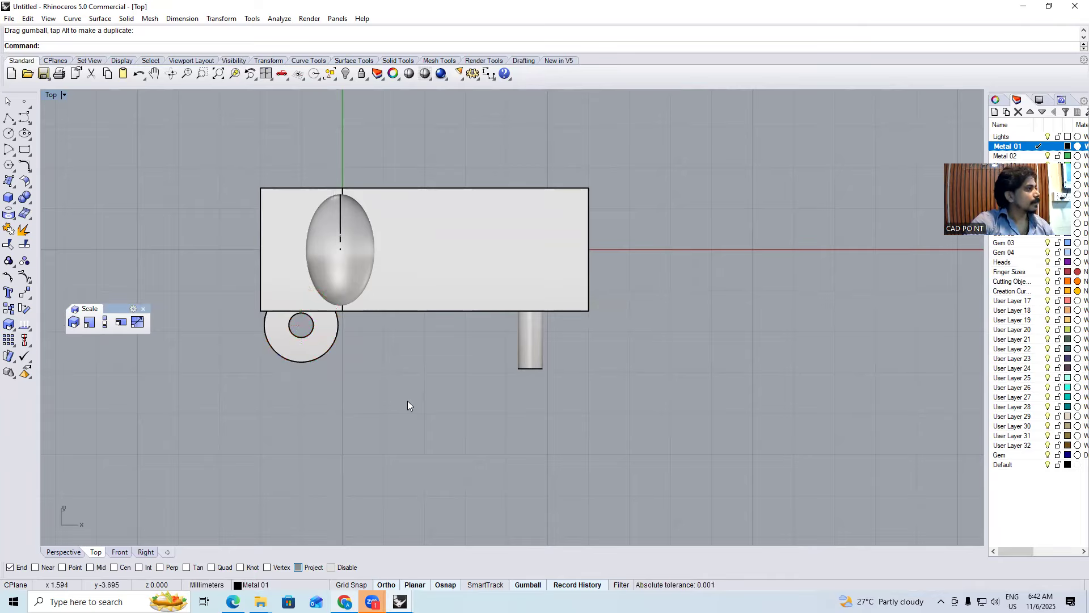
# Add a sphere about 1.2 mm in diameter centered on the outer end of the pipe, using the center snap
pyautogui.moveTo(570, 342); pyautogui.dragTo(498, 364)
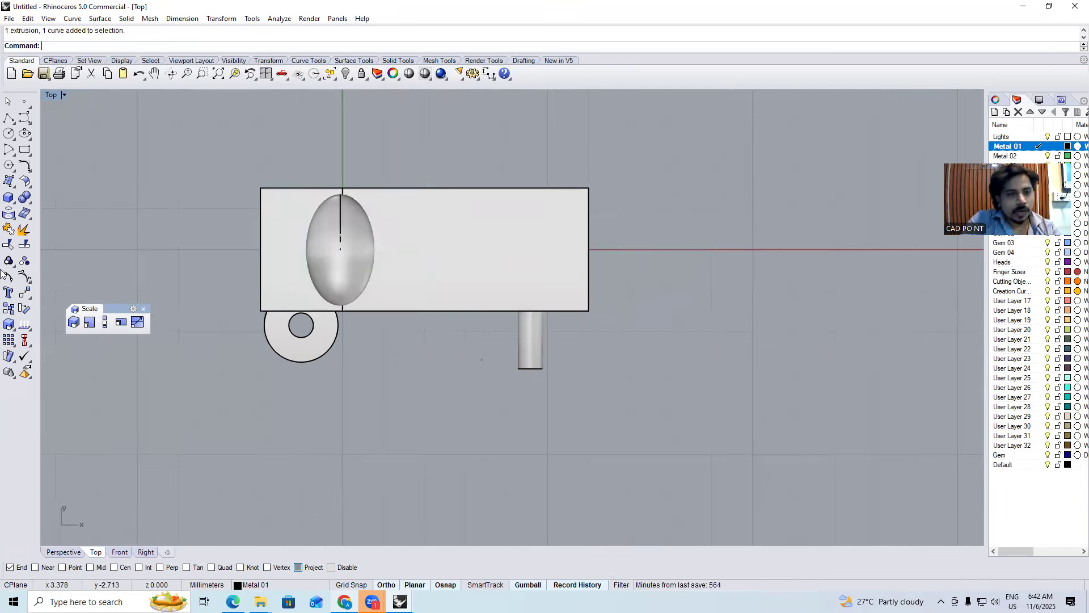
pyautogui.click(8, 197)
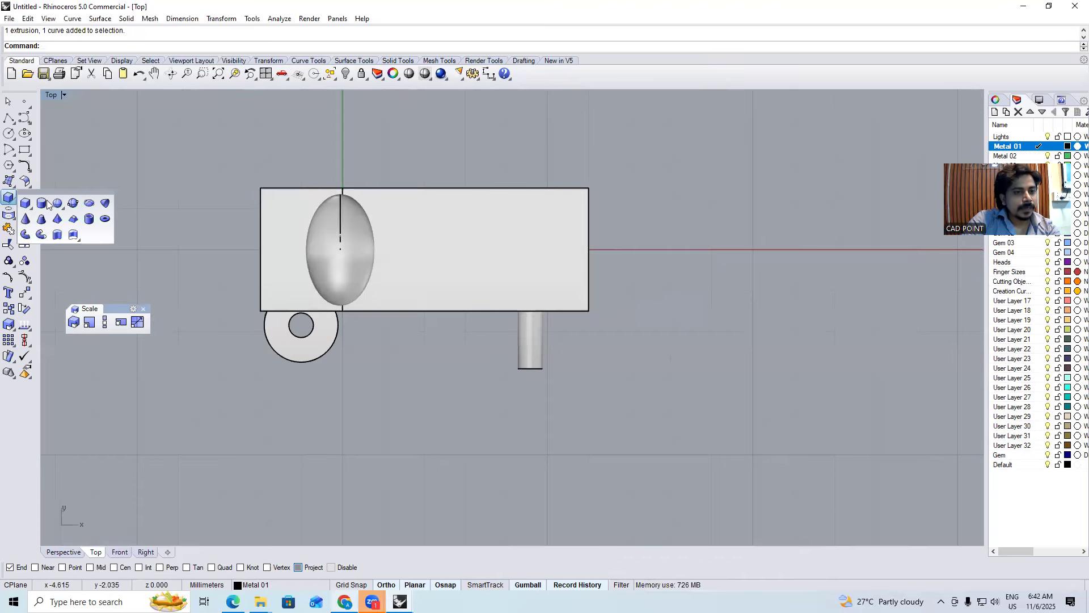
pyautogui.click(56, 203)
pyautogui.write('cn')
pyautogui.press('Return')
pyautogui.click(529, 368)
pyautogui.click(554, 368)
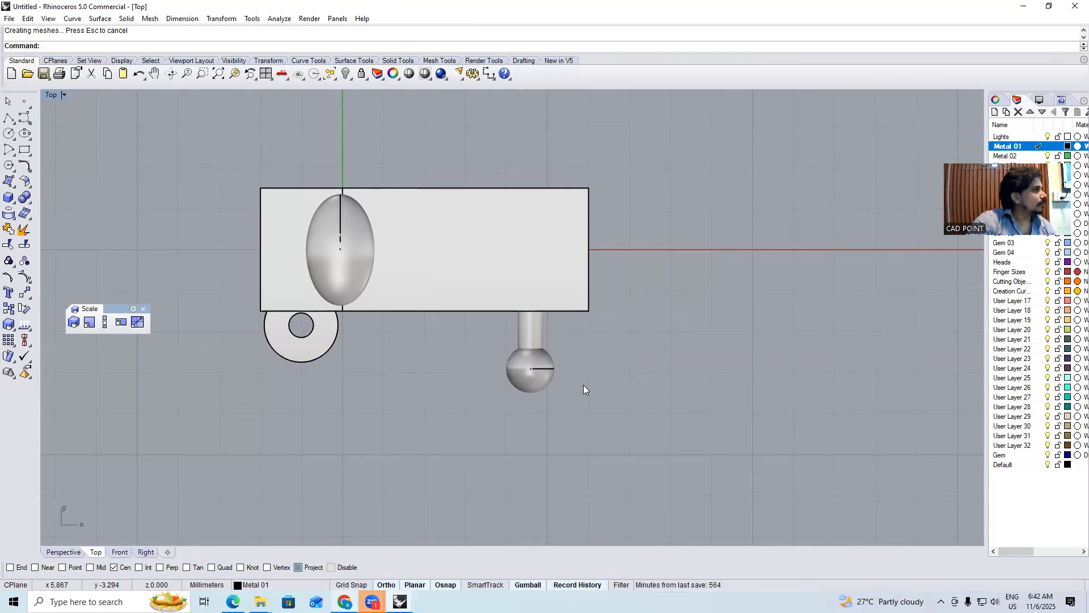
pyautogui.moveTo(572, 391); pyautogui.dragTo(572, 365, button='right')
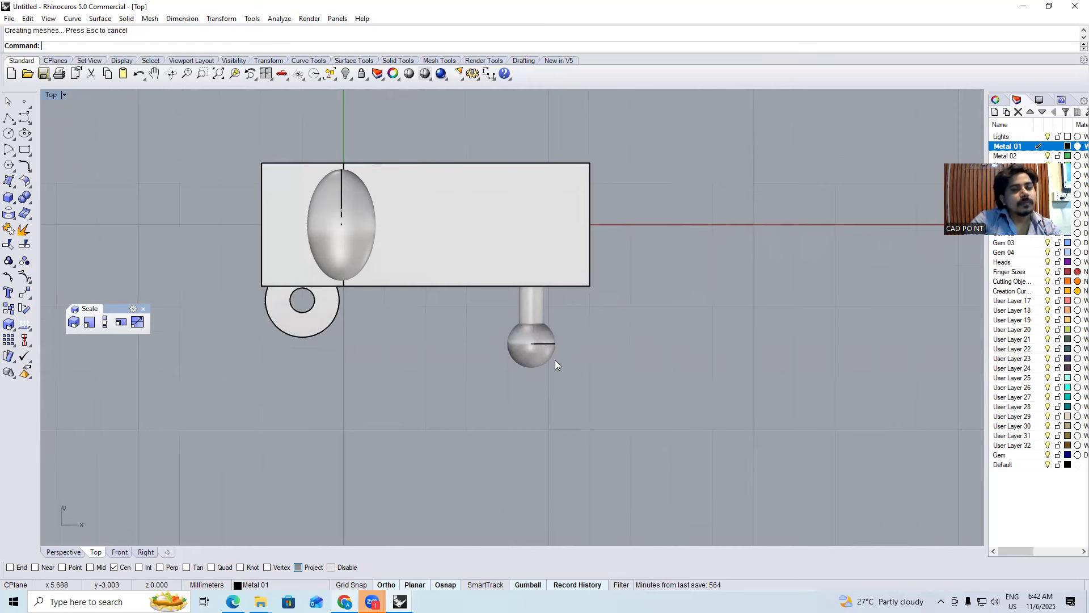
pyautogui.hotkey('ctrl', 'F4')
pyautogui.scroll(2, 526, 341)
pyautogui.click(525, 342)
pyautogui.click(306, 402)
pyautogui.moveTo(370, 429); pyautogui.dragTo(403, 437, button='right')
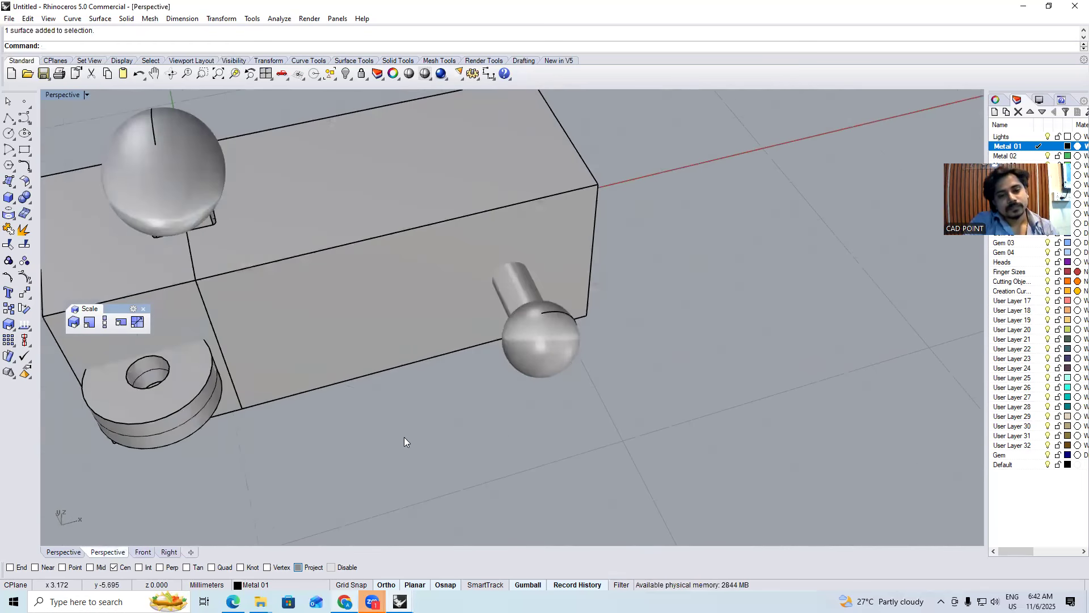
# Draw an interpolated curve from the ring hole's center, continuing in the front view through a mid-casing dip, over the ball and past the casing
pyautogui.hotkey('ctrl', 'F1')
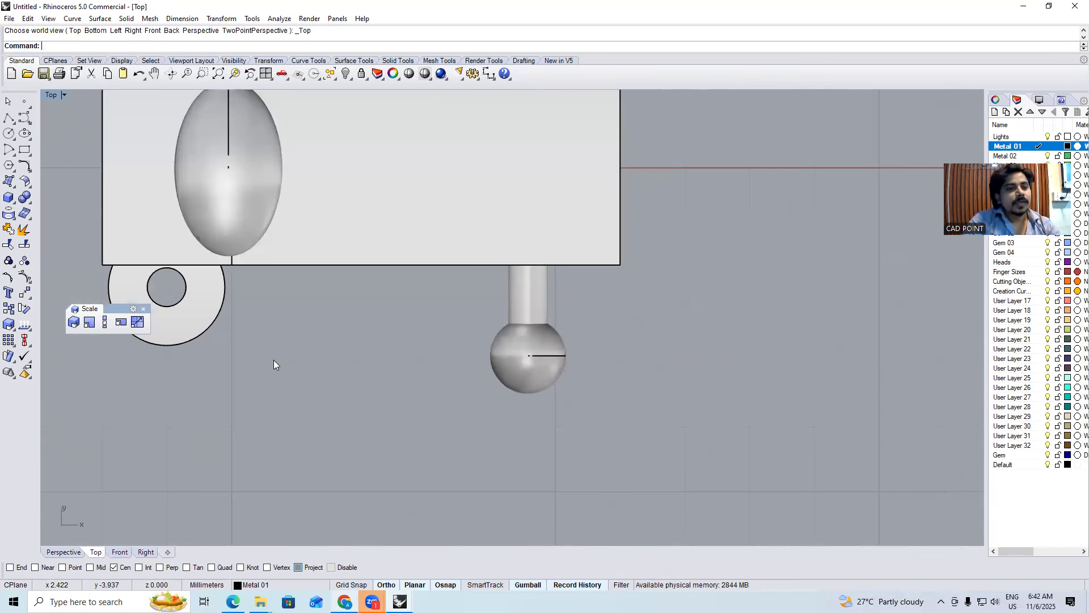
pyautogui.click(25, 121)
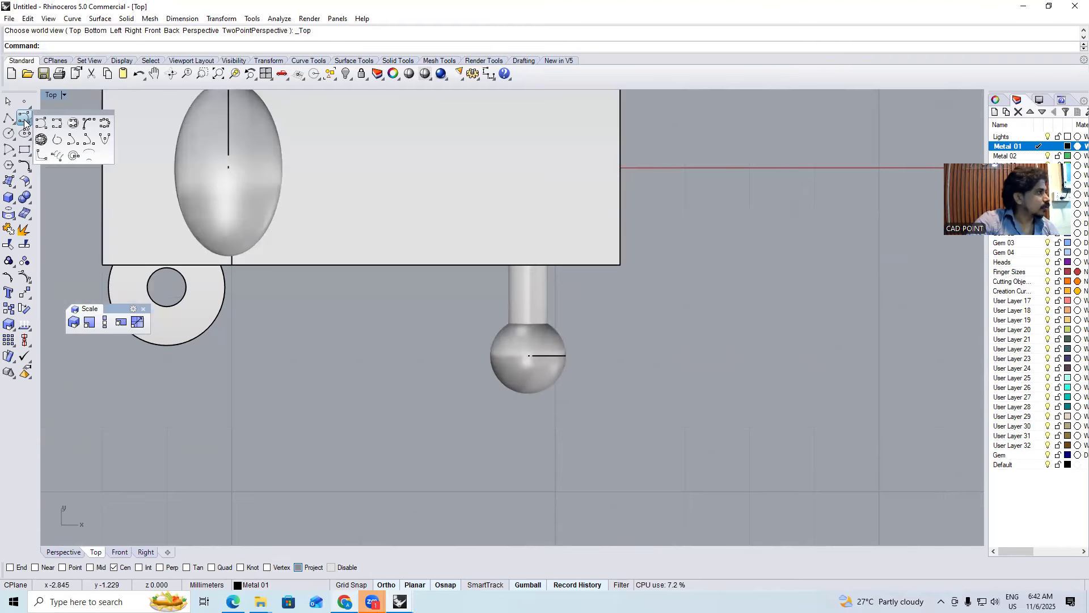
pyautogui.click(57, 126)
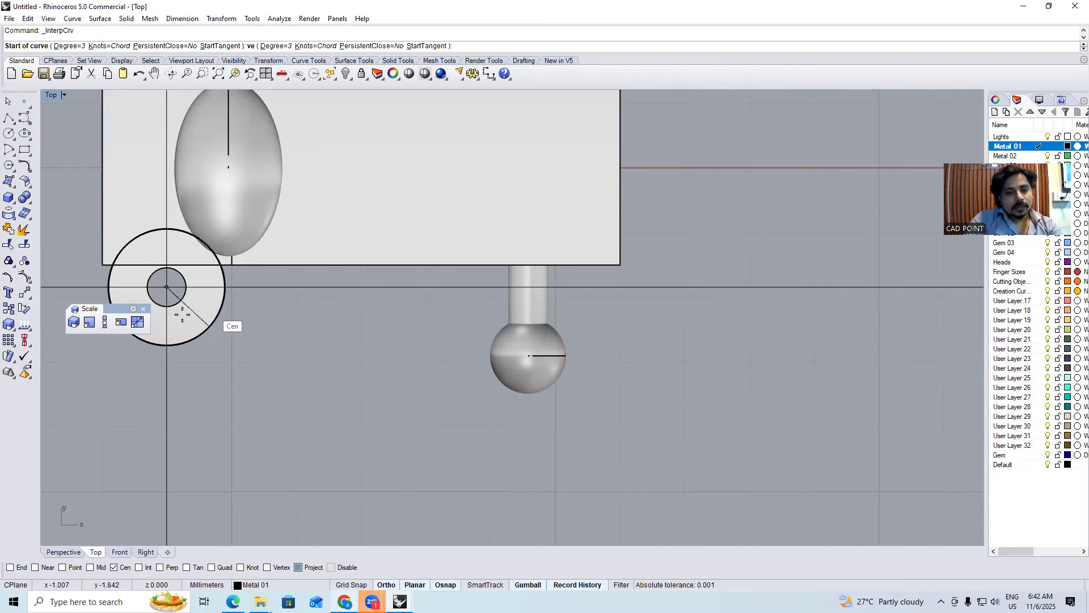
pyautogui.click(170, 295)
pyautogui.hotkey('ctrl', 'F2')
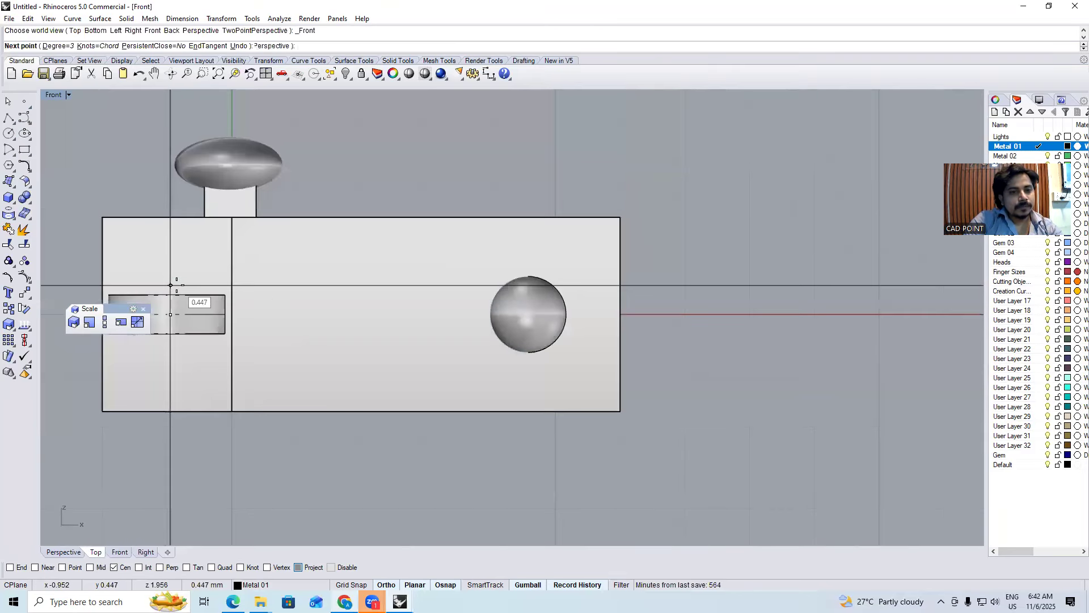
pyautogui.click(330, 566)
pyautogui.click(173, 270)
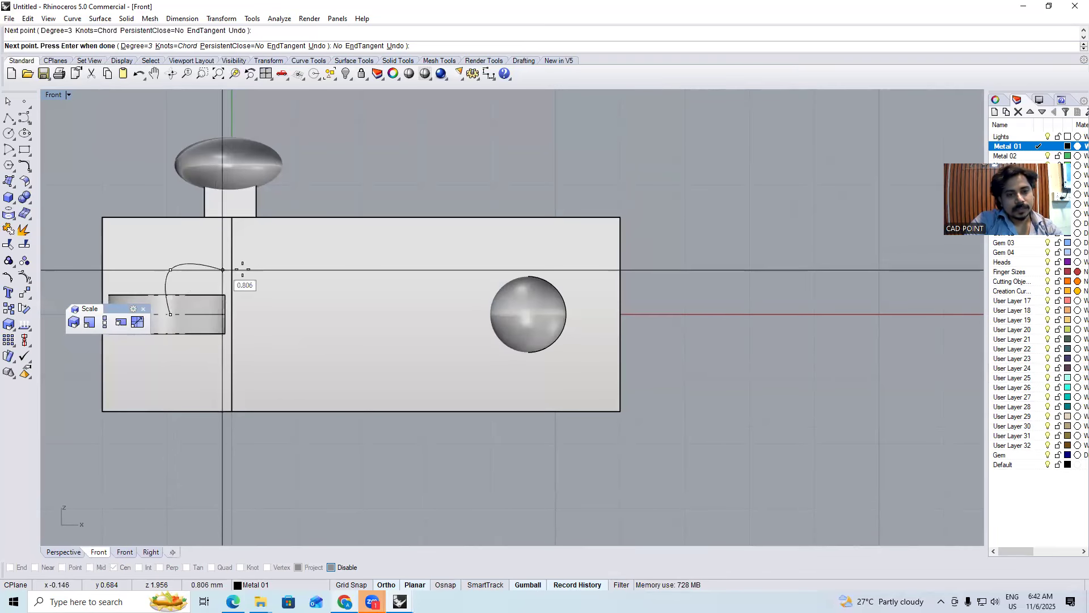
pyautogui.click(258, 276)
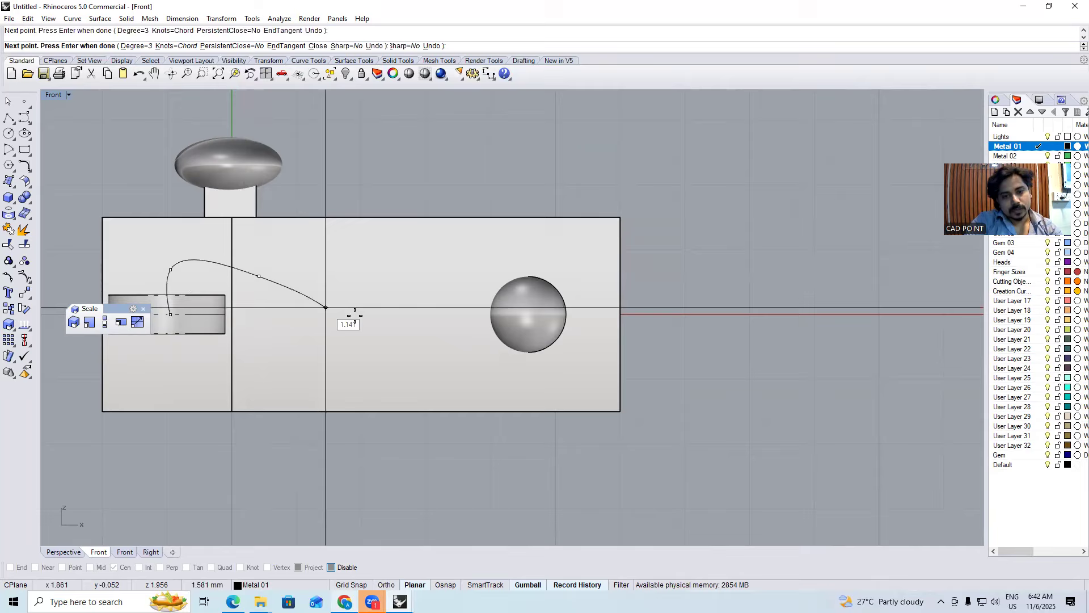
pyautogui.click(356, 315)
pyautogui.click(439, 297)
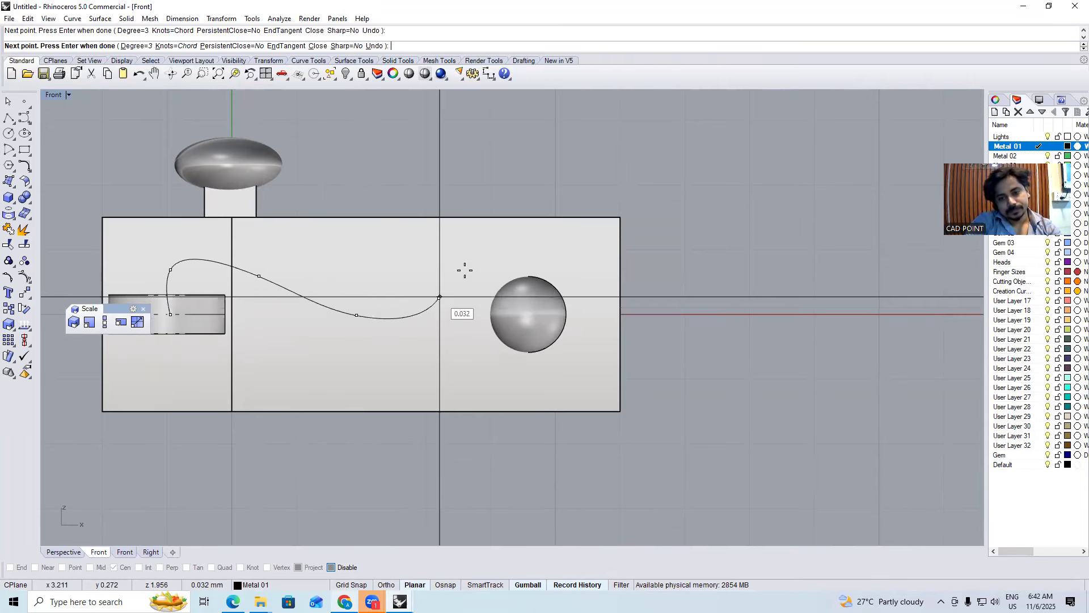
pyautogui.click(489, 257)
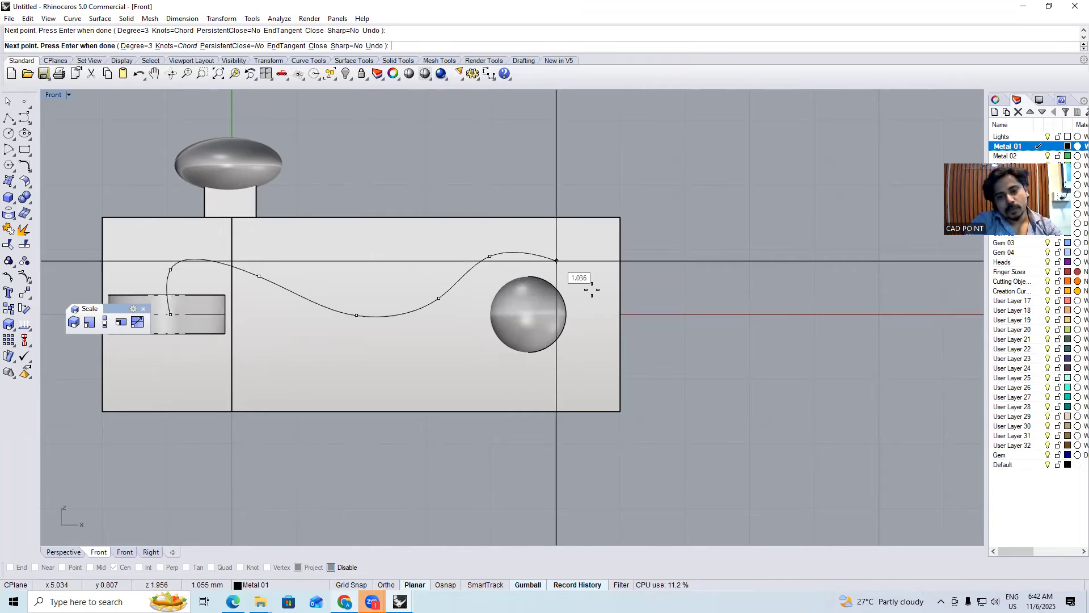
pyautogui.click(562, 263)
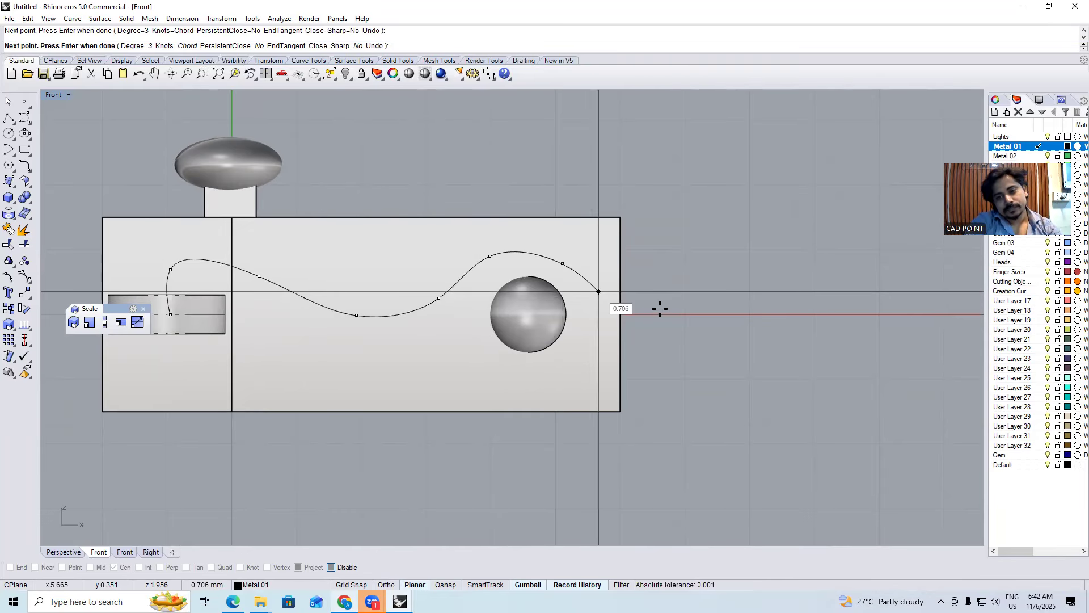
pyautogui.click(599, 291)
pyautogui.click(676, 310)
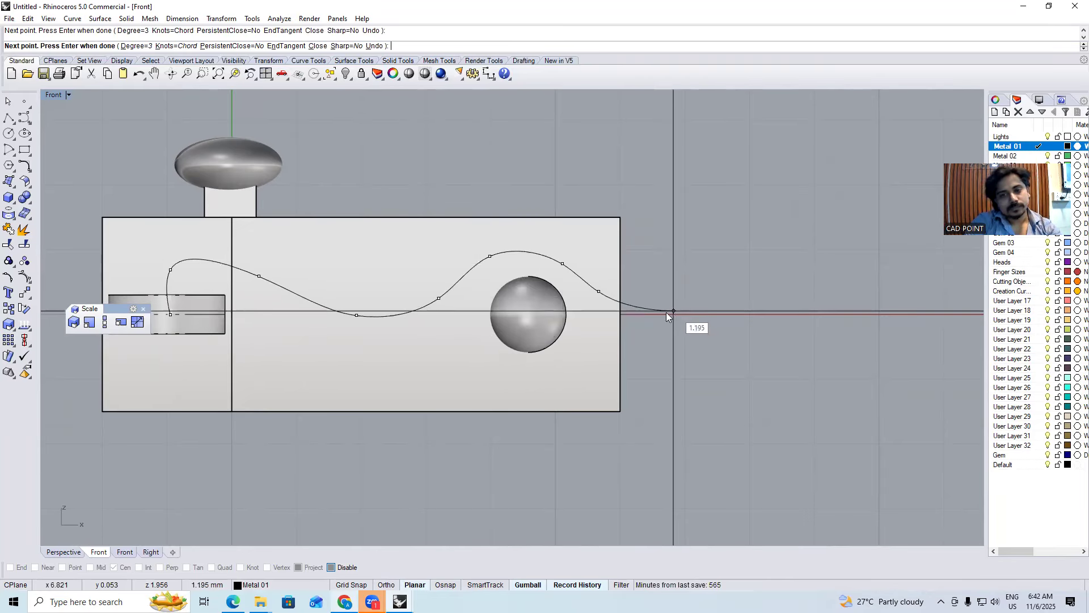
pyautogui.press('Return')
# Mirror the wavy curve across the horizontal axis through the origin (0) to form the safety latch's lower half
pyautogui.click(638, 293)
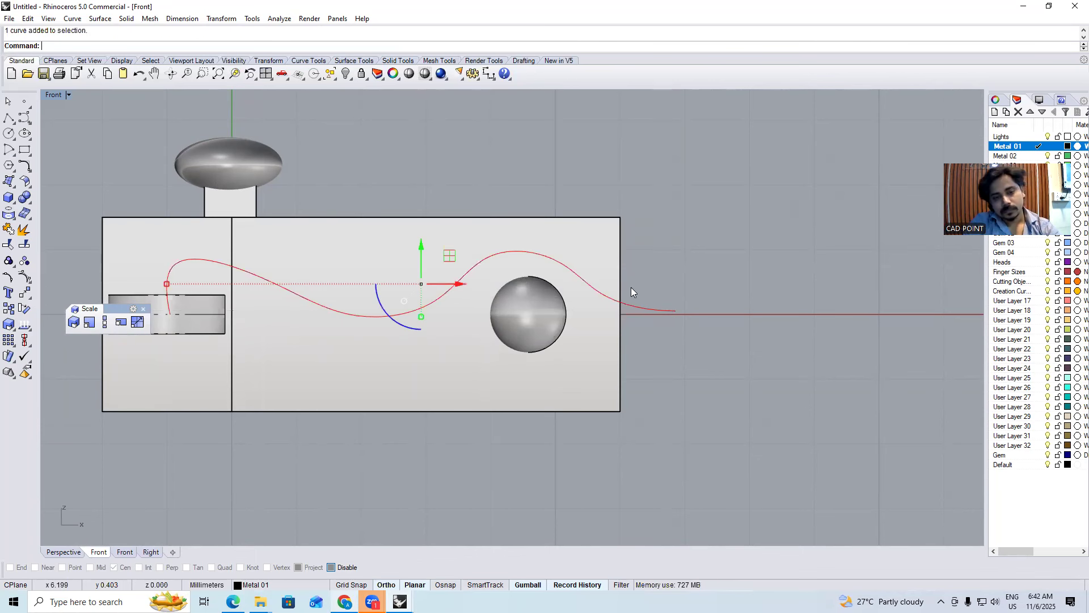
pyautogui.write('Mi')
pyautogui.press('Return')
pyautogui.write('0')
pyautogui.press('Return')
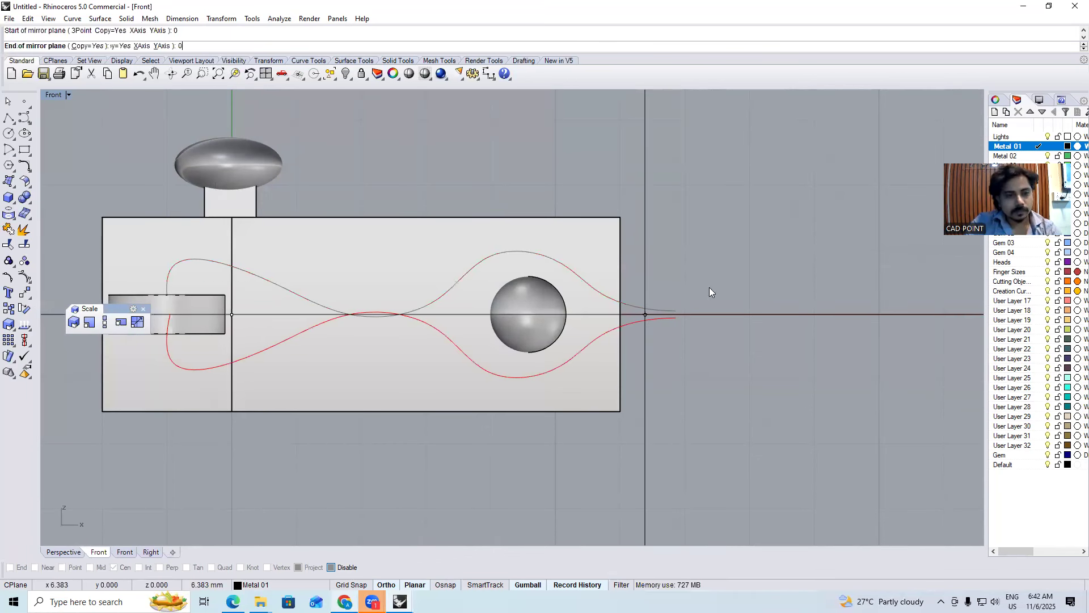
pyautogui.click(644, 317)
# Show the upper curve's control points and raise the middle ones so its dip clears the mirrored half
pyautogui.click(649, 307)
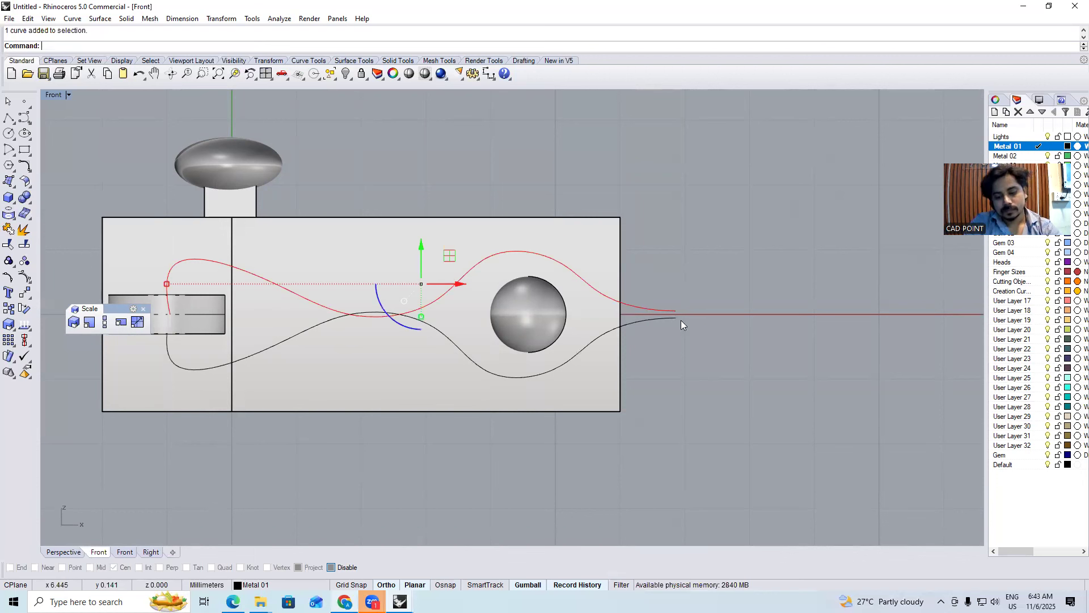
pyautogui.moveTo(411, 178); pyautogui.dragTo(456, 191, button='right')
pyautogui.press('F10')
pyautogui.moveTo(456, 192); pyautogui.dragTo(492, 344)
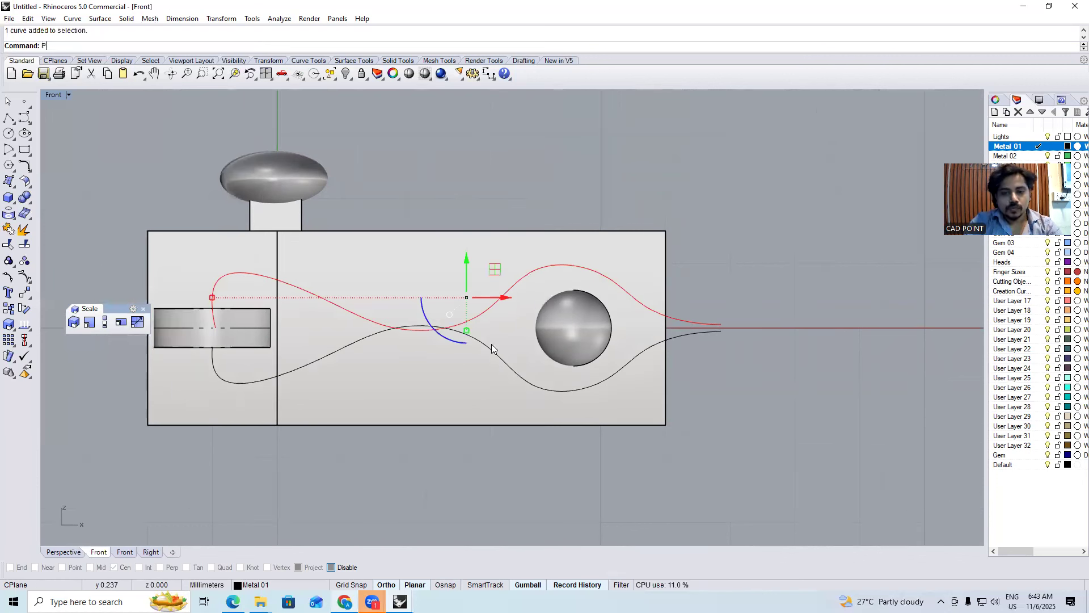
pyautogui.moveTo(480, 292); pyautogui.dragTo(480, 274)
# Shift the control point next to the curve's start sideways, in line with the start point, so both halves join smoothly at the ring
pyautogui.click(388, 337)
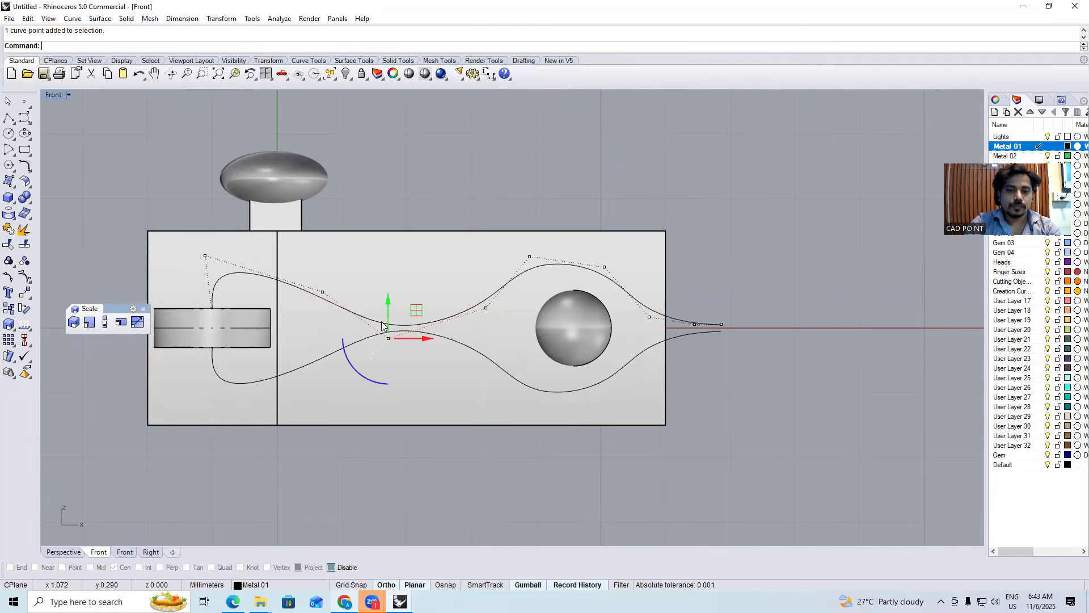
pyautogui.hotkey('ctrl', 'alt', 'w')
pyautogui.scroll(3, 253, 291)
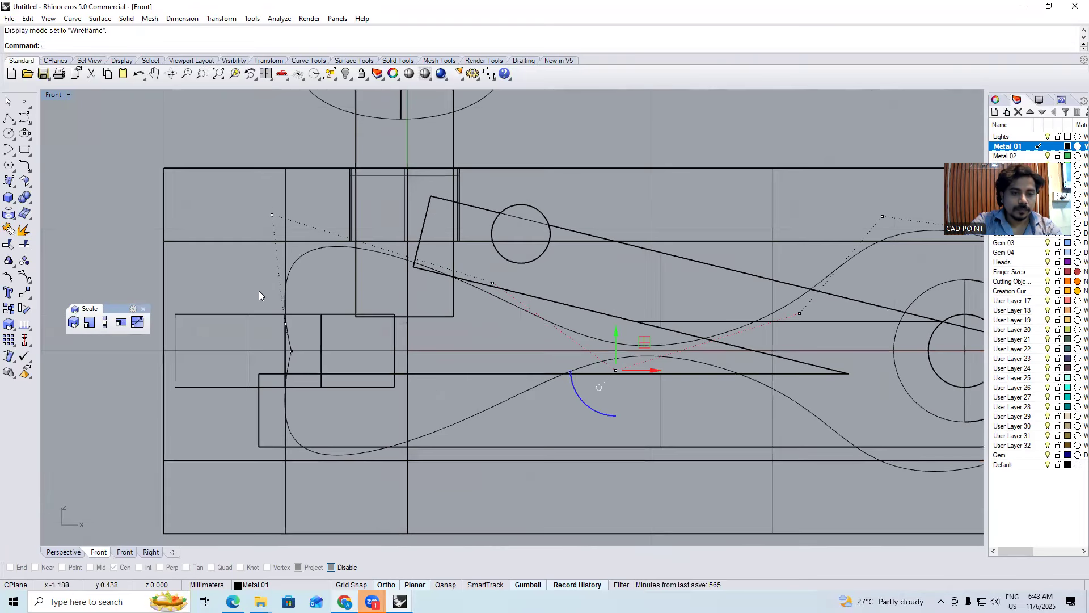
pyautogui.press('Escape')
pyautogui.click(272, 215)
pyautogui.press('Escape')
pyautogui.click(284, 323)
pyautogui.scroll(1, 291, 355)
pyautogui.scroll(4, 290, 356)
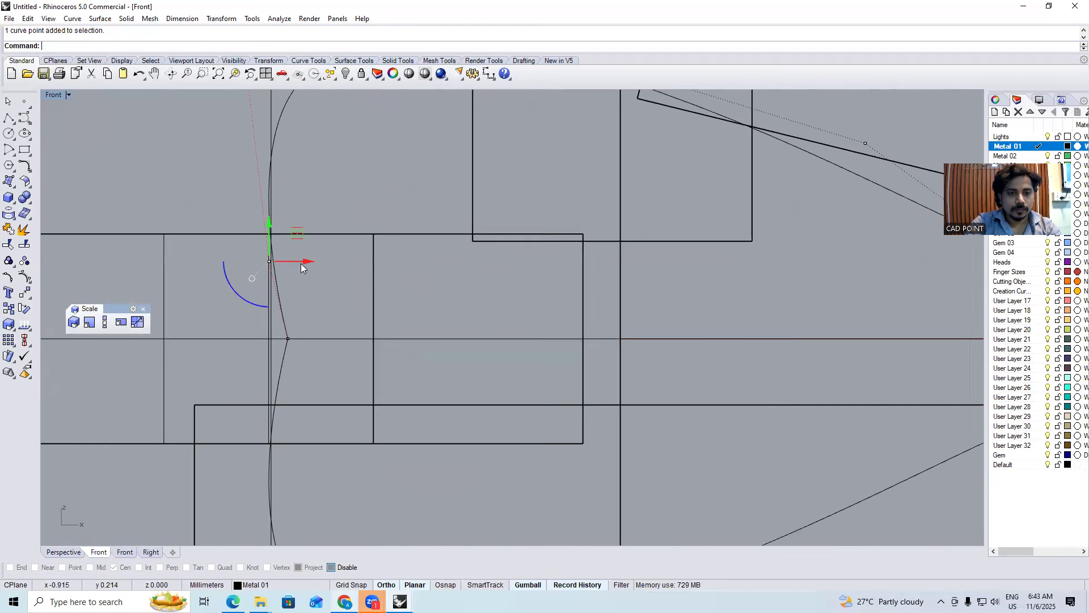
pyautogui.moveTo(312, 261)
pyautogui.mouseDown()
pyautogui.moveTo(327, 264)
pyautogui.moveTo(311, 272)
pyautogui.mouseUp()
# Adjust the control point before the arch over the ball so that it is level with the point after it
pyautogui.scroll(-12, 310, 274)
pyautogui.write('SV')
pyautogui.press('Return')
pyautogui.moveTo(563, 267); pyautogui.dragTo(402, 270, button='right')
pyautogui.hotkey('ctrl', 'alt', 'w')
pyautogui.moveTo(553, 157)
pyautogui.mouseDown()
pyautogui.moveTo(617, 226)
pyautogui.moveTo(650, 241)
pyautogui.moveTo(661, 221)
pyautogui.moveTo(621, 214)
pyautogui.mouseUp()
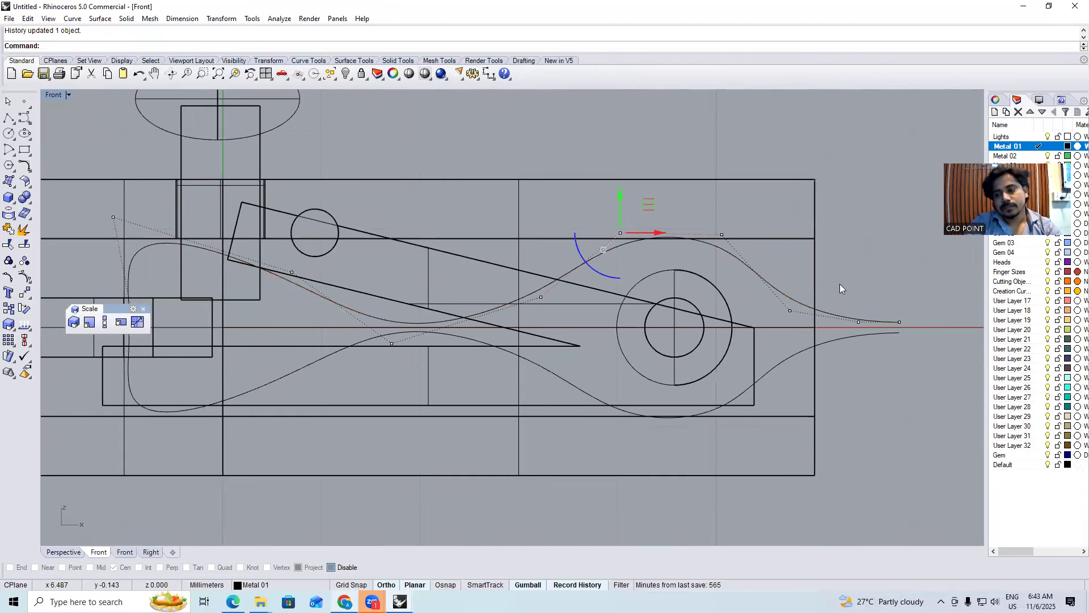
# Lower the curve's outer end points onto the horizontal axis so both halves meet at the tip
pyautogui.moveTo(840, 284); pyautogui.dragTo(913, 338)
pyautogui.scroll(8, 888, 312)
pyautogui.moveTo(872, 304); pyautogui.dragTo(871, 303)
pyautogui.scroll(-4, 871, 303)
pyautogui.hotkey('ctrl', 'alt', 's')
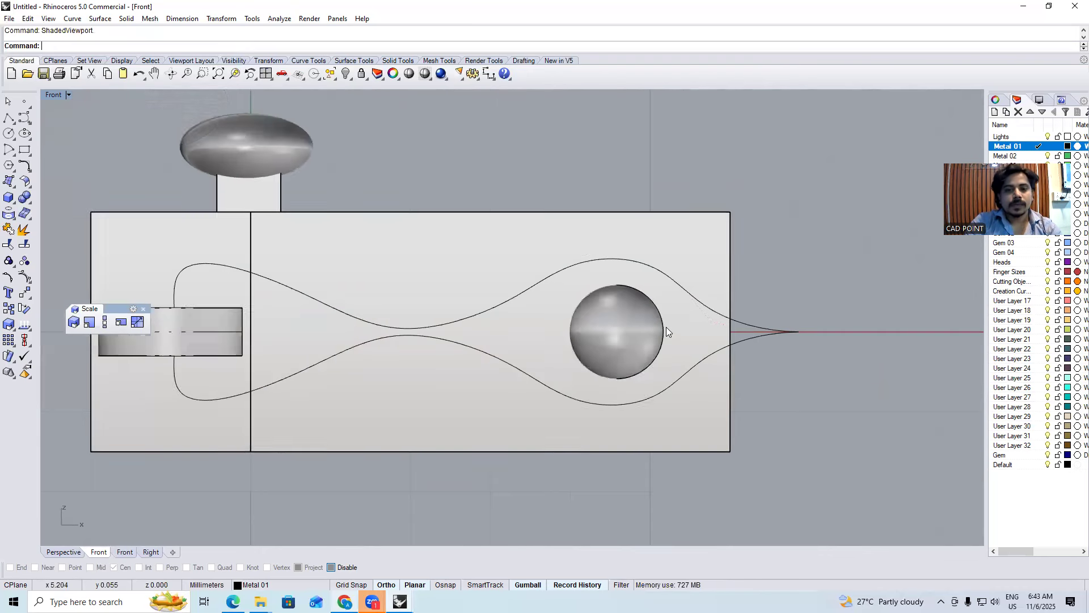
# Turn the upper and lower wavy curves into flat-capped pipes with a diameter of 0.6 mm
pyautogui.scroll(-3, 666, 329)
pyautogui.click(661, 300)
pyautogui.write('Pipe')
pyautogui.press('Return')
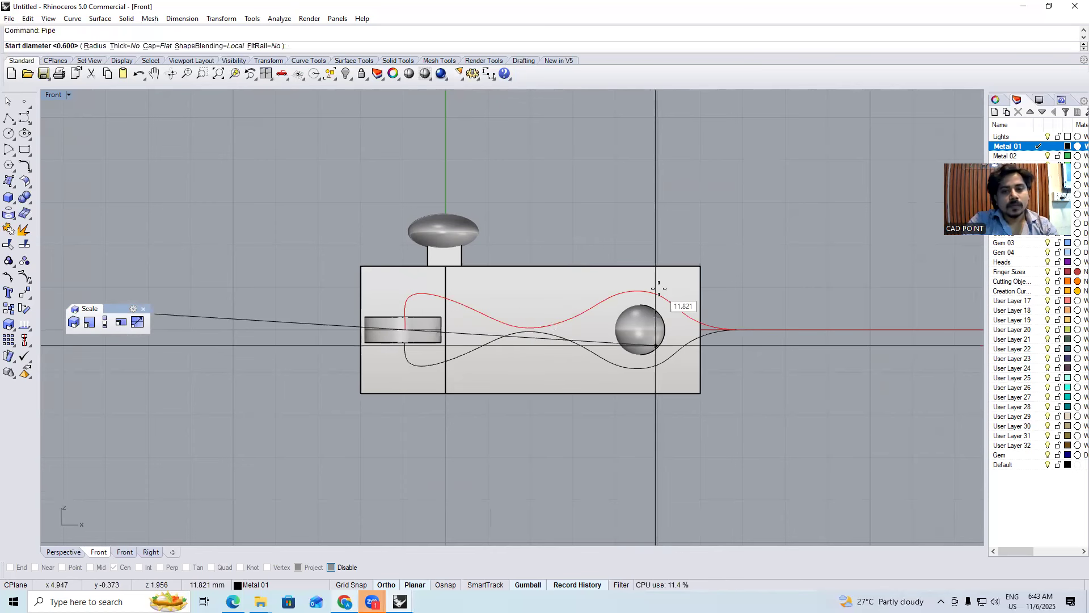
pyautogui.press('Escape')
pyautogui.click(593, 352)
pyautogui.press('Return')
pyautogui.press('Return')
pyautogui.press('Return')
pyautogui.press('Return')
pyautogui.press('Return')
pyautogui.press('Escape')
pyautogui.press('Escape')
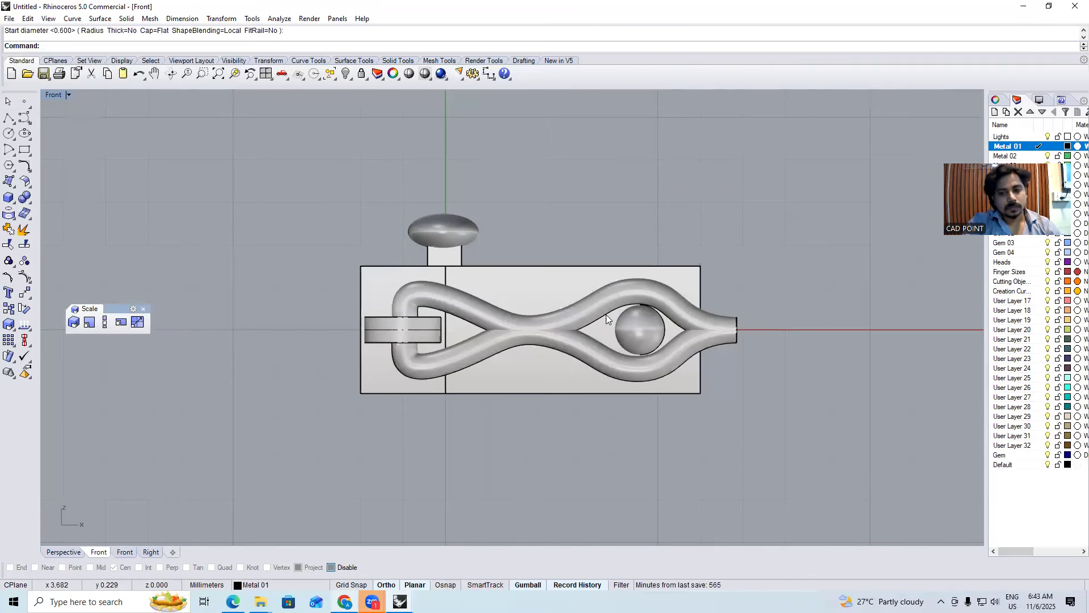
# Lower the control points of the arch over the ball in wireframe and center them above it, fitting the pipes closer around the ball
pyautogui.click(409, 74)
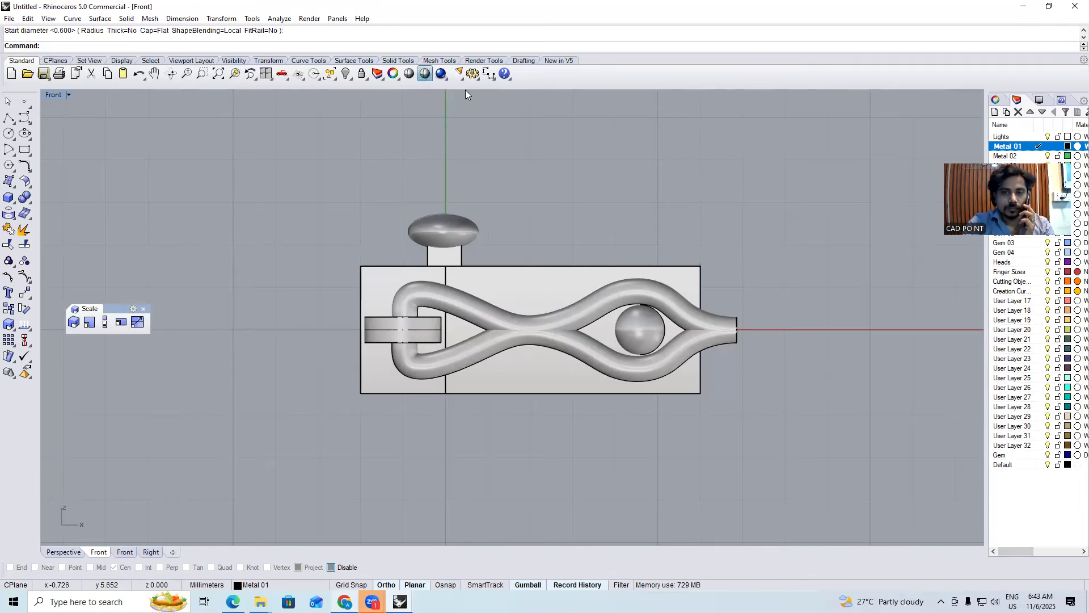
pyautogui.scroll(1, 668, 301)
pyautogui.click(668, 302)
pyautogui.click(695, 333)
pyautogui.click(24, 277)
pyautogui.scroll(3, 539, 291)
pyautogui.moveTo(553, 209); pyautogui.dragTo(733, 308)
pyautogui.scroll(2, 633, 292)
pyautogui.moveTo(657, 295); pyautogui.dragTo(669, 298)
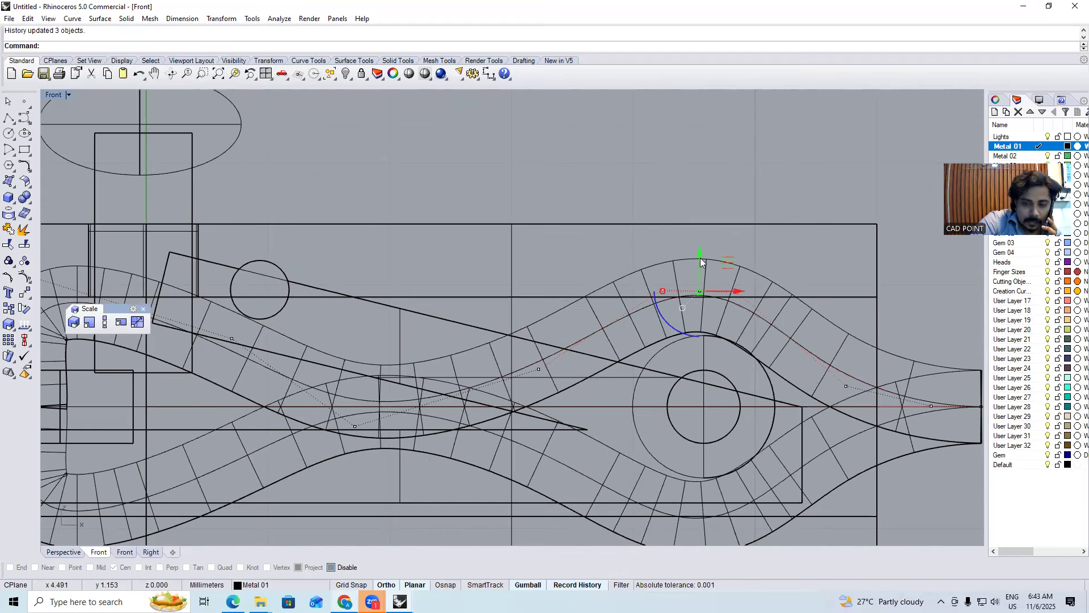
pyautogui.moveTo(706, 263); pyautogui.dragTo(707, 270)
pyautogui.moveTo(737, 304); pyautogui.dragTo(709, 281)
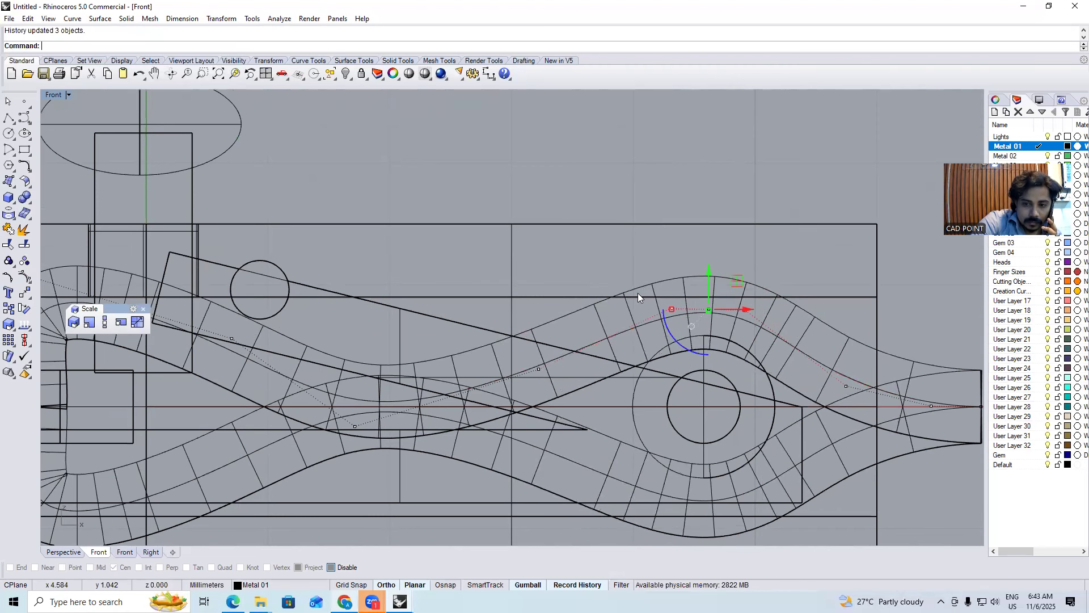
# Lower the control point between the ball and the tip slightly toward the axis, and shade the view
pyautogui.scroll(-6, 638, 292)
pyautogui.click(635, 219)
pyautogui.moveTo(721, 220); pyautogui.dragTo(751, 380)
pyautogui.moveTo(748, 312); pyautogui.dragTo(747, 316)
pyautogui.press('Escape')
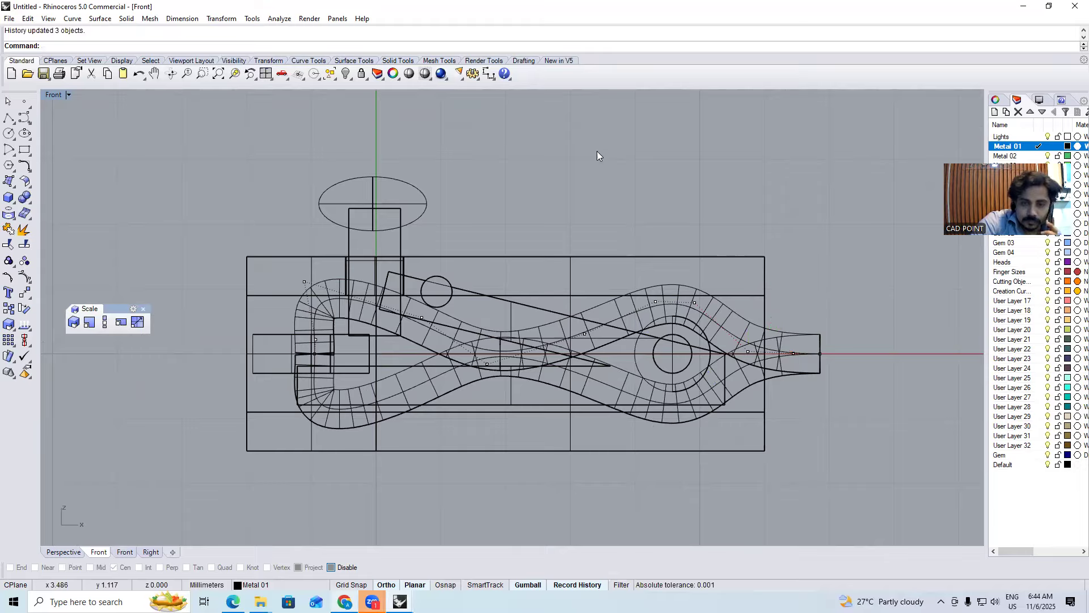
pyautogui.click(425, 75)
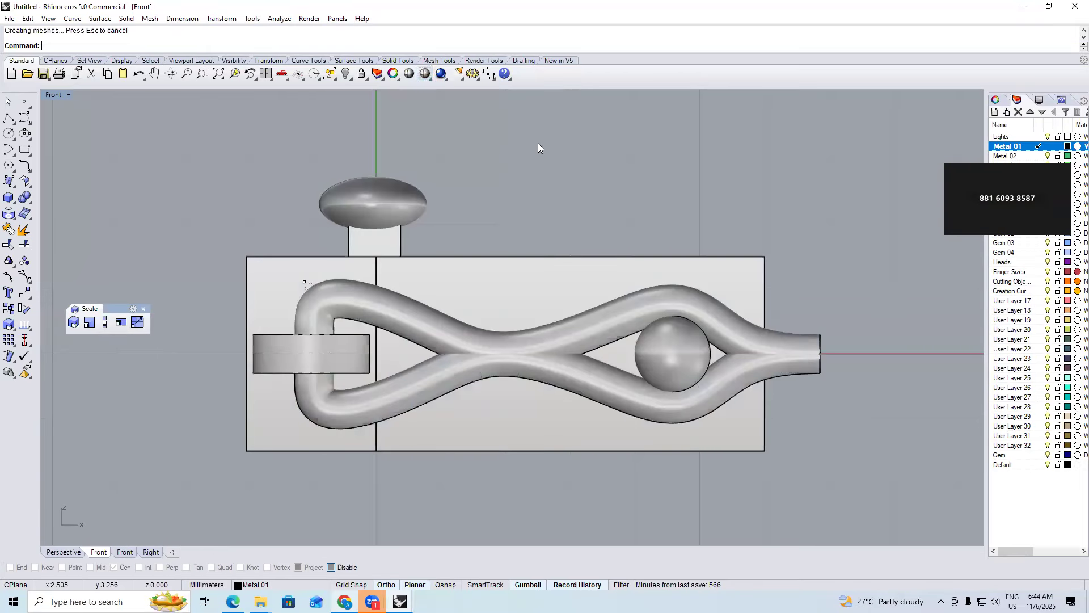
# Add a sphere about 0.6 mm in diameter at the joined pipes' outer tip, using the center snap
pyautogui.scroll(-5, 648, 284)
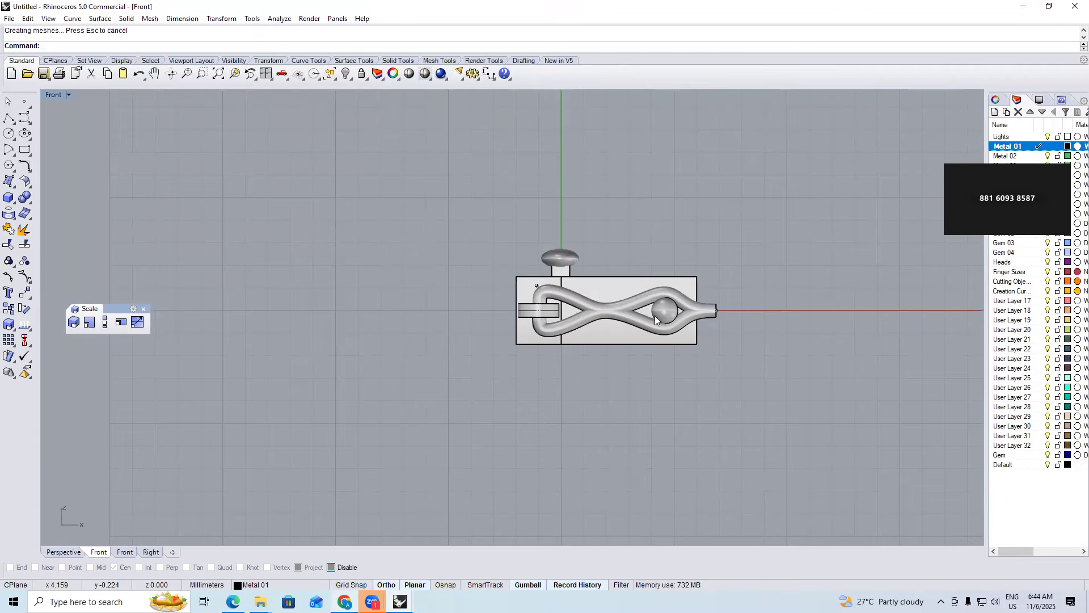
pyautogui.moveTo(654, 315); pyautogui.dragTo(601, 296, button='right')
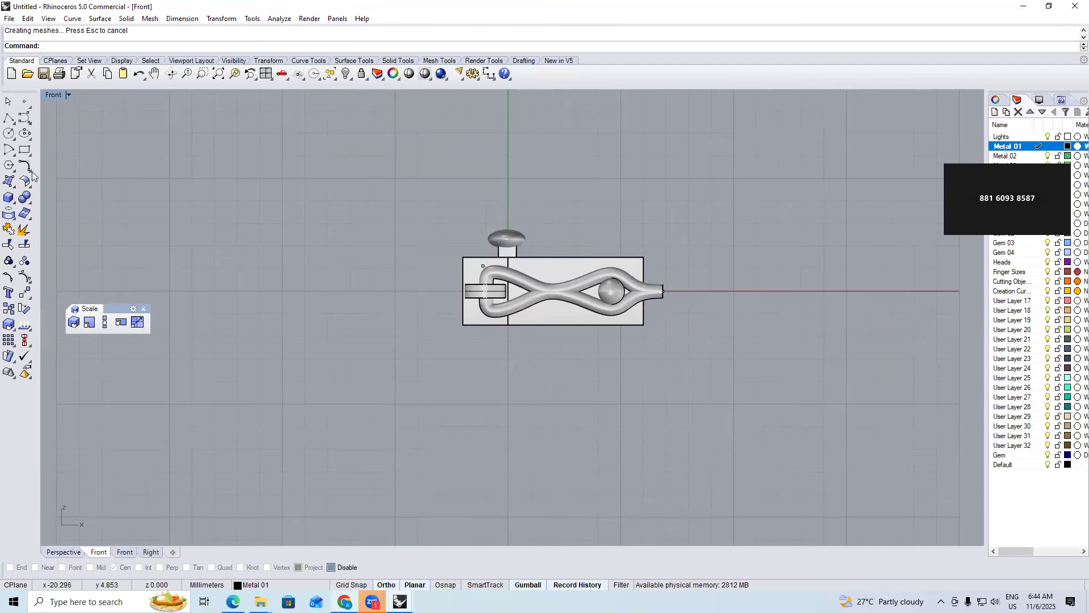
pyautogui.click(10, 198)
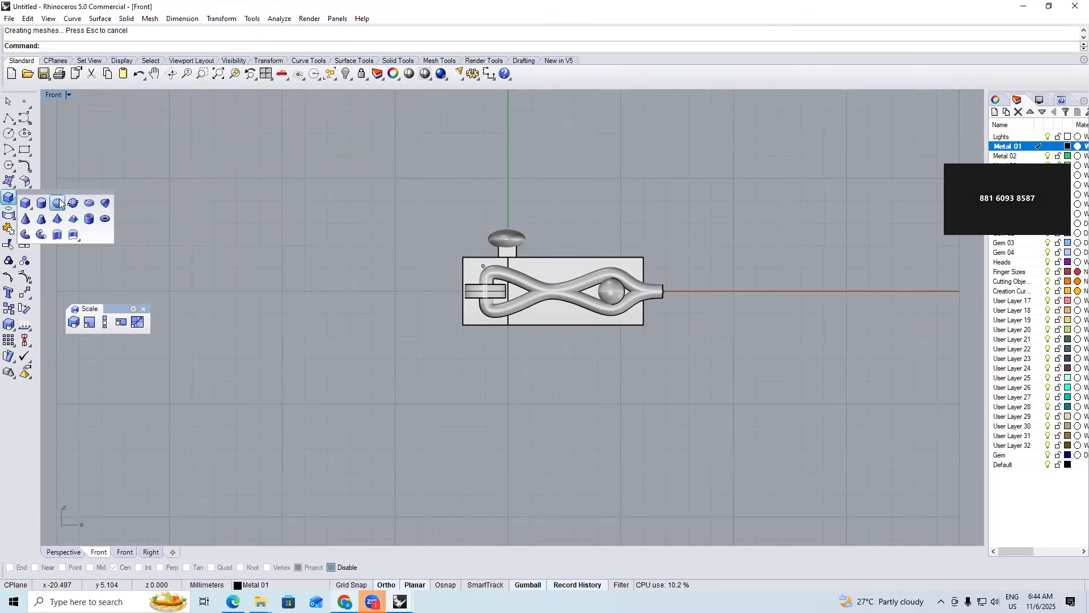
pyautogui.click(58, 203)
pyautogui.scroll(3, 664, 288)
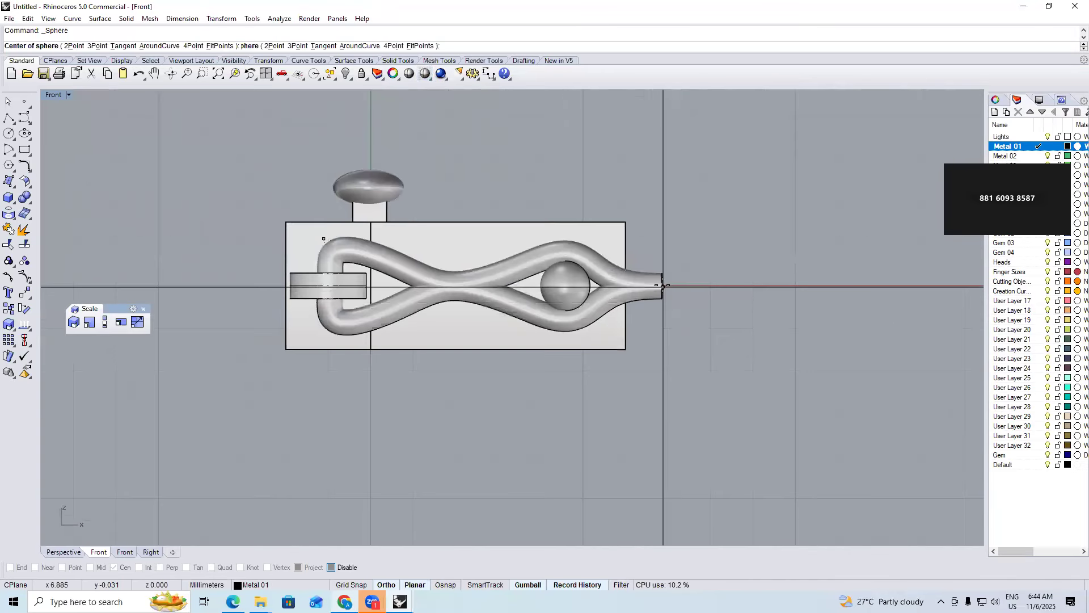
pyautogui.write('cen')
pyautogui.press('Return')
pyautogui.press('Return')
pyautogui.click(660, 285)
pyautogui.scroll(1, 672, 275)
pyautogui.scroll(5, 672, 276)
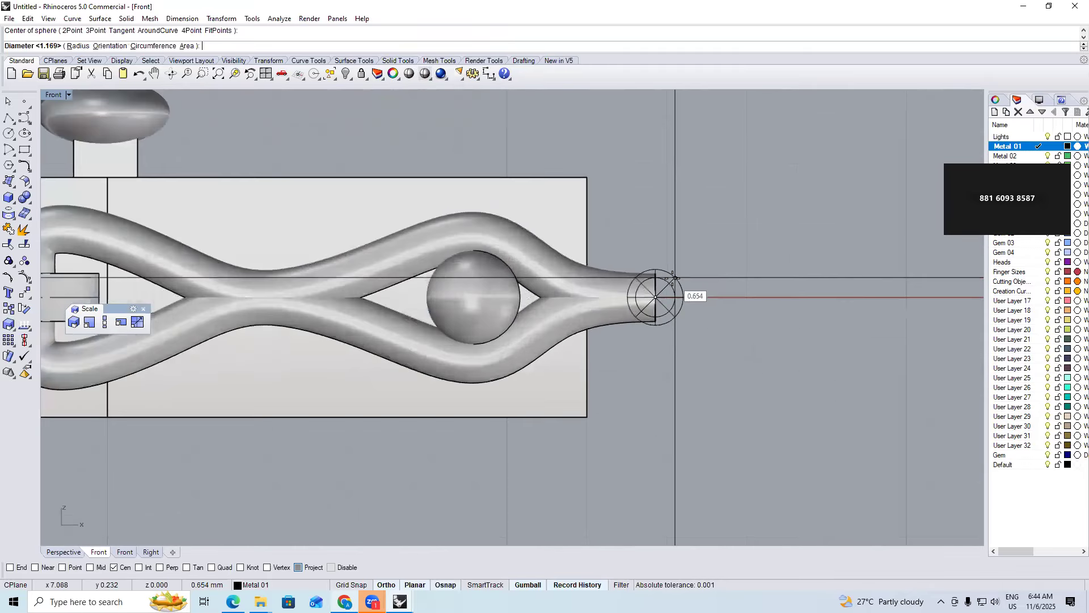
pyautogui.click(675, 280)
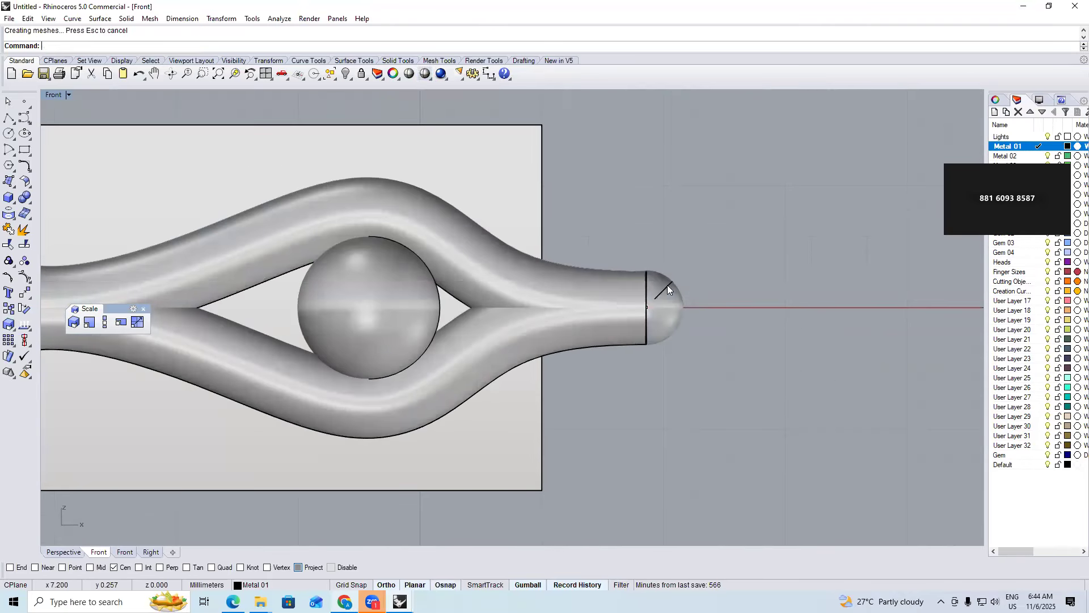
pyautogui.hotkey('ctrl', 'F1')
pyautogui.scroll(-6, 662, 301)
pyautogui.click(650, 180)
pyautogui.moveTo(657, 166); pyautogui.dragTo(581, 332)
pyautogui.press('Escape')
pyautogui.hotkey('ctrl', 'F4')
# Rotate the figure-eight latch about the side ring's center to test its swing, finishing in the closed position over the ball
pyautogui.hotkey('ctrl', 'F1')
pyautogui.moveTo(453, 259); pyautogui.dragTo(454, 252)
pyautogui.moveTo(492, 286); pyautogui.dragTo(487, 284)
pyautogui.write('r')
pyautogui.press('Return')
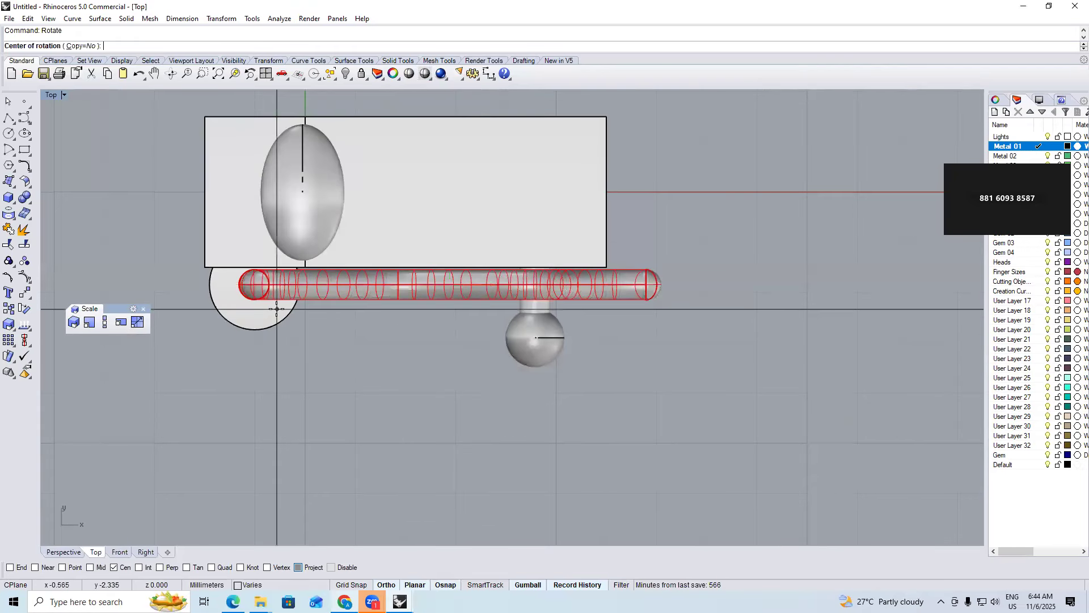
pyautogui.click(254, 285)
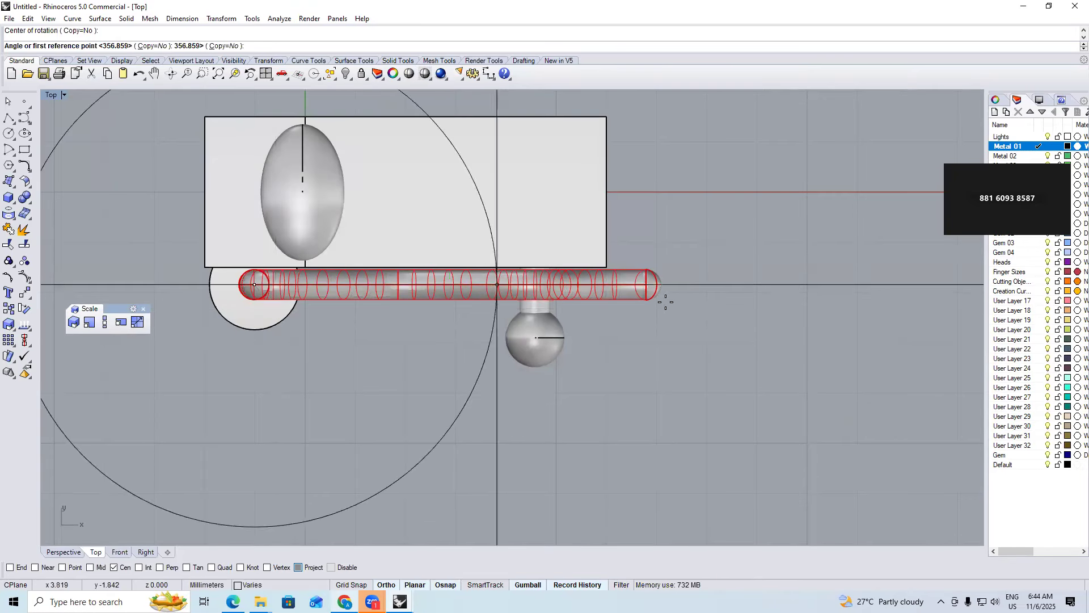
pyautogui.click(666, 285)
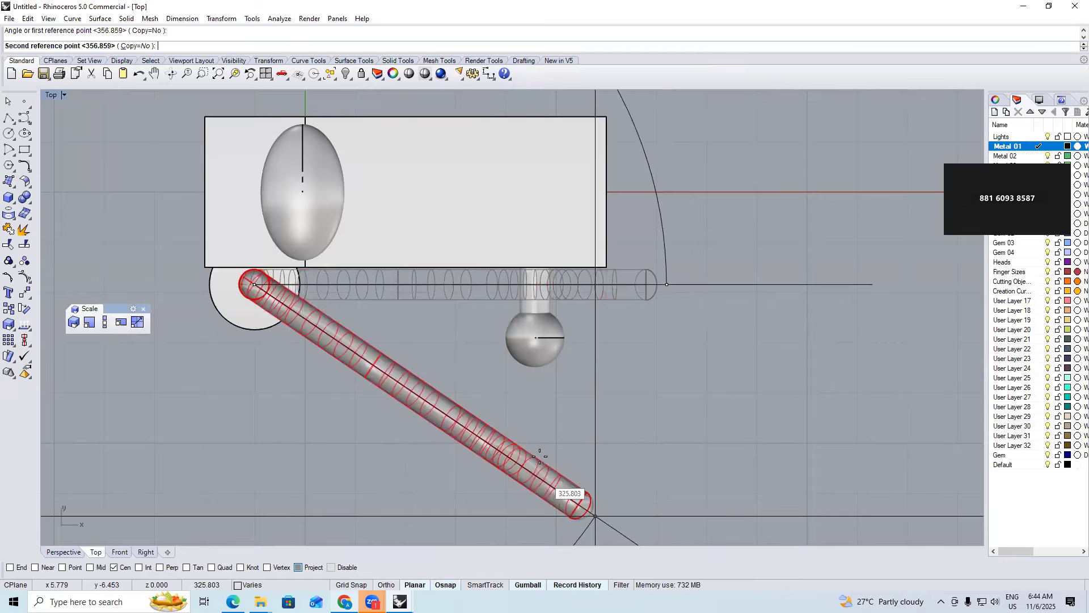
pyautogui.hotkey('ctrl', 'F4')
pyautogui.moveTo(603, 424); pyautogui.dragTo(647, 367, button='right')
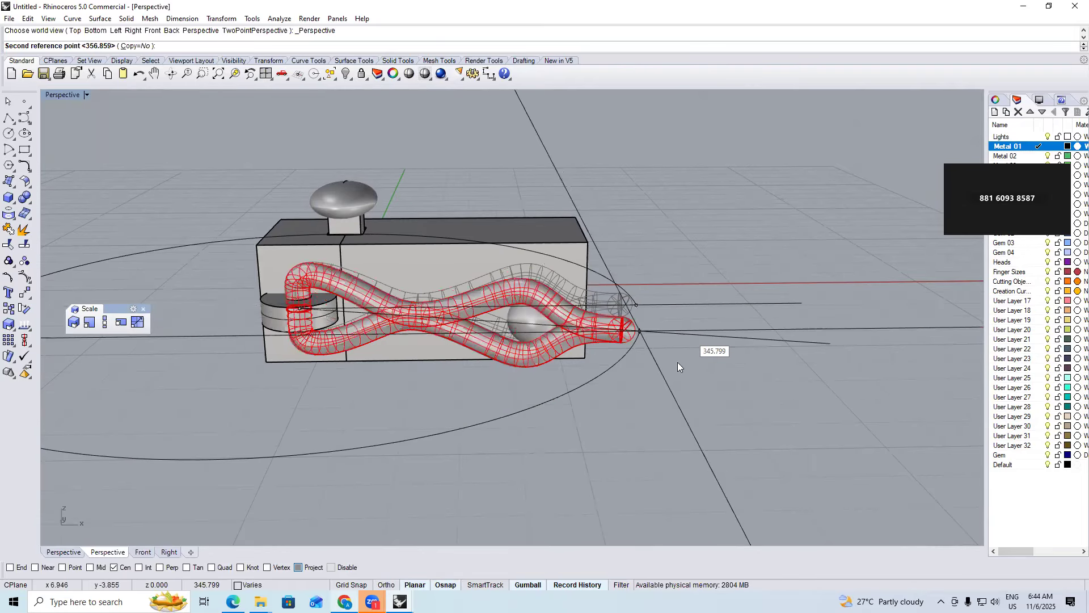
pyautogui.click(627, 369)
pyautogui.moveTo(626, 369); pyautogui.dragTo(640, 358, button='right')
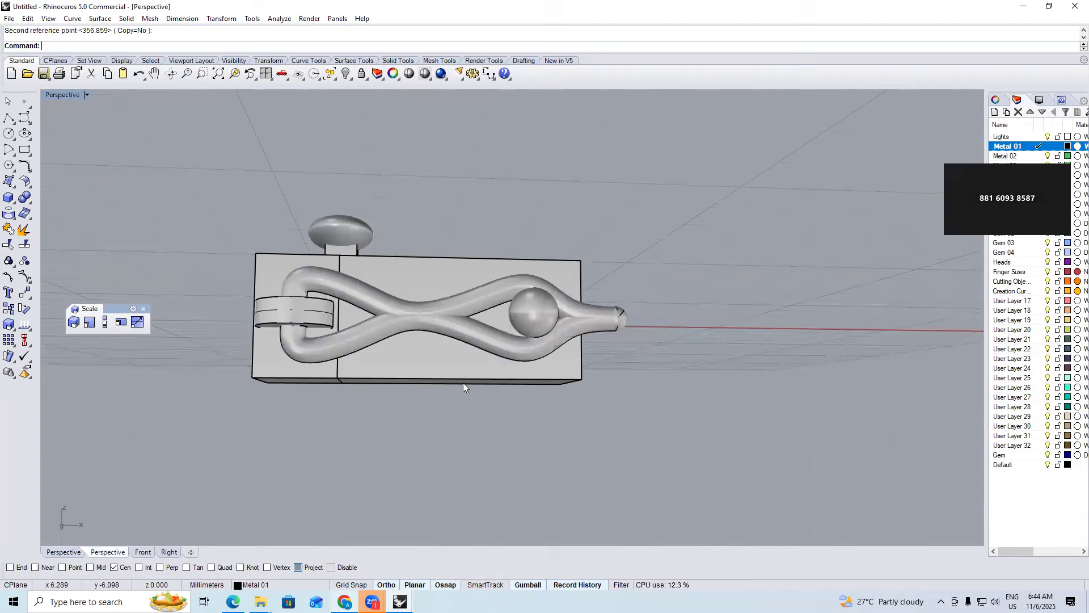
pyautogui.moveTo(463, 384); pyautogui.dragTo(404, 430, button='right')
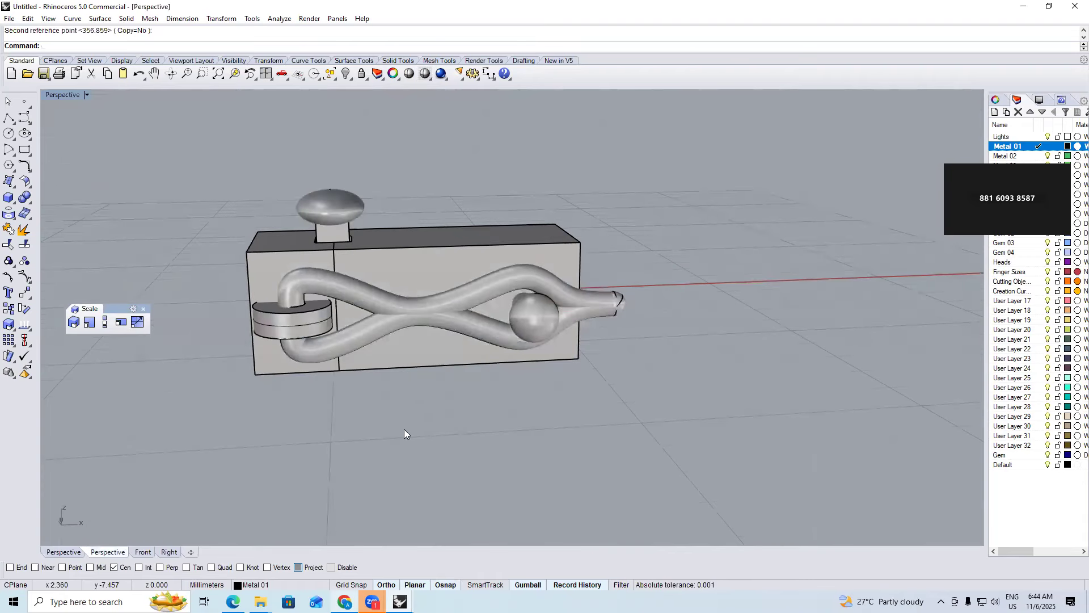
# Examine how the button, latch and ball-ended peg fit together on the casing from several angles
pyautogui.click(408, 299)
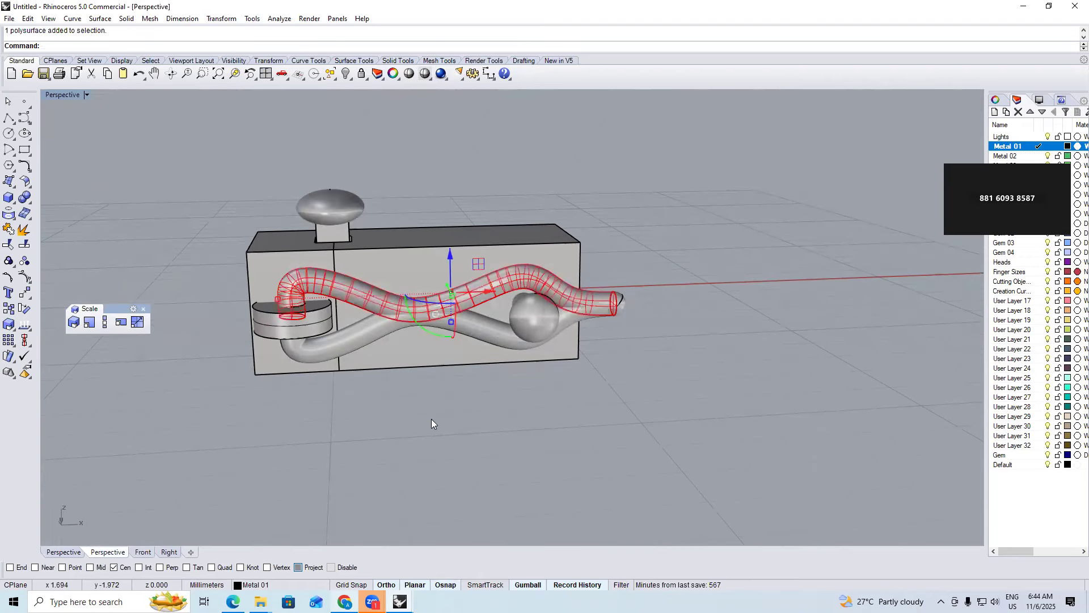
pyautogui.click(325, 206)
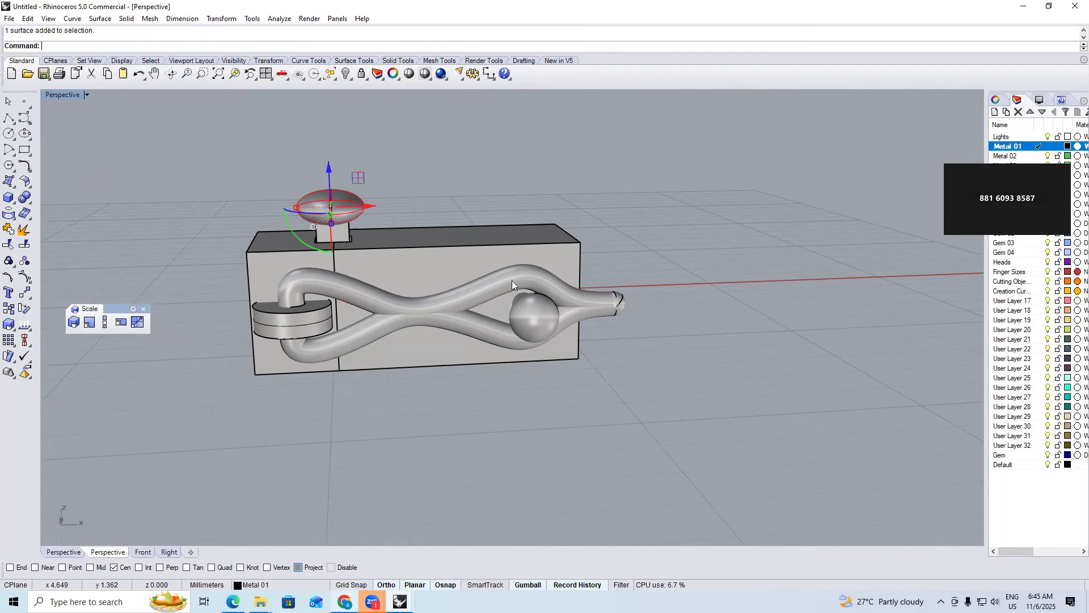
pyautogui.click(582, 292)
pyautogui.press('Escape')
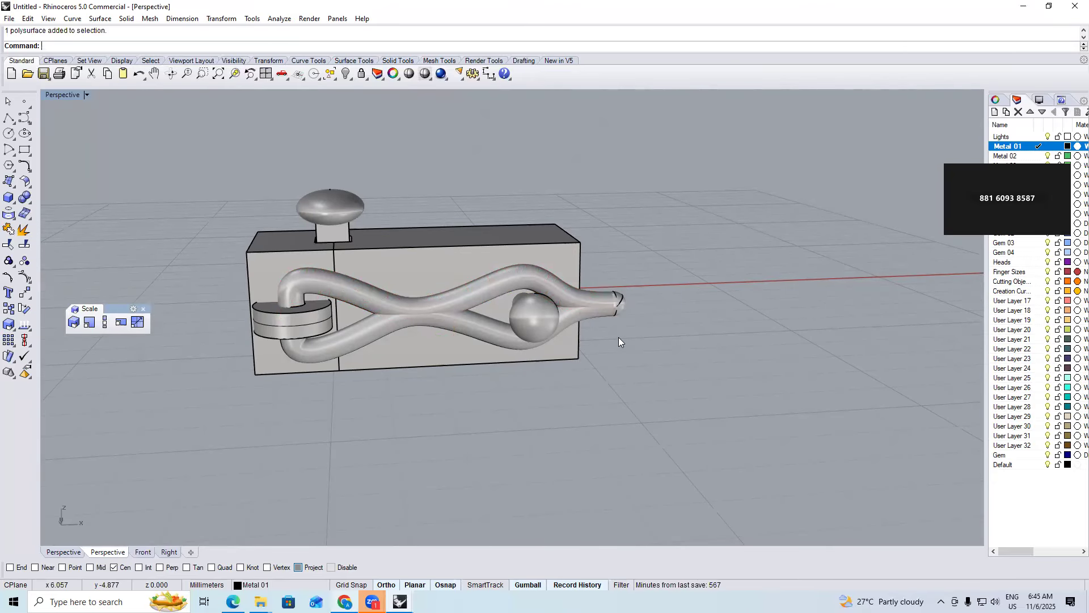
pyautogui.scroll(5, 581, 307)
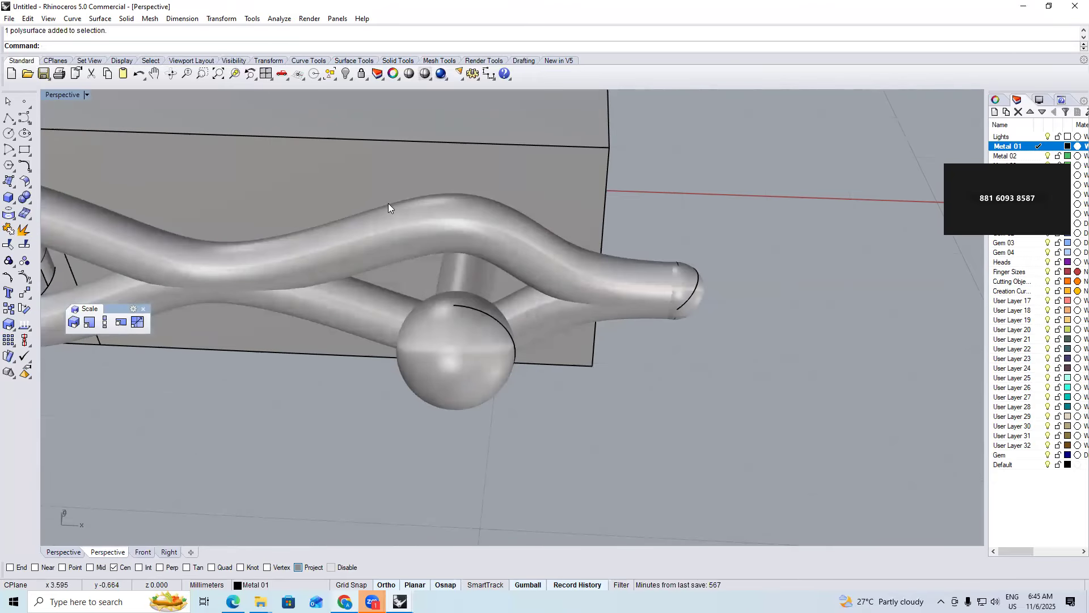
pyautogui.scroll(-6, 283, 227)
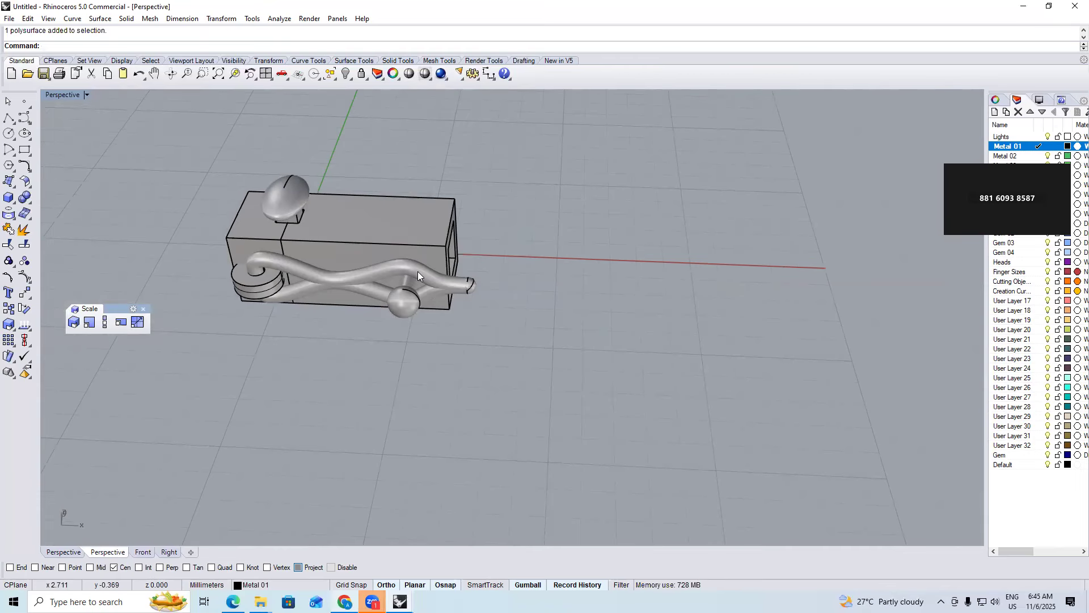
pyautogui.scroll(3, 420, 271)
pyautogui.press('Escape')
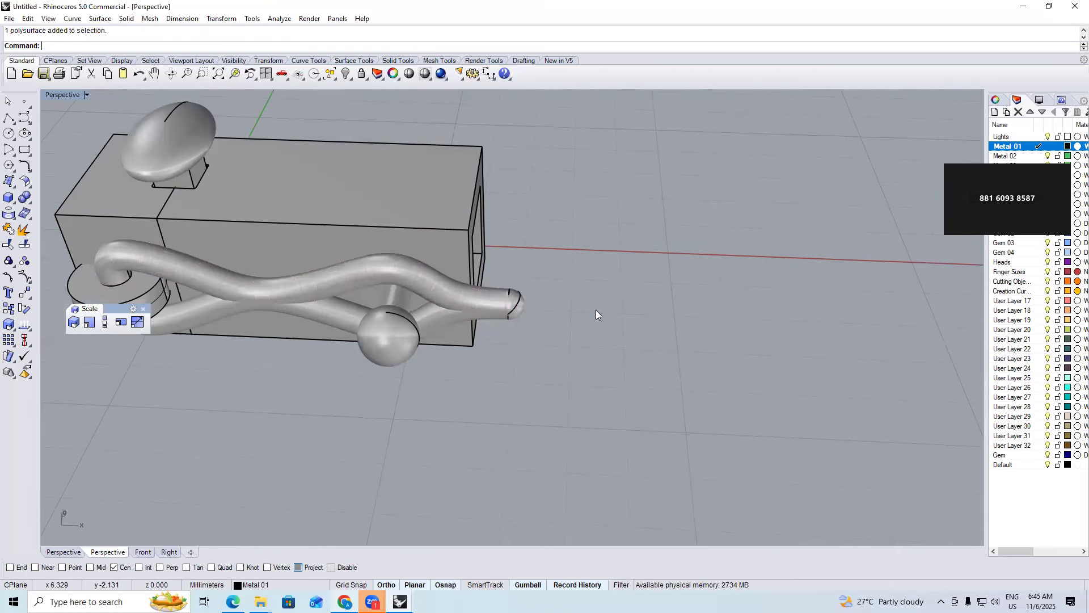
pyautogui.rightClick(588, 308)
pyautogui.moveTo(602, 255); pyautogui.dragTo(603, 349, button='right')
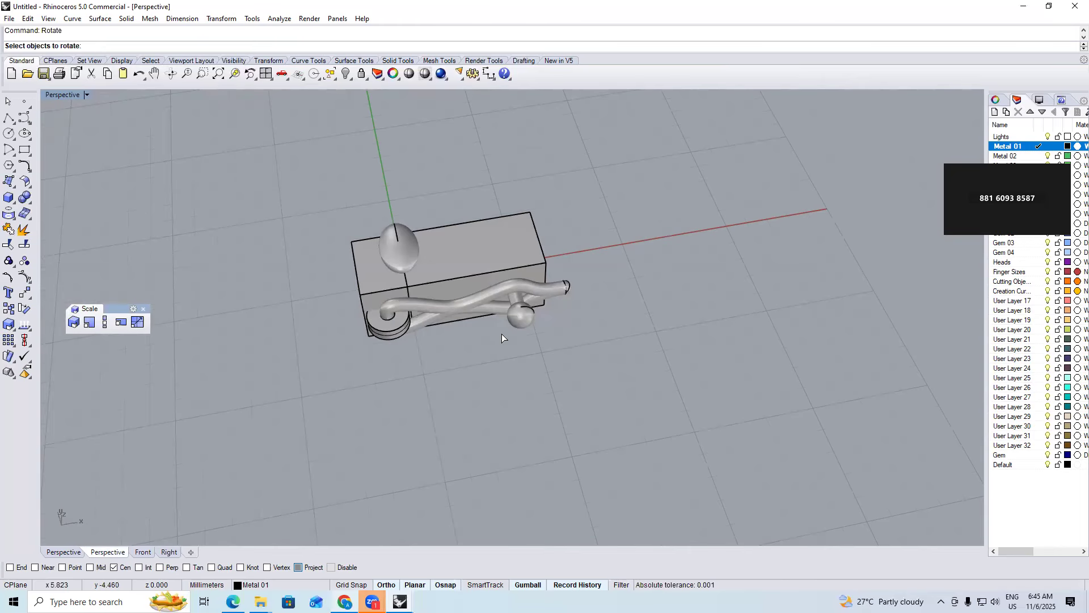
pyautogui.moveTo(607, 330); pyautogui.dragTo(531, 289, button='right')
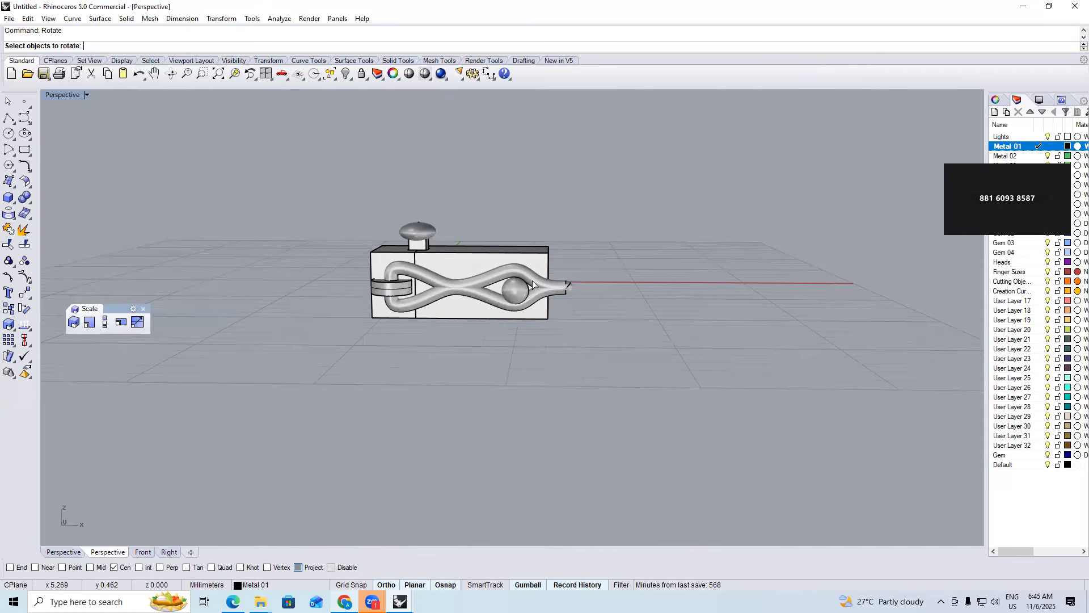
pyautogui.moveTo(560, 324); pyautogui.dragTo(488, 379, button='right')
pyautogui.scroll(5, 469, 355)
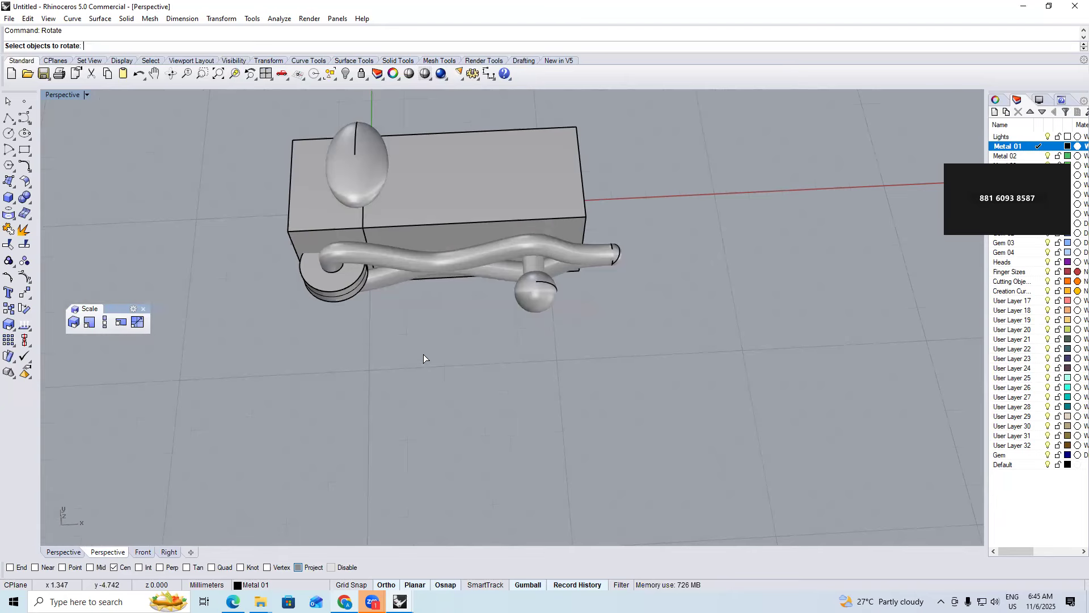
pyautogui.press('Escape')
# Select the side ring, latch and ball-ended peg in the top view and try to move them from the origin
pyautogui.hotkey('ctrl', 'F1')
pyautogui.moveTo(250, 393); pyautogui.dragTo(636, 254)
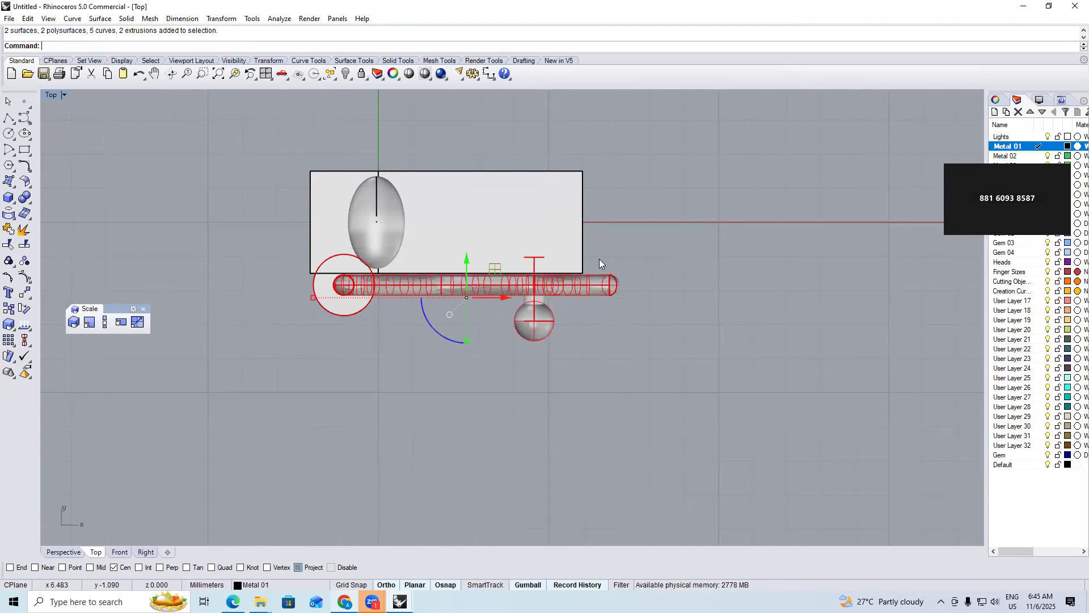
pyautogui.moveTo(599, 259); pyautogui.dragTo(598, 300, button='right')
pyautogui.write('m')
pyautogui.press('Return')
pyautogui.write('01')
pyautogui.press('Return')
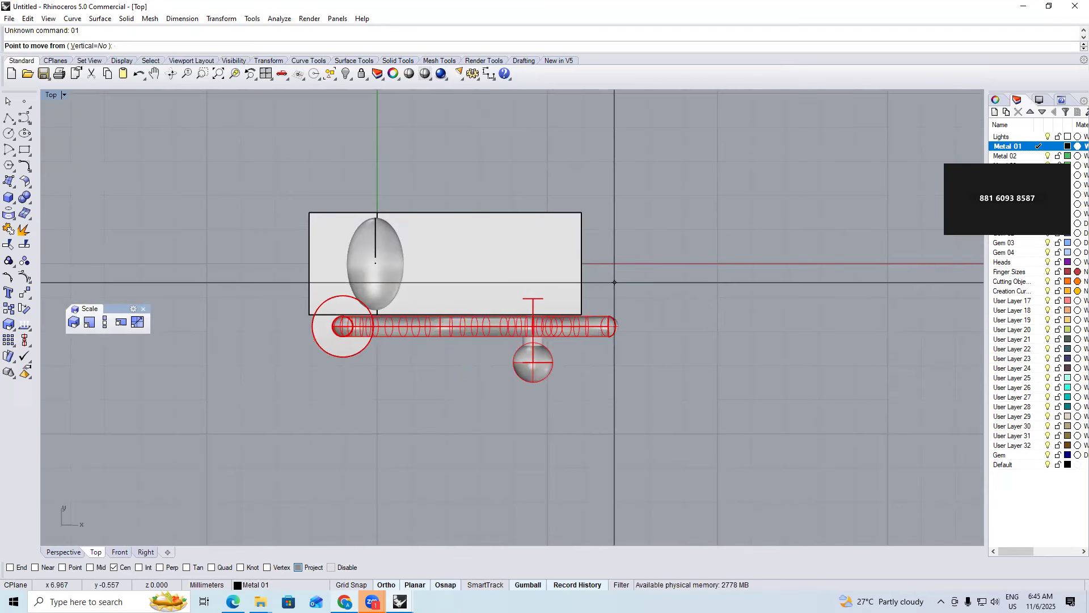
pyautogui.write('0')
pyautogui.press('Return')
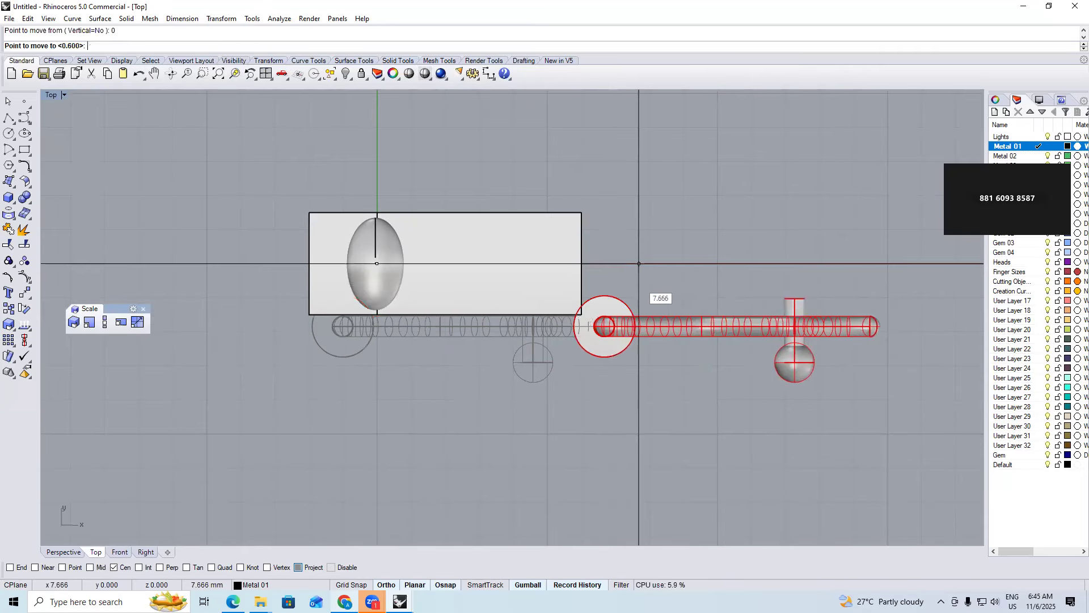
pyautogui.press('Escape')
# Mirror the side ring, latch and ball-ended peg across the x axis through the origin, keeping the originals
pyautogui.write('MIRROR')
pyautogui.press('Return')
pyautogui.write('0')
pyautogui.press('Return')
pyautogui.click(616, 284)
pyautogui.press('Escape')
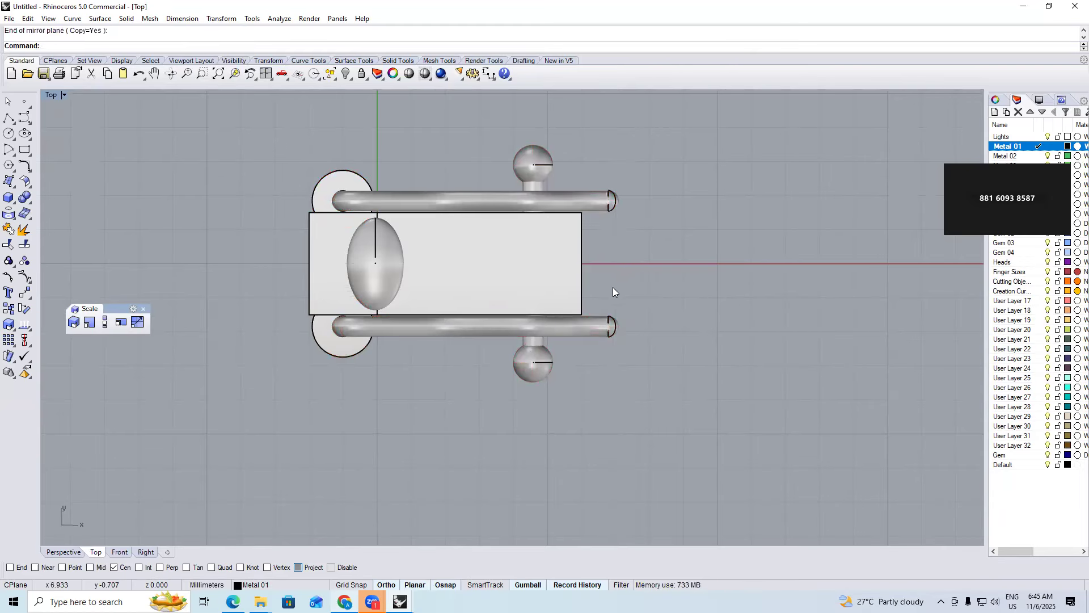
pyautogui.moveTo(595, 316)
pyautogui.mouseDown(button='right')
pyautogui.moveTo(615, 292)
pyautogui.moveTo(591, 314)
pyautogui.moveTo(593, 288)
pyautogui.moveTo(611, 301)
pyautogui.moveTo(603, 331)
pyautogui.mouseUp(button='right')
pyautogui.hotkey('ctrl', 'F3')
pyautogui.hotkey('ctrl', 'F4')
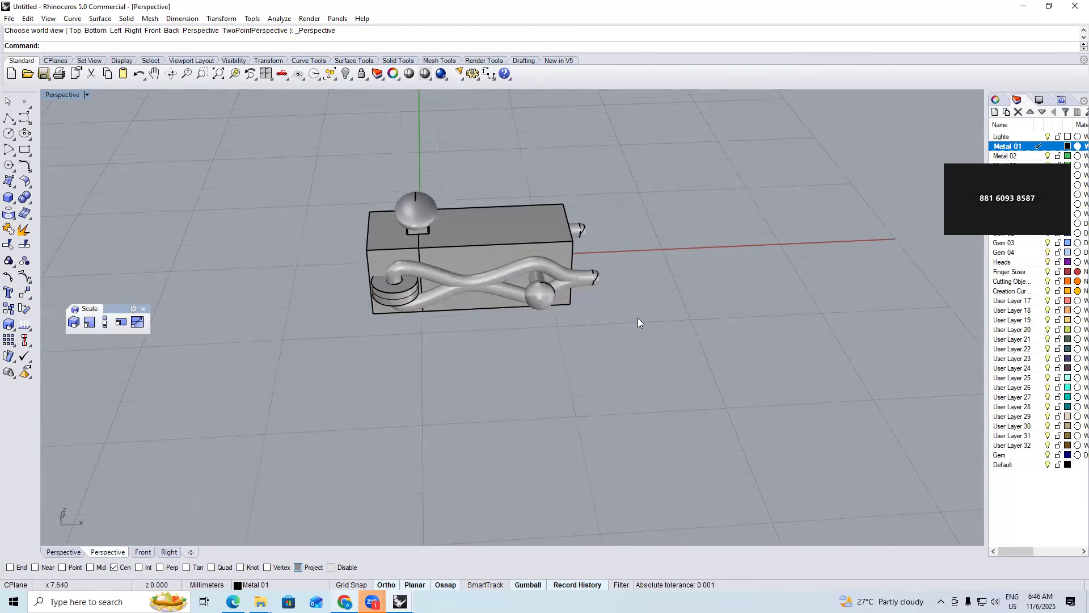
pyautogui.moveTo(647, 309); pyautogui.dragTo(651, 368, button='right')
pyautogui.moveTo(512, 319); pyautogui.dragTo(459, 262, button='right')
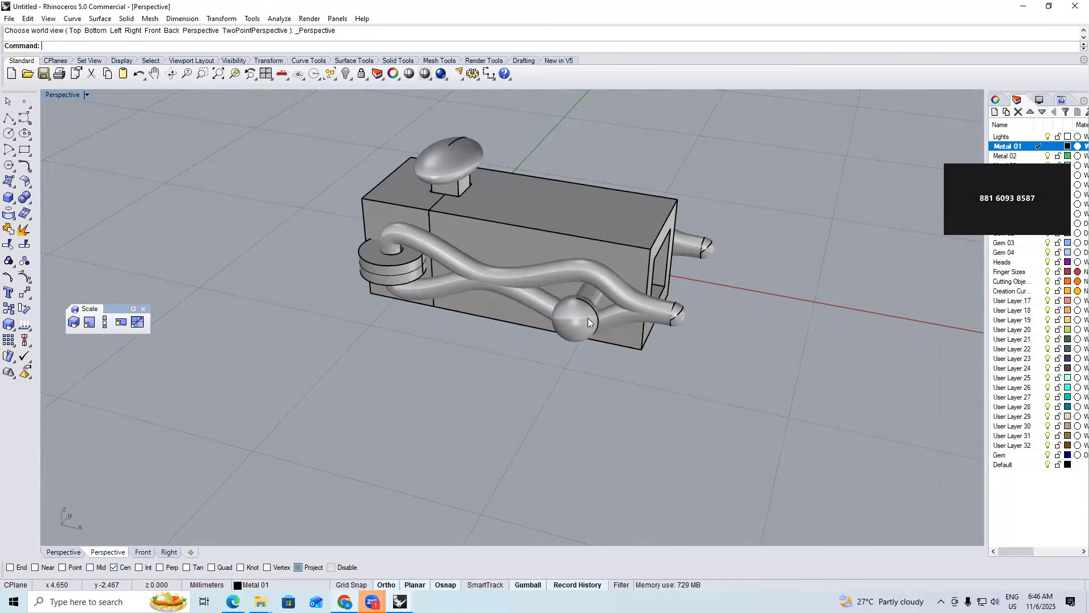
pyautogui.moveTo(652, 332); pyautogui.dragTo(662, 409, button='right')
# Undo the mirrored copy and delete the original latch, ball-ended peg, side ring, tip sphere and their curves, leaving only the casing and button
pyautogui.hotkey('ctrl', 'F1')
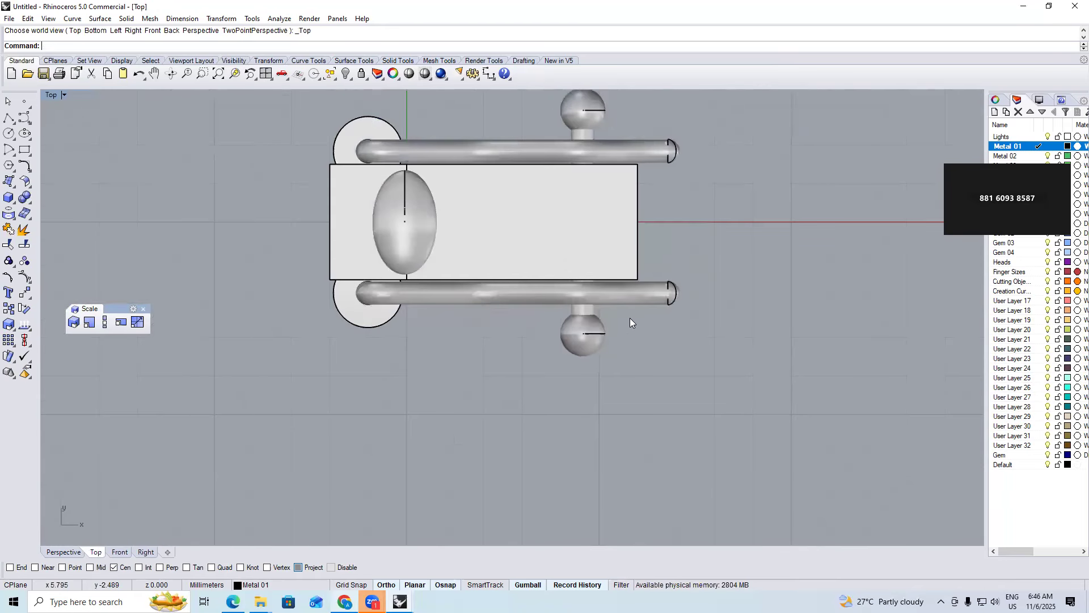
pyautogui.hotkey('ctrl', 'z')
pyautogui.moveTo(541, 298); pyautogui.dragTo(540, 299)
pyautogui.press('Delete')
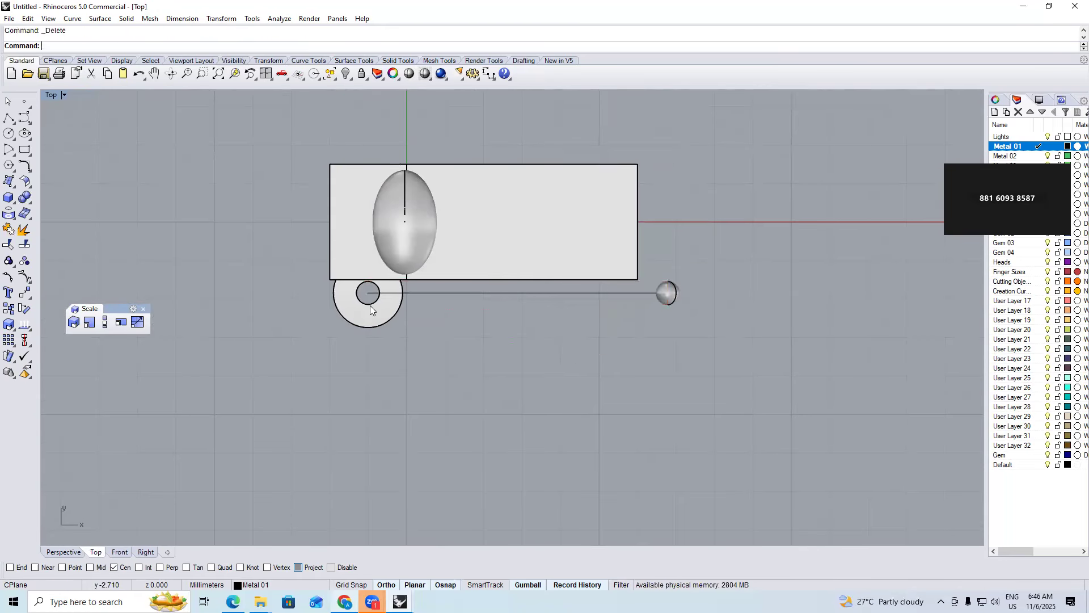
pyautogui.click(370, 307)
pyautogui.press('Delete')
pyautogui.click(356, 295)
pyautogui.press('Delete')
pyautogui.moveTo(715, 316); pyautogui.dragTo(630, 287)
pyautogui.press('Delete')
# Draw a 0.6 mm diameter circle beside the casing's long side near the button end and offset it outward by 0.6 mm
pyautogui.click(9, 134)
pyautogui.click(344, 325)
pyautogui.write('.6')
pyautogui.press('Return')
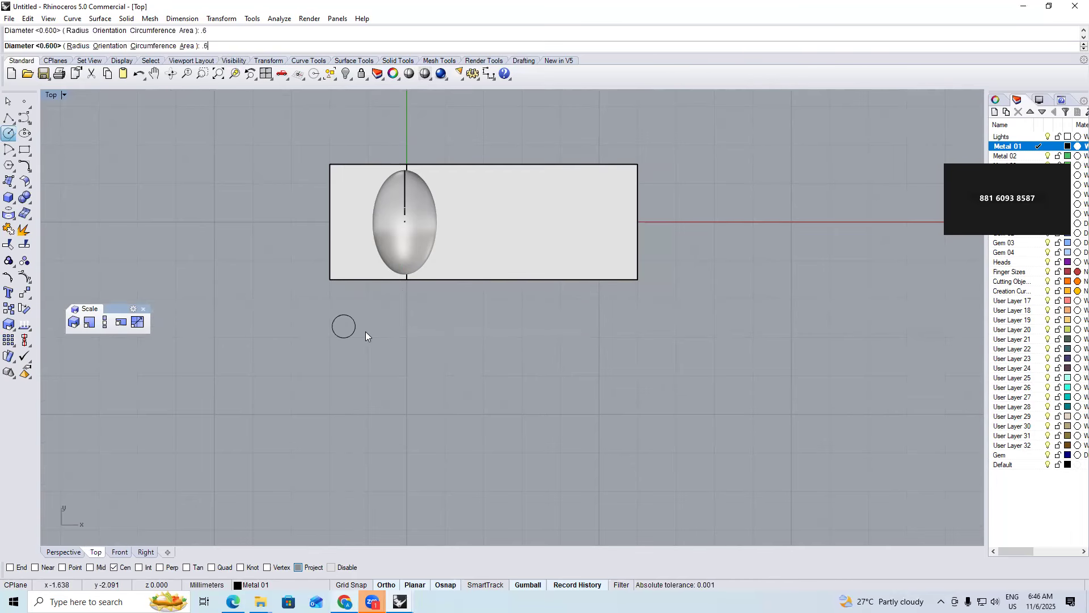
pyautogui.scroll(6, 366, 330)
pyautogui.click(338, 344)
pyautogui.moveTo(365, 347); pyautogui.dragTo(400, 364, button='right')
pyautogui.write('O')
pyautogui.press('Return')
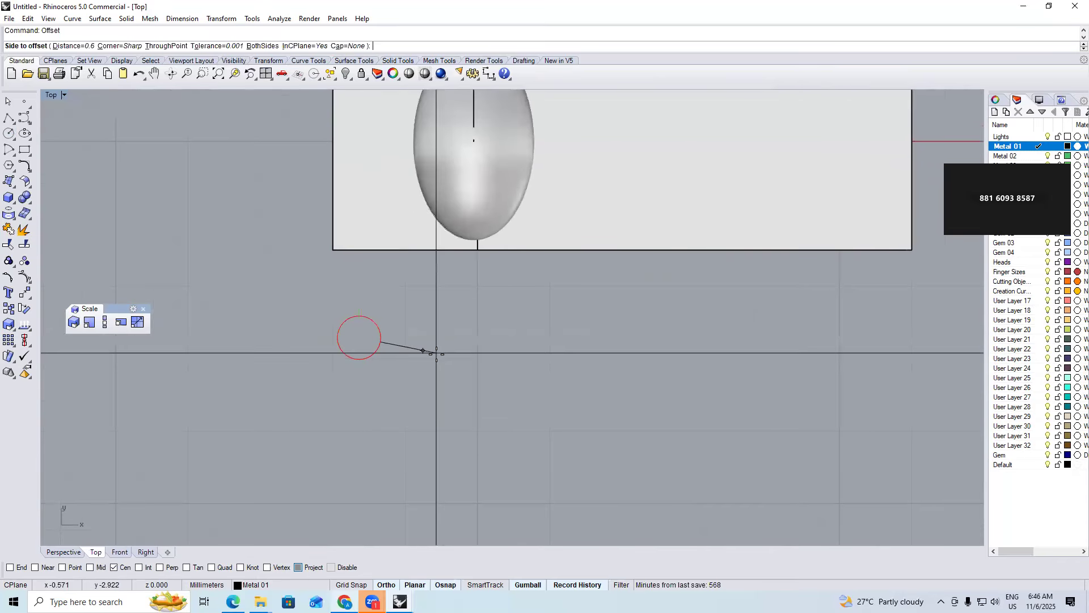
pyautogui.click(434, 353)
# Extrude the two concentric circles to both sides as a solid ring
pyautogui.moveTo(447, 341); pyautogui.dragTo(300, 385)
pyautogui.write('e')
pyautogui.press('Return')
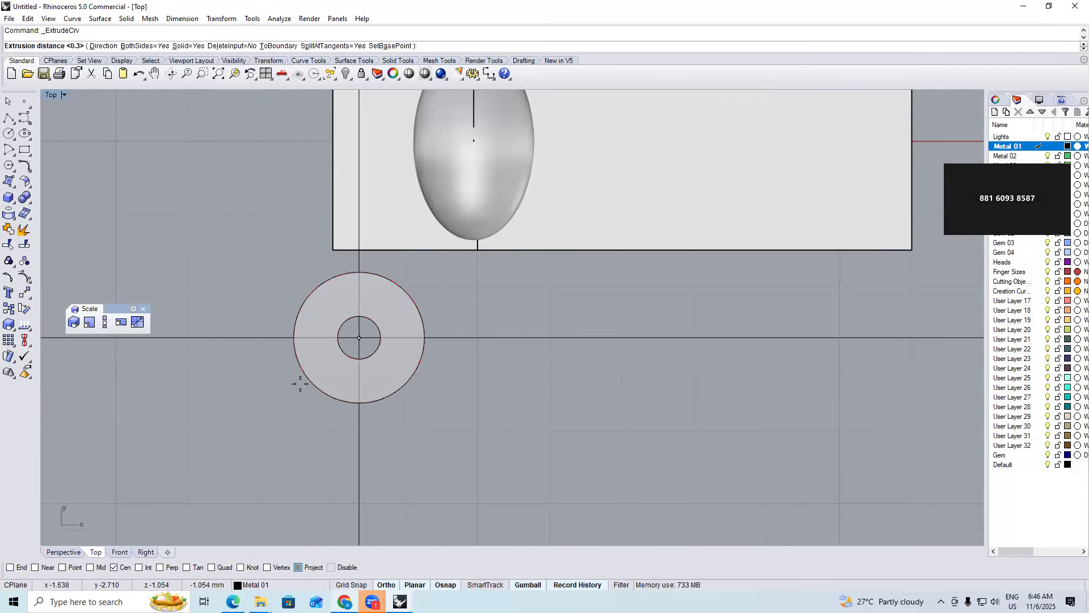
pyautogui.hotkey('ctrl', 'F4')
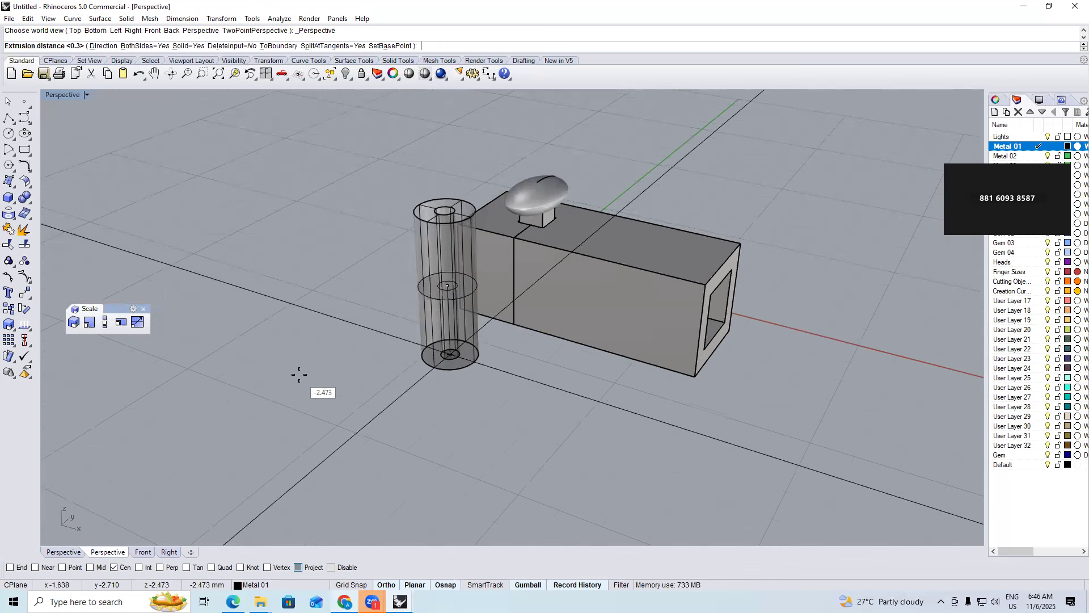
pyautogui.press('Return')
# Move the ring against the casing's long side near the button end so that it slightly overlaps the casing
pyautogui.hotkey('ctrl', 'F2')
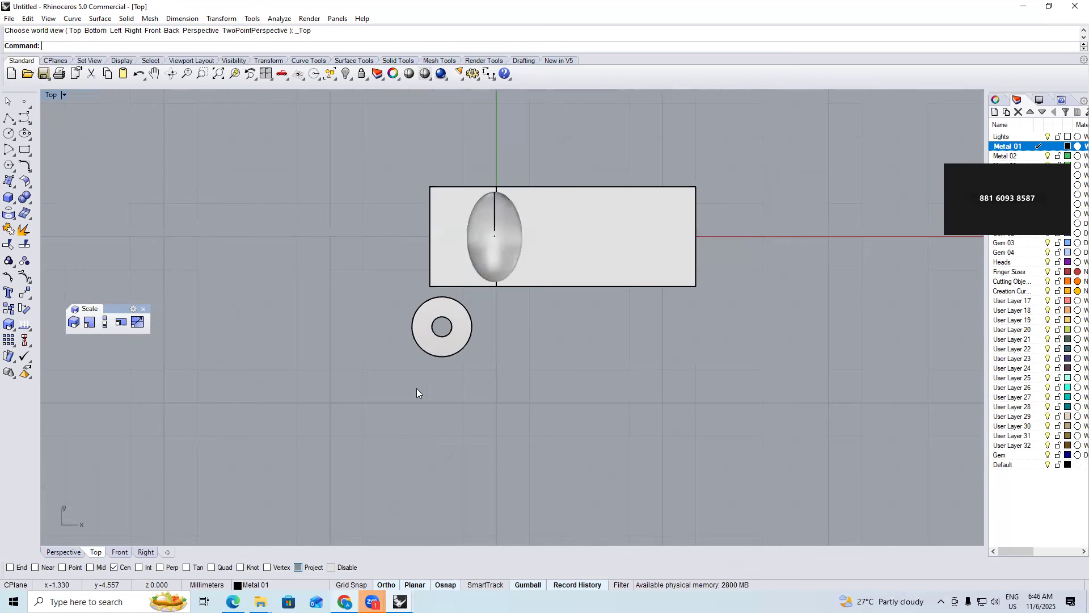
pyautogui.click(444, 324)
pyautogui.moveTo(442, 302); pyautogui.dragTo(493, 303)
pyautogui.press('Escape')
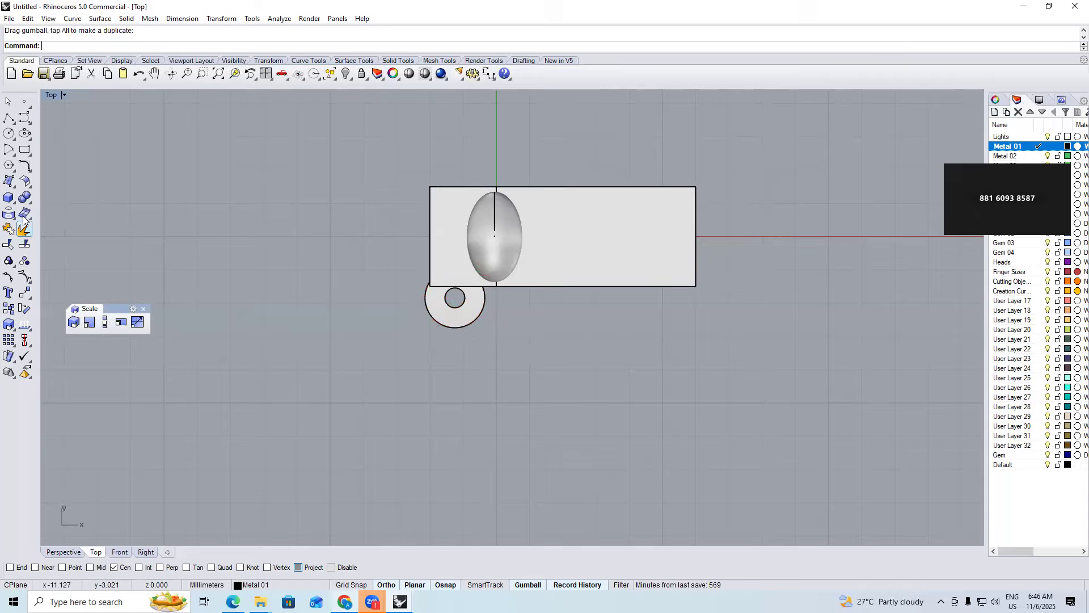
# Draw a straight line about 2 mm long outward across the casing's long side near its open end and shift it about 0.4 mm outward
pyautogui.click(9, 117)
pyautogui.click(642, 287)
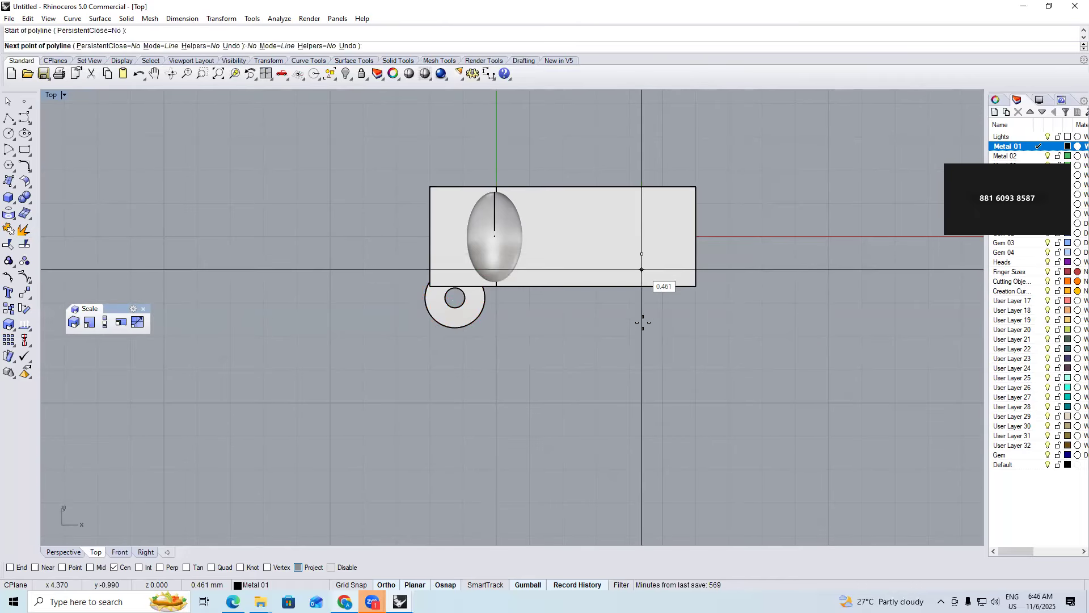
pyautogui.click(641, 321)
pyautogui.press('Return')
pyautogui.click(641, 294)
pyautogui.moveTo(642, 254); pyautogui.dragTo(642, 269)
# Turn the short line into a flat-capped pipe about 0.6 mm in diameter to form the peg
pyautogui.write('pipe')
pyautogui.press('Return')
pyautogui.press('Return')
pyautogui.press('Return')
pyautogui.press('Return')
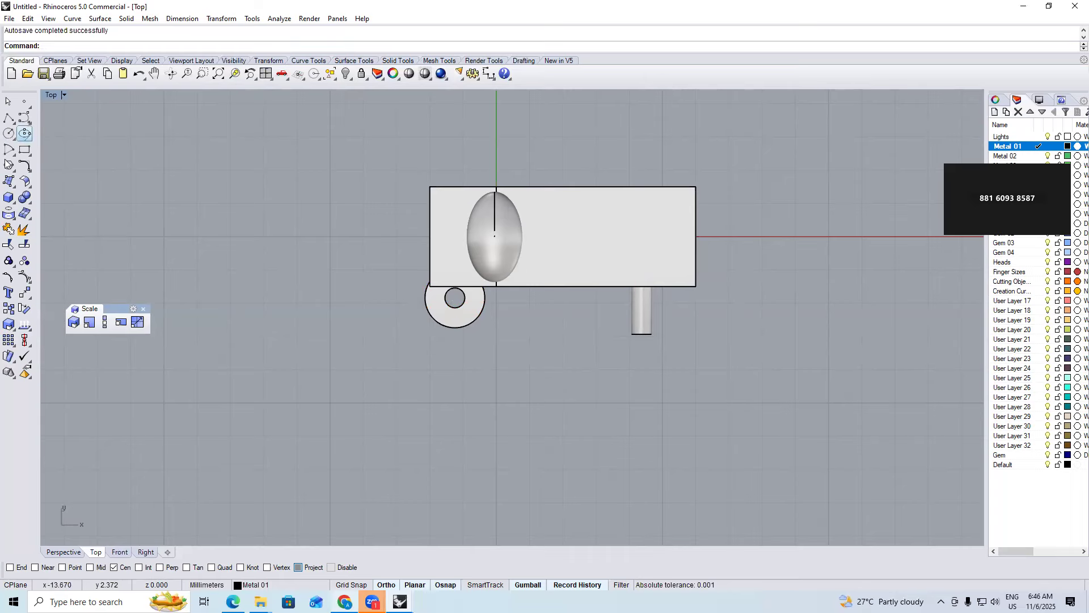
# Add a sphere about 0.8 mm in diameter centered on the peg's outer end, using the center snap
pyautogui.click(9, 197)
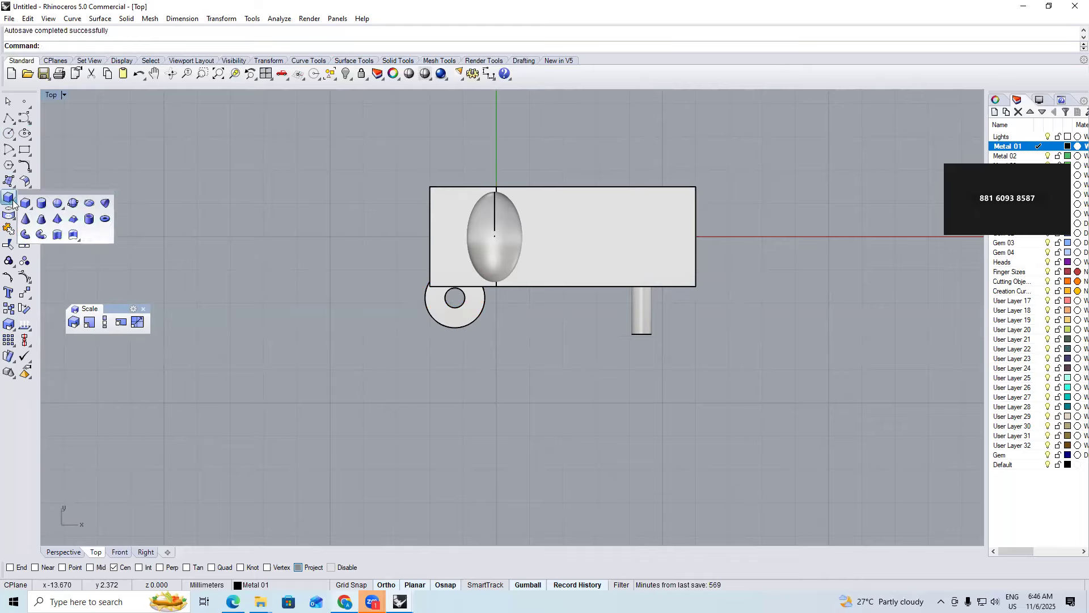
pyautogui.click(57, 203)
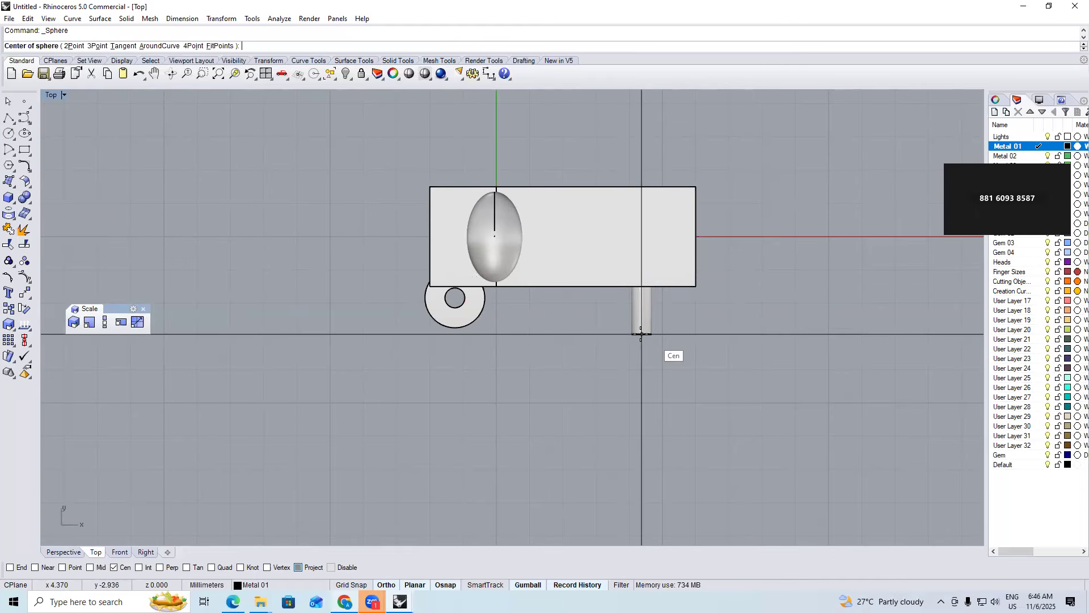
pyautogui.click(642, 333)
pyautogui.click(666, 343)
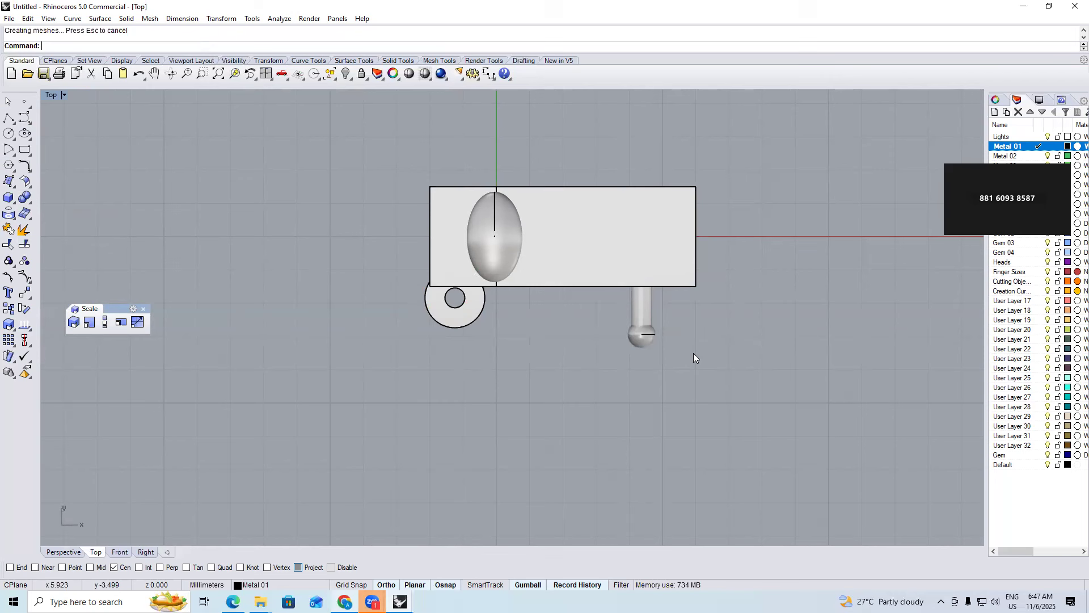
pyautogui.scroll(1, 647, 347)
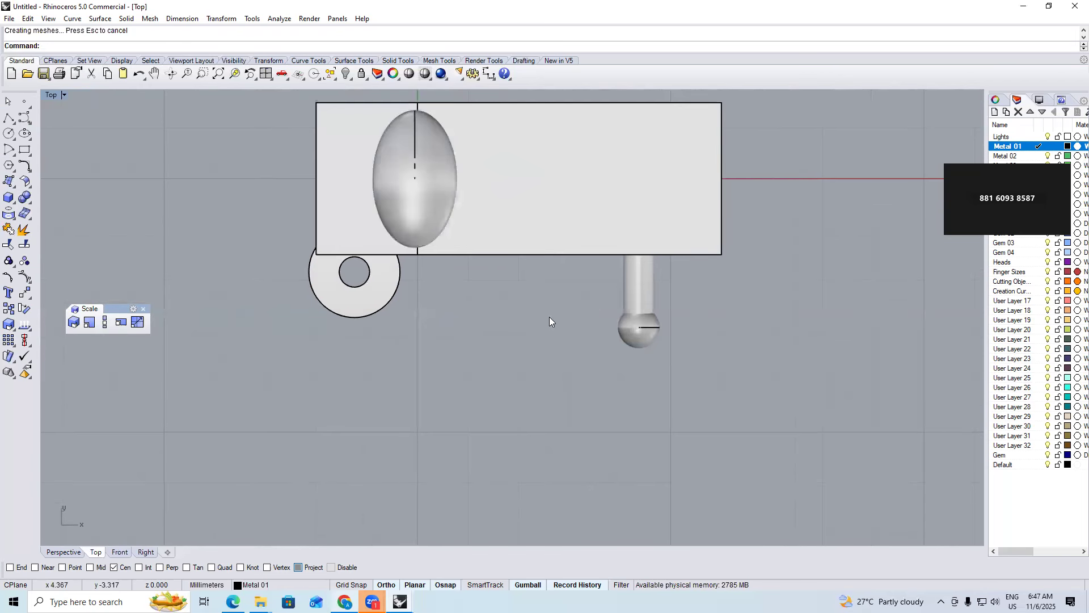
# Enlarge the sphere on the peg's outer end to about 0.9 mm in diameter
pyautogui.scroll(-3, 522, 298)
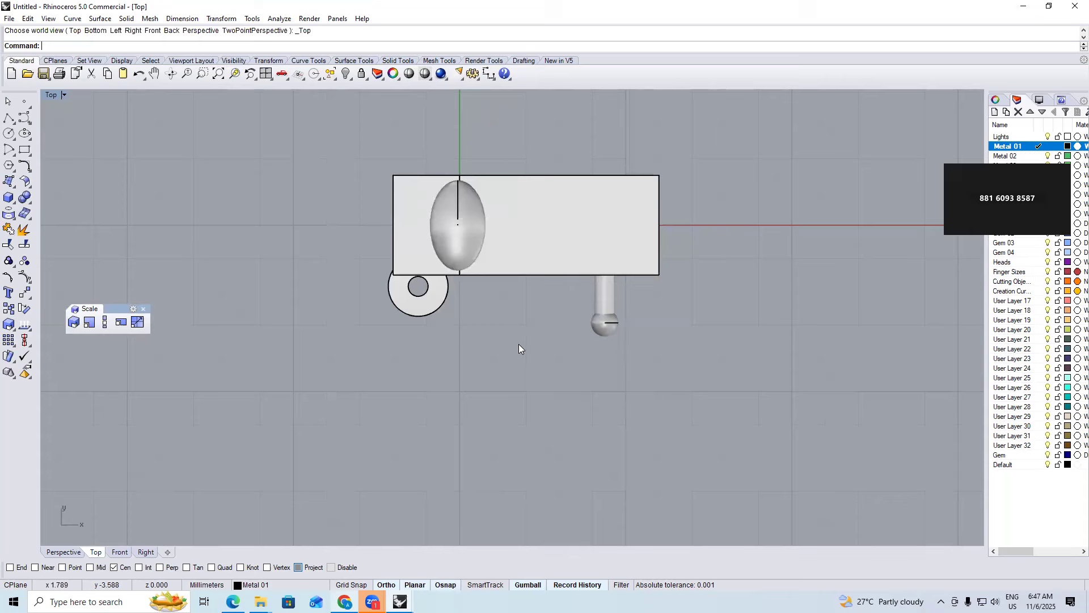
pyautogui.moveTo(541, 332)
pyautogui.mouseDown(button='right')
pyautogui.moveTo(544, 302)
pyautogui.moveTo(524, 320)
pyautogui.mouseUp(button='right')
pyautogui.press('F2')
pyautogui.scroll(4, 590, 305)
pyautogui.click(580, 294)
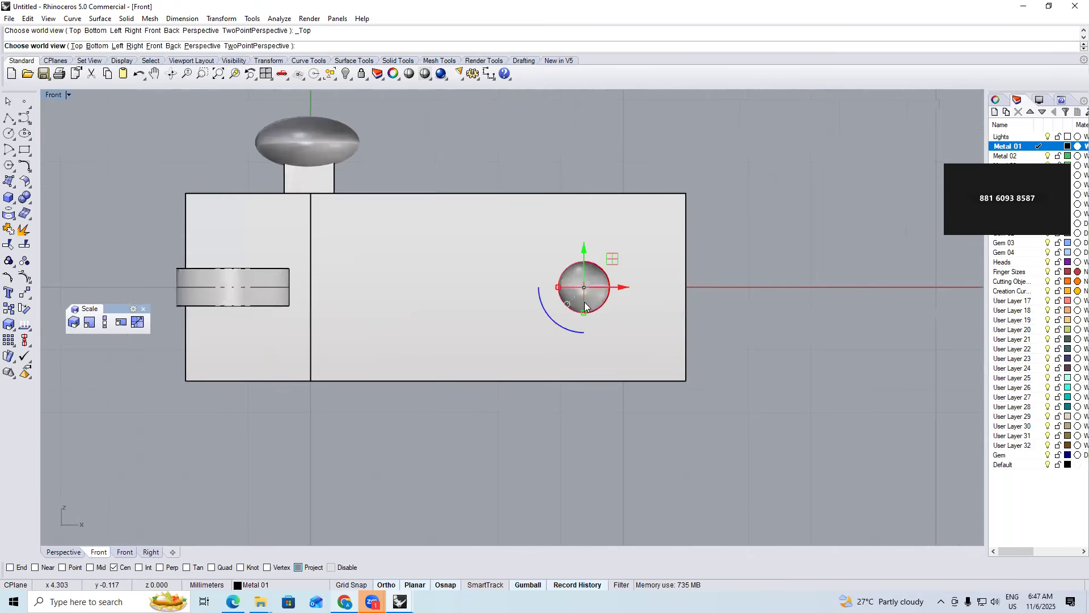
pyautogui.press('F1')
pyautogui.keyDown('shift'); pyautogui.click(578, 231); pyautogui.keyUp('shift')
pyautogui.moveTo(586, 309); pyautogui.dragTo(564, 289)
pyautogui.click(589, 311)
pyautogui.scroll(3, 564, 290)
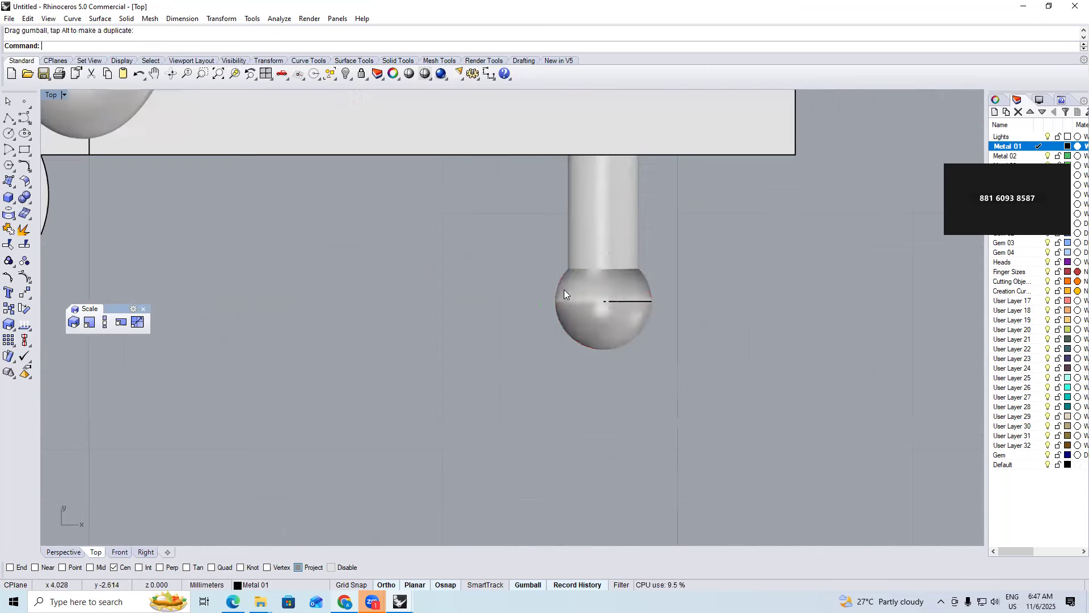
pyautogui.moveTo(602, 253); pyautogui.dragTo(602, 249)
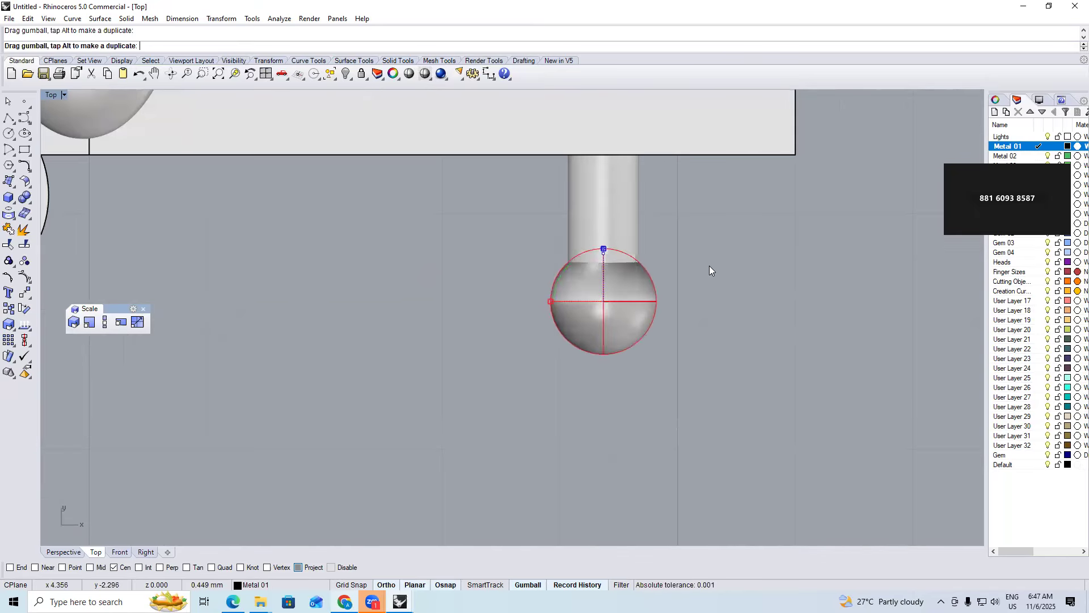
pyautogui.click(709, 267)
# Draw a wavy interpolated curve in front view from the ring, dipping at mid-length, arching over the peg's ball and ending just past the casing's open end
pyautogui.hotkey('ctrl', 'F2')
pyautogui.scroll(-2, 608, 282)
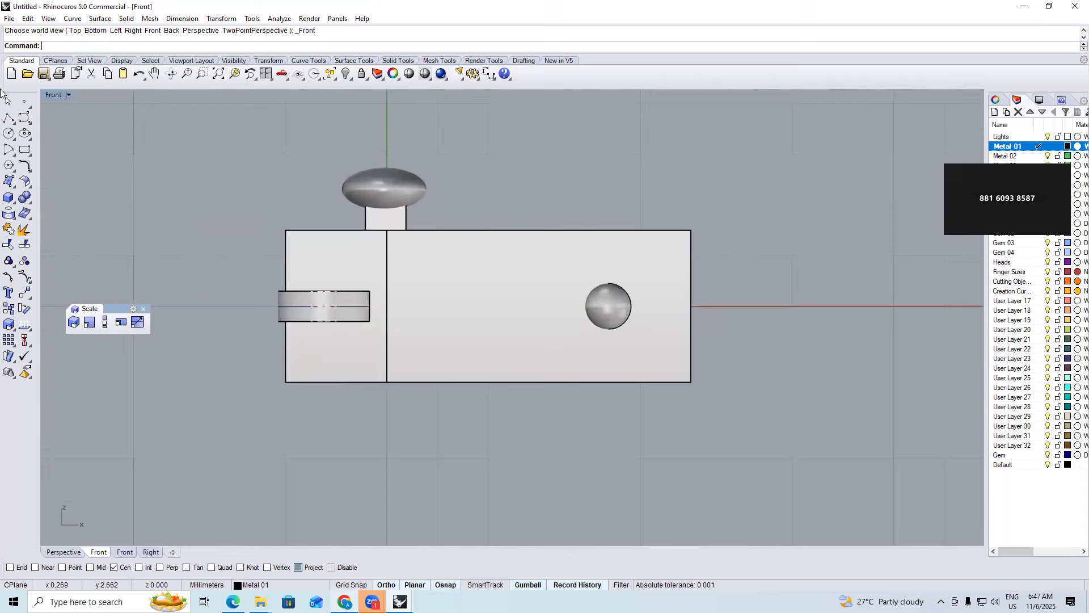
pyautogui.click(25, 122)
pyautogui.click(56, 126)
pyautogui.scroll(2, 303, 290)
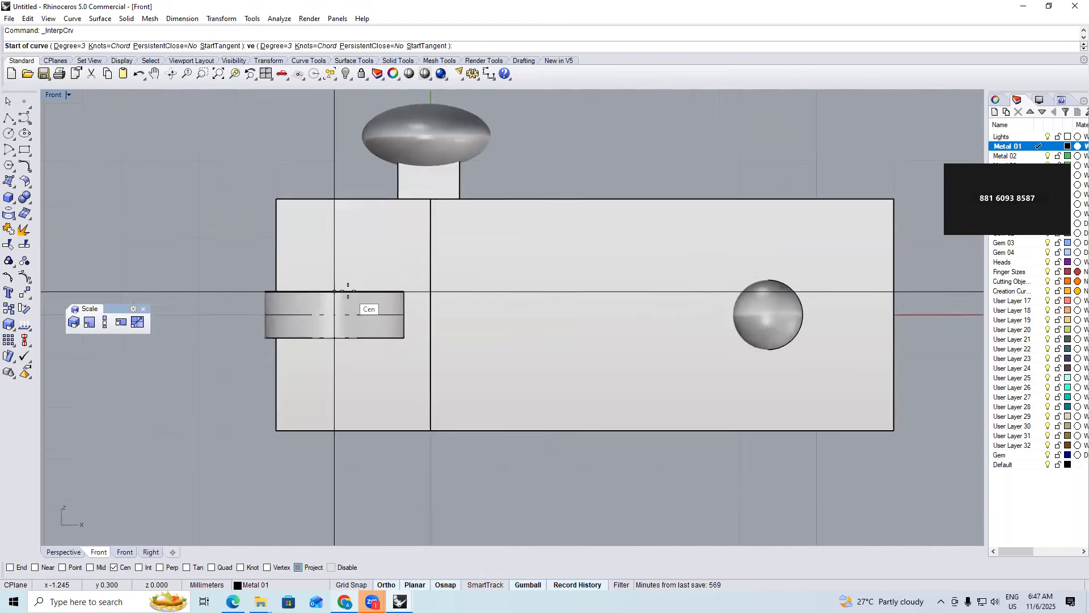
pyautogui.click(349, 261)
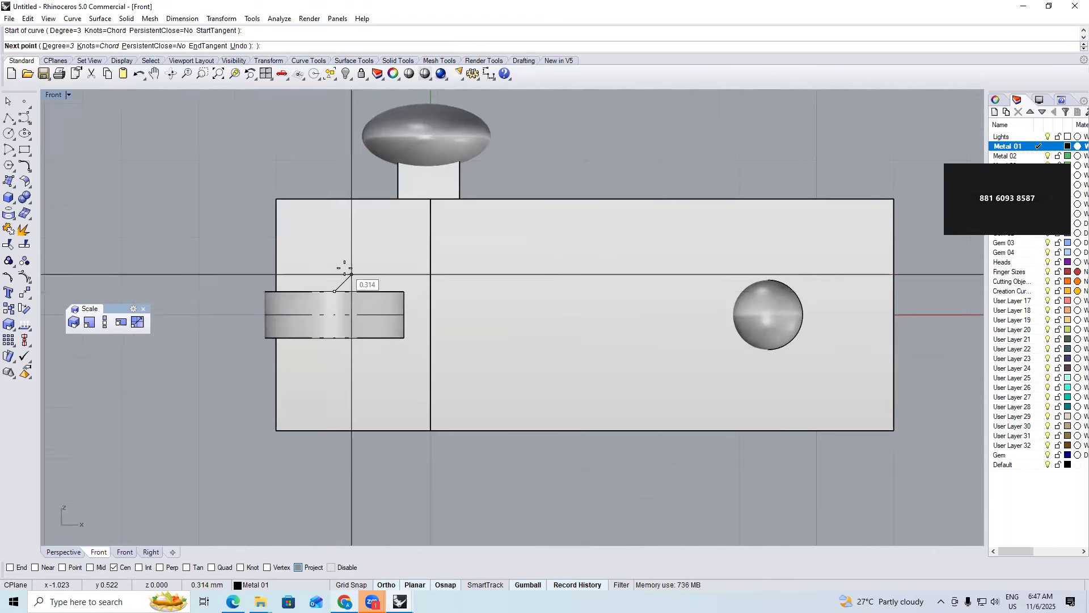
pyautogui.click(340, 266)
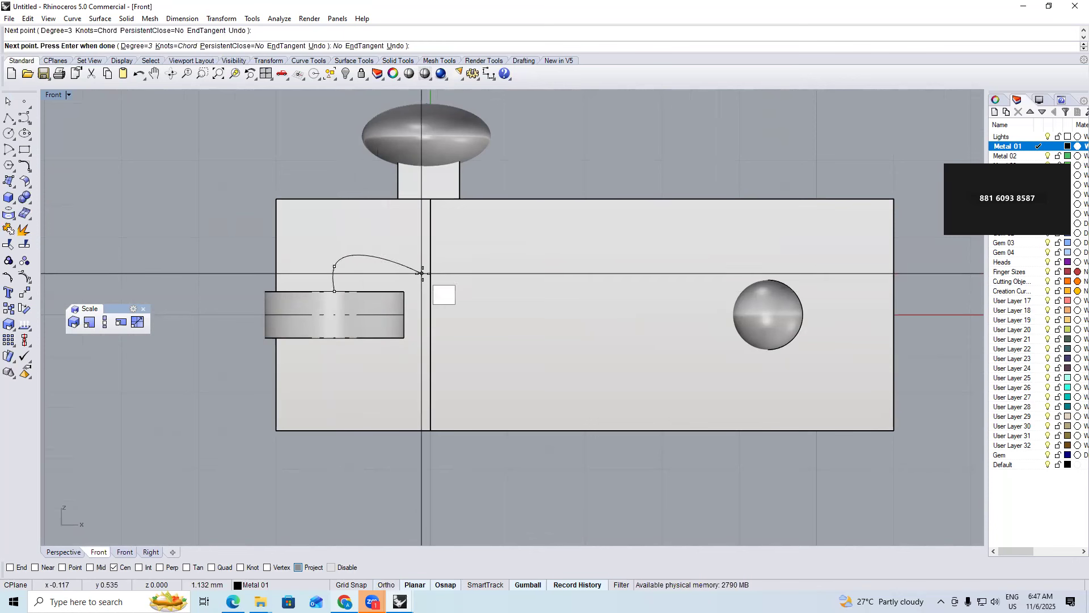
pyautogui.click(458, 287)
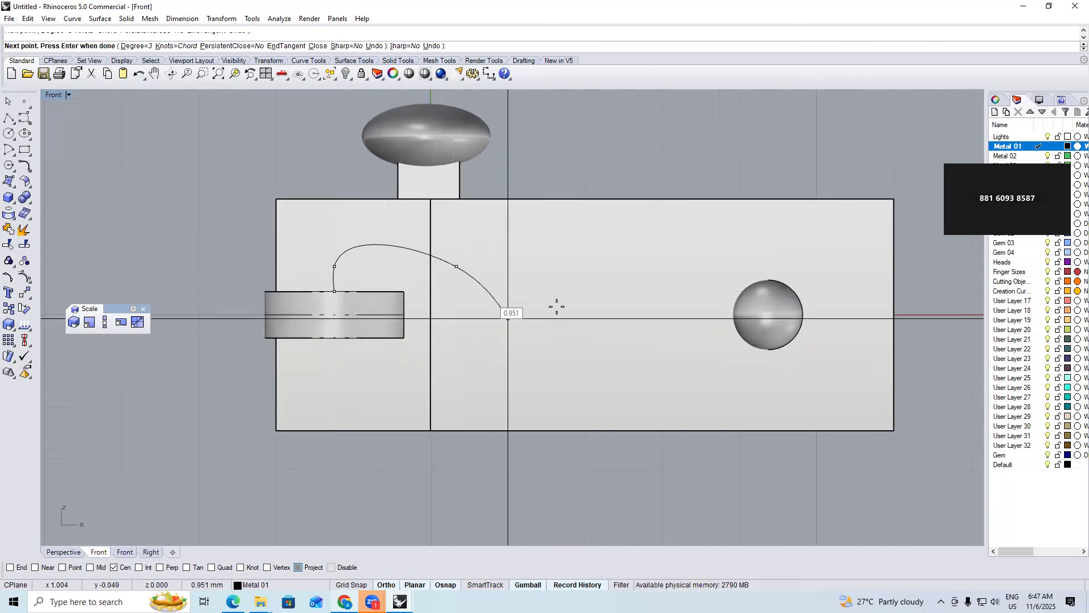
pyautogui.click(353, 568)
pyautogui.click(553, 311)
pyautogui.click(648, 304)
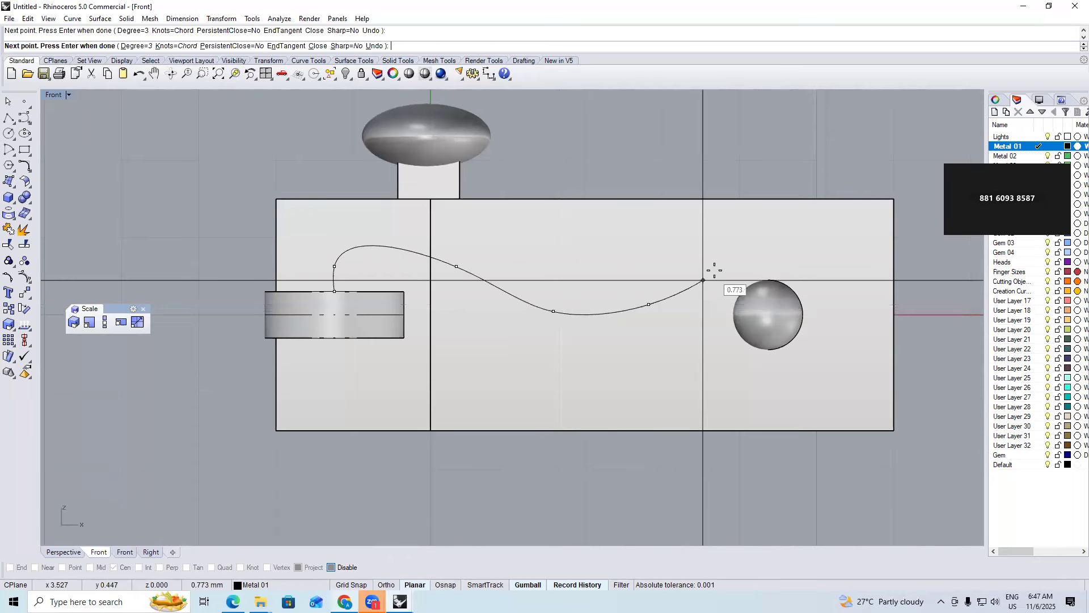
pyautogui.click(718, 265)
pyautogui.click(776, 253)
pyautogui.press('F8')
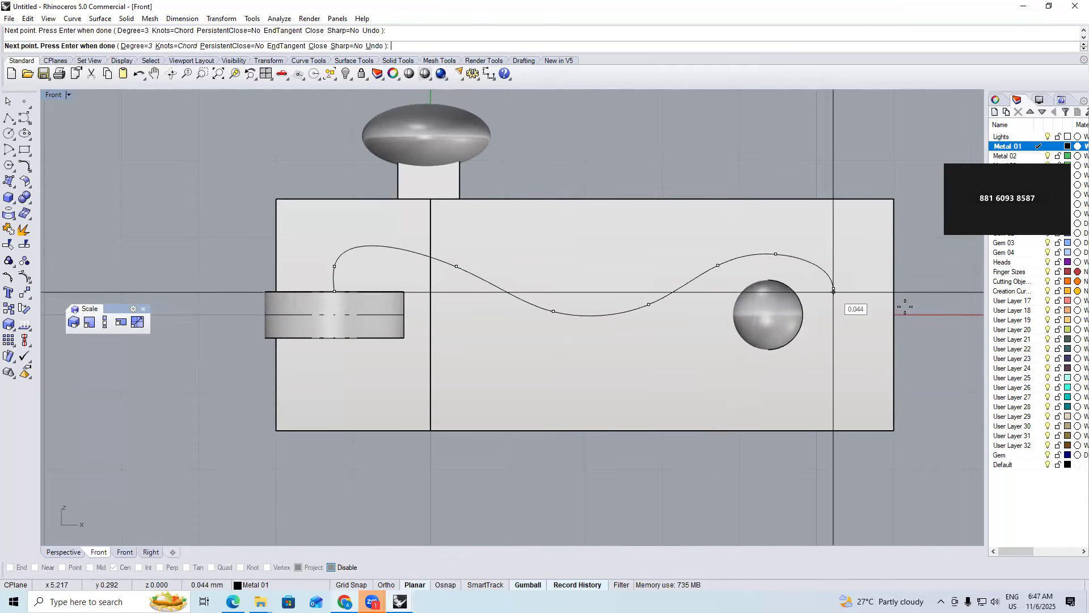
pyautogui.press('Escape')
pyautogui.click(923, 316)
# Move the wavy curve about 1.8 mm outward so it passes through the ring's center in top view
pyautogui.scroll(-2, 761, 315)
pyautogui.hotkey('ctrl', 'F1')
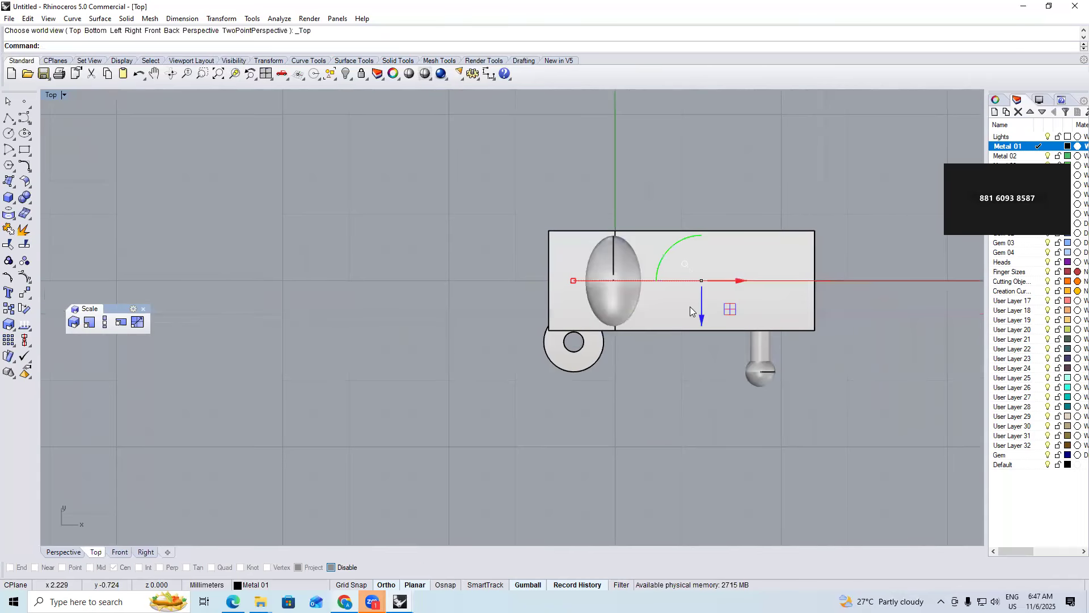
pyautogui.moveTo(698, 310); pyautogui.dragTo(697, 369)
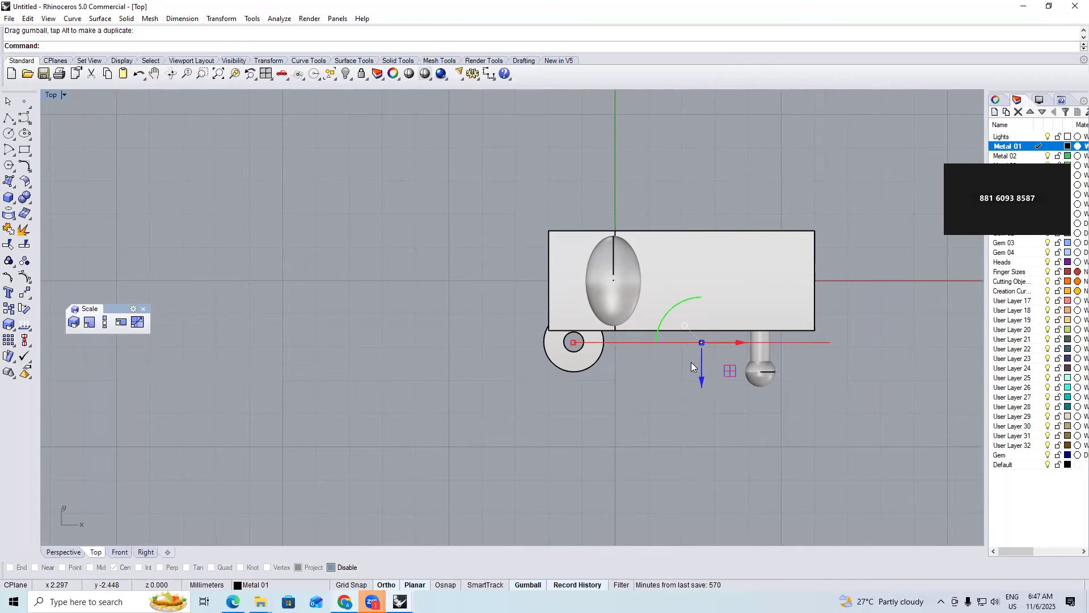
pyautogui.moveTo(691, 360); pyautogui.dragTo(689, 345, button='right')
pyautogui.hotkey('ctrl', 'F2')
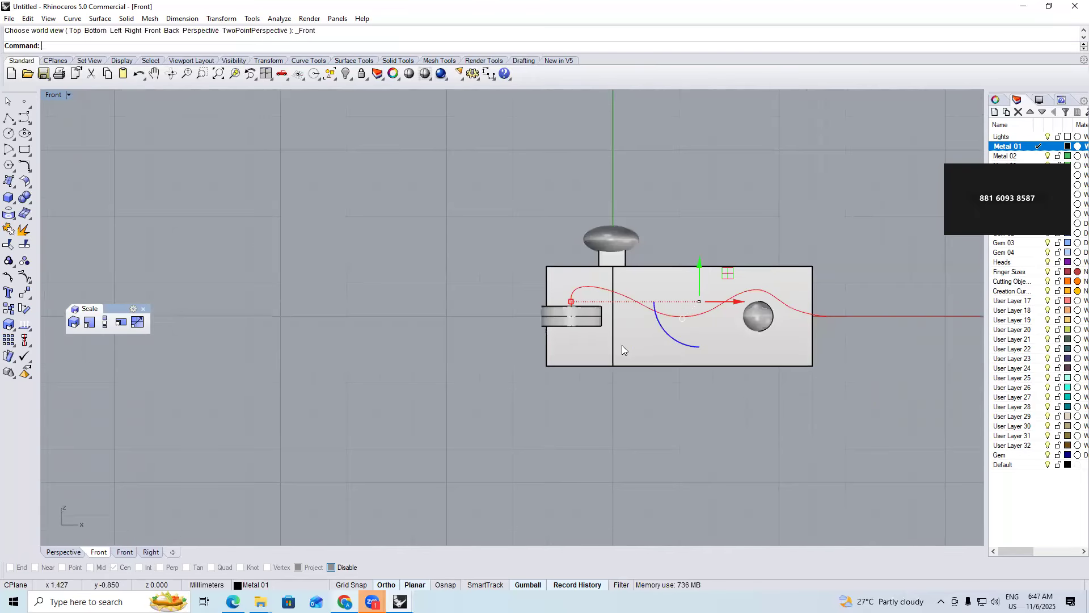
# Edit the wavy curve's control points so its start at the ring sits on the horizontal center line
pyautogui.scroll(5, 547, 285)
pyautogui.write('PO')
pyautogui.press('Return')
pyautogui.hotkey('ctrl', 'alt', 'w')
pyautogui.moveTo(365, 274)
pyautogui.mouseDown()
pyautogui.moveTo(604, 297)
pyautogui.moveTo(546, 297)
pyautogui.moveTo(547, 288)
pyautogui.mouseUp()
pyautogui.hotkey('ctrl', 'alt', 's')
pyautogui.scroll(-10, 548, 264)
pyautogui.press('Escape')
pyautogui.press('Escape')
# Mirror the wavy curve across the horizontal axis through the origin (0), keeping the original, to outline the figure-eight latch
pyautogui.click(666, 274)
pyautogui.write('mi')
pyautogui.press('Return')
pyautogui.write('0')
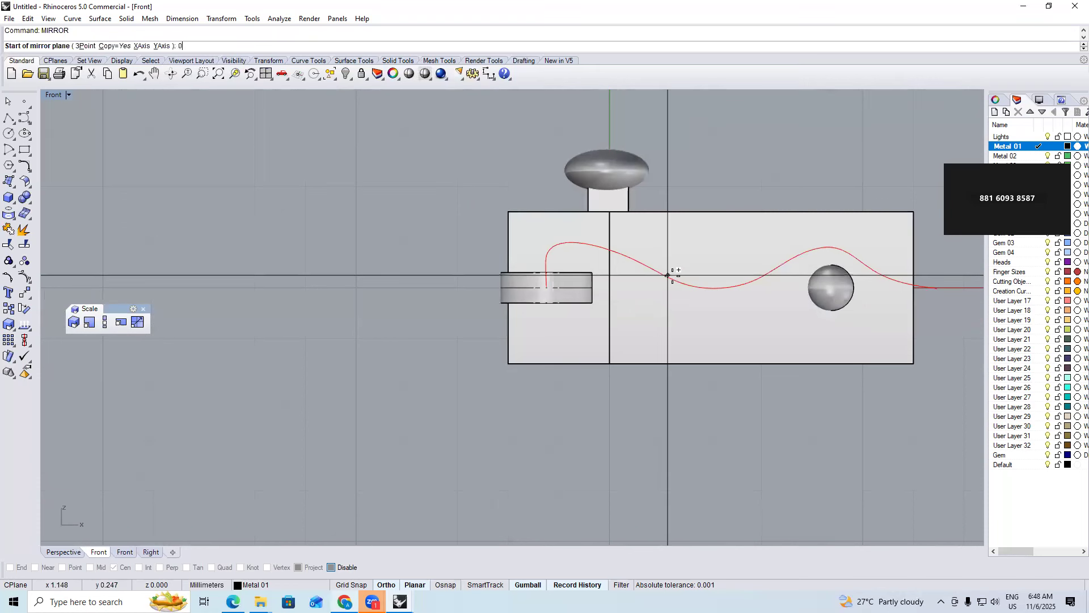
pyautogui.press('Return')
pyautogui.click(869, 274)
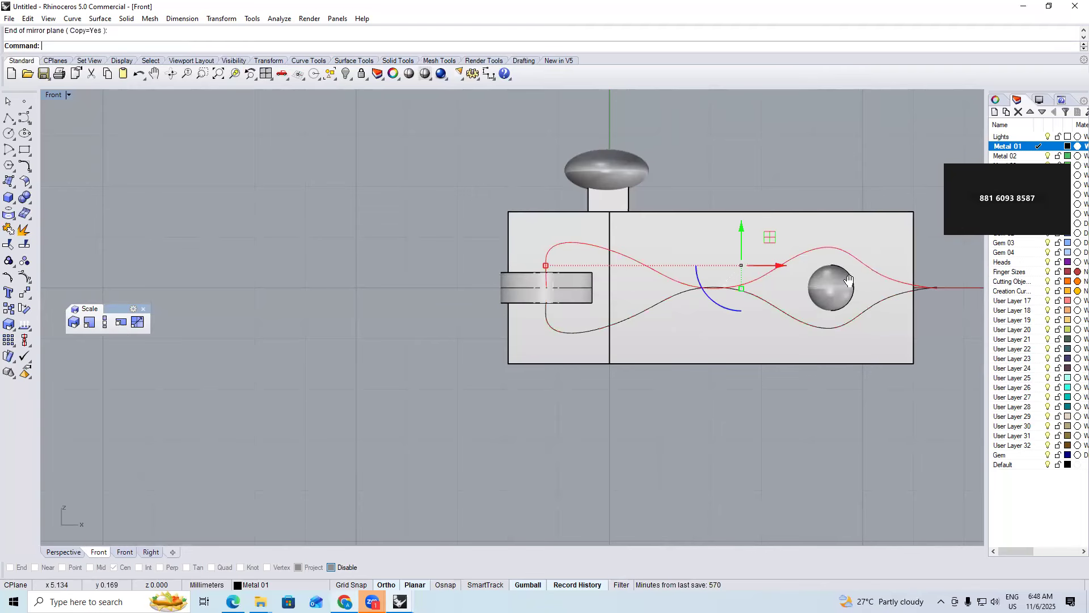
pyautogui.moveTo(869, 274); pyautogui.dragTo(765, 285, button='right')
pyautogui.press('Escape')
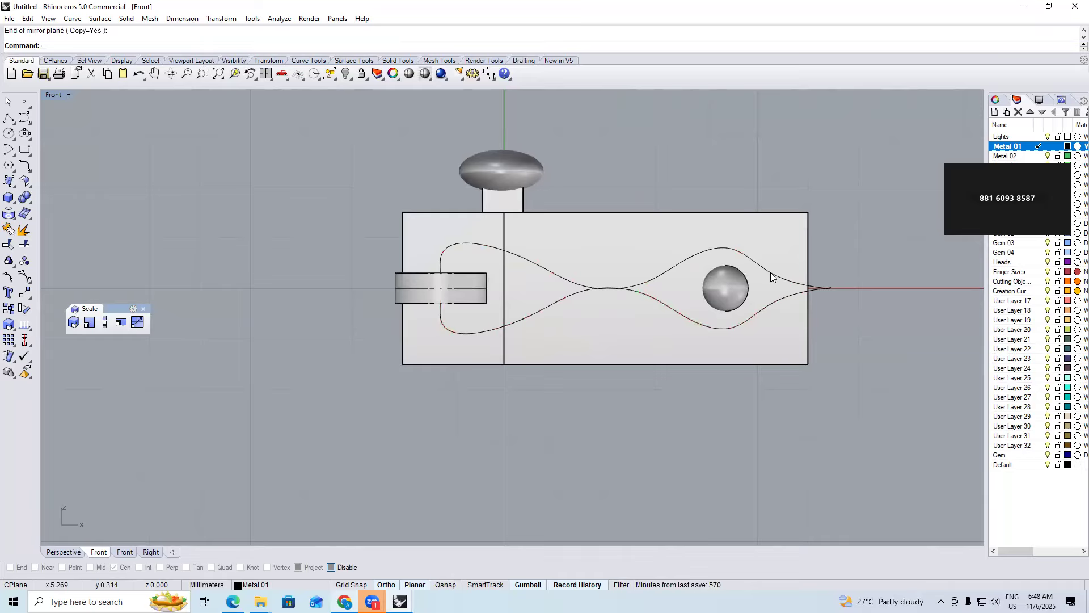
# Pipe both wavy curves with the default diameter of about 0.6 mm to form the latch's two strands
pyautogui.click(772, 273)
pyautogui.write('pipe')
pyautogui.press('Return')
pyautogui.press('Return')
pyautogui.press('Return')
pyautogui.press('Return')
pyautogui.click(776, 302)
pyautogui.press('Return')
pyautogui.press('Return')
pyautogui.press('Return')
pyautogui.press('Return')
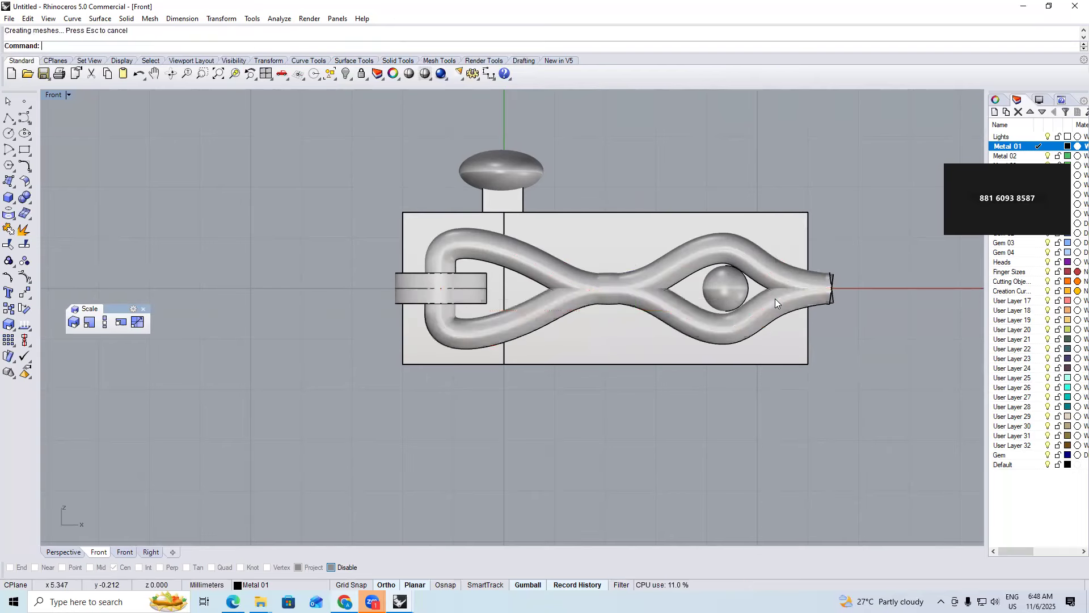
pyautogui.scroll(1, 726, 272)
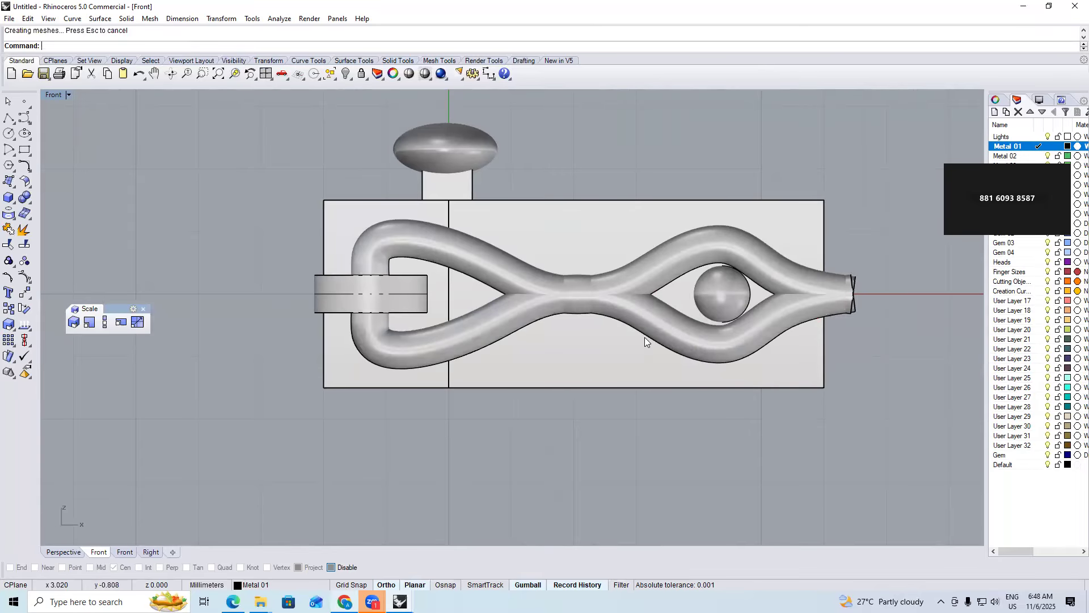
# Turn on the upper latch curve's control points and lower those above the peg's ball to tighten the loop around it
pyautogui.hotkey('ctrl', 'alt', 'w')
pyautogui.scroll(3, 709, 254)
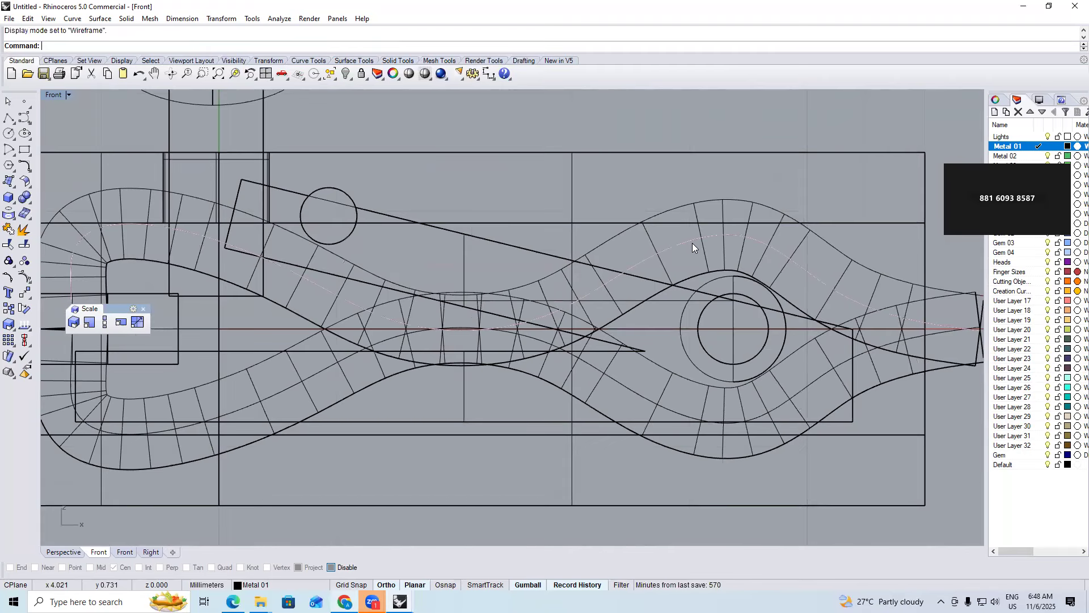
pyautogui.click(686, 245)
pyautogui.write('pnb')
pyautogui.press('Return')
pyautogui.moveTo(684, 248); pyautogui.dragTo(680, 276, button='right')
pyautogui.write('Pointson')
pyautogui.press('Return')
pyautogui.moveTo(780, 293); pyautogui.dragTo(604, 214)
pyautogui.hotkey('ctrl', 'alt', 's')
pyautogui.moveTo(698, 224); pyautogui.dragTo(700, 249)
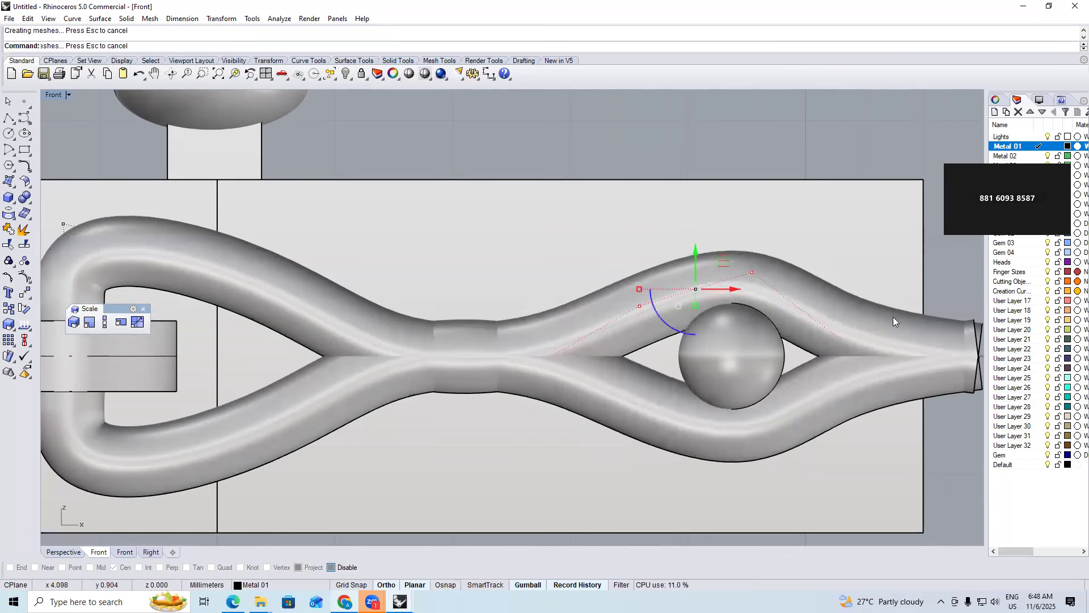
# Nudge the upper latch curve's end control point at the tip slightly along the center line's meeting point
pyautogui.scroll(5, 870, 368)
pyautogui.hotkey('ctrl', 'alt', 'w')
pyautogui.click(918, 322)
pyautogui.moveTo(917, 294); pyautogui.dragTo(918, 292)
pyautogui.write('S')
pyautogui.press('Return')
pyautogui.scroll(-10, 690, 283)
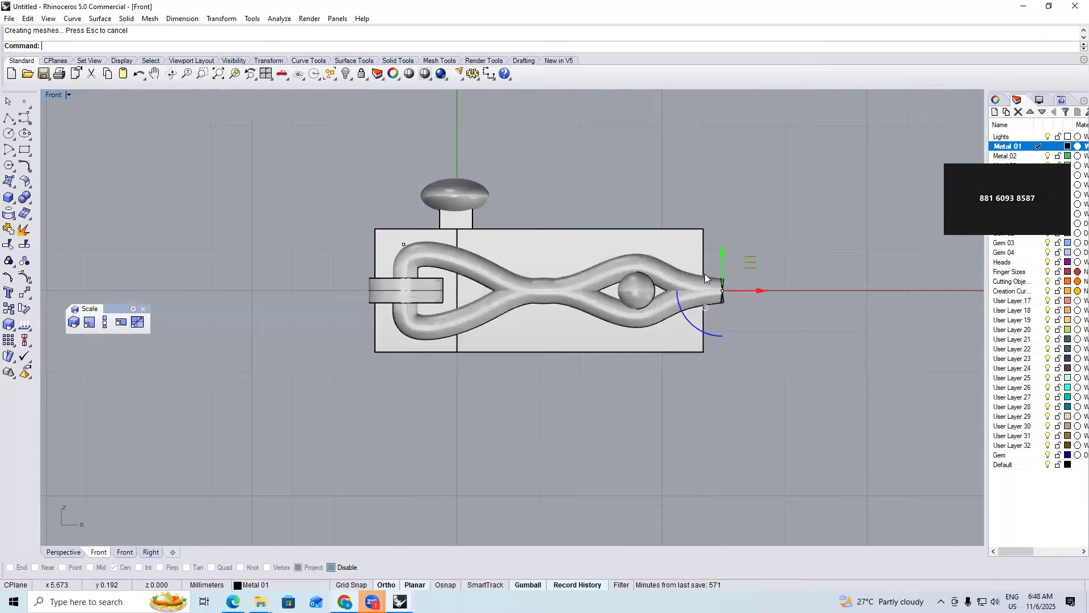
# Raise the upper latch curve's control points at the waist slightly to separate the two strands there
pyautogui.click(498, 387)
pyautogui.write('W')
pyautogui.press('Return')
pyautogui.moveTo(494, 387)
pyautogui.mouseDown()
pyautogui.moveTo(580, 280)
pyautogui.moveTo(541, 268)
pyautogui.mouseUp()
pyautogui.write('S')
pyautogui.press('Return')
pyautogui.scroll(6, 547, 276)
pyautogui.moveTo(539, 264); pyautogui.dragTo(541, 265)
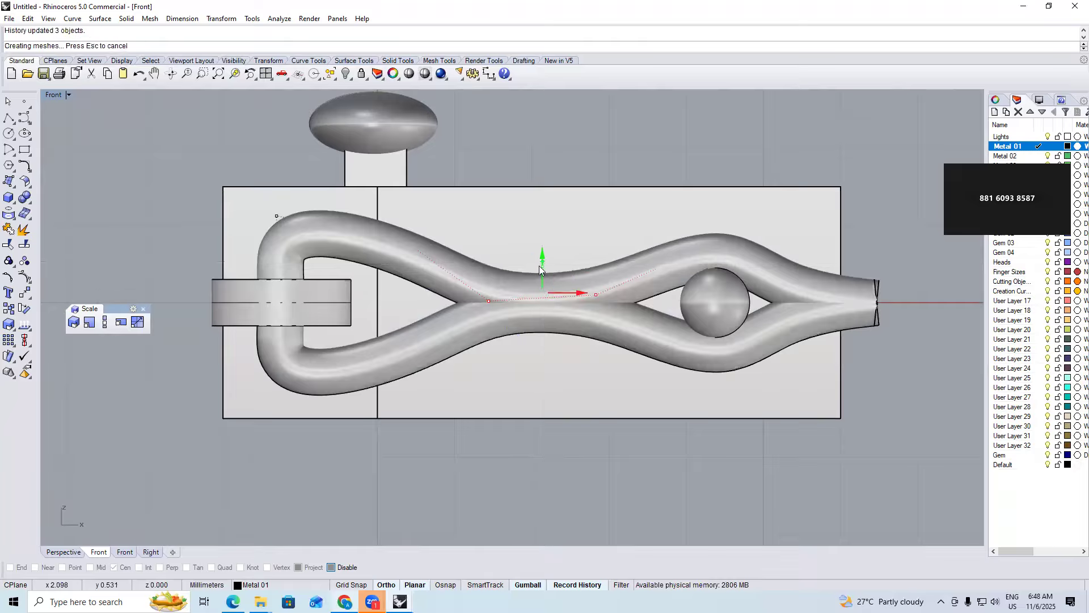
pyautogui.scroll(-5, 615, 347)
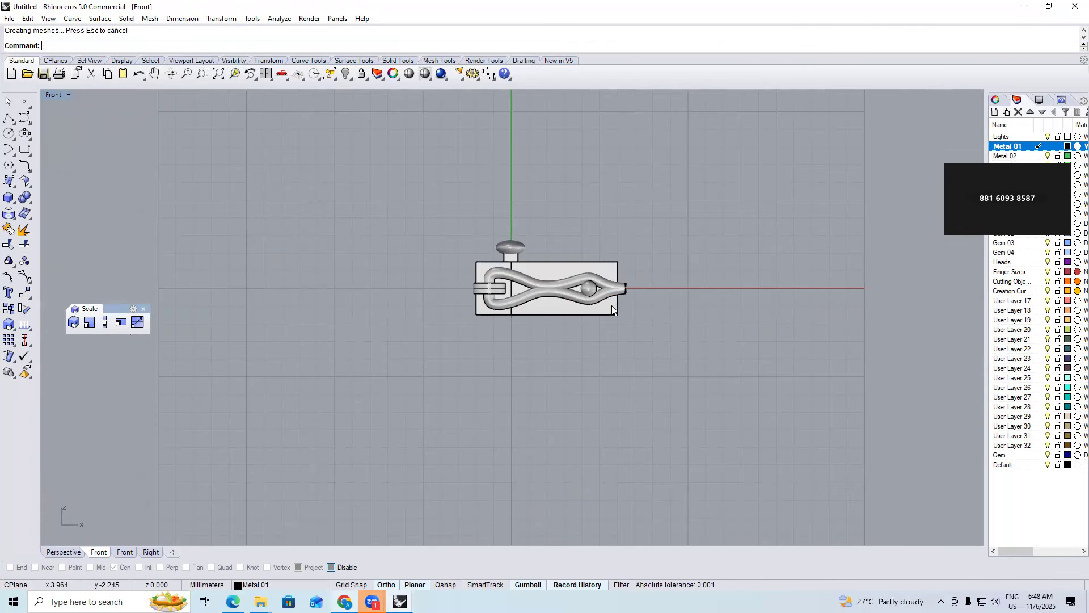
pyautogui.scroll(8, 618, 301)
# Add a 0.7 mm diameter sphere centered on the latch's free tip using the end snap
pyautogui.hotkey('ctrl', 'F1')
pyautogui.hotkey('ctrl', 'F4')
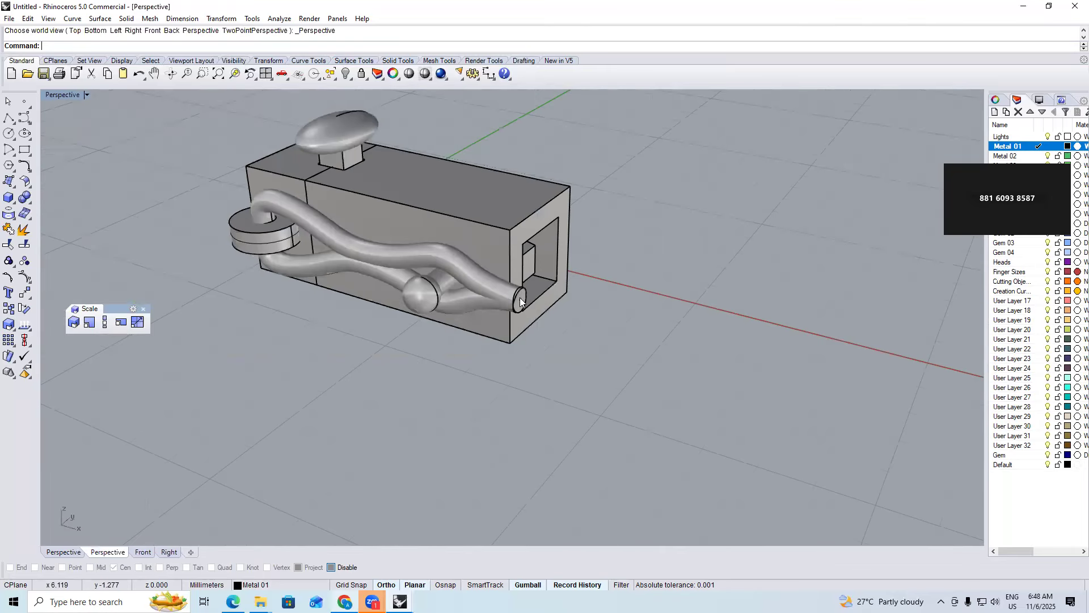
pyautogui.scroll(2, 522, 303)
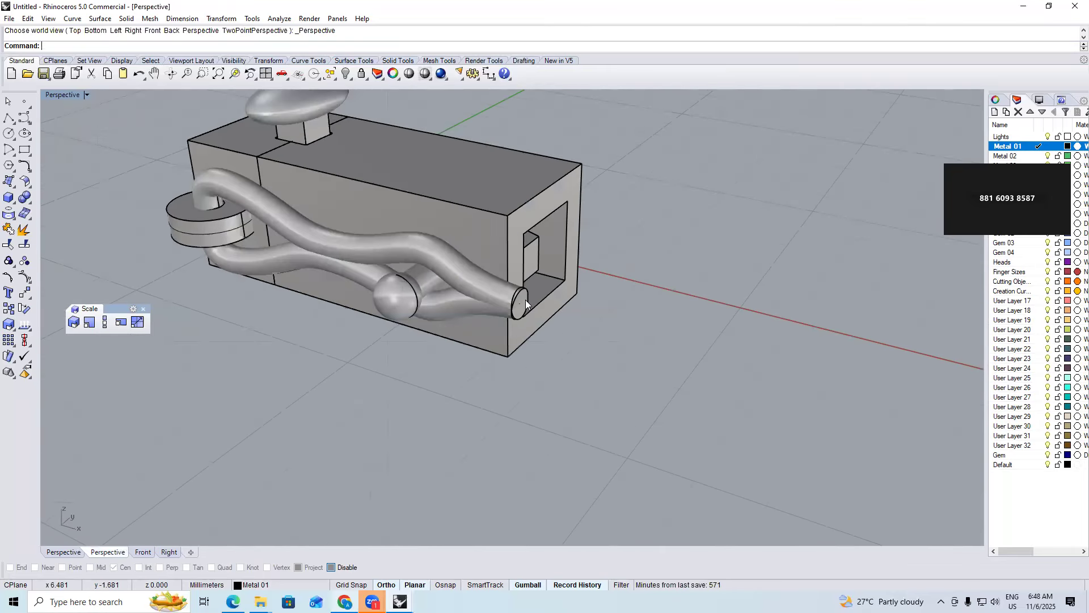
pyautogui.click(5, 199)
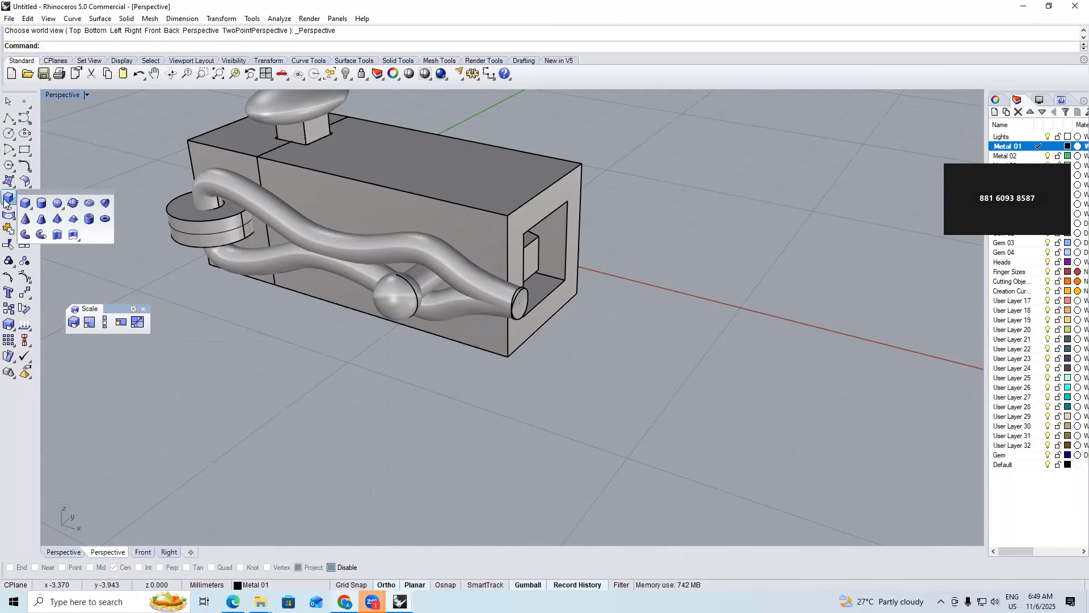
pyautogui.click(57, 206)
pyautogui.scroll(4, 488, 300)
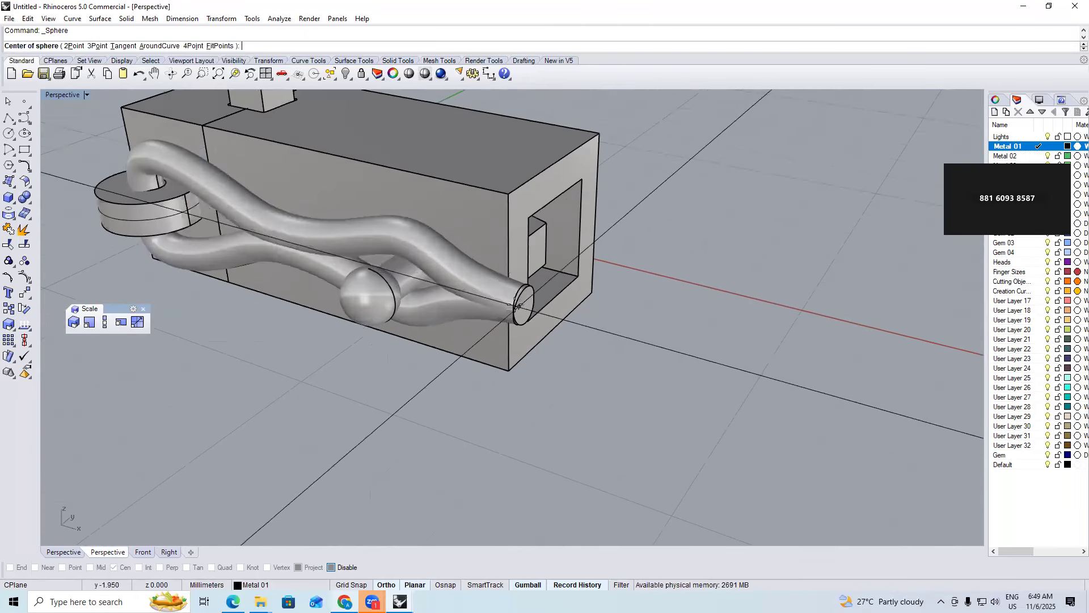
pyautogui.write('oo')
pyautogui.press('Return')
pyautogui.click(522, 304)
pyautogui.press('Return')
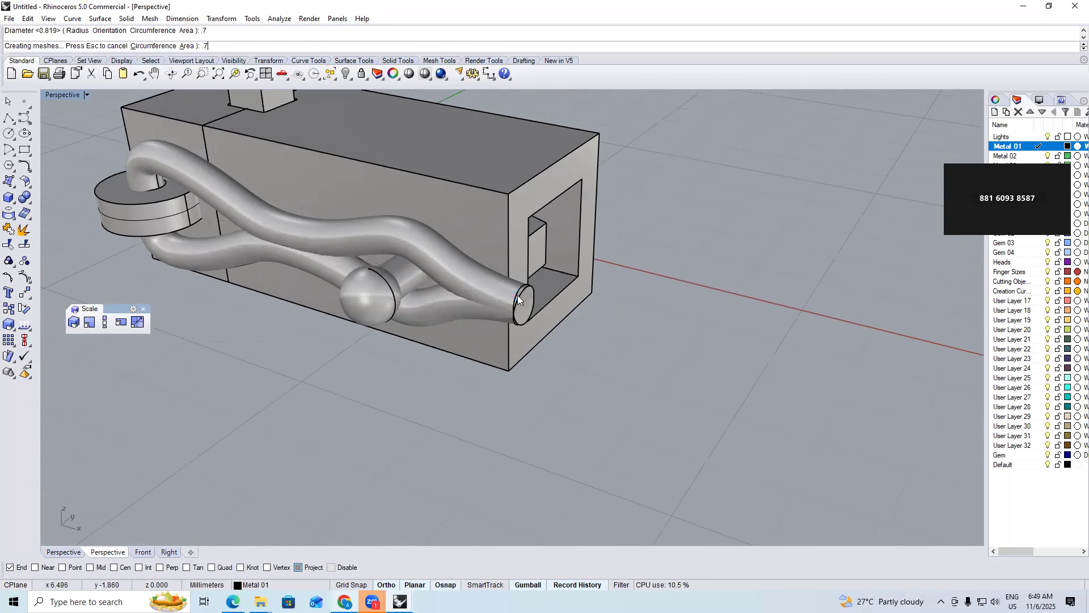
pyautogui.moveTo(564, 244); pyautogui.dragTo(590, 355, button='right')
pyautogui.hotkey('ctrl', 'F1')
pyautogui.hotkey('ctrl', 'F4')
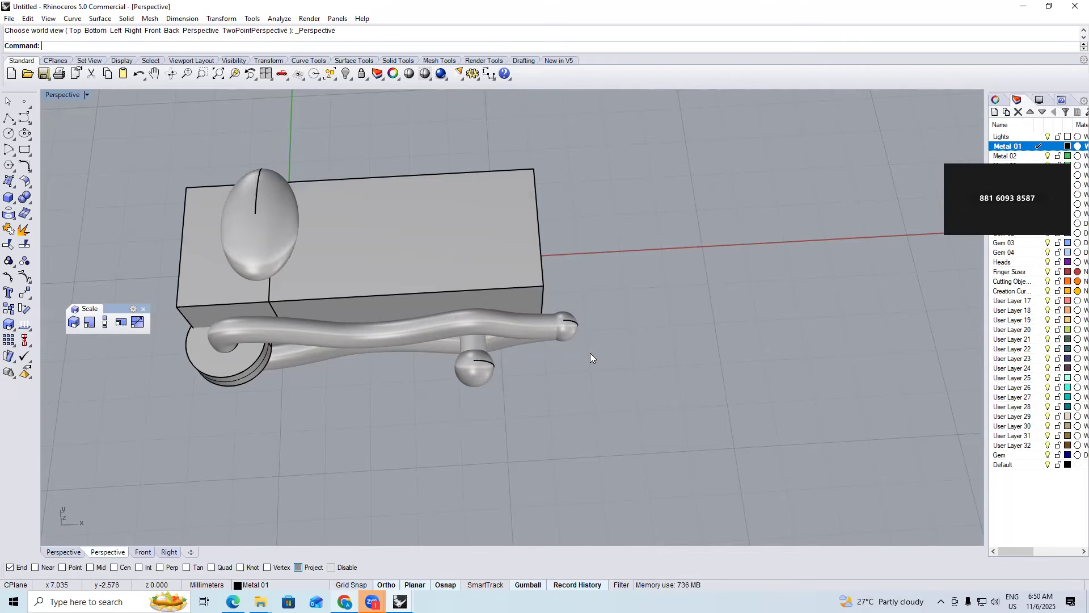
# Switch to File Explorer and open Syllabus Basic Advance from the CAD Short keys and all folder on drive C
pyautogui.click(260, 601)
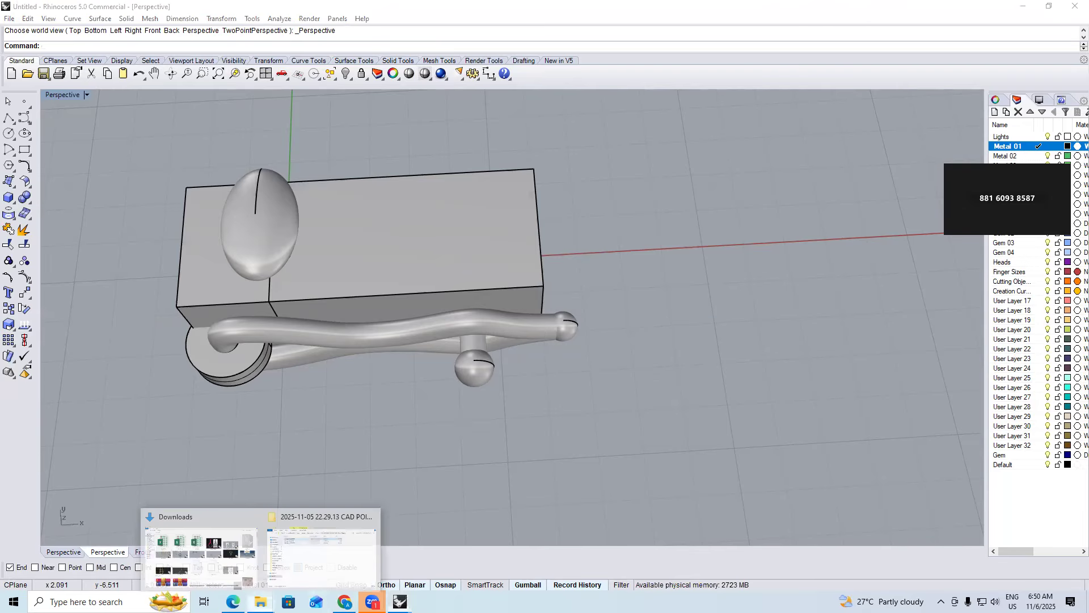
pyautogui.click(309, 559)
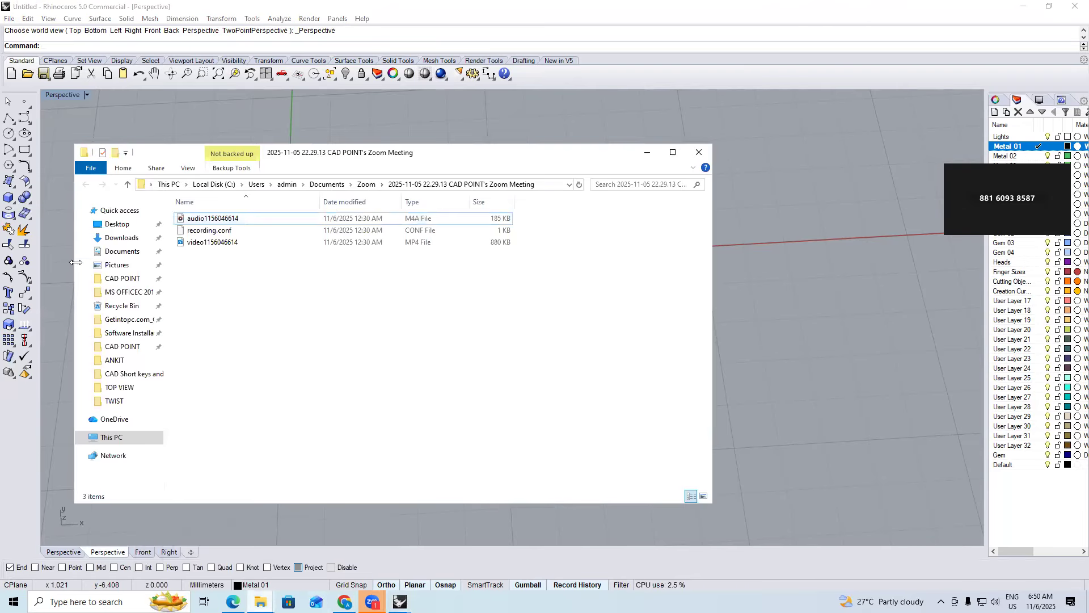
pyautogui.click(135, 277)
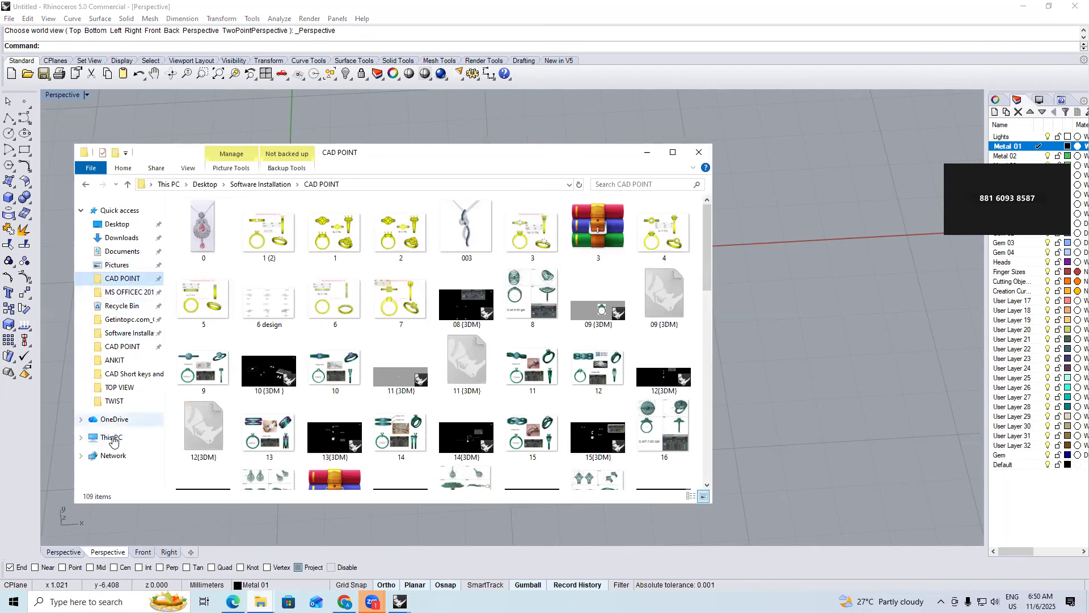
pyautogui.click(113, 438)
pyautogui.click(244, 334)
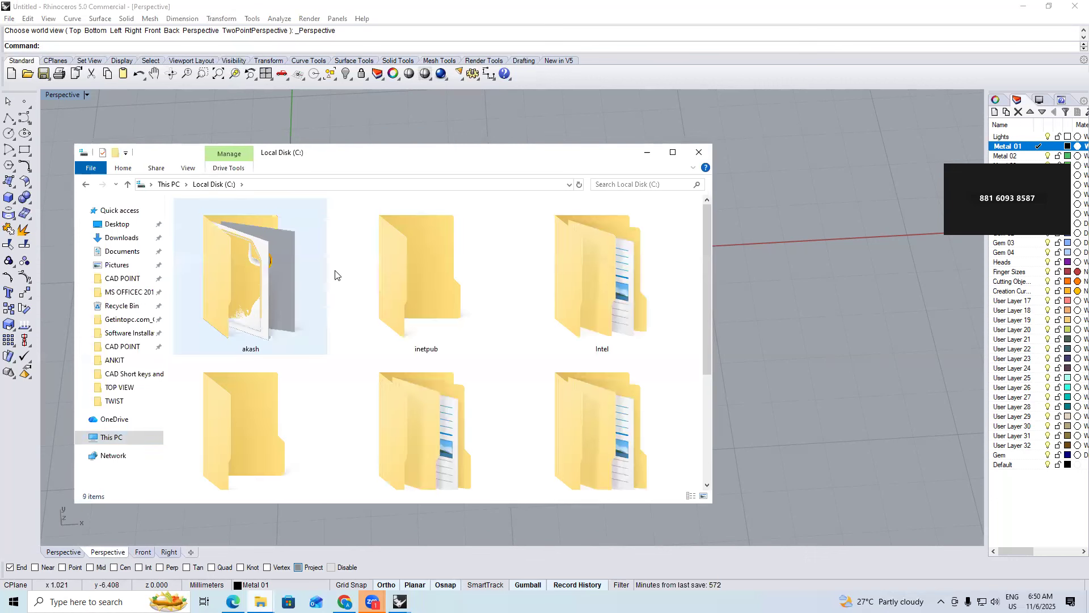
pyautogui.doubleClick(260, 279)
pyautogui.doubleClick(221, 223)
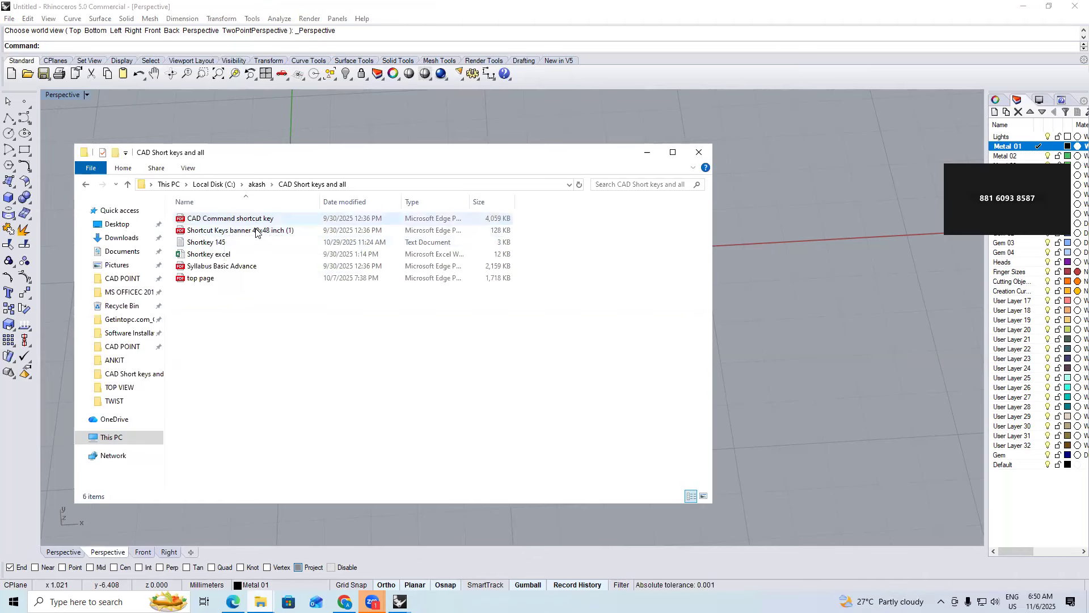
pyautogui.doubleClick(244, 268)
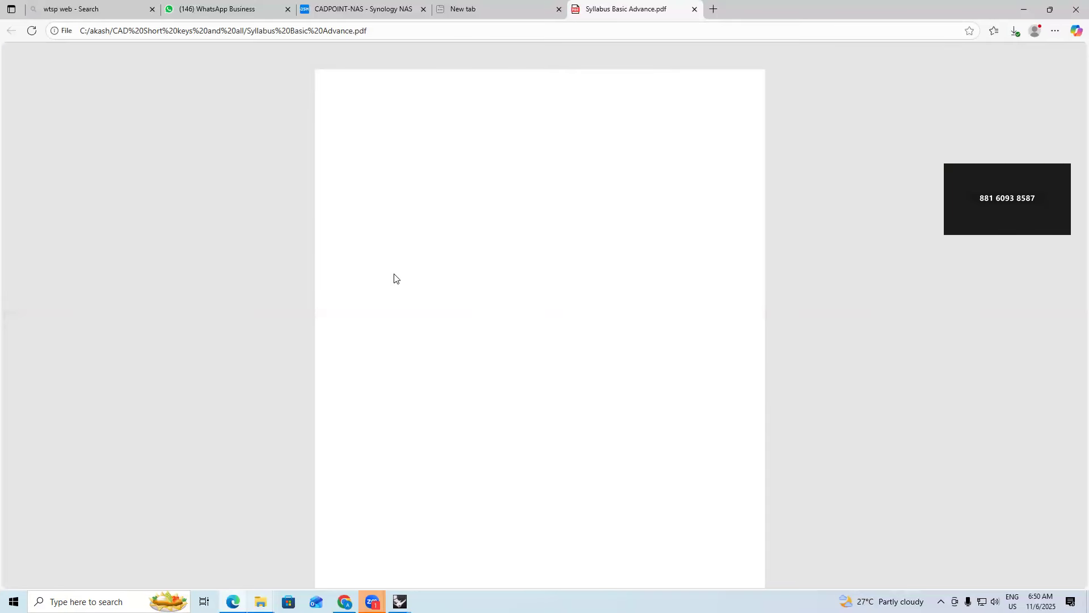
# Look through the syllabus PDF around the link, bracelet, ID and mesh file topics on pages 3 and 4
pyautogui.scroll(-20, 414, 279)
pyautogui.scroll(-4, 445, 287)
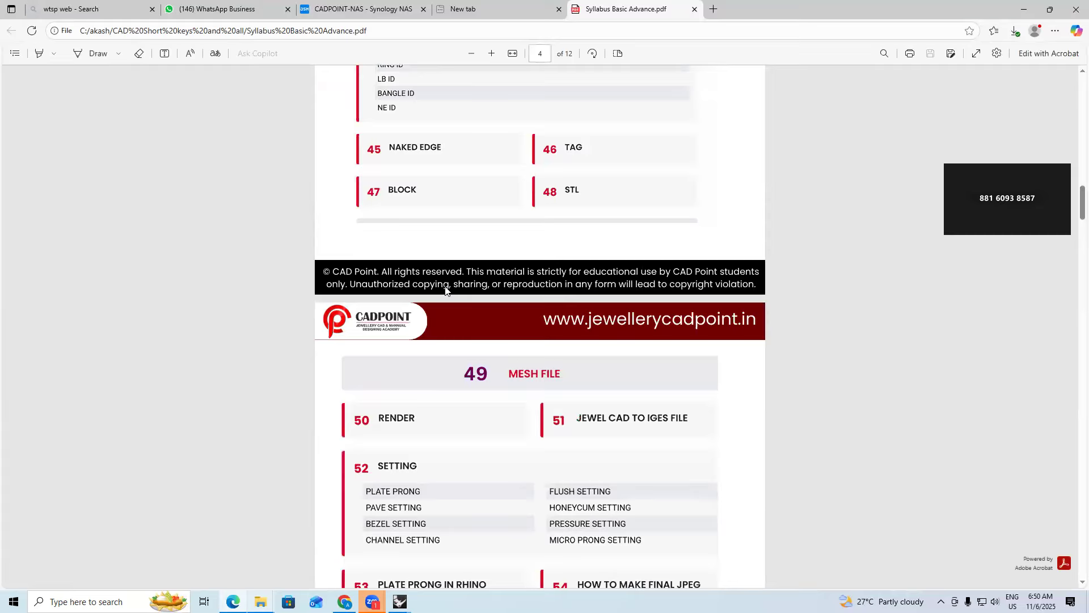
pyautogui.scroll(3, 446, 286)
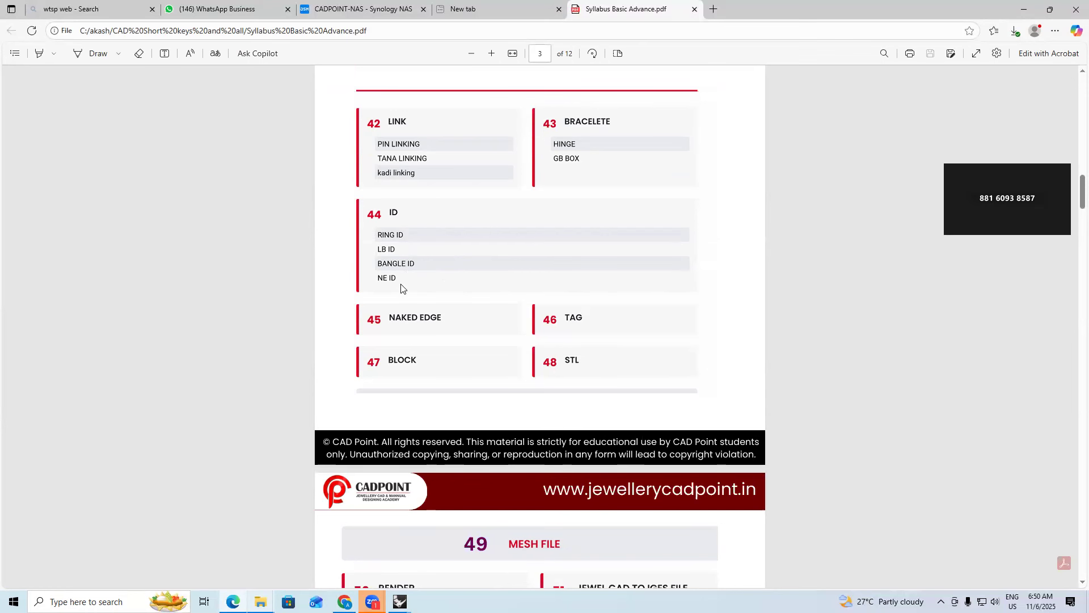
pyautogui.scroll(-1, 593, 330)
pyautogui.scroll(-1, 593, 331)
pyautogui.scroll(-2, 593, 330)
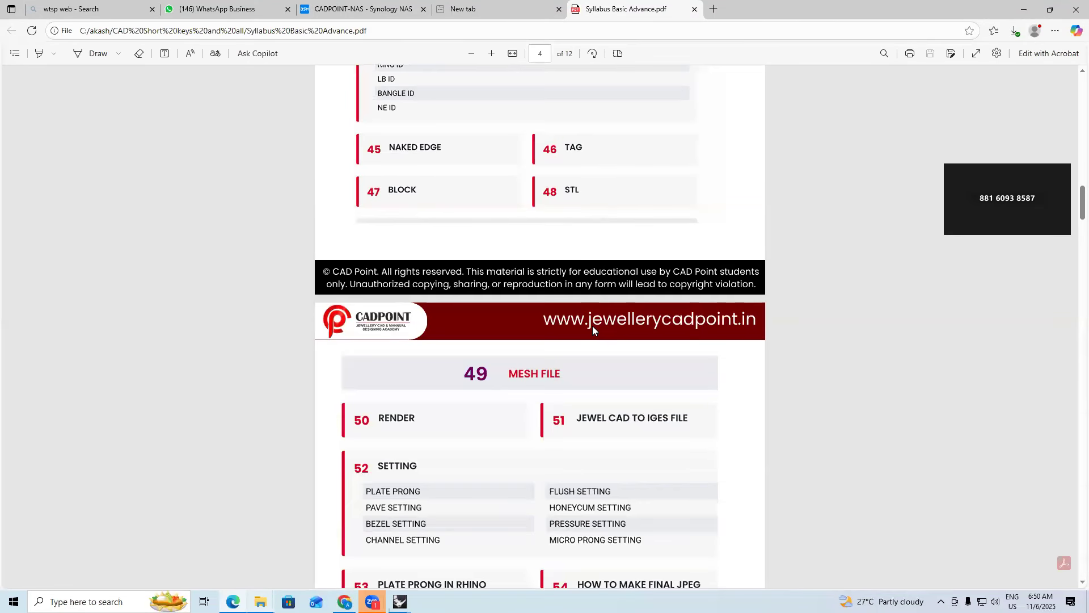
pyautogui.scroll(4, 593, 325)
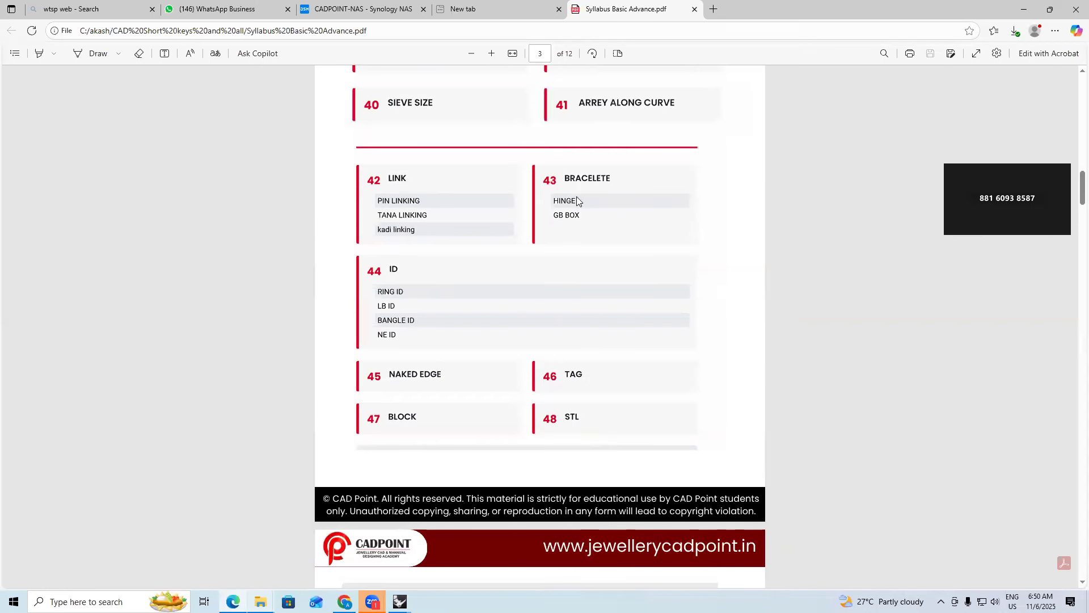